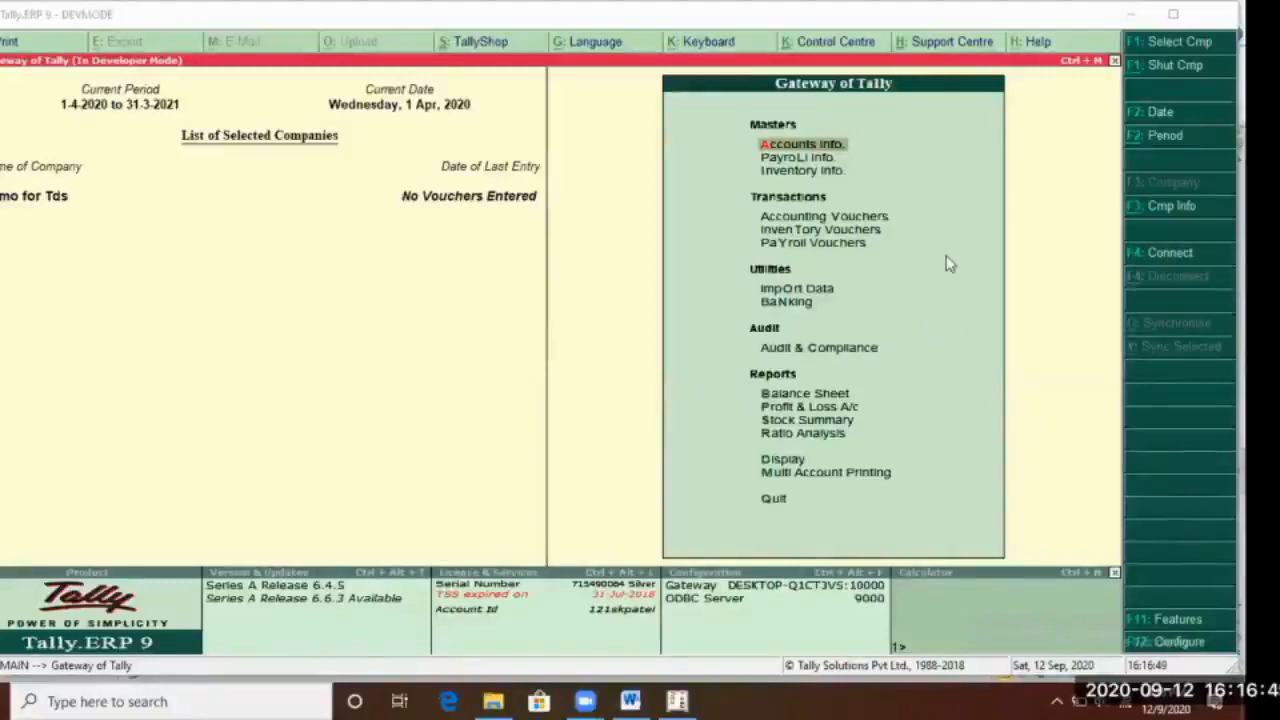
left_click(958, 225)
key("t")
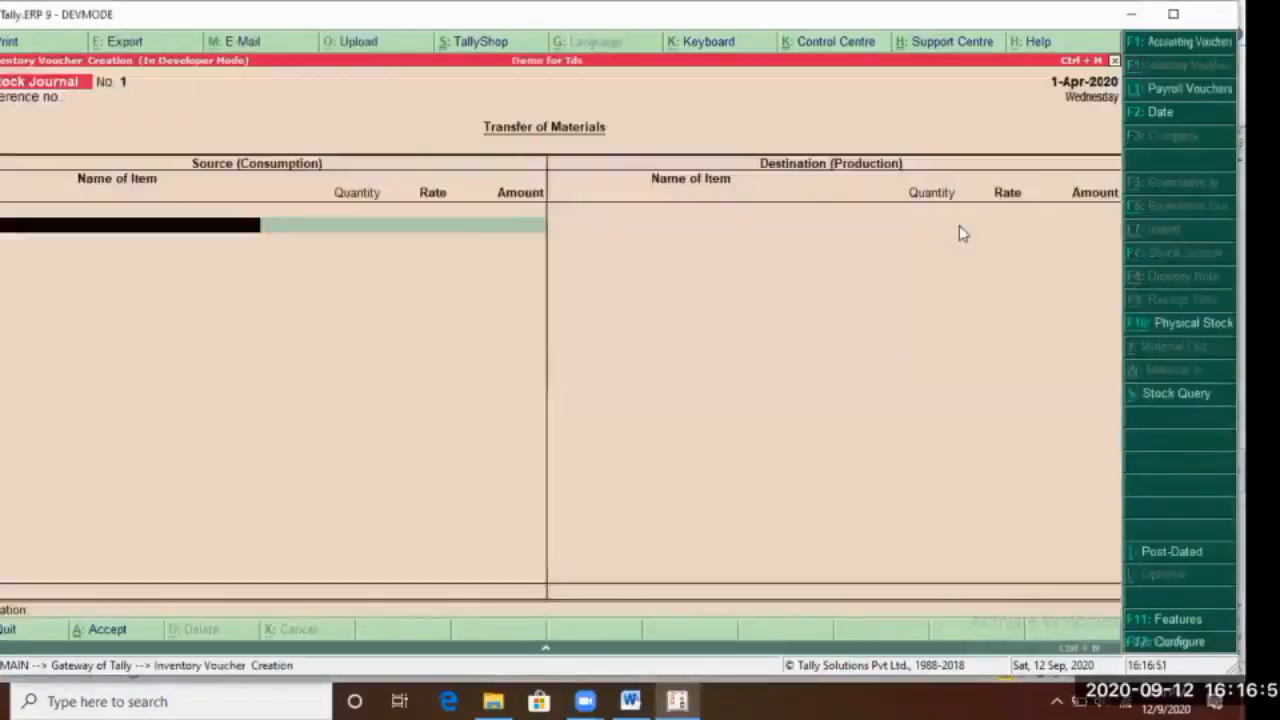
key("Escape")
key("Return")
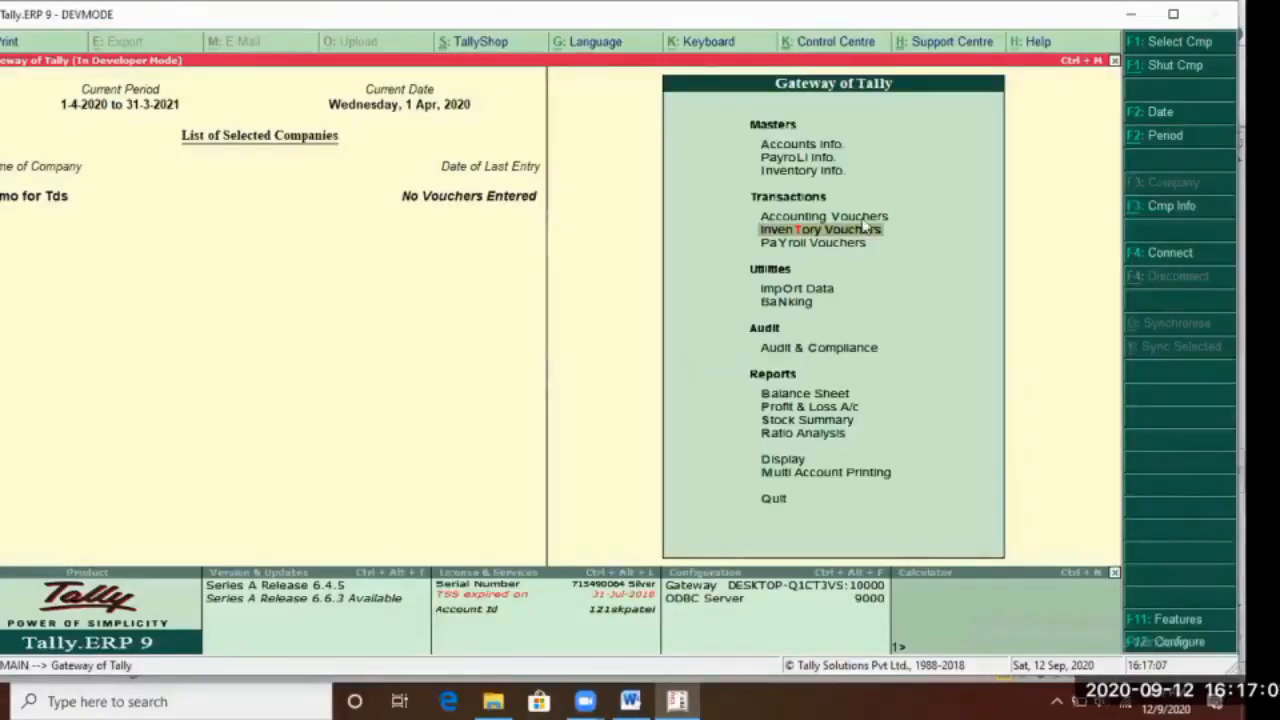
In the company's statutory and taxation features, keep TDS enabled and set the option to set/alter TDS details to Yes
left_click(1165, 620)
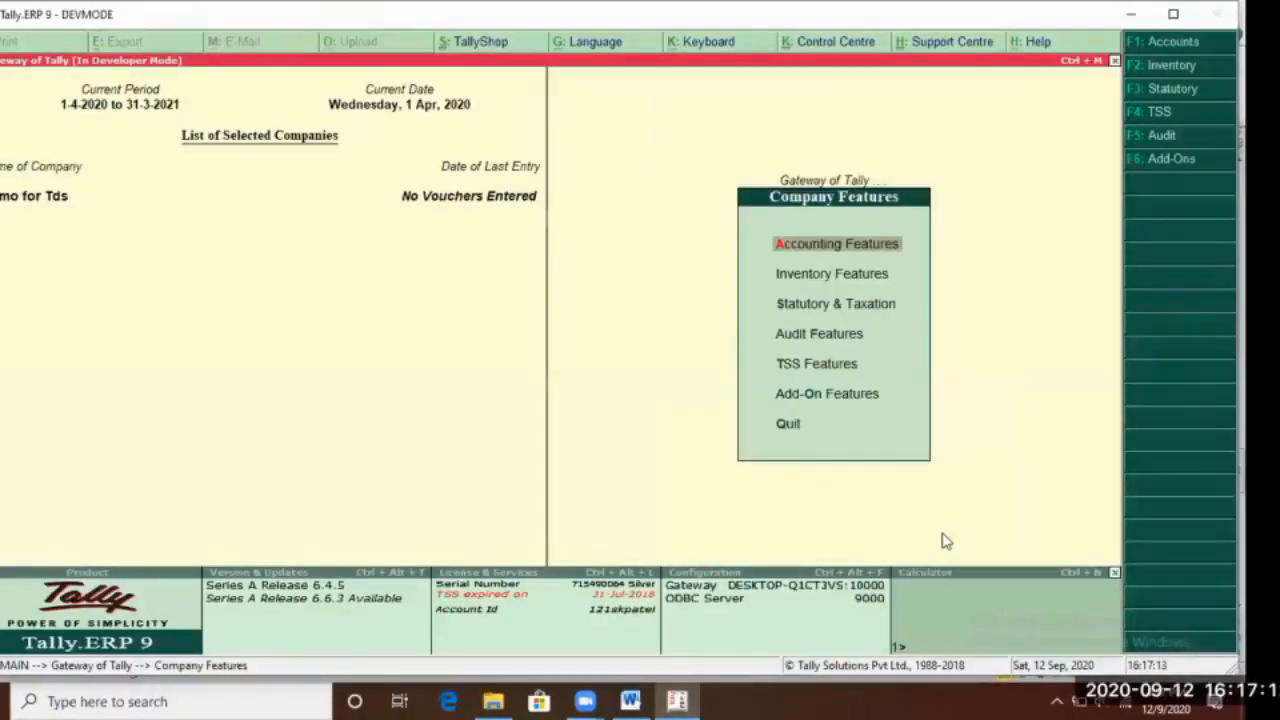
key("Down")
key("Down")
key("Return")
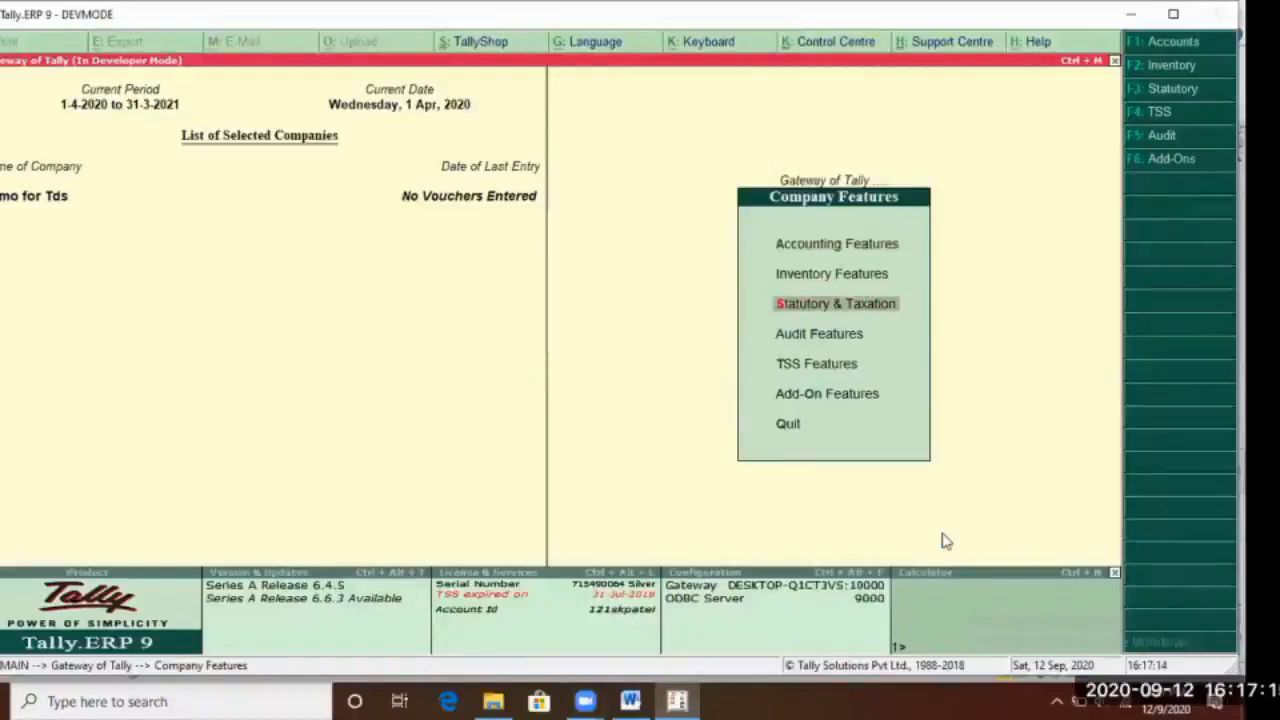
key("Return")
key("Return")
key("Return")
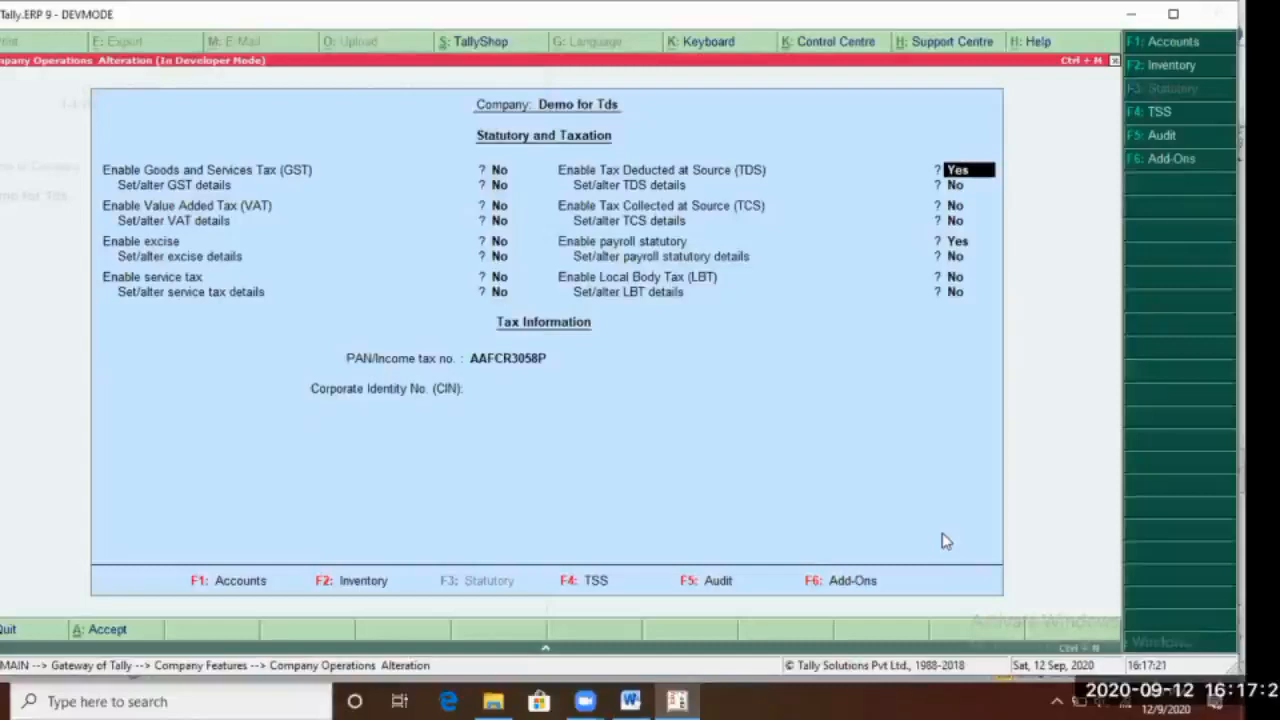
key("Return")
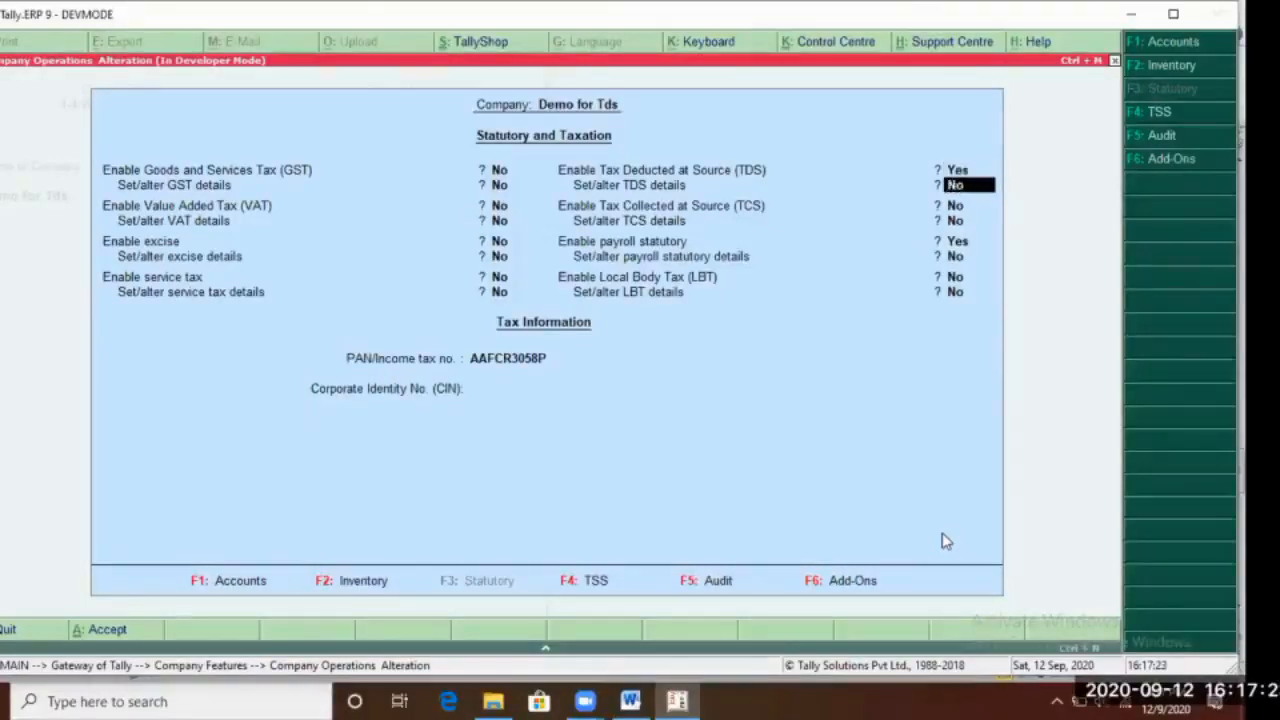
type("y")
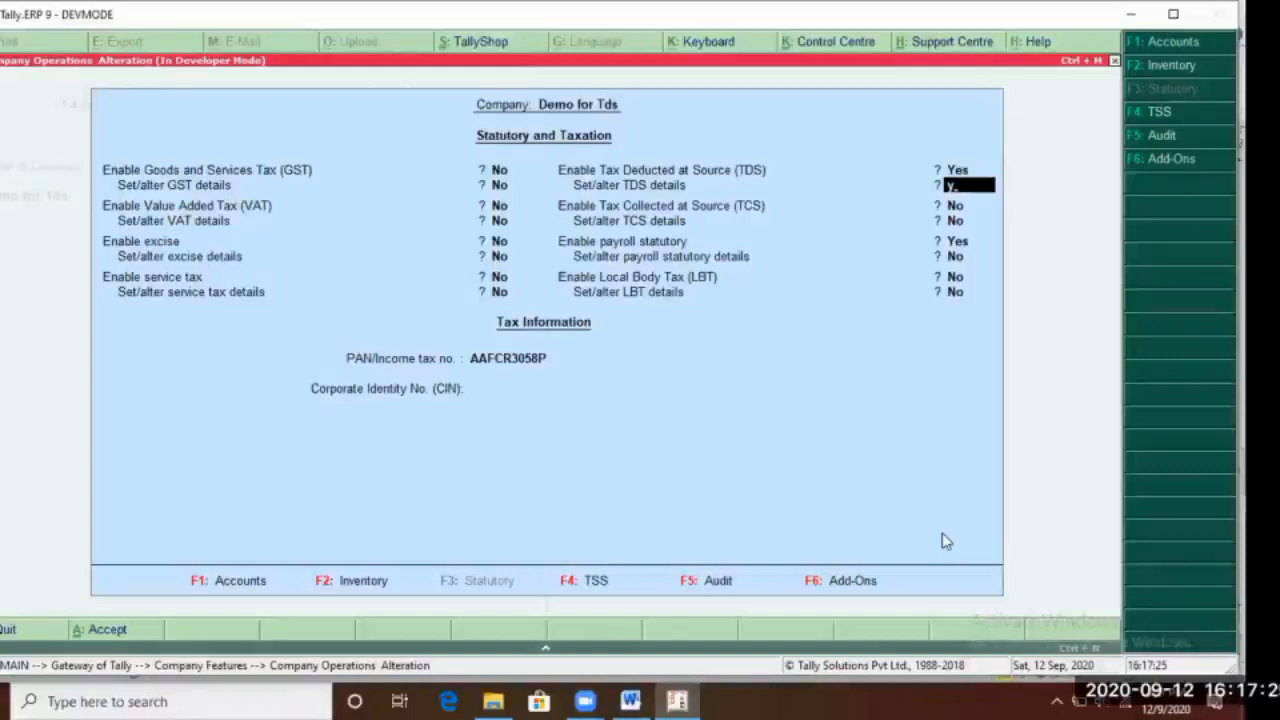
key("Return")
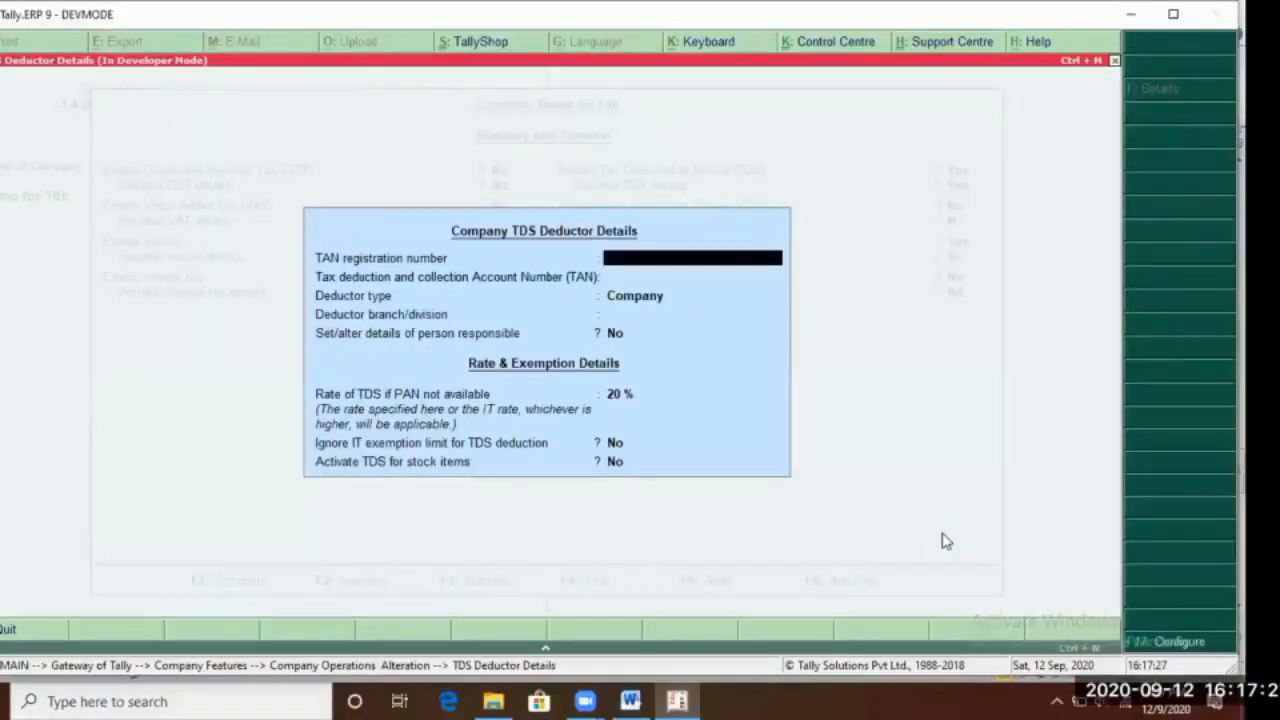
Accept the TDS deductor details with blank TAN fields, deductor type Company, a 20% rate without PAN, and No for the remaining options
key("Return")
key("Return")
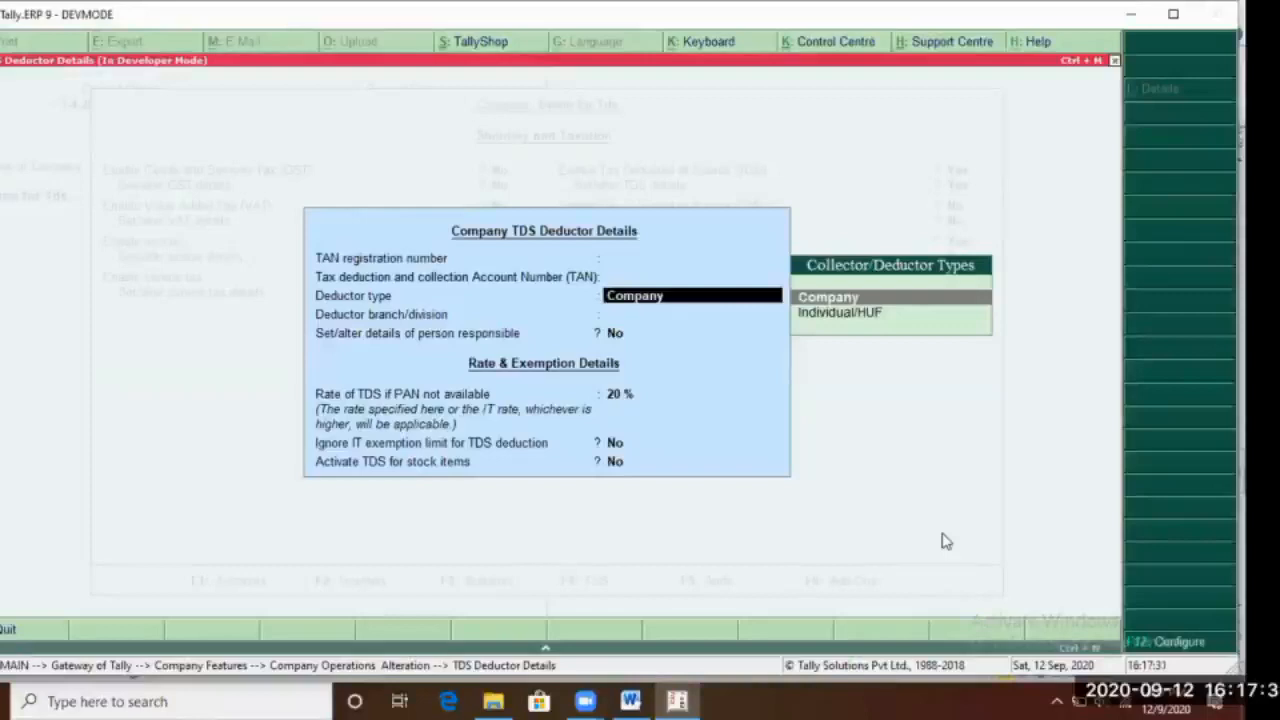
key("Return")
key("Return")
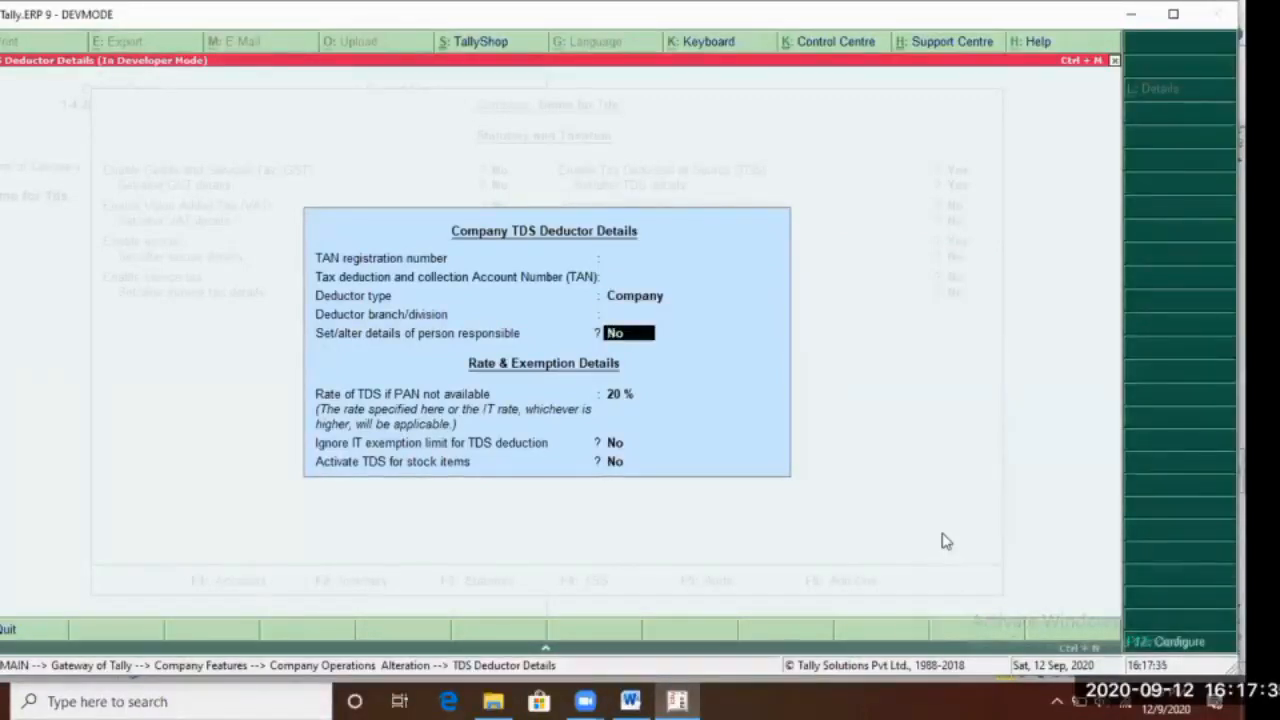
key("Return")
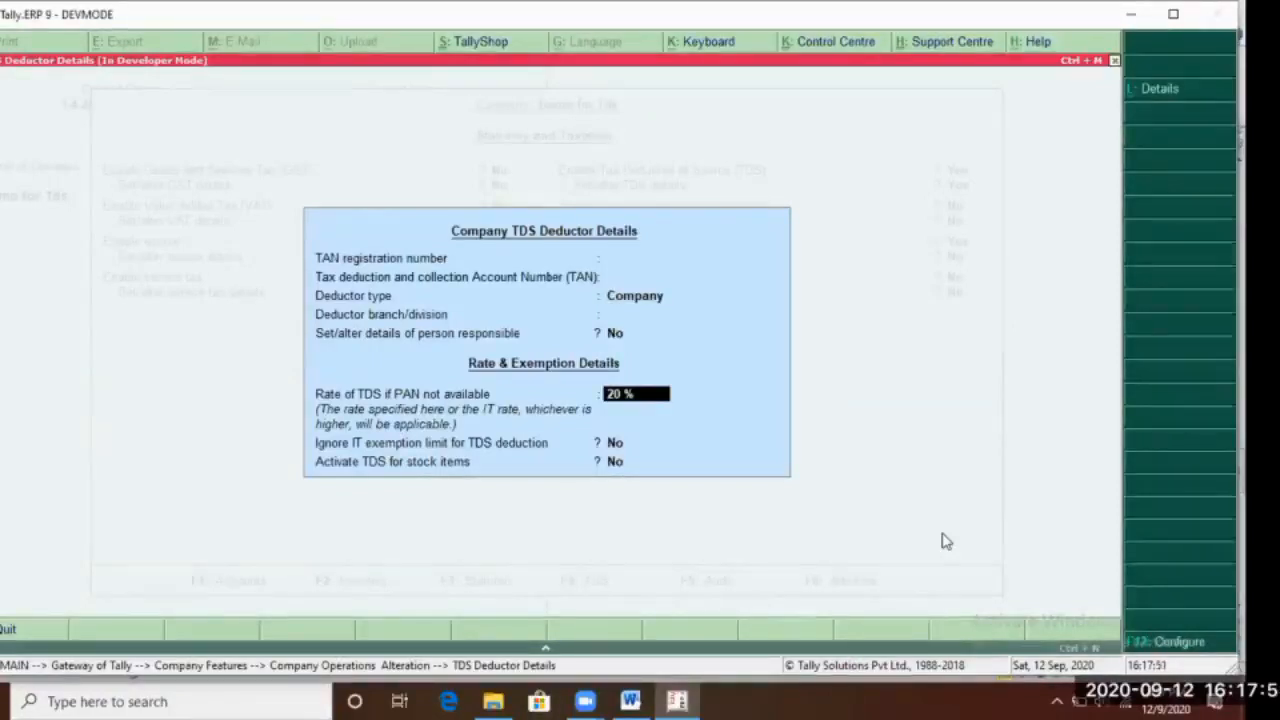
key("Return")
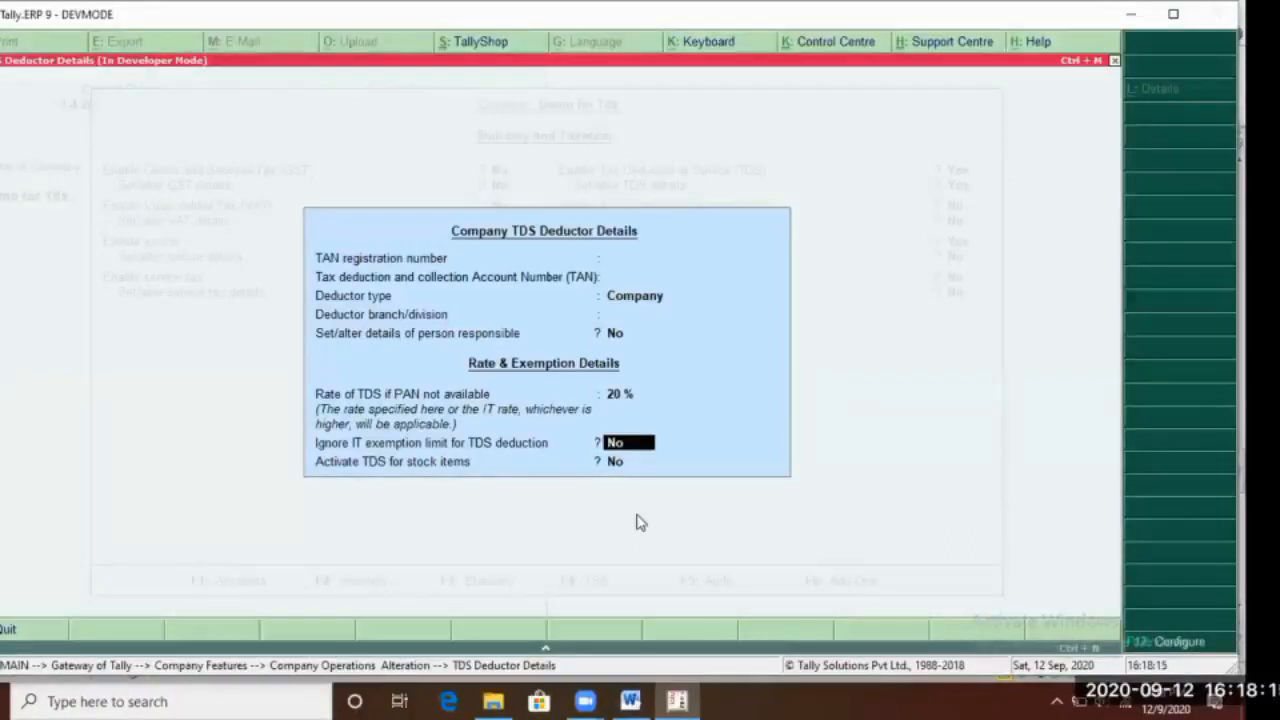
key("Return")
key("Return")
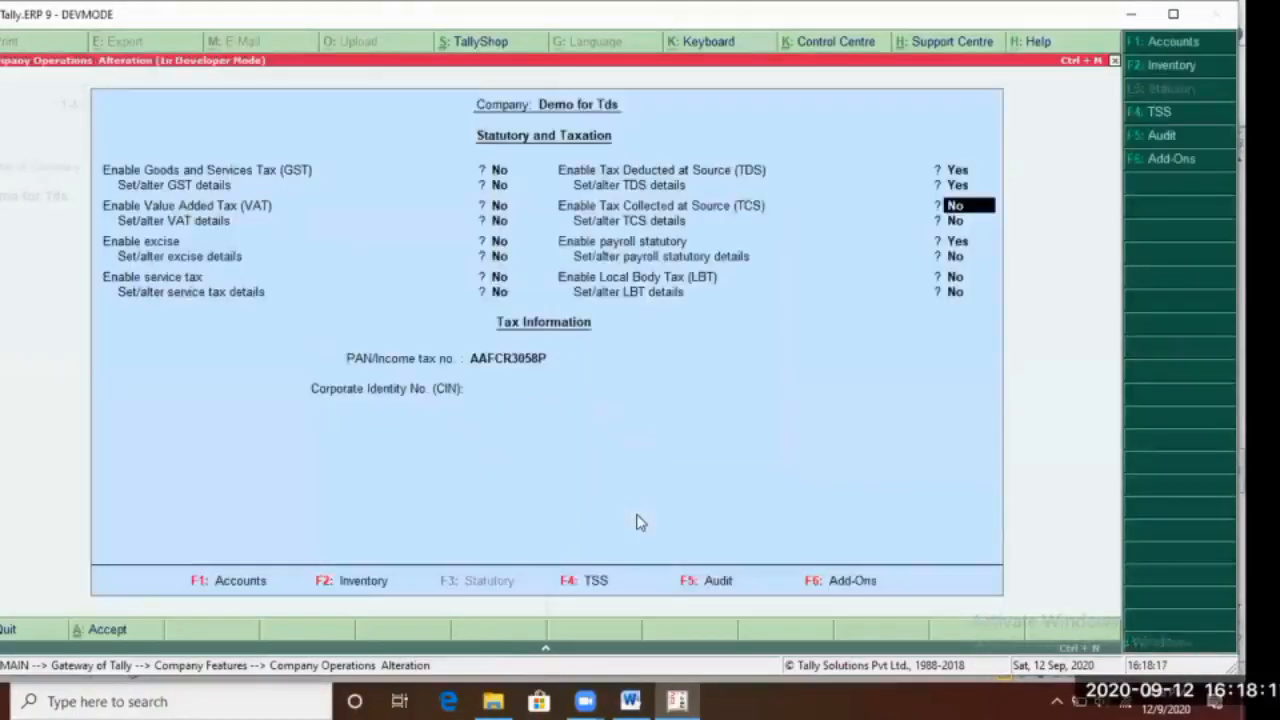
Reopen the company's TDS deductor details and review each setting through to TDS activation for stock items
key("Up")
key("Return")
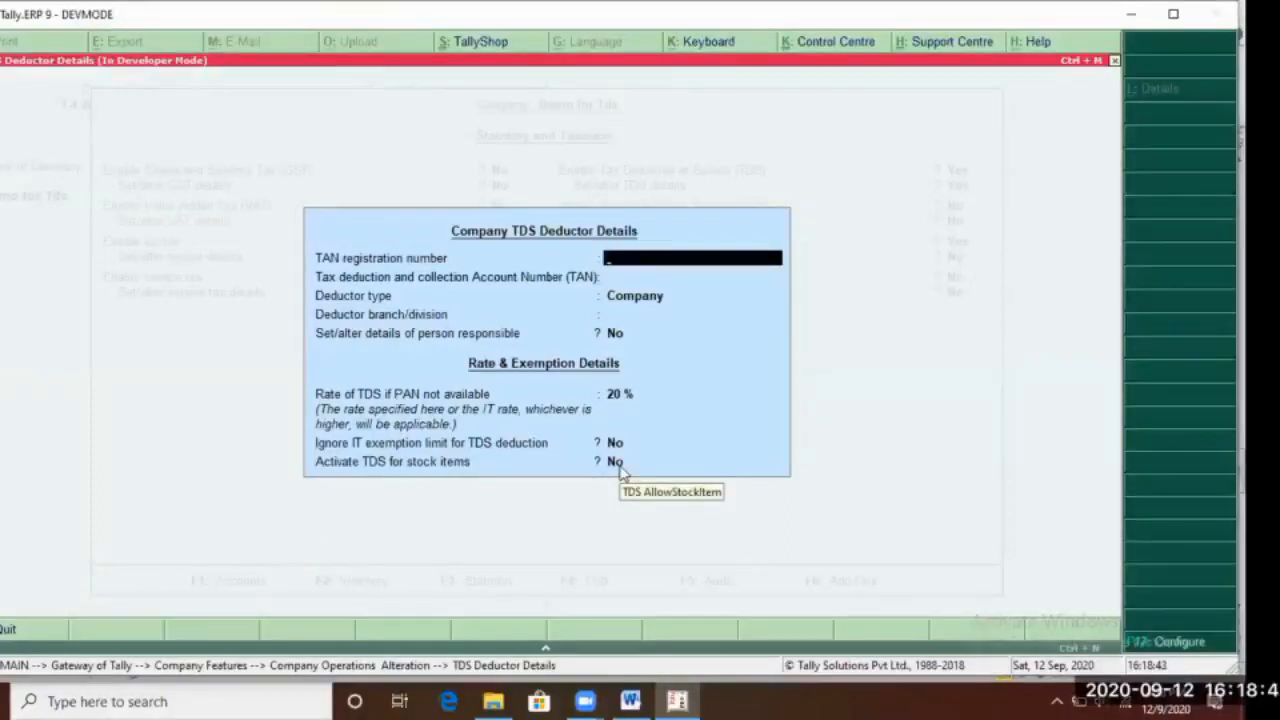
key("Return")
key("Return")
key("Return")
key("Return")
key("Return")
key("Return")
key("Return")
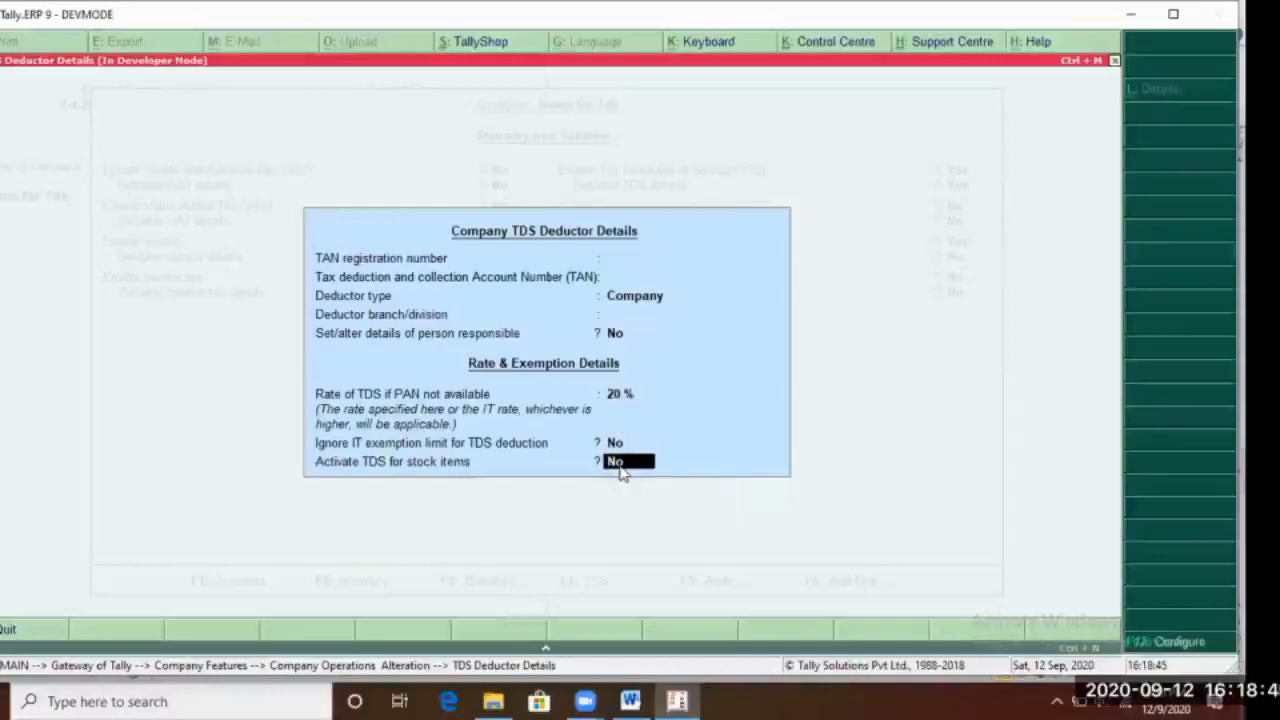
key("Return")
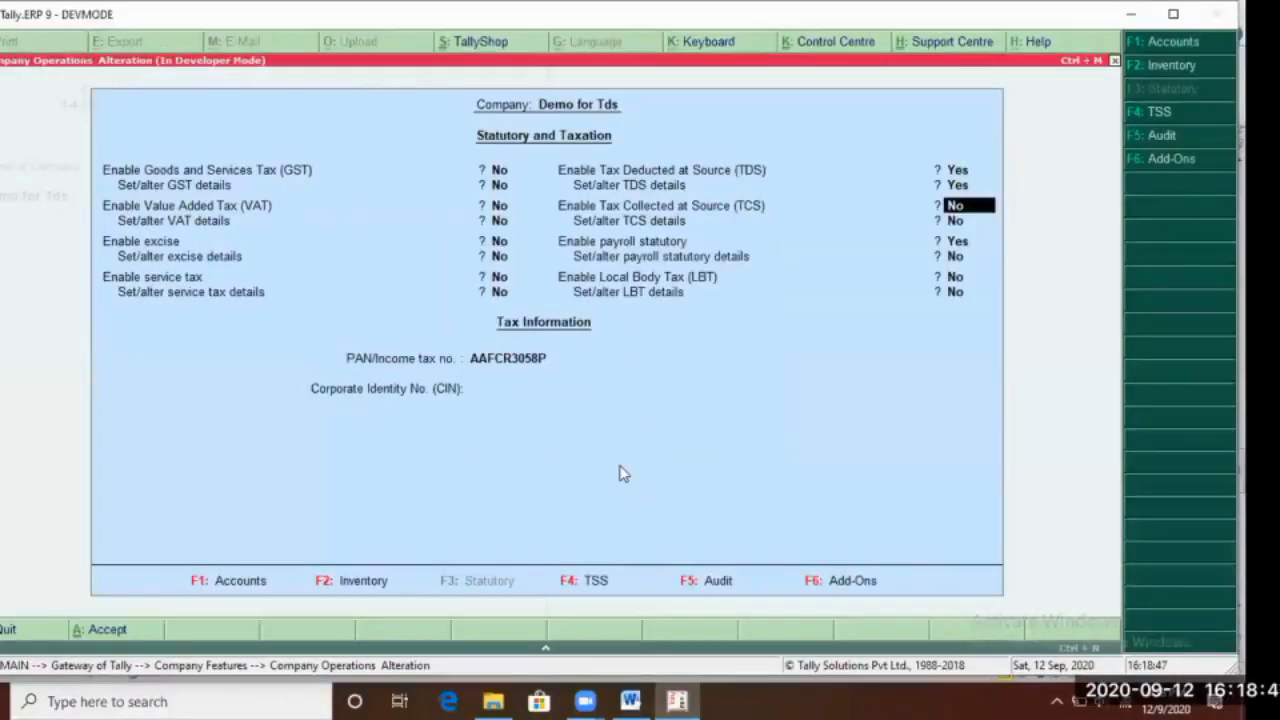
Keep TCS disabled and payroll statutory enabled, and set the option to set/alter payroll statutory details to Yes
key("Return")
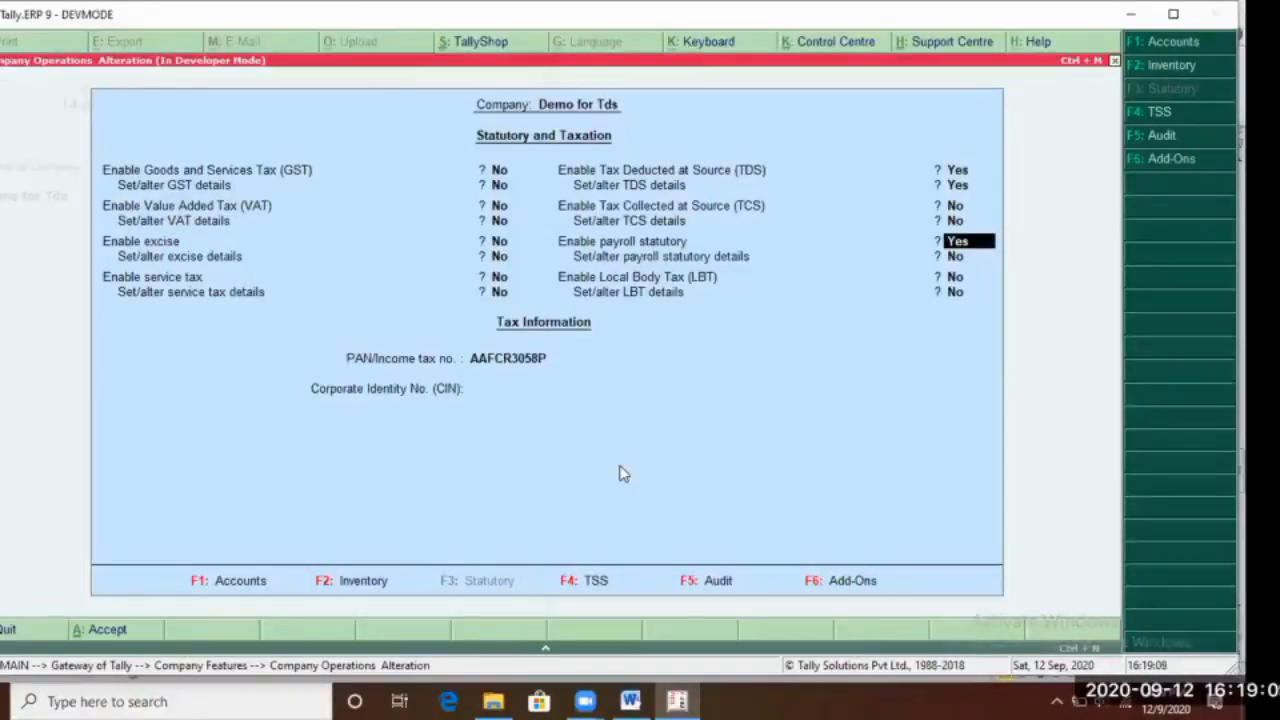
key("Return")
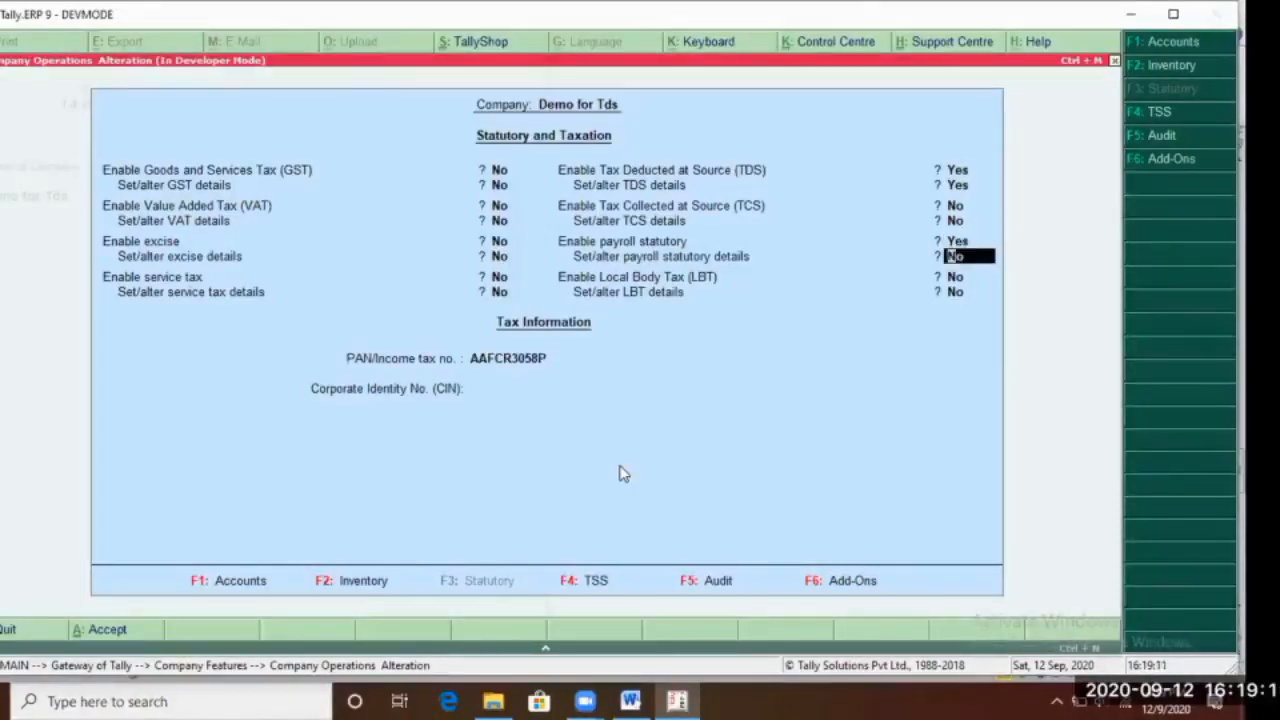
type("y")
key("Return")
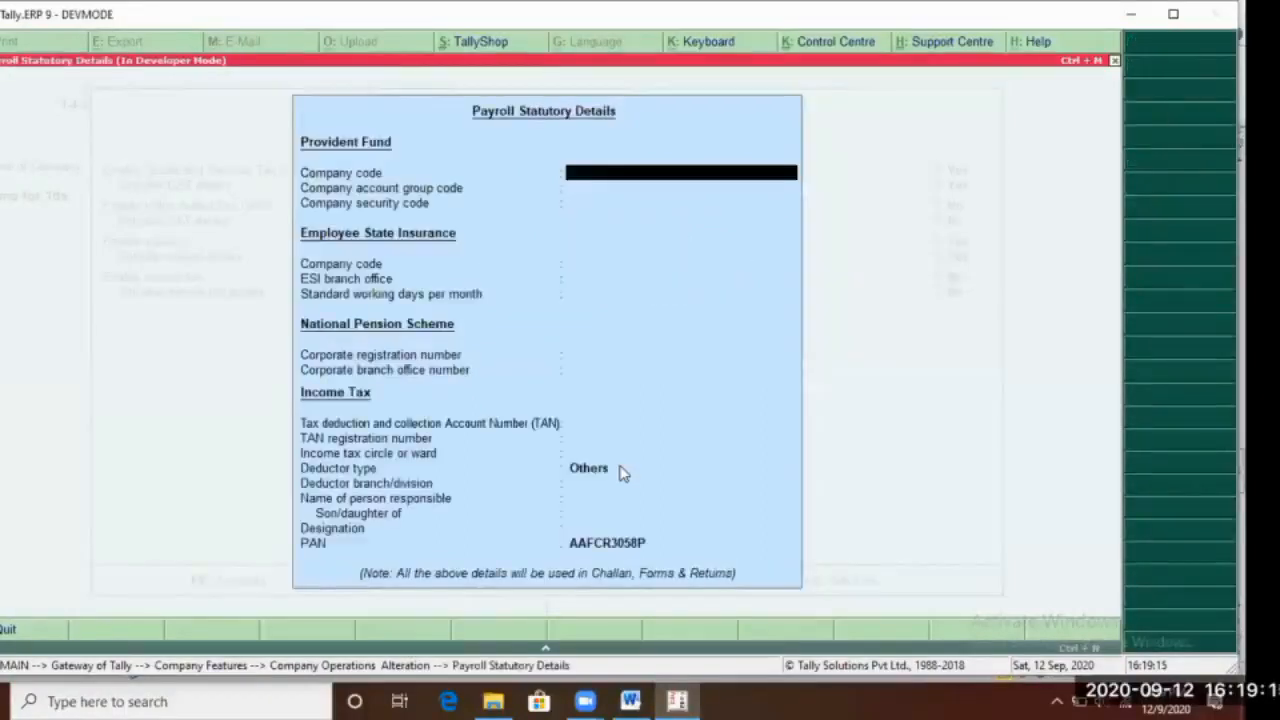
Accept the payroll statutory details with deductor type Others and the code fields blank, and save the company's statutory features
key("Return")
key("Return")
key("Return")
key("Return")
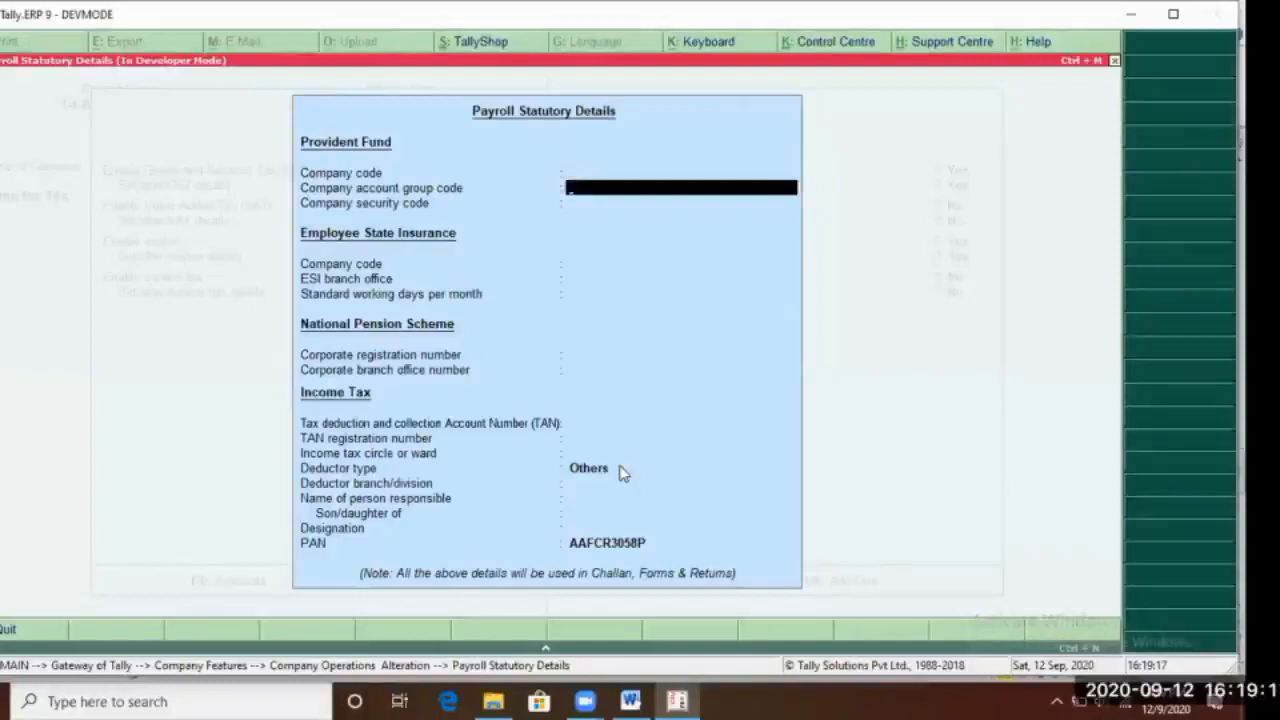
key("Return")
key("Return")
key("Return")
key("Return")
key("Return")
key("Return")
key("Return")
key("Return")
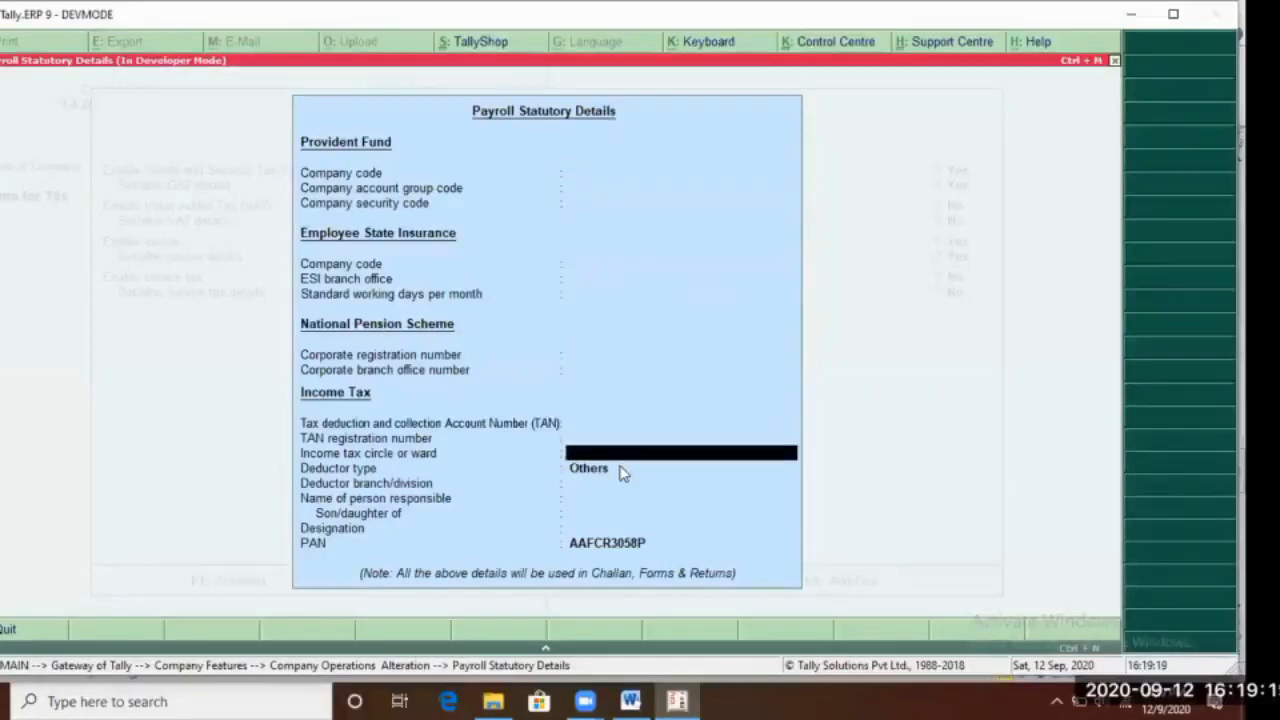
key("Return")
key("Return")
key("Return")
key("Return")
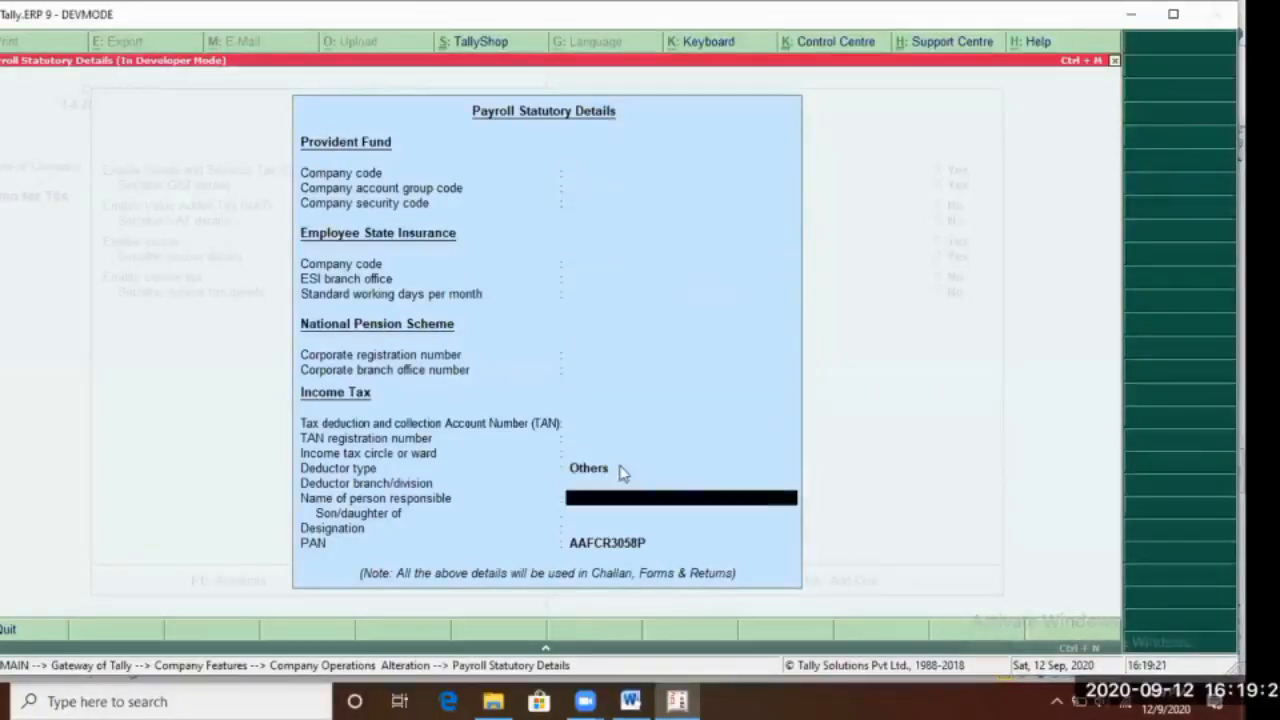
key("Return")
key("Return")
key("Return")
key("Return")
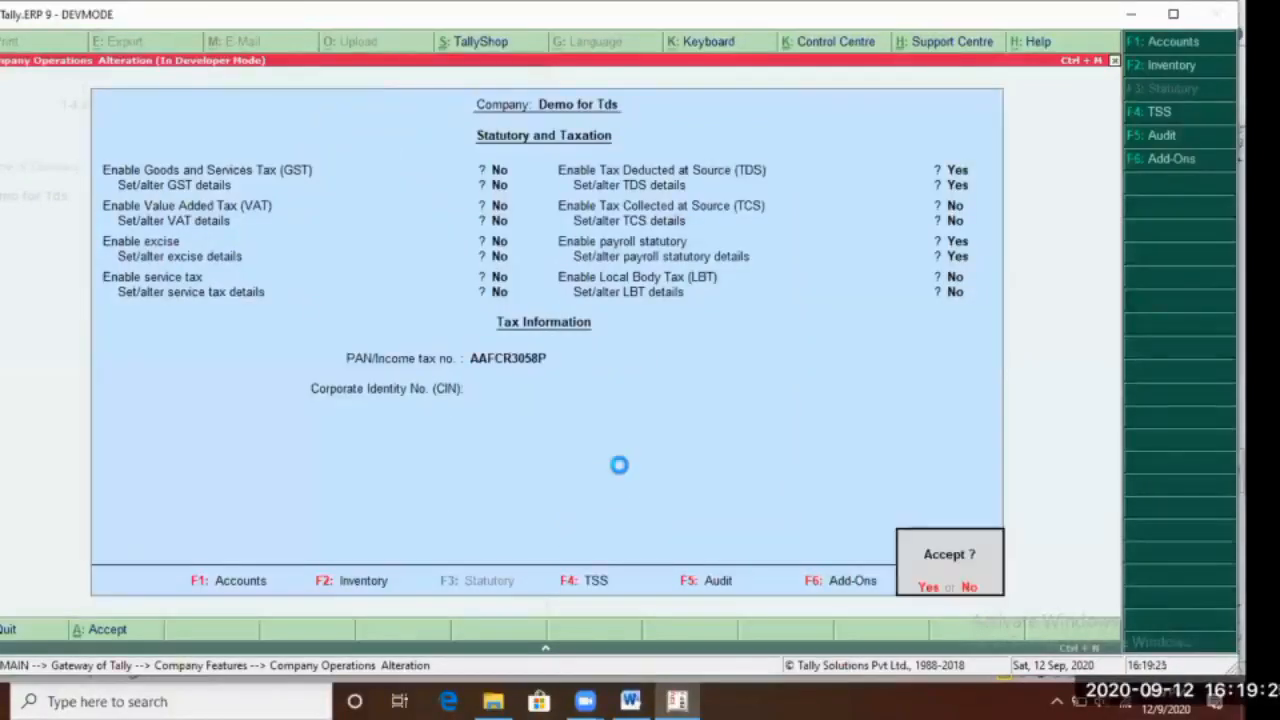
key("Return")
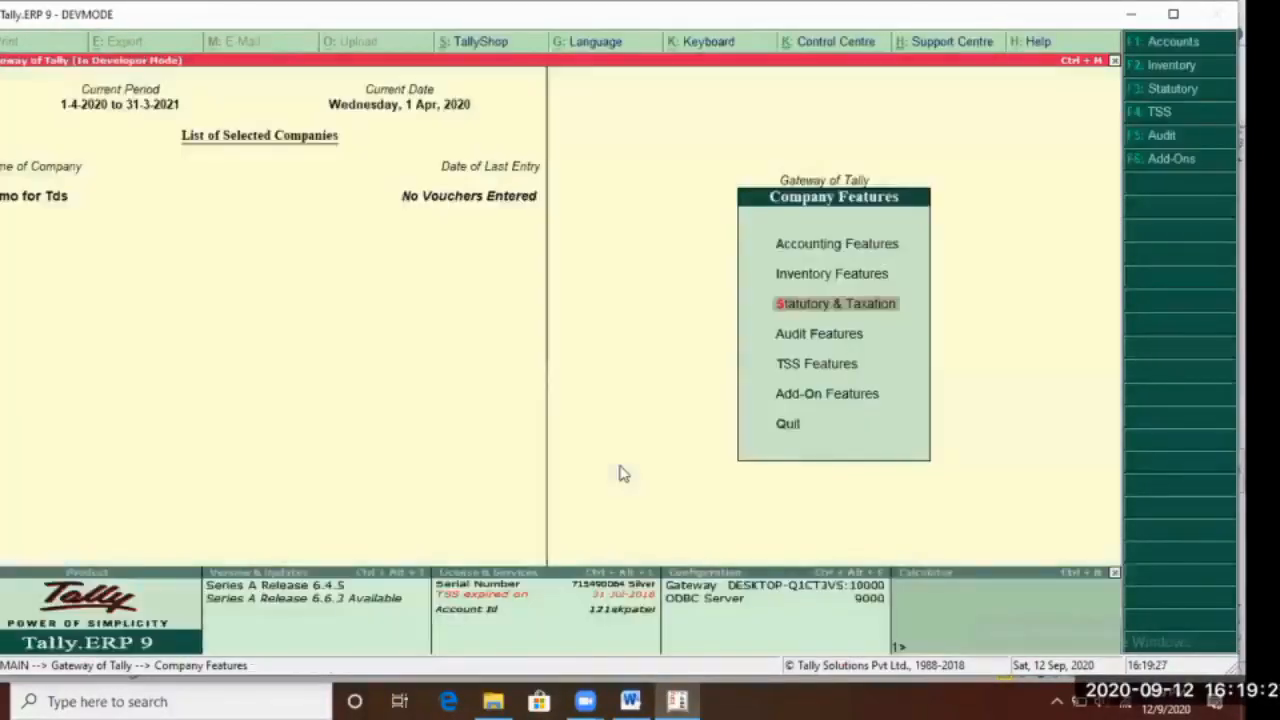
key("Escape")
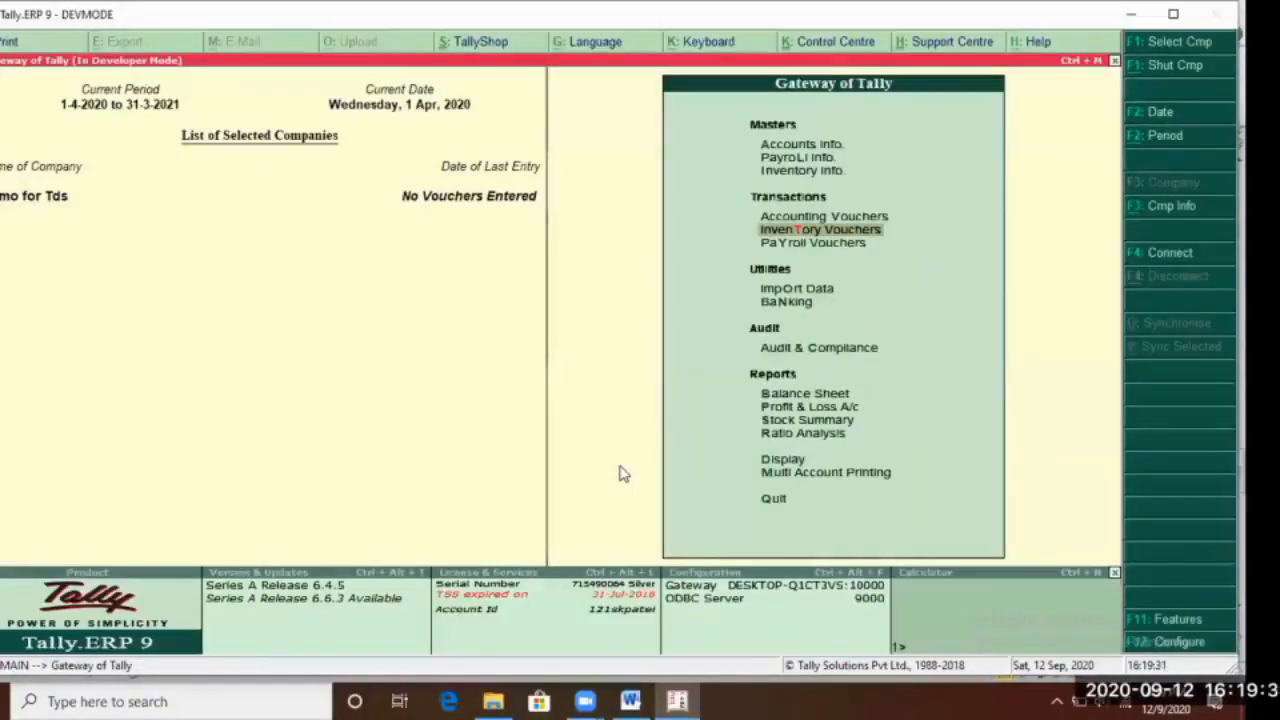
Open the Kk Associates ledger for alteration from the single ledger accounts masters
key("Up")
key("Up")
key("Up")
key("Up")
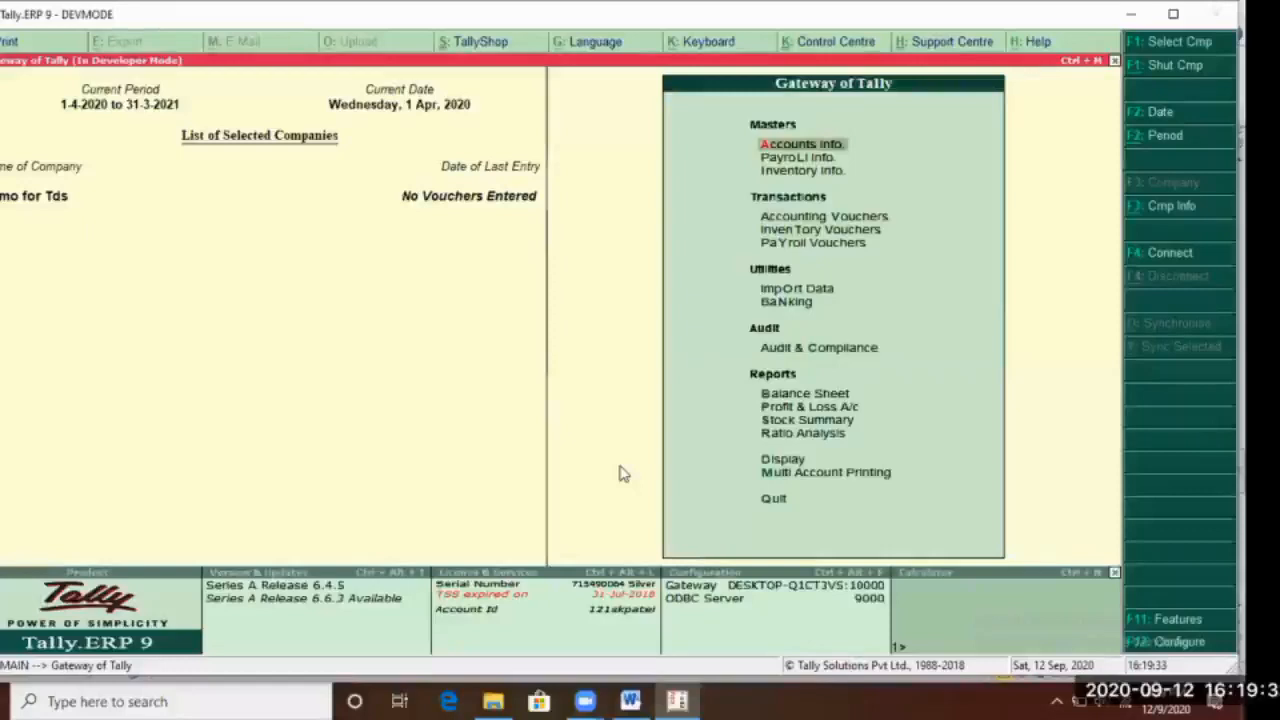
key("Return")
key("Down")
key("Return")
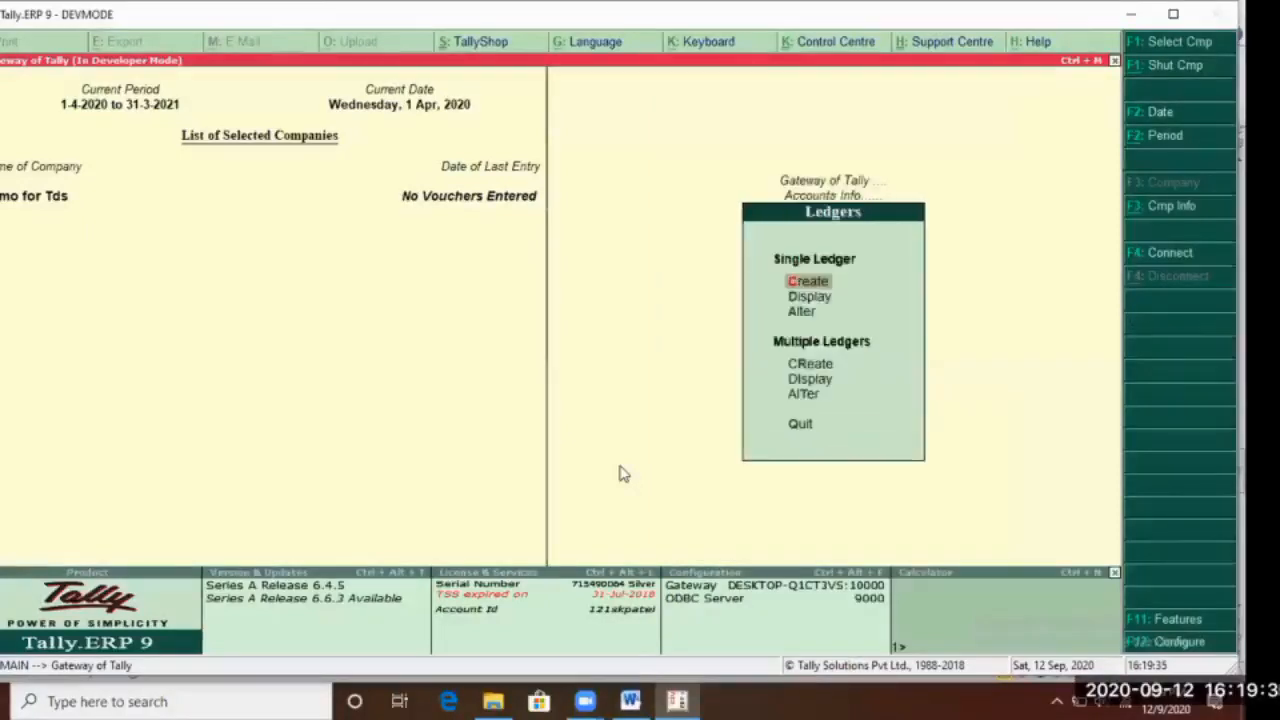
key("Down")
key("Down")
key("Return")
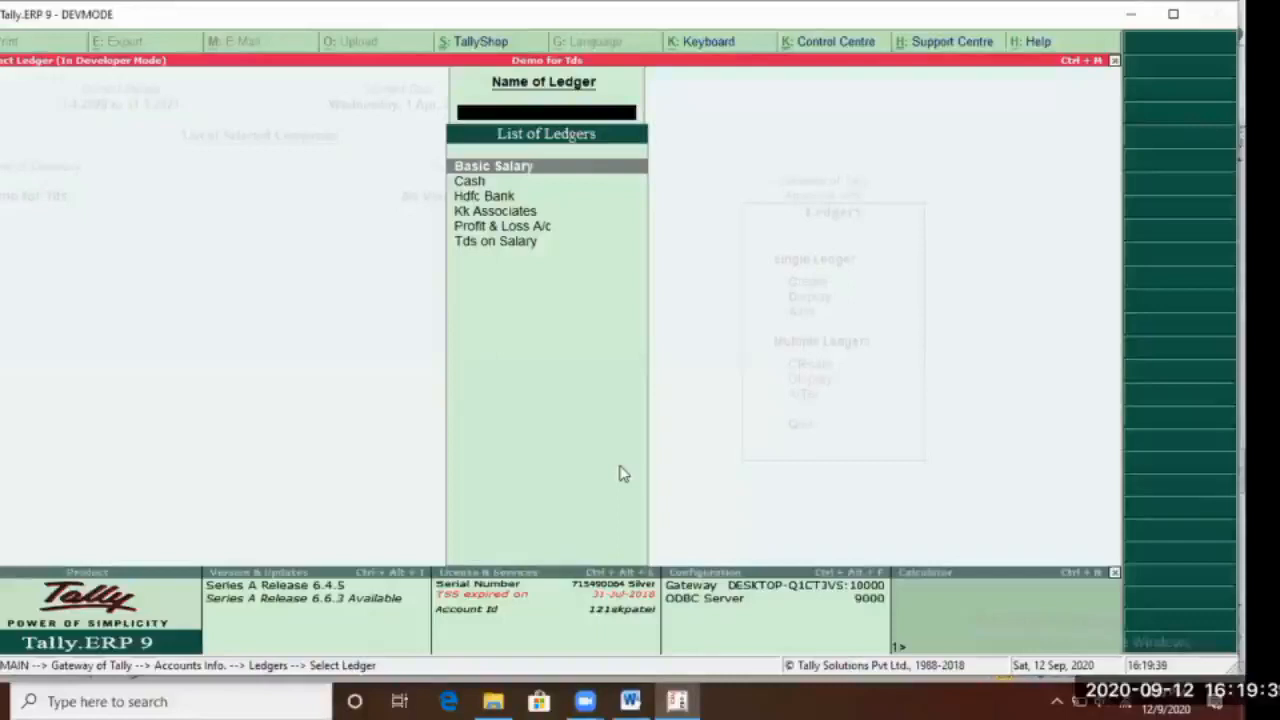
key("Down")
key("Down")
key("Down")
key("Up")
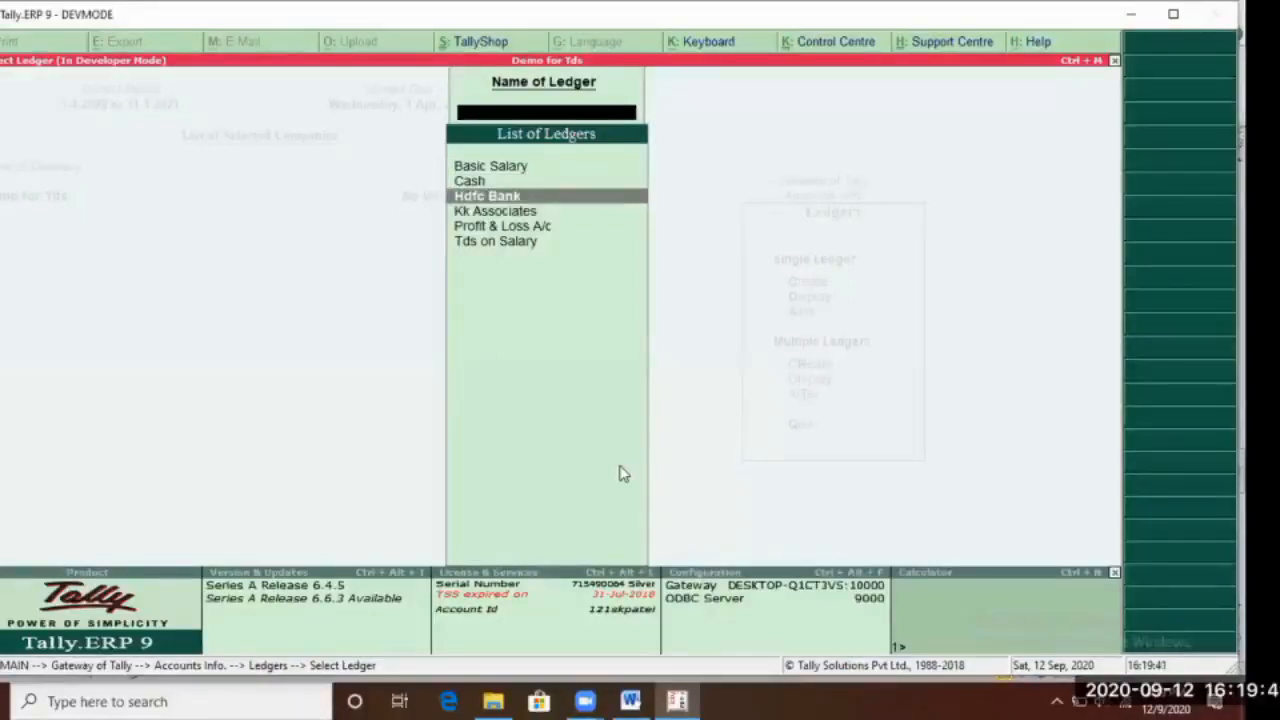
key("Down")
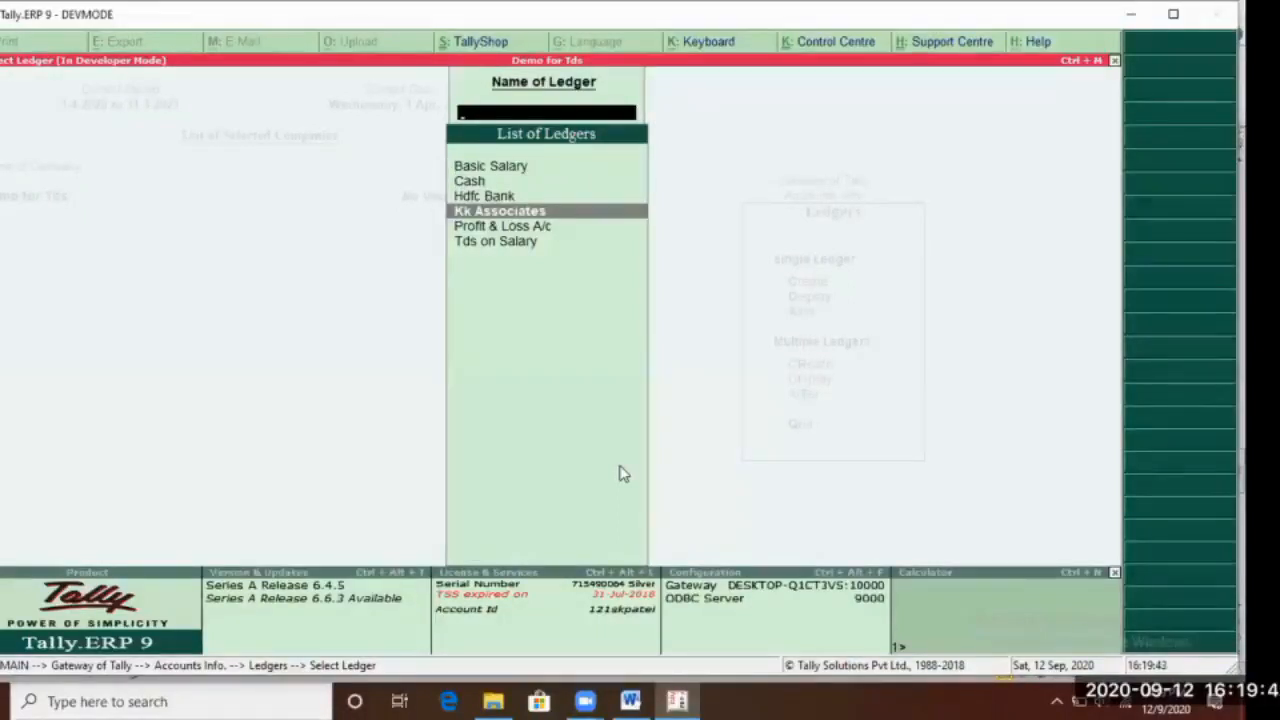
key("Return")
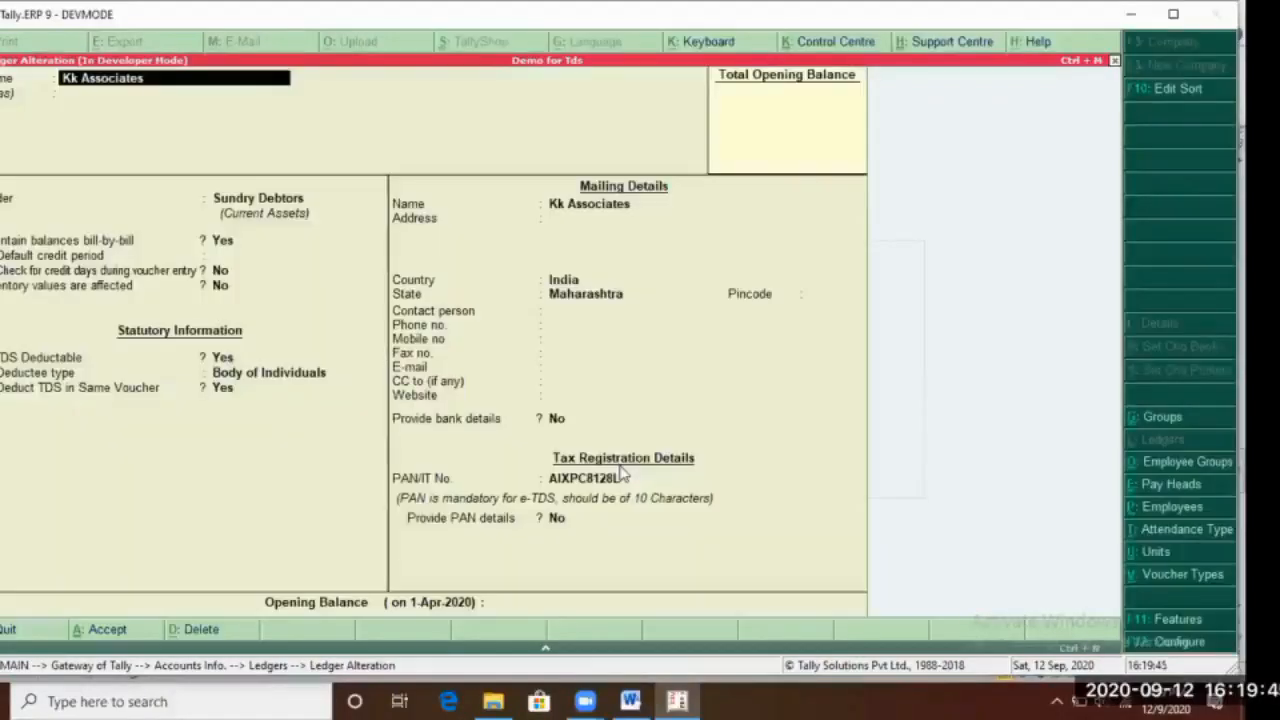
Review the Kk Associates ledger's name, alias and parent group, keeping it under Sundry Debtors
key("Return")
key("Return")
key("Return")
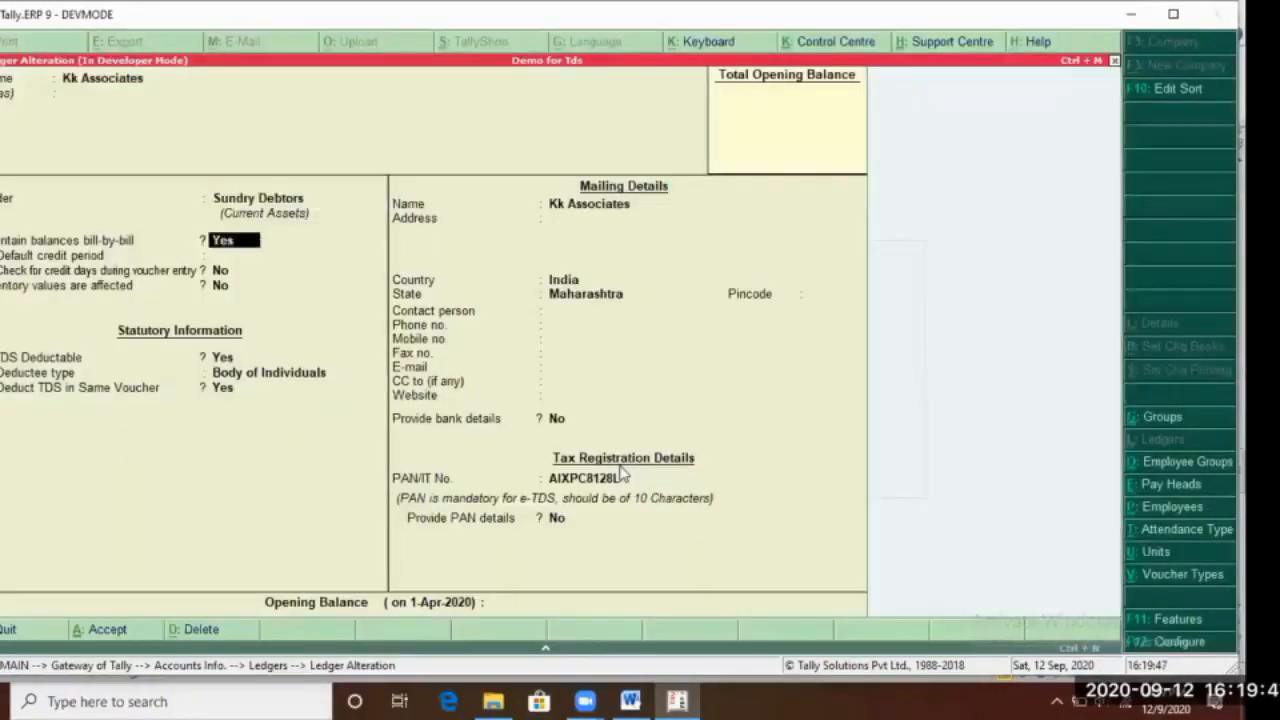
key("BackSpace")
key("BackSpace")
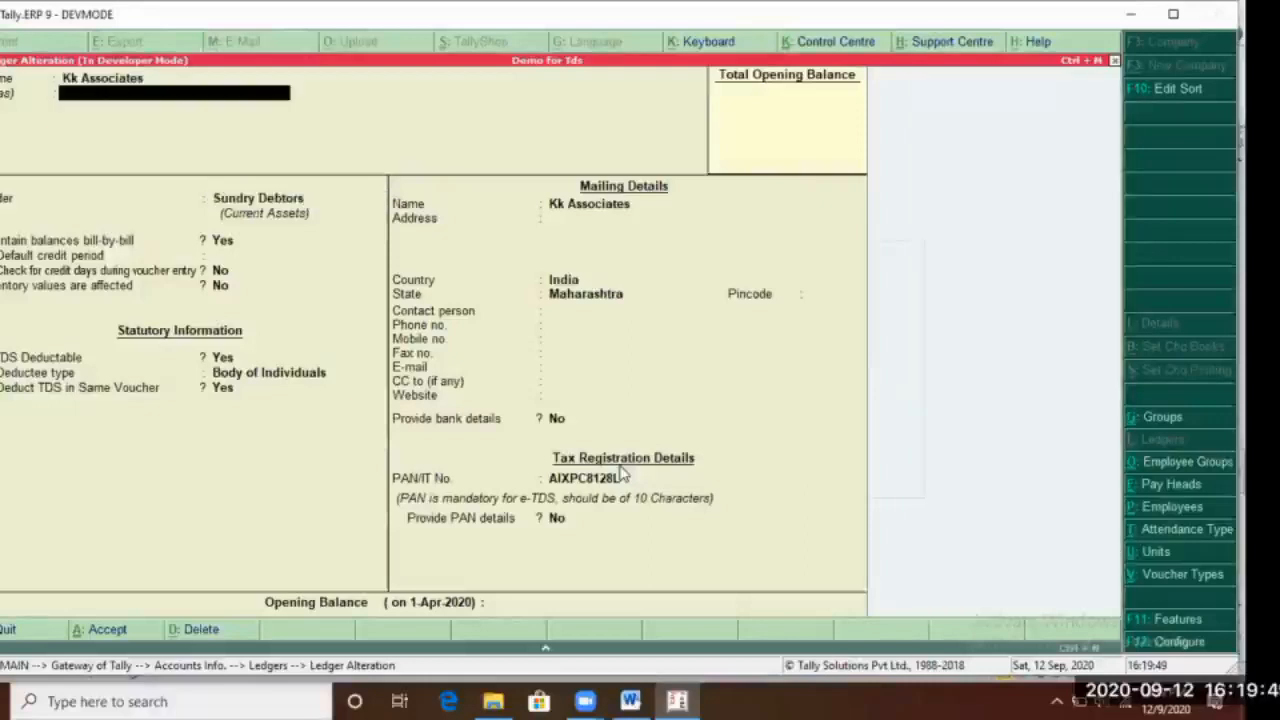
key("Return")
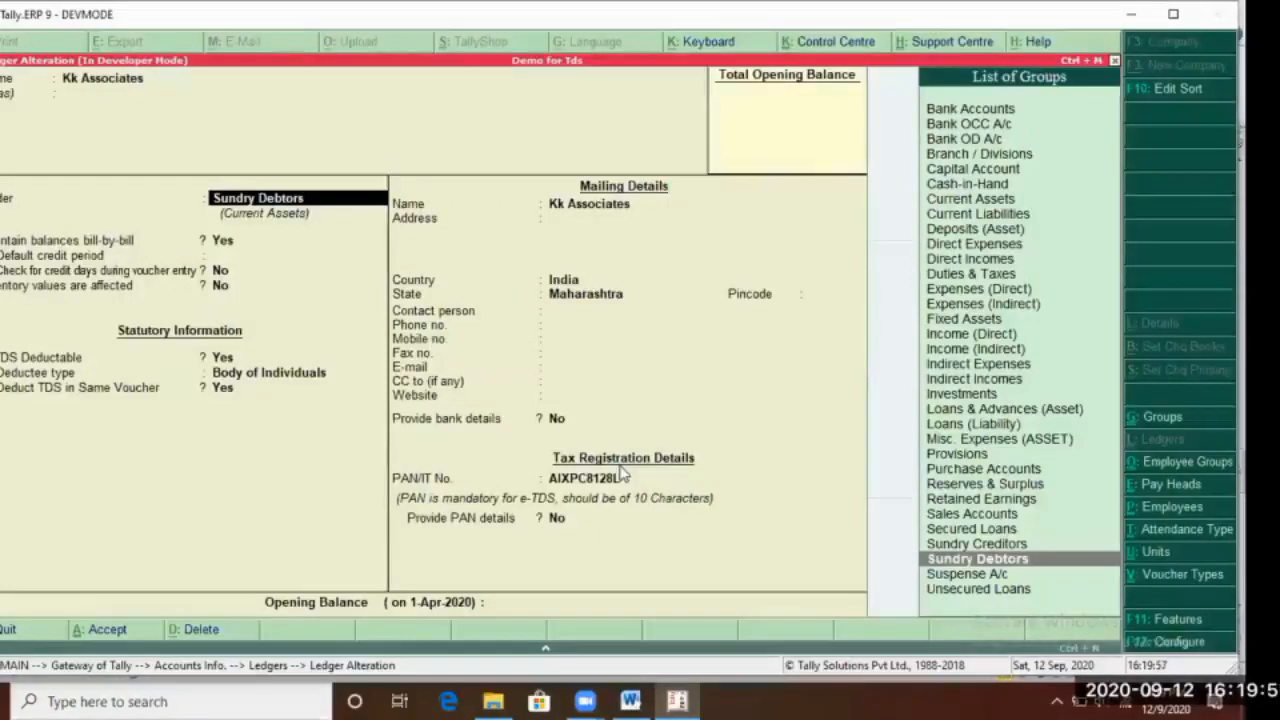
key("Return")
key("BackSpace")
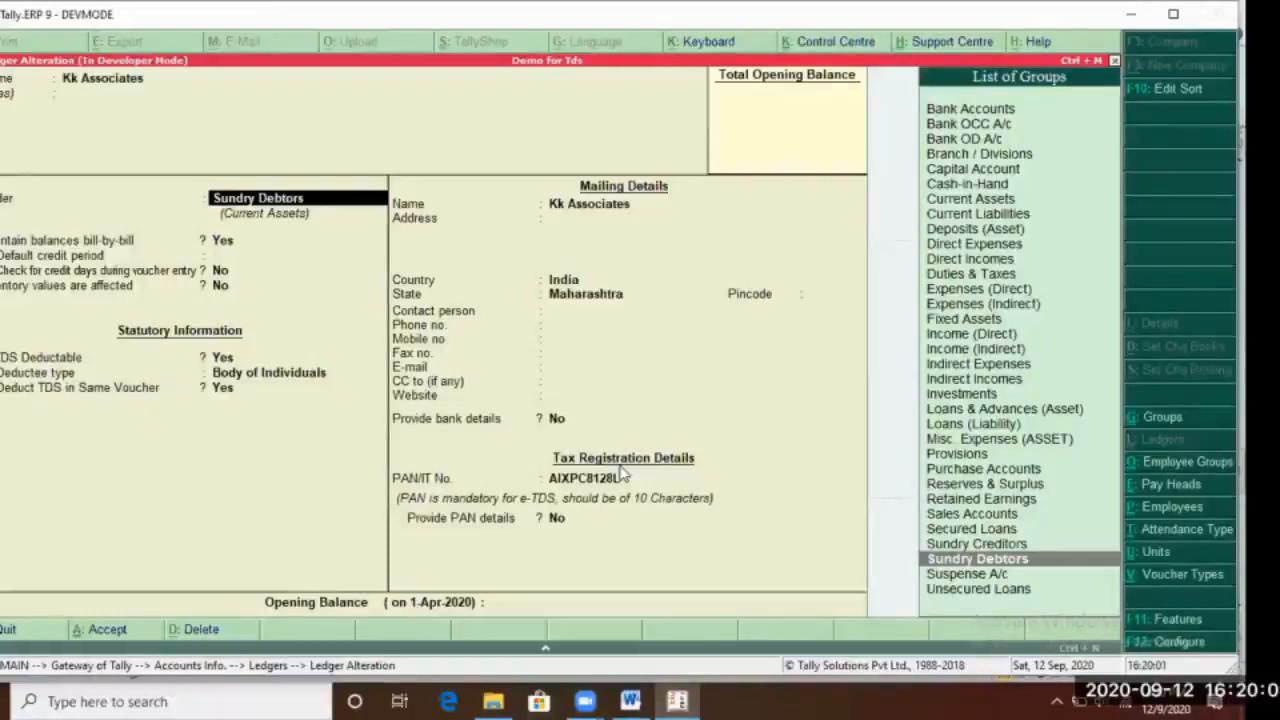
Review the ledger's bill-by-bill options and its TDS deductable, deductee type and same-voucher deduction settings
key("Return")
key("Return")
key("Return")
key("Return")
key("Return")
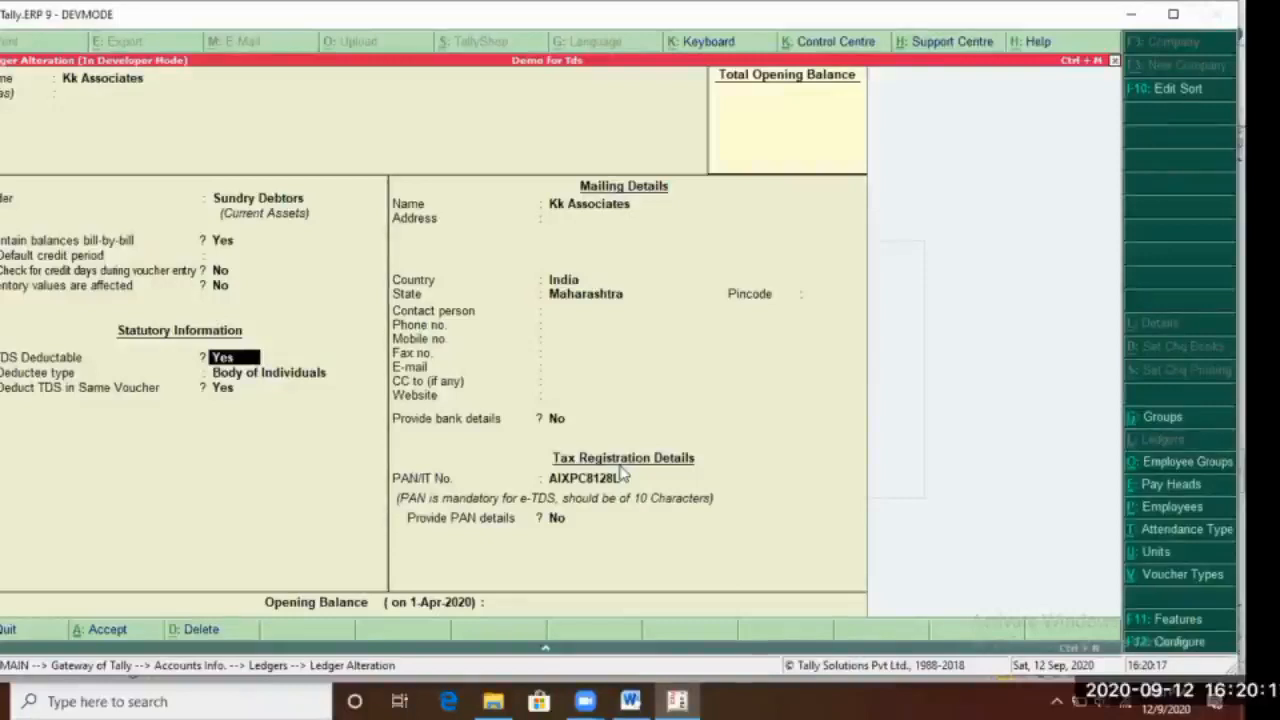
key("Return")
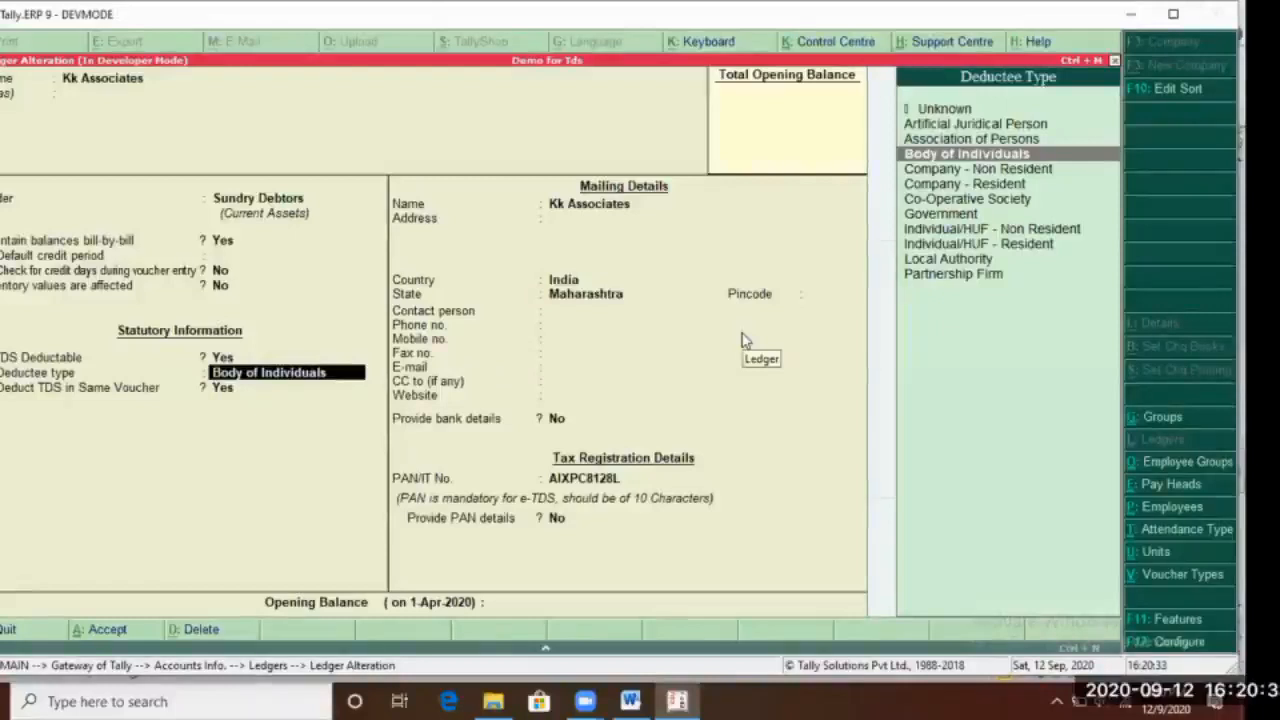
key("Return")
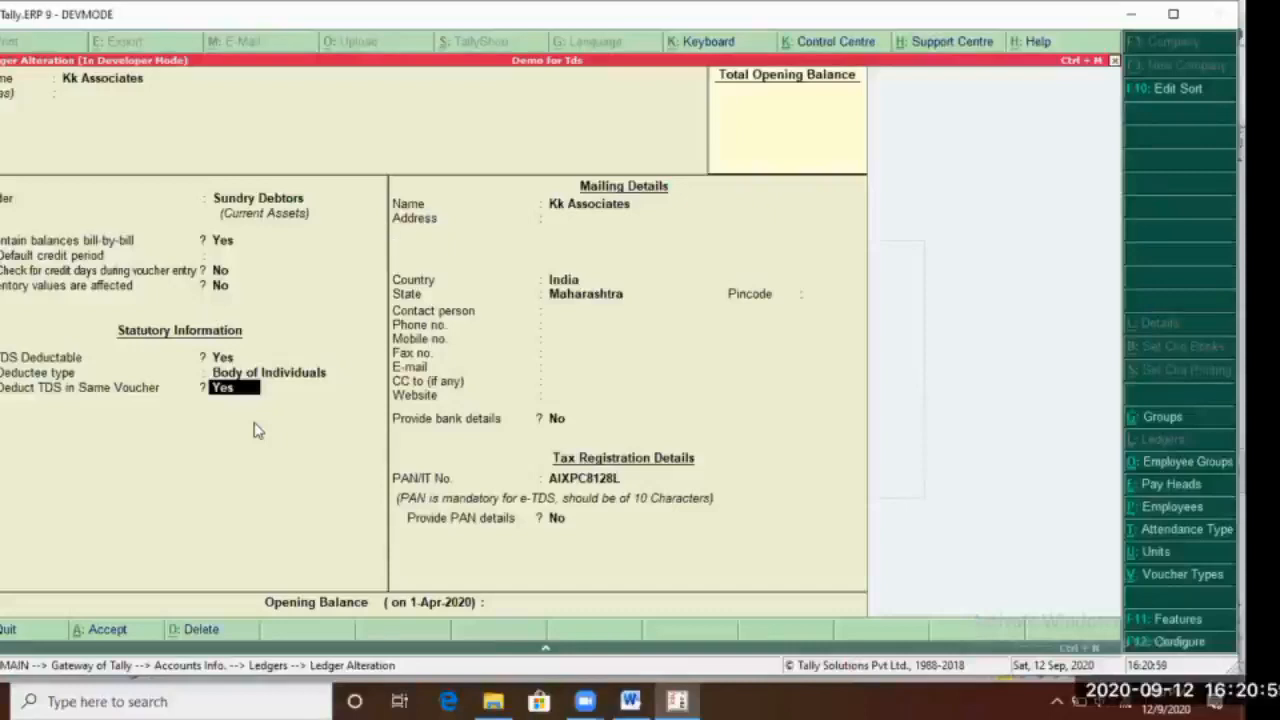
key("Return")
Go through the ledger's mailing, contact and bank details and its PAN/IT number without changing them
key("Return")
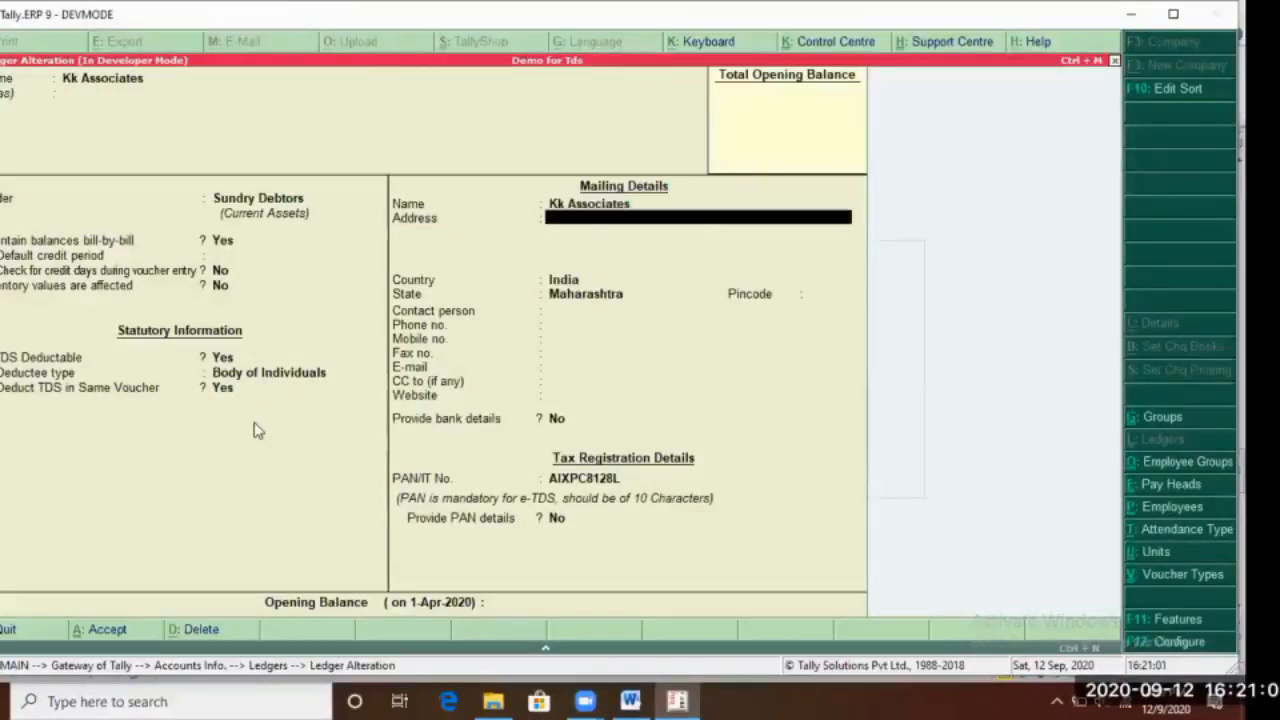
key("Return")
key("Return")
key("Return")
key("Return")
key("Return")
key("Return")
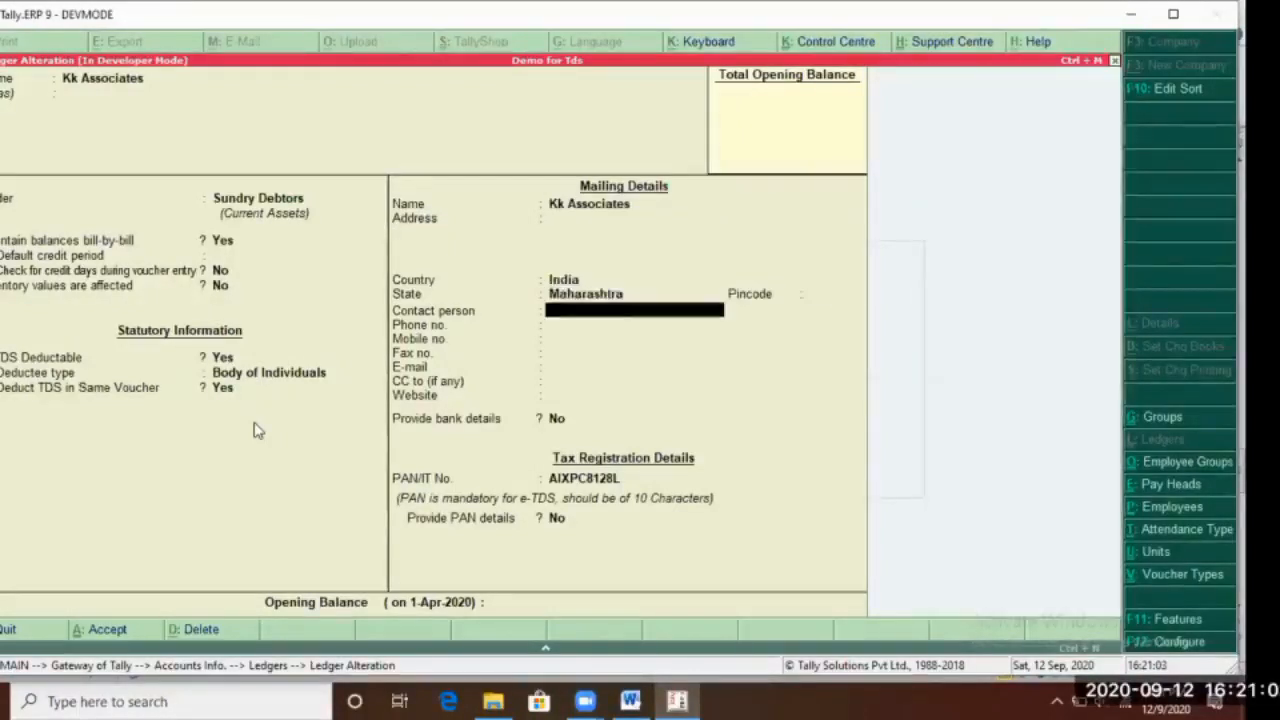
key("Return")
key("Return")
key("Return")
key("Return")
key("Return")
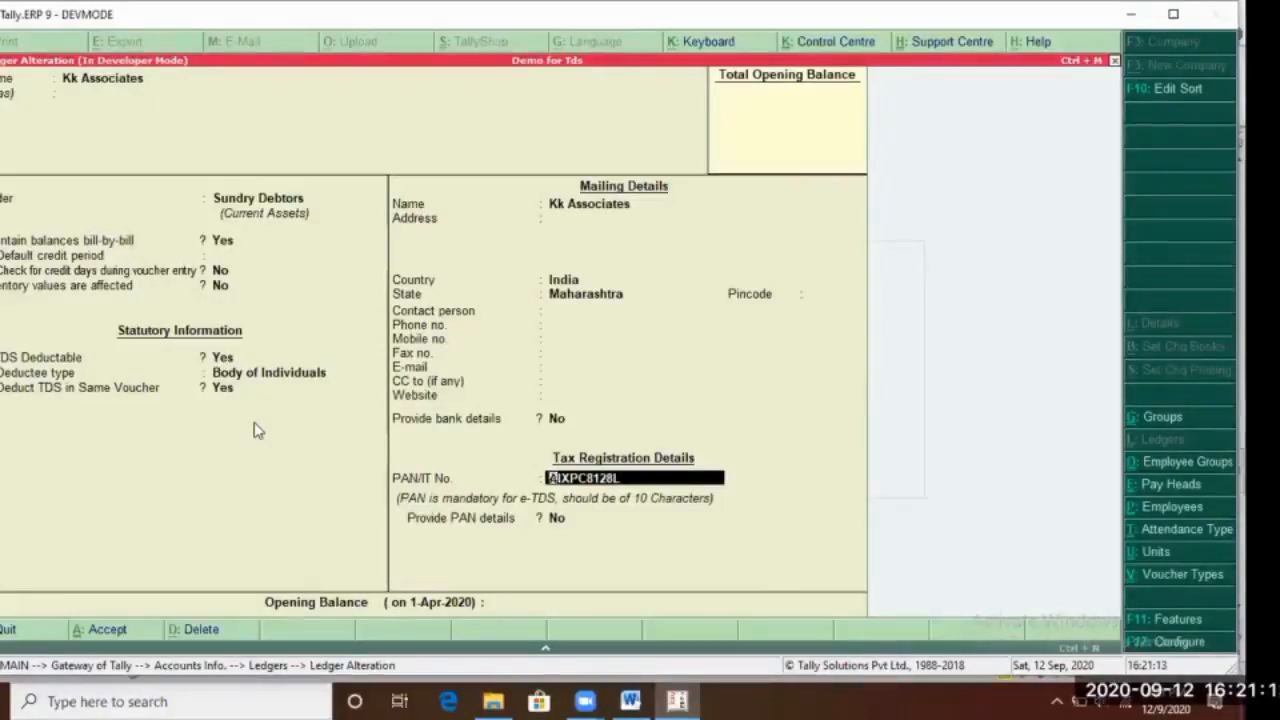
key("Return")
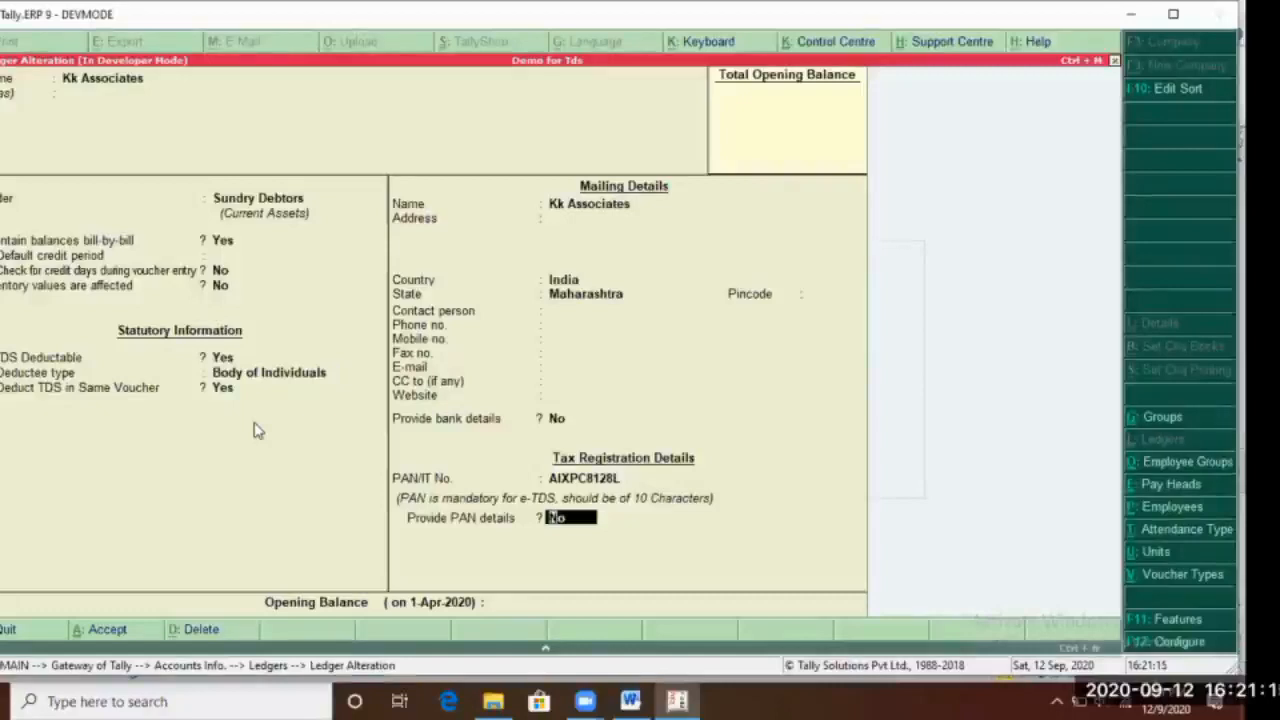
Set Provide PAN details to Yes, view the PAN effective date and name fields, and leave the form
type("y")
key("Return")
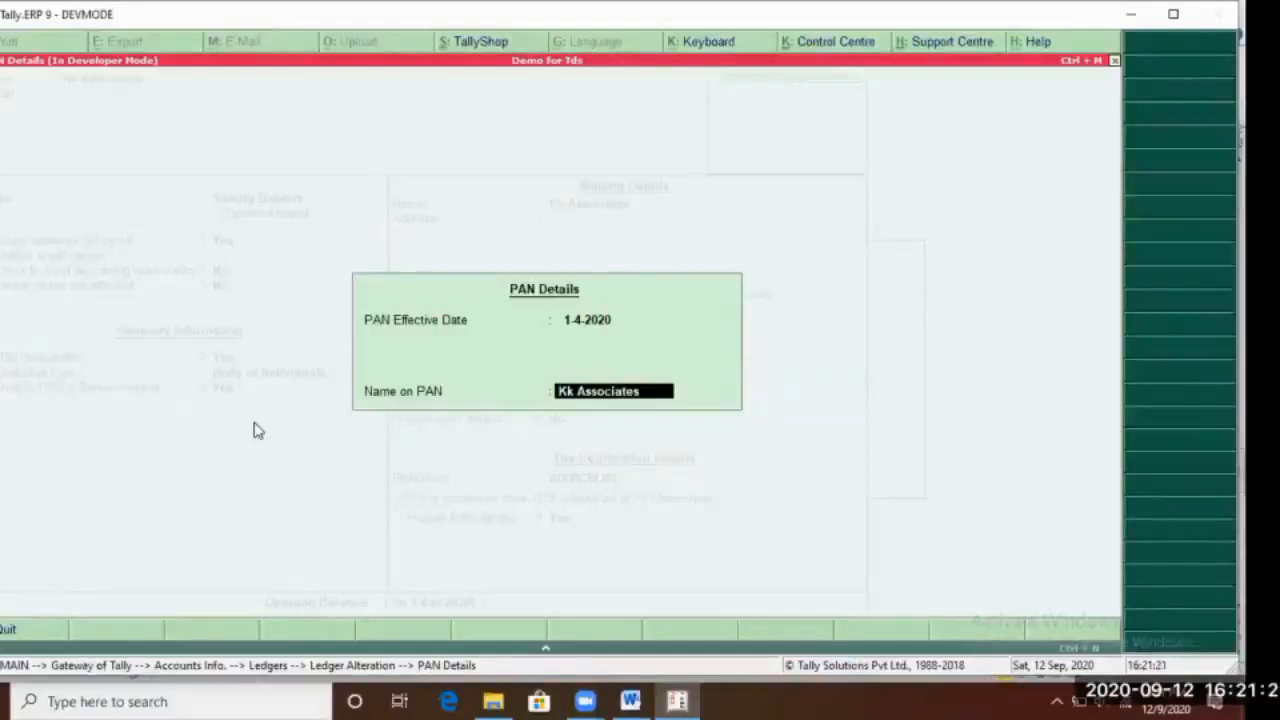
key("Escape")
key("Escape")
key("Return")
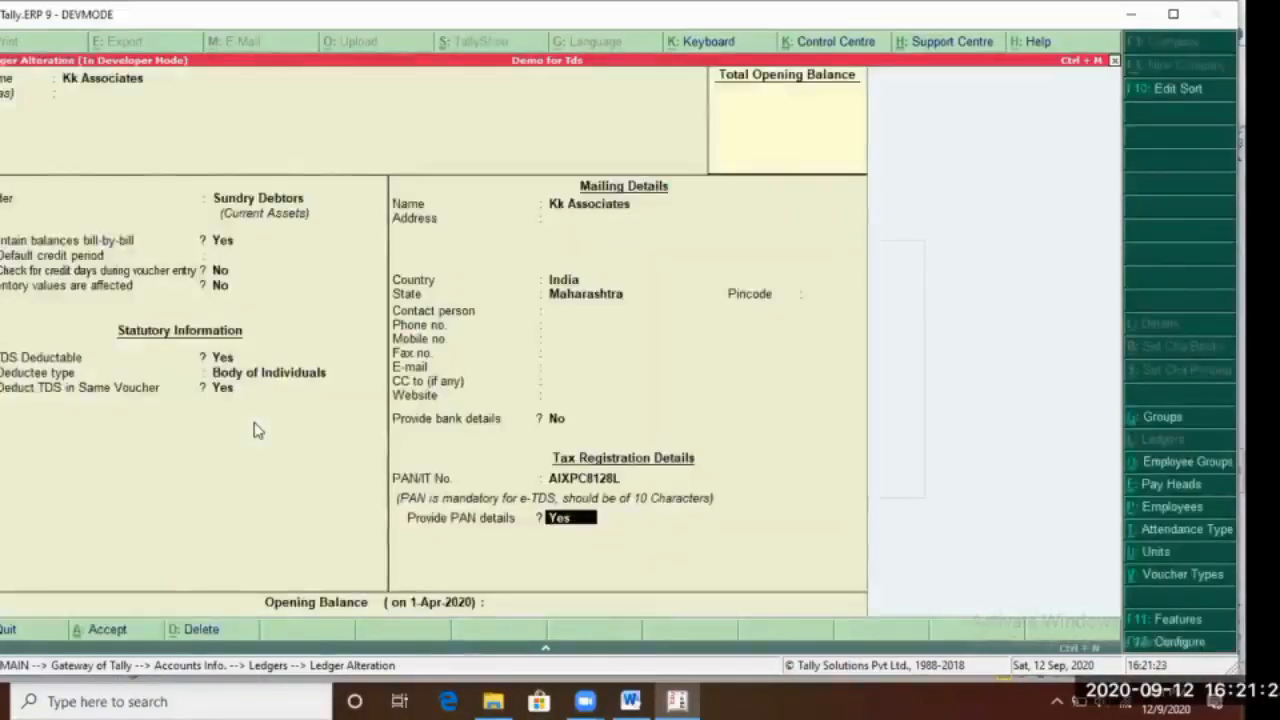
Set Provide PAN details back to No and save the Kk Associates ledger
key("BackSpace")
key("n")
key("Return")
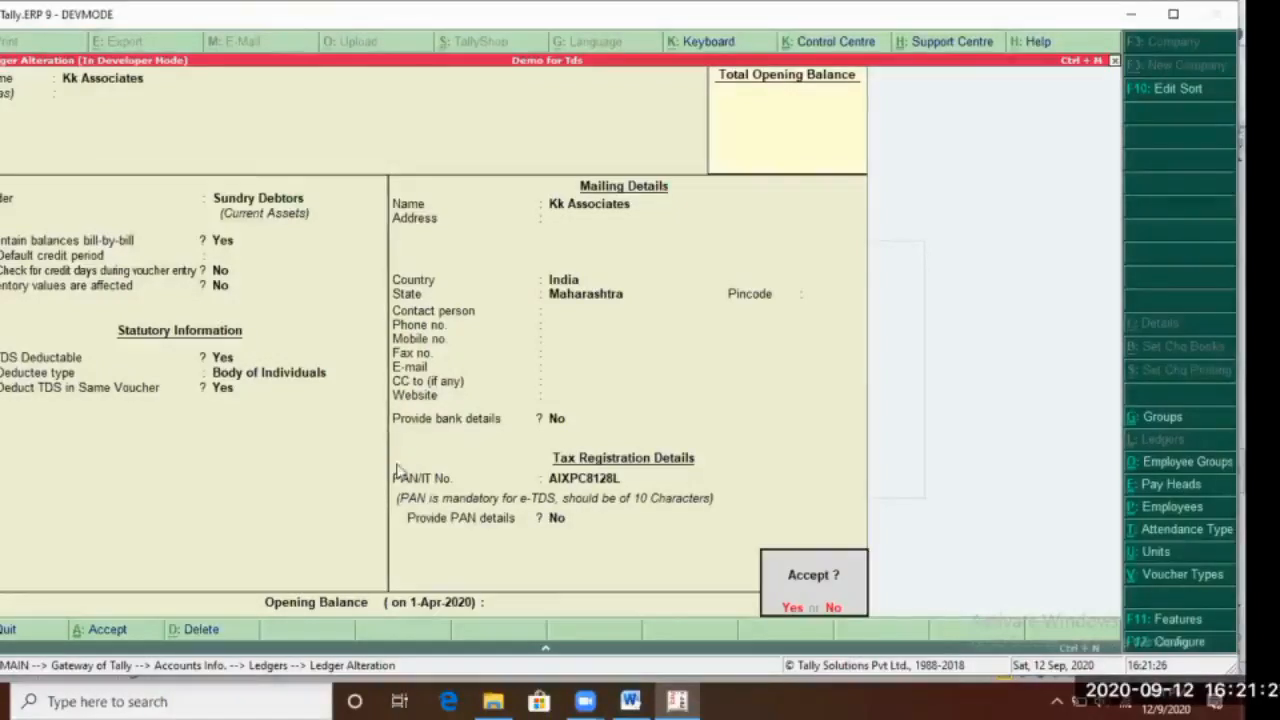
key("Return")
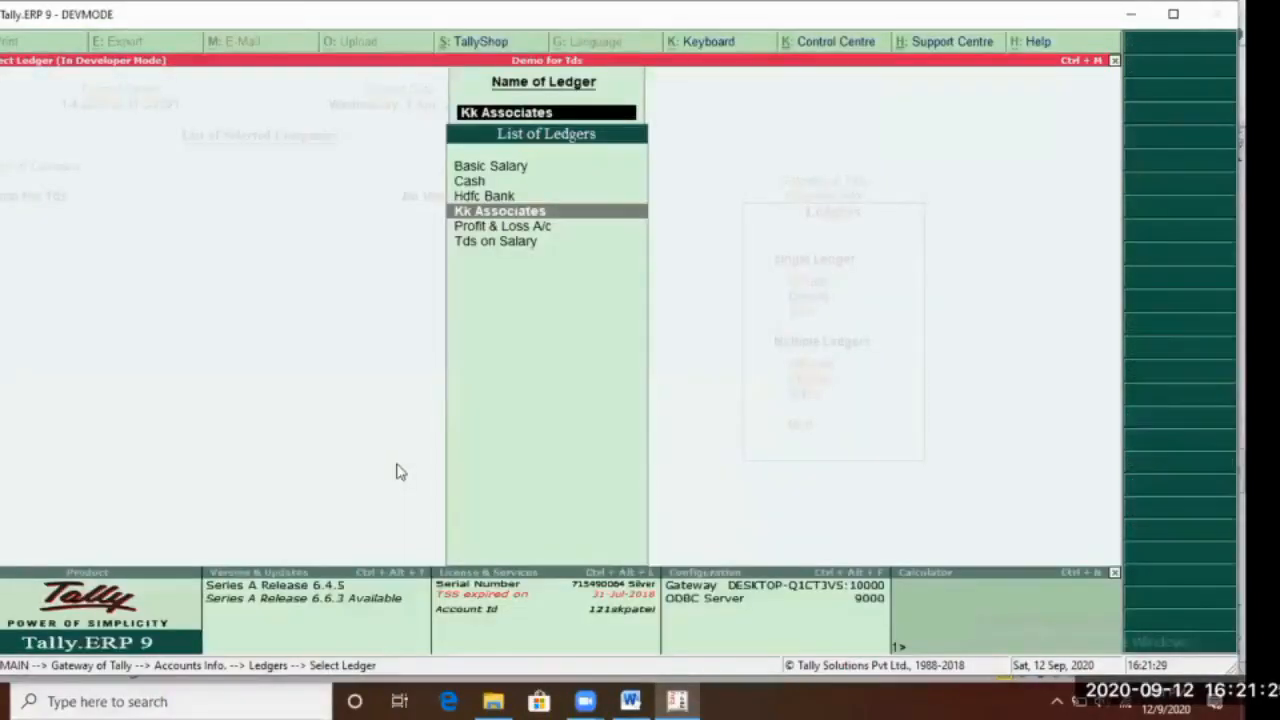
Open the Tds on Salary ledger for alteration, keep it under Duties & Taxes and show its duty/tax type choices
key("Down")
key("Down")
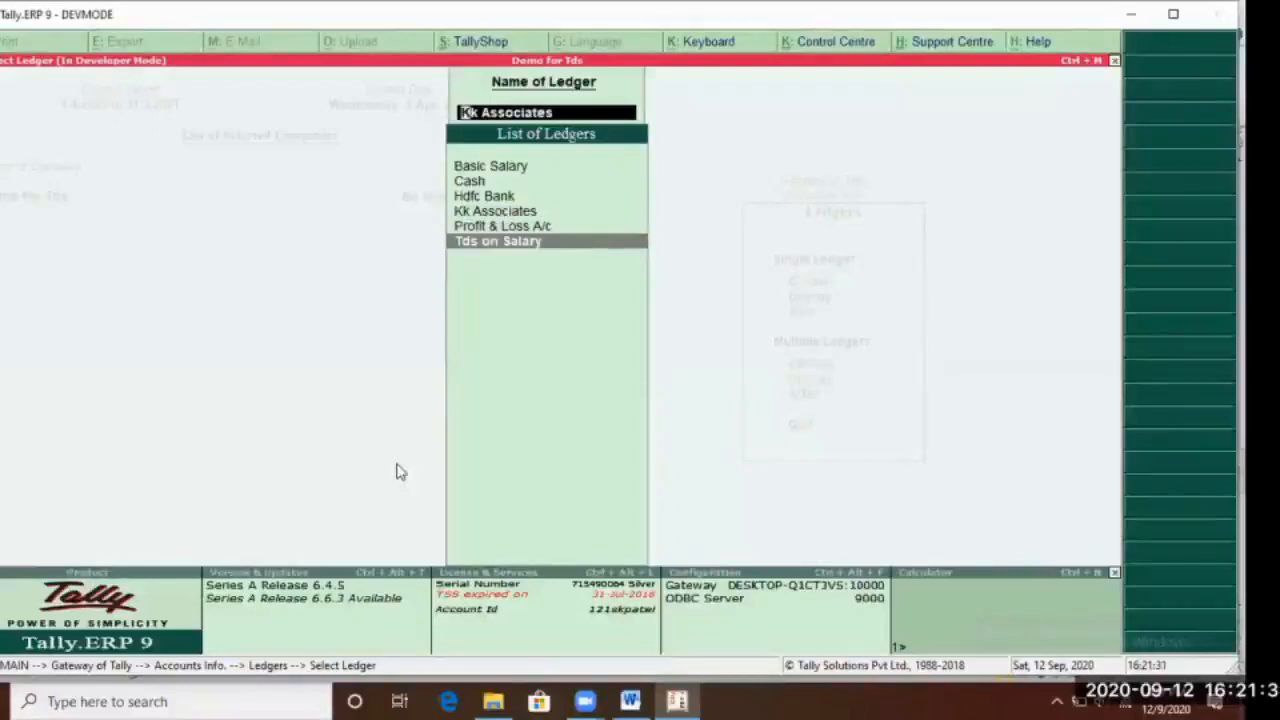
key("Return")
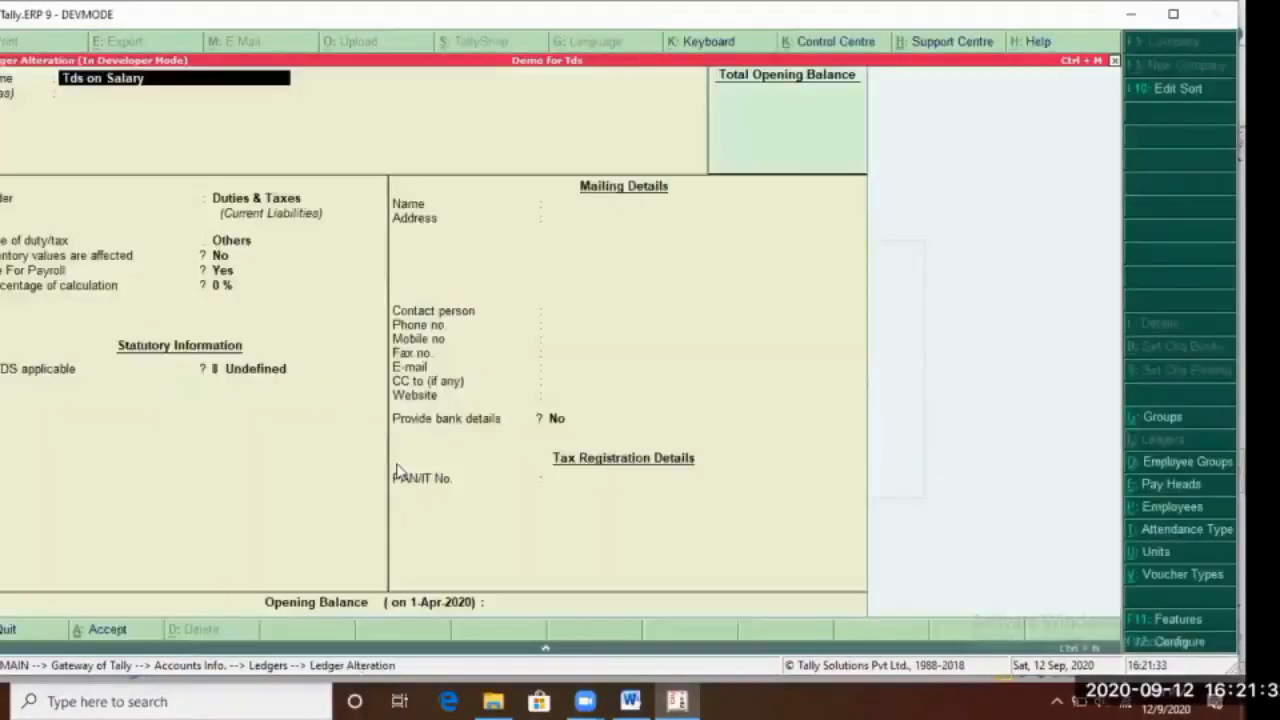
key("Return")
key("Return")
key("Return")
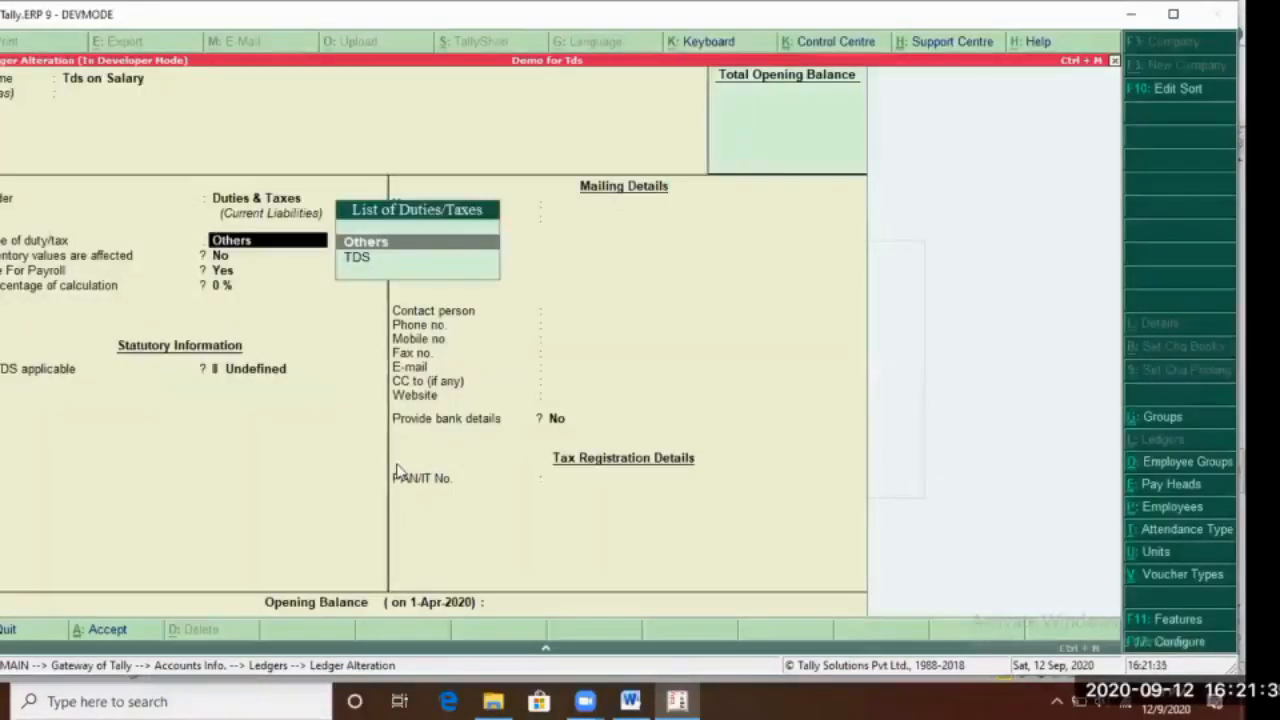
Try TDS as the duty/tax type, look at the nature of payment choices, and return the type to Others
key("Down")
key("Return")
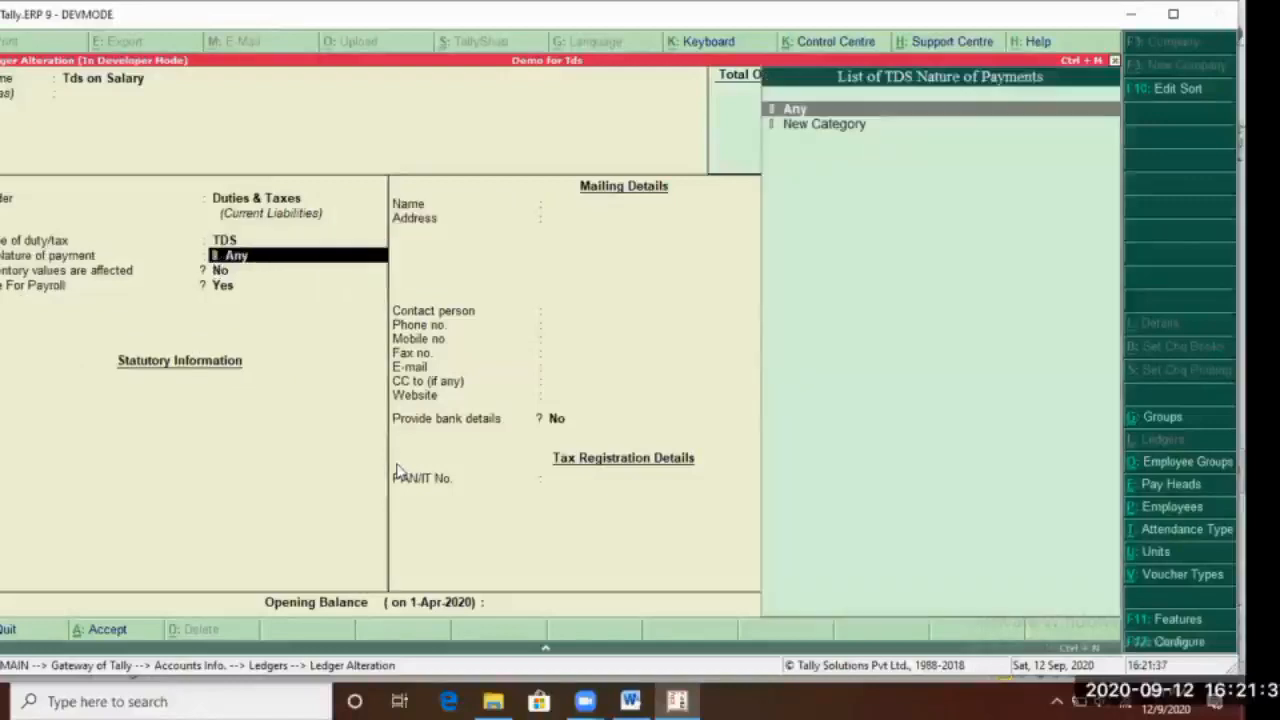
key("Down")
key("Up")
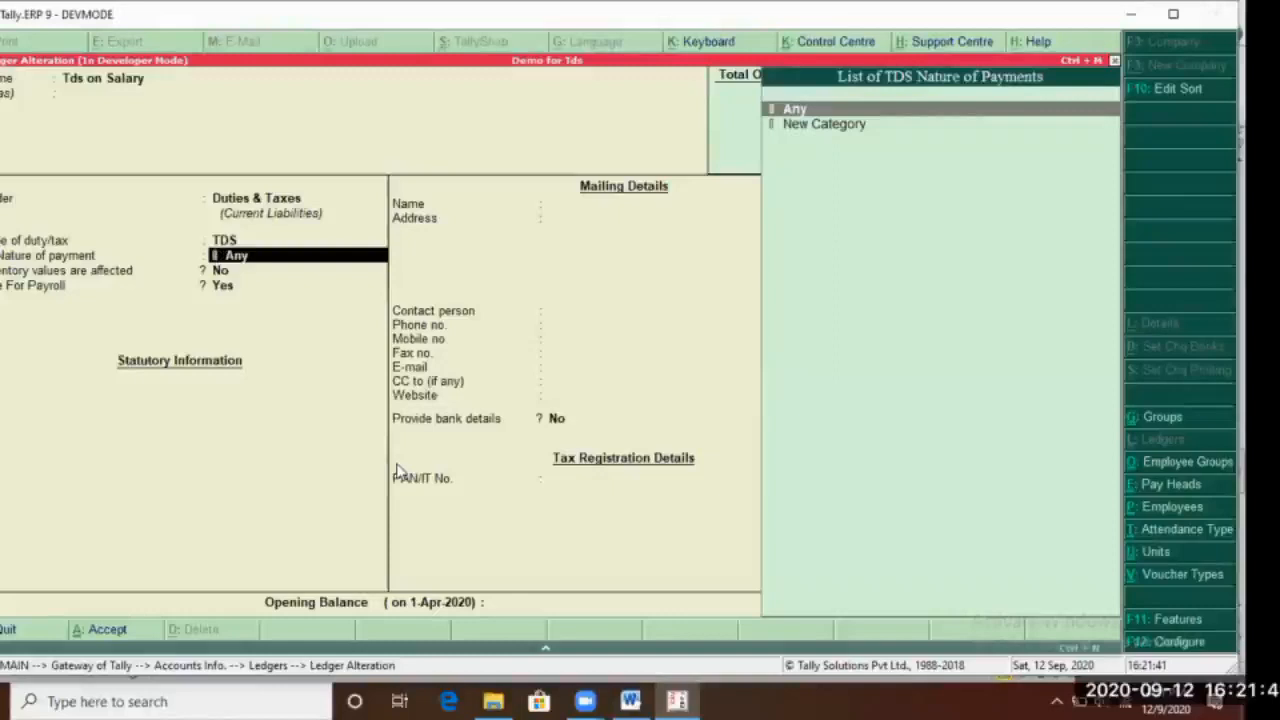
key("BackSpace")
key("Up")
key("Return")
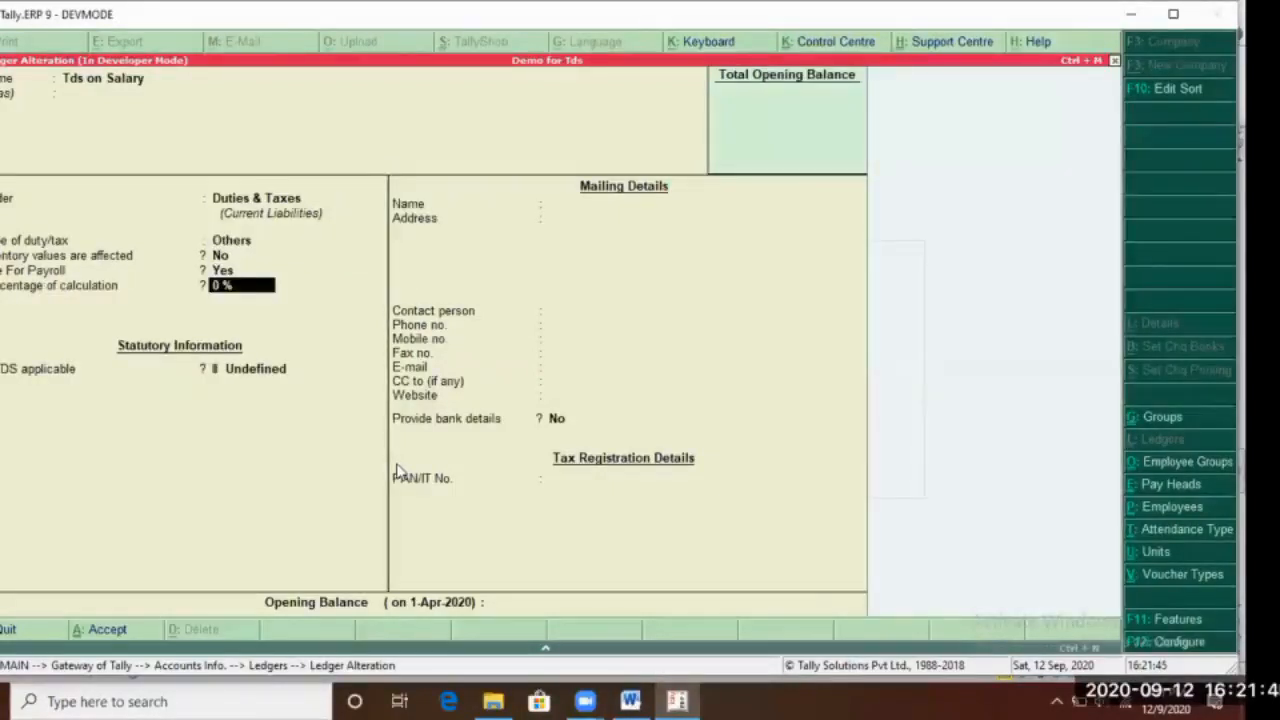
Accept the remaining Tds on Salary settings unchanged and save the ledger
key("Return")
key("Return")
key("Return")
key("Return")
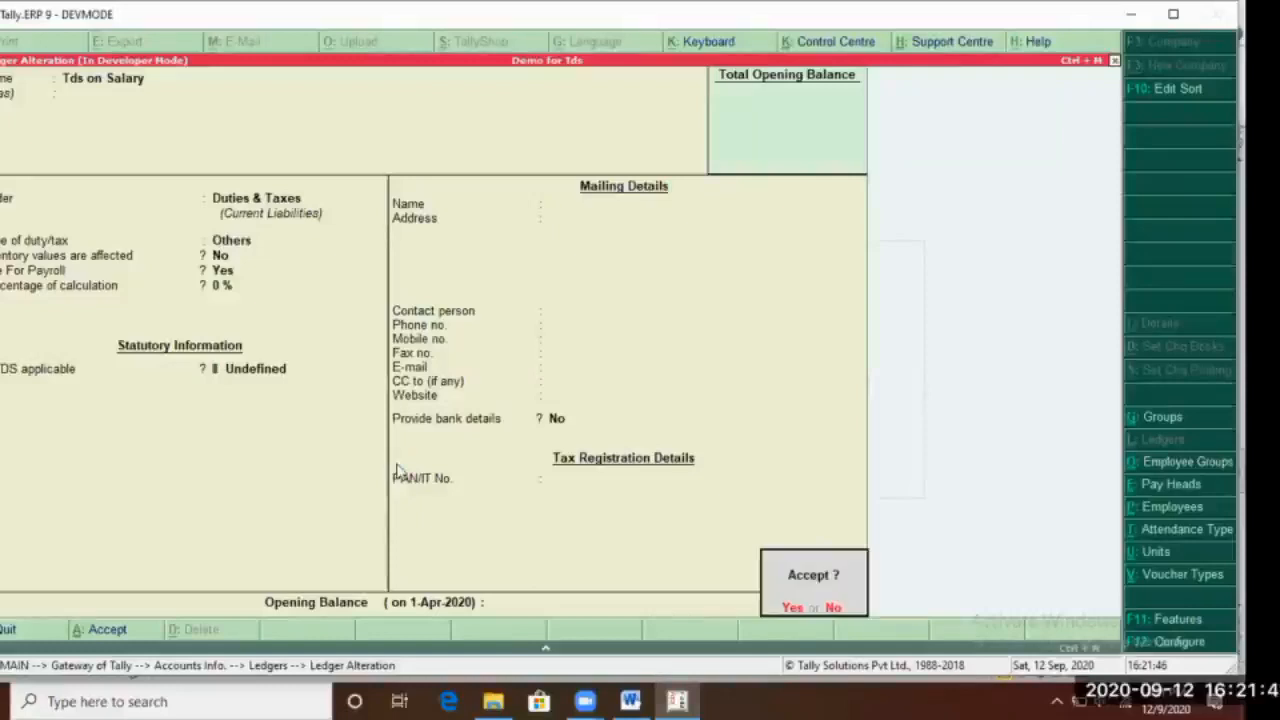
key("Return")
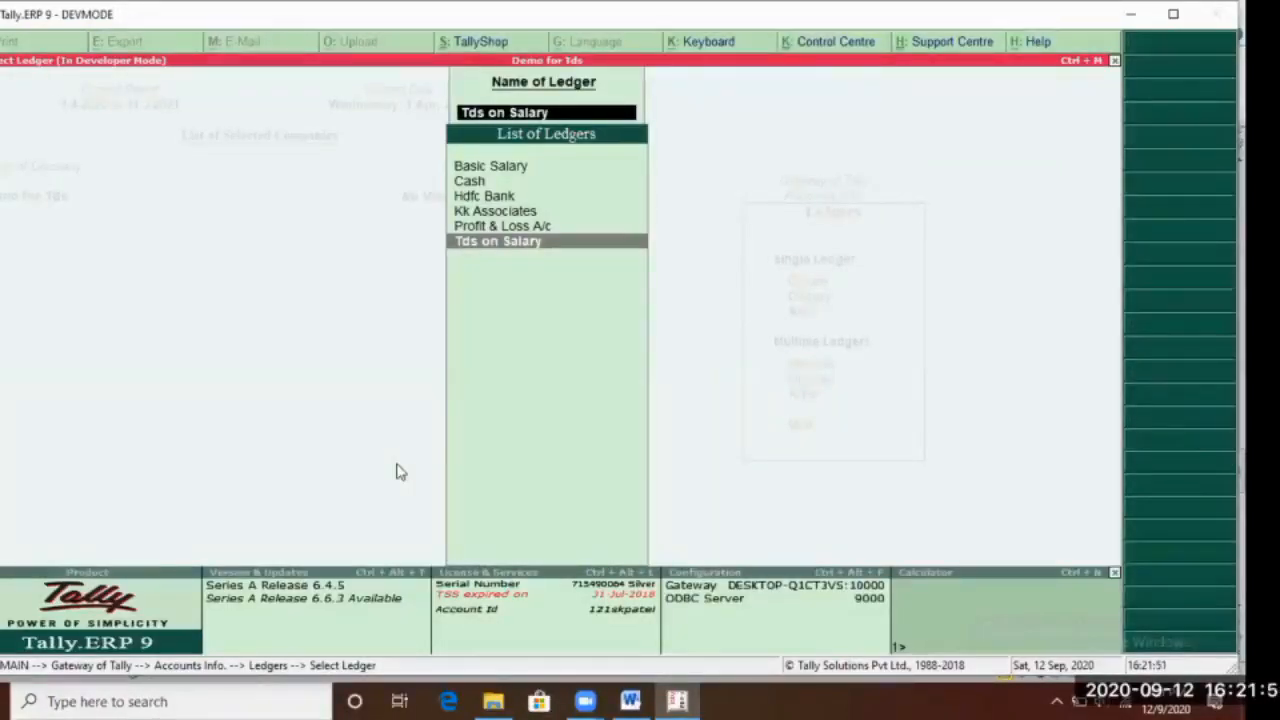
Leave ledger alteration and start a new single ledger named Tds on Rent
key("Escape")
key("Escape")
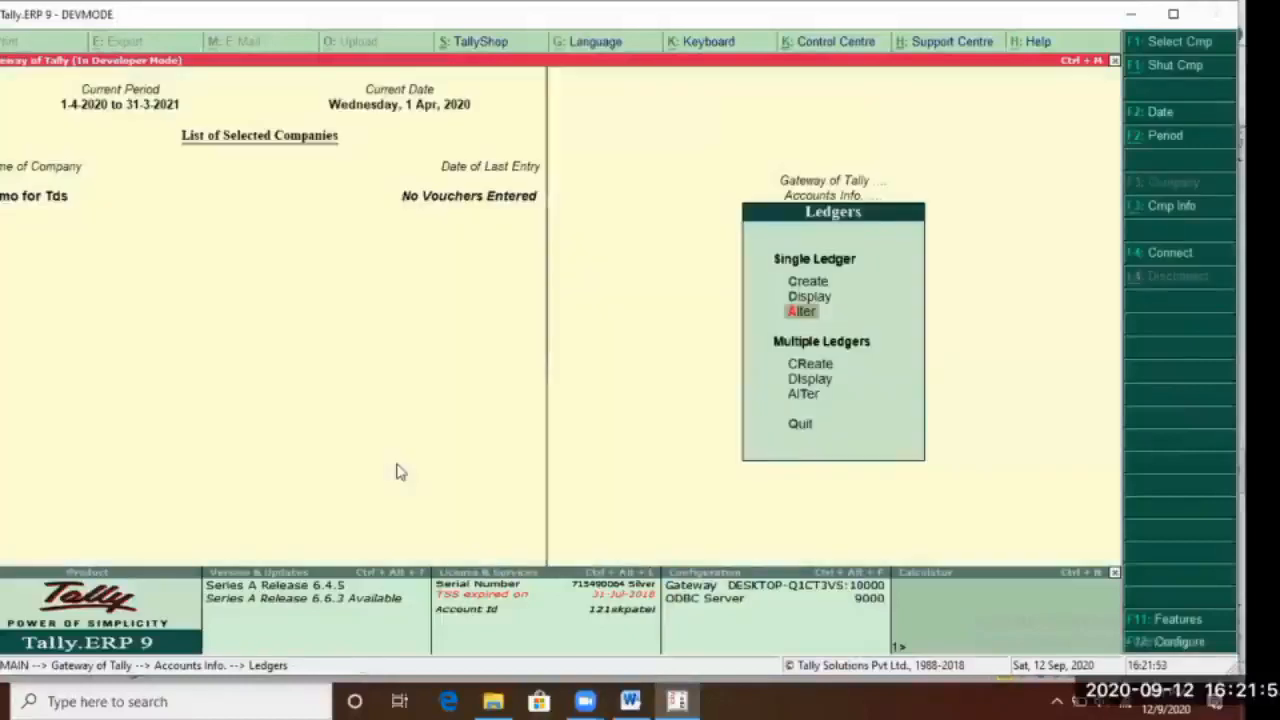
key("Up")
key("Up")
key("Return")
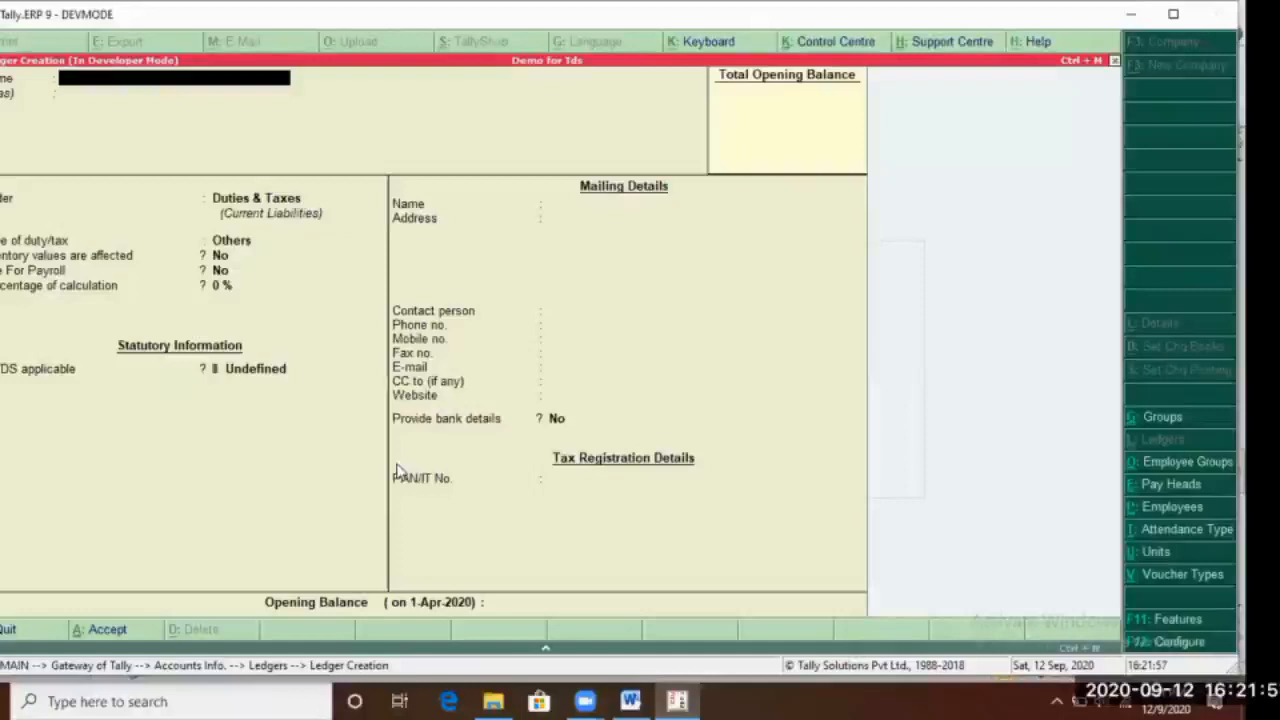
type("Tds")
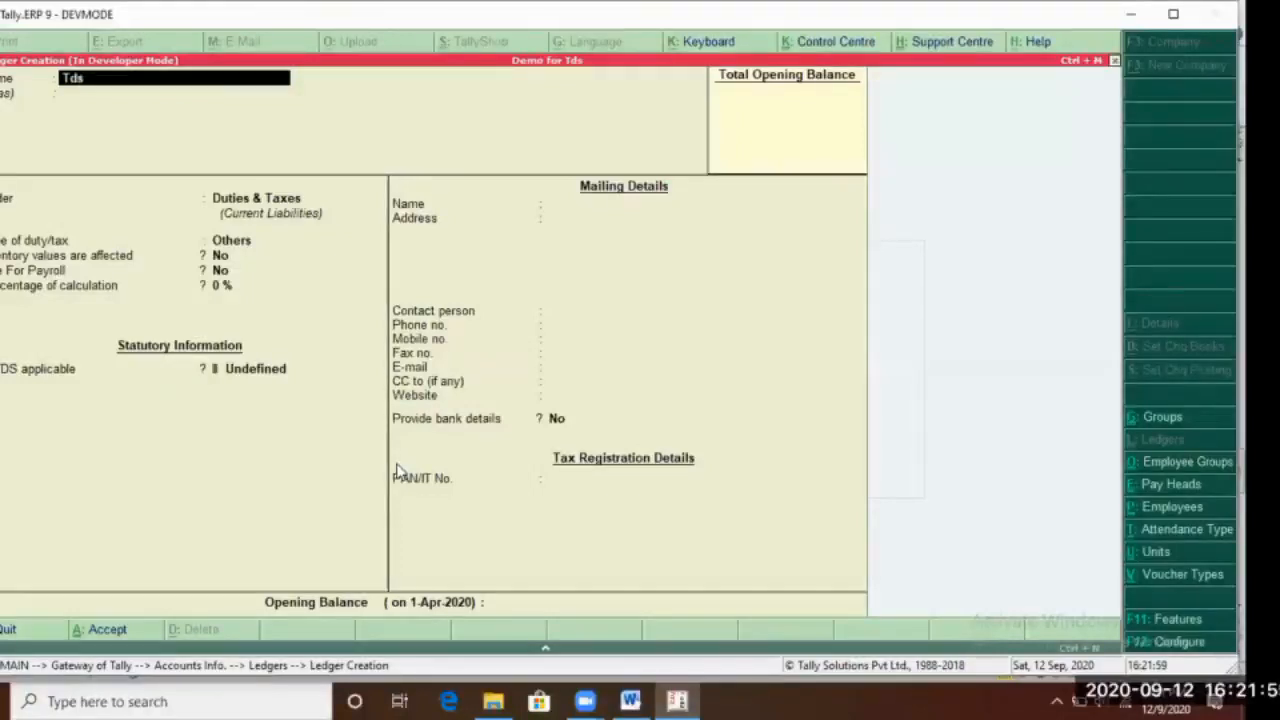
type(" on Rent")
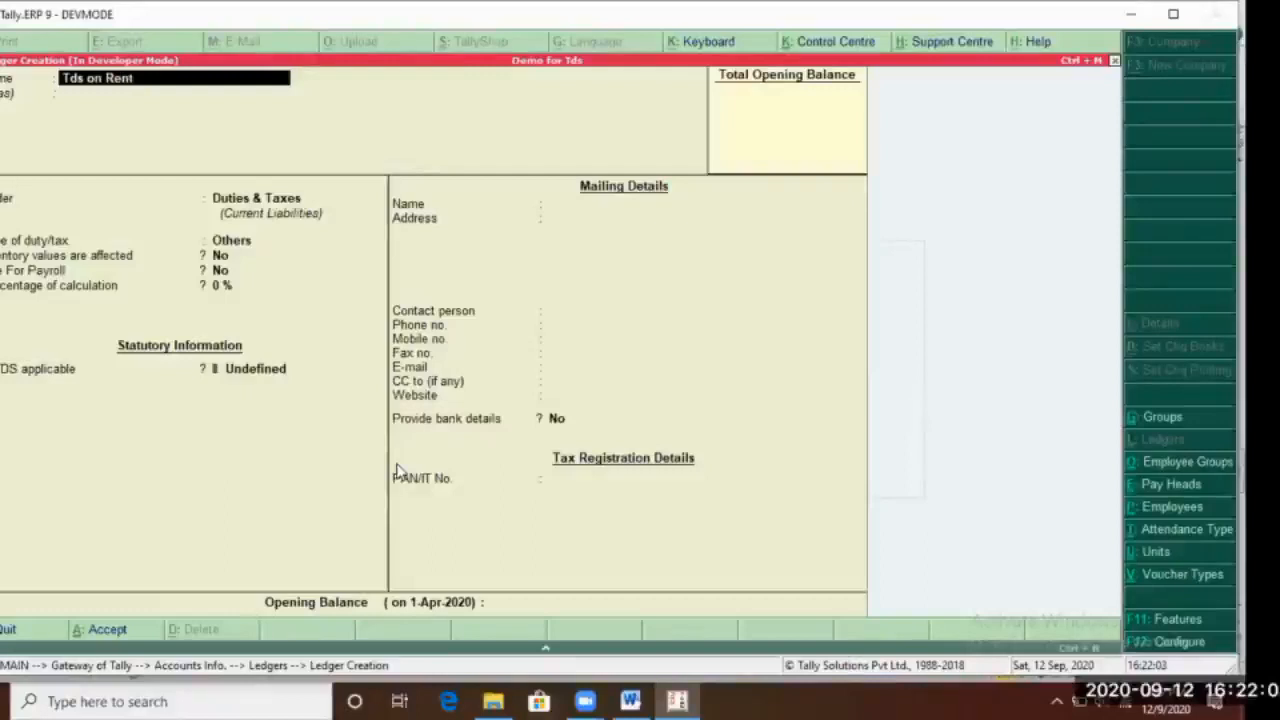
Keep the new ledger under Duties & Taxes without an alias and set its type of duty/tax to TDS
key("Return")
key("Return")
key("Return")
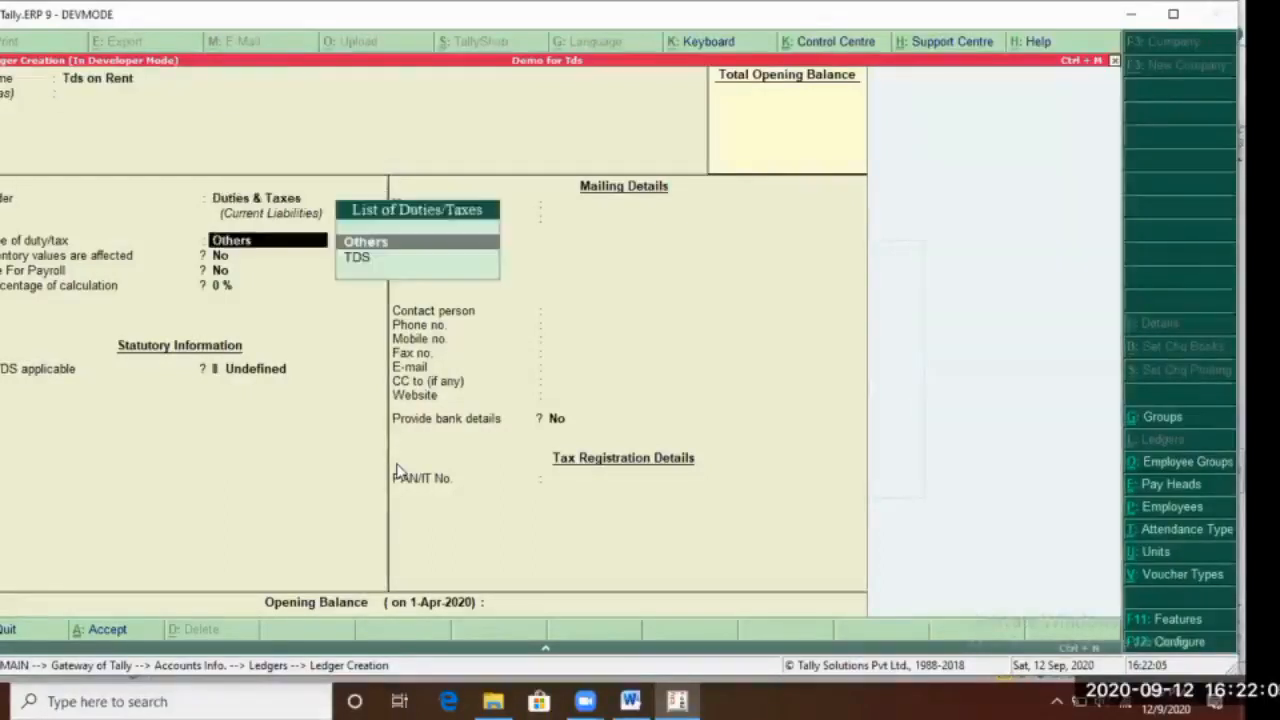
key("Down")
key("Return")
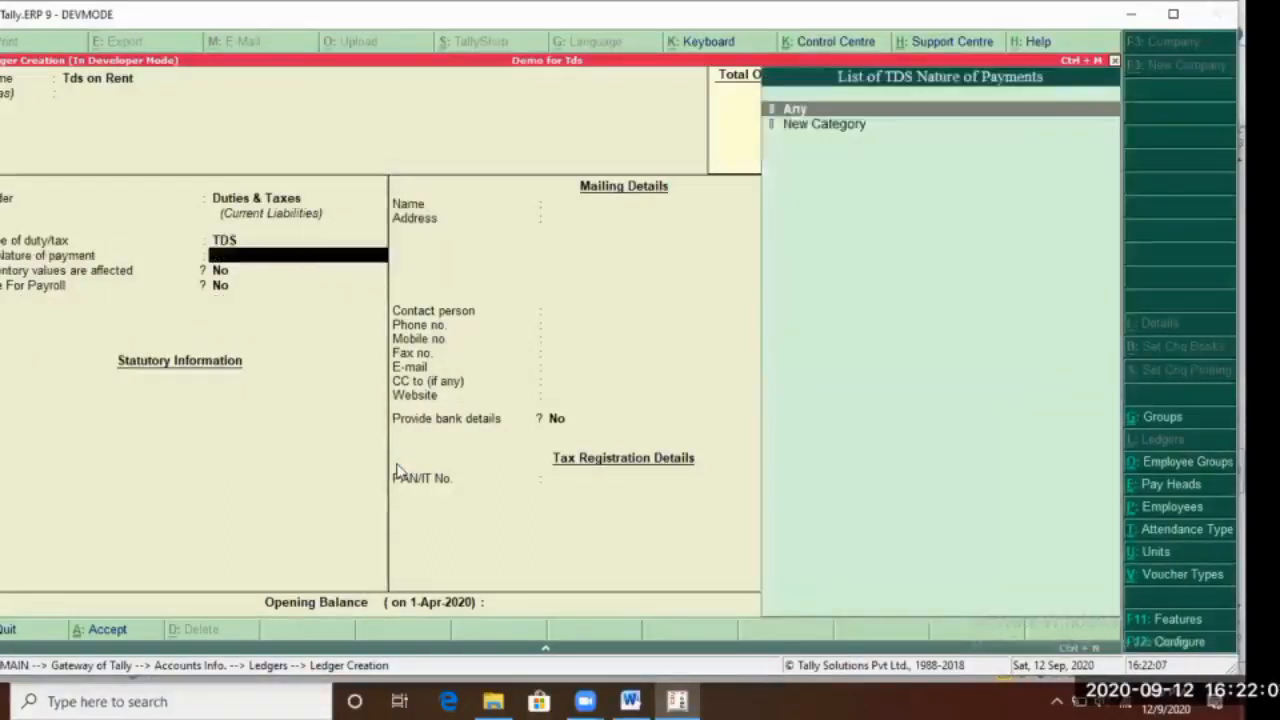
Choose New Category as the ledger's nature of payment and open the helper list of predefined TDS payment natures
key("Down")
key("Up")
key("Down")
key("Return")
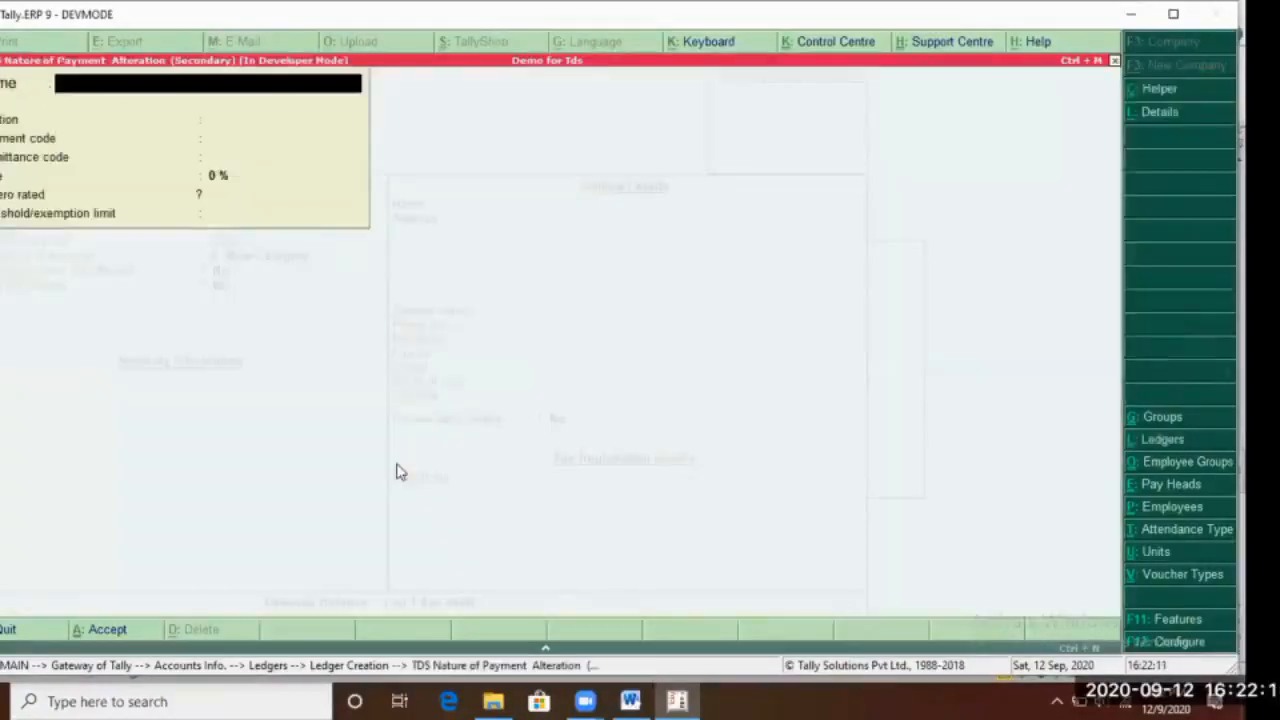
left_click(1160, 92)
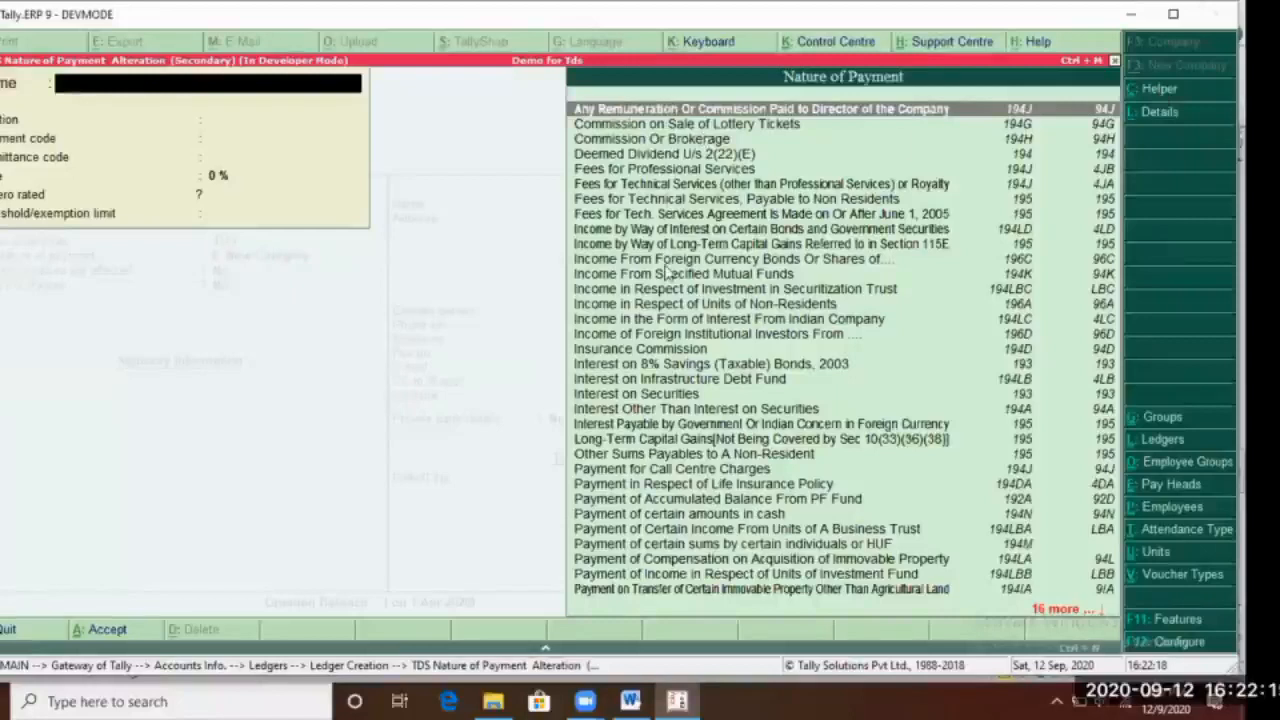
Examine the list of predefined TDS natures of payment with their sections and payment codes, from the first entry to the last
key("Down")
key("Down")
key("Down")
key("Down")
key("Down")
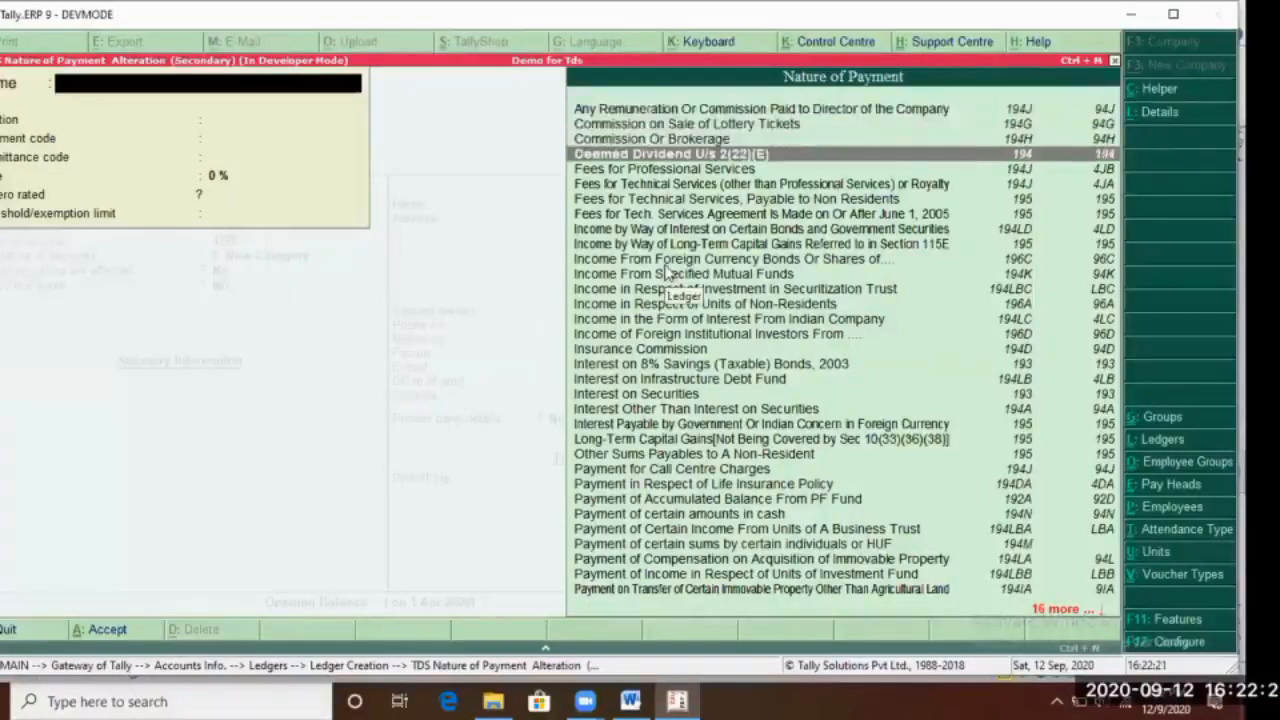
key("Up")
key("Up")
key("Up")
key("Down")
key("Down")
key("Down")
key("Down")
key("Down")
key("Down")
key("Down")
key("Down")
key("Down")
key("Down")
key("Down")
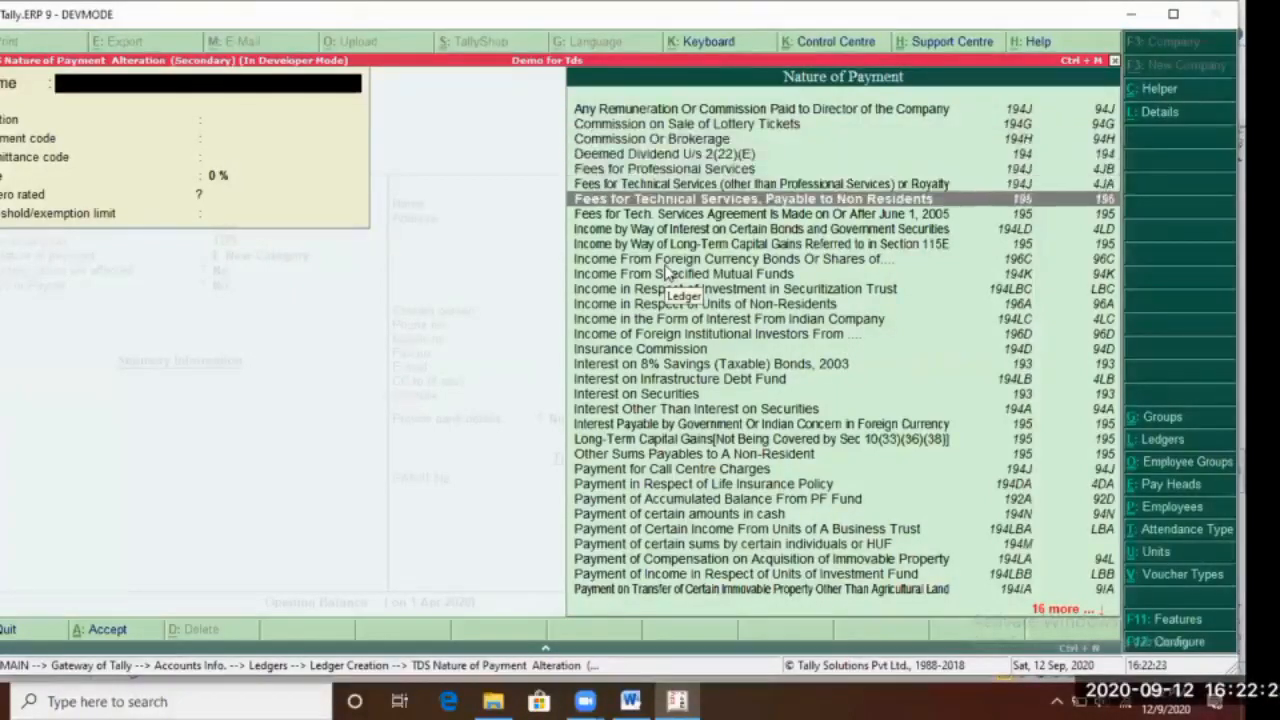
key("Down")
key("Down")
key("Down")
key("Down")
key("Down")
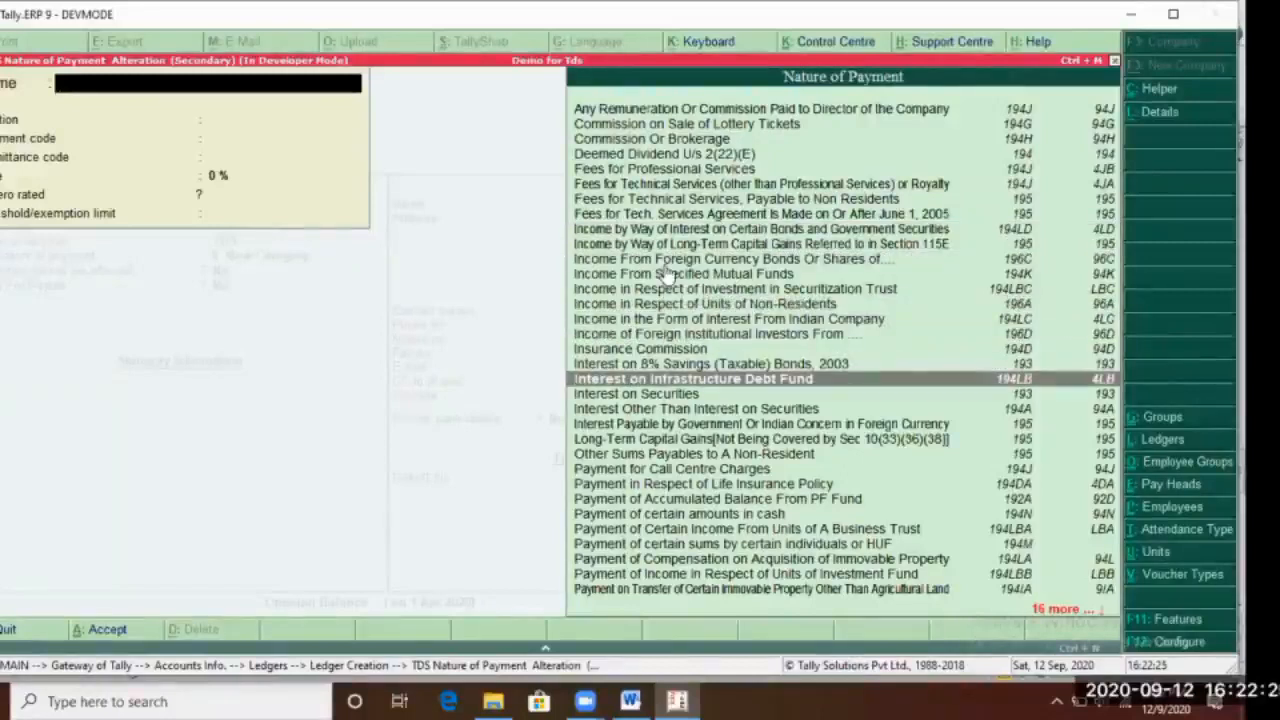
key("Up")
key("Up")
key("Up")
key("Up")
key("Up")
key("Up")
key("Up")
key("Up")
key("Up")
key("Up")
key("Up")
key("Up")
key("Up")
key("Up")
key("Up")
key("Up")
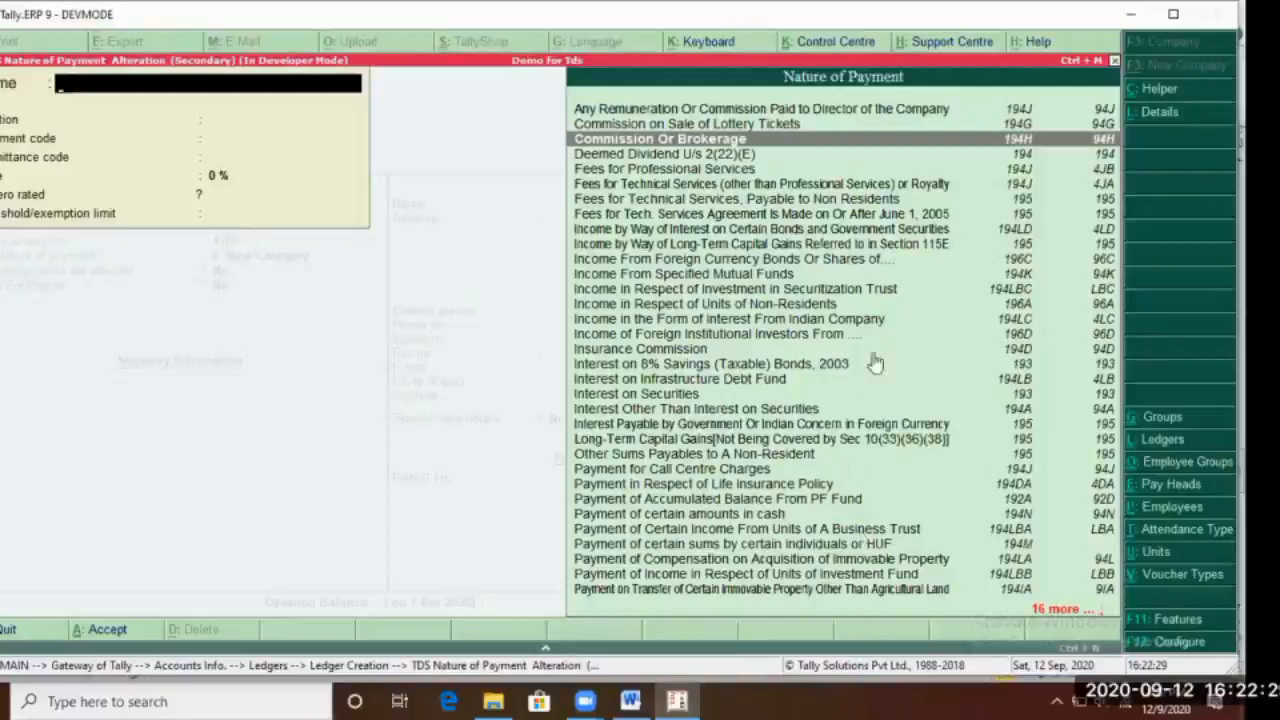
key("Down")
key("Down")
key("Down")
key("Down")
key("Down")
key("Down")
key("Down")
key("Down")
key("Down")
key("Down")
key("Down")
key("Down")
key("Down")
key("Down")
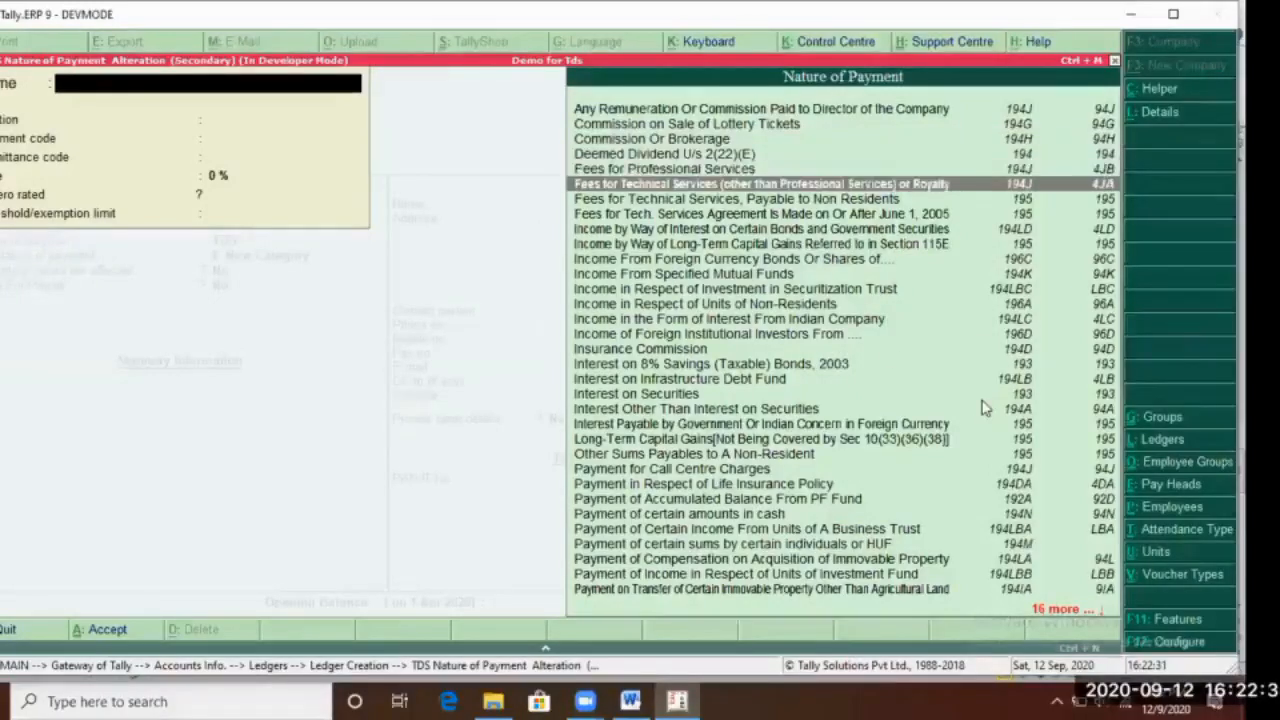
key("Down")
key("Down")
key("Down")
key("Down")
key("Down")
key("Down")
key("Down")
key("Down")
key("Down")
key("Down")
key("Down")
key("Down")
key("Down")
key("Down")
key("Down")
key("Down")
key("Down")
key("Down")
key("Down")
key("Down")
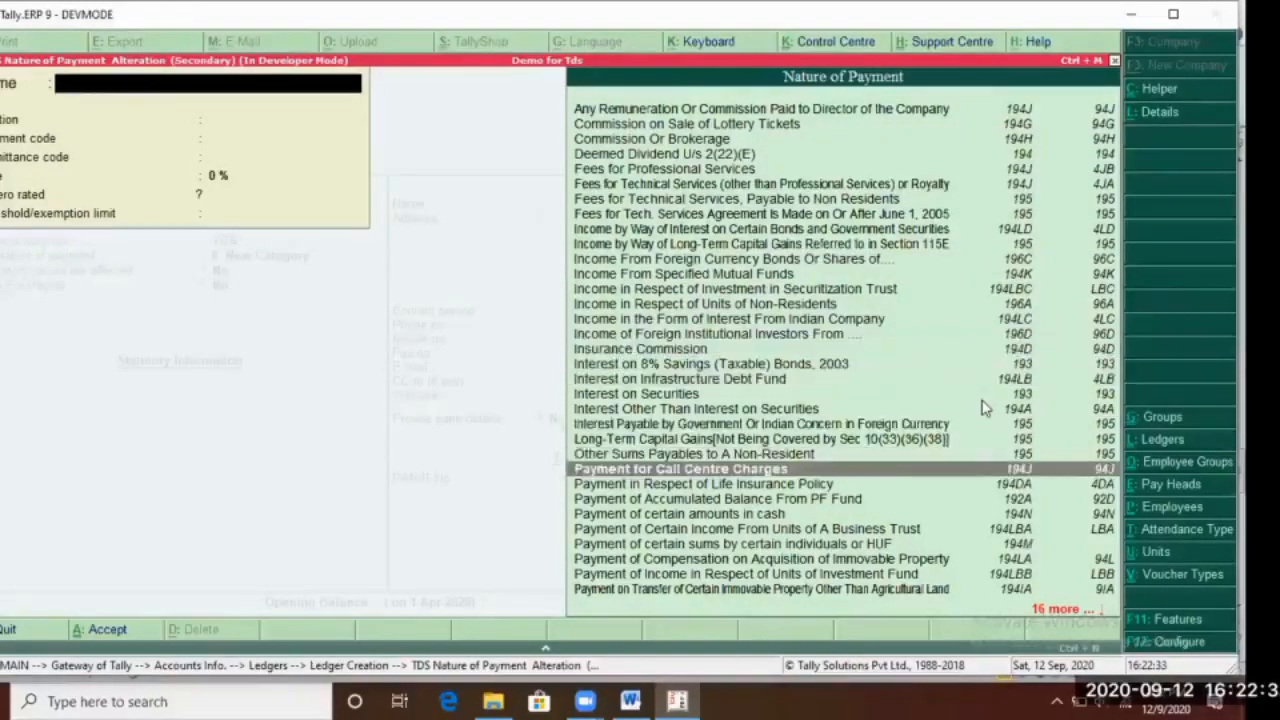
key("Down")
key("Down")
key("Down")
key("Down")
key("Down")
key("Down")
key("Down")
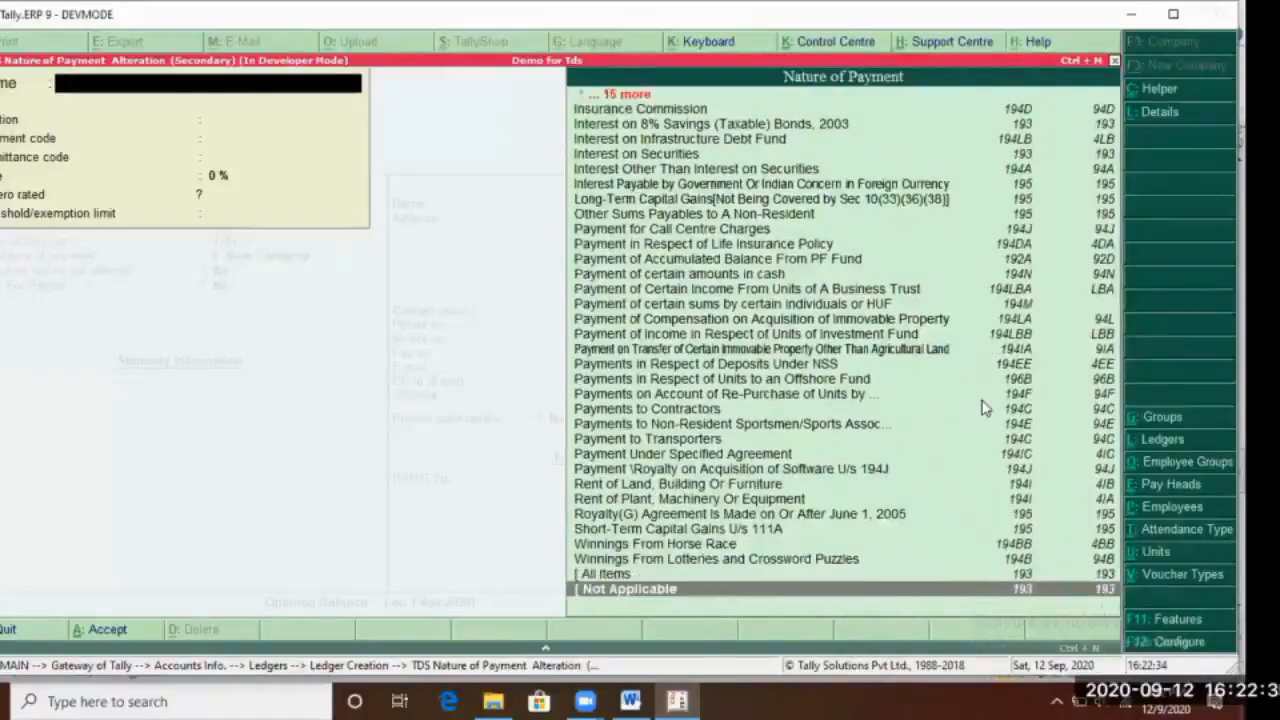
key("Up")
key("Up")
key("Up")
key("Down")
key("Down")
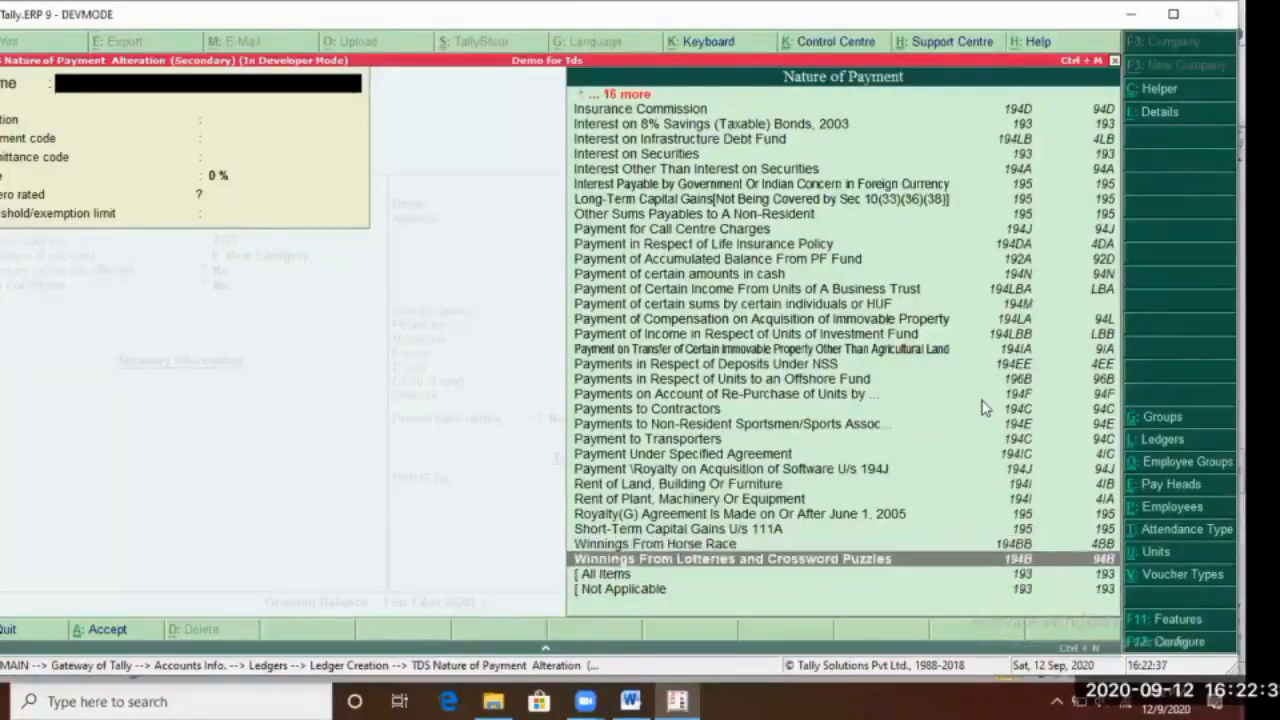
key("Down")
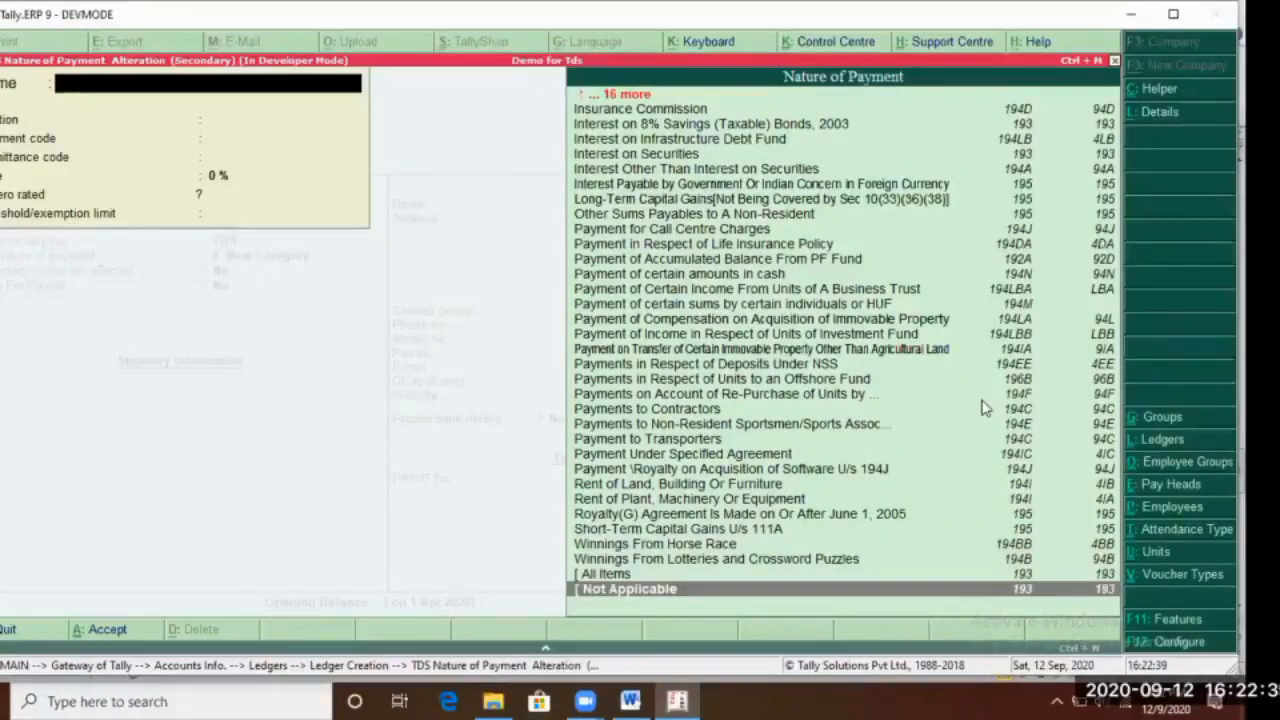
key("Up")
key("Up")
key("Up")
key("Up")
key("Up")
key("Up")
key("Up")
key("Up")
key("Up")
key("Up")
key("Up")
key("Up")
key("Up")
key("Up")
key("Up")
key("Up")
key("Up")
key("Up")
key("Up")
key("Up")
key("Up")
key("Up")
key("Up")
key("Up")
key("Up")
key("Up")
key("Up")
key("Up")
key("Up")
key("Up")
key("Up")
key("Up")
key("Up")
key("Up")
key("Up")
key("Up")
key("Up")
key("Up")
key("Up")
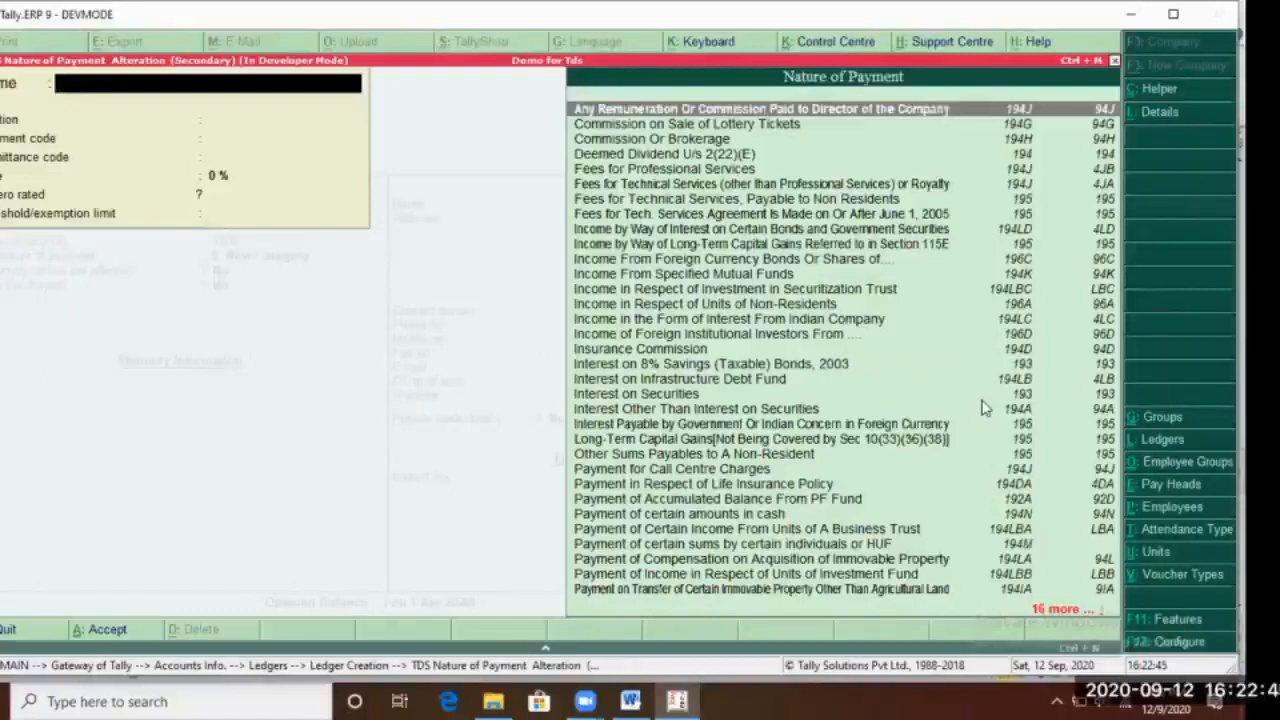
key("Down")
key("Down")
key("Down")
key("Down")
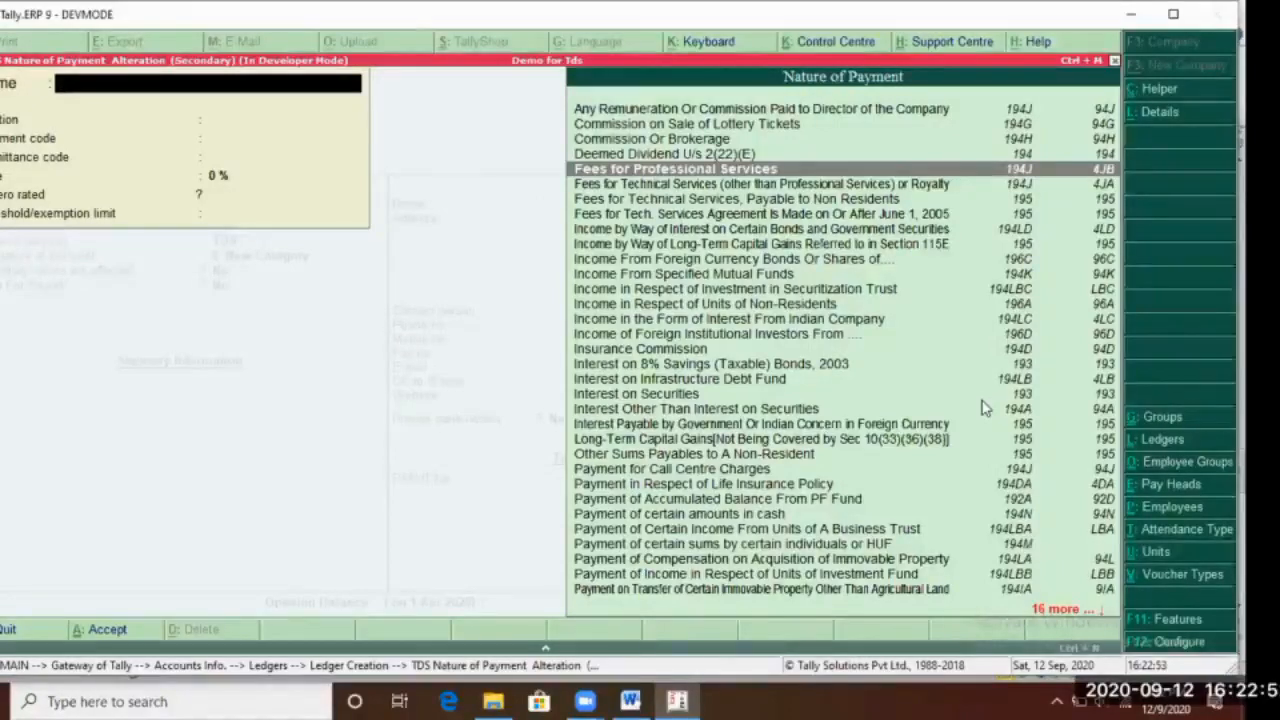
Search the natures of payment for Re, choose Rent of Land, Building Or Furniture, and leave the remittance code blank
type("Re")
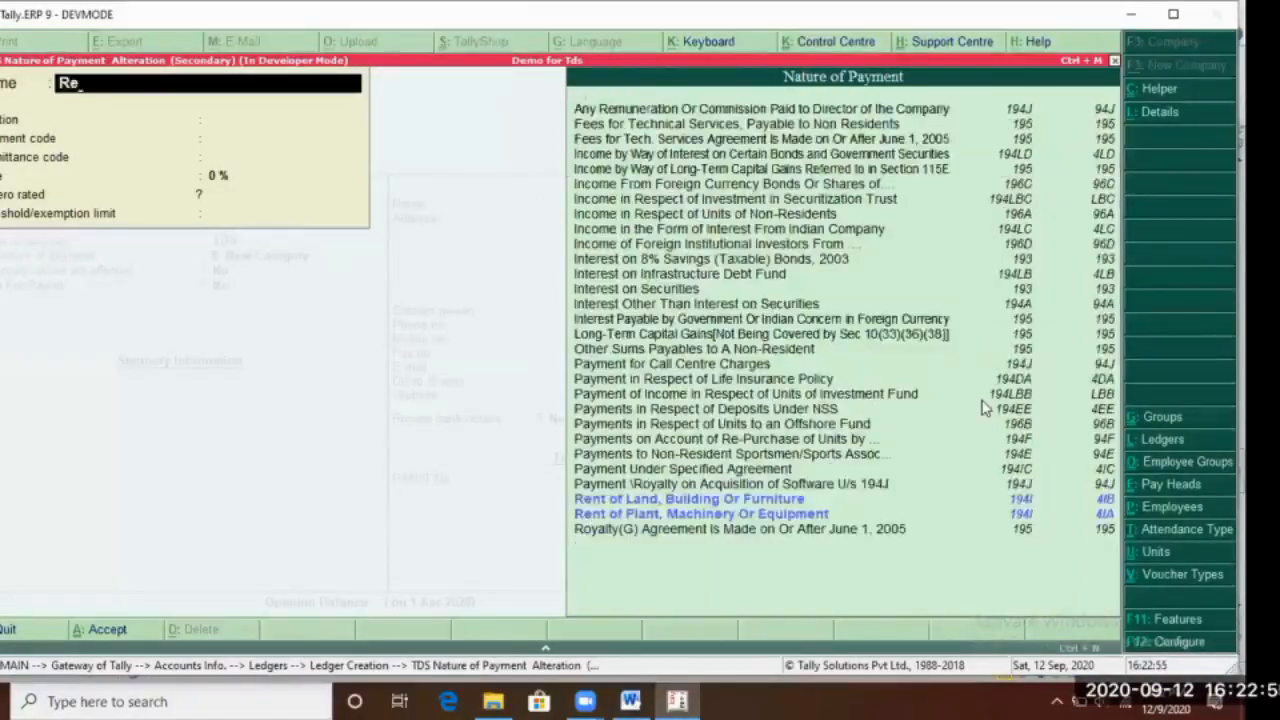
key("Down")
key("Up")
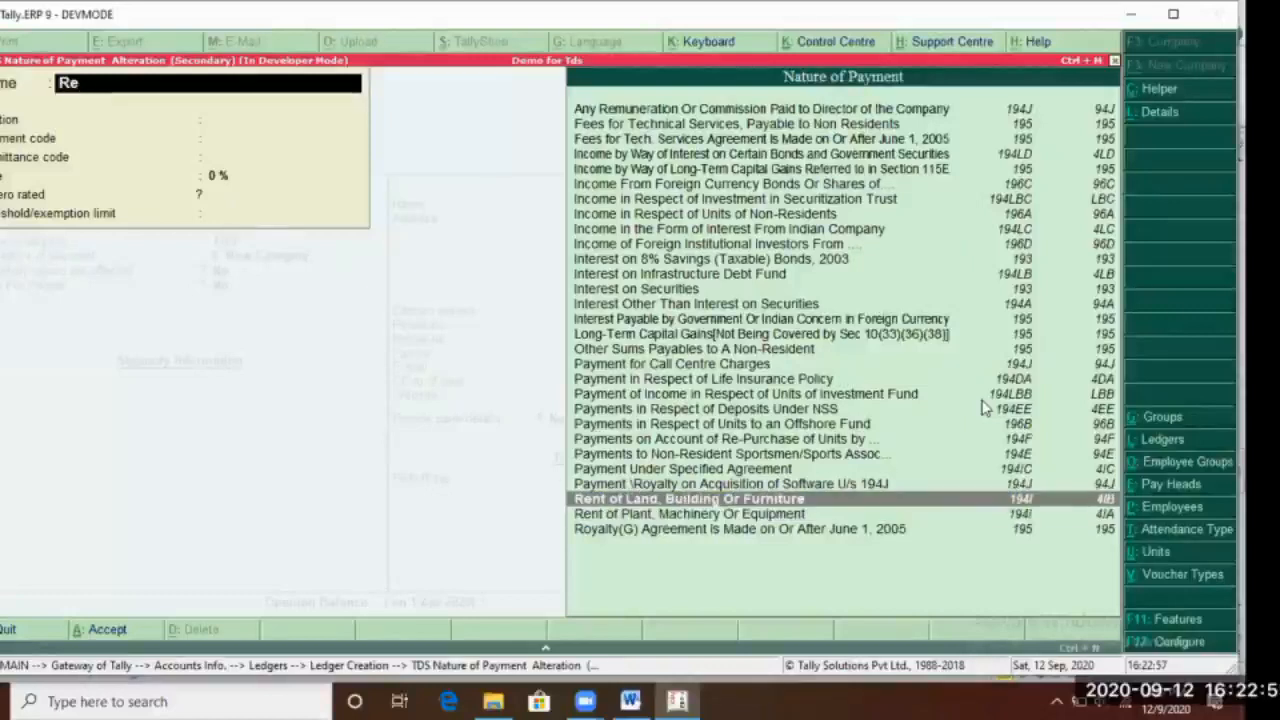
key("Down")
key("Up")
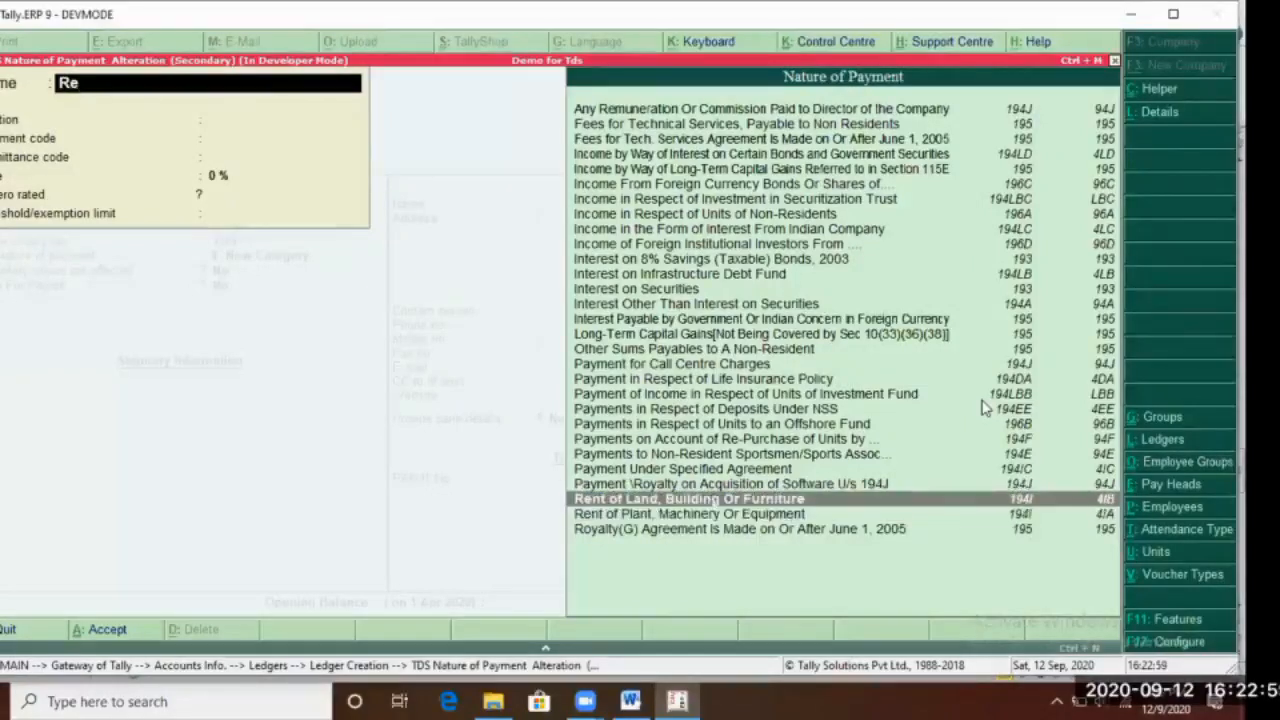
key("Return")
key("Return")
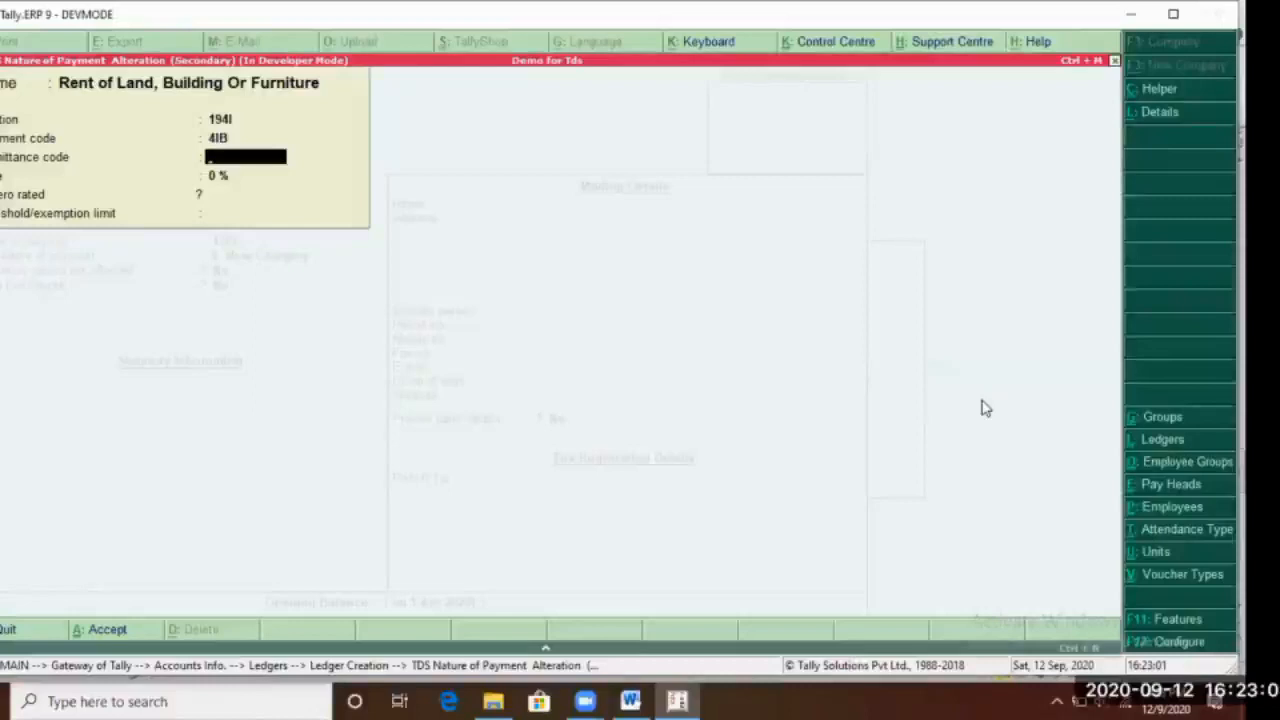
key("Return")
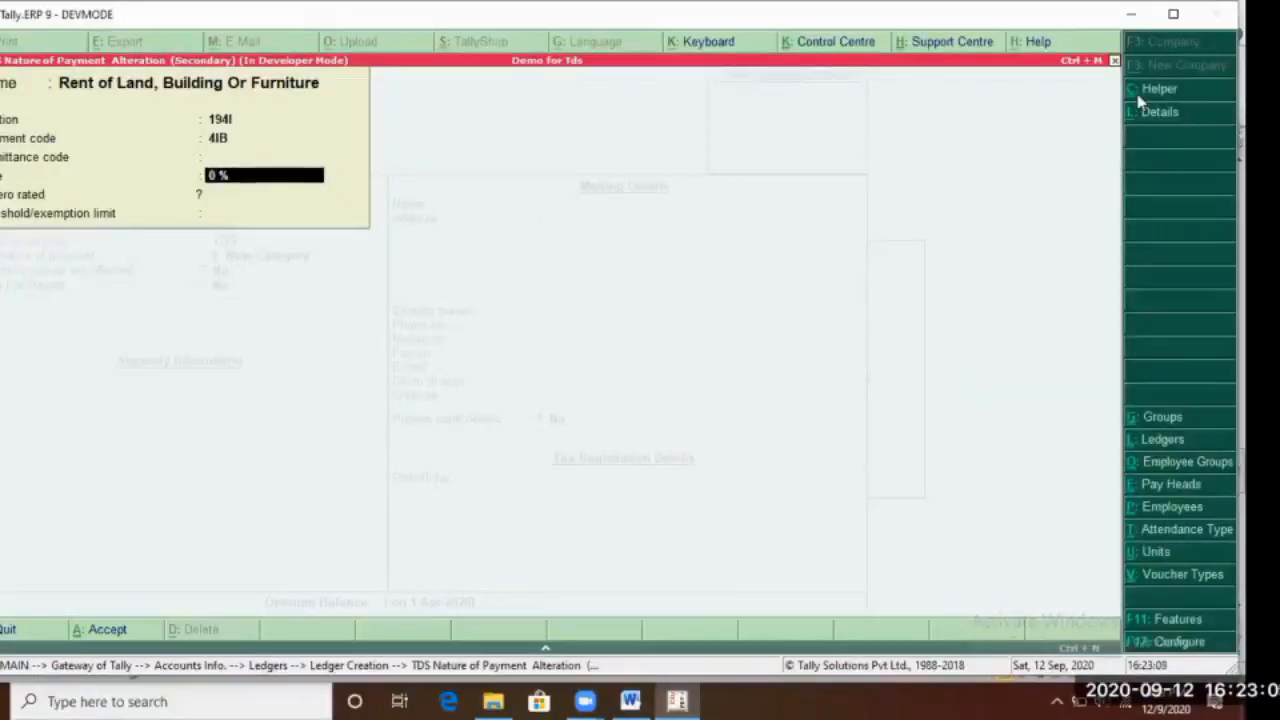
Open the rate and exemption limit details for this nature of payment and make them applicable from 1-Apr-2020
left_click(1190, 114)
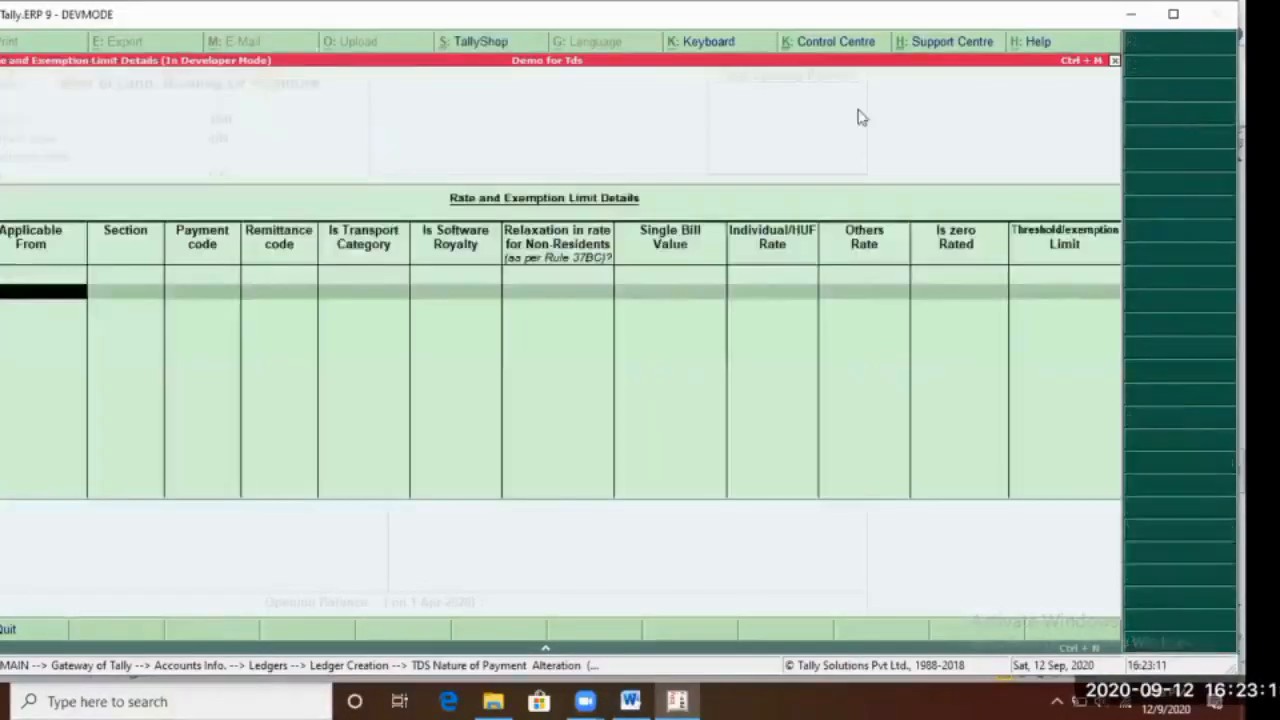
type("21")
key("BackSpace")
key("BackSpace")
type("1.")
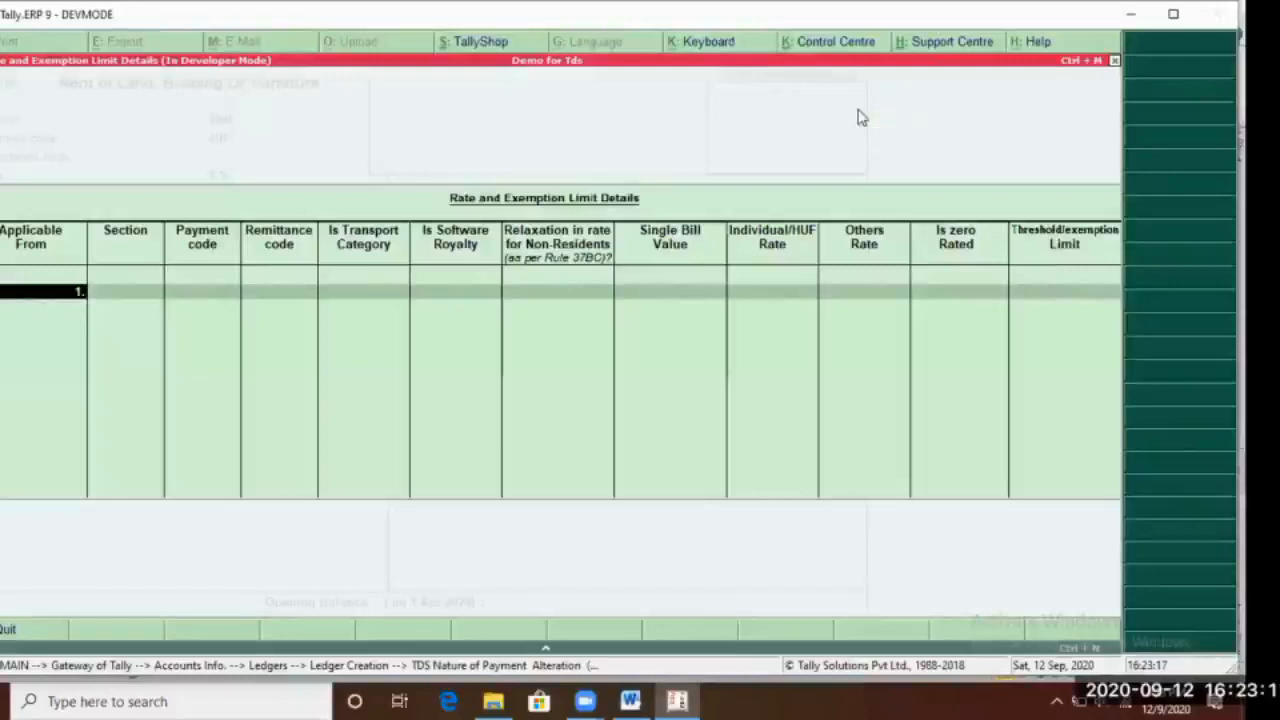
key("Return")
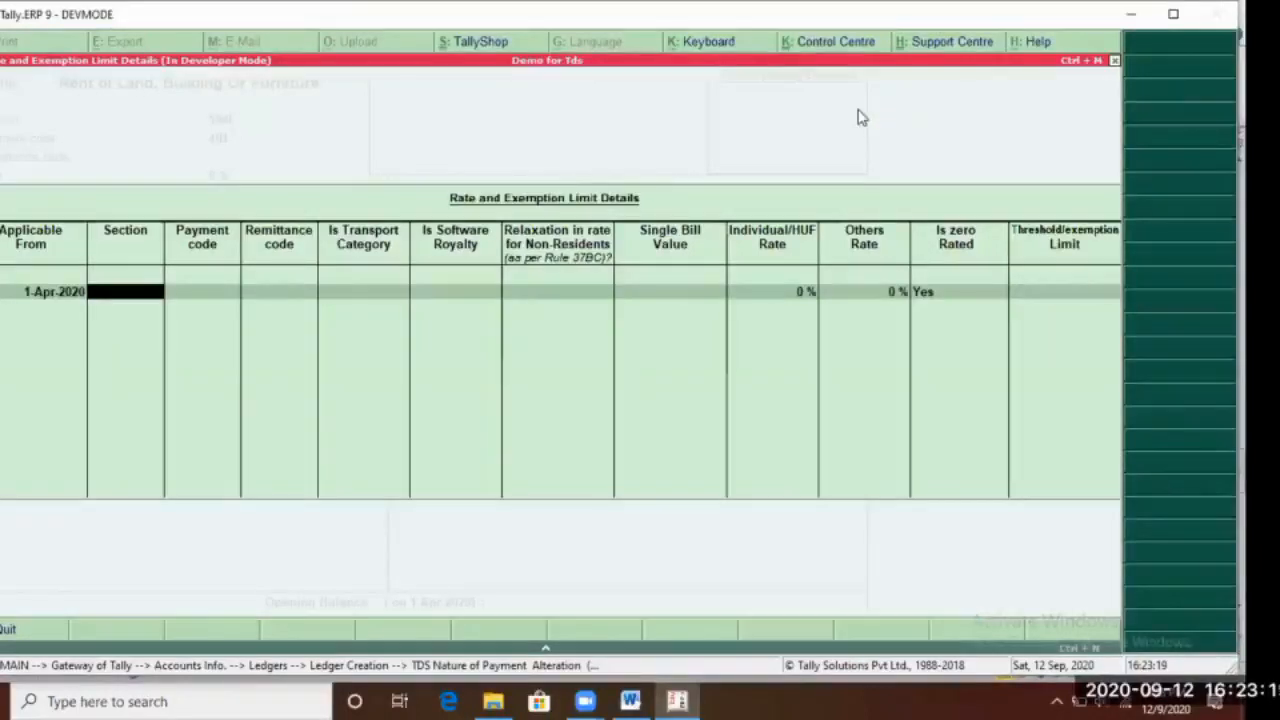
Leave section, payment code, remittance code and single bill value blank, with transport category, software royalty and non-resident rate relaxation set to No
key("Return")
key("Return")
key("Return")
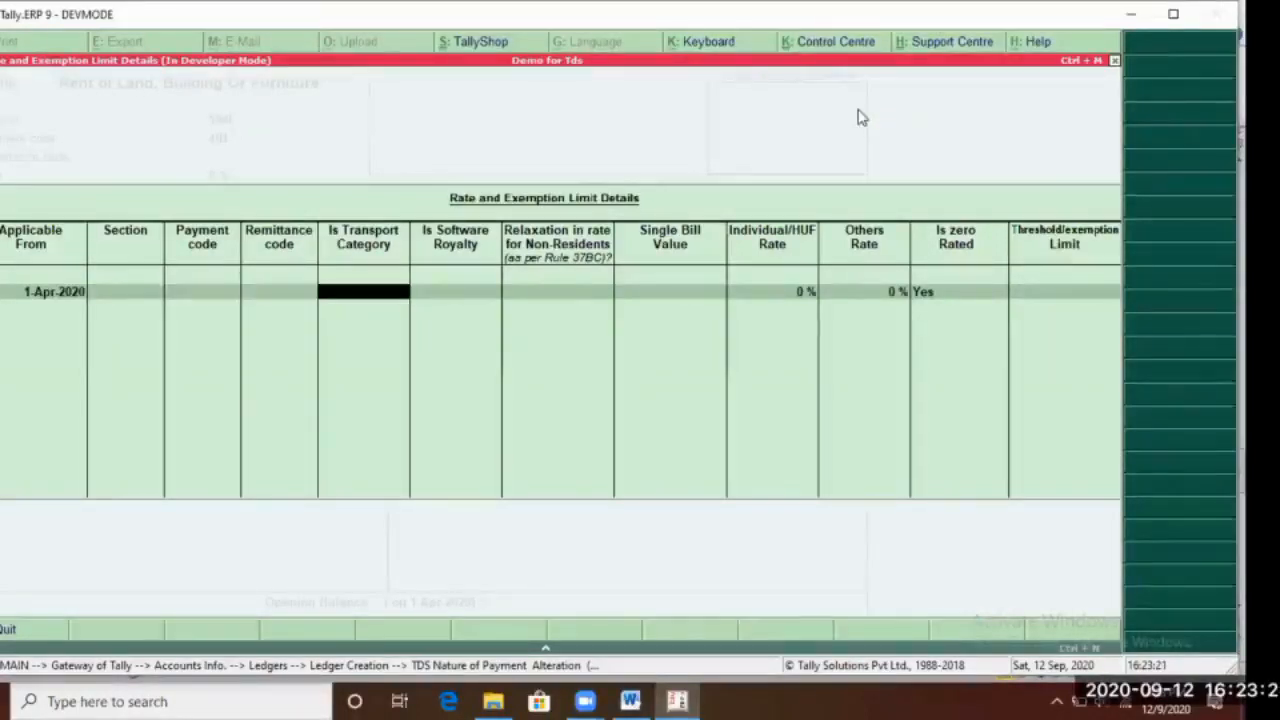
key("Return")
key("Return")
key("Return")
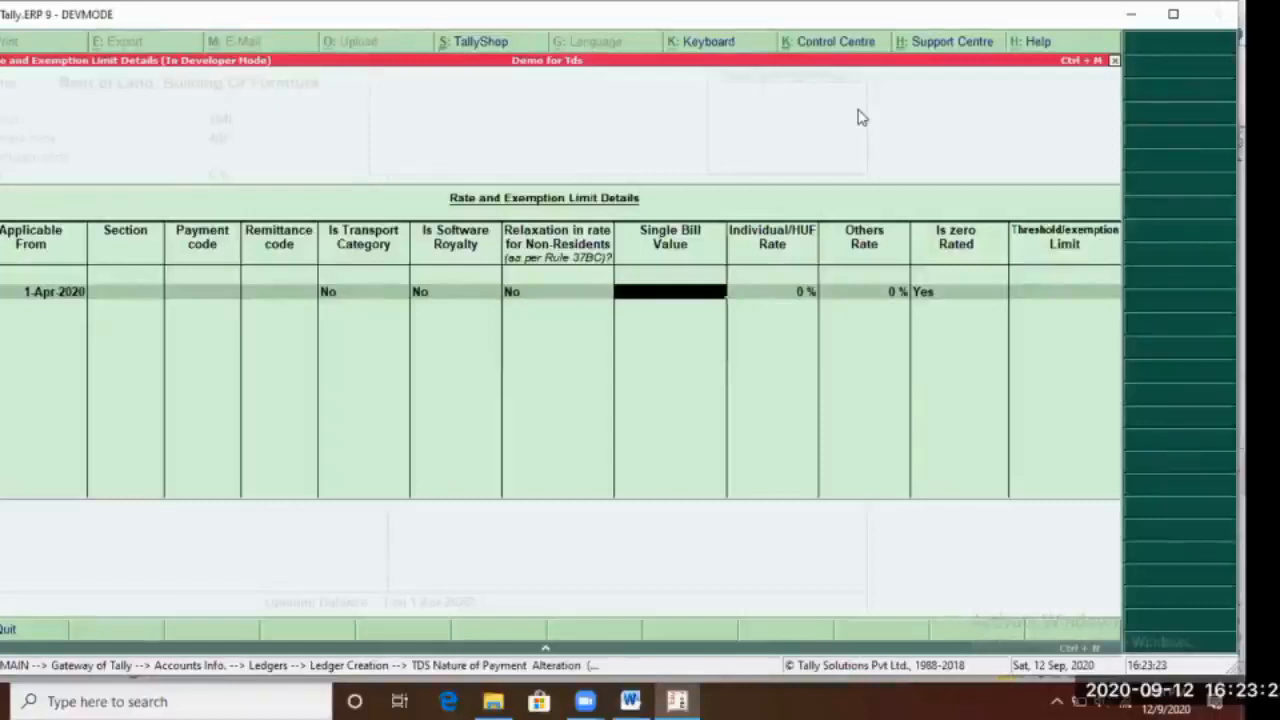
key("Return")
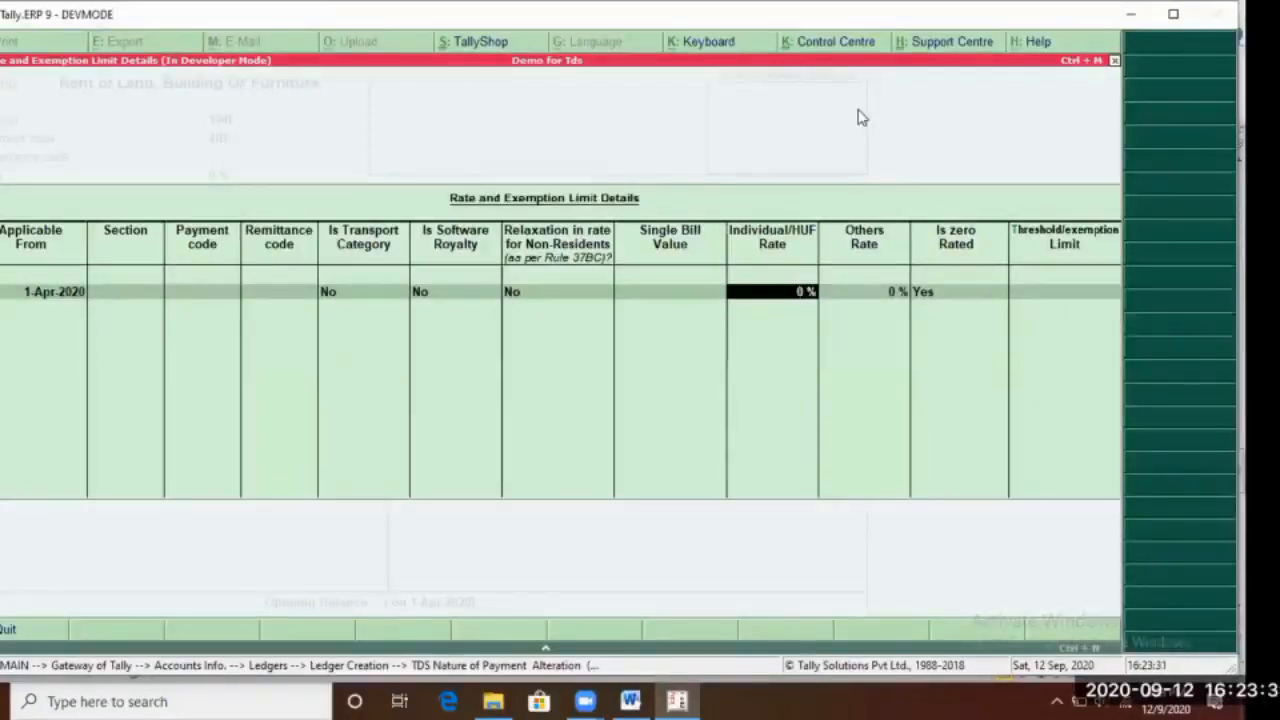
Set the Individual/HUF rate to 1% and the Others rate to 2%, and accept the rate details without a threshold limit
type("2")
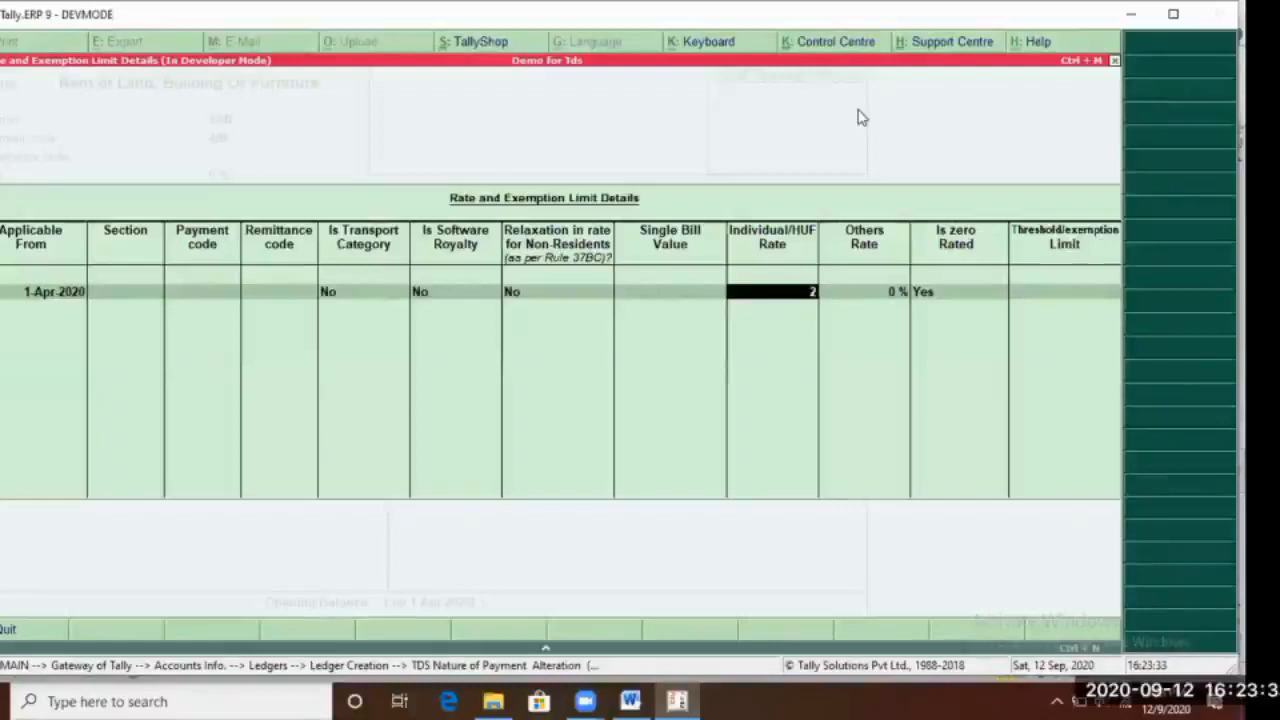
key("Return")
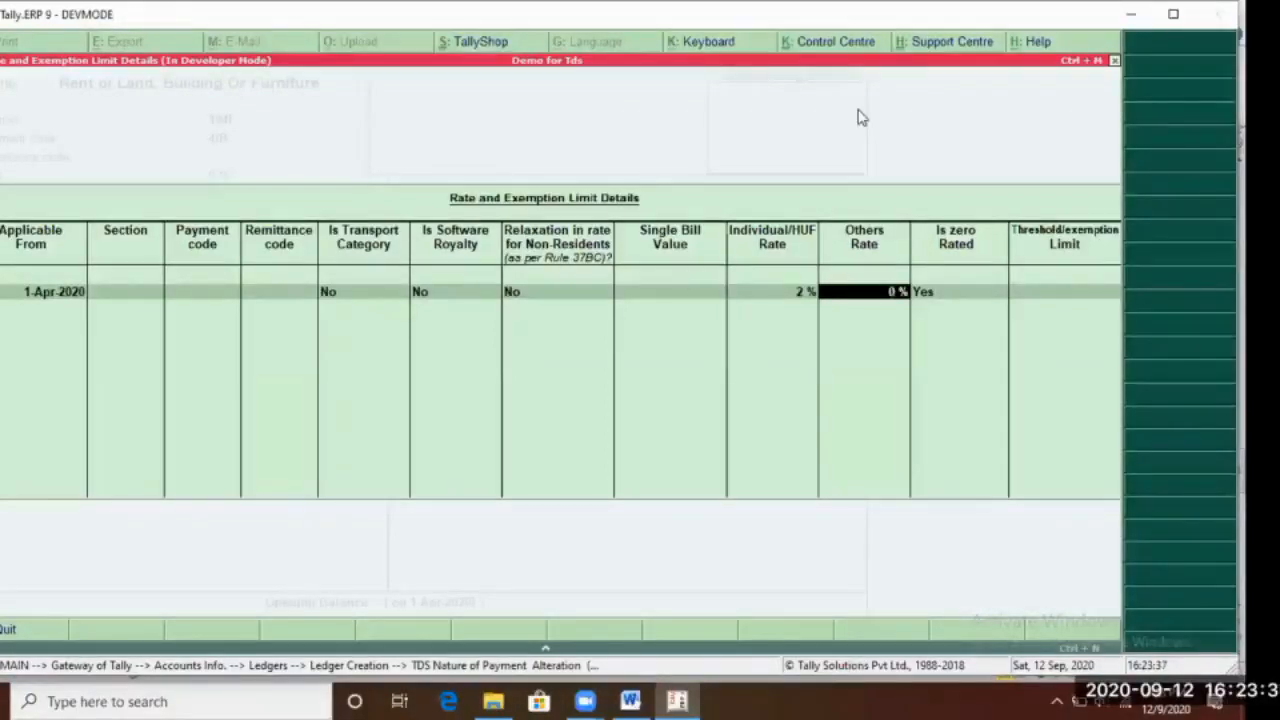
key("BackSpace")
type("1")
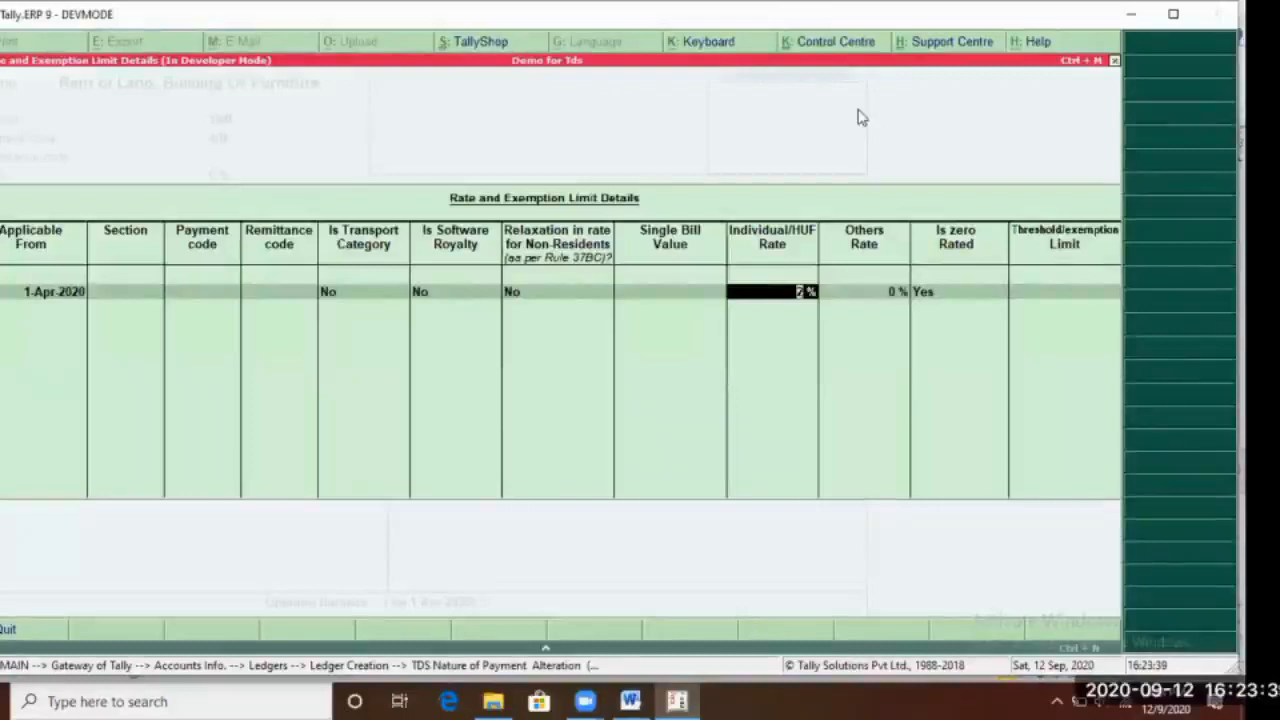
key("Return")
type("2")
key("Return")
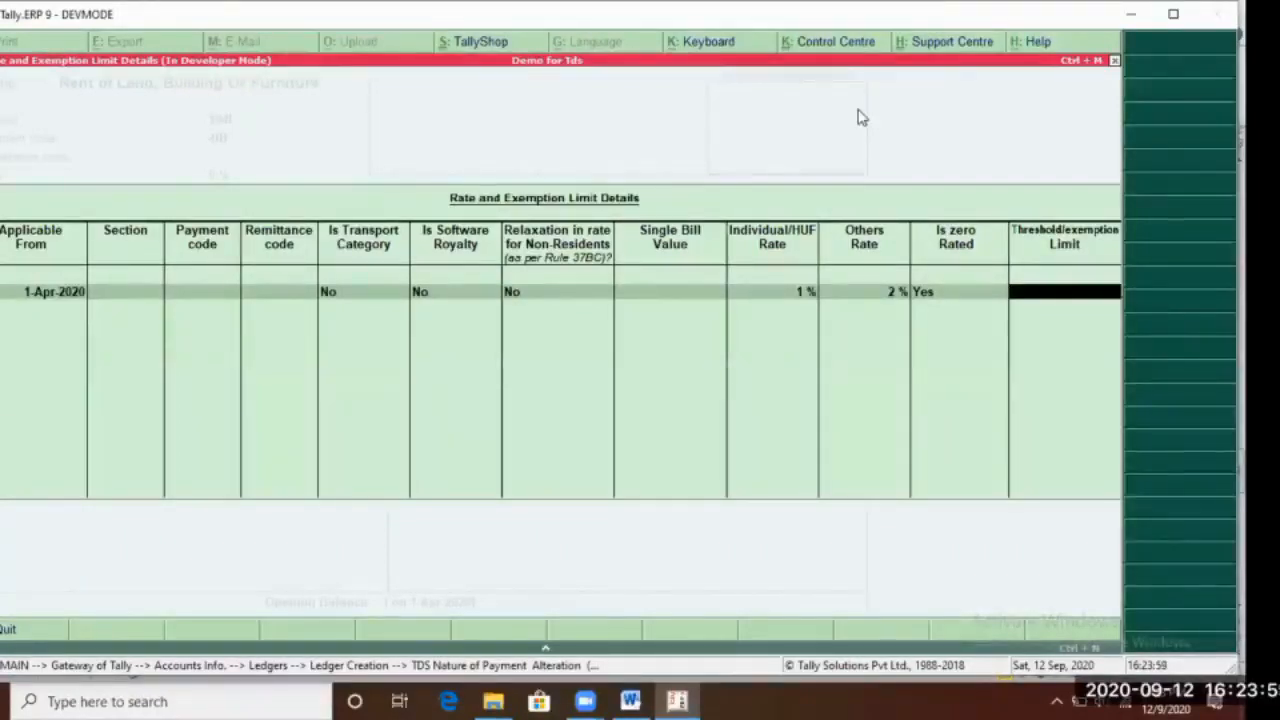
key("Return")
key("Return")
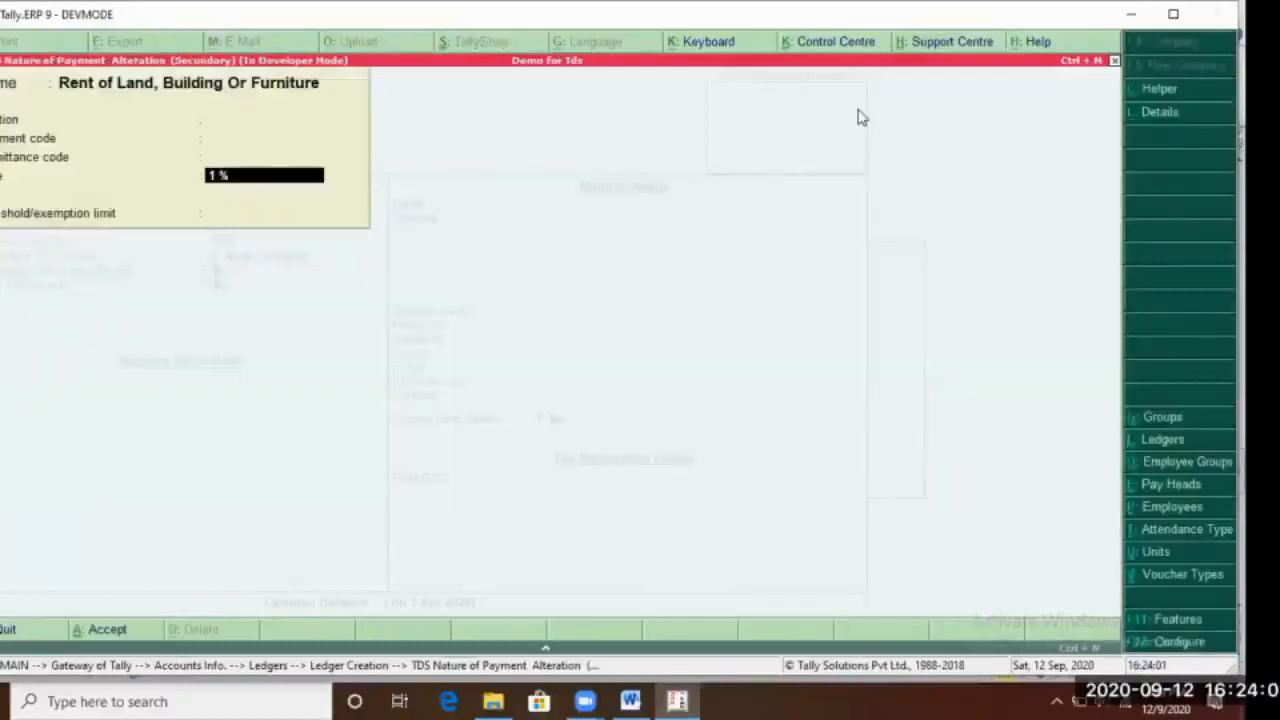
Keep the nature of payment's rate at 1% without a threshold or exemption limit, and make it applicable from 1-4
key("Return")
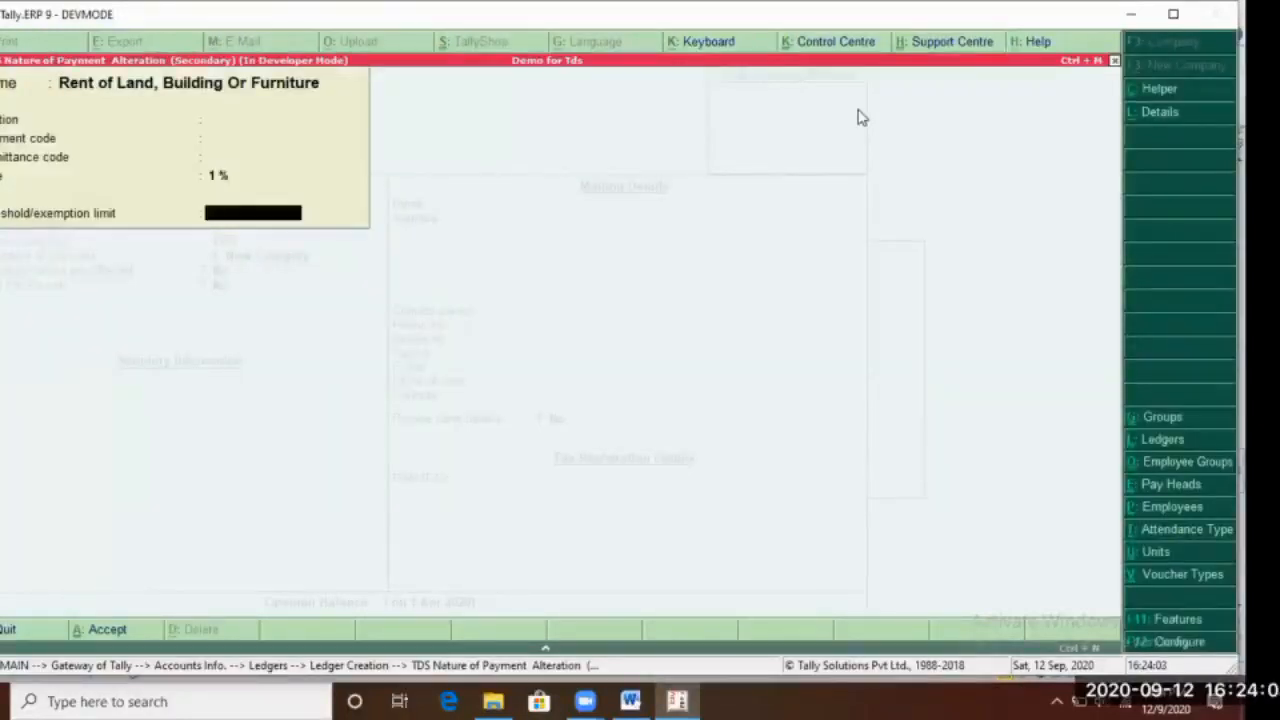
key("Return")
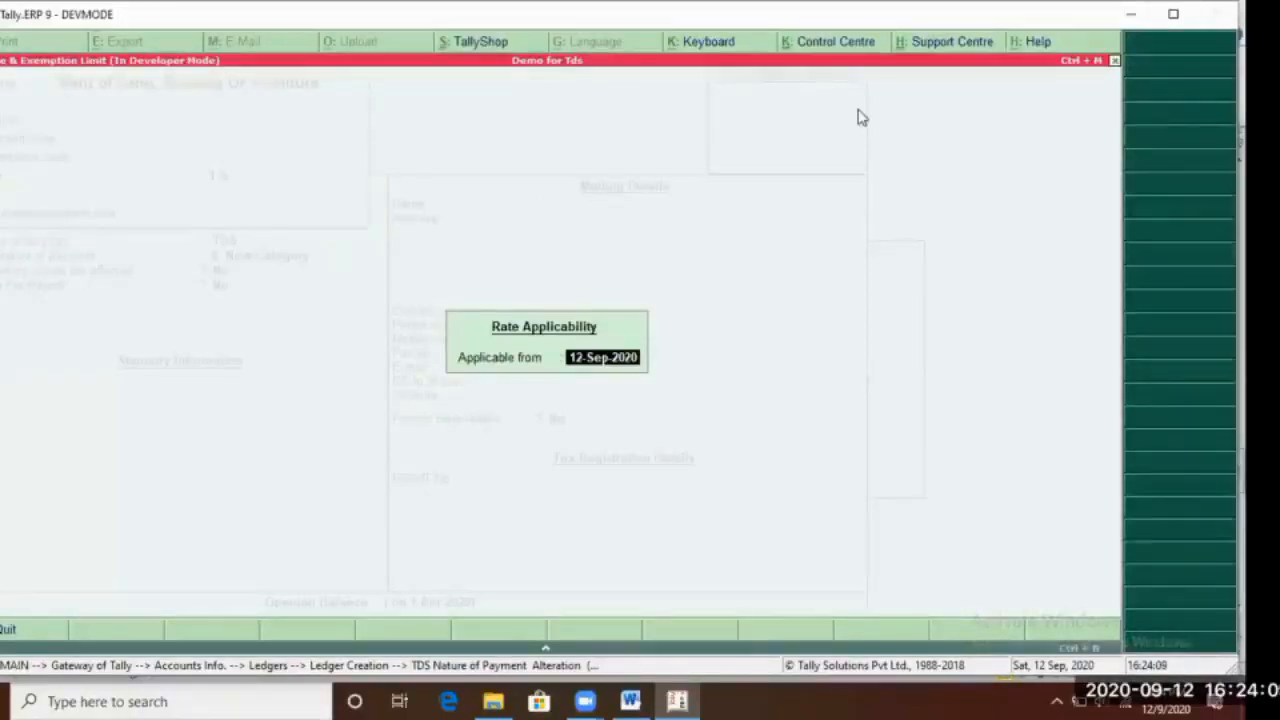
type("1-4")
key("Return")
key("Return")
key("Return")
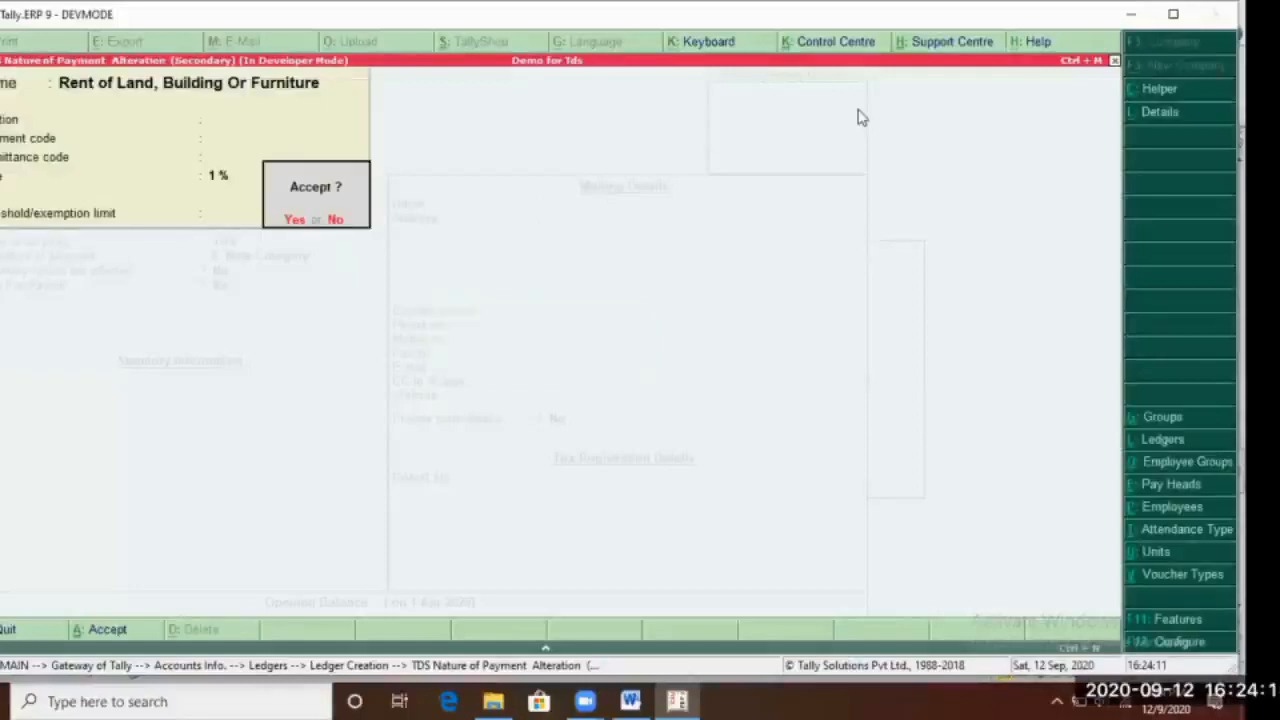
Save the Rent of Land, Building Or Furniture nature of payment and the Tds on Rent ledger that uses it
key("Return")
key("Return")
key("Return")
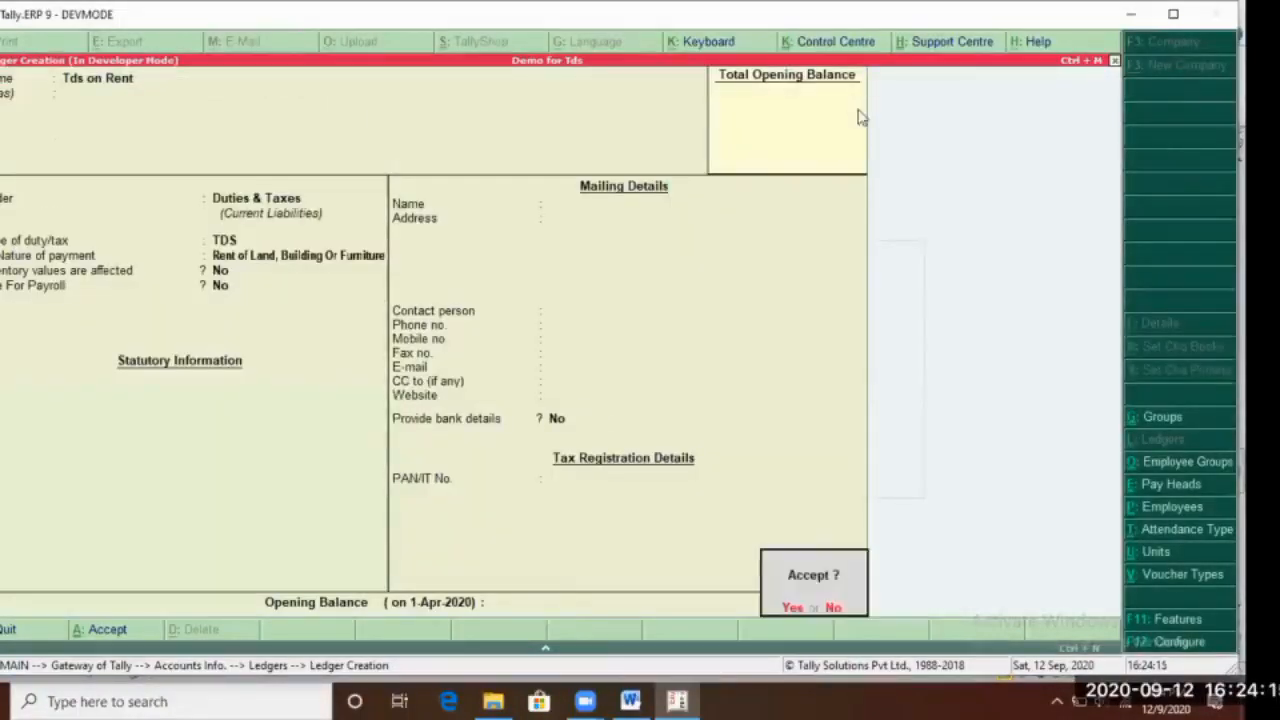
key("Return")
key("Escape")
key("Return")
key("Down")
key("Down")
key("Up")
key("Up")
key("Down")
key("Down")
key("Return")
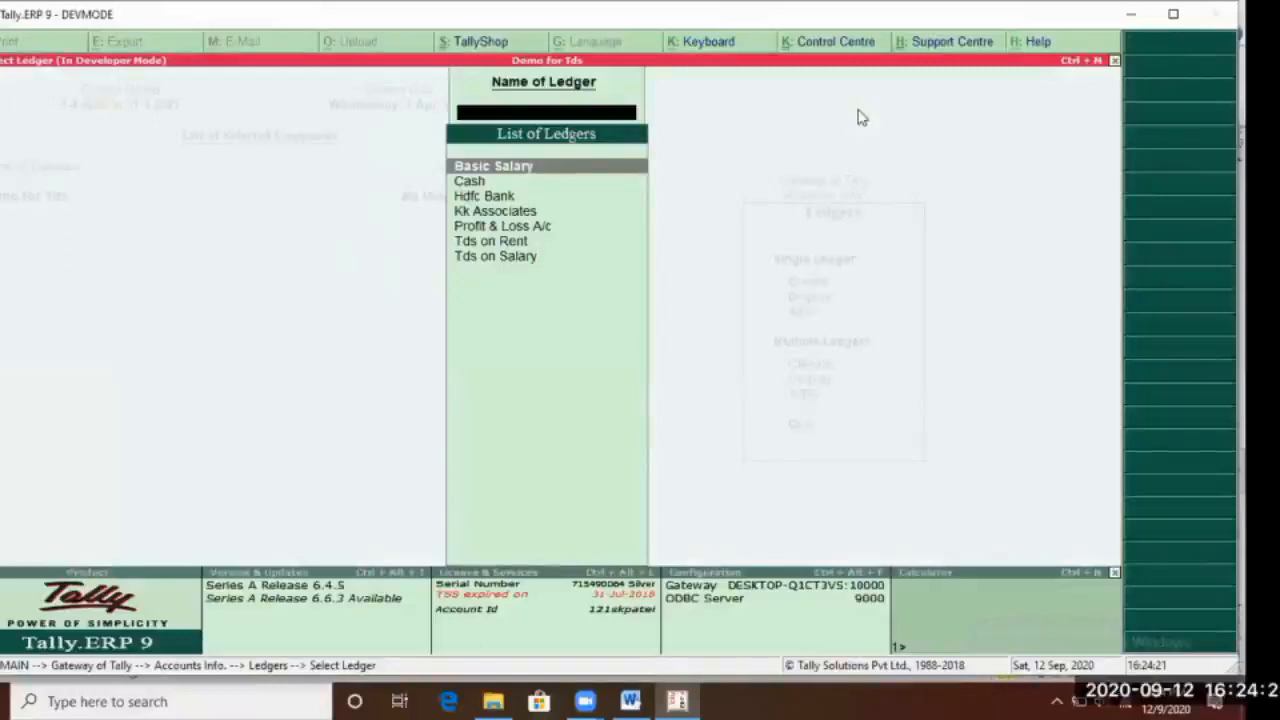
key("Escape")
Create a single ledger named Rent and place it under Indirect Expenses
key("Up")
key("Up")
key("Return")
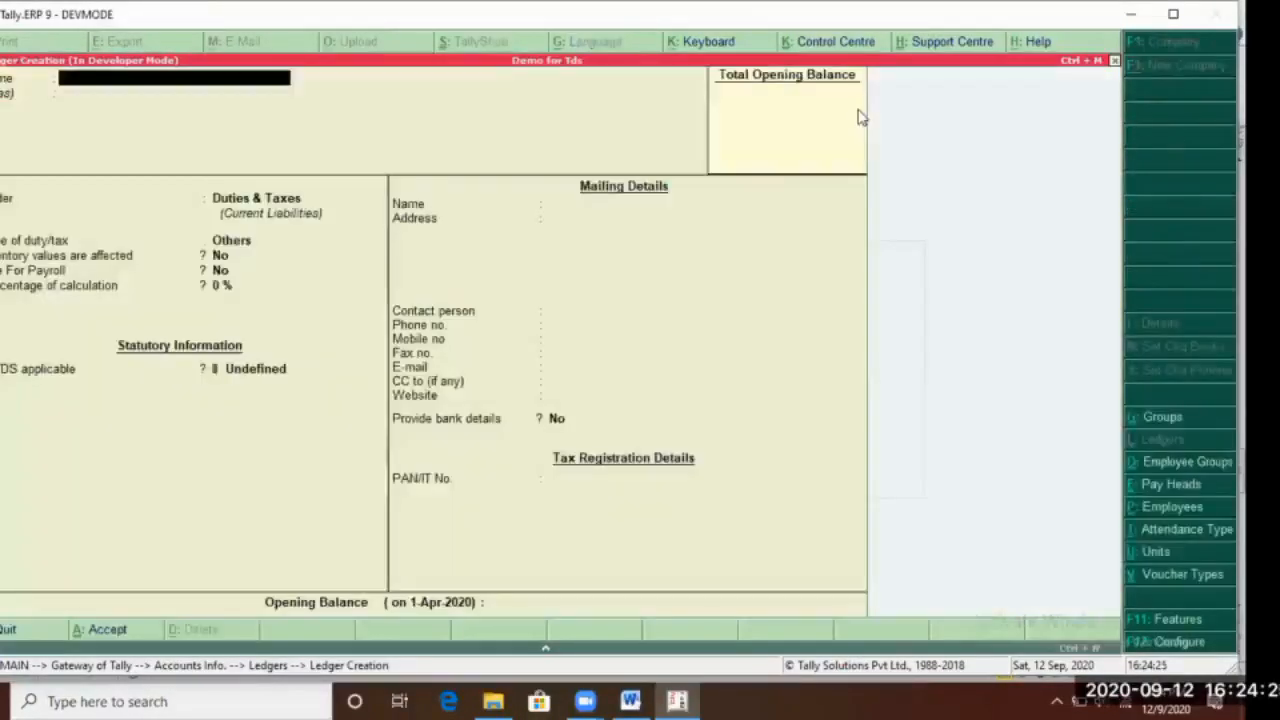
type("Rent")
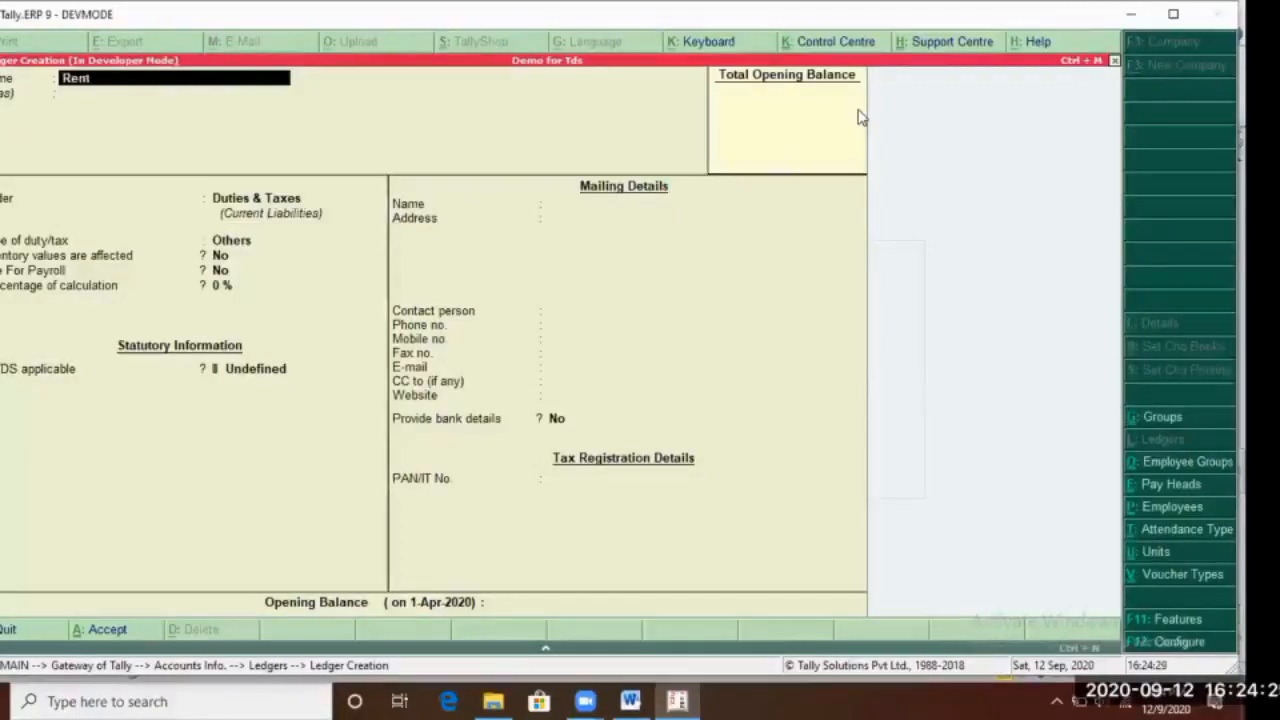
key("Return")
key("Return")
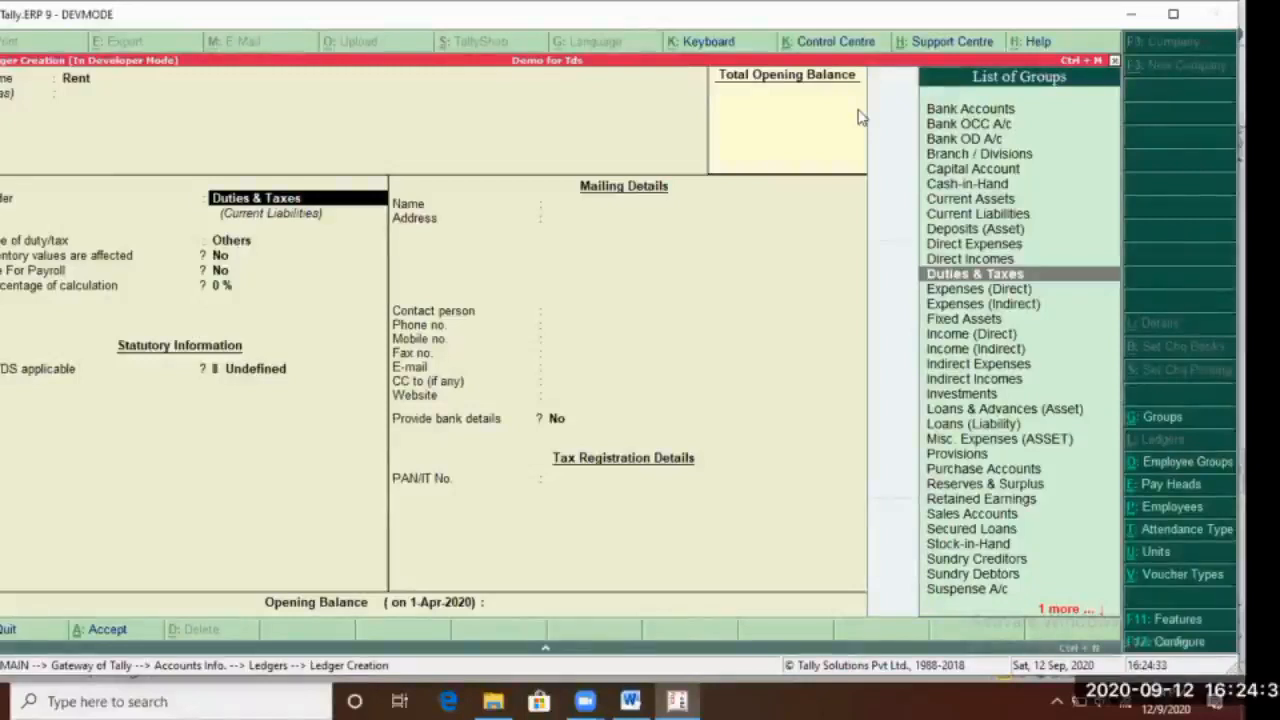
type("In")
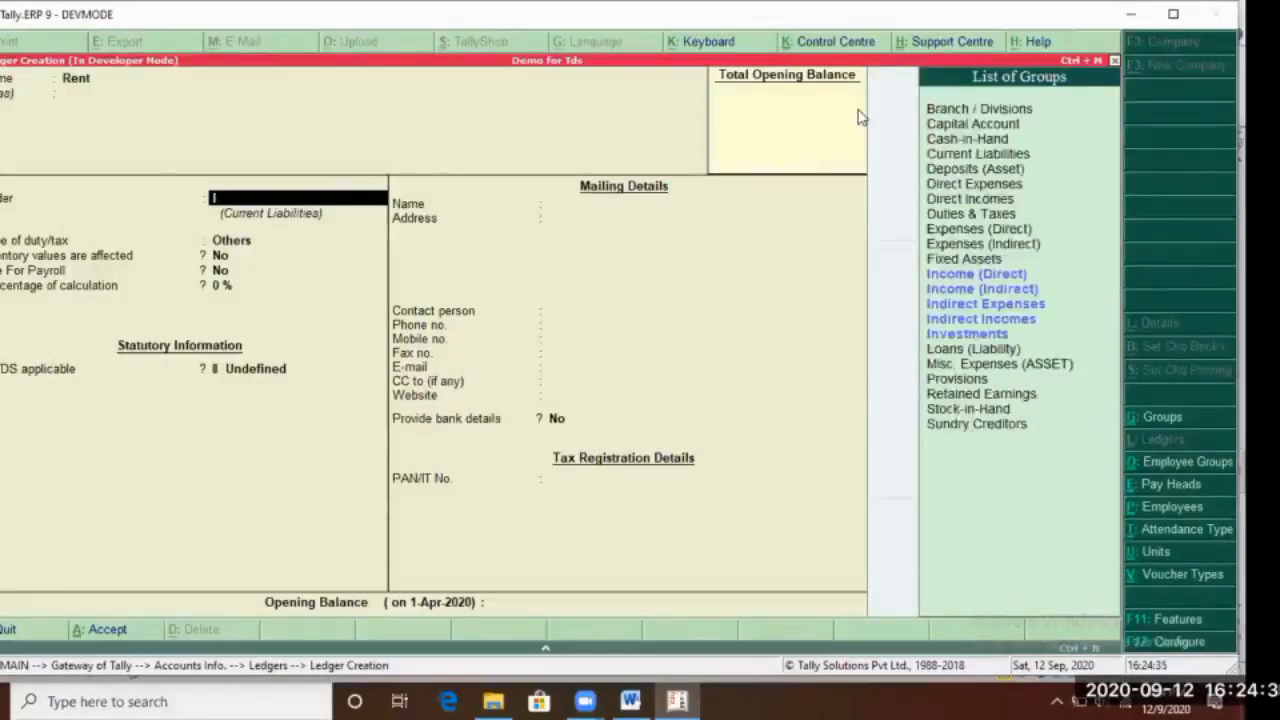
type("d")
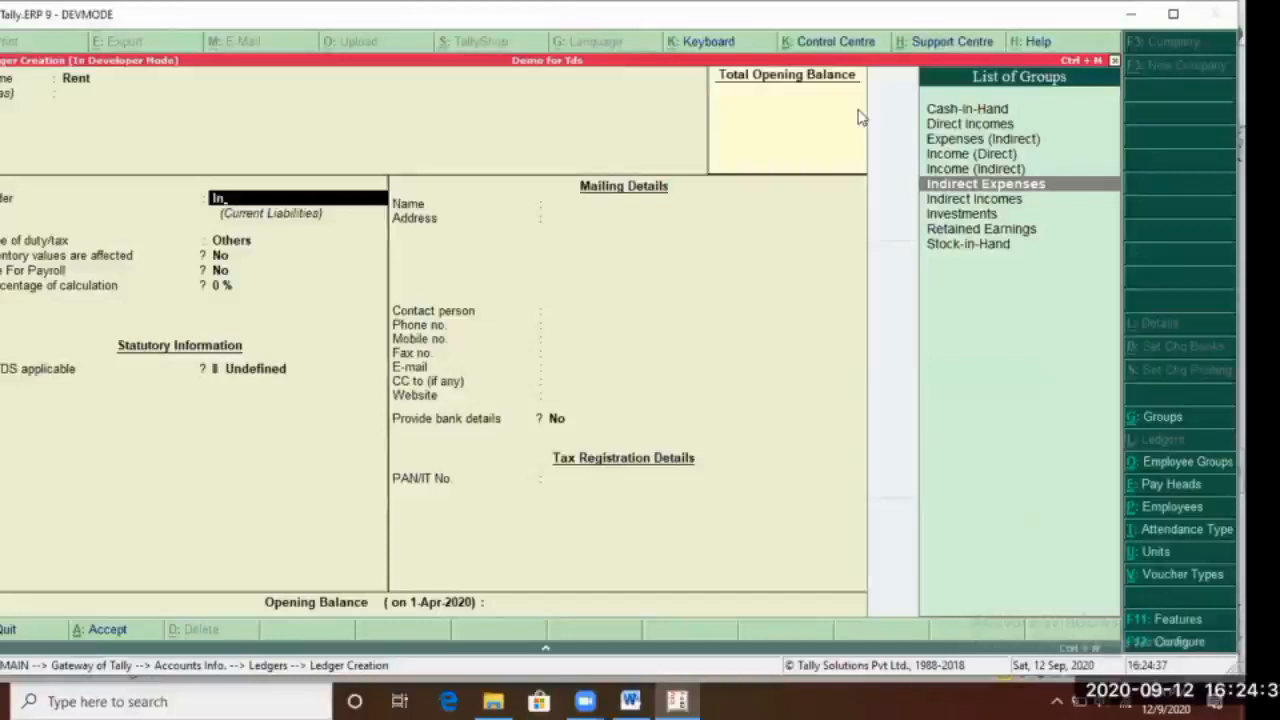
key("Return")
Set the Rent ledger's type to Not Applicable, make TDS applicable, and choose Rent of Land, Building Or Furniture as its nature of payment
key("Return")
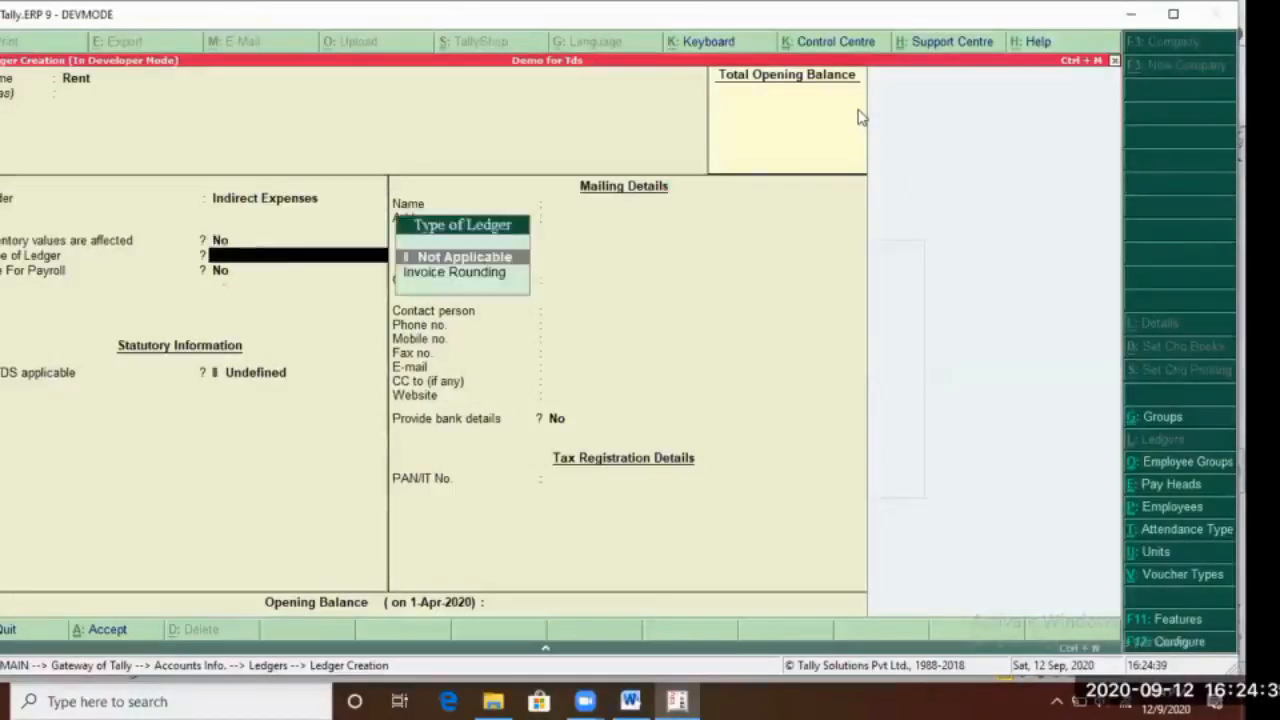
key("Return")
key("Return")
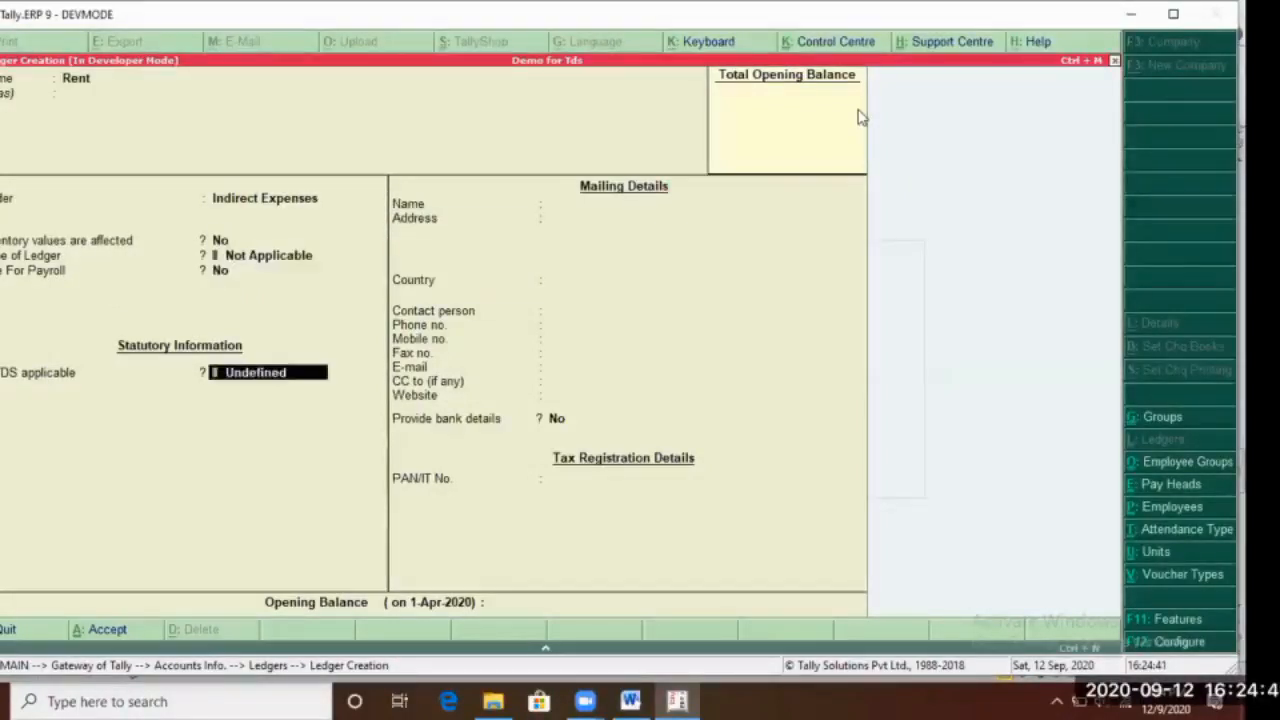
key("Down")
key("Return")
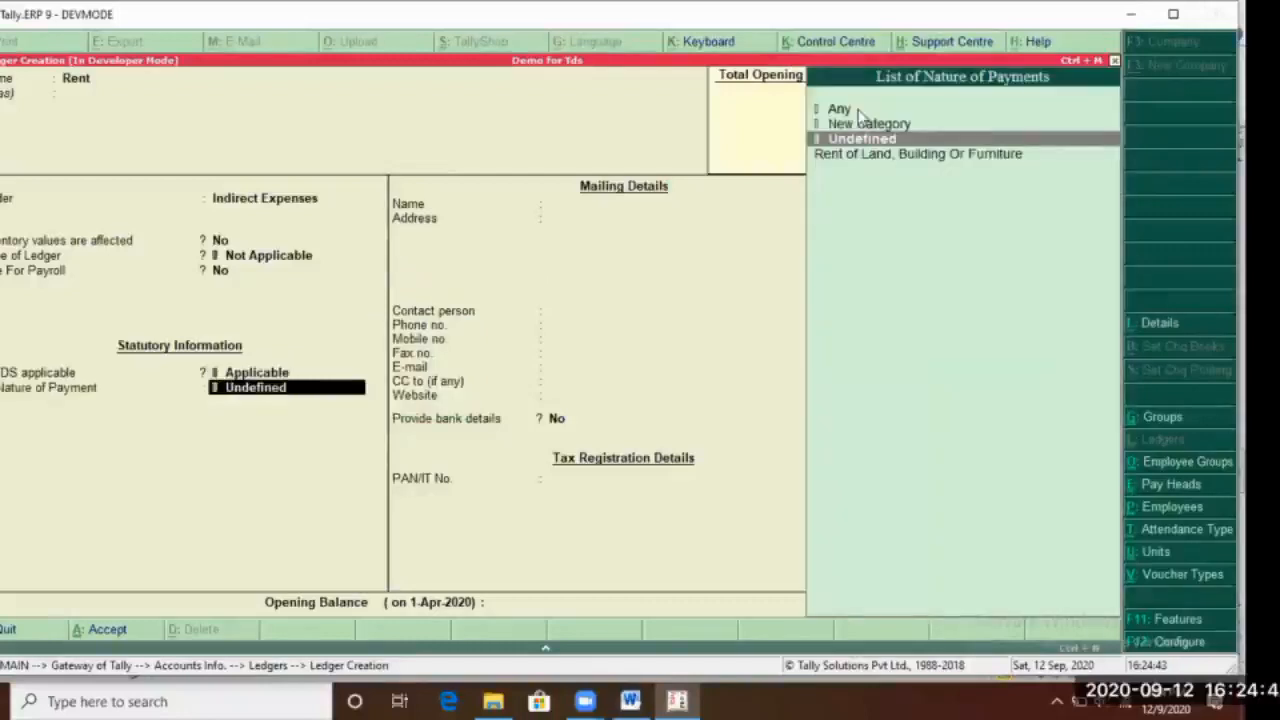
key("Return")
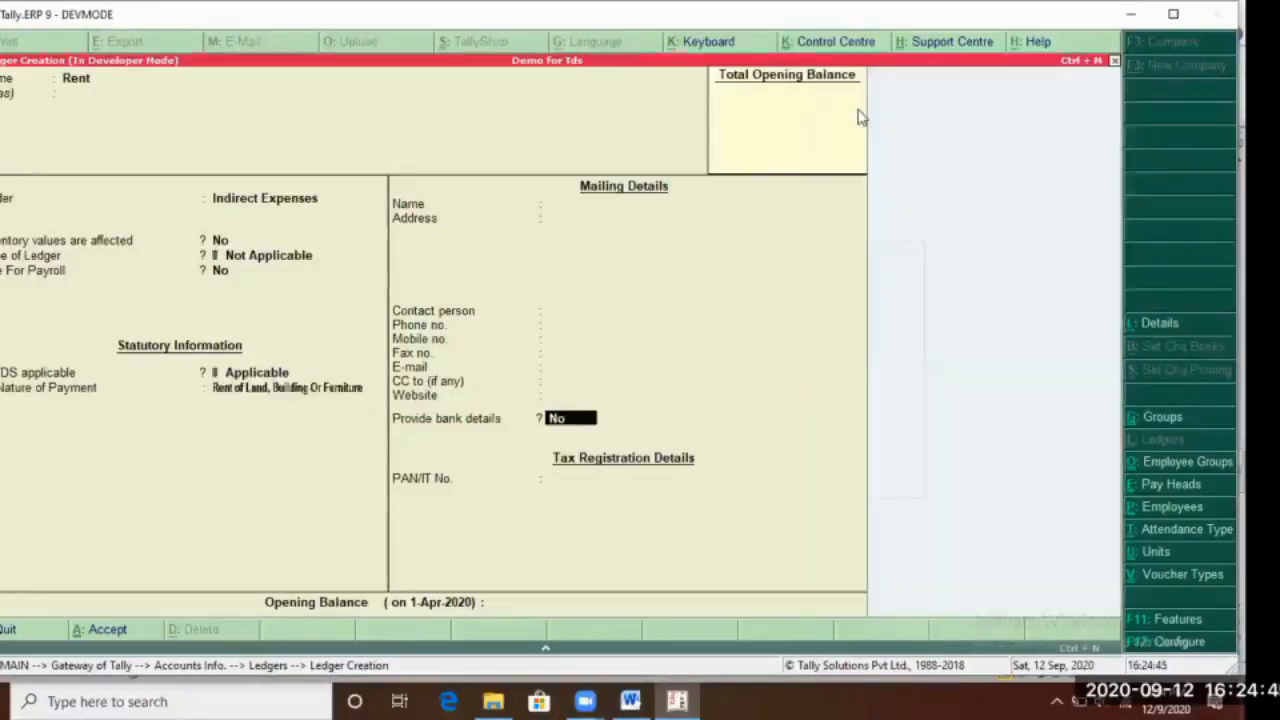
Save the Rent ledger without bank details or a PAN, and return to the Gateway of Tally
key("Return")
key("Return")
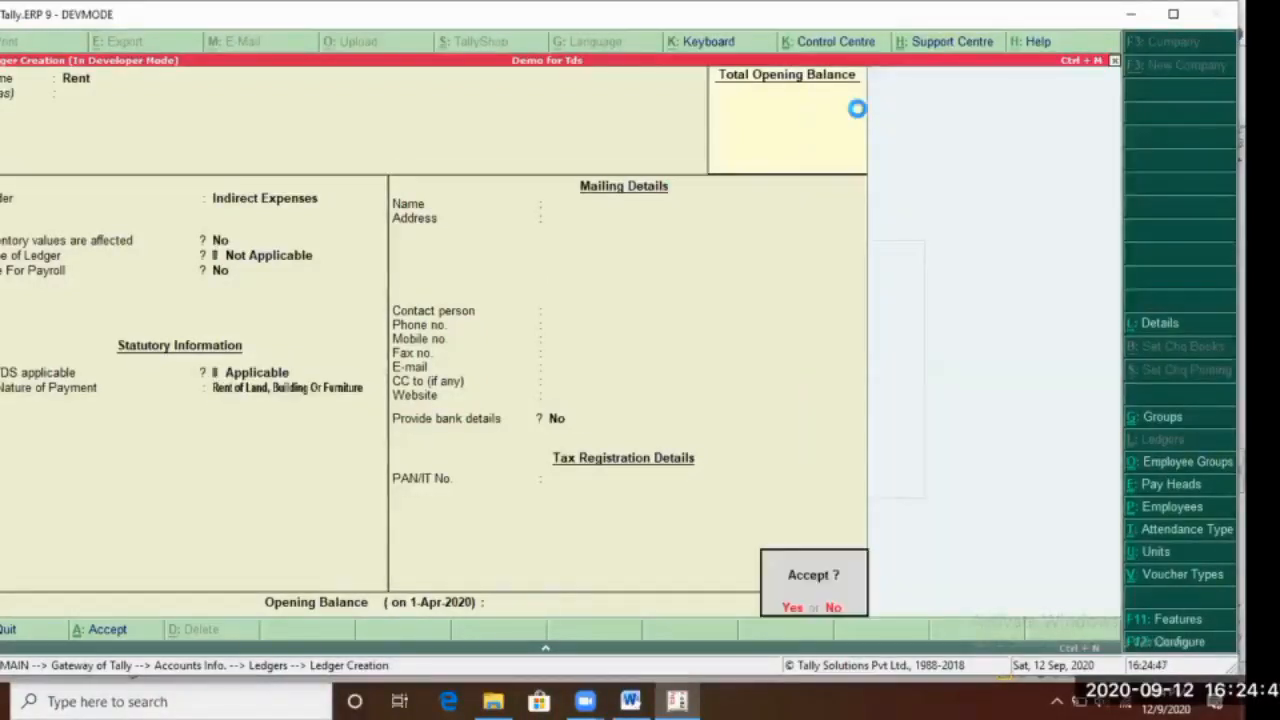
key("Return")
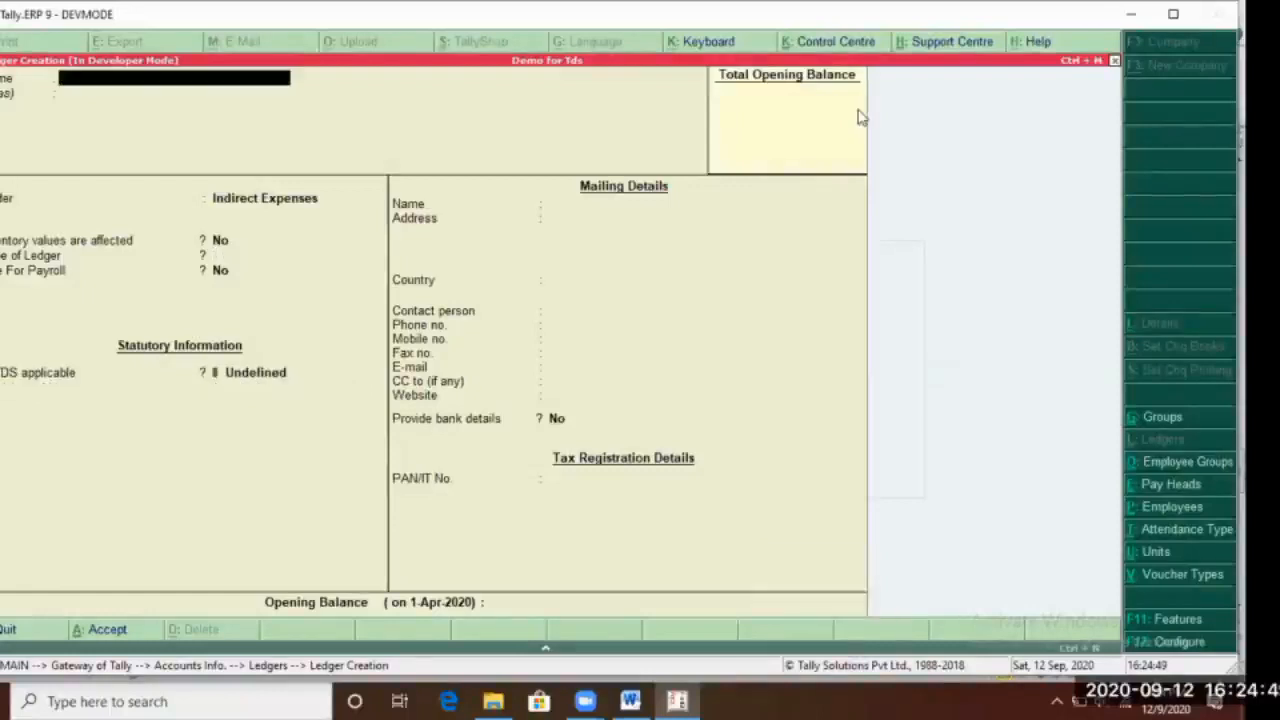
key("Escape")
key("Return")
key("Escape")
key("Escape")
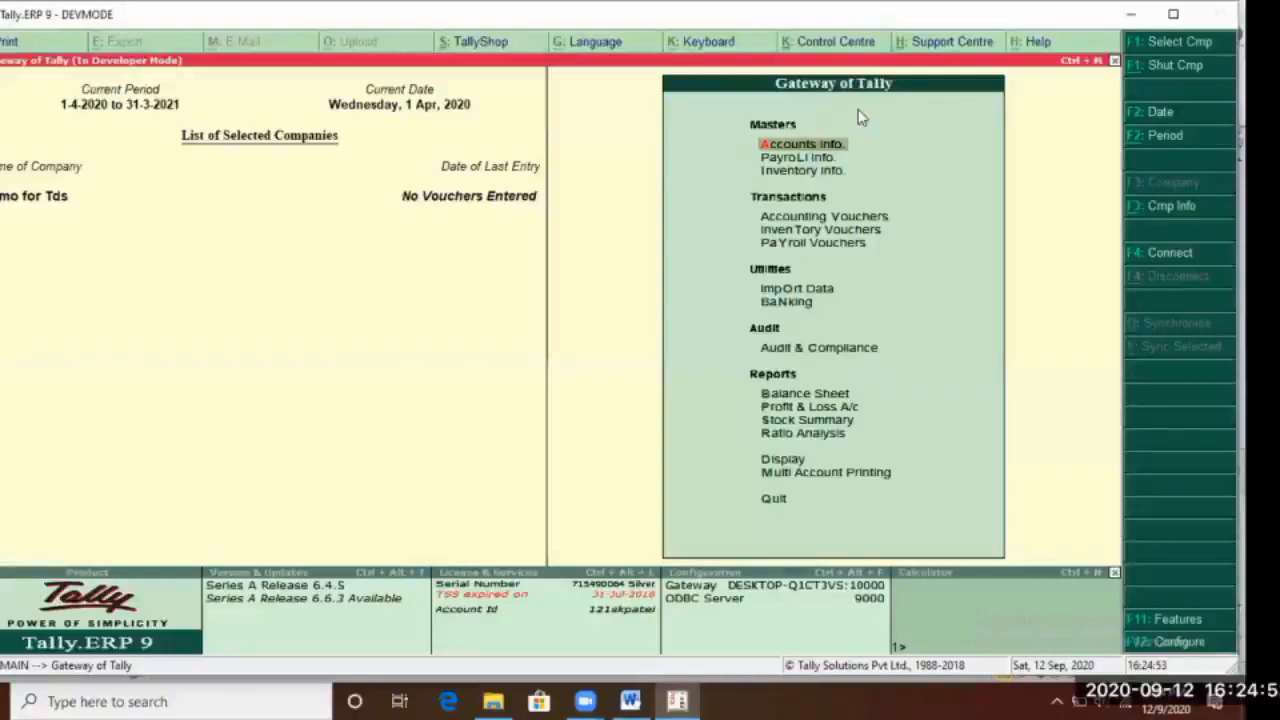
Start accounting voucher entry and switch it to a Purchase voucher
key("Down")
key("Down")
key("Down")
key("Up")
key("Up")
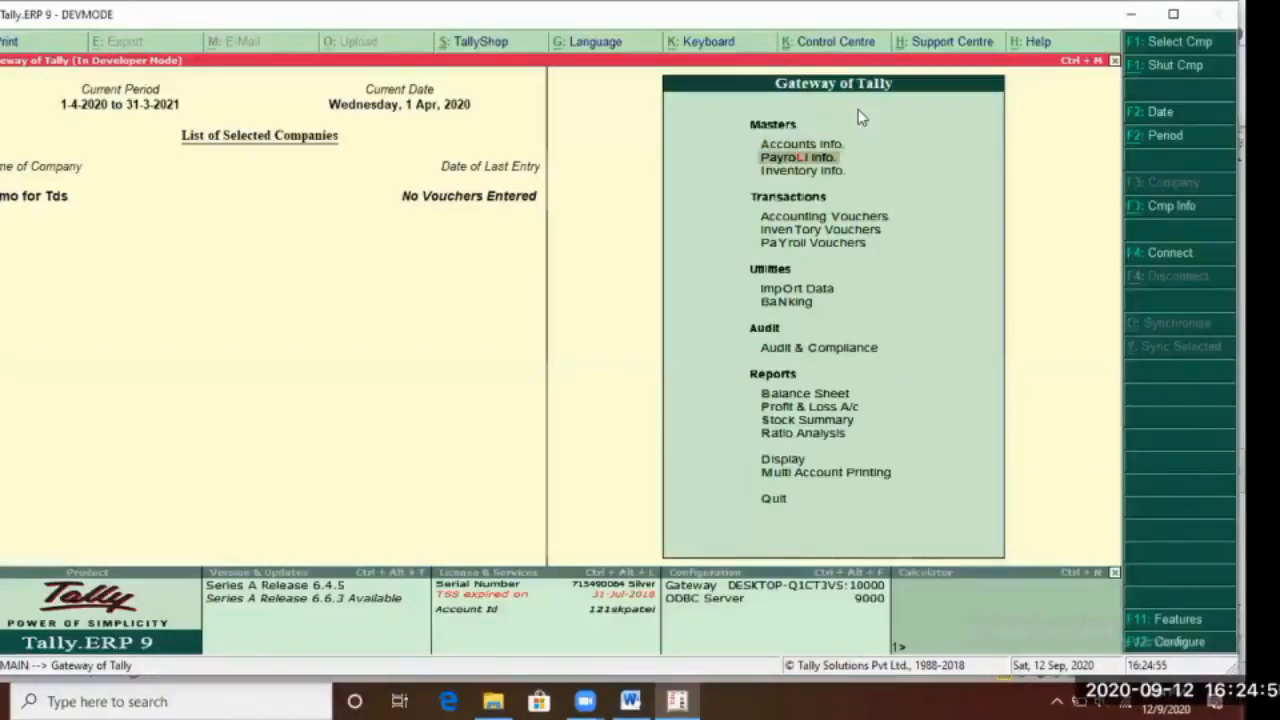
key("Down")
key("Down")
key("Return")
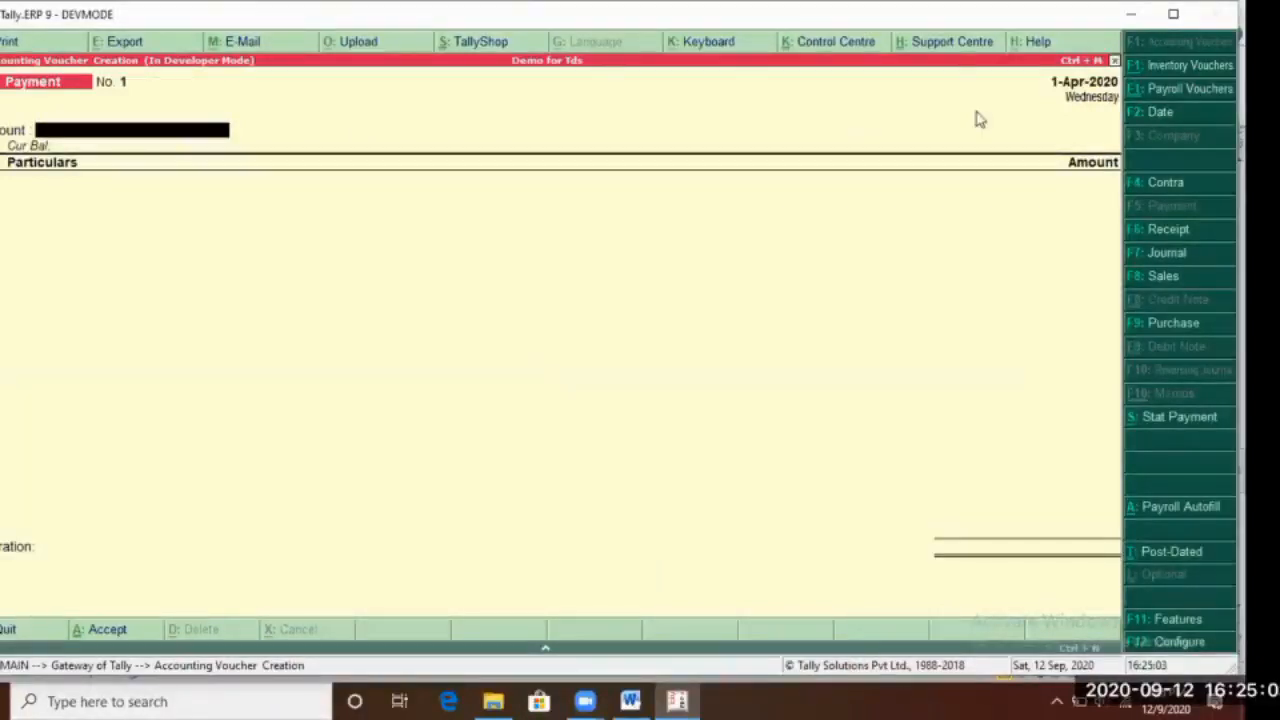
left_click(1160, 328)
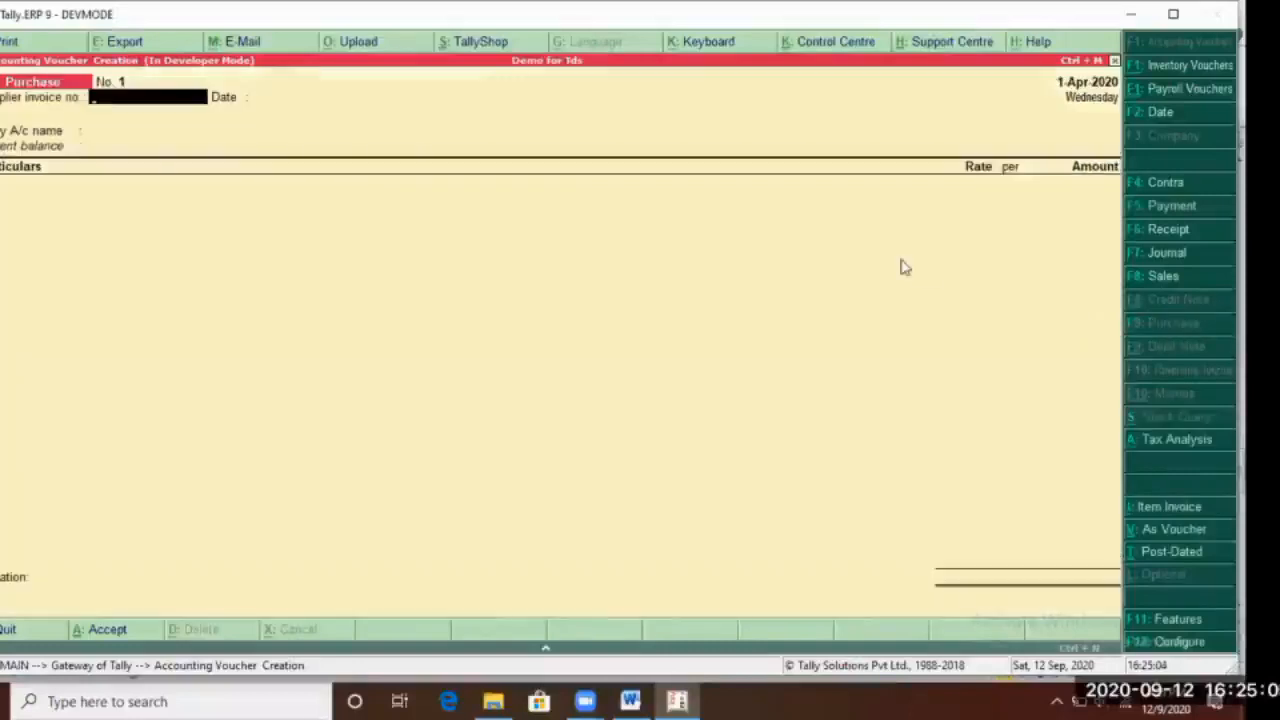
Enter supplier invoice number 6444 in the purchase voucher with the date 1-Apr-2020
key("Return")
key("Return")
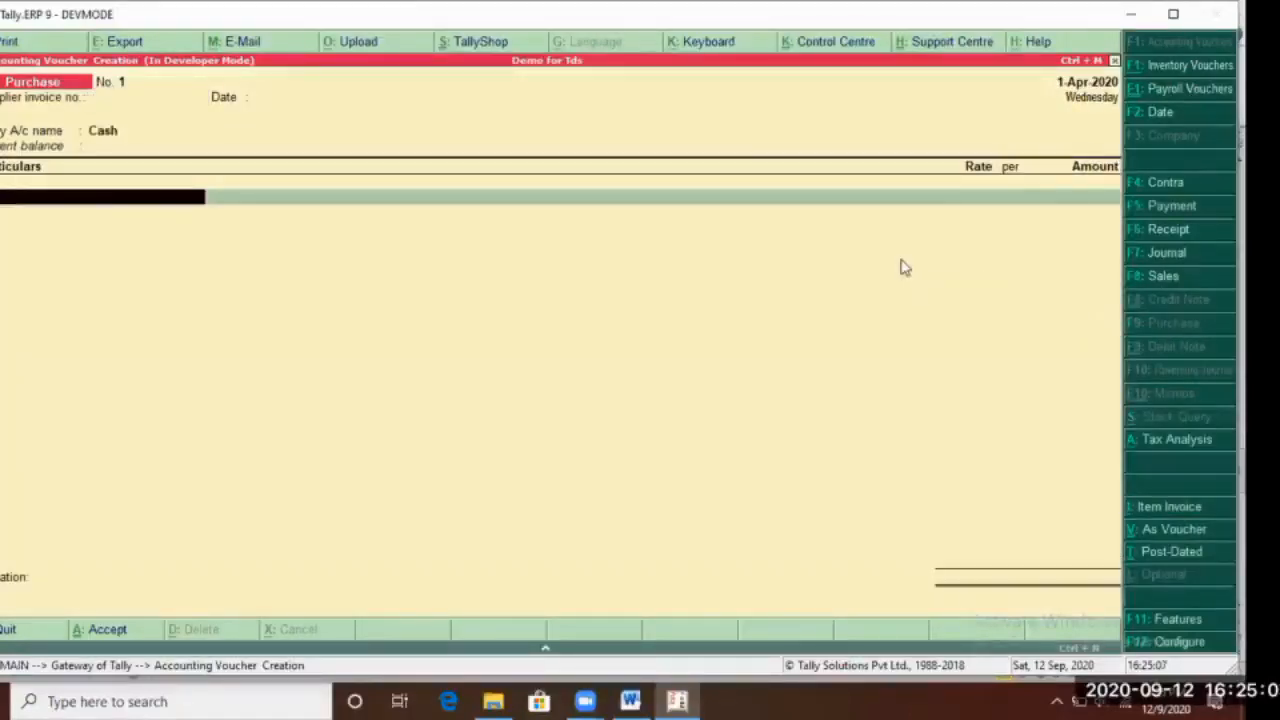
key("BackSpace")
key("BackSpace")
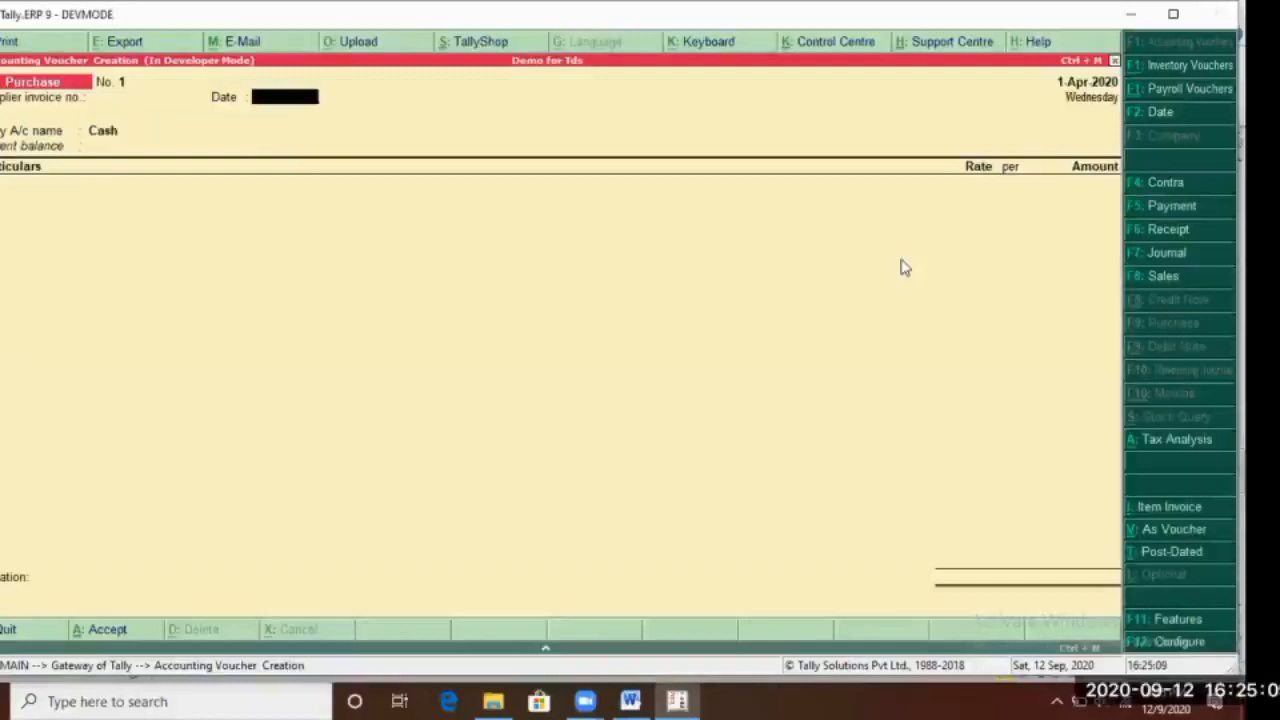
key("BackSpace")
type("64")
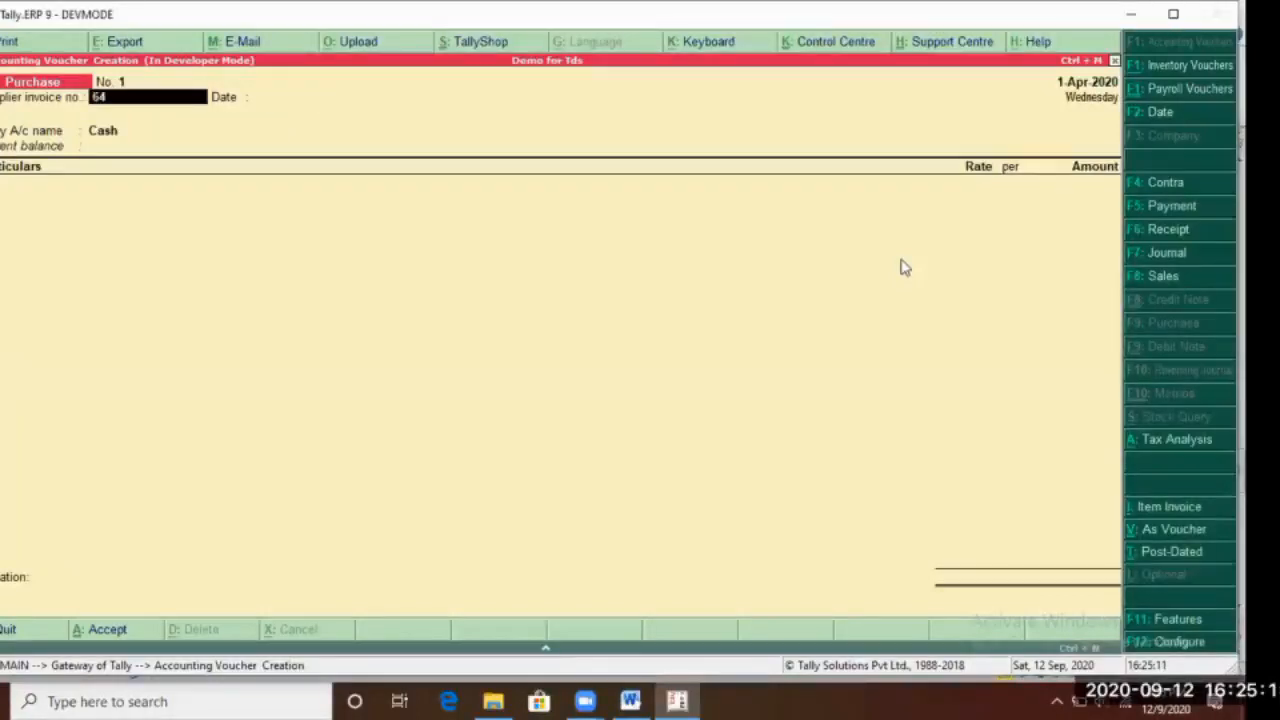
type("44")
key("Return")
key("Return")
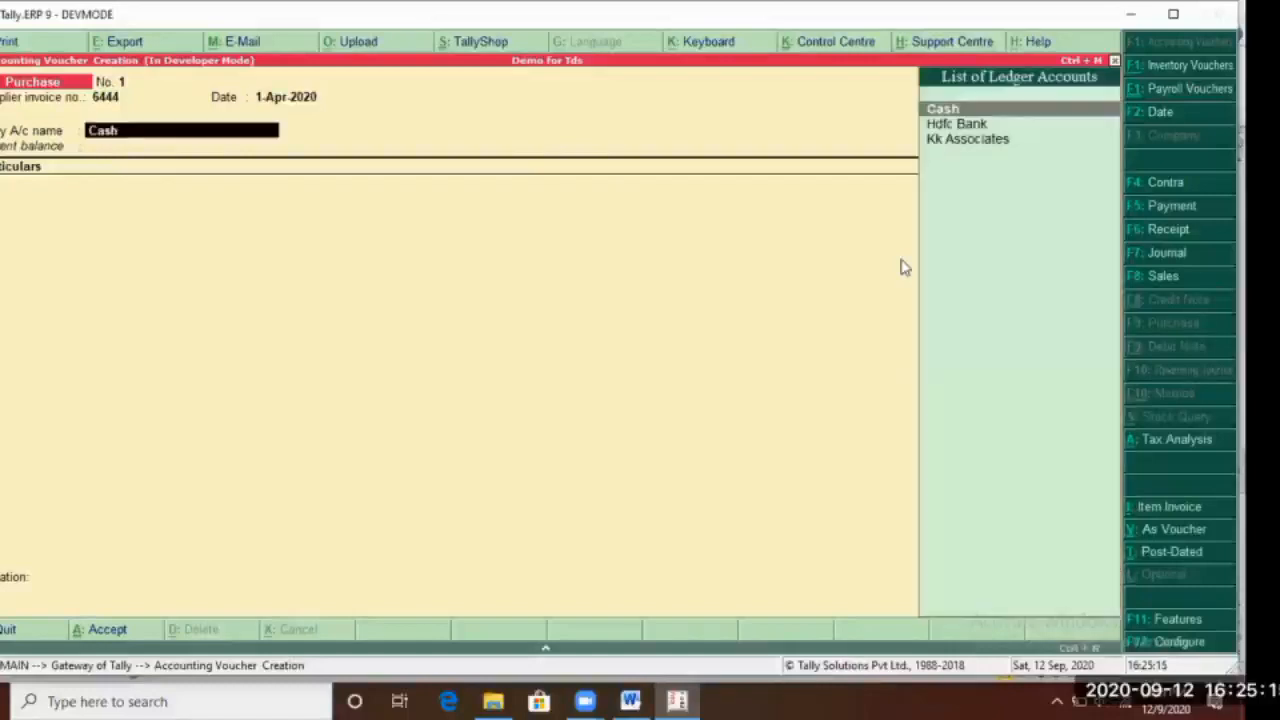
Choose Kk Associates as the party account and accept its supplier details without an order reference
key("Down")
key("Down")
key("Return")
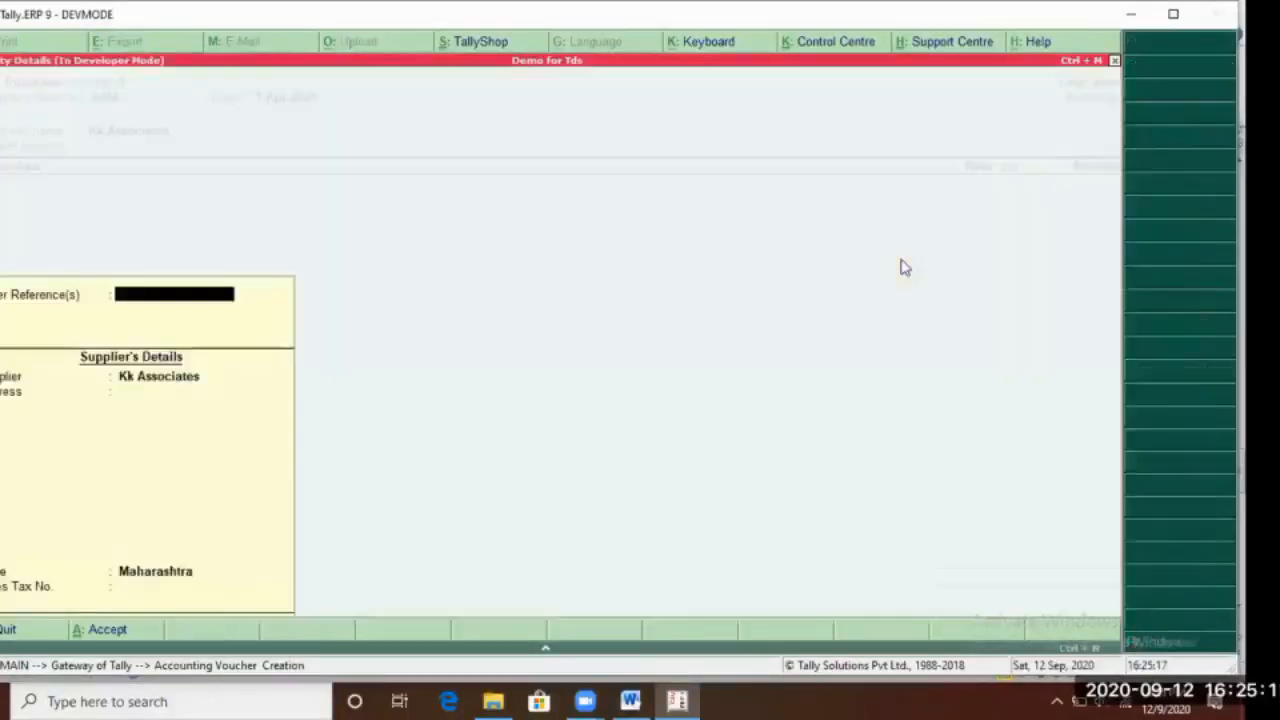
key("Return")
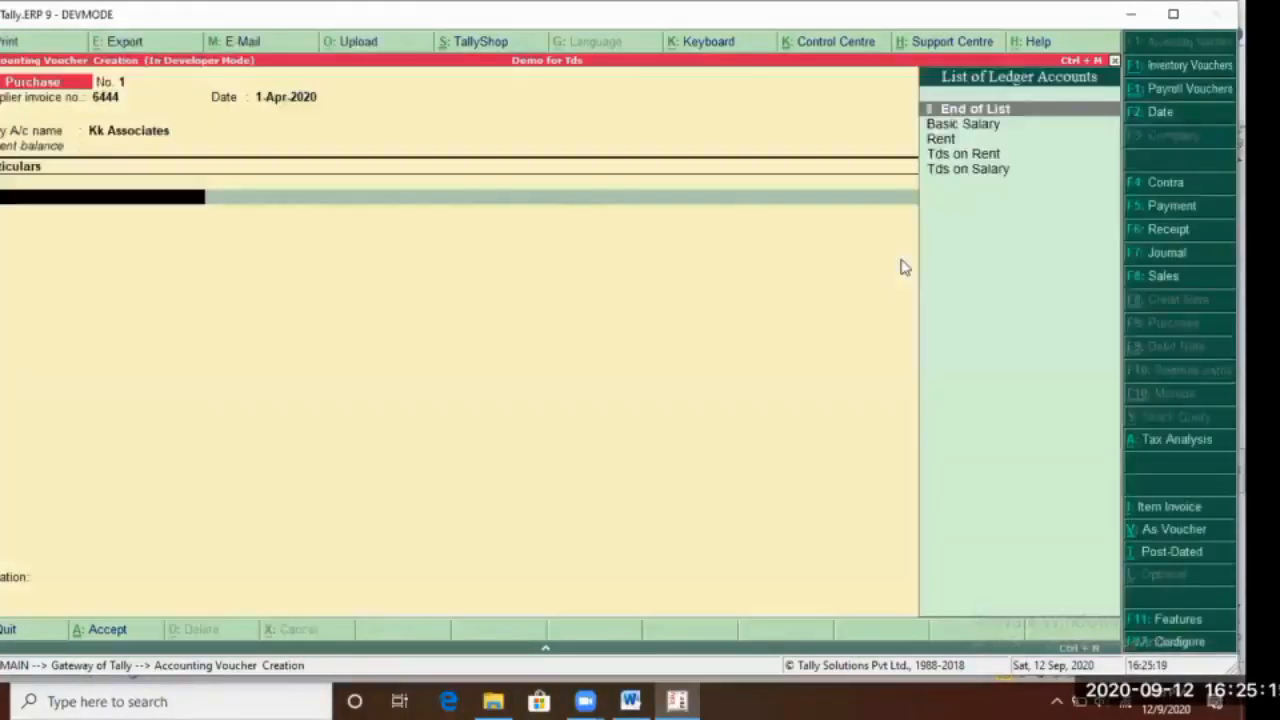
Add the Rent ledger to the particulars without a description and set its amount to 50000
key("Down")
key("Down")
key("Return")
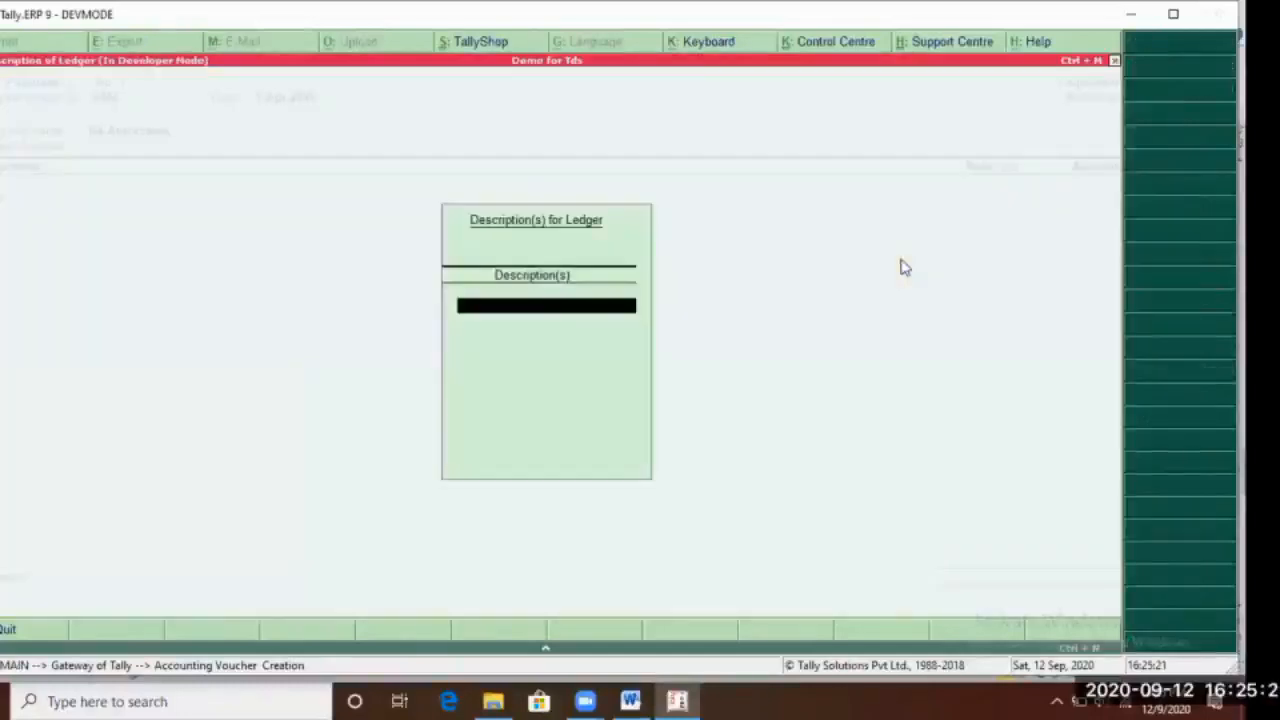
key("Return")
type("50000")
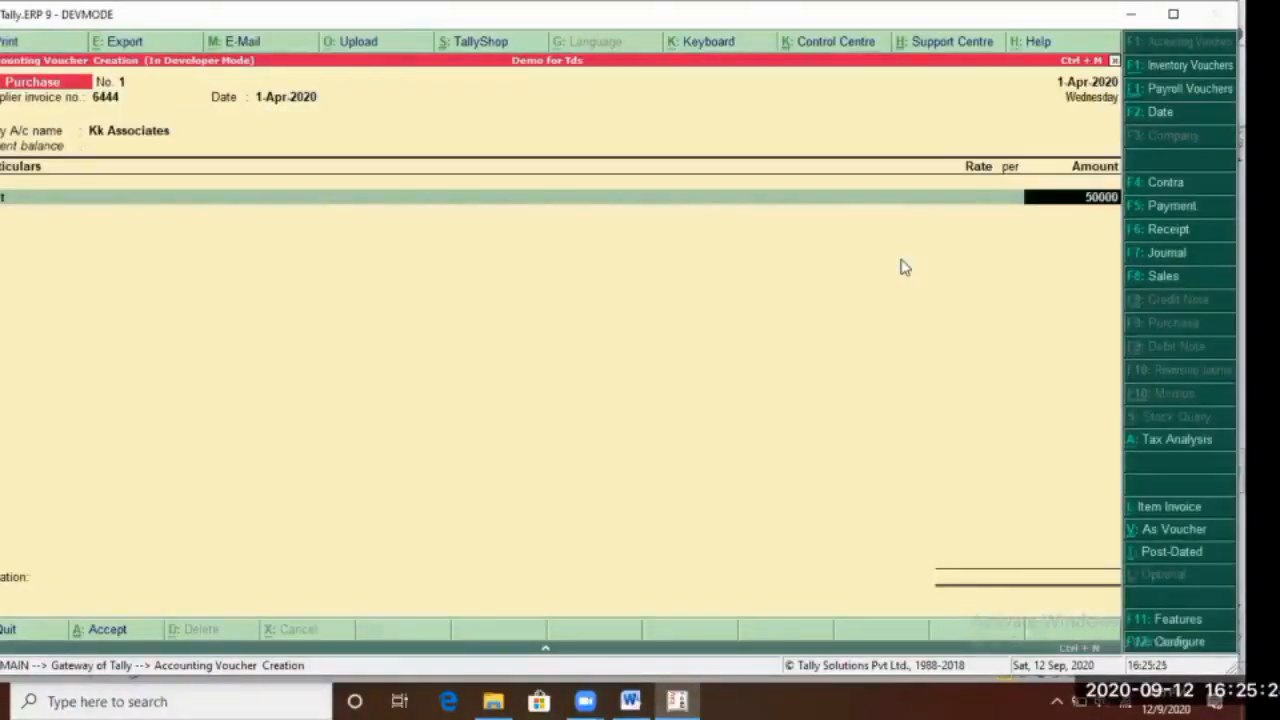
key("Return")
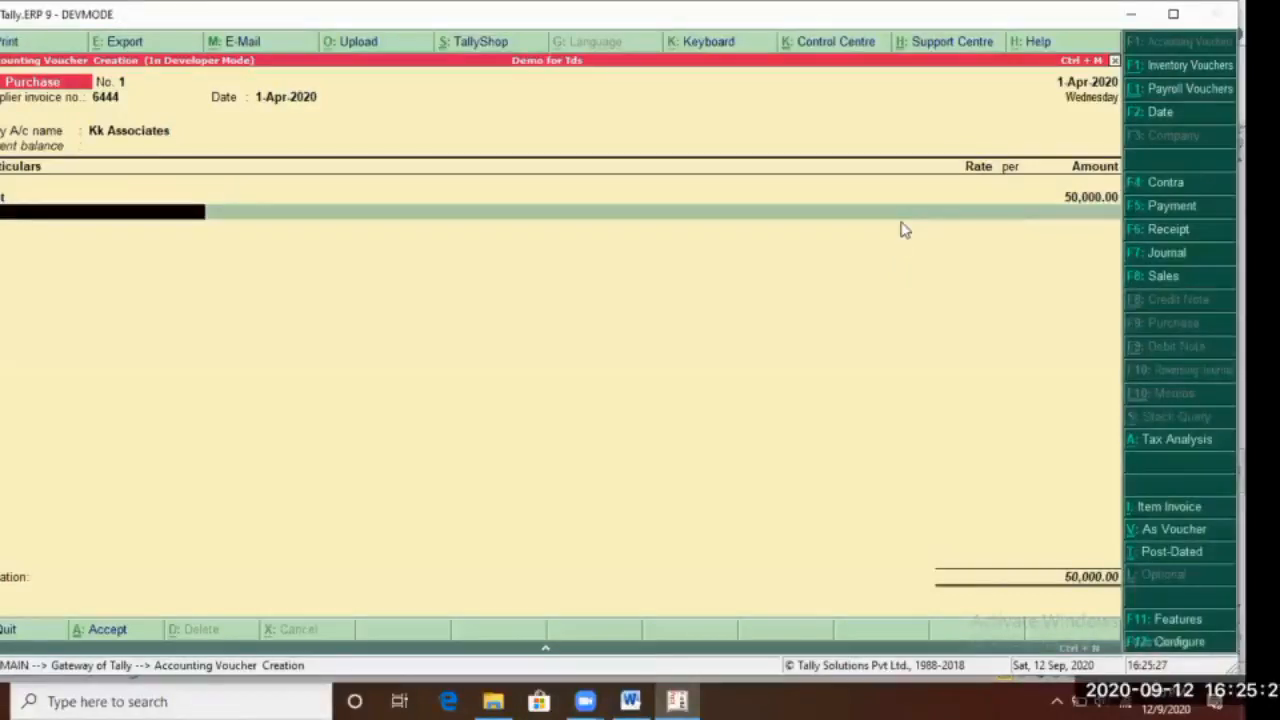
Add the Tds on Rent ledger below the rent entry and accept its calculated deduction
key("Down")
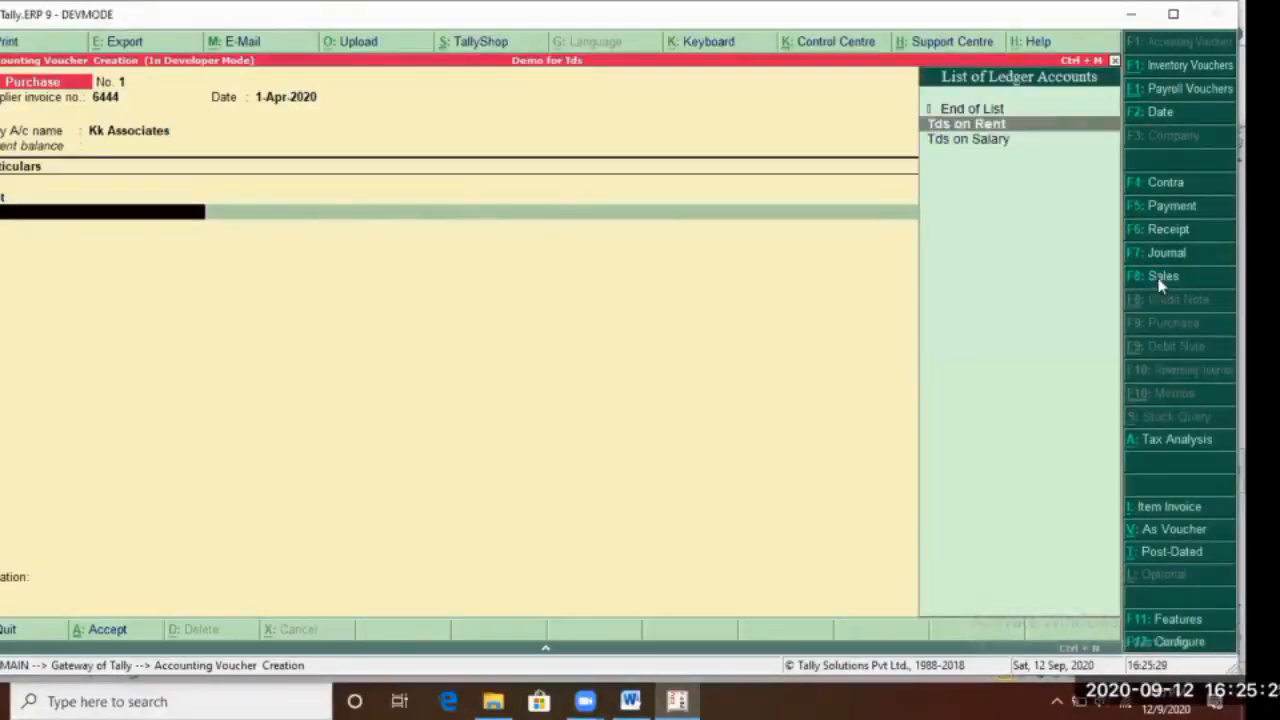
key("Return")
key("Return")
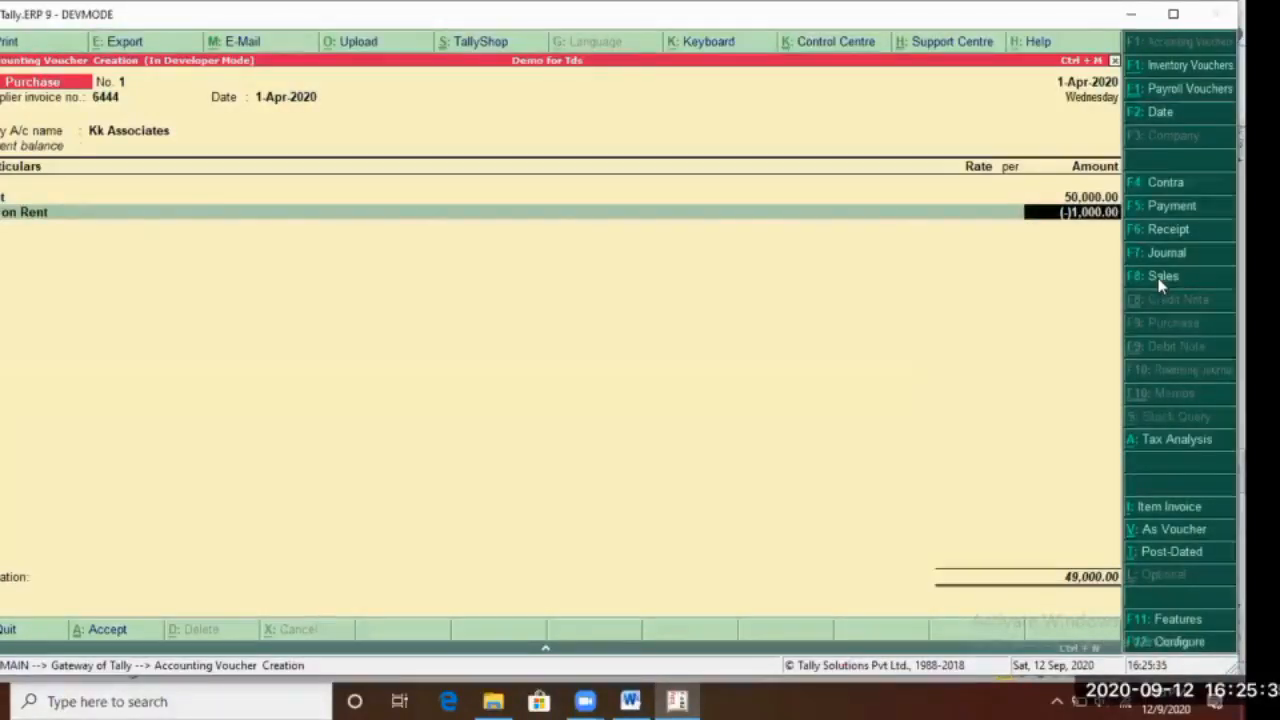
key("Return")
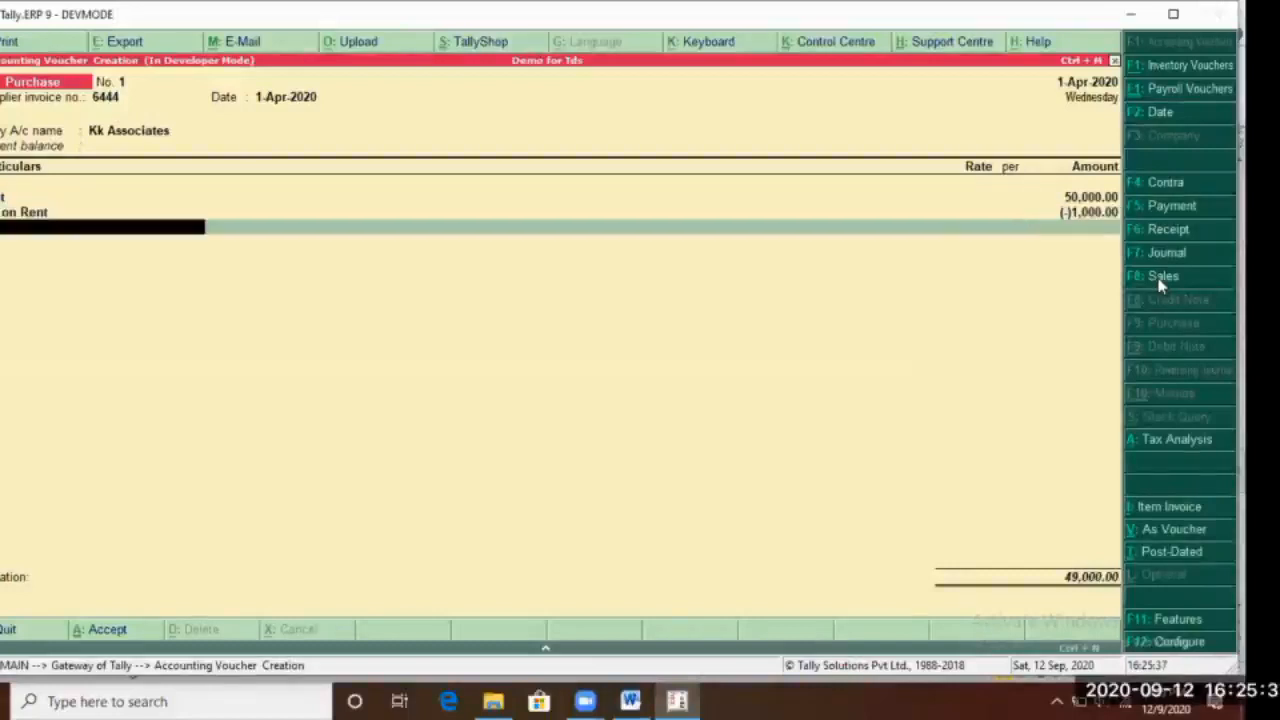
Finish the ledger entries and allocate the Kk Associates bill as New Ref 6444, with 50,000.00 Cr and 1,000.00 Dr
key("Return")
key("Return")
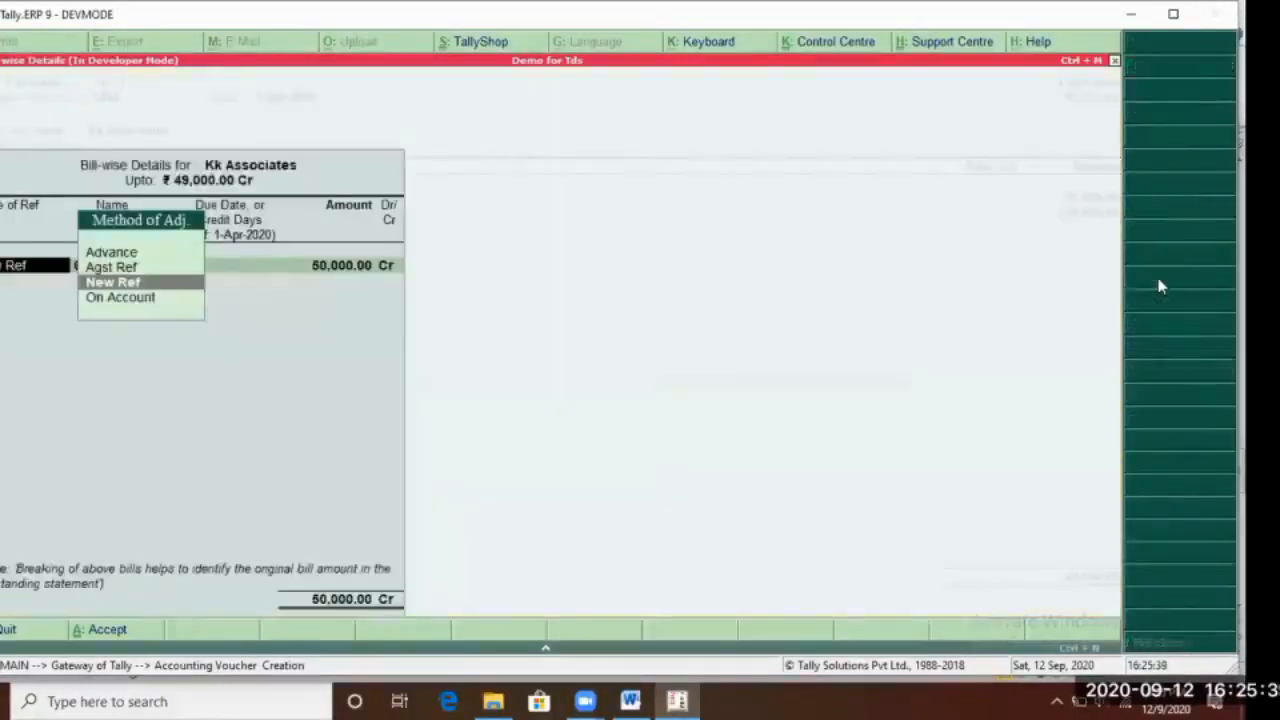
key("Return")
key("Return")
key("Return")
key("Return")
key("Return")
key("Return")
key("Return")
key("Return")
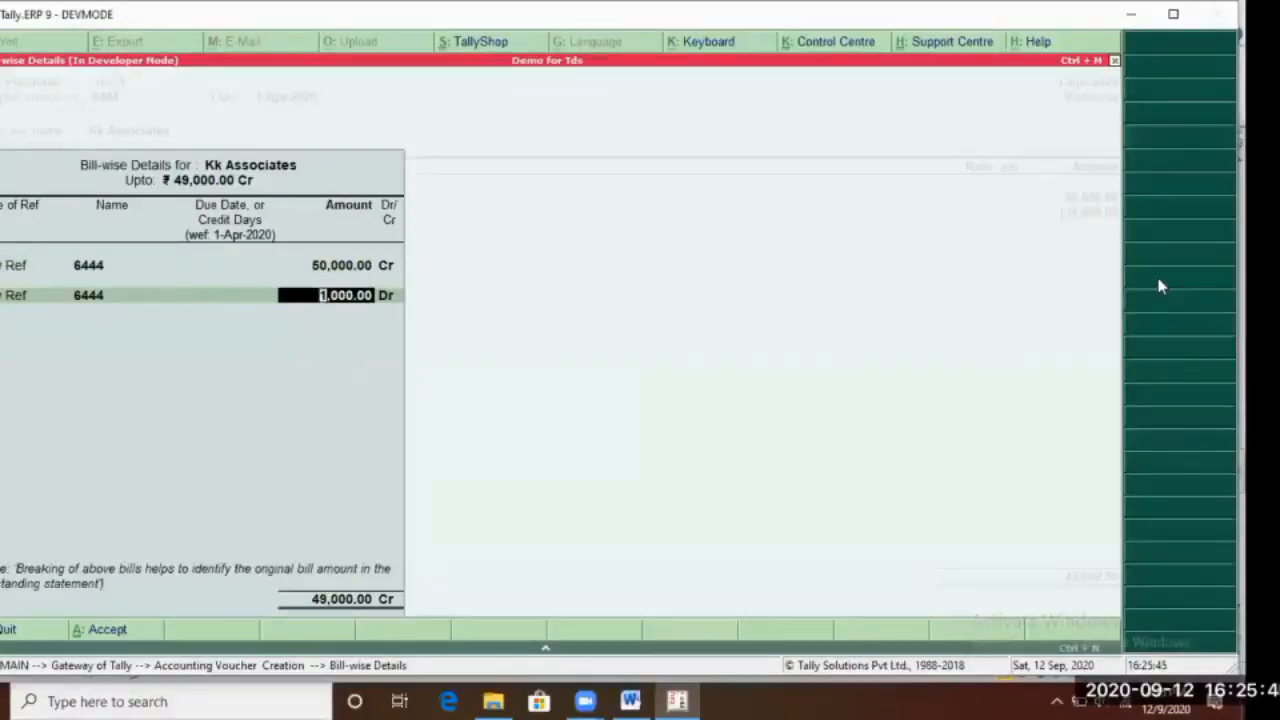
key("Return")
key("Return")
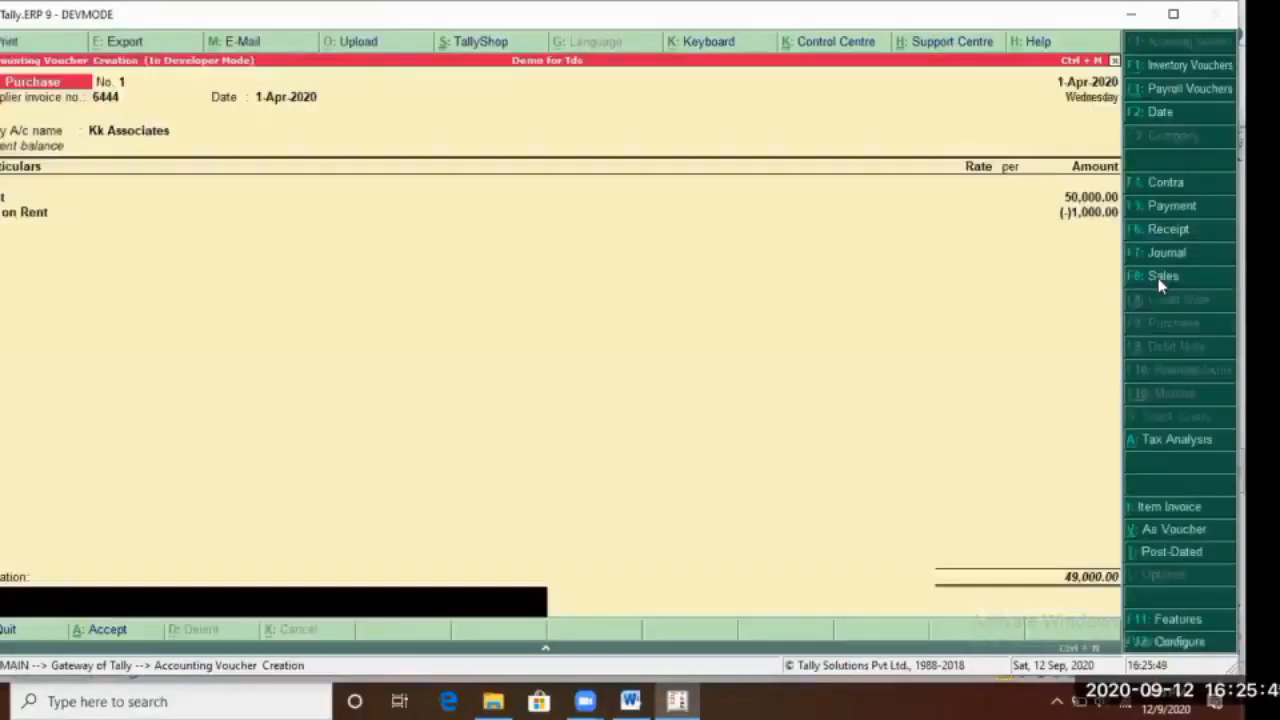
Save the purchase voucher and return to the Gateway of Tally
key("Return")
key("Return")
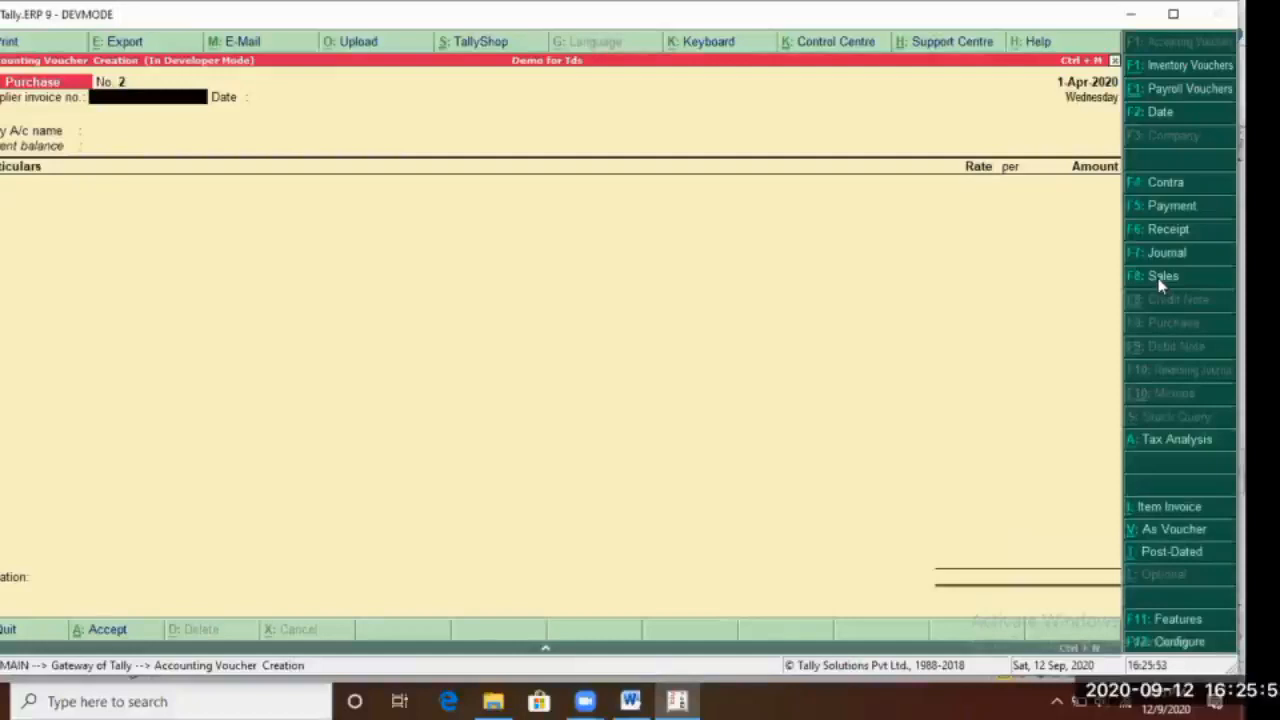
key("Escape")
key("Return")
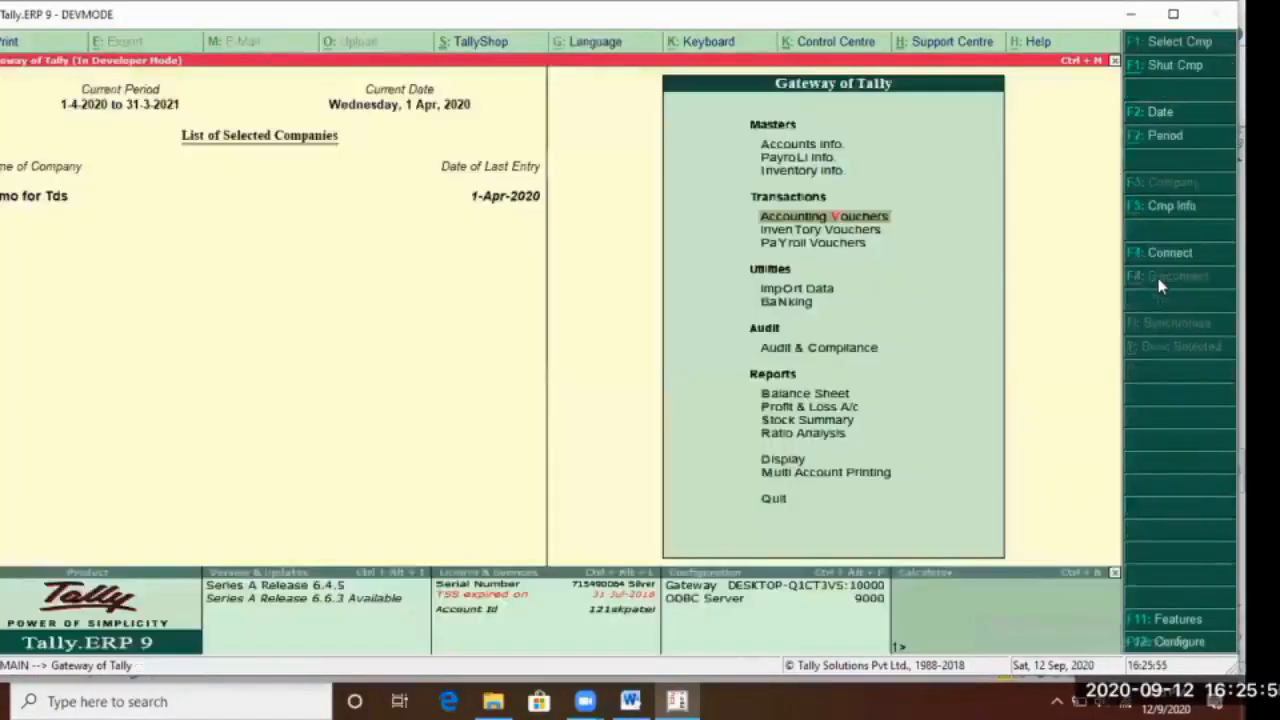
Start a journal voucher and debit the Rent ledger with 50000
key("Return")
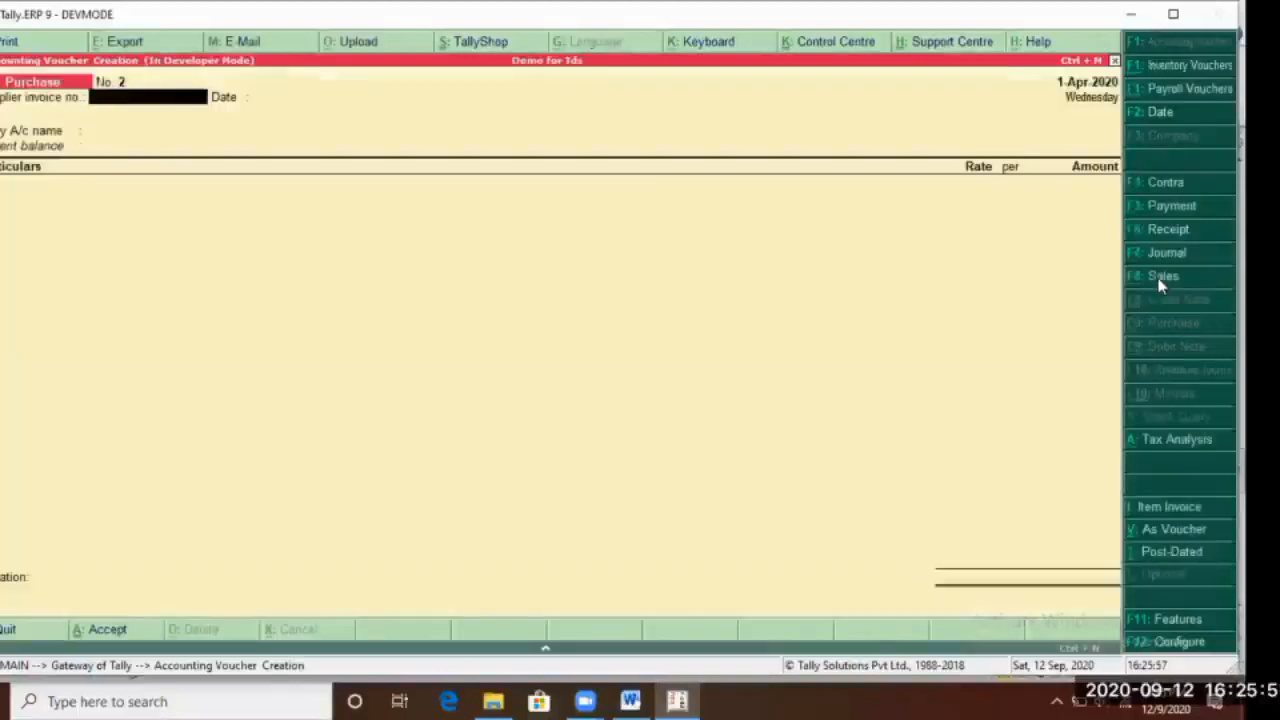
left_click(1167, 257)
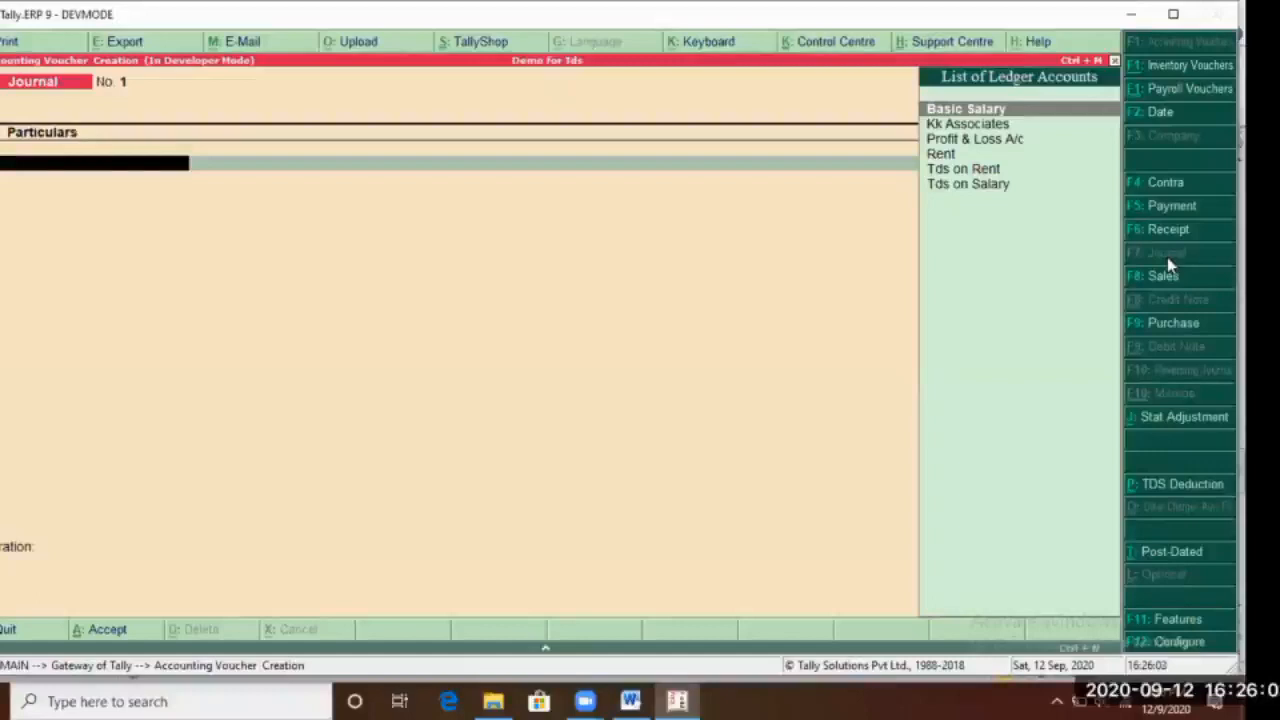
key("Down")
key("Down")
key("Down")
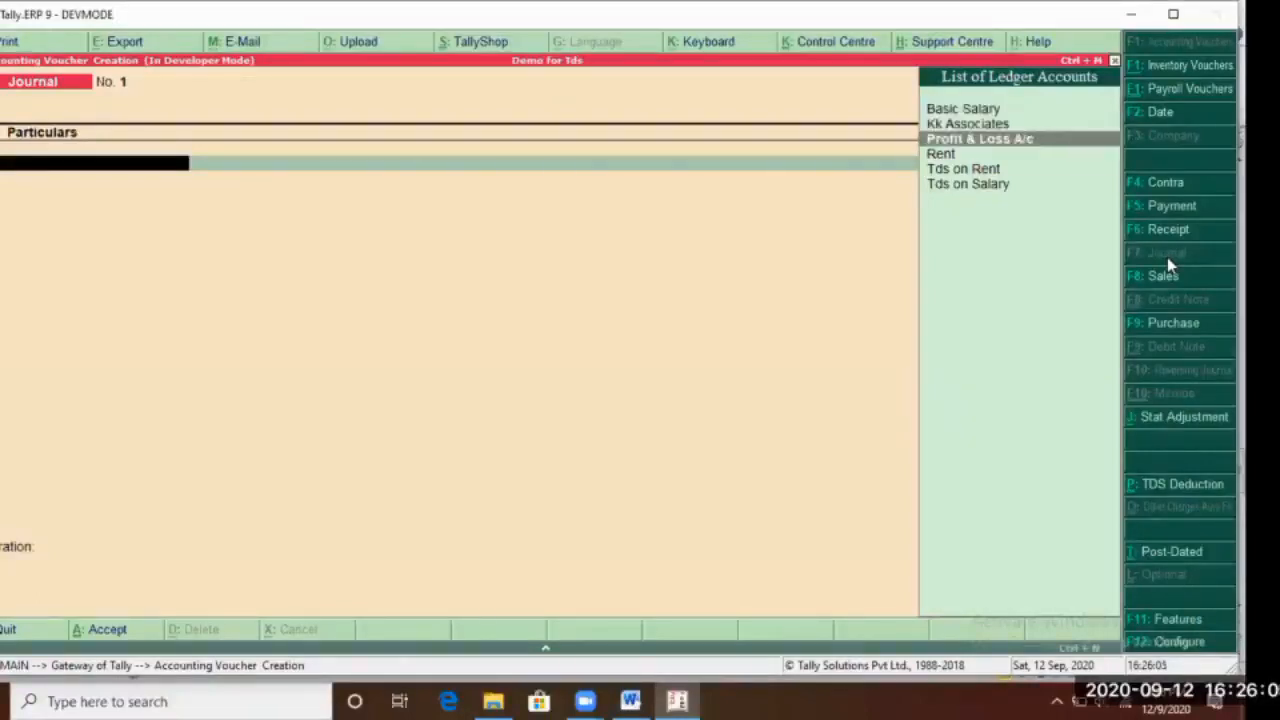
key("Return")
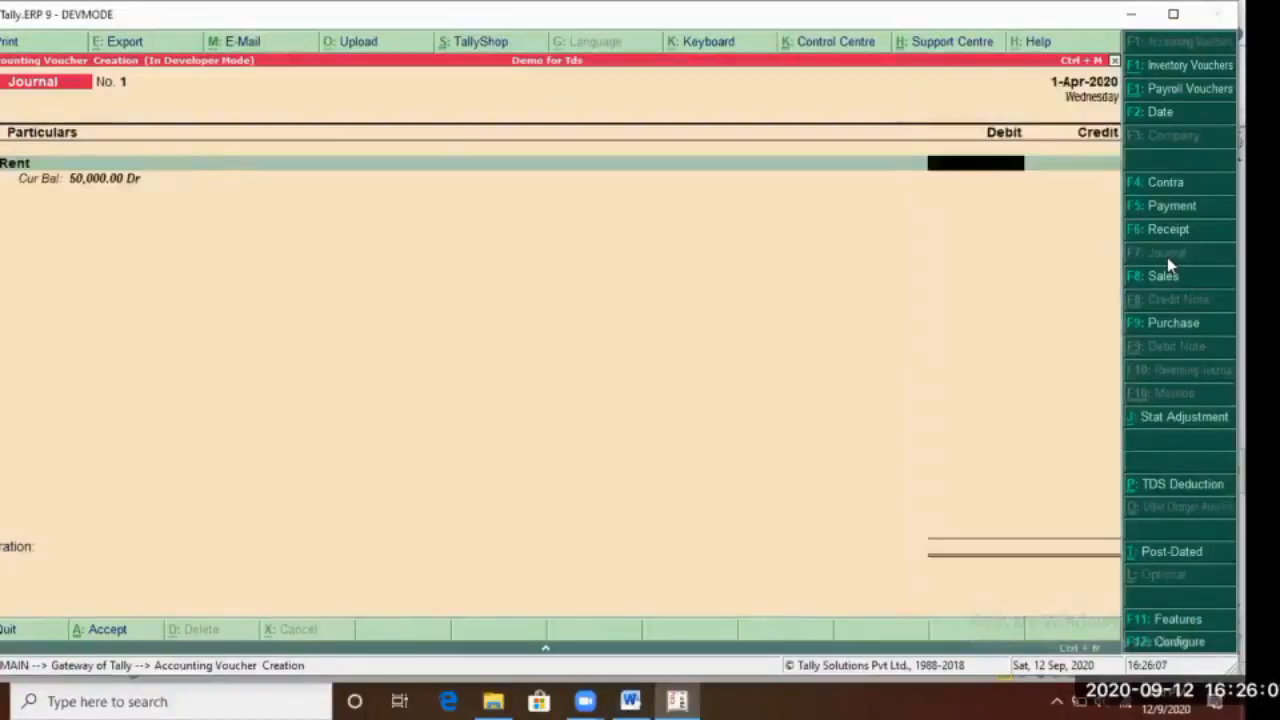
type("50000")
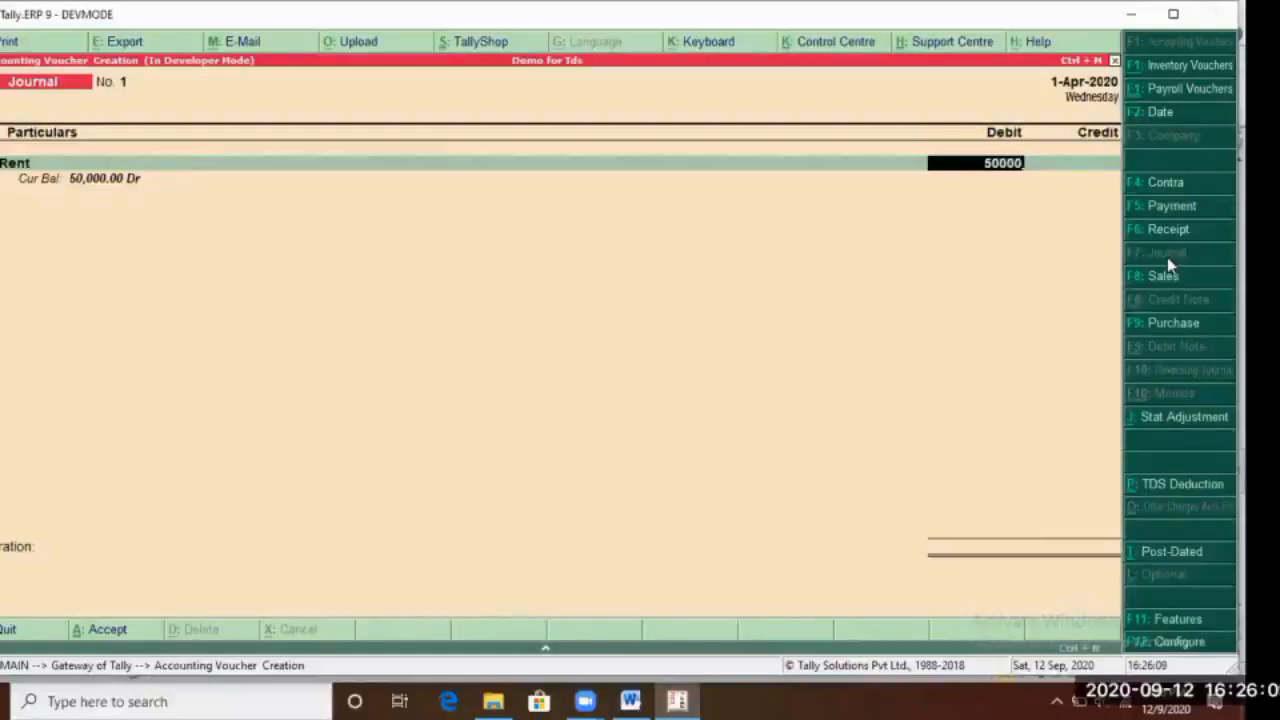
key("Return")
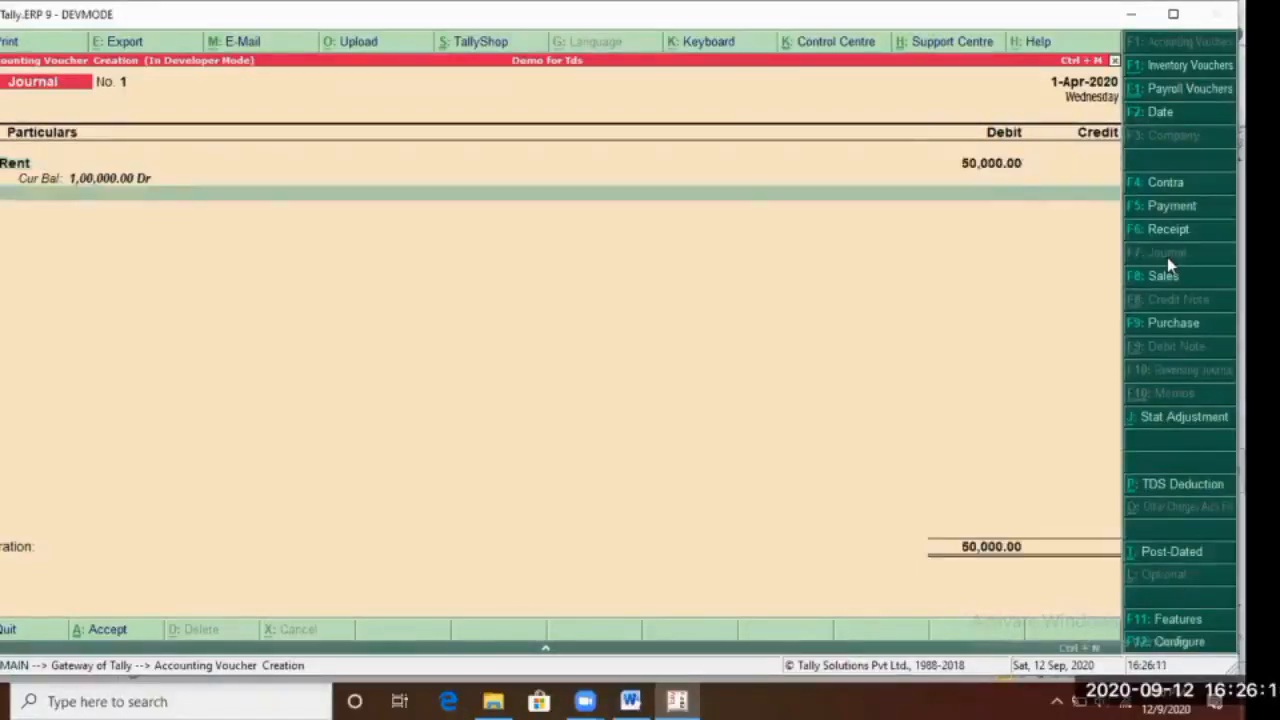
Add Kk Associates as the credit ledger below the Rent entry
key("Return")
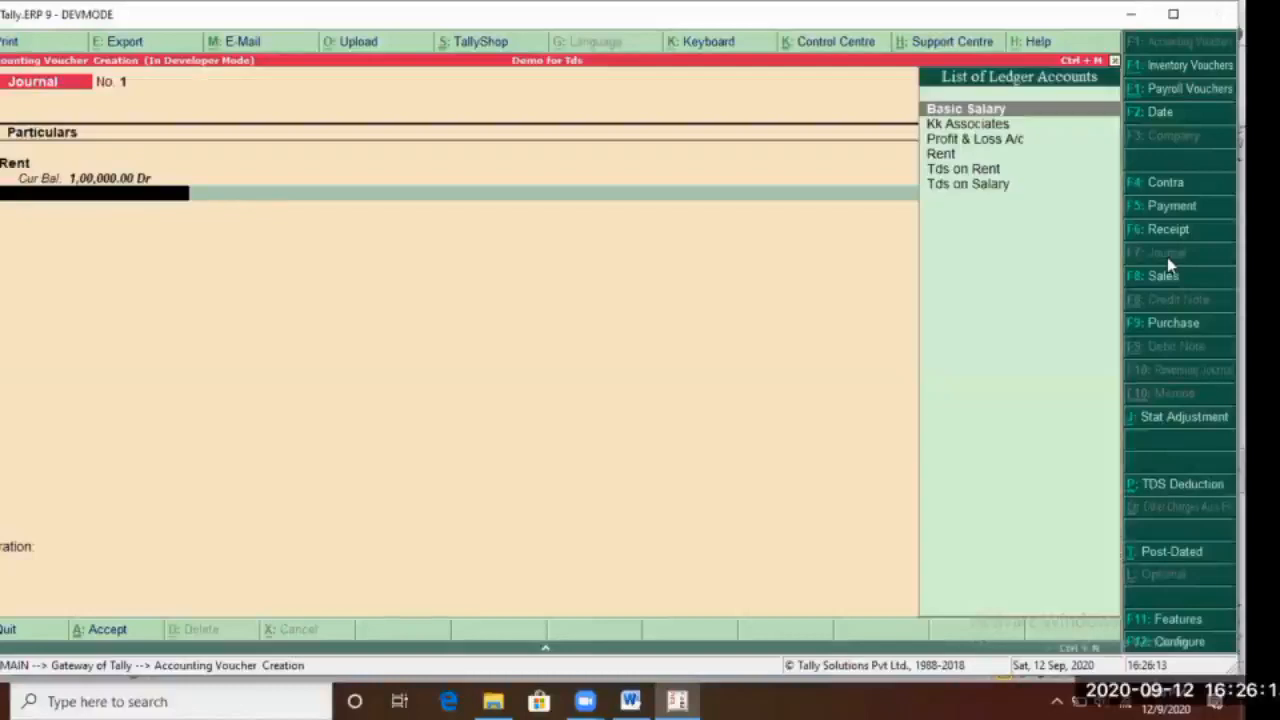
key("Down")
key("Up")
key("Down")
key("Down")
key("Down")
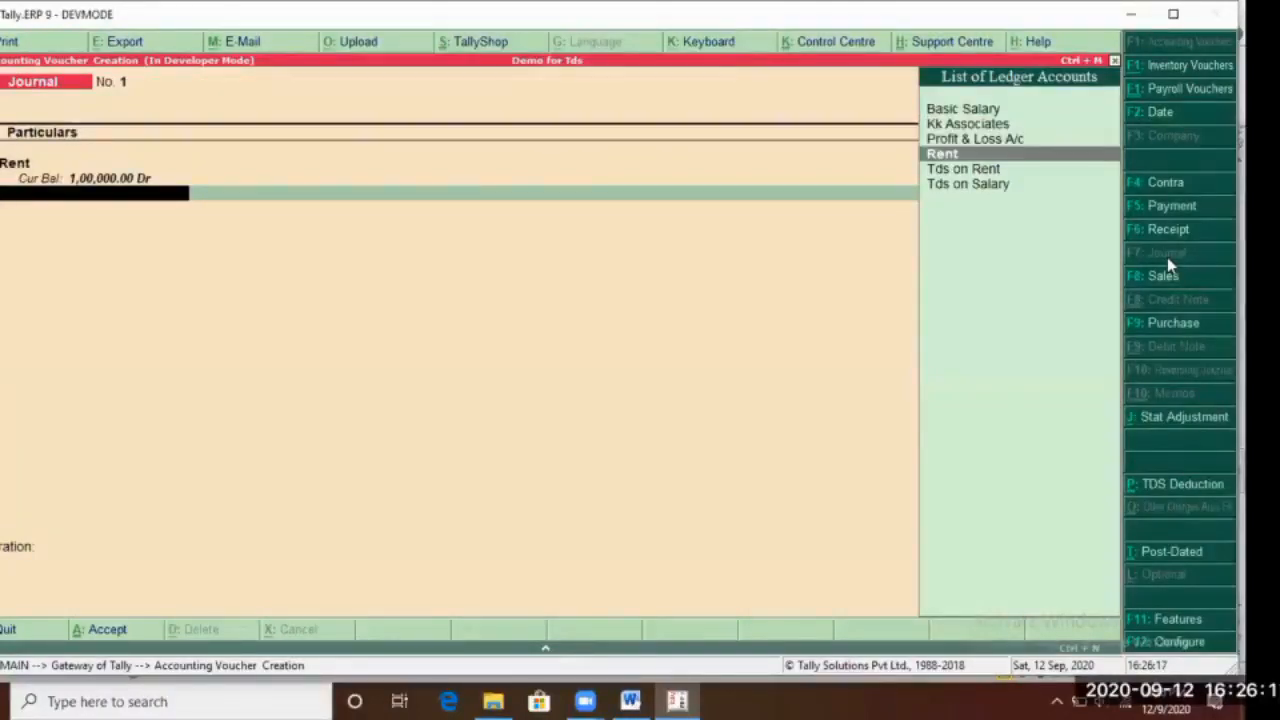
key("Up")
key("Up")
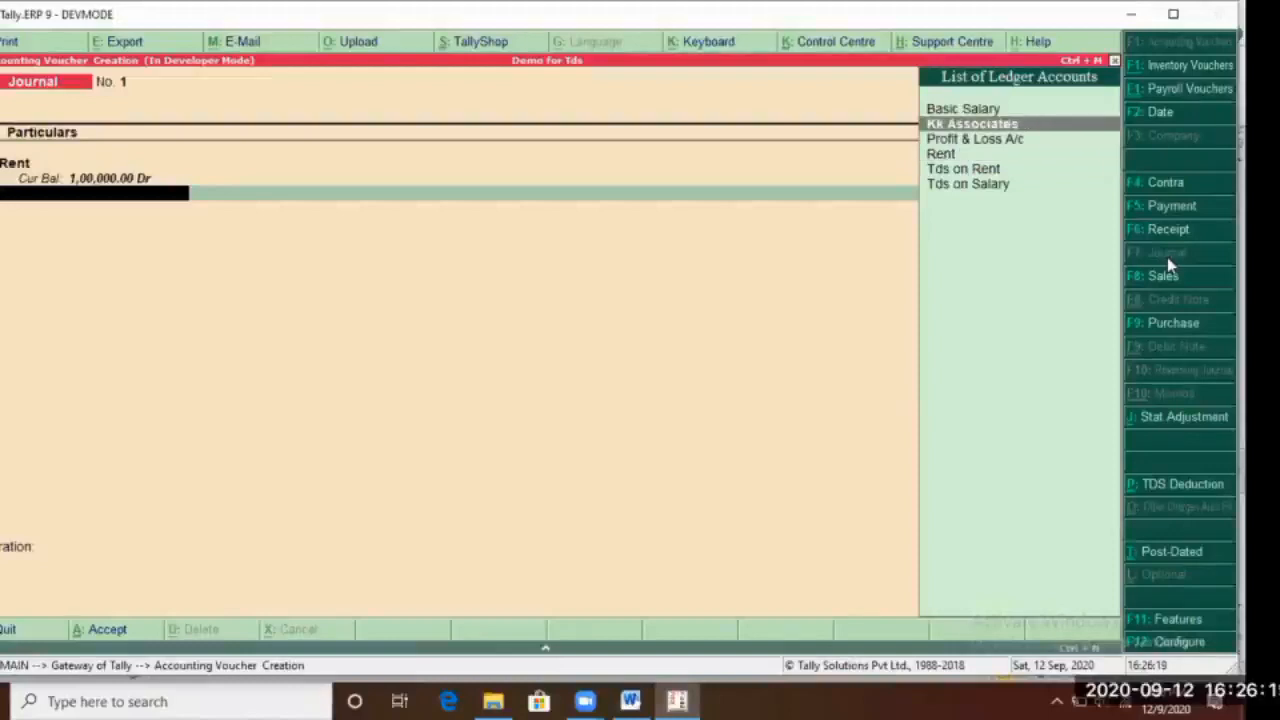
key("Return")
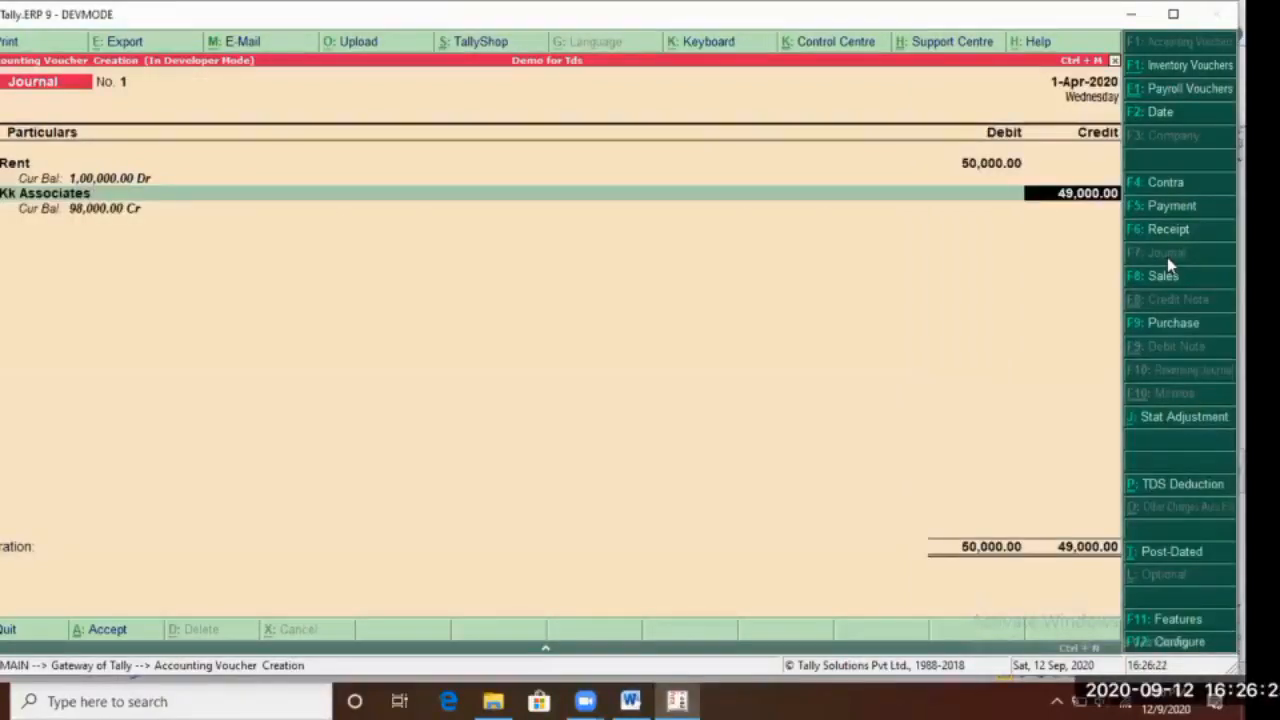
Accept the 49,000.00 credit and allocate the Kk Associates bill as New Ref 1, with 50,000.00 Cr and 1,000.00 Dr
key("Return")
key("Return")
key("Return")
key("Return")
key("Return")
key("Return")
key("Return")
key("Return")
key("Return")
key("Return")
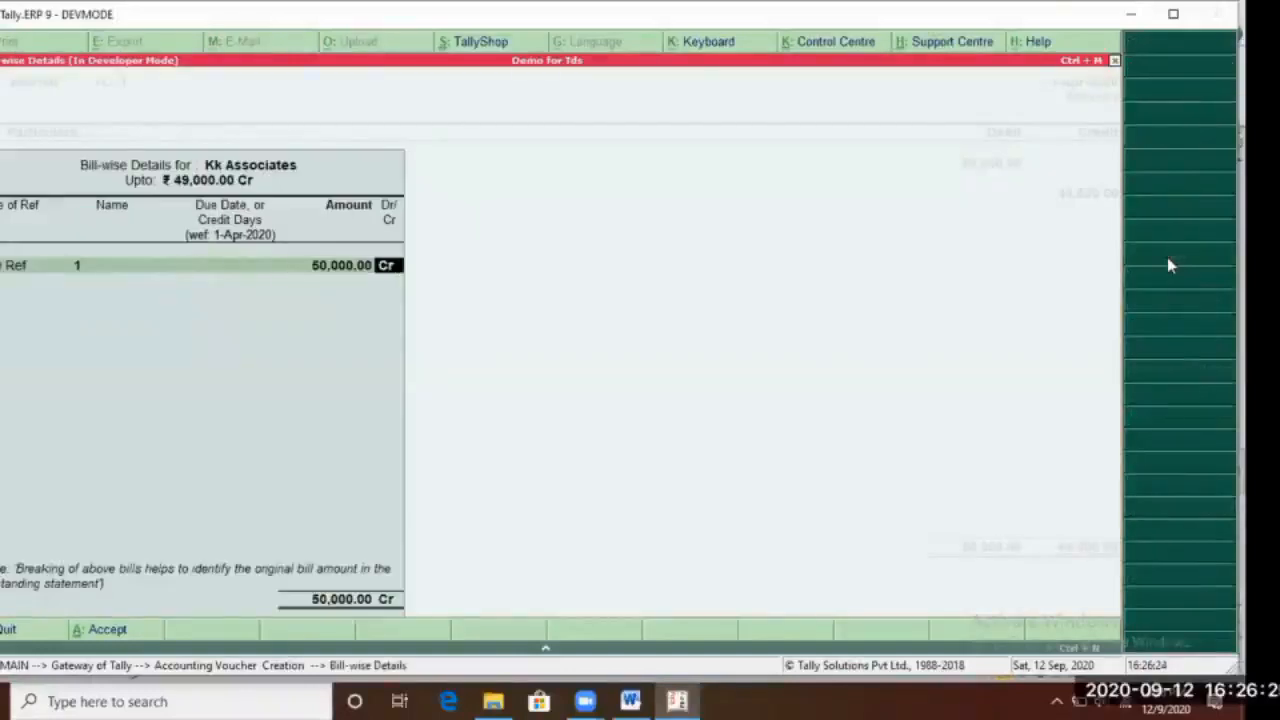
key("Return")
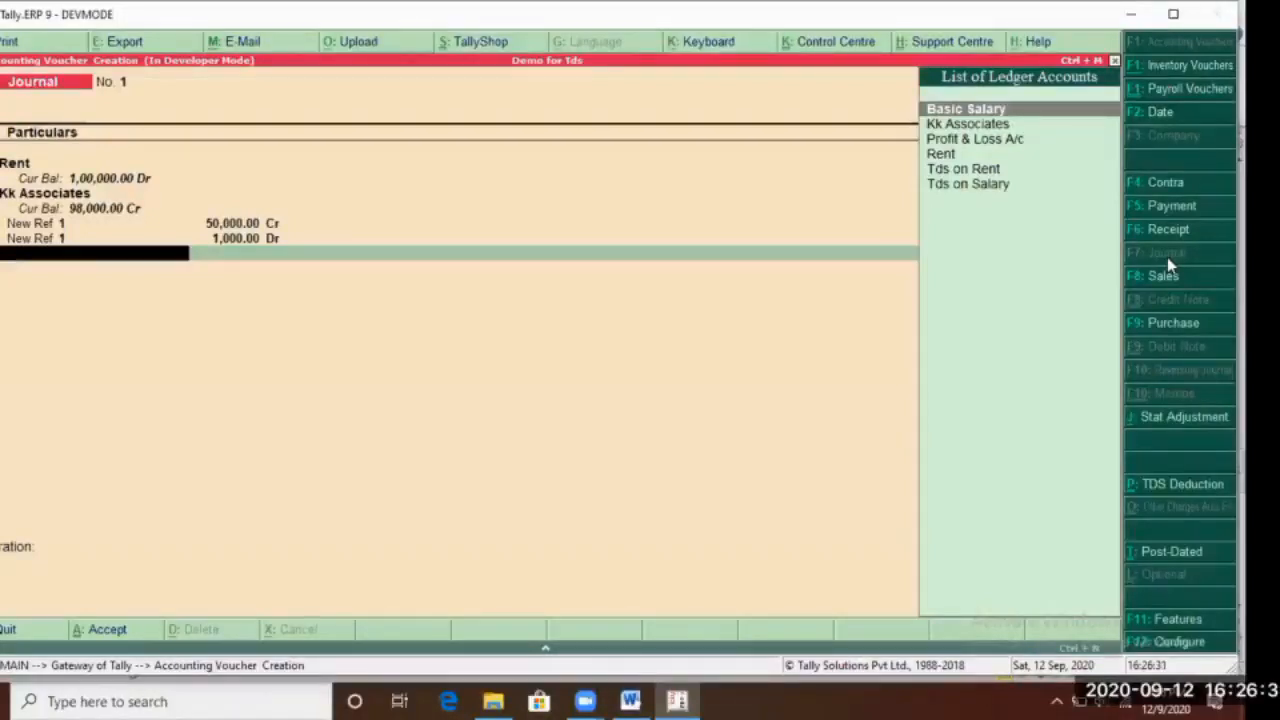
Credit Tds on Rent with 1,000.00, save the journal voucher without narration and leave voucher entry
key("Down")
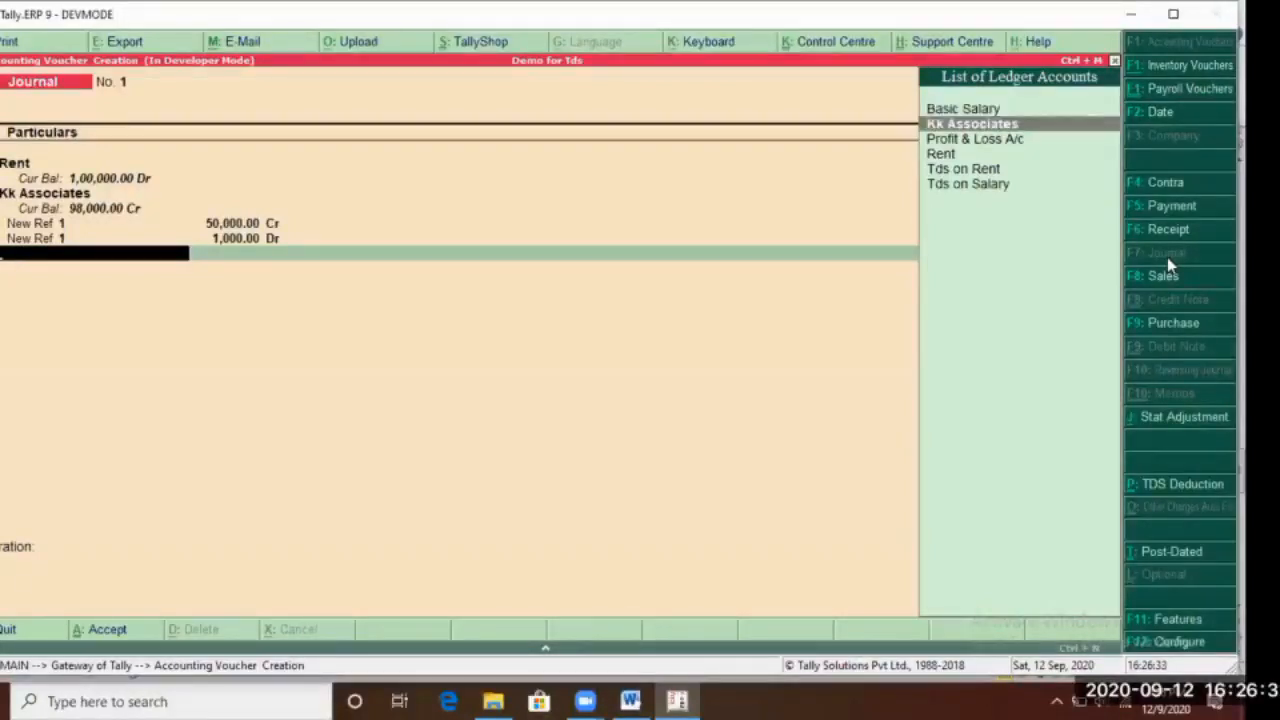
key("Down")
key("Down")
key("Down")
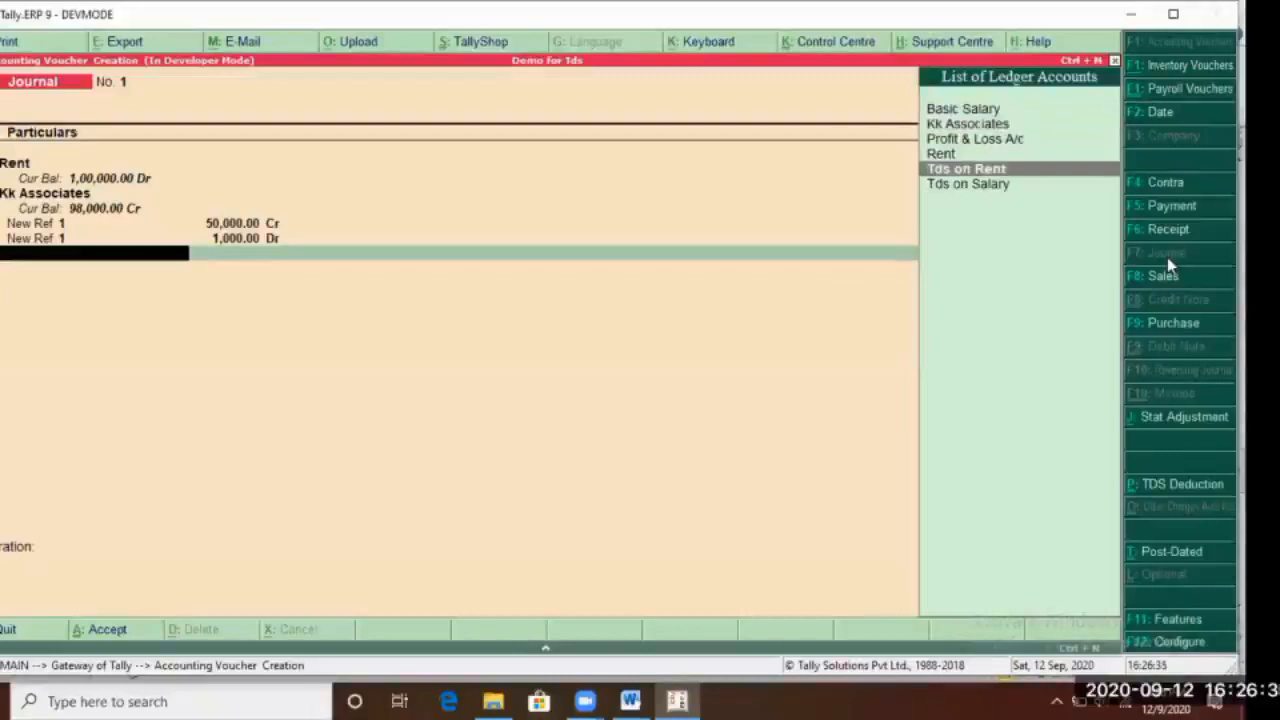
key("Return")
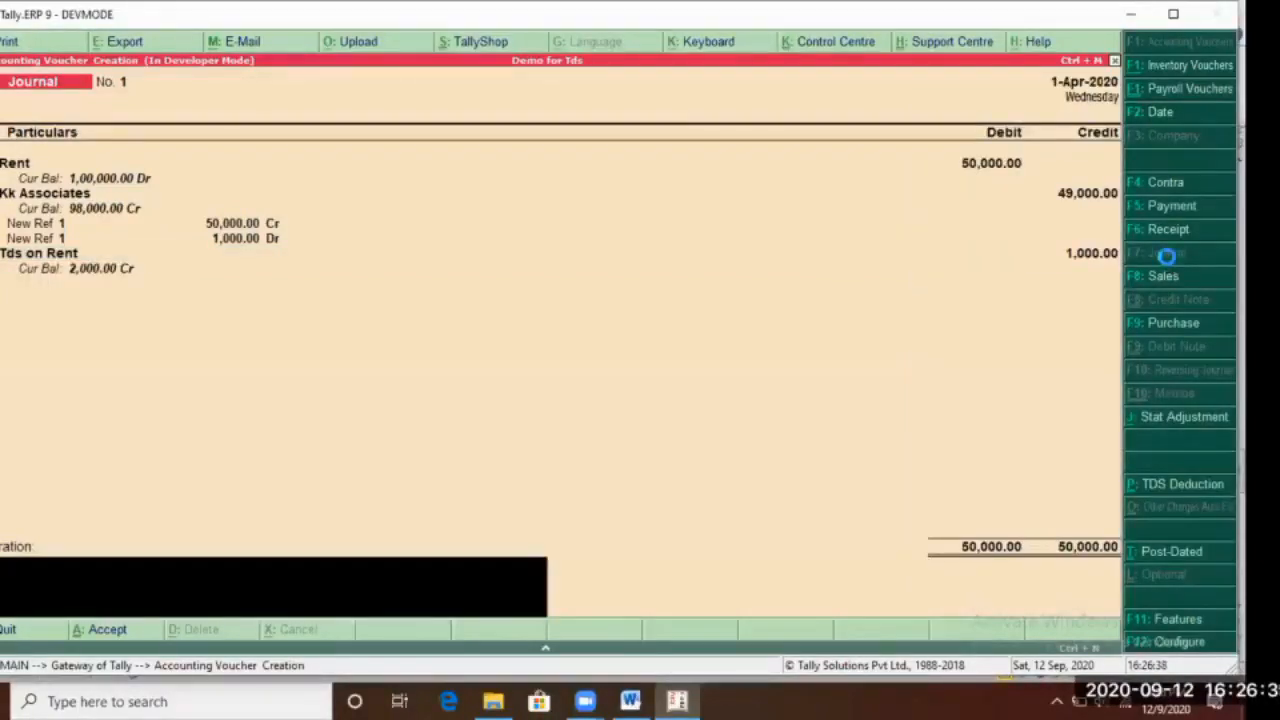
key("Return")
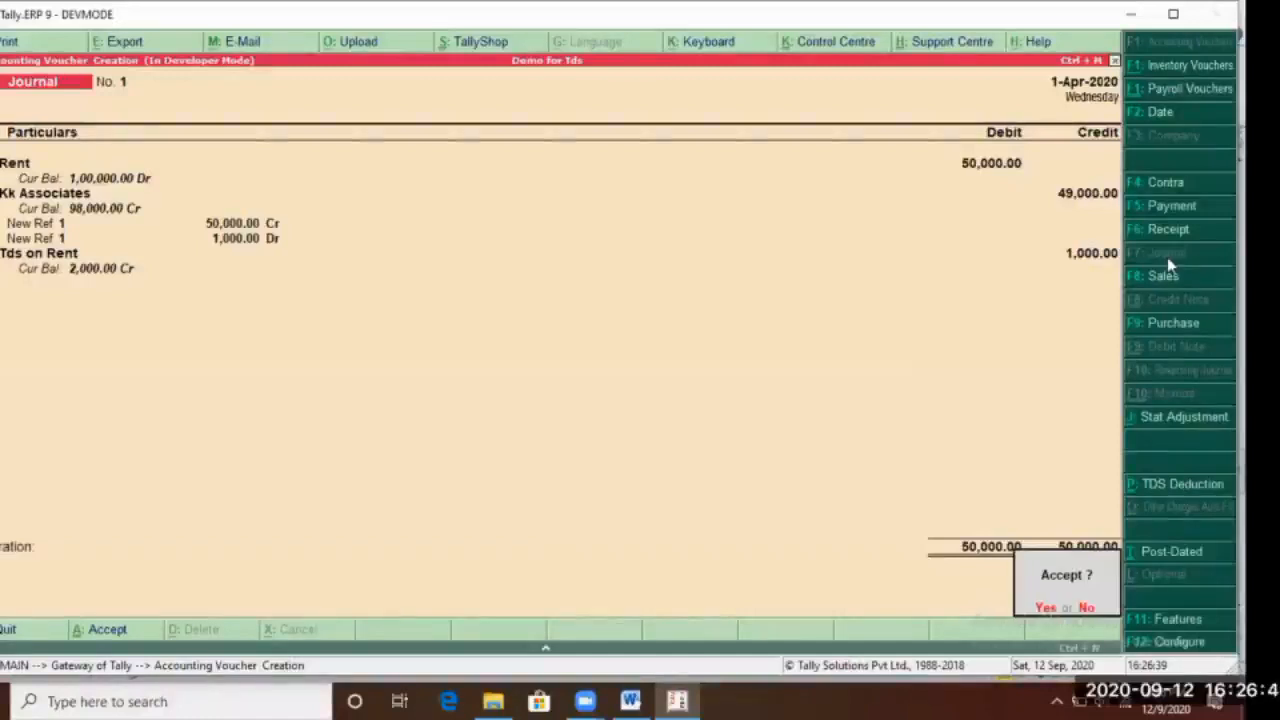
key("Return")
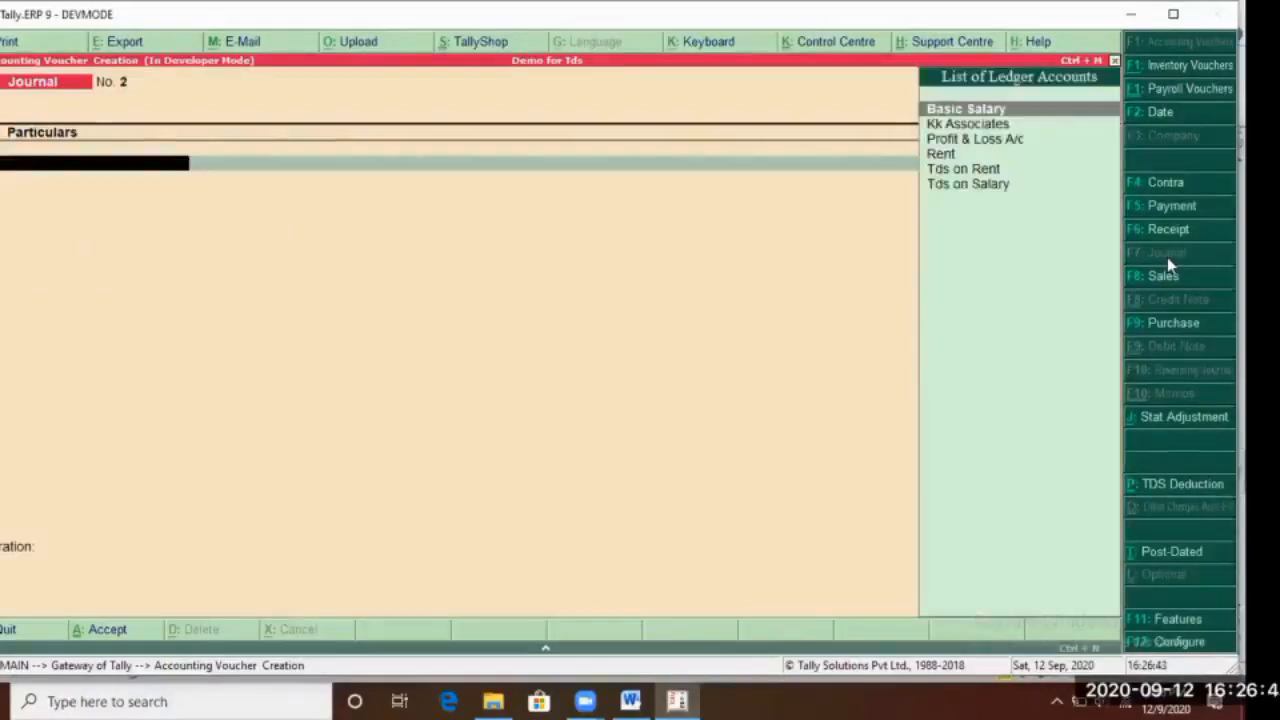
key("Escape")
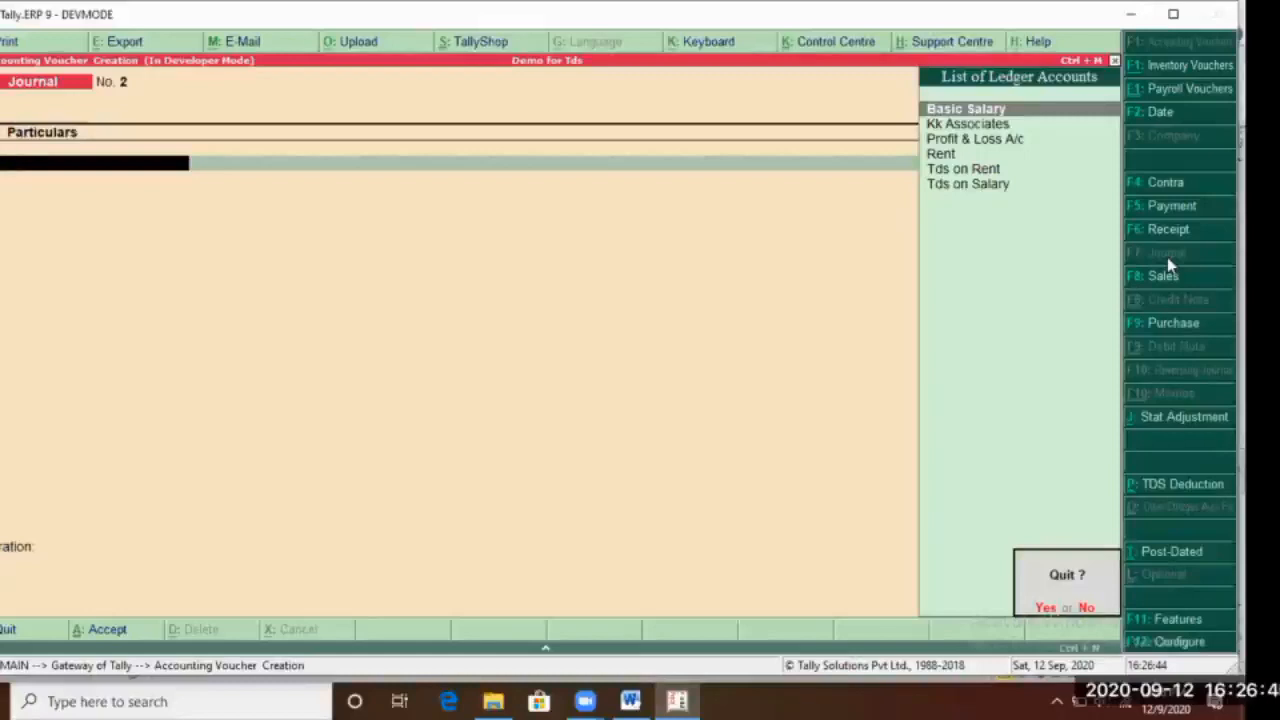
key("Return")
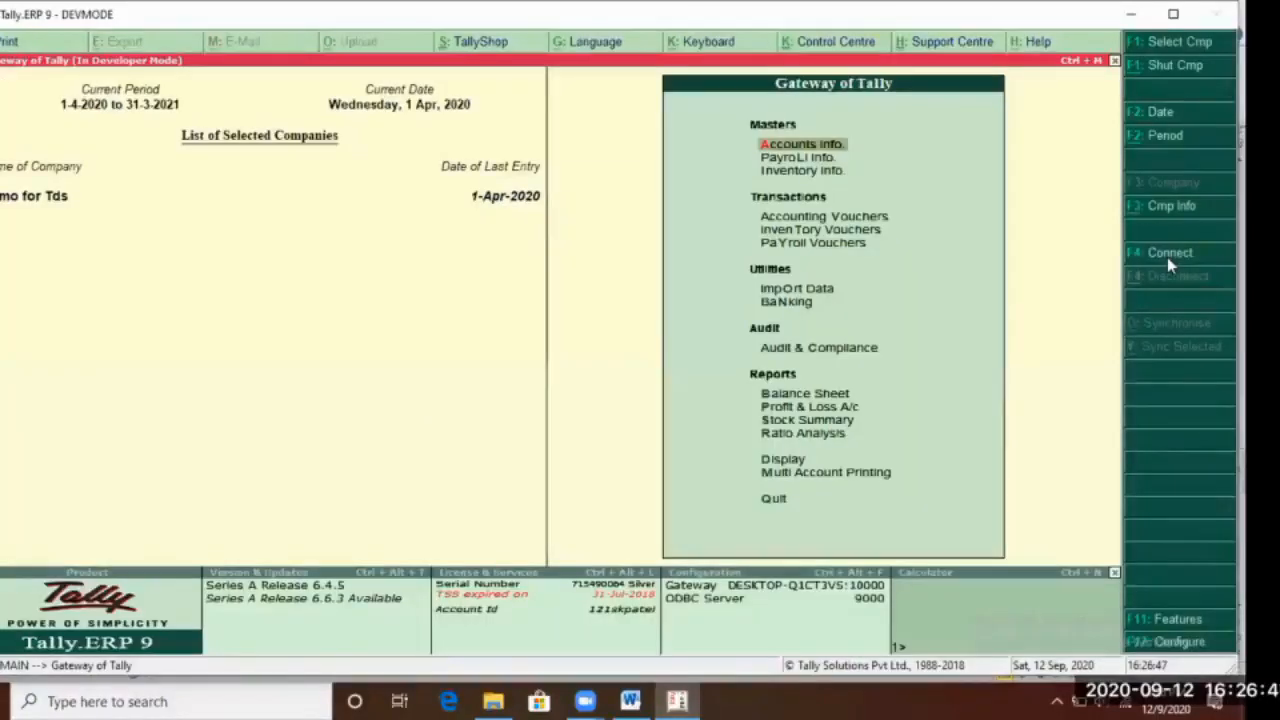
Start a payment voucher in Accounting Vouchers with Hdfc Bank as the paying account
key("Down")
key("Down")
key("Down")
key("Down")
key("Down")
key("Down")
key("Down")
key("Down")
key("Down")
key("Down")
key("Down")
key("Down")
key("Down")
key("Up")
key("Up")
key("Up")
key("Up")
key("Up")
key("Up")
key("Up")
key("Up")
key("Up")
key("Up")
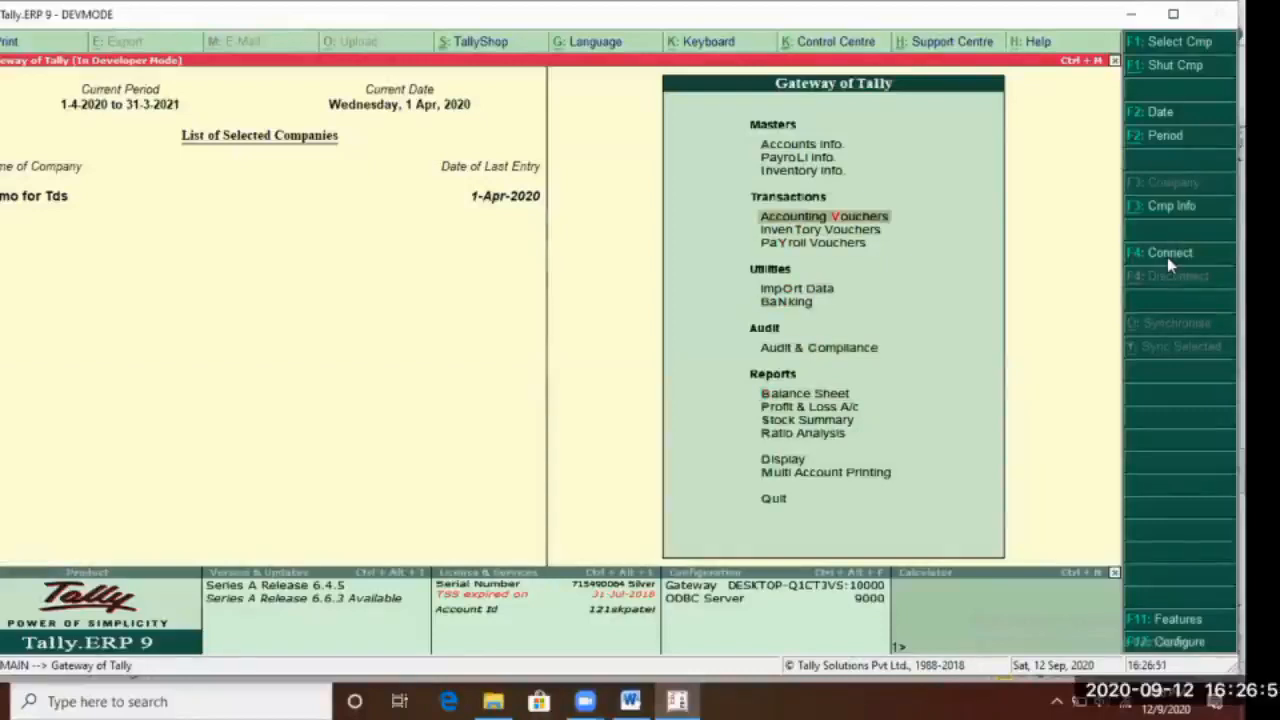
key("Return")
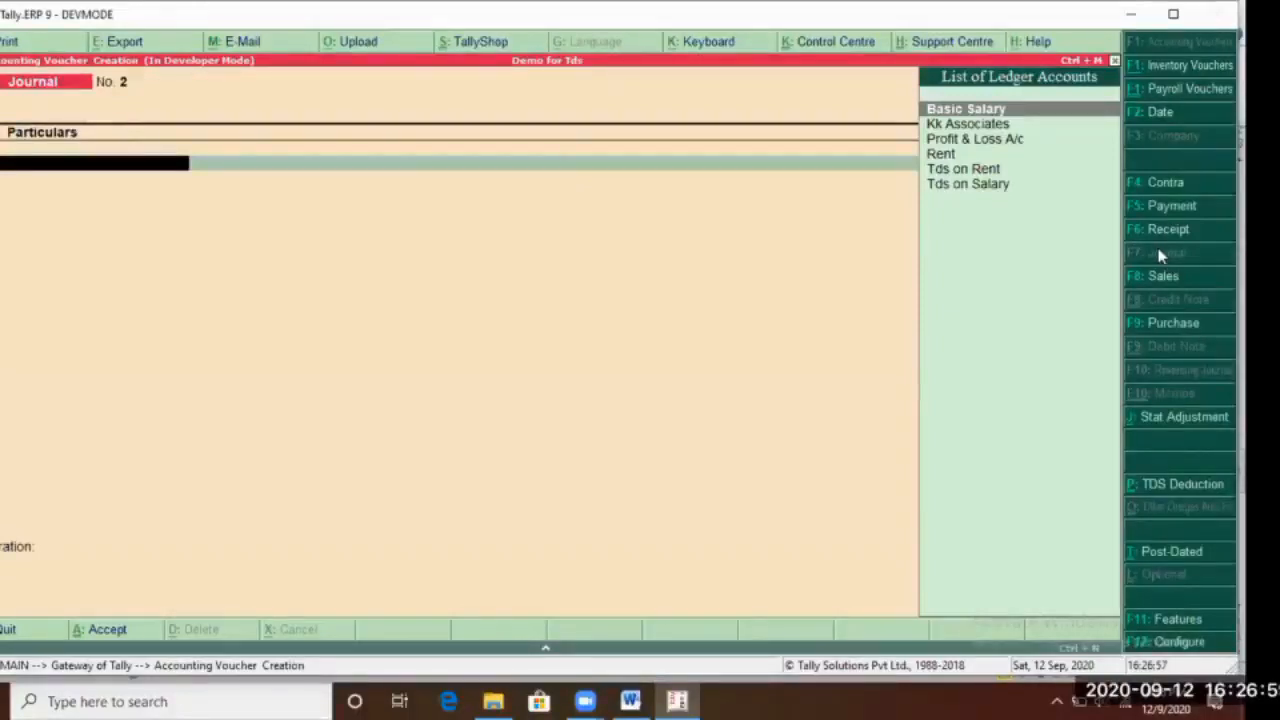
left_click(1176, 214)
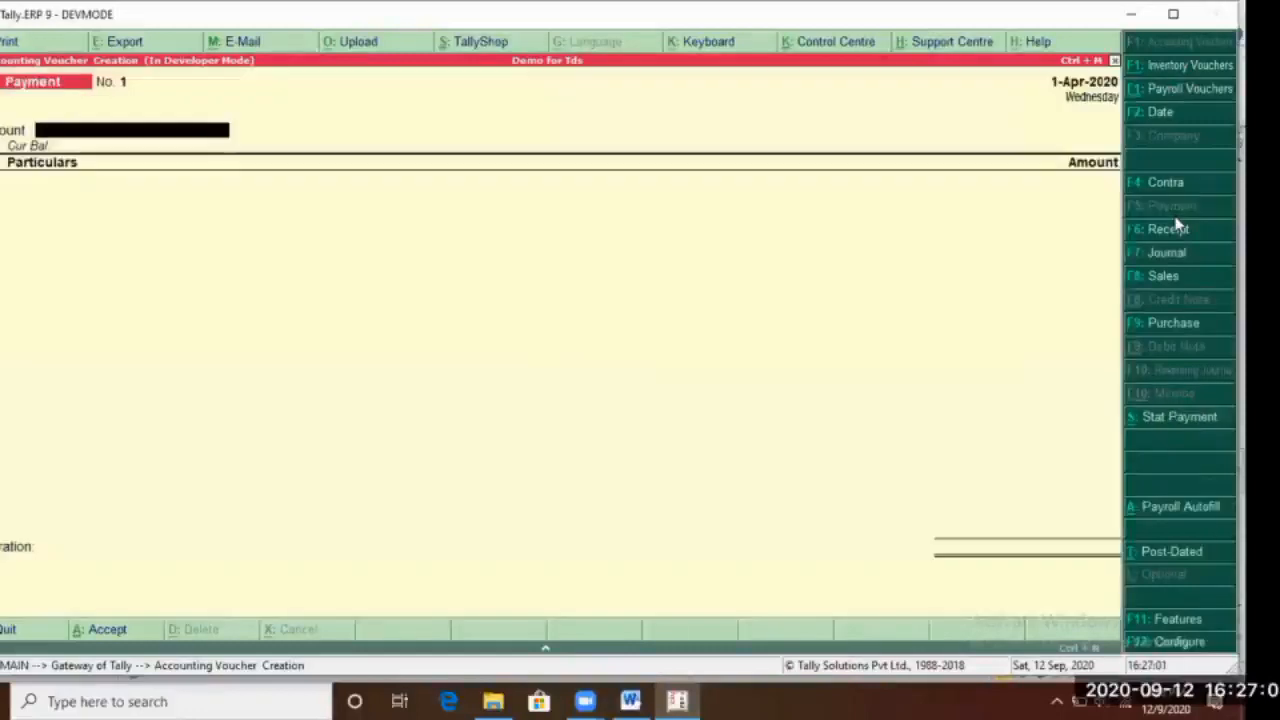
key("Down")
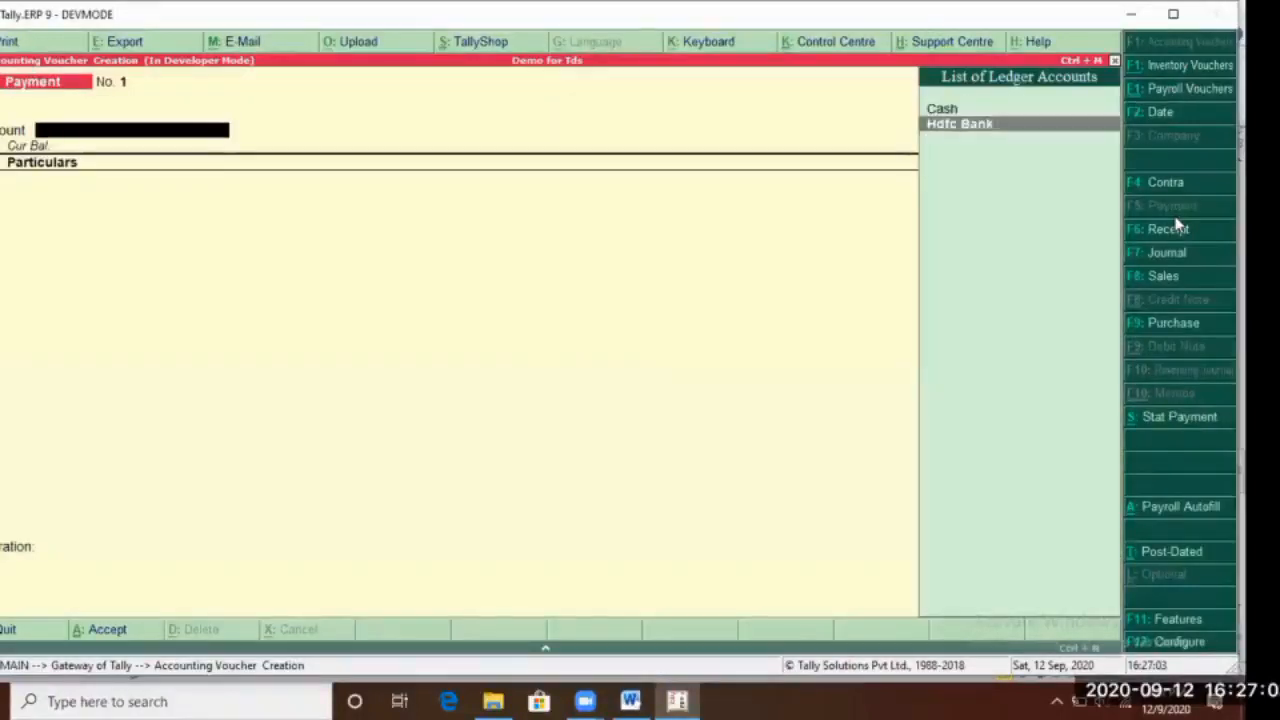
key("Return")
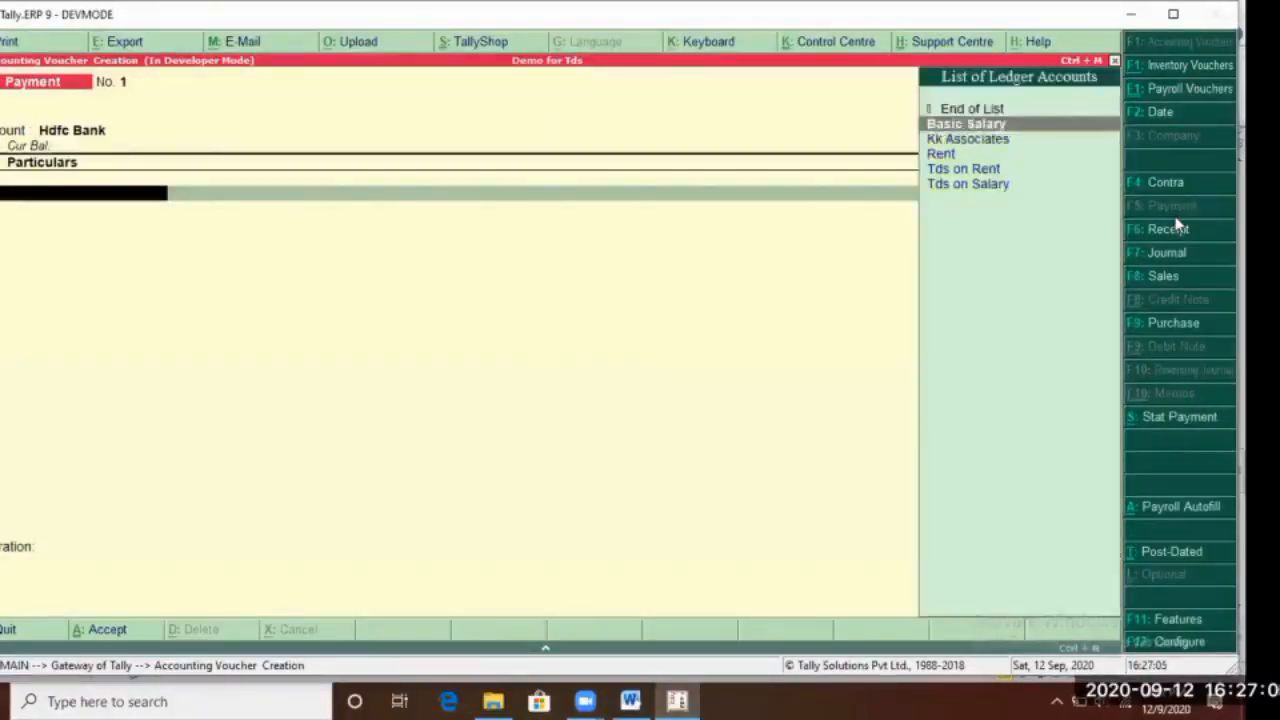
Add Kk Associates to the payment particulars with an amount of 100000
key("Return")
type("1")
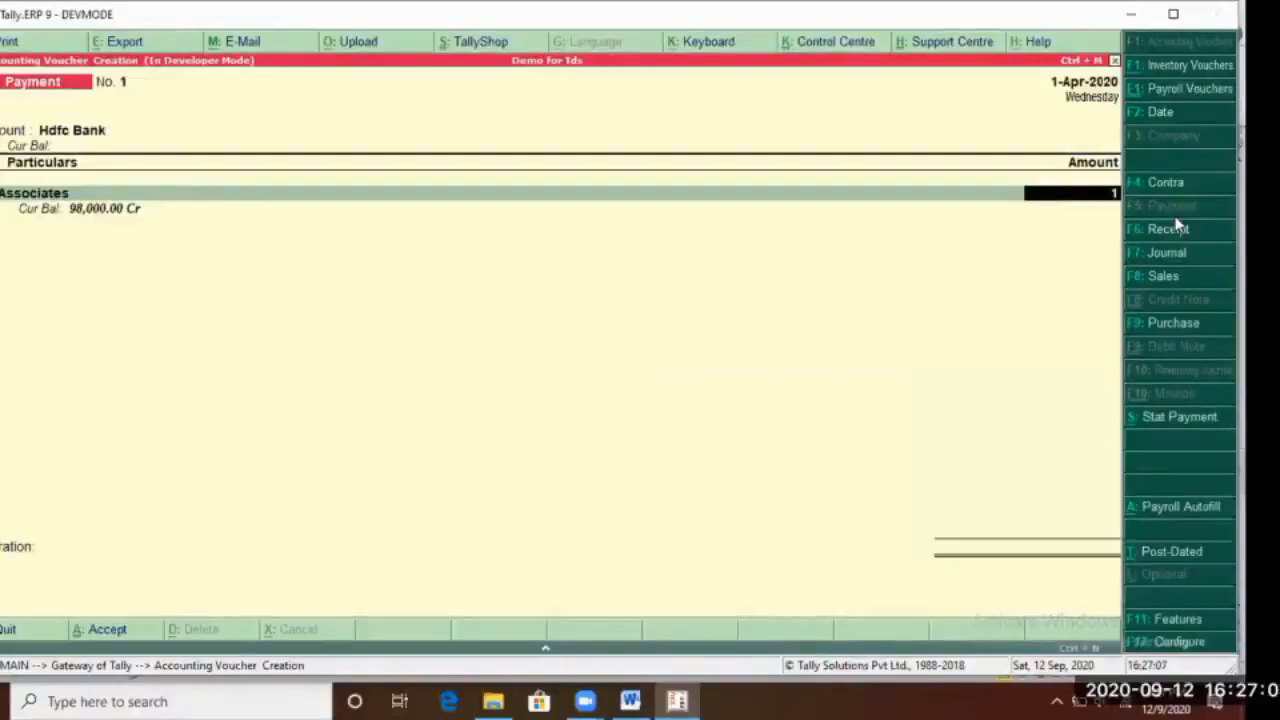
type(",00,000")
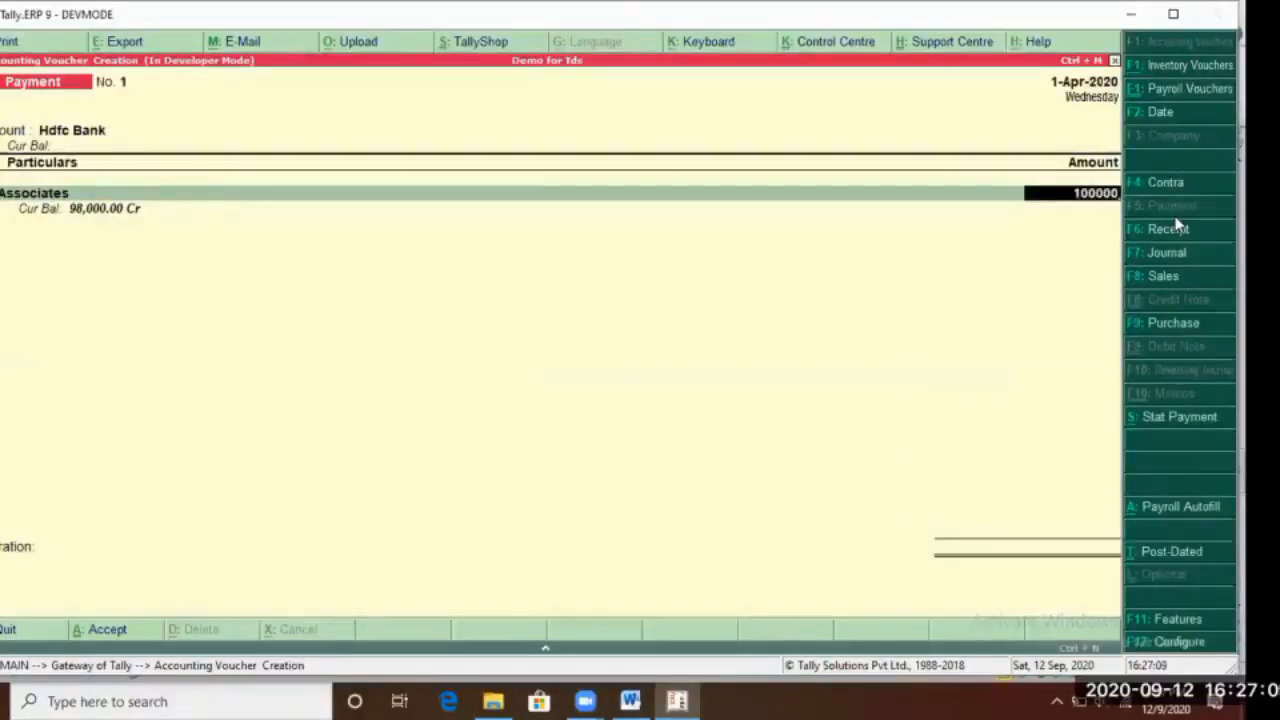
key("Return")
key("Return")
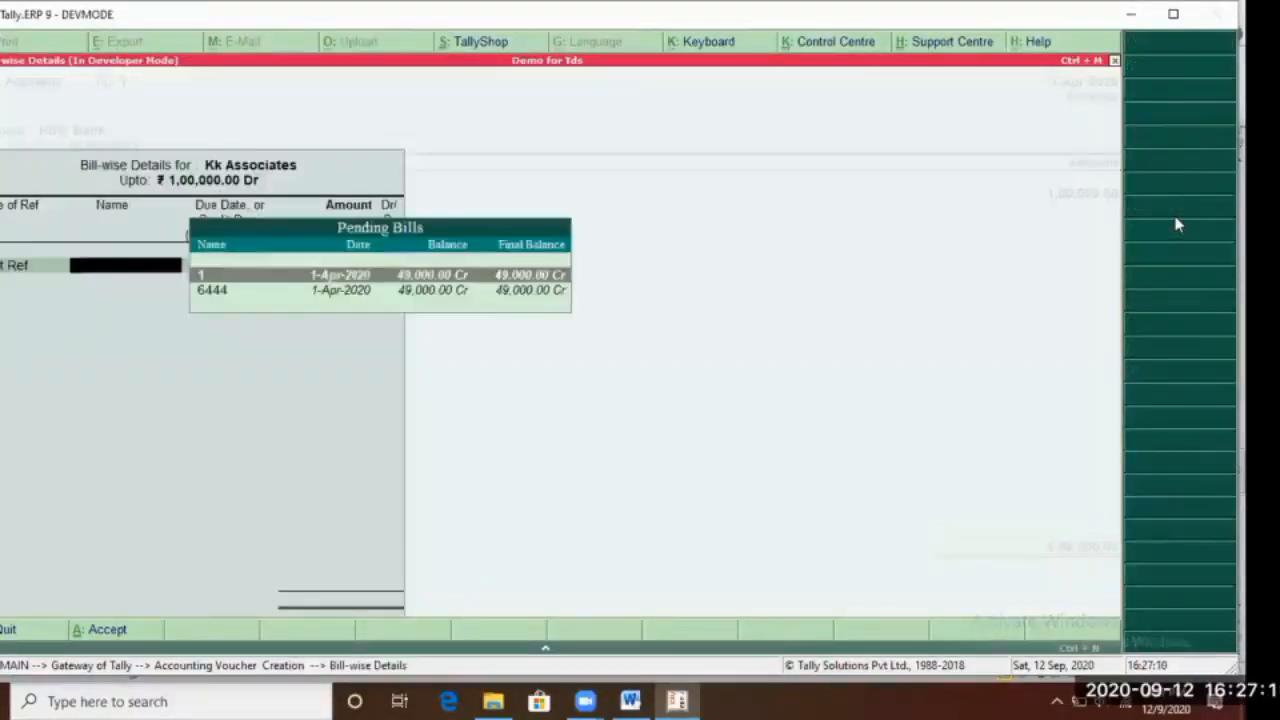
Allocate the Kk Associates payment as Advance 1 for 1,00,000.00 Dr
key("BackSpace")
key("Up")
key("Down")
key("Up")
key("Return")
key("Return")
key("Return")
key("Return")
key("Return")
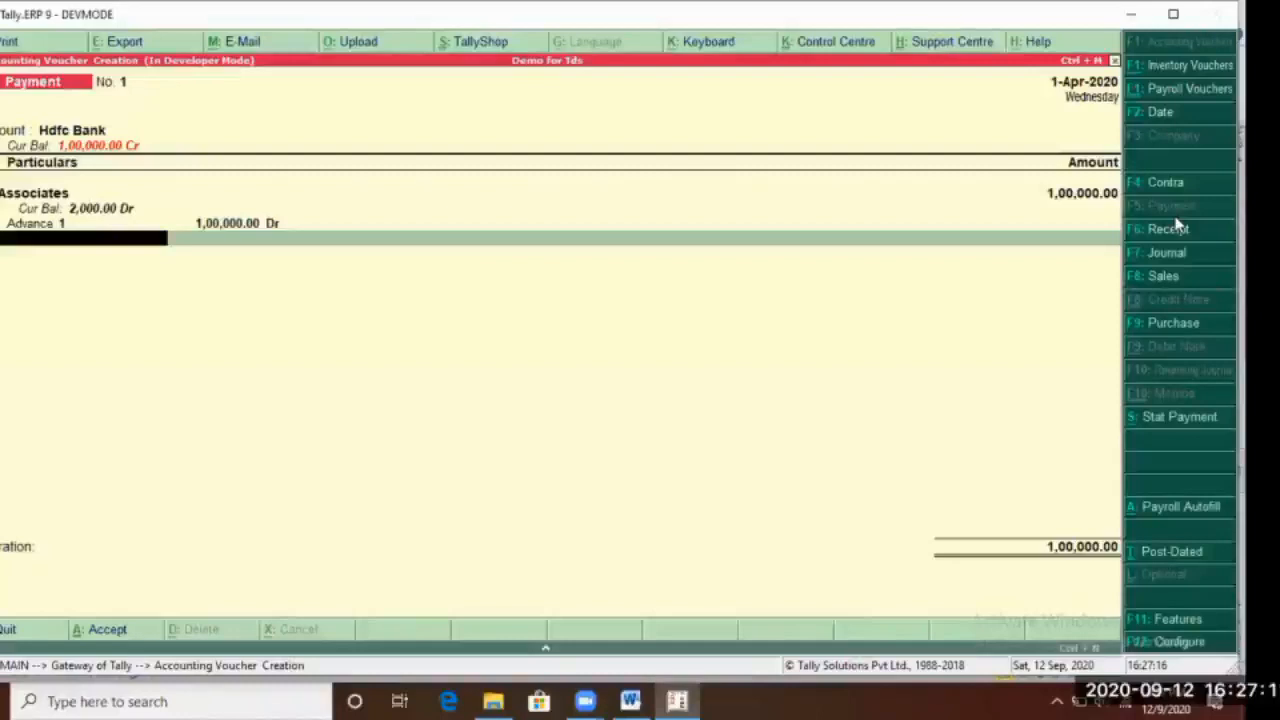
Add the Tds on Rent ledger with its calculated 2,000.00 deduction and finish the payment's ledger entries
type("td")
key("Down")
key("Return")
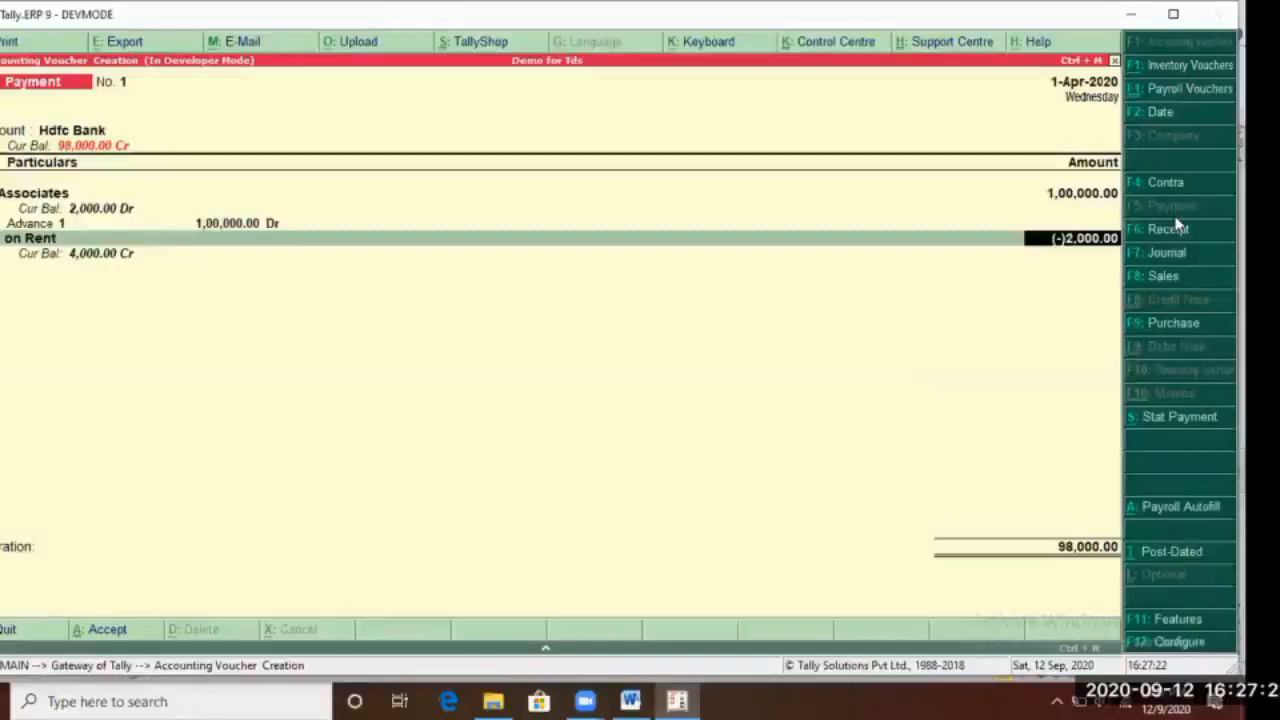
key("Return")
key("Return")
key("Return")
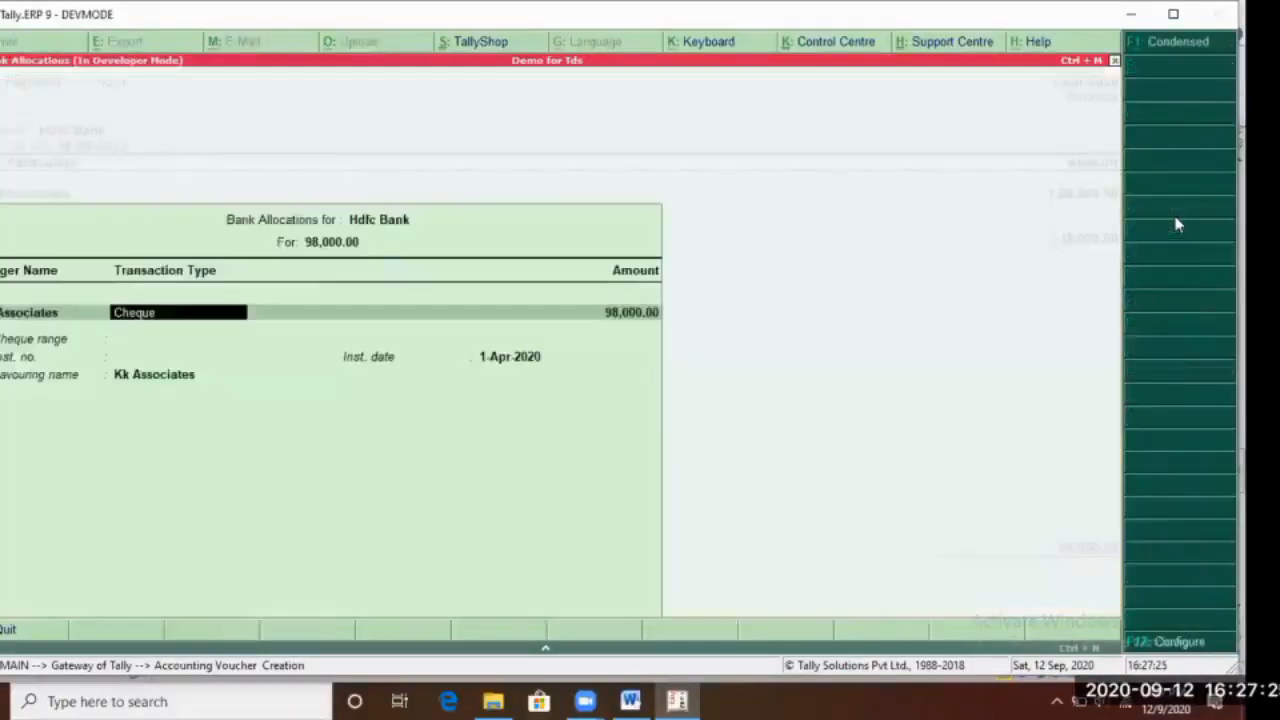
Complete the Hdfc Bank allocation as a cheque with instrument number 123456 favouring Kk Associates, then save the payment voucher and leave voucher entry
key("Return")
key("Return")
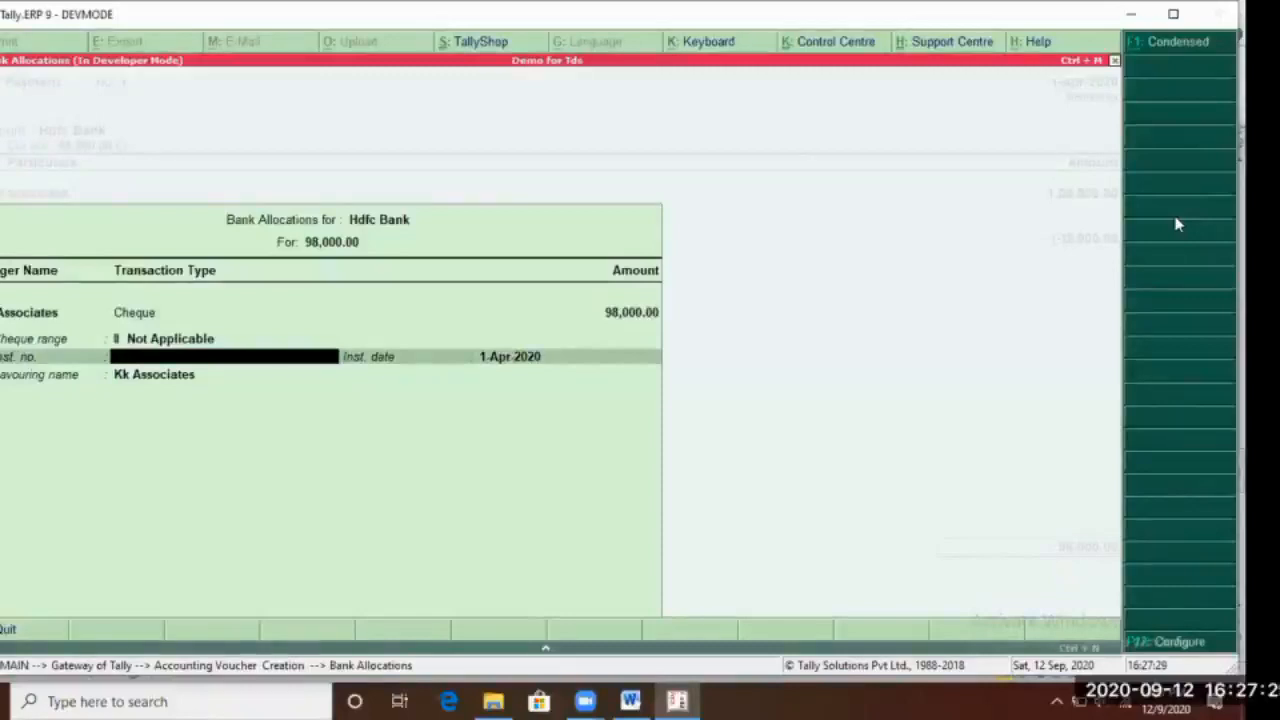
type("123456")
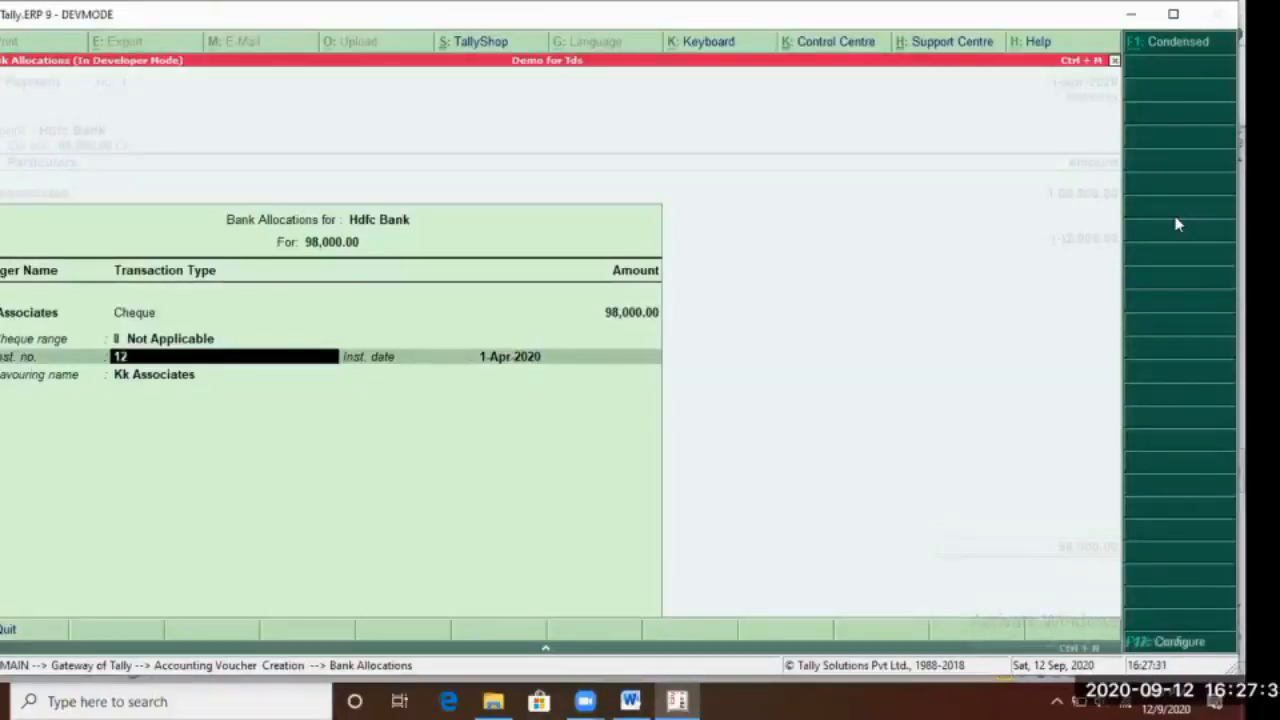
key("Return")
key("Return")
key("Return")
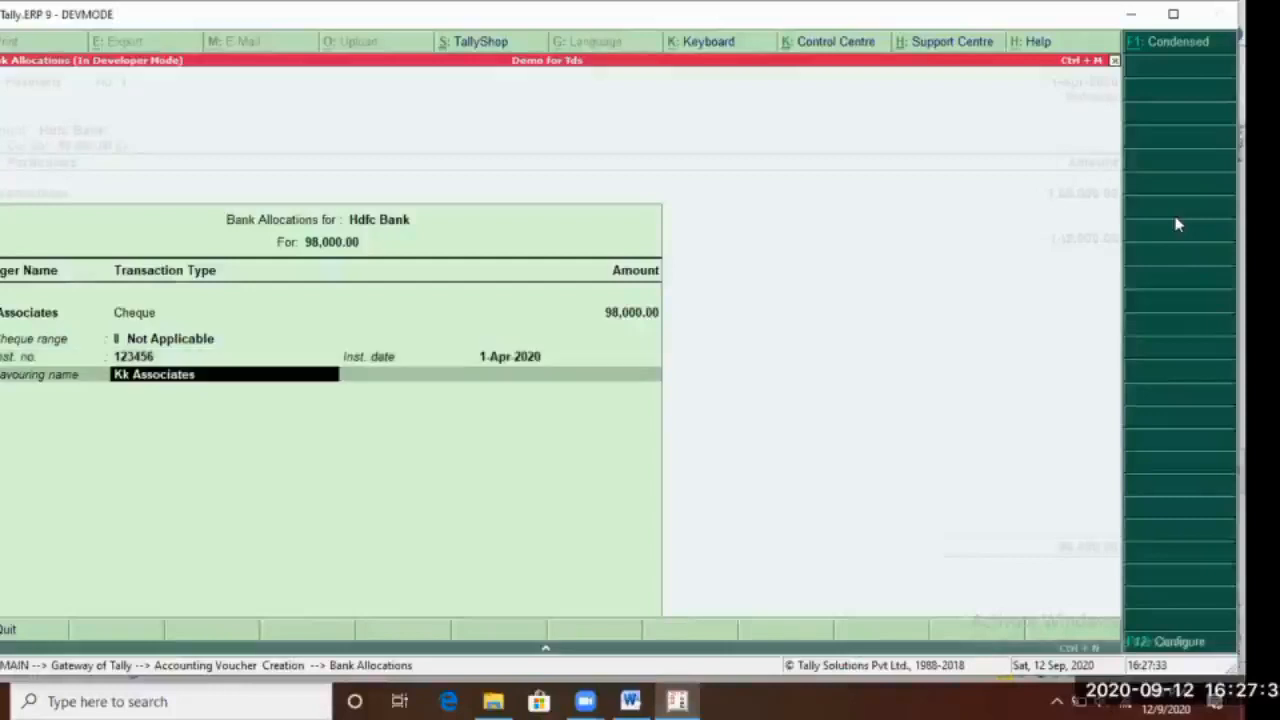
key("Return")
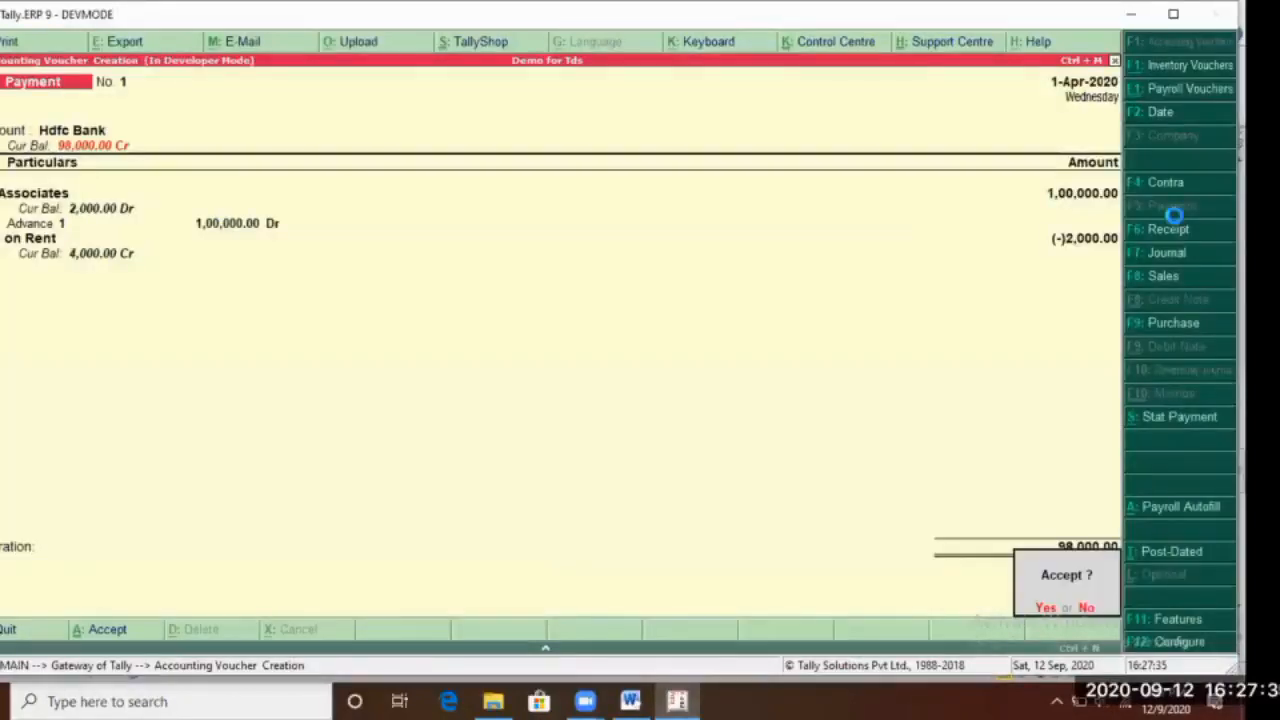
key("Return")
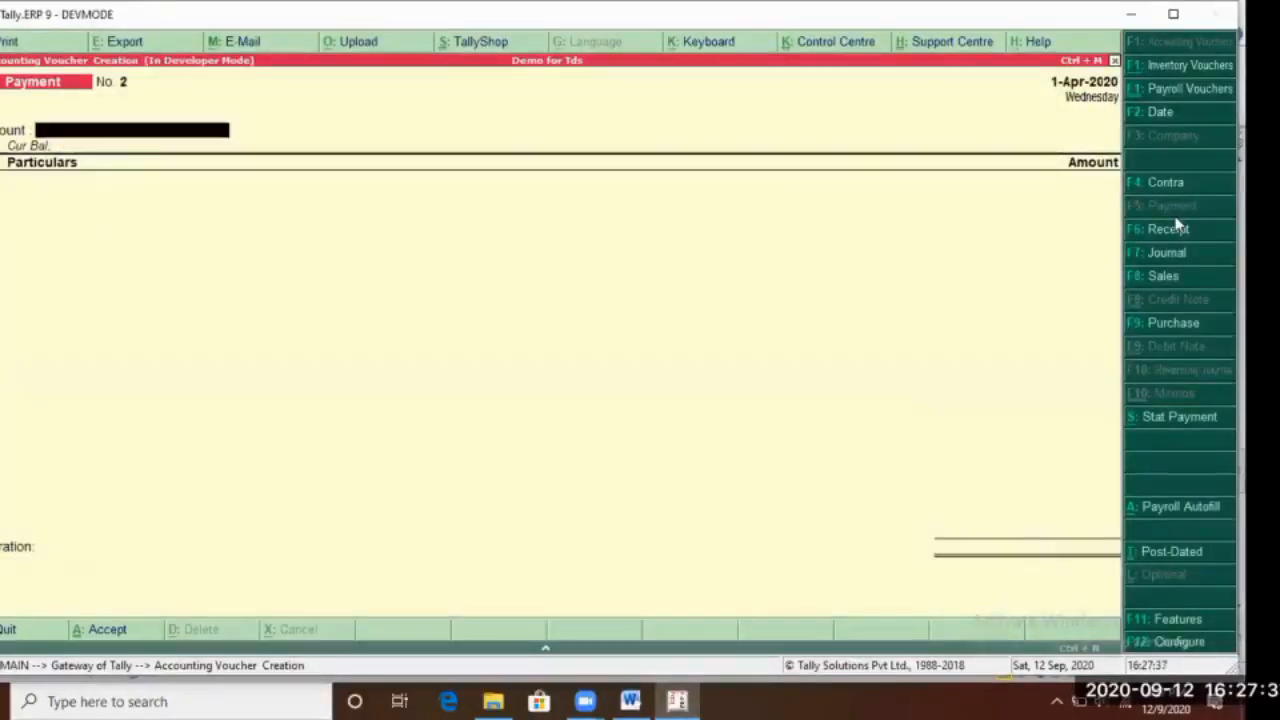
key("Escape")
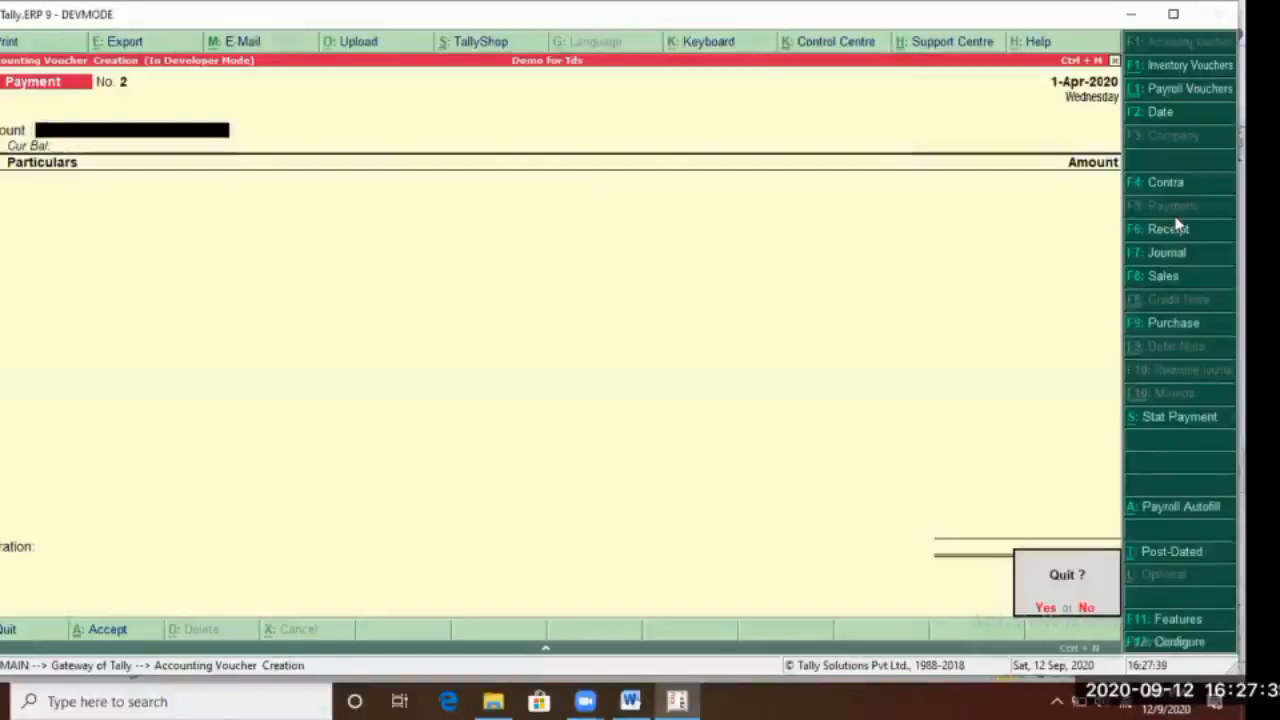
key("Return")
Open the company's display reports from the Gateway of Tally
key("Down")
key("Down")
key("Down")
key("Down")
key("Down")
key("Down")
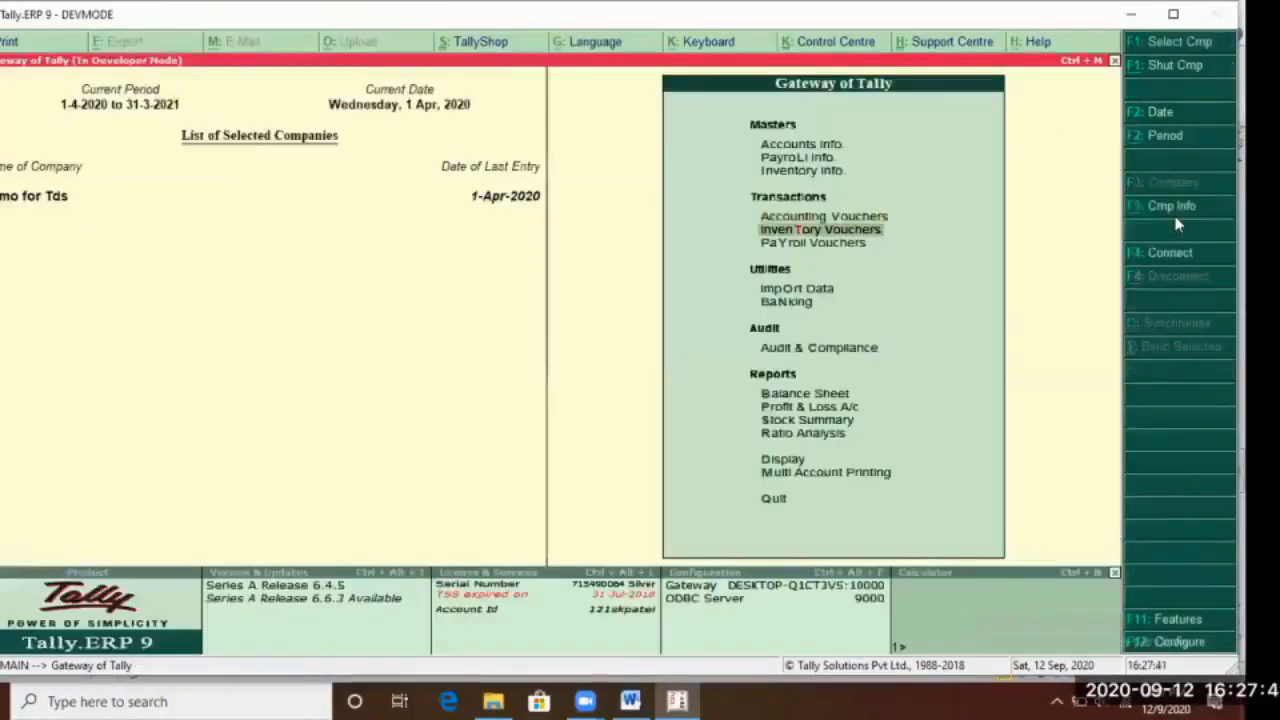
key("Down")
key("Down")
key("Down")
key("Down")
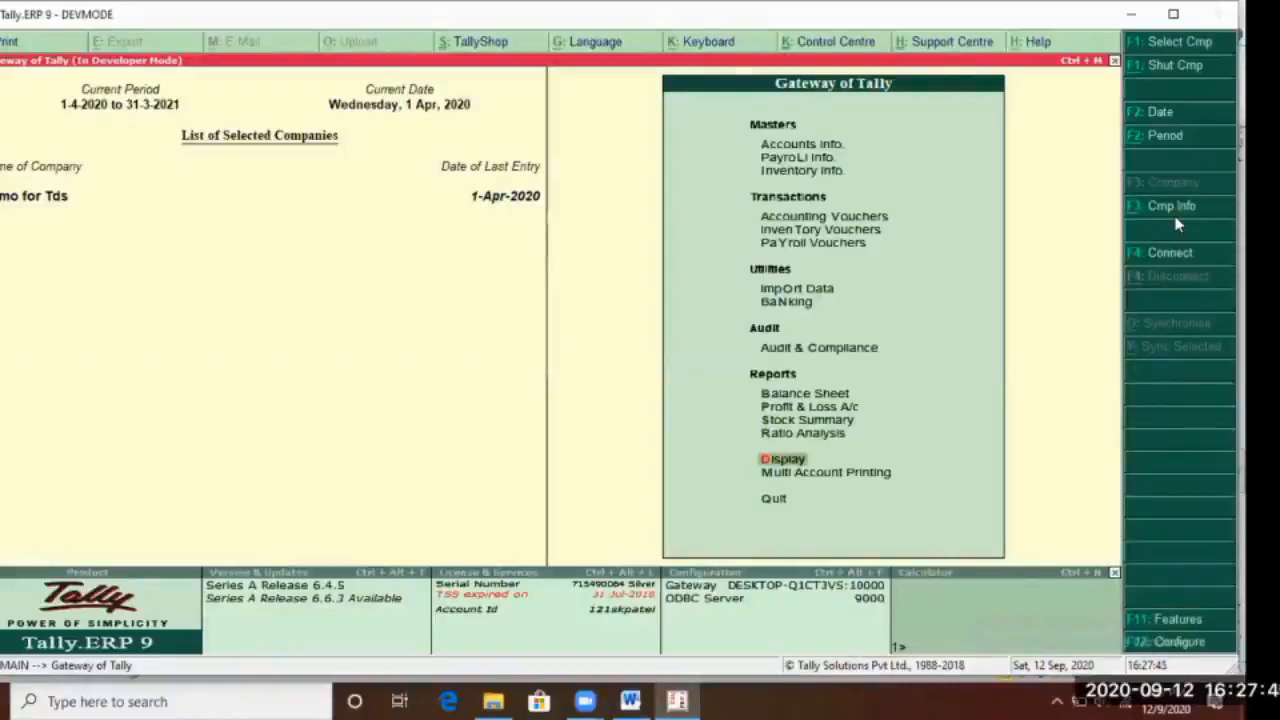
key("Return")
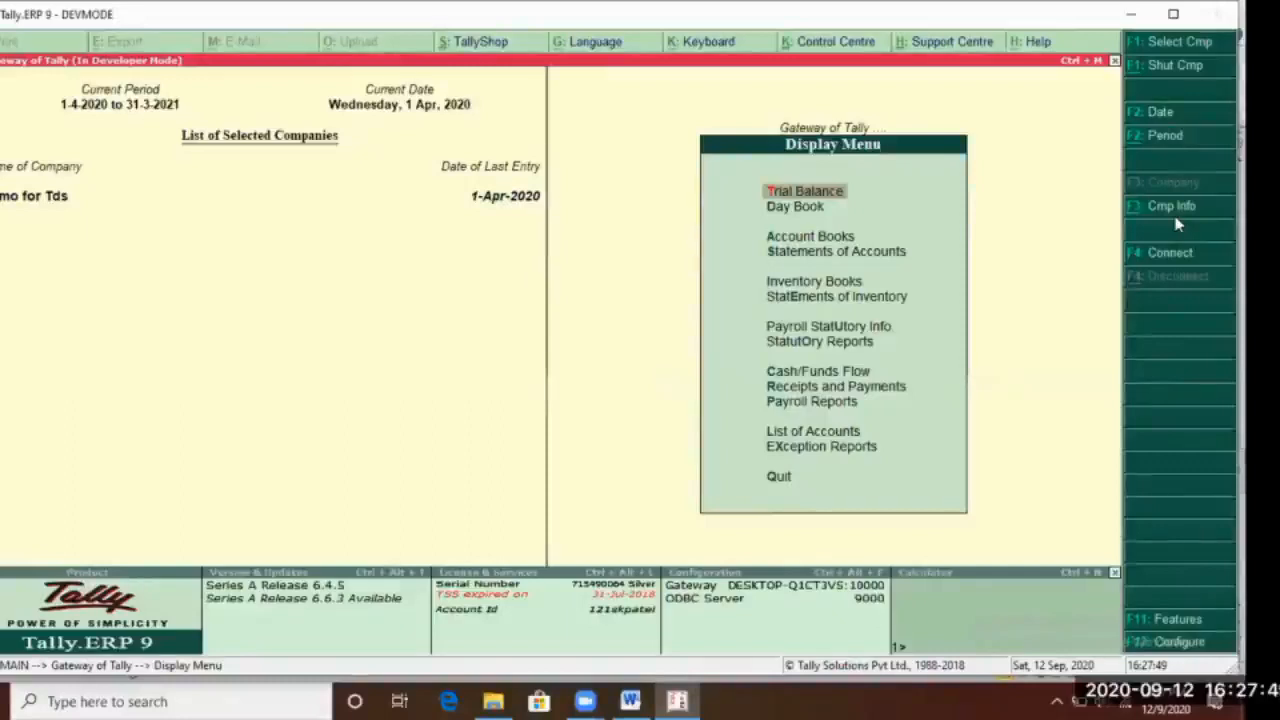
Open the Form 26Q return from the statutory TDS reports
key("Down")
key("Down")
key("Down")
key("Down")
key("Down")
key("Down")
key("Down")
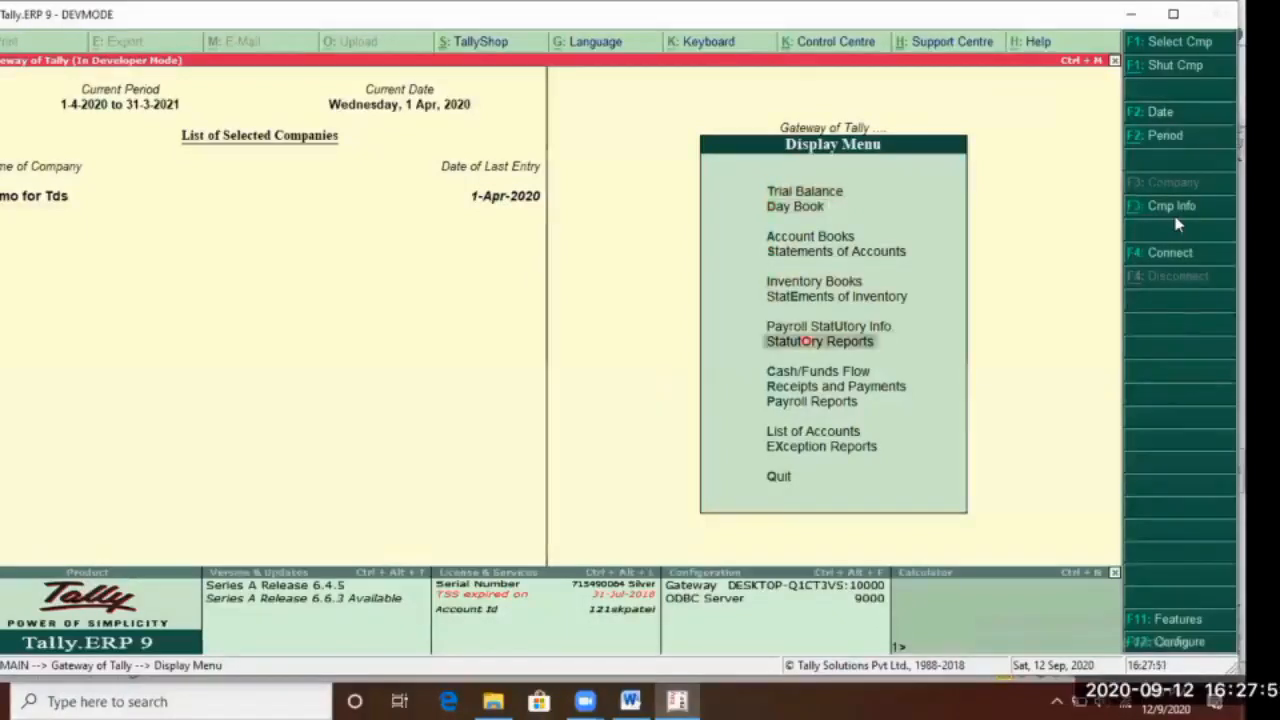
key("Return")
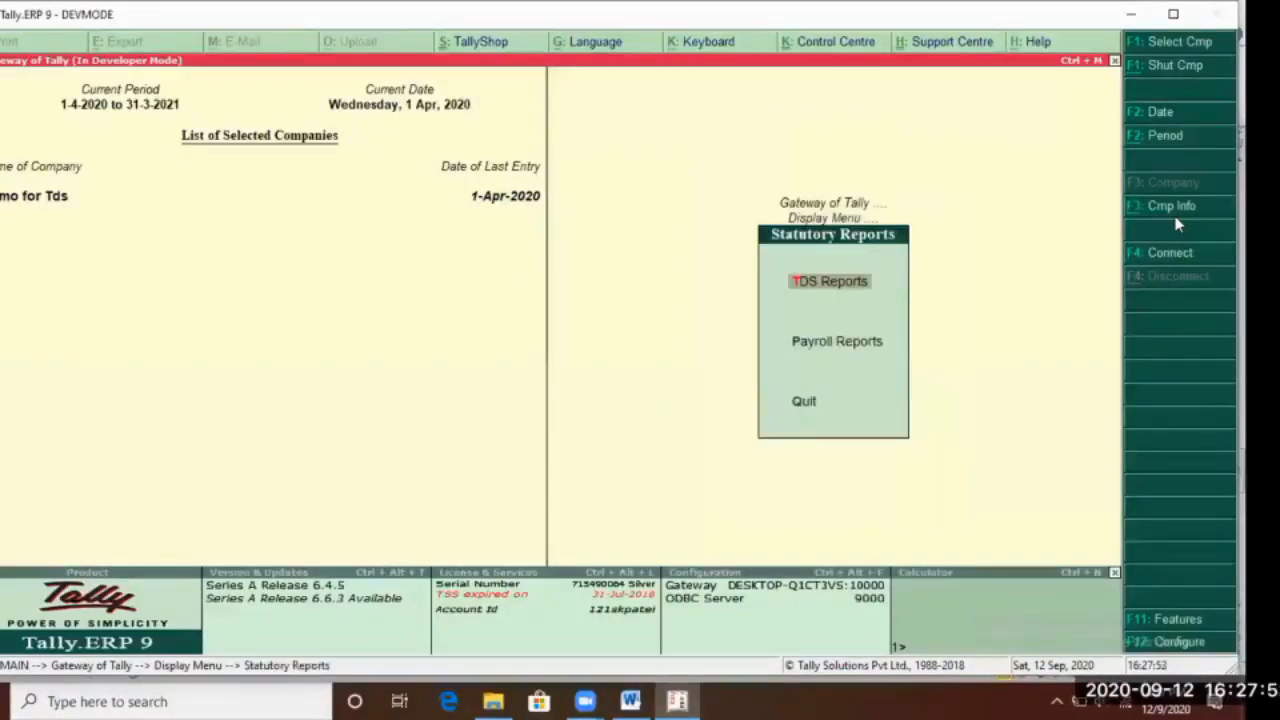
key("Return")
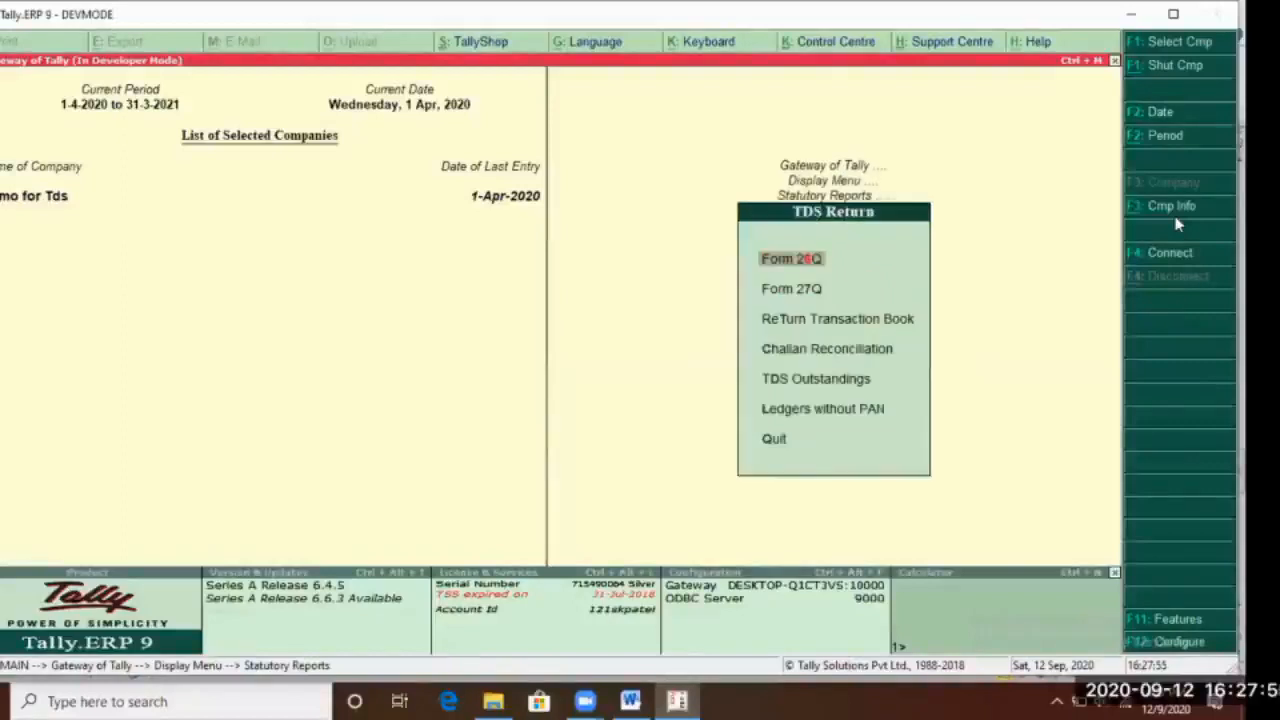
key("Down")
key("Up")
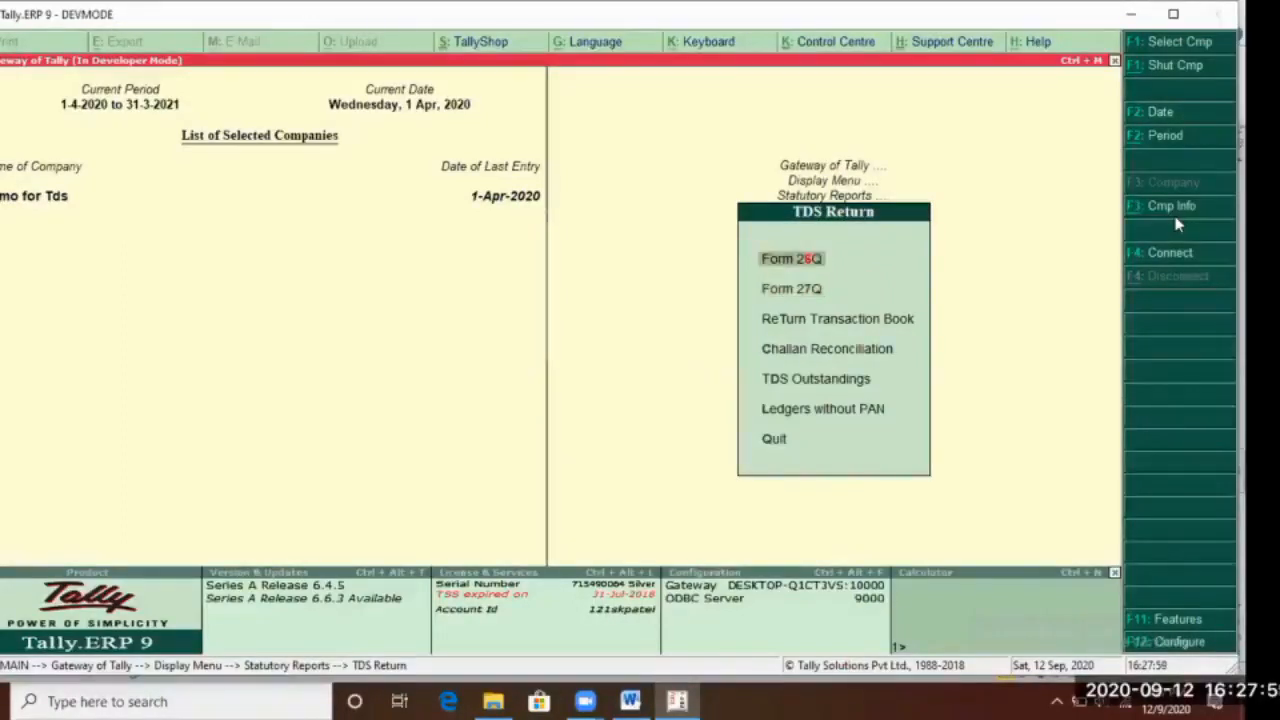
key("Return")
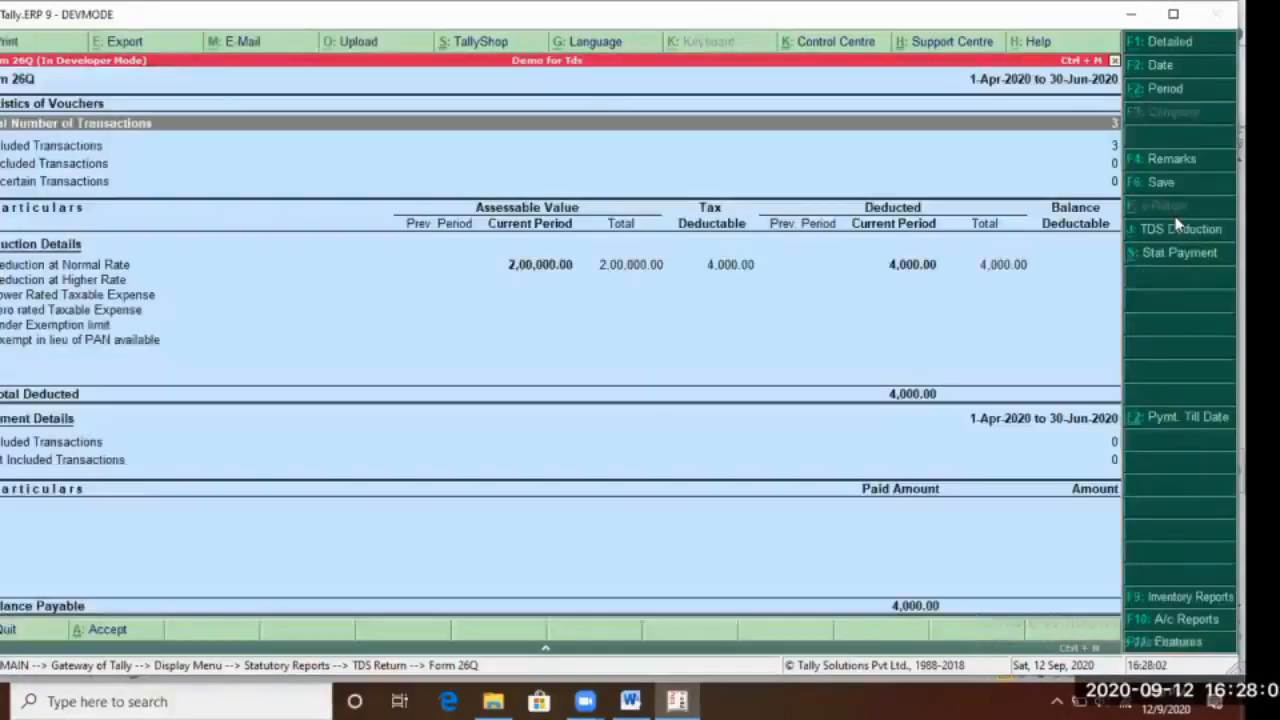
Leave Form 26Q, view the Form 27Q return and return to the list of TDS returns
key("Escape")
key("Down")
key("Return")
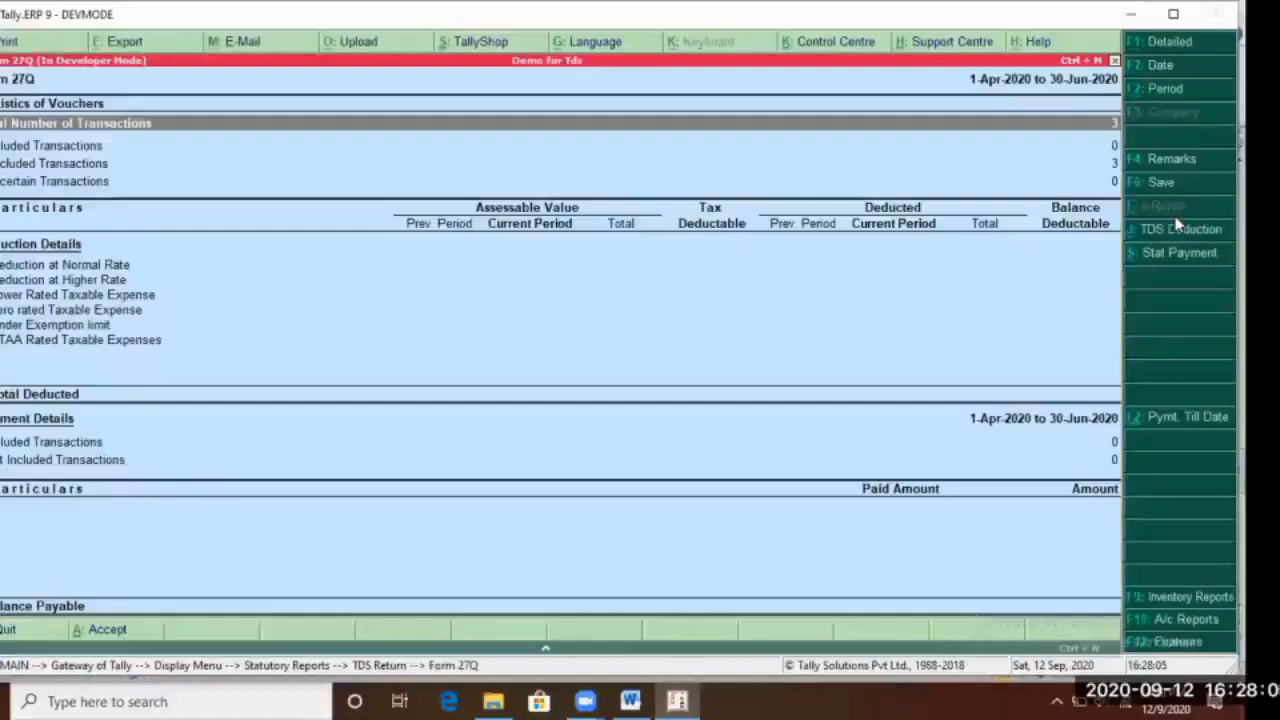
key("Escape")
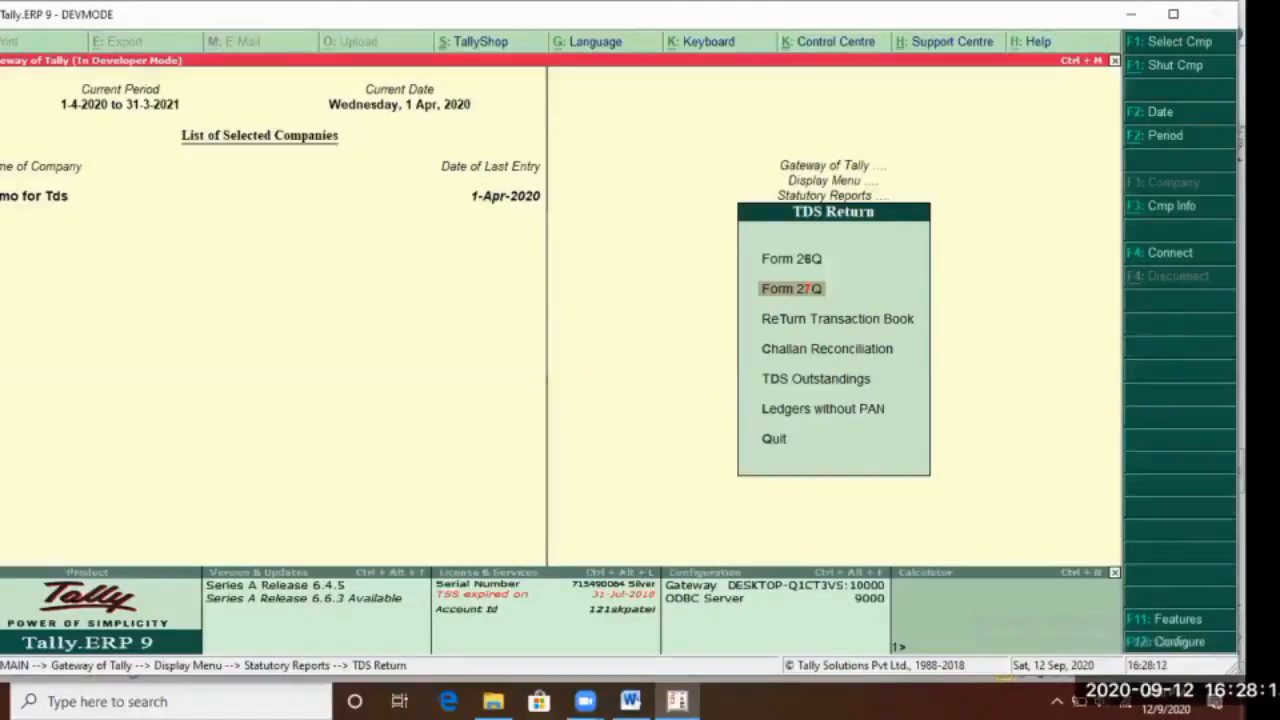
Open the TDS Outstandings report to view pending TDS by nature of payment
key("Down")
key("Down")
key("Down")
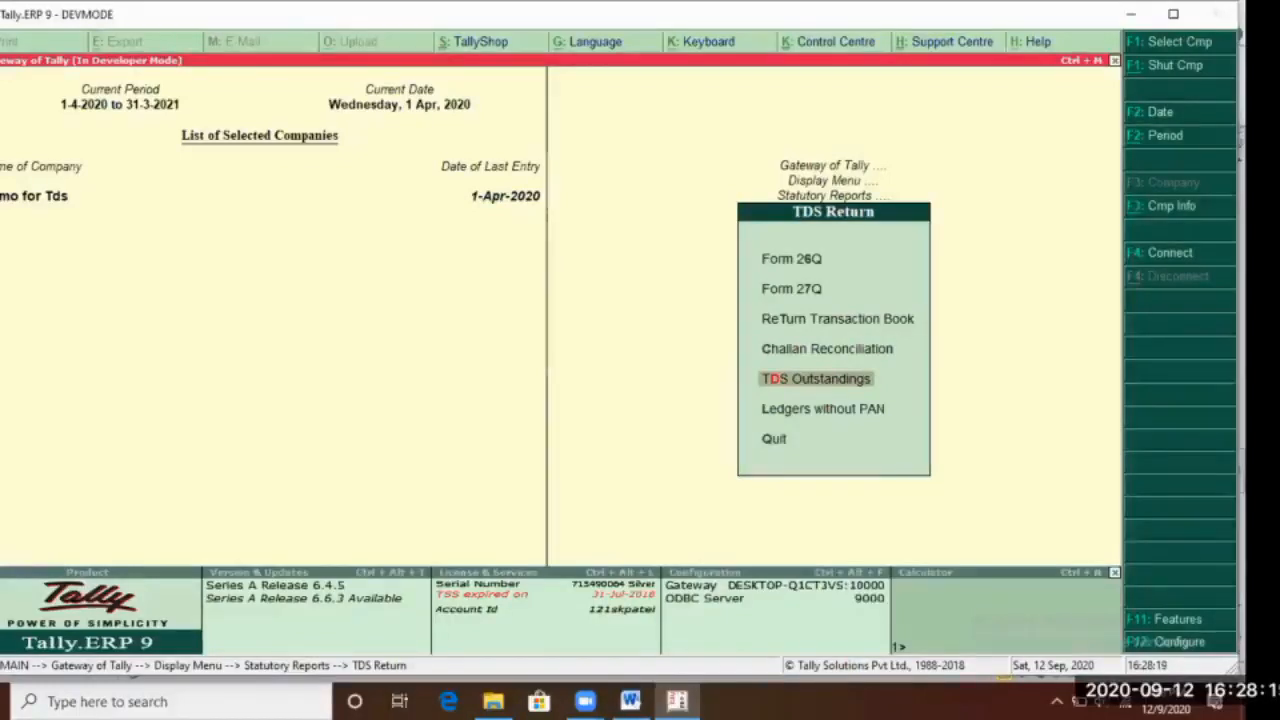
key("Up")
key("Up")
key("Down")
key("Down")
key("Down")
key("Up")
key("Return")
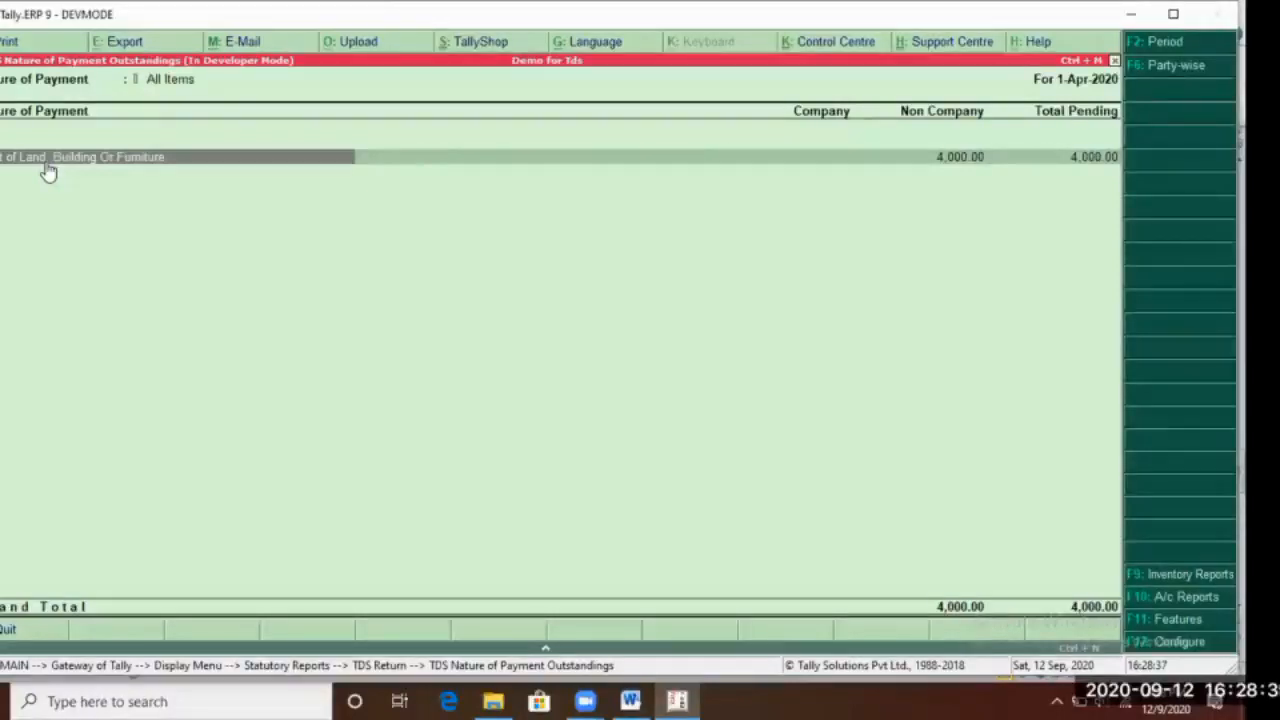
View the TDS outstandings party-wise, check the resident type display options, and close the report without changing them
left_click(1177, 70)
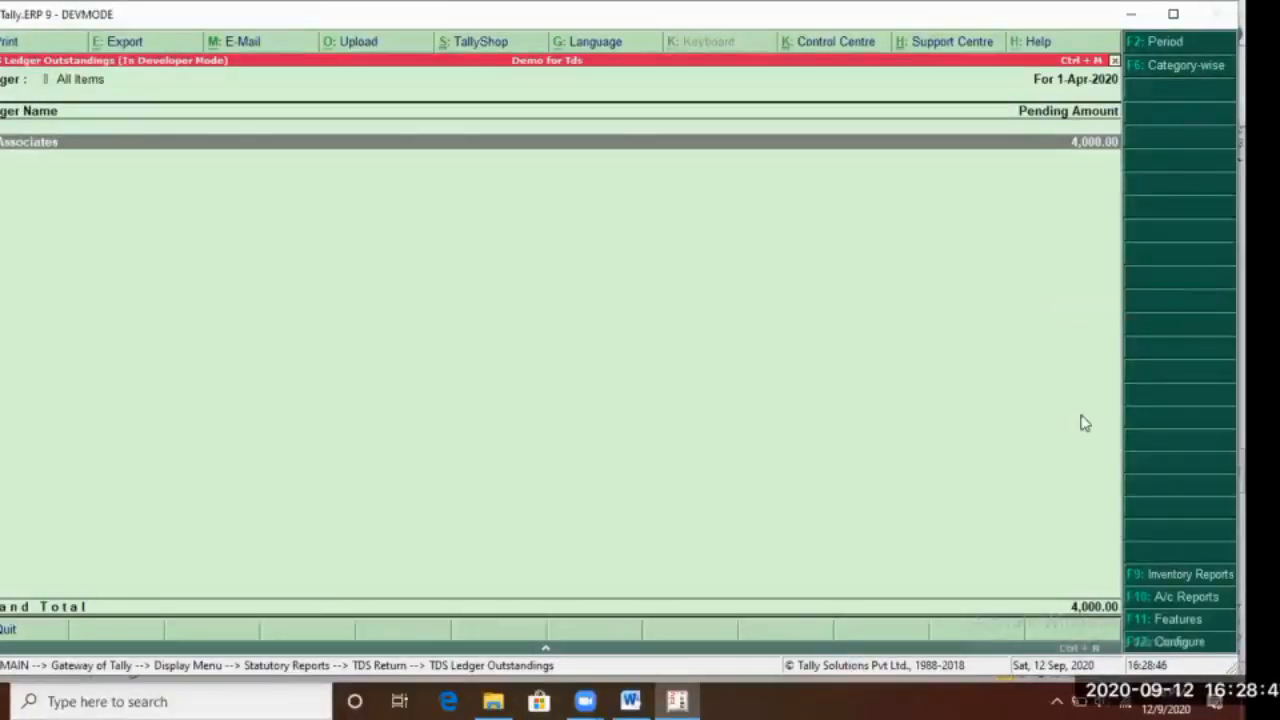
left_click(1180, 641)
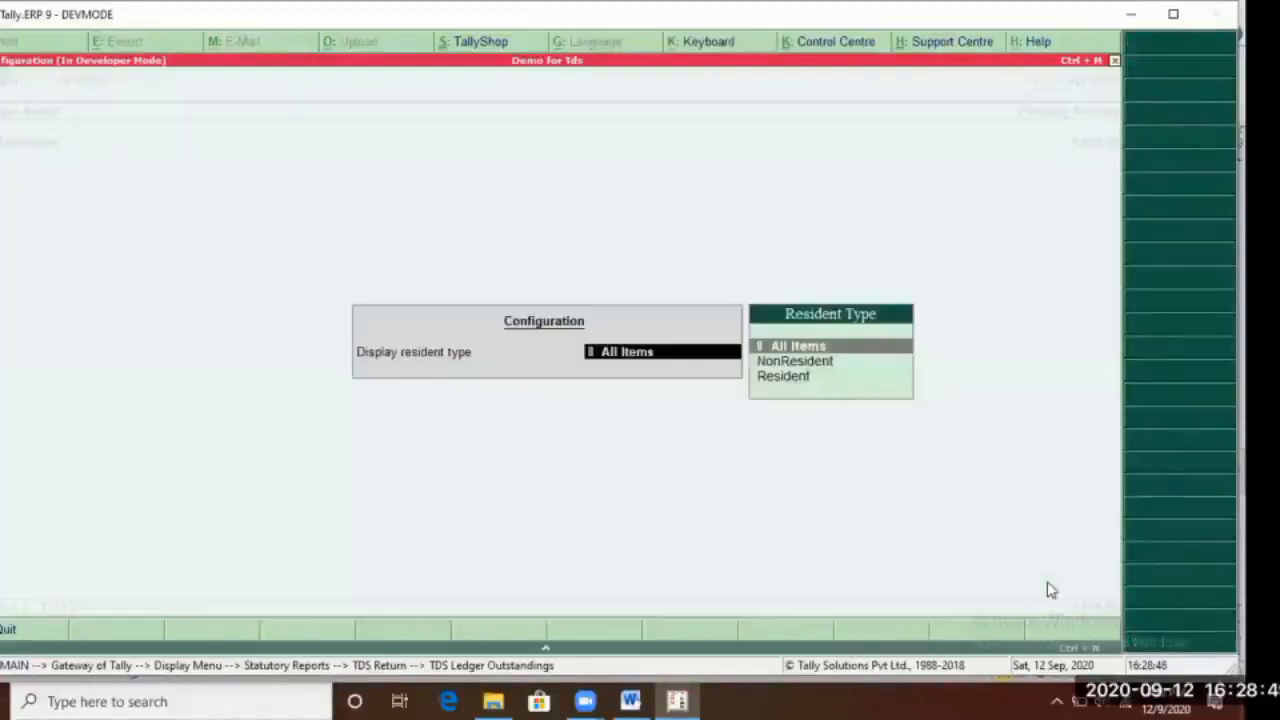
key("Down")
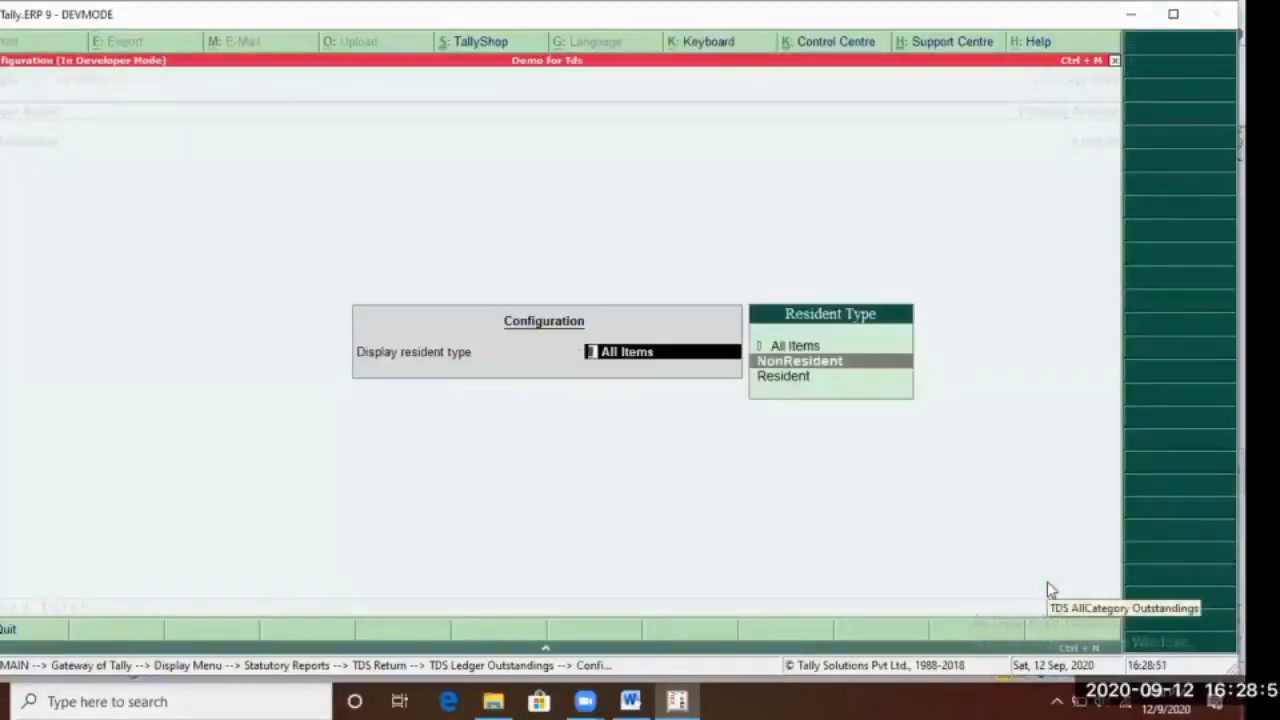
key("BackSpace")
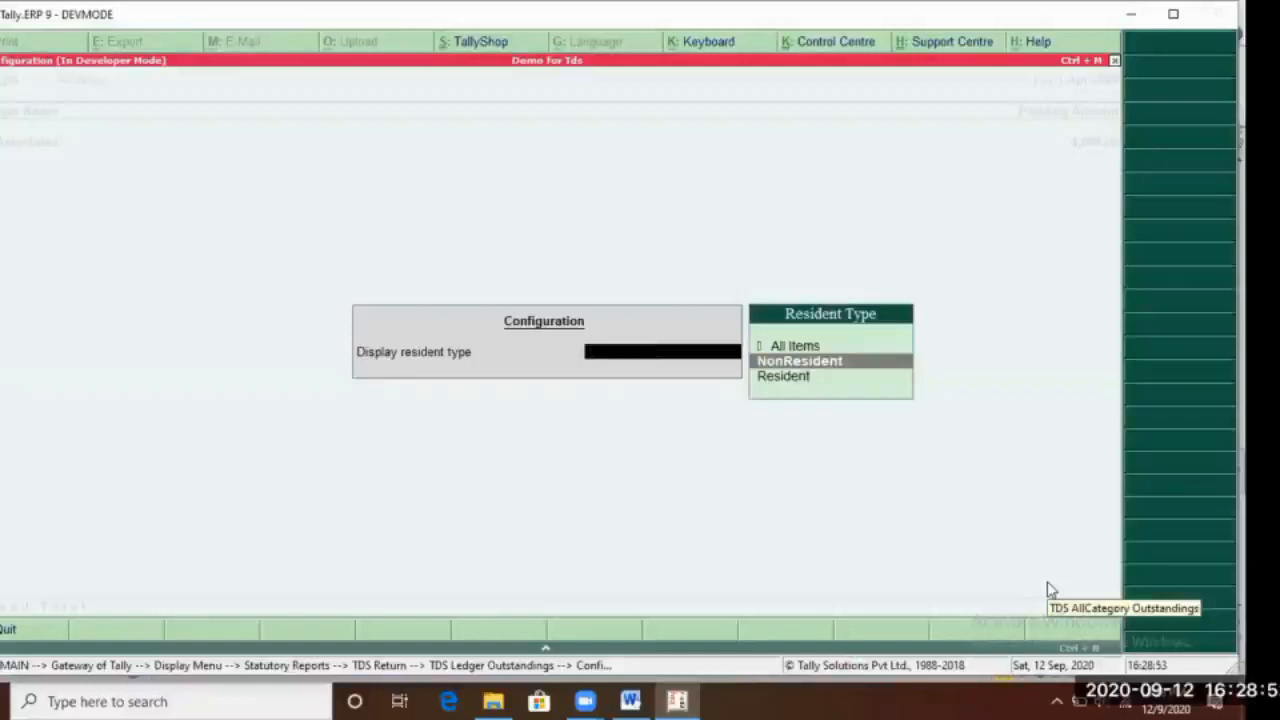
key("Escape")
key("Escape")
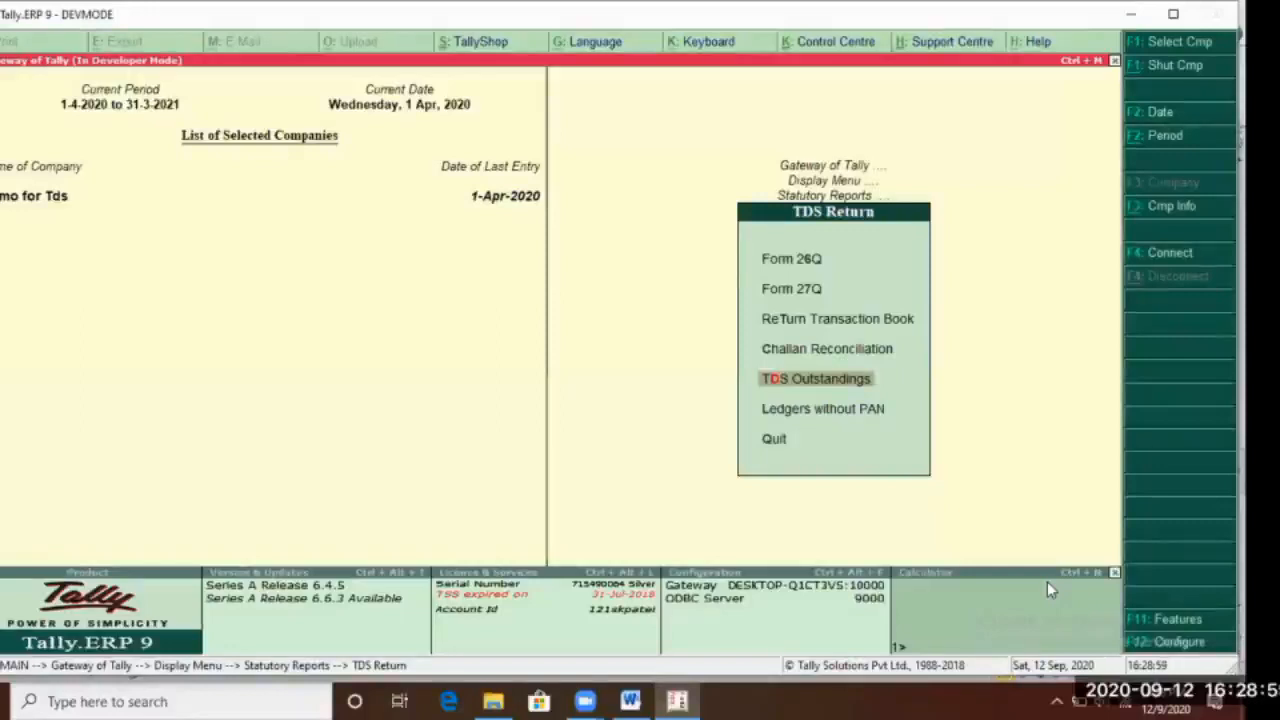
View the report of ledgers without PAN details and close it
key("Down")
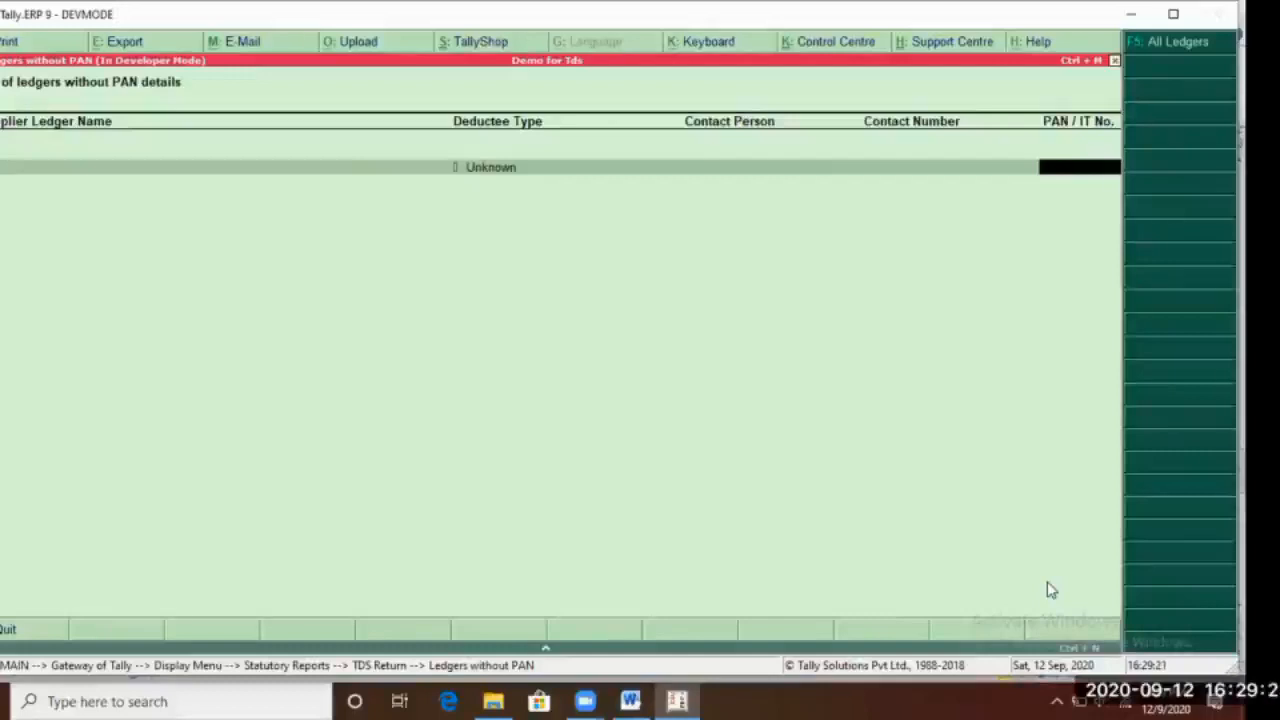
key("Escape")
key("Return")
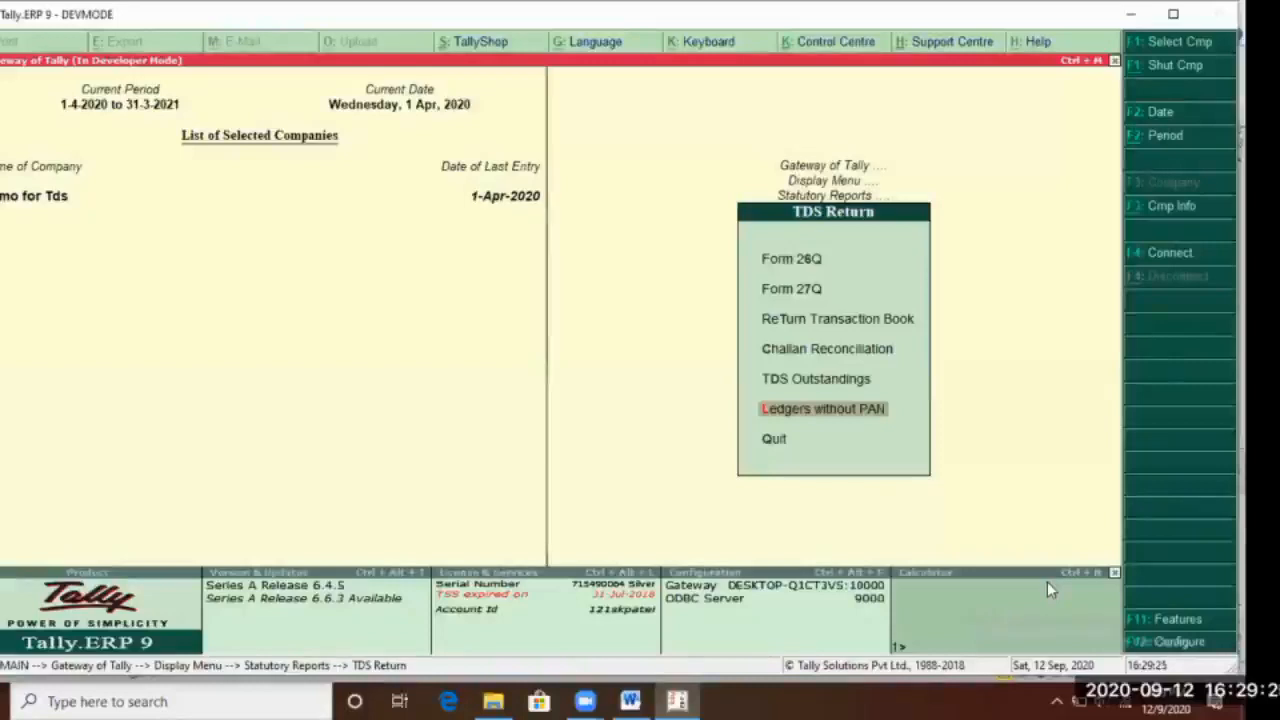
View the Return Transaction Book with all returns shown, then close it
key("Up")
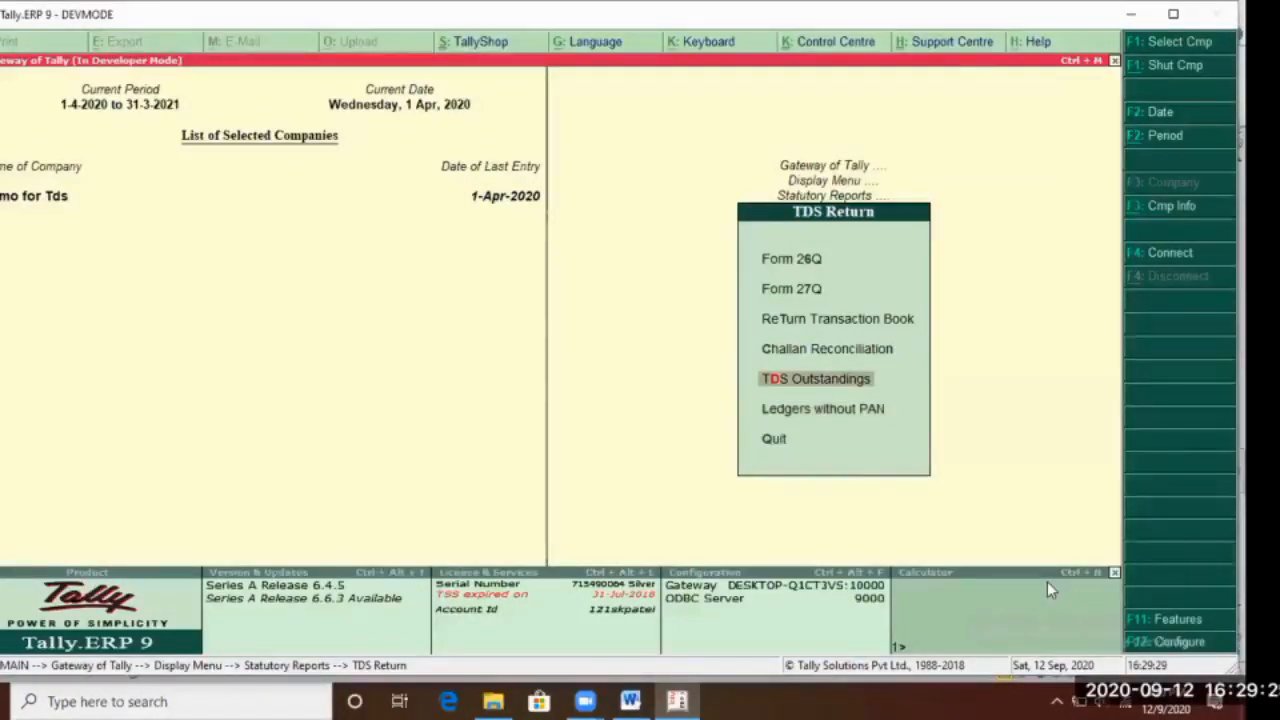
key("Up")
key("Up")
key("Up")
key("Up")
key("Up")
key("Down")
key("Down")
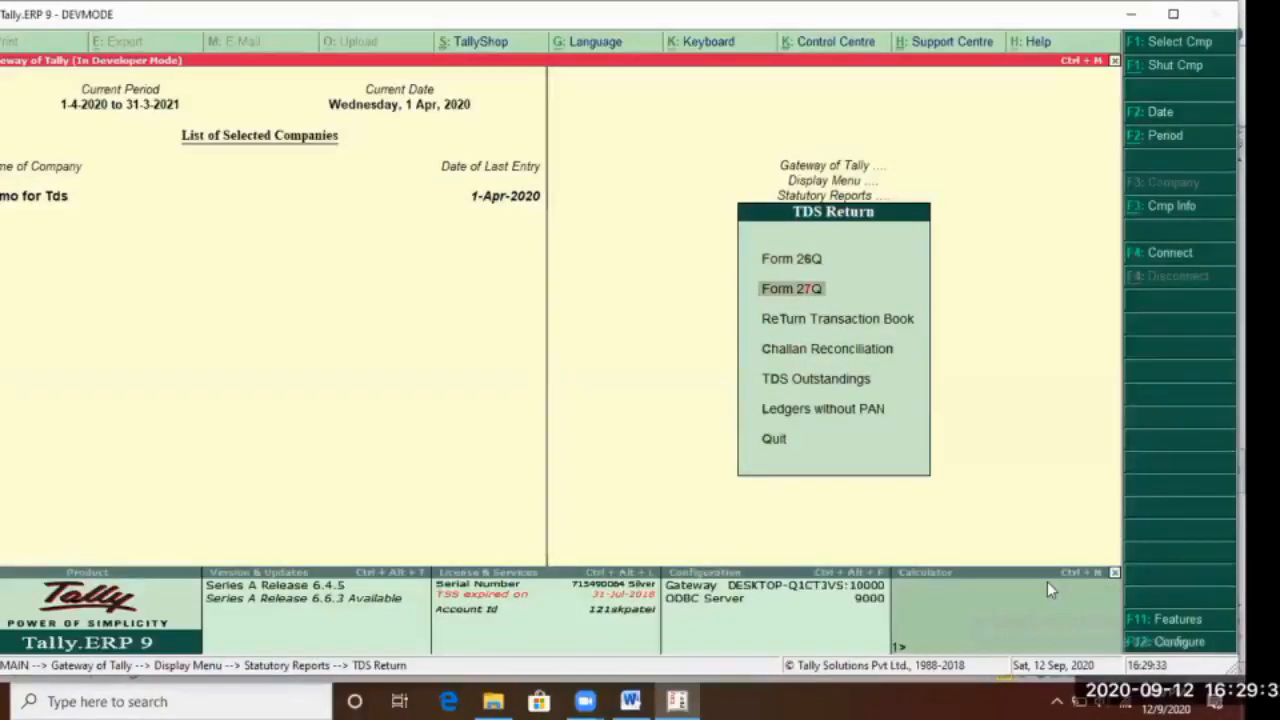
key("Down")
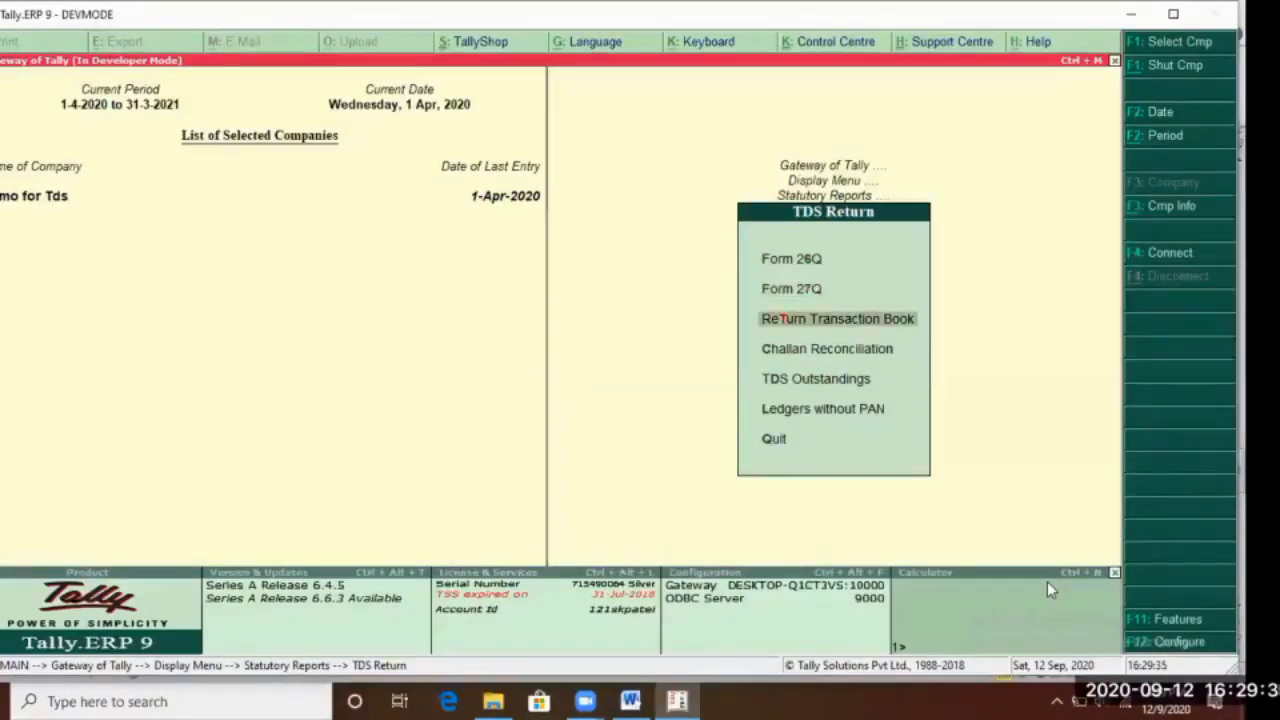
key("Return")
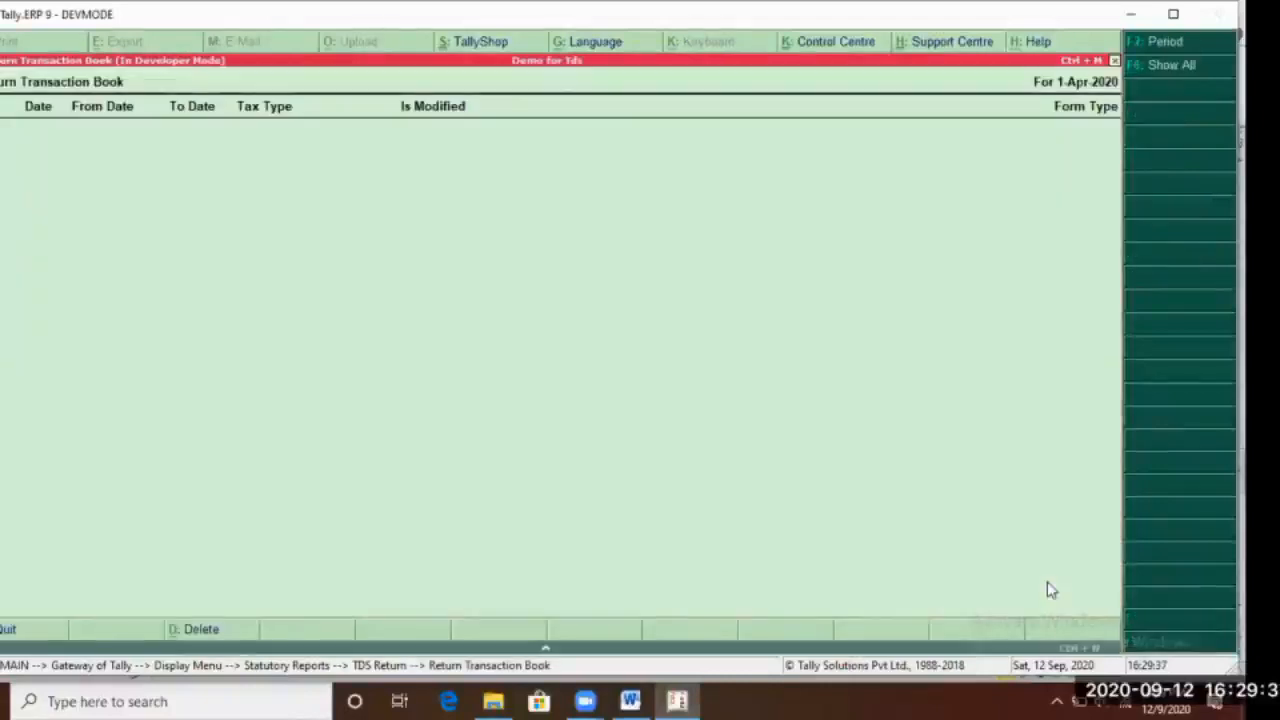
left_click(1160, 72)
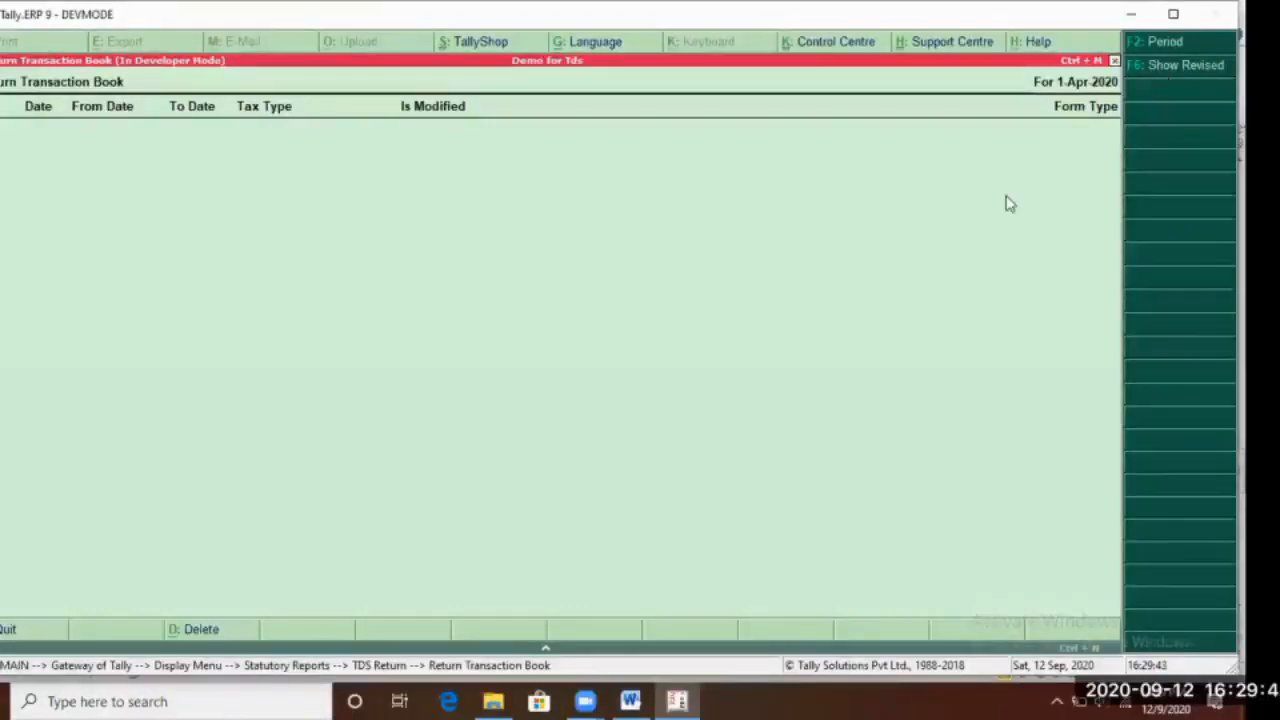
key("Escape")
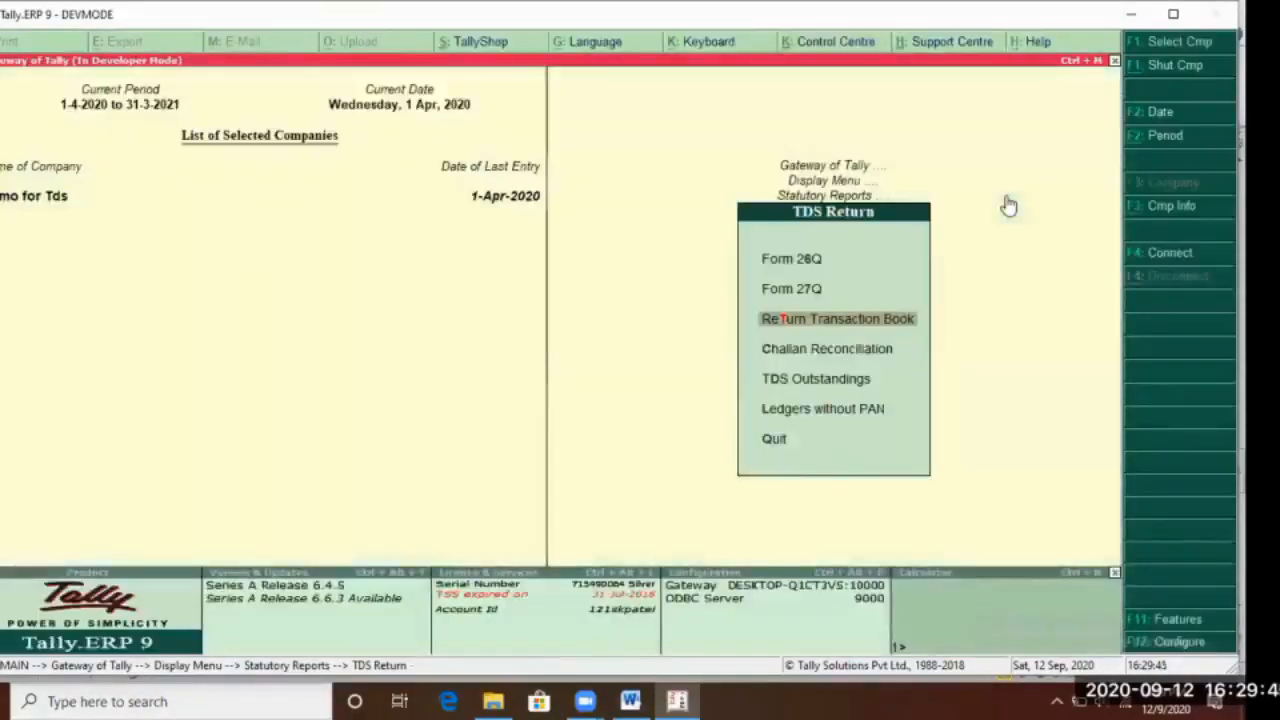
Reopen Form 26Q and examine its transaction statistics and deduction details, ending on the Deduction at Normal Rate row
key("Up")
key("Up")
key("Return")
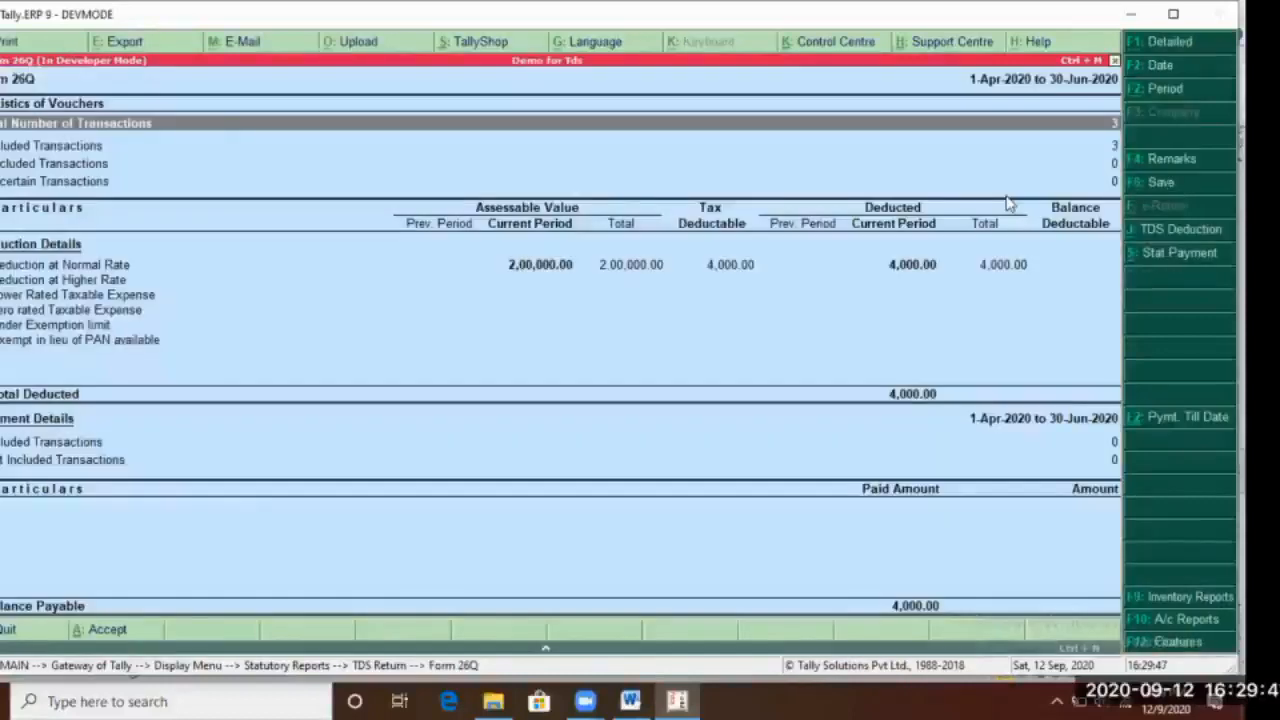
key("Down")
key("Down")
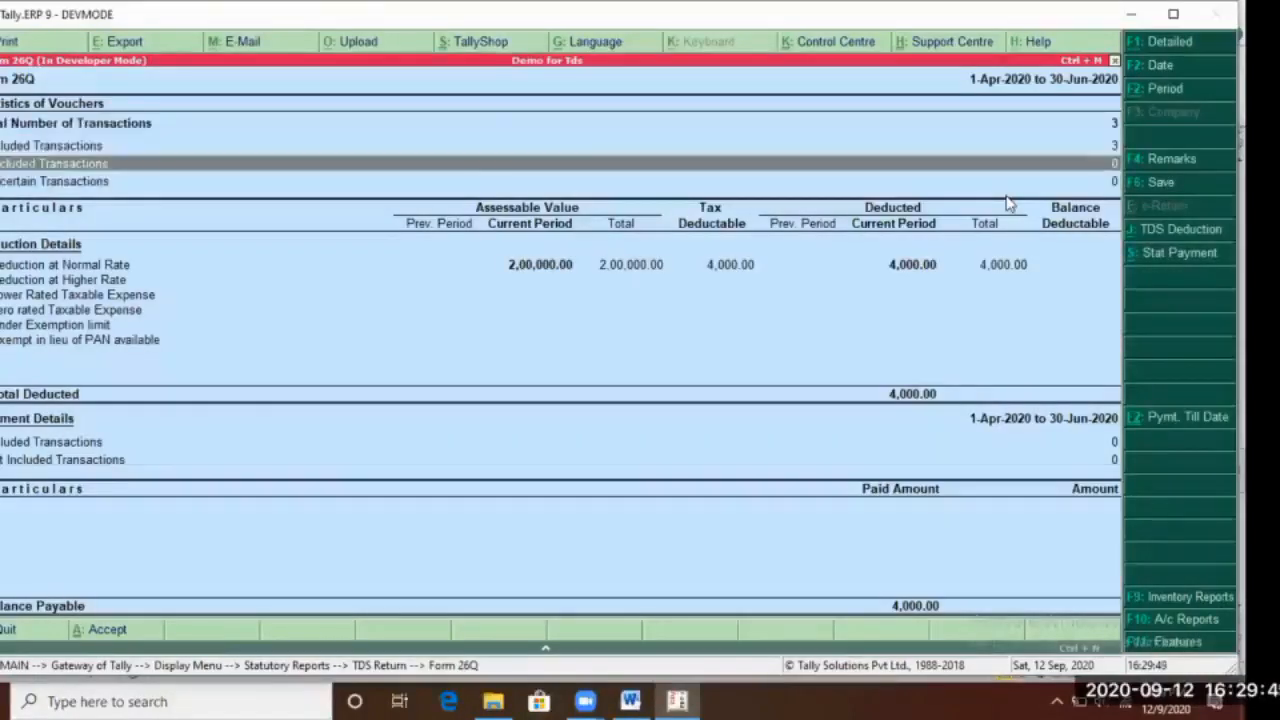
key("Down")
key("Down")
key("Down")
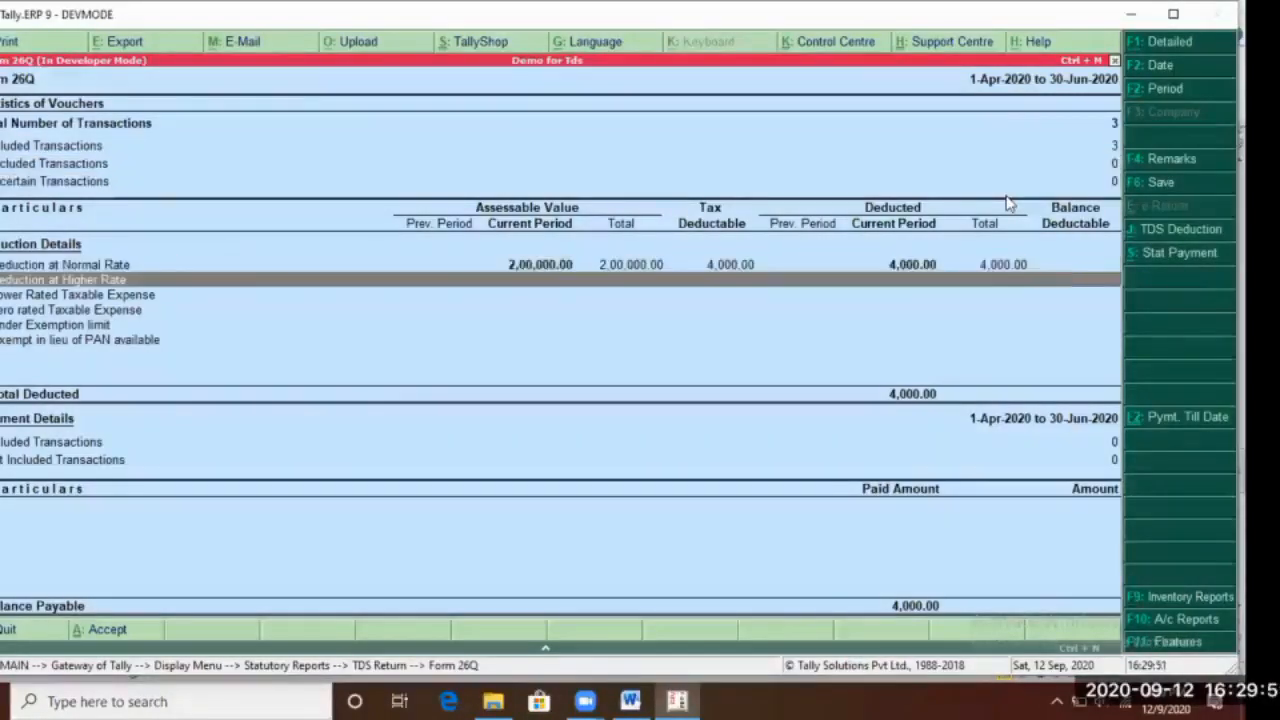
key("Down")
key("Down")
key("Down")
key("Up")
key("Up")
key("Up")
key("Up")
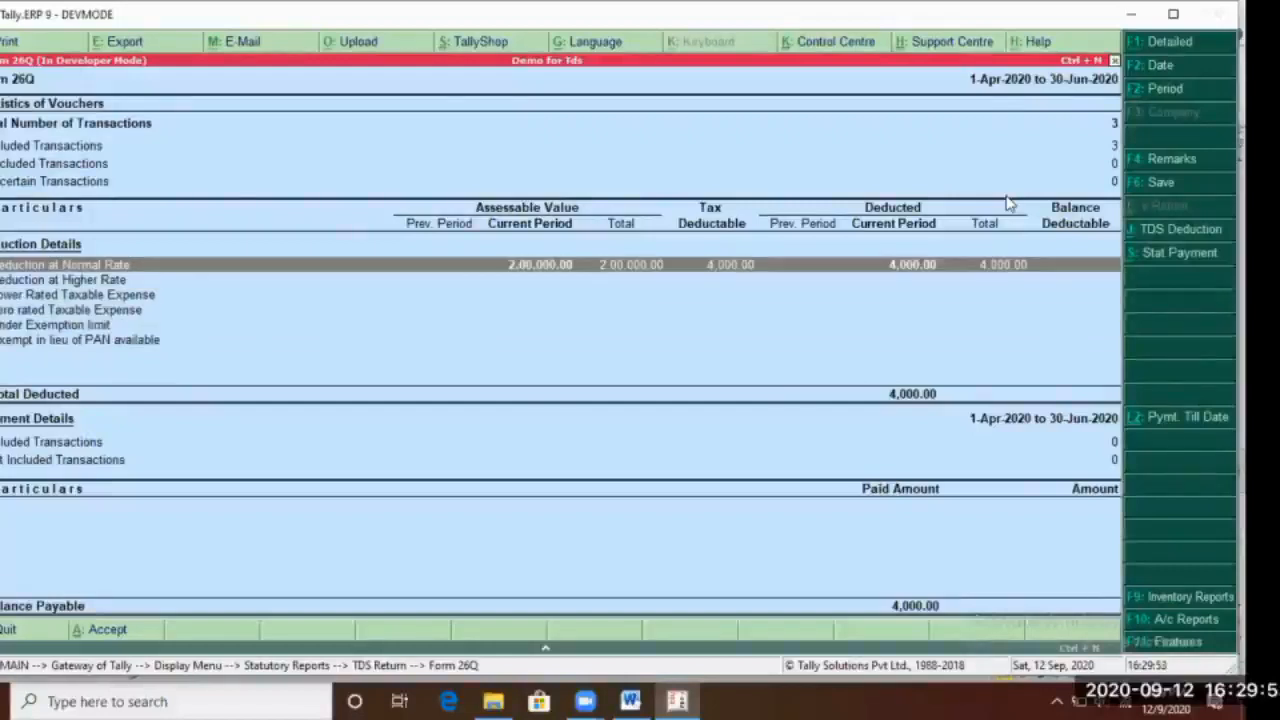
Save the Form 26Q return for 1-Apr-2020 to 30-Jun-2020
left_click(1162, 188)
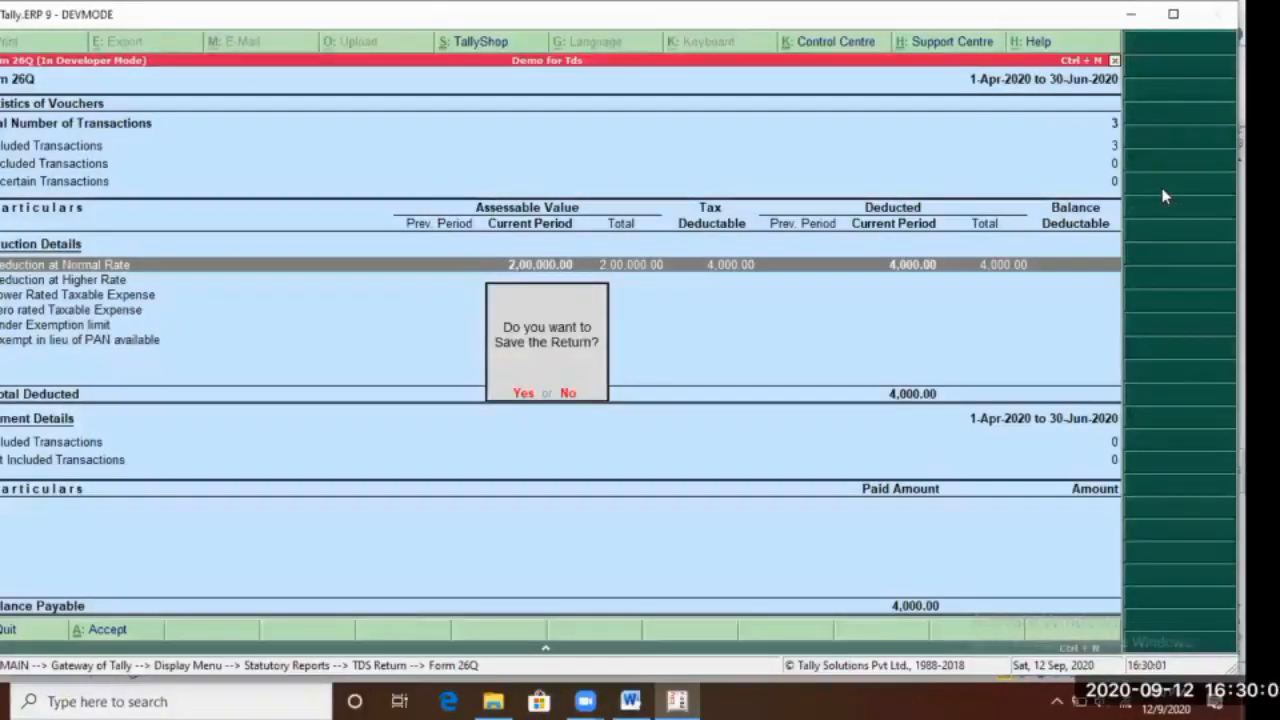
key("y")
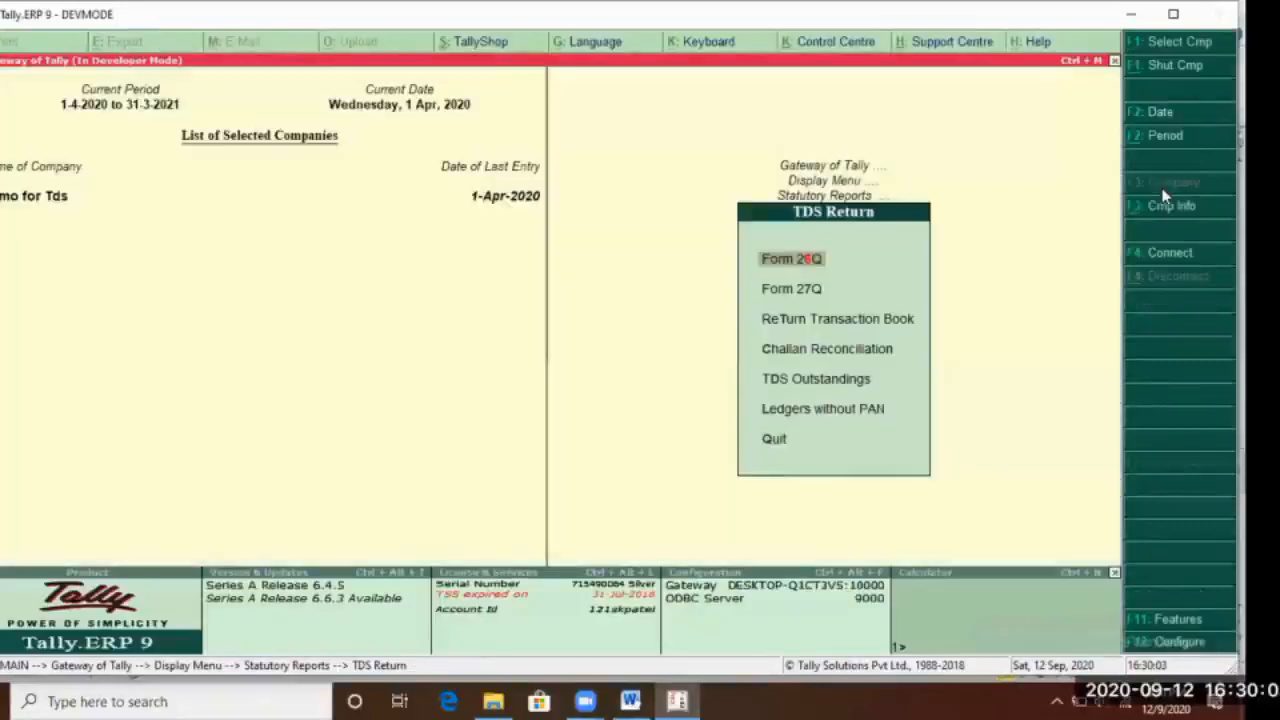
View the TDS Challan Reconciliation report and close it
key("Down")
key("Down")
key("Down")
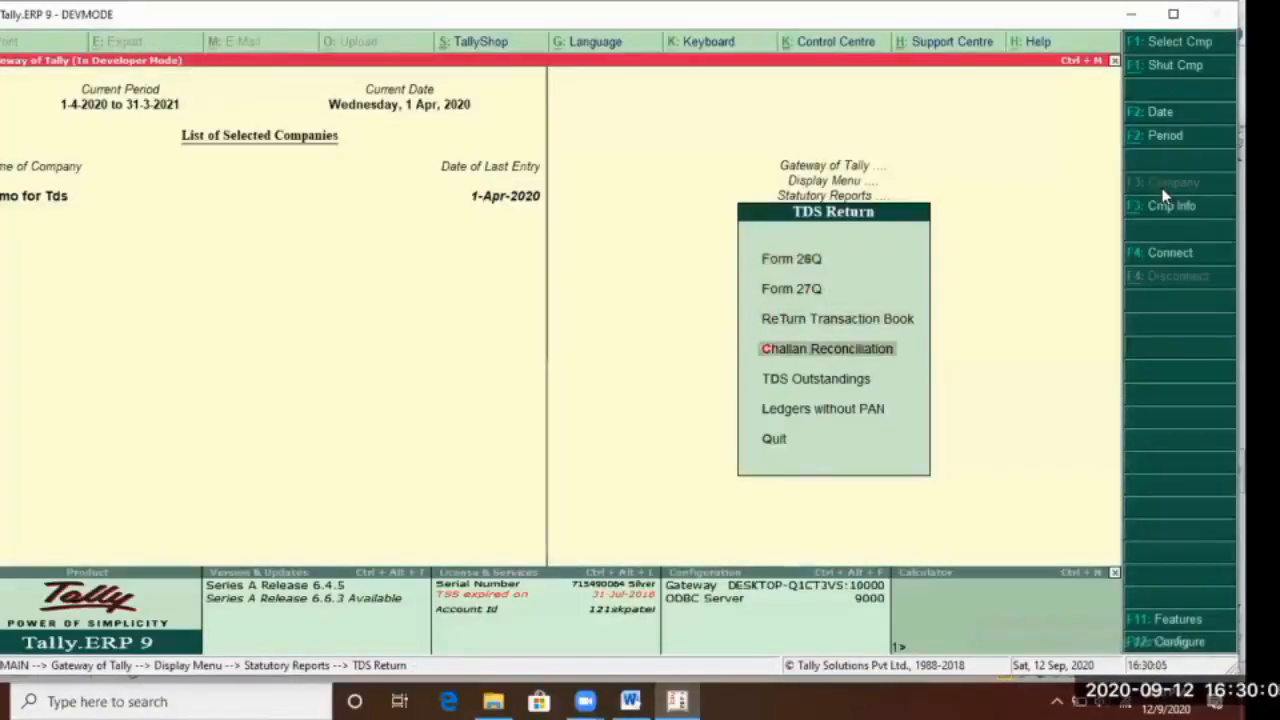
key("Return")
left_click(1167, 144)
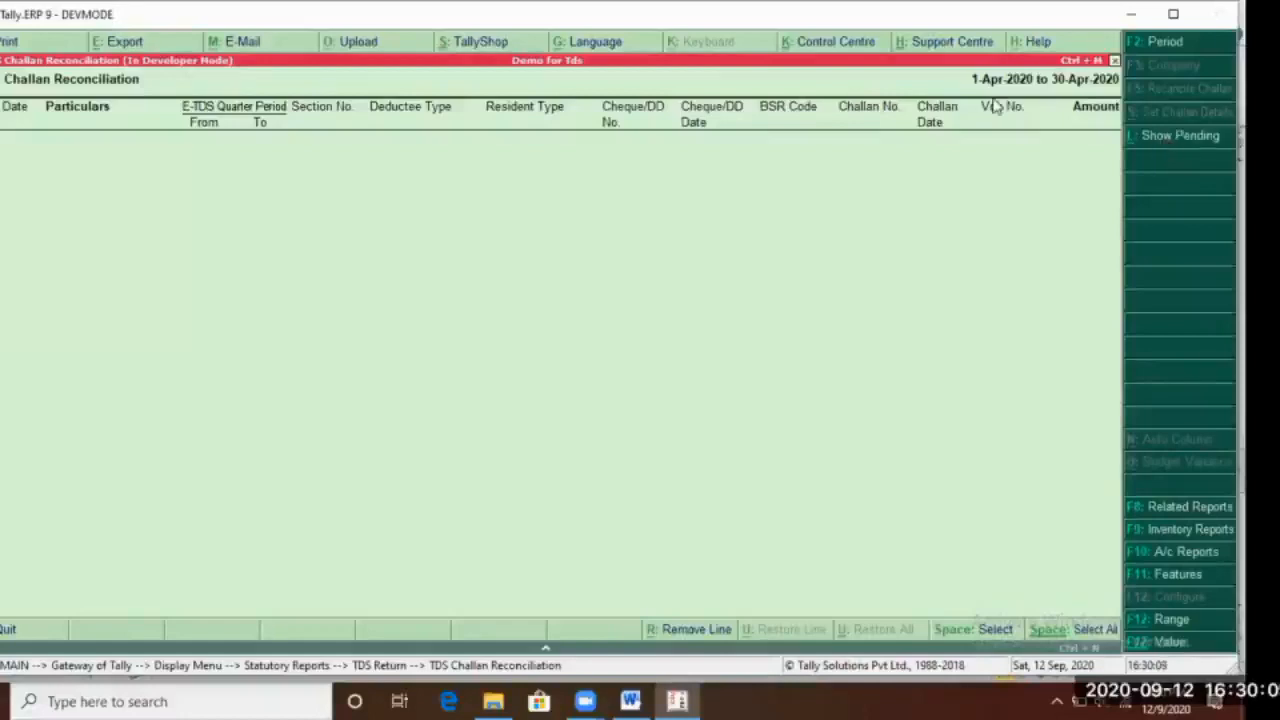
key("Escape")
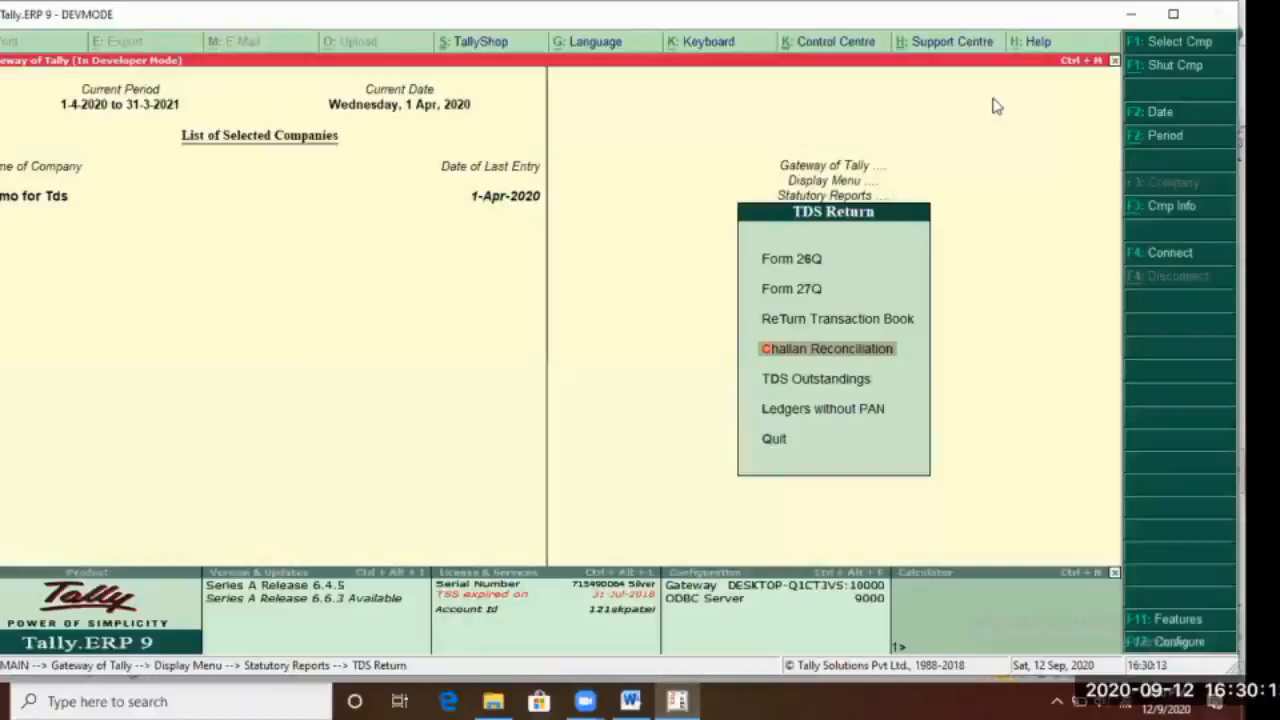
Reopen the saved Form 26Q and look over its voucher statistics and deduction details
key("Up")
key("Up")
key("Up")
key("Return")
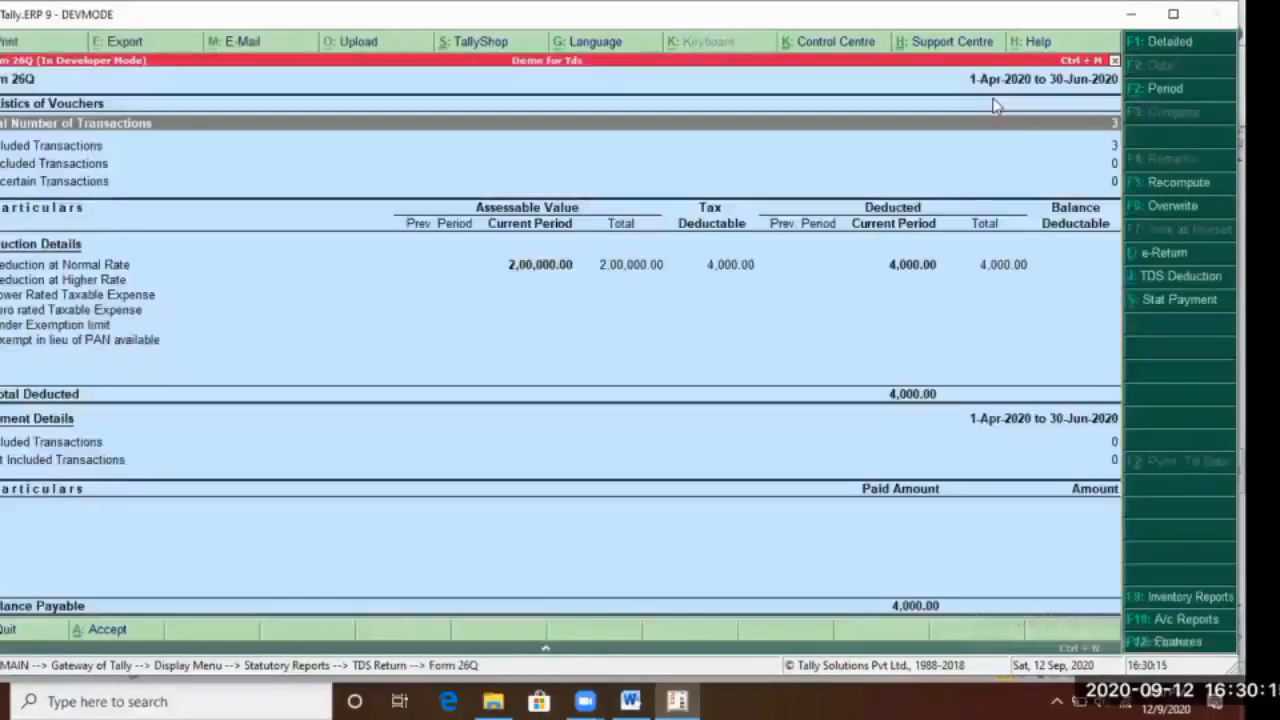
key("Down")
key("Down")
key("Down")
key("Up")
key("Up")
key("Up")
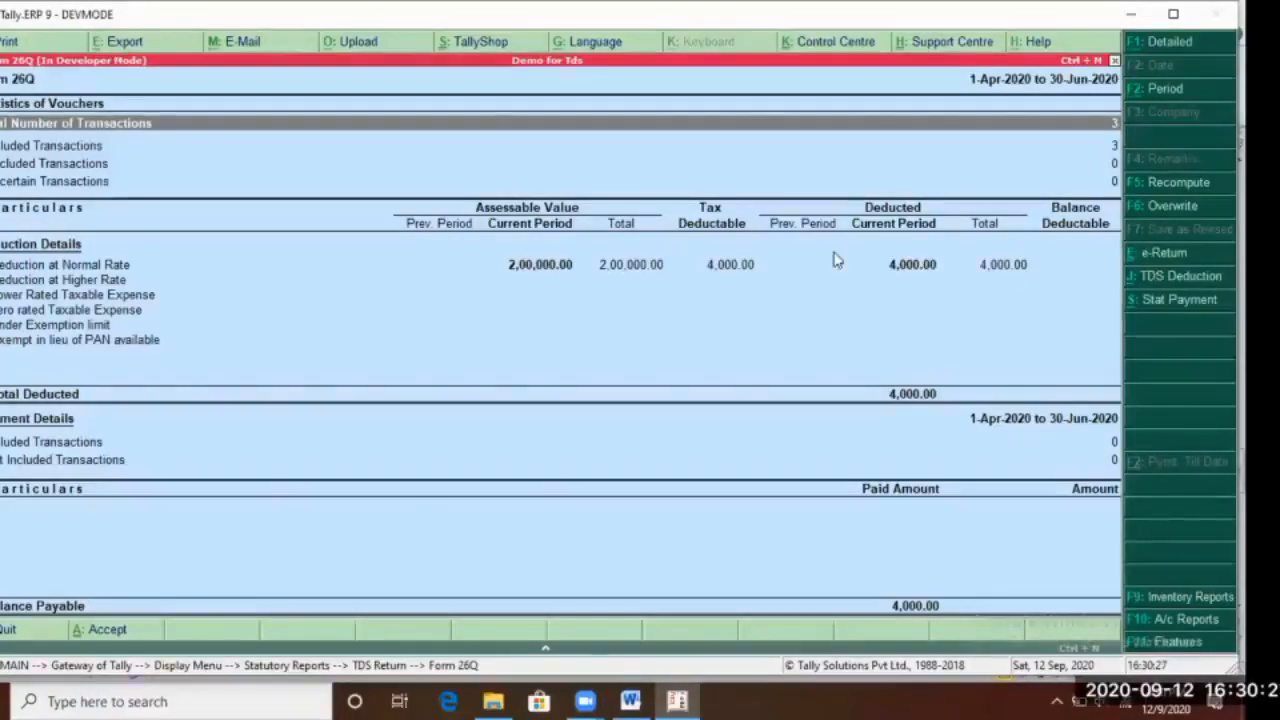
Review the e-Return export settings for Form 26Q, including the export location, and leave them without exporting
left_click(1167, 257)
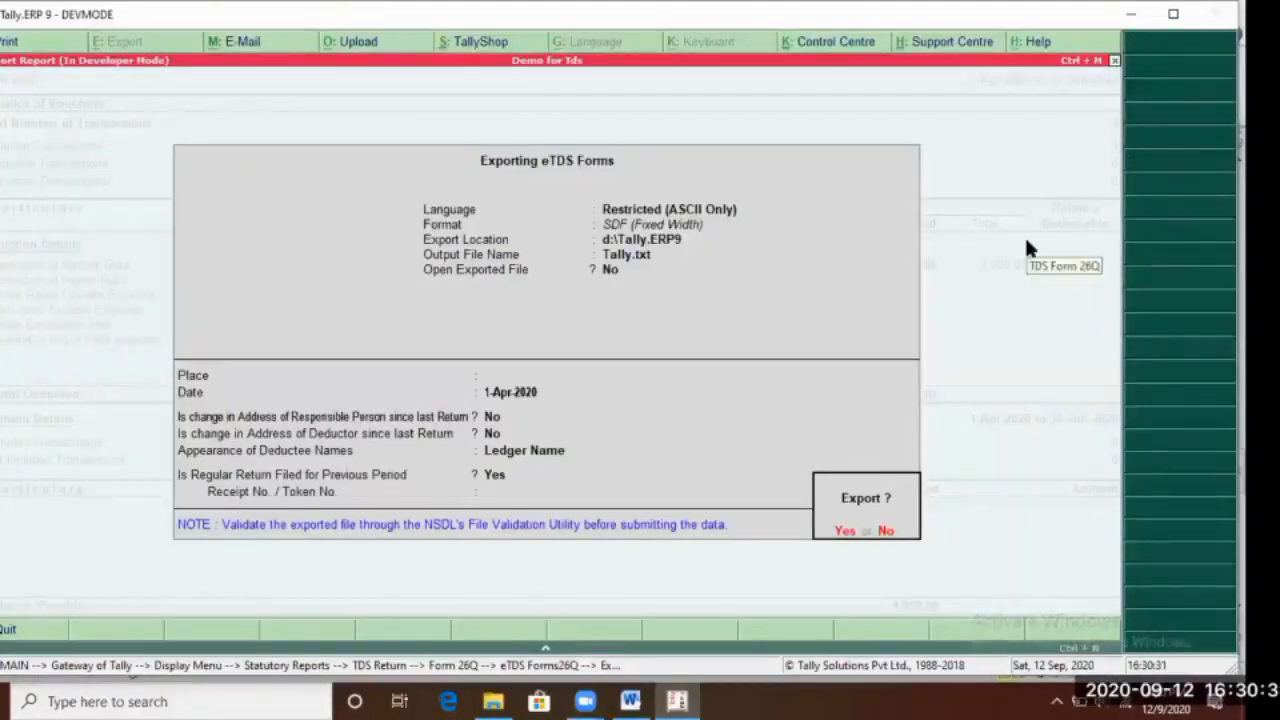
key("n")
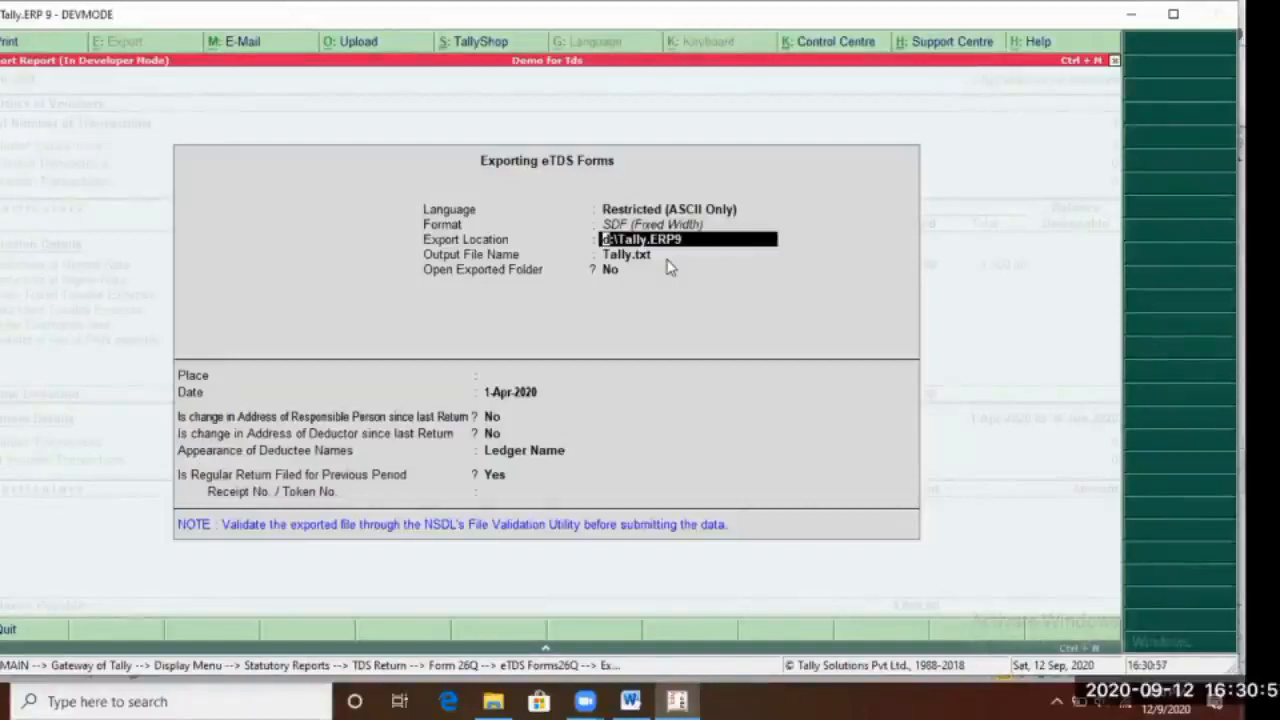
key("Escape")
key("Escape")
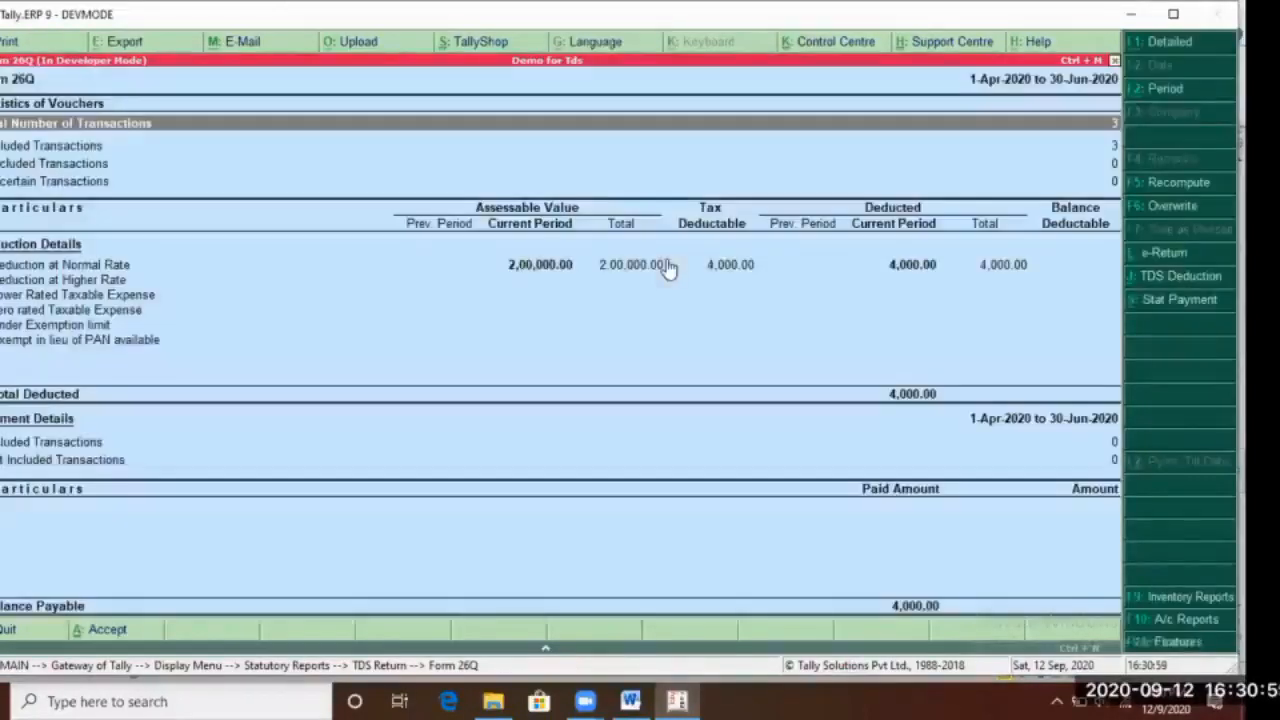
left_click(668, 268)
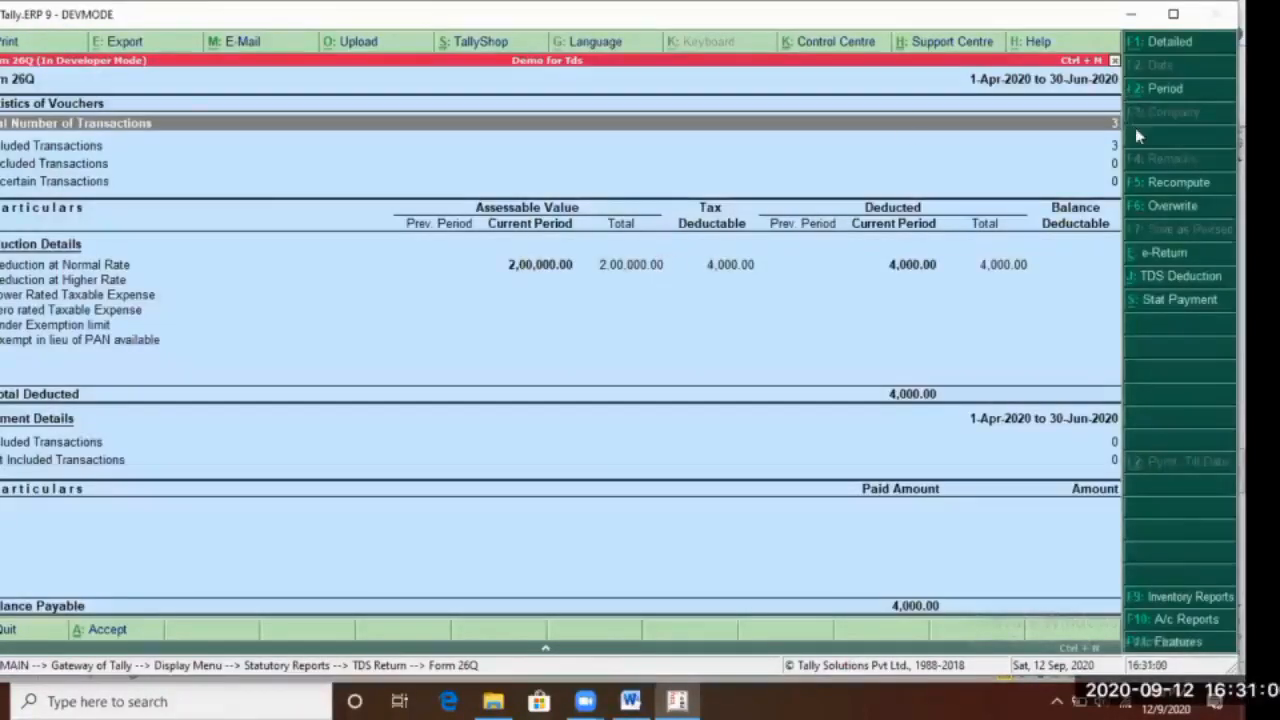
left_click(1176, 306)
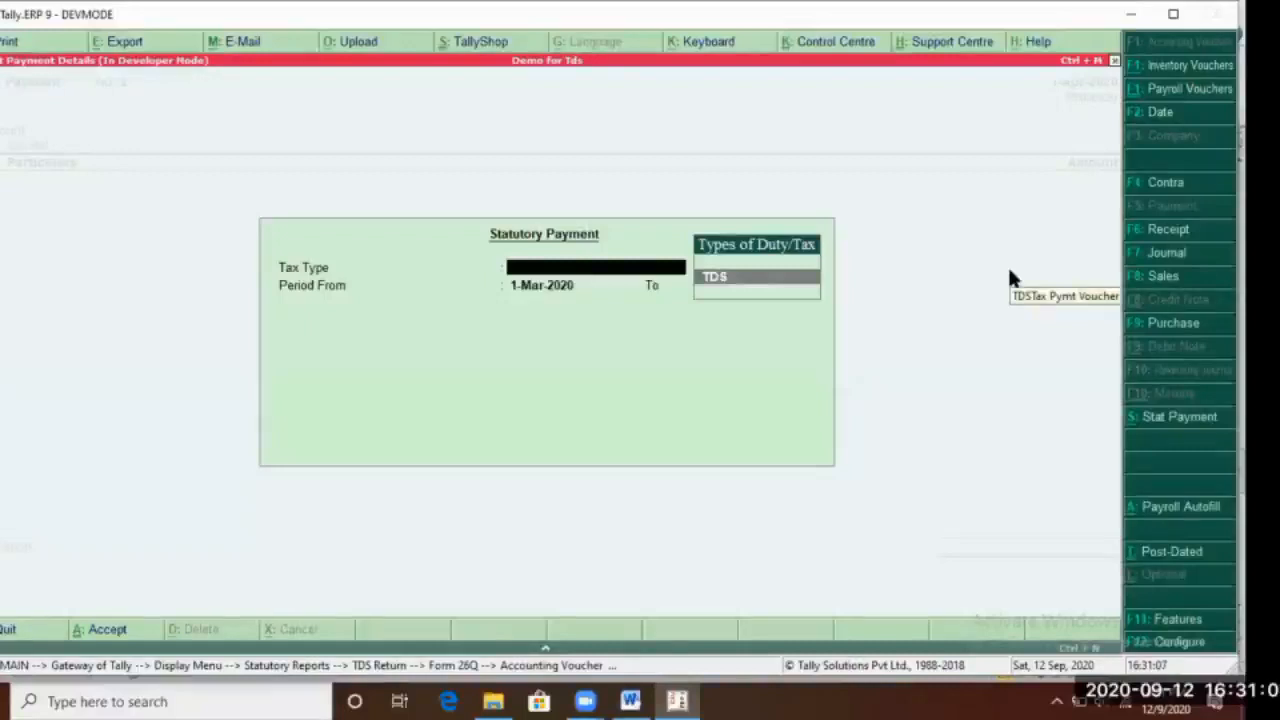
key("Return")
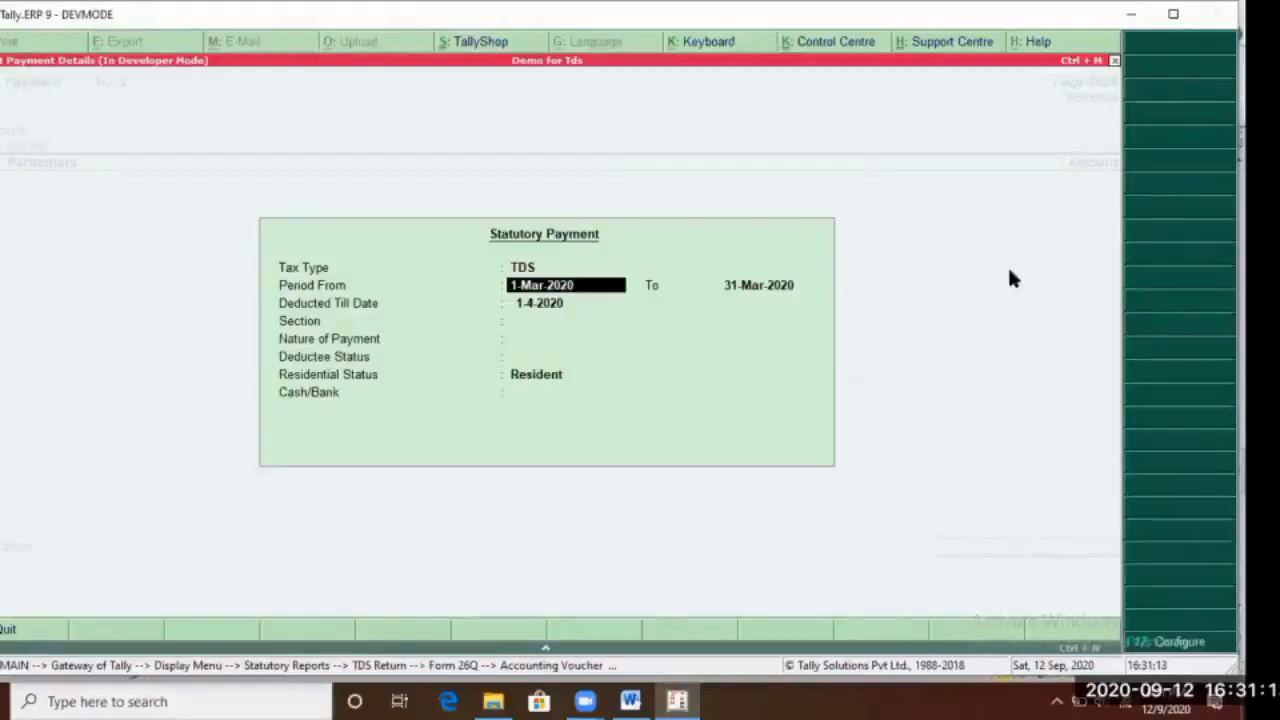
type("1-4")
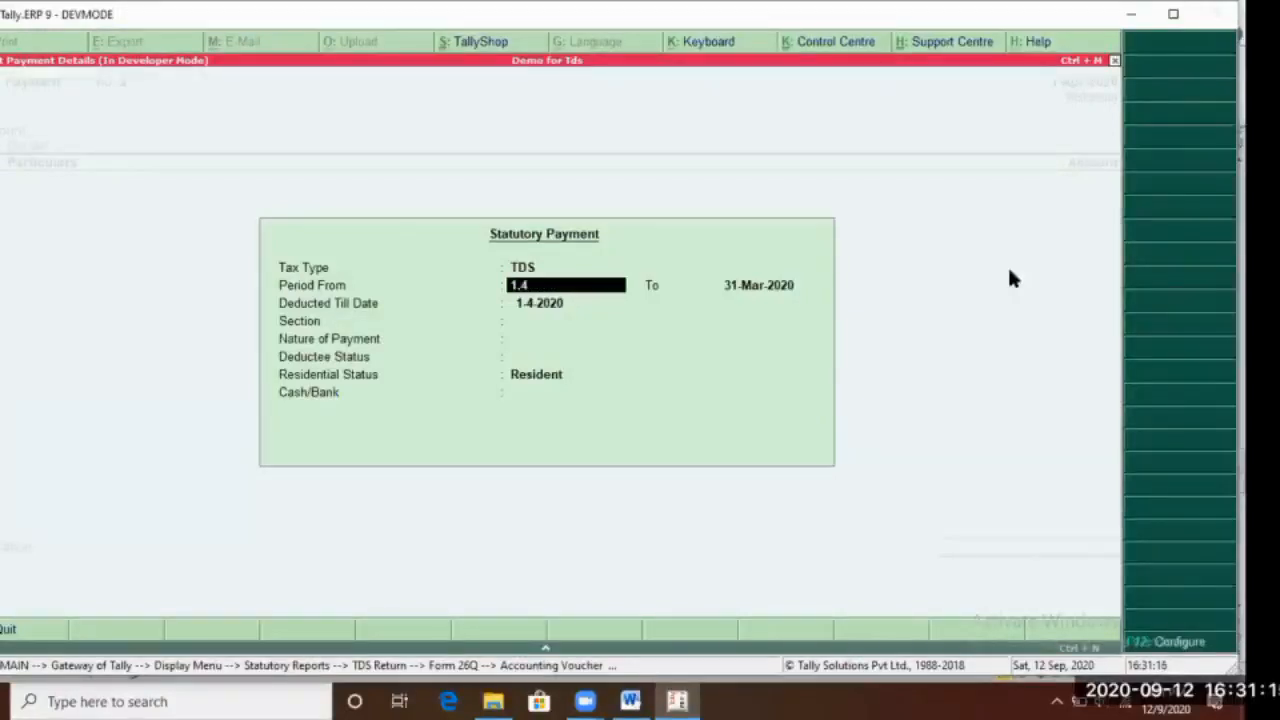
key("Return")
type("30.4")
key("Return")
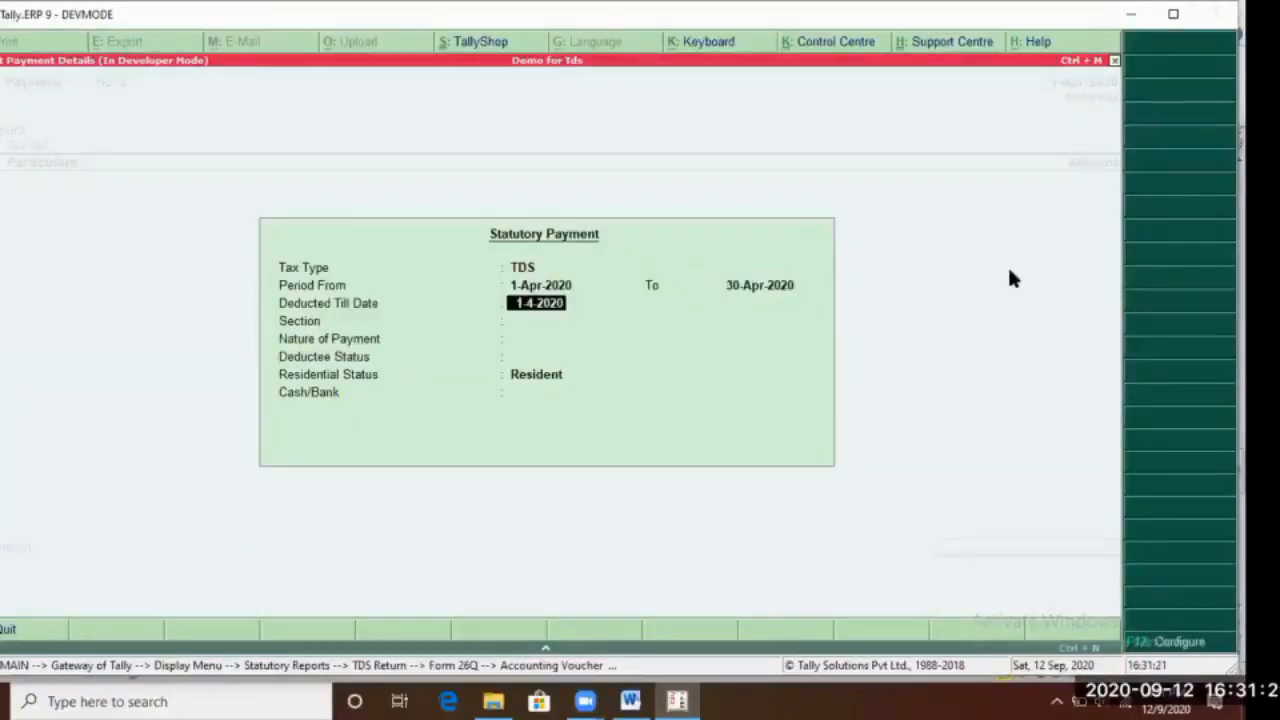
type("30.4")
key("Return")
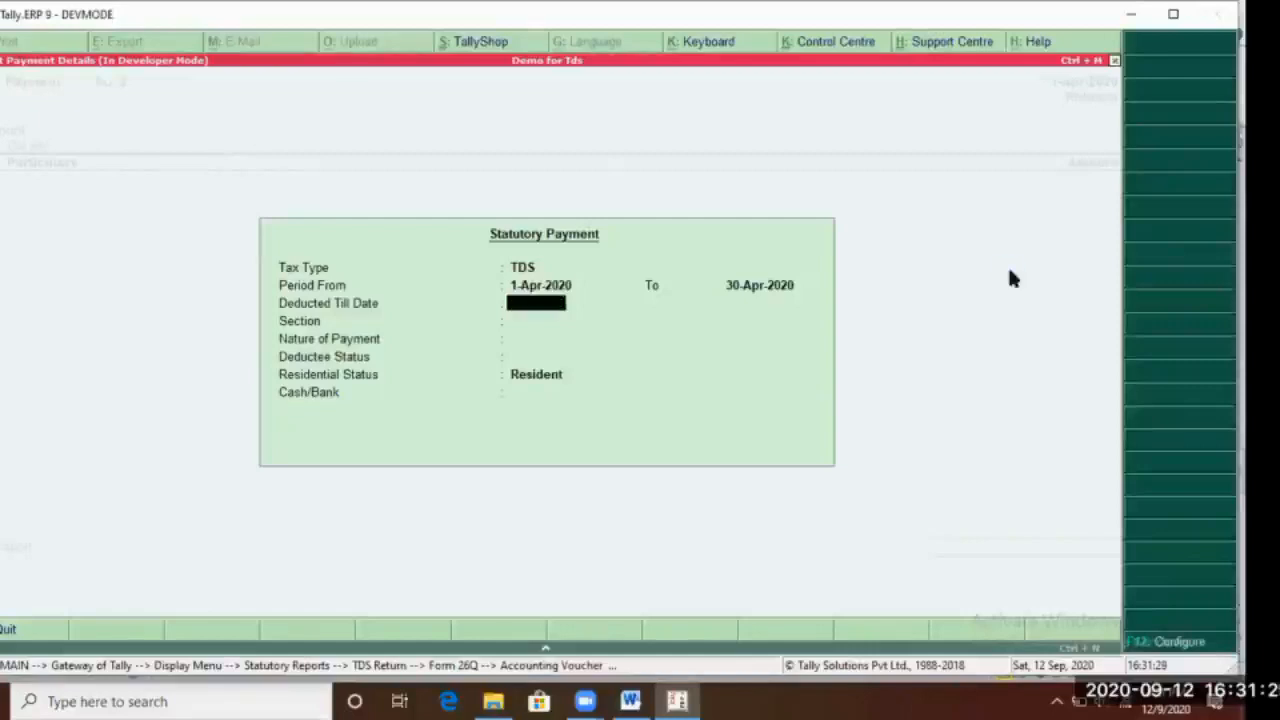
key("Escape")
key("Escape")
key("y")
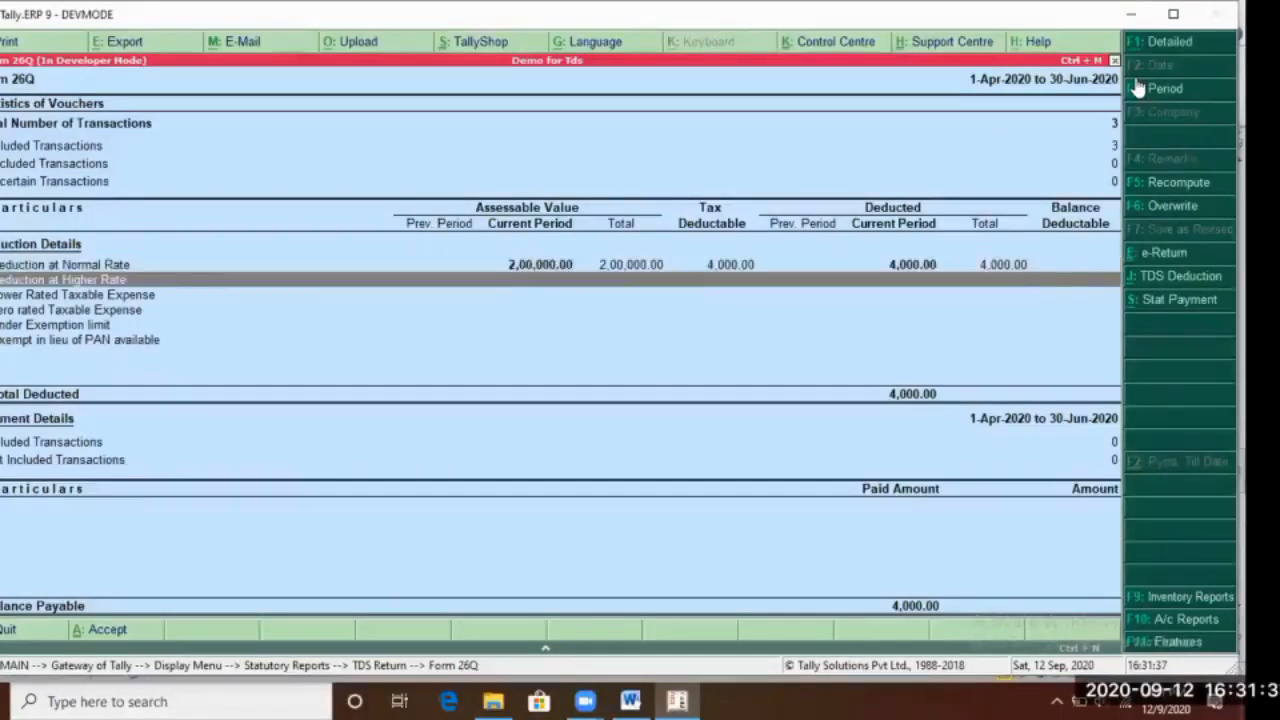
key("Up")
key("Up")
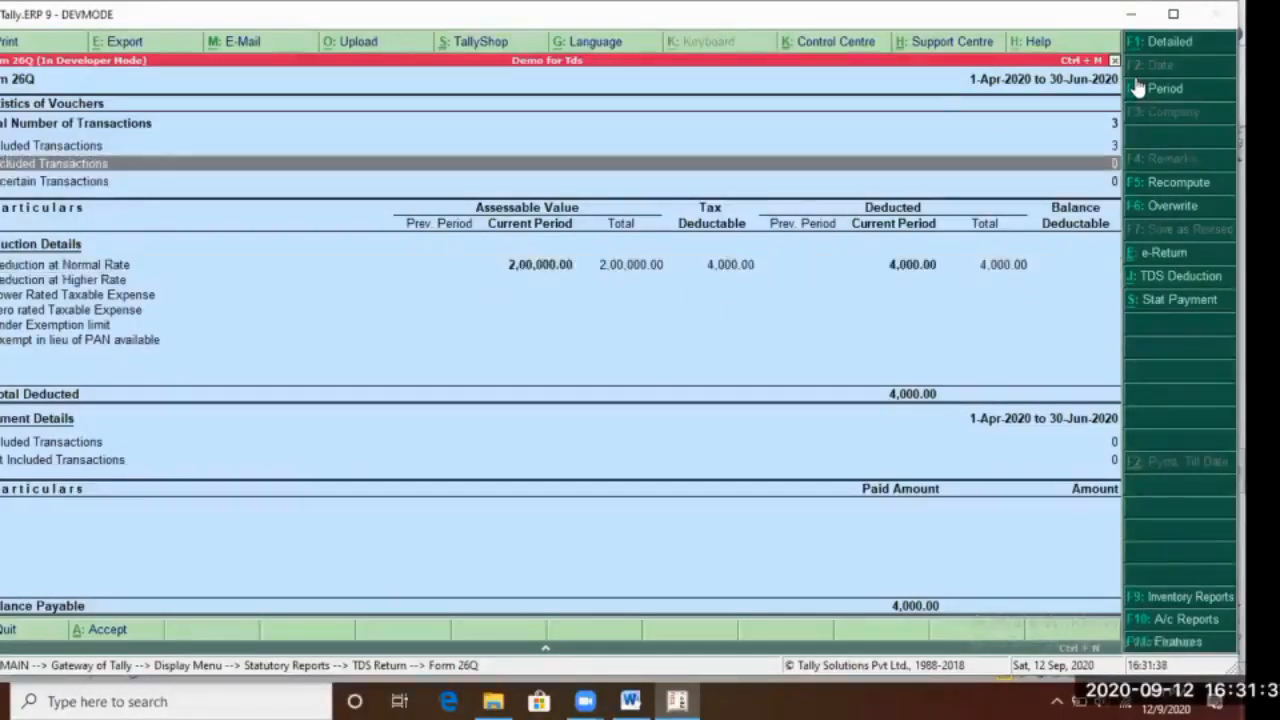
left_click(1178, 303)
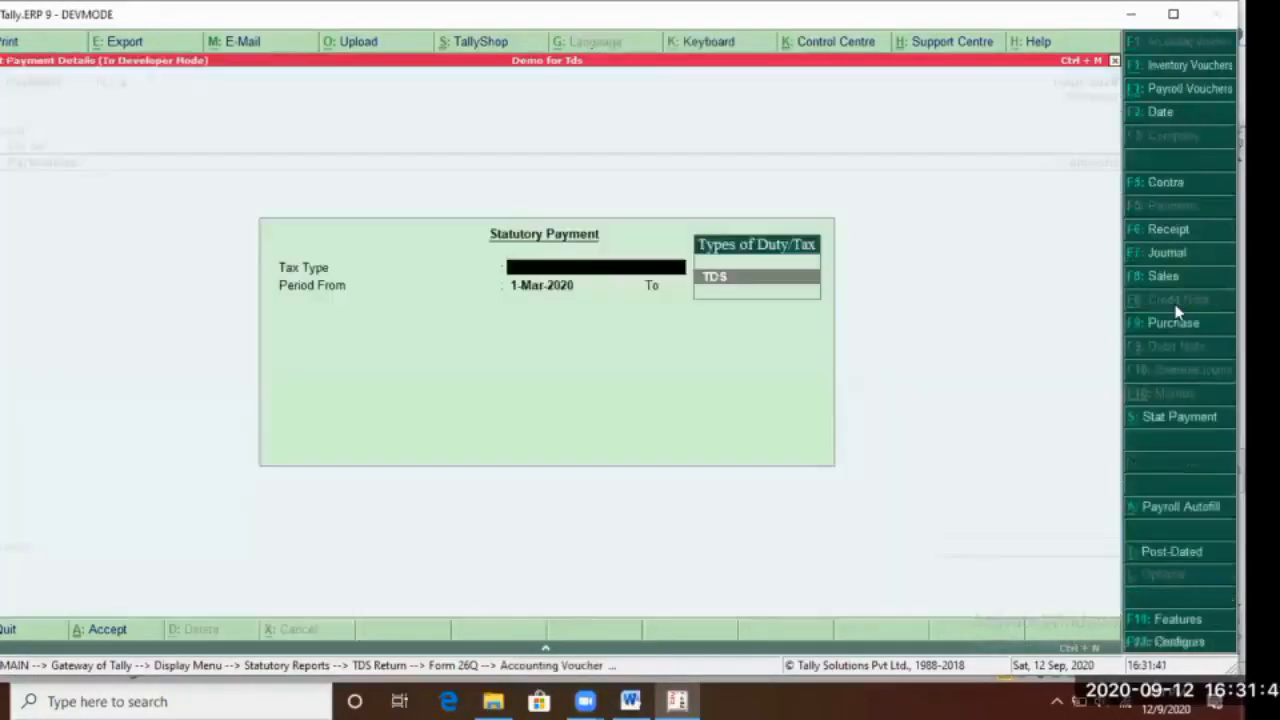
key("Return")
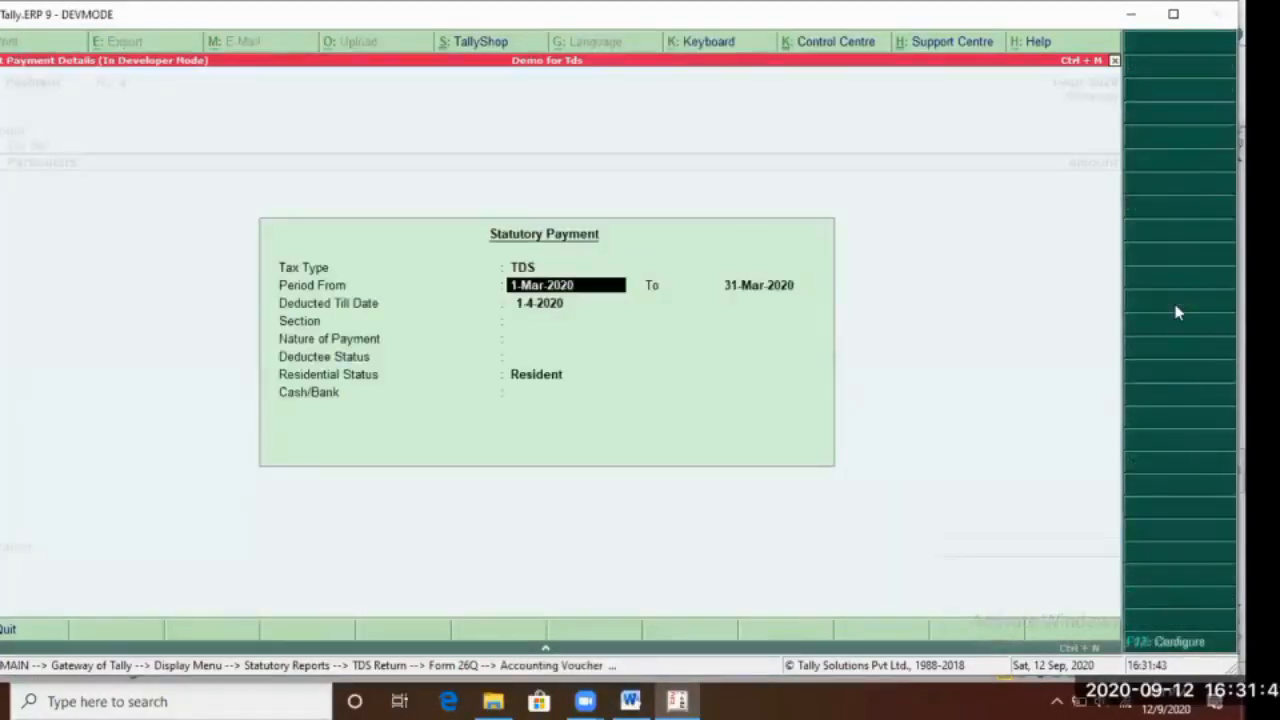
type("1.4.20")
key("Return")
type("20.4.")
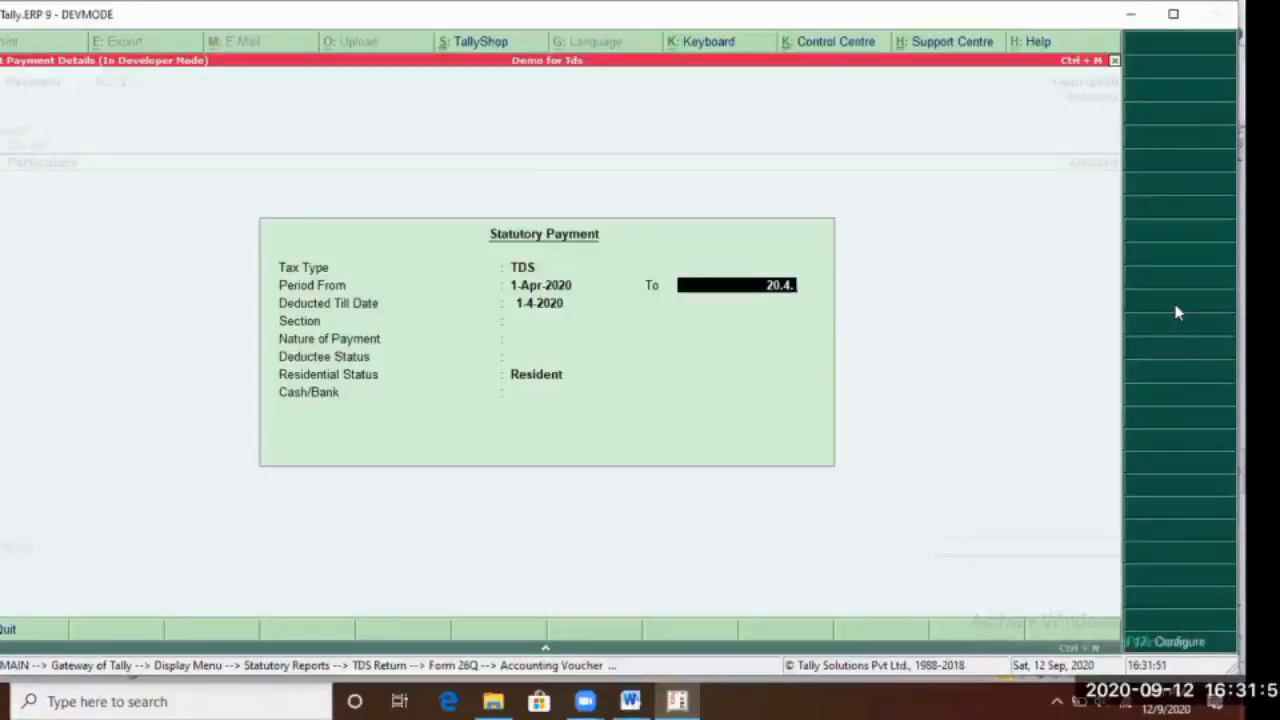
key("BackSpace")
key("BackSpace")
key("BackSpace")
key("BackSpace")
key("BackSpace")
type("30.4.")
type("20")
key("Return")
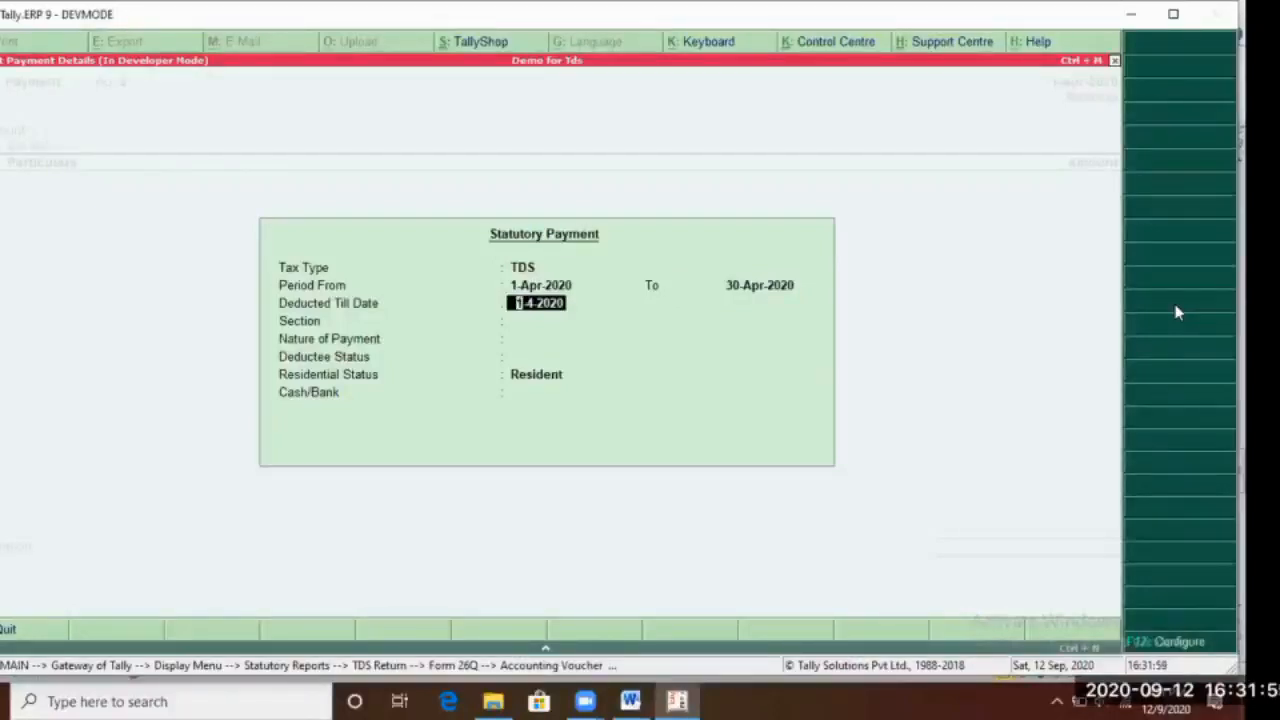
type("30")
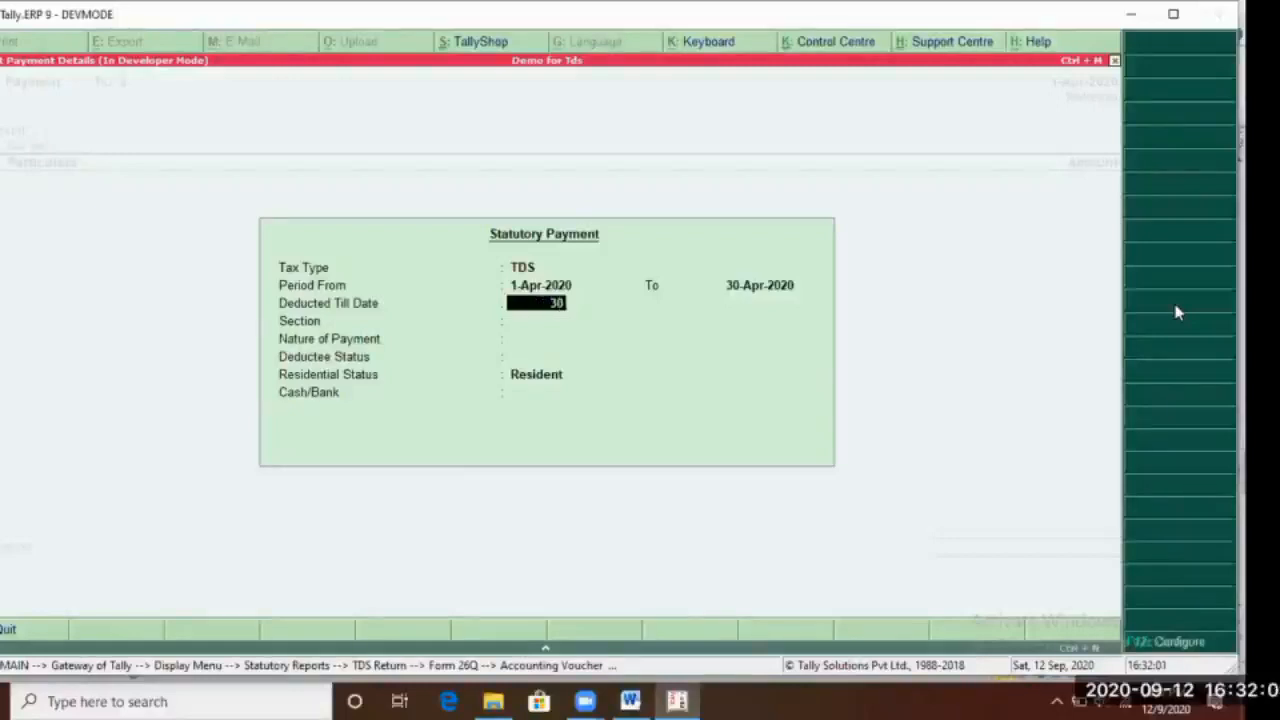
type(".4-2020")
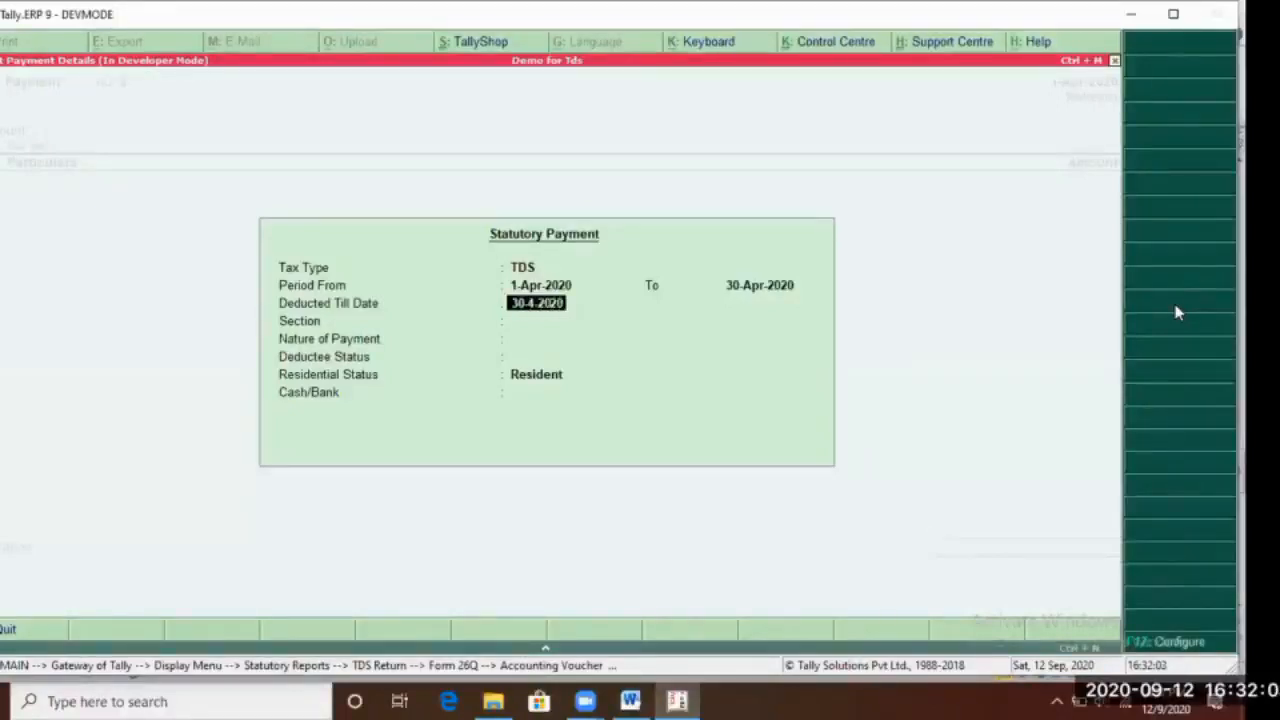
key("Escape")
key("Escape")
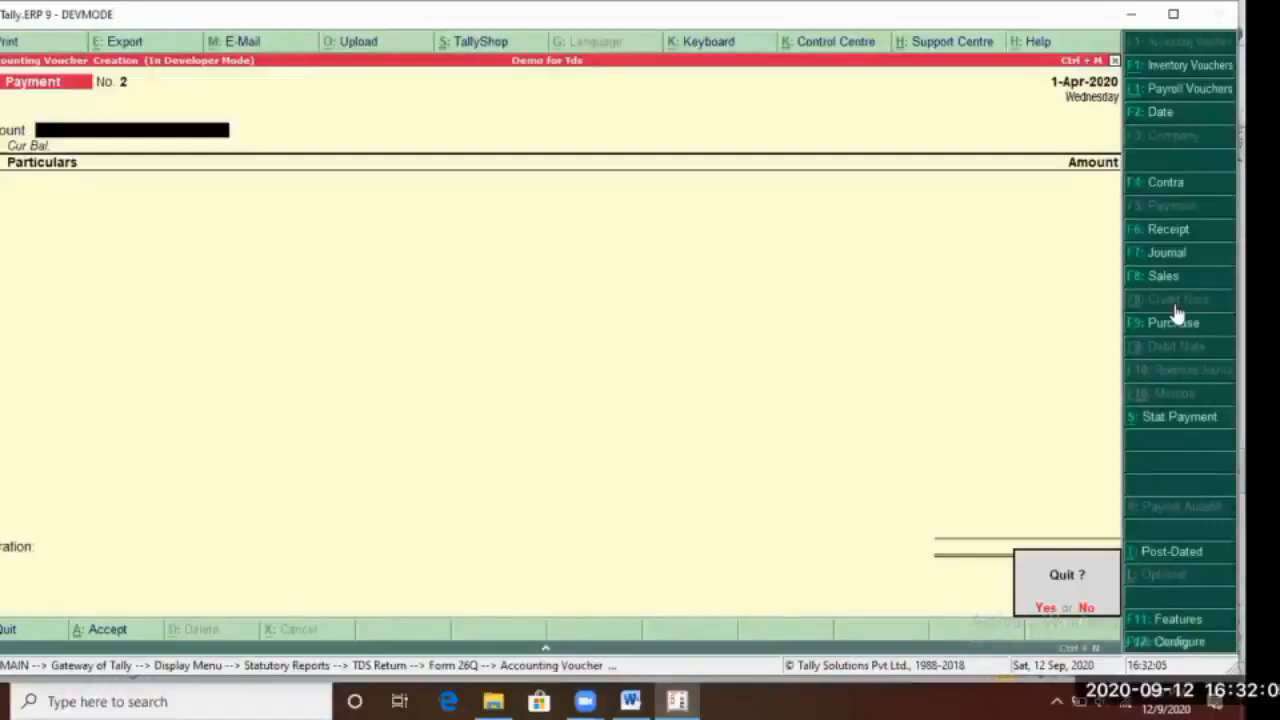
key("y")
Return to the Gateway of Tally and open a new payment voucher under Accounting Vouchers
key("Escape")
key("Escape")
key("Escape")
key("Escape")
key("Escape")
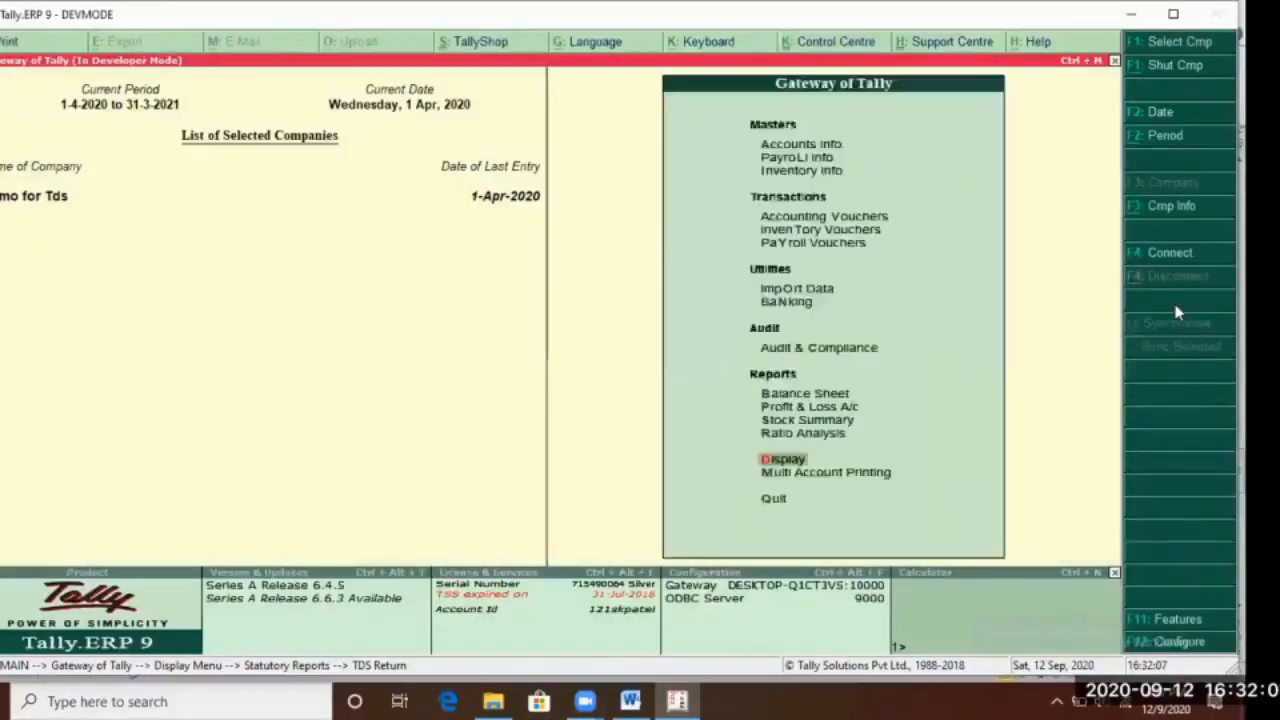
key("n")
key("Down")
key("Down")
key("Down")
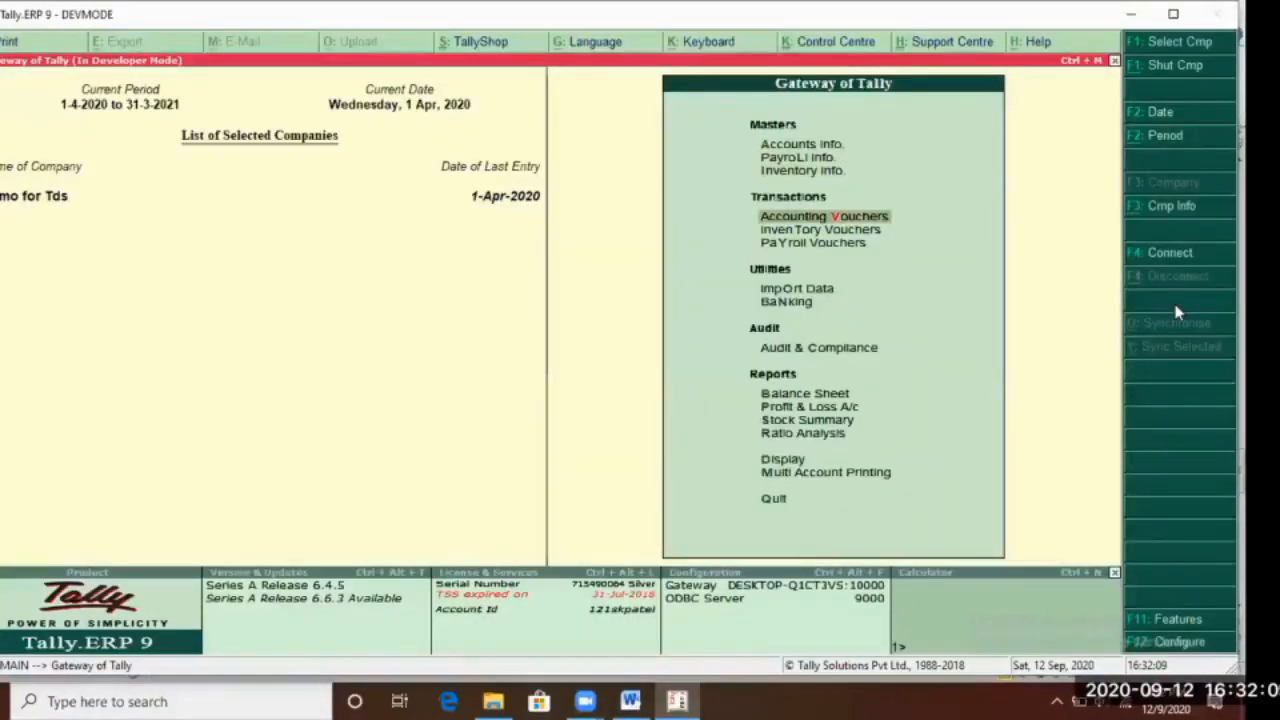
key("Down")
key("Up")
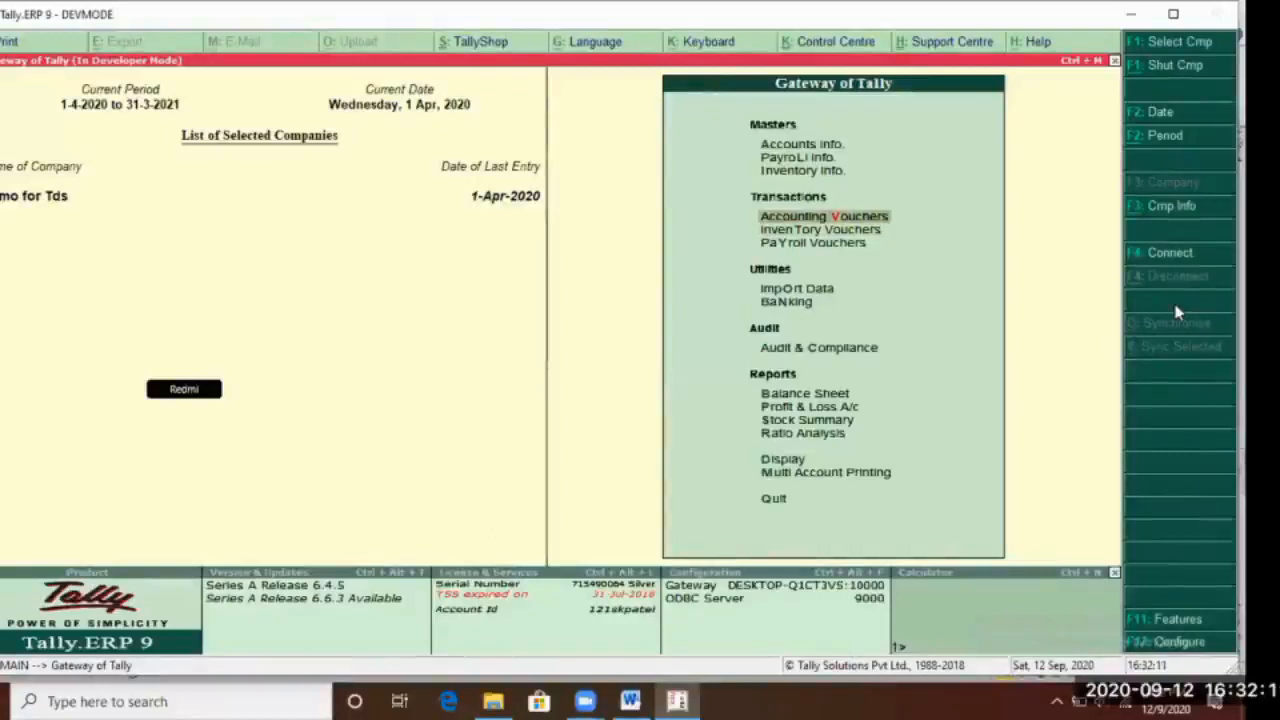
key("Return")
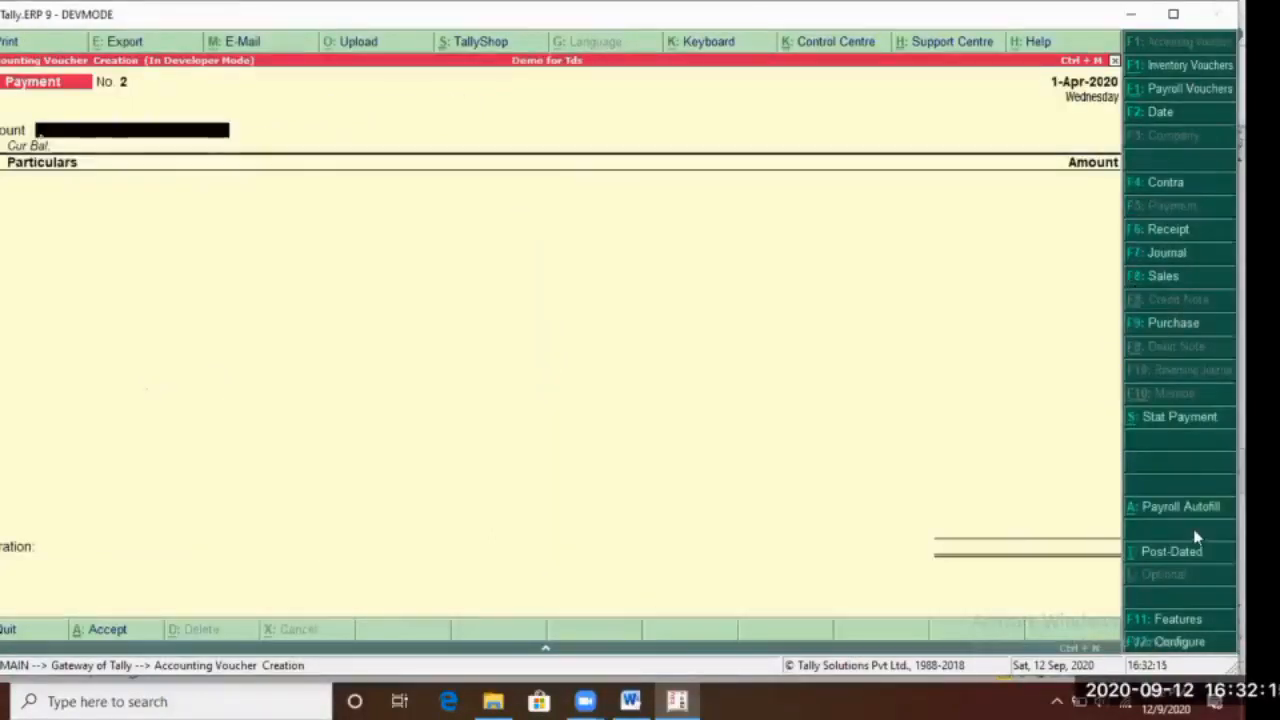
left_click(1170, 424)
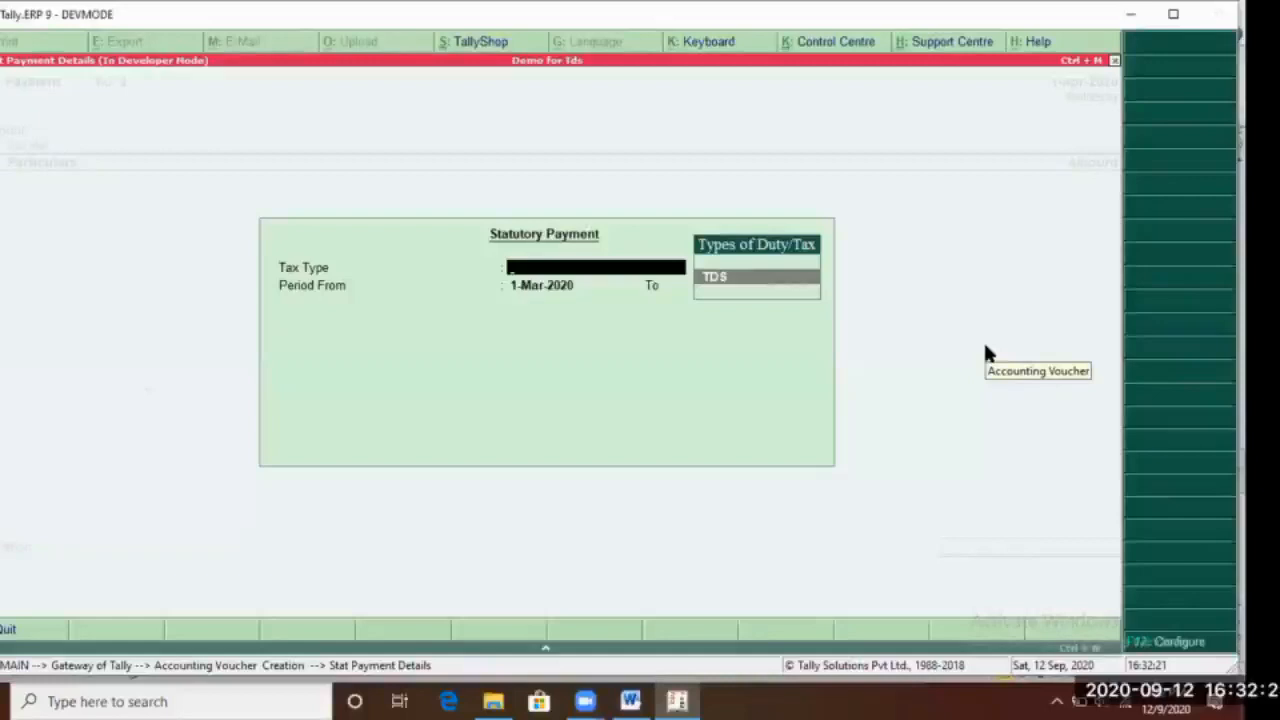
key("Return")
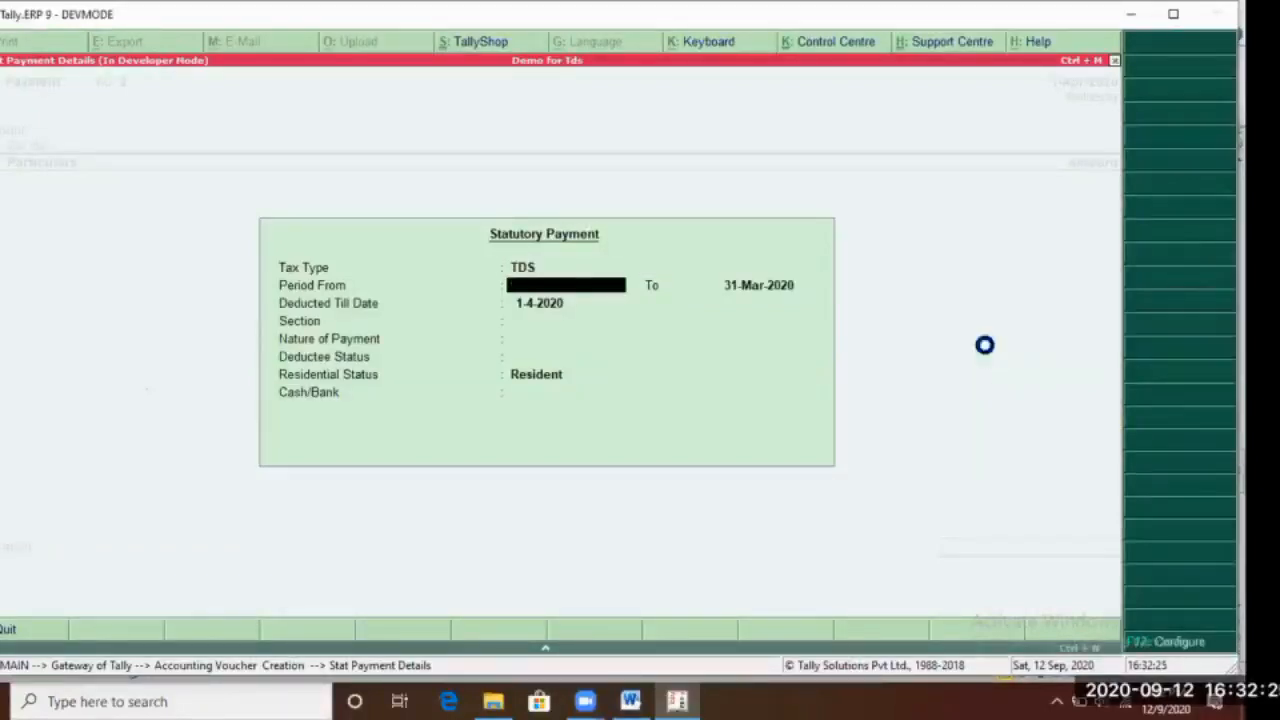
key("Escape")
Set the payment voucher's date to 5-May-2020
left_click(1160, 113)
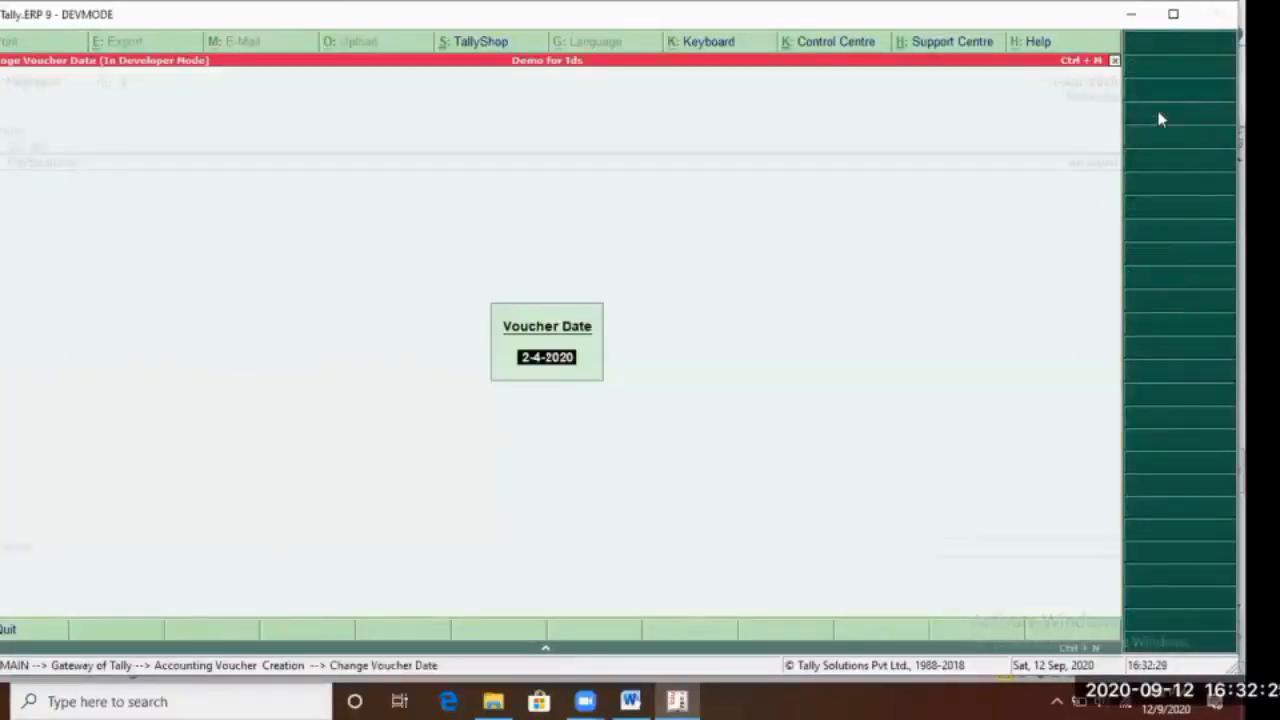
type("5")
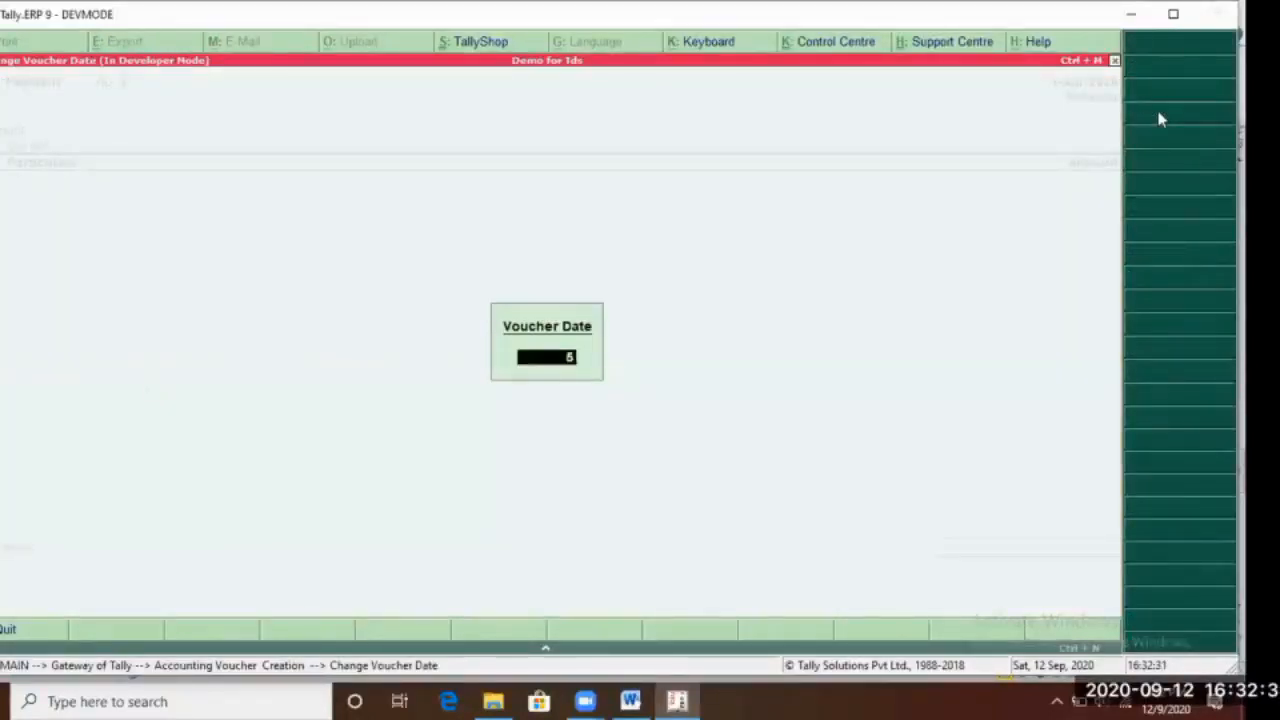
type(".5")
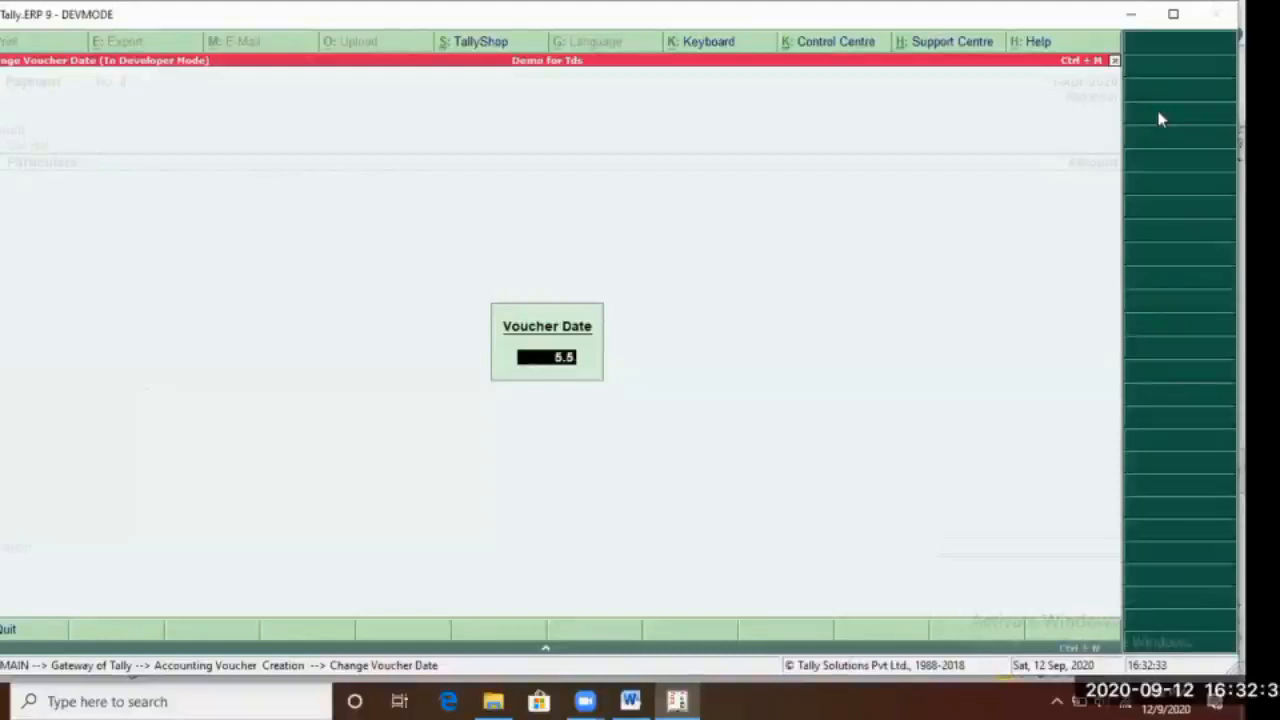
key("Return")
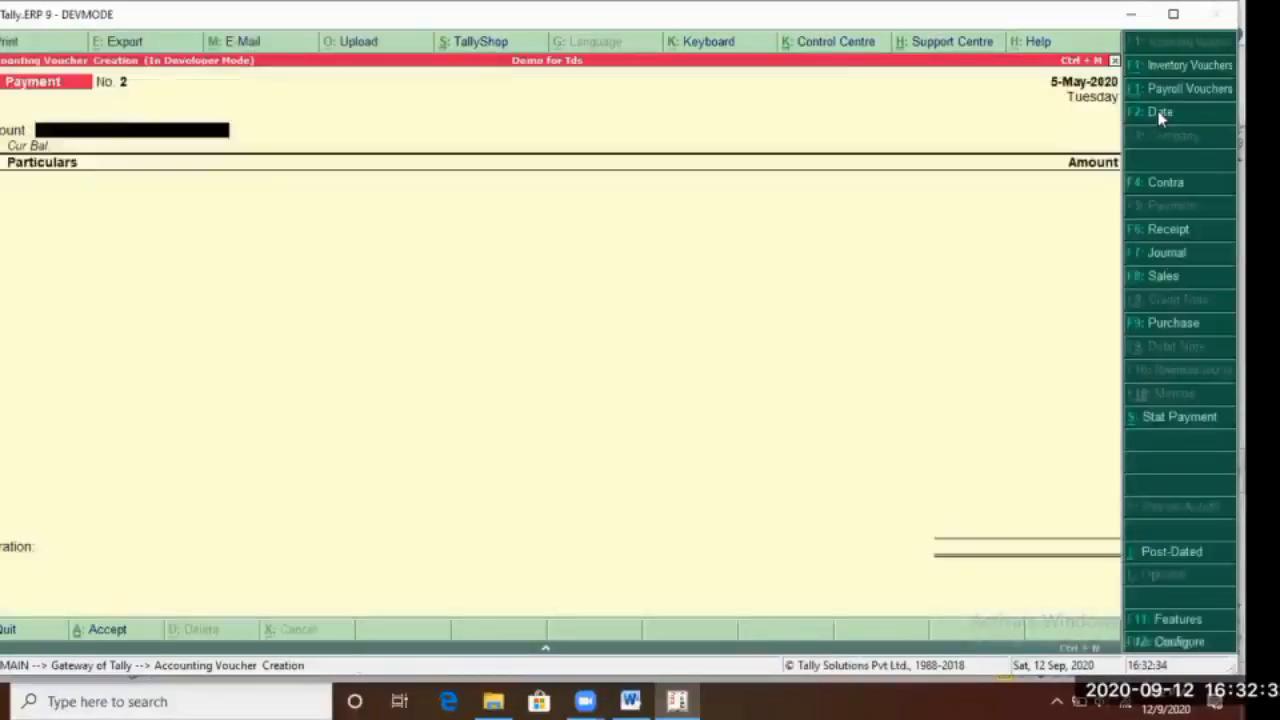
Start a TDS statutory payment for the period 1-Apr-2020 to 30-Apr-2020, with tax deducted till 30-4-2020
left_click(1180, 416)
key("Return")
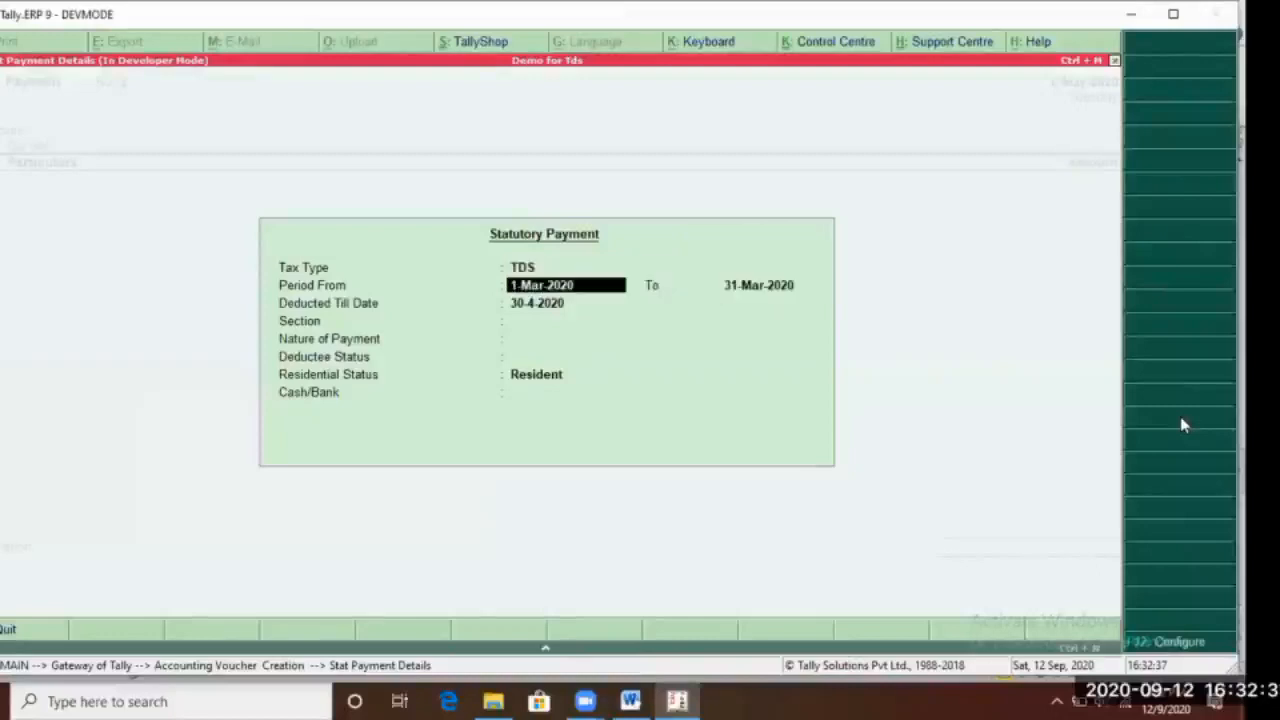
type("1.4")
key("Return")
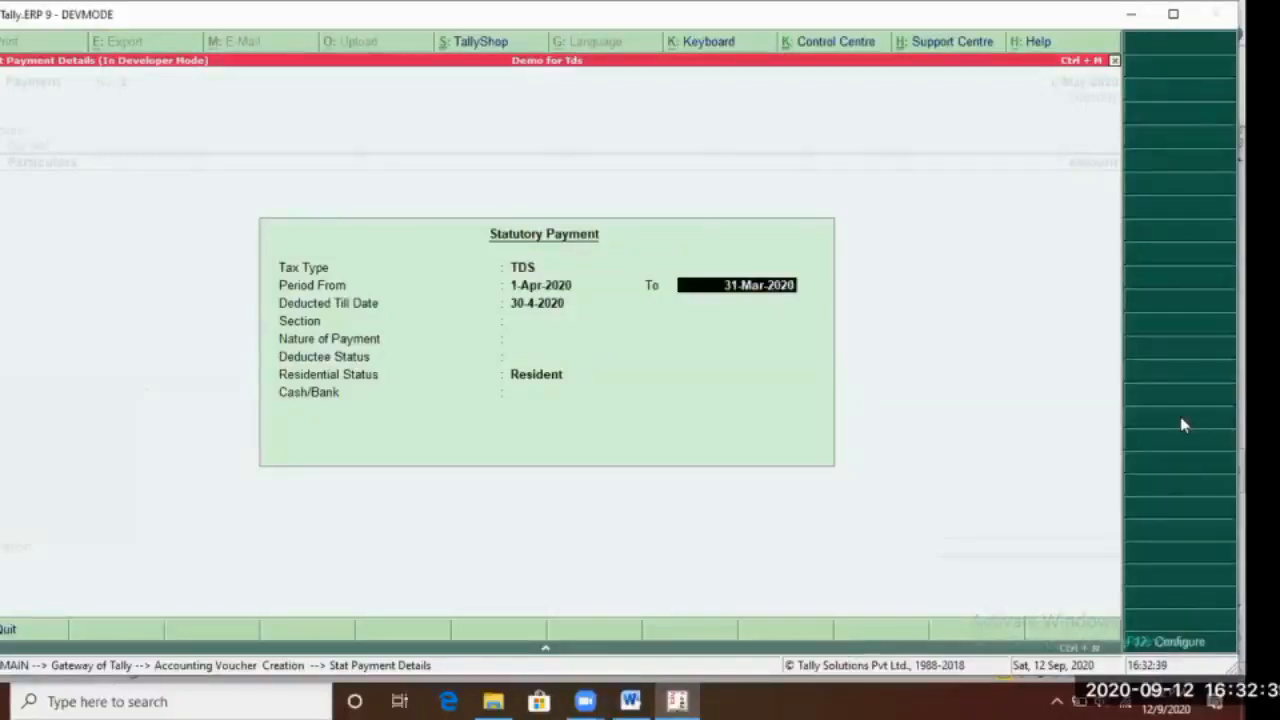
type("30.4")
key("Return")
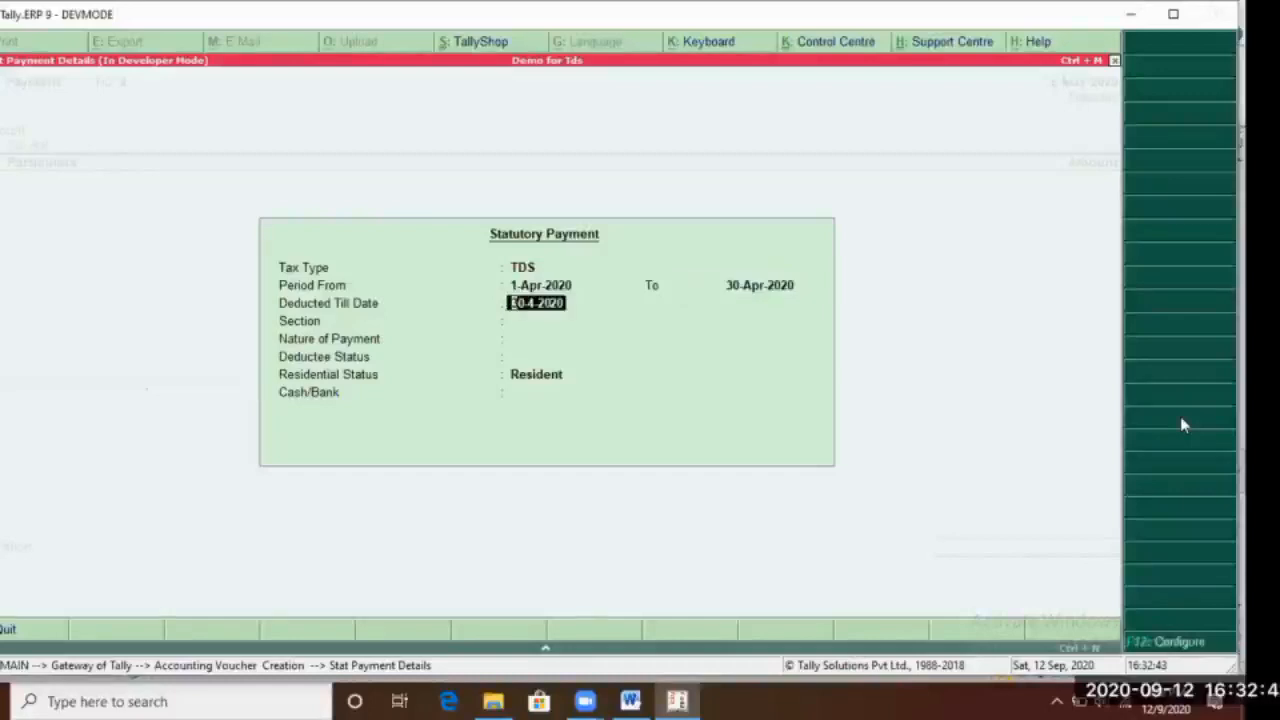
key("Return")
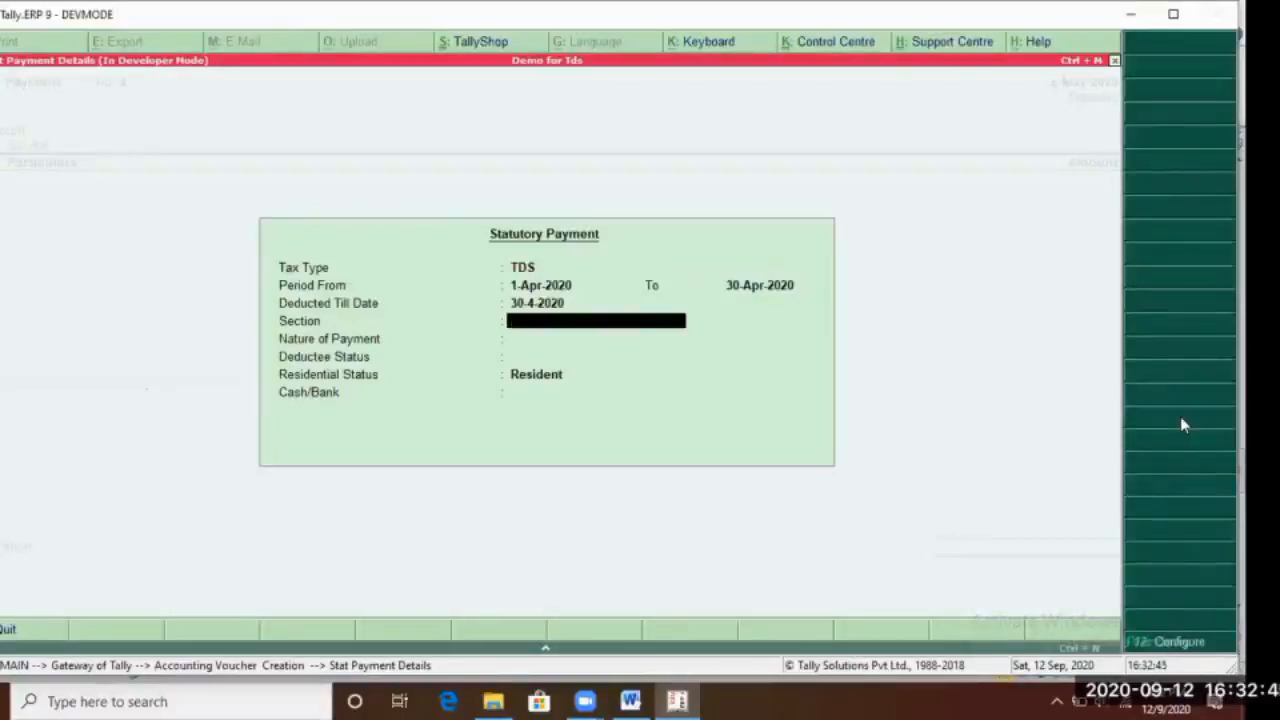
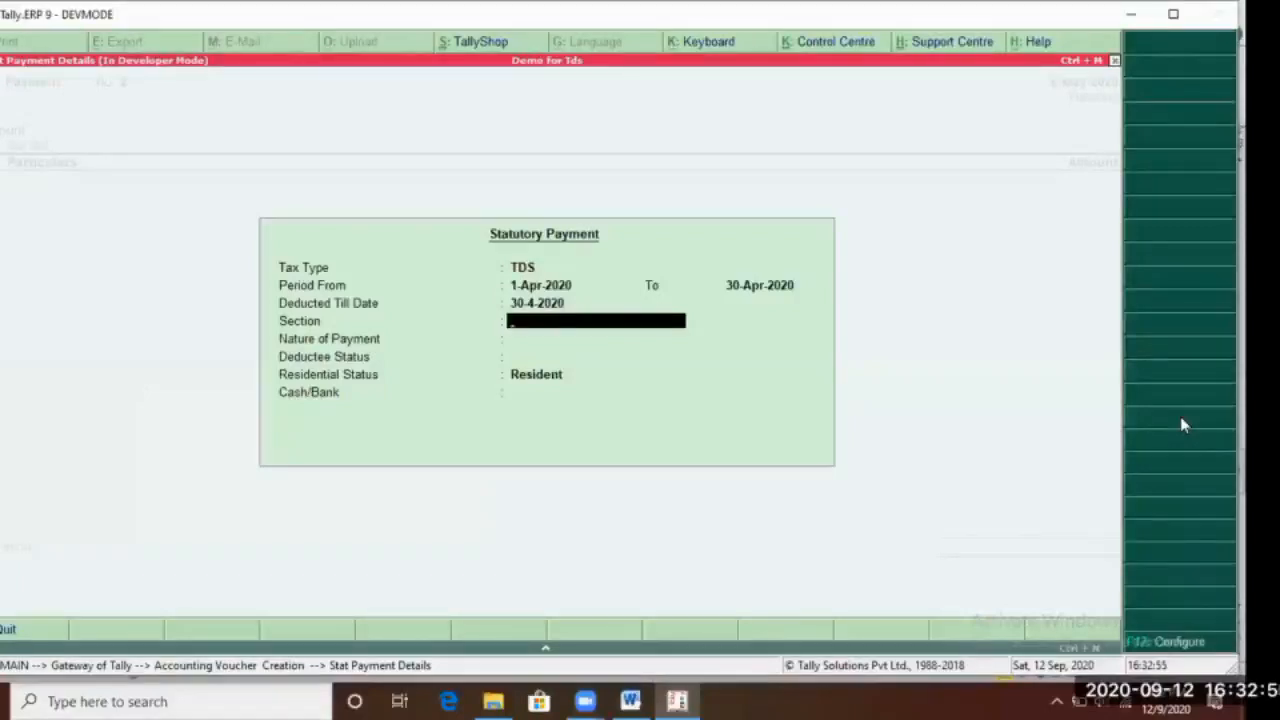
Try to choose a section for the TDS statutory payment
key("Up")
key("Up")
key("Return")
key("Return")
key("Return")
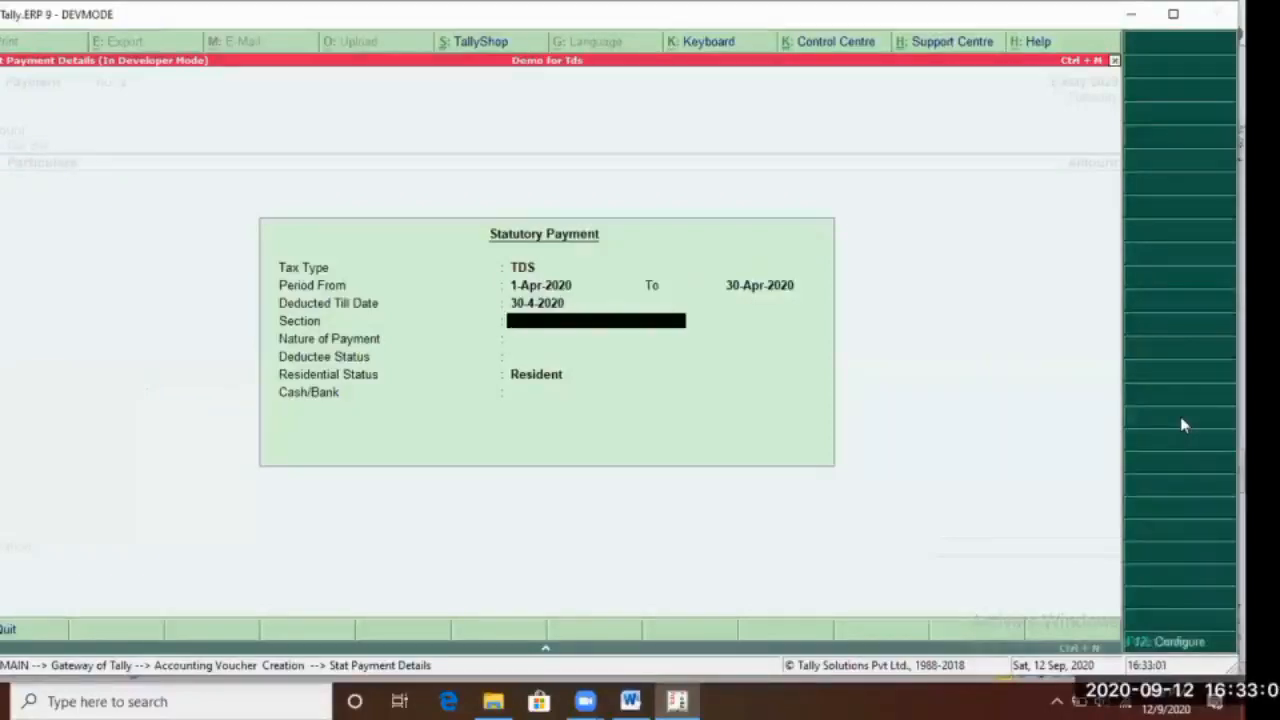
Set Allow Other Payment Types to Yes in the Tax Payment Configuration and return to the statutory payment details
left_click(1160, 642)
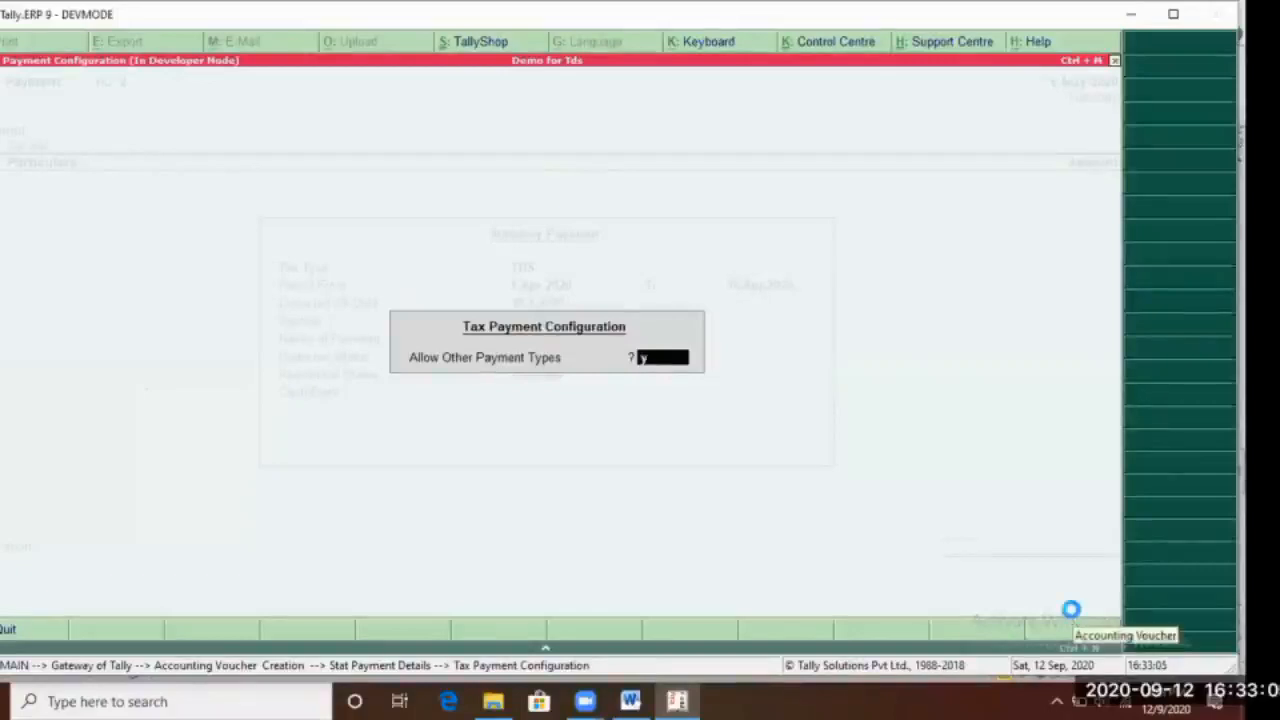
key("Return")
key("BackSpace")
key("Return")
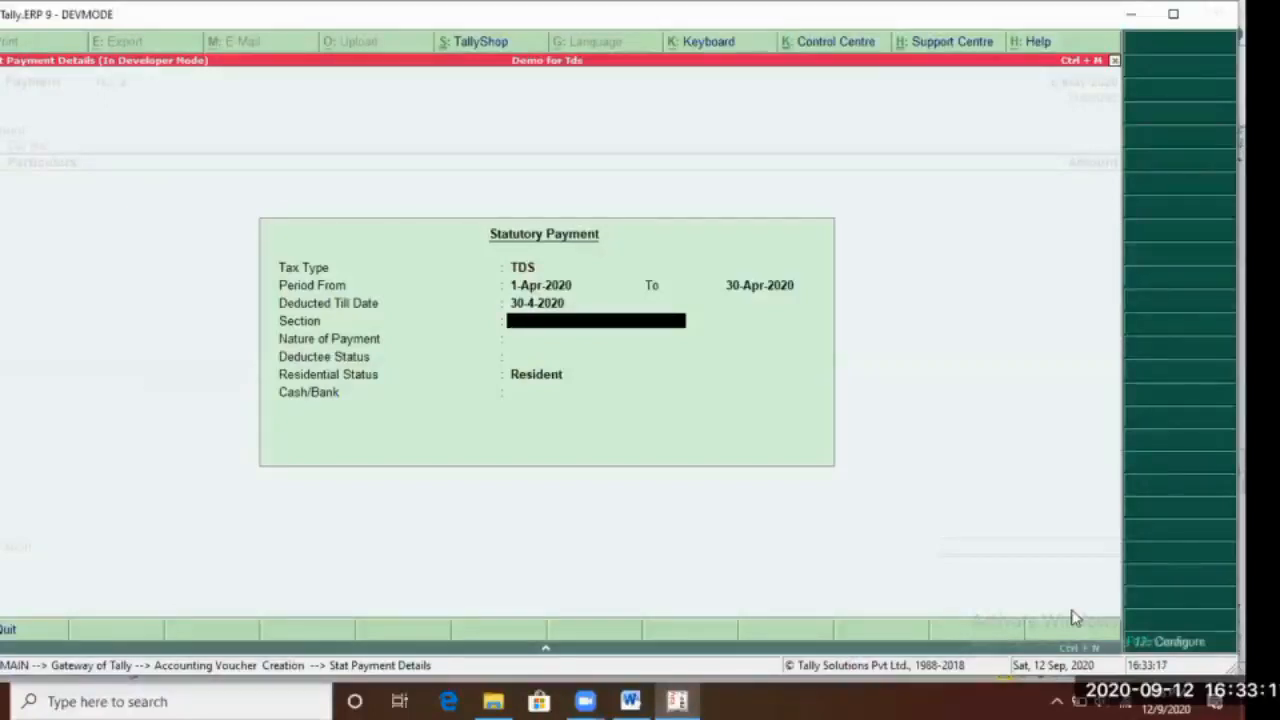
Leave the statutory payment and its payment voucher without saving, and return to the Gateway of Tally without quitting
key("Escape")
key("Escape")
key("Return")
key("Escape")
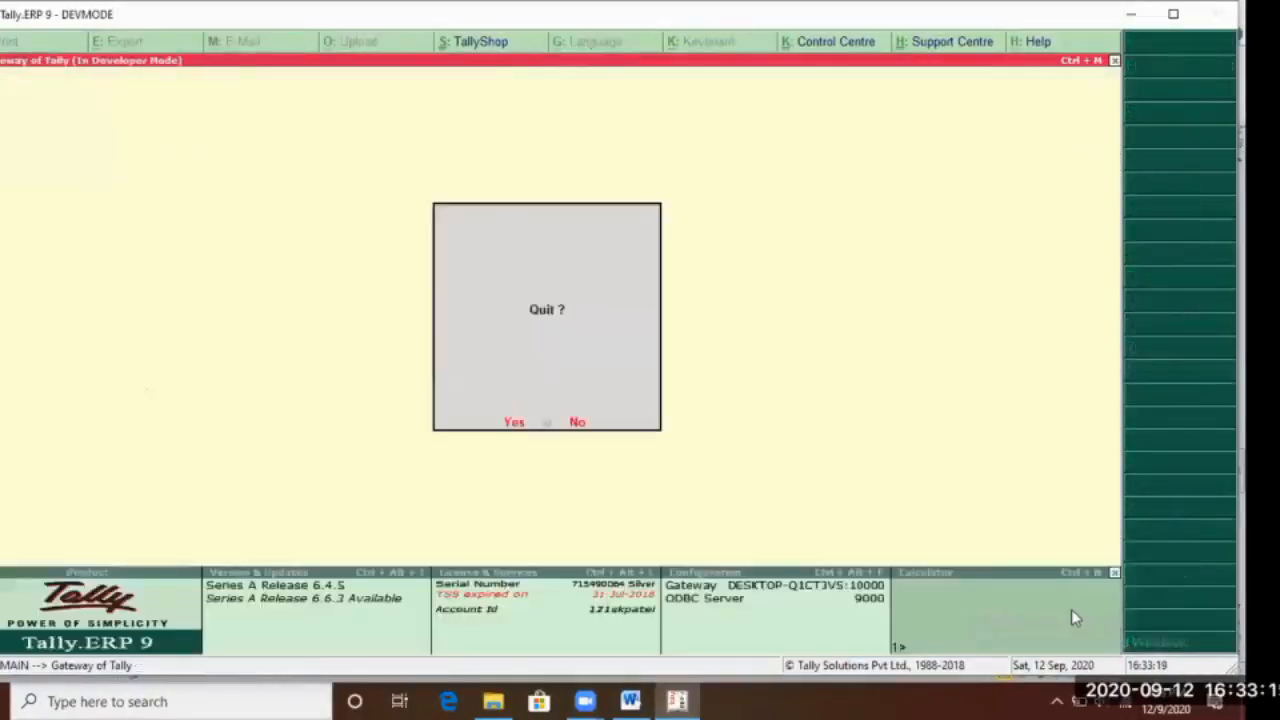
key("Escape")
key("Down")
key("Down")
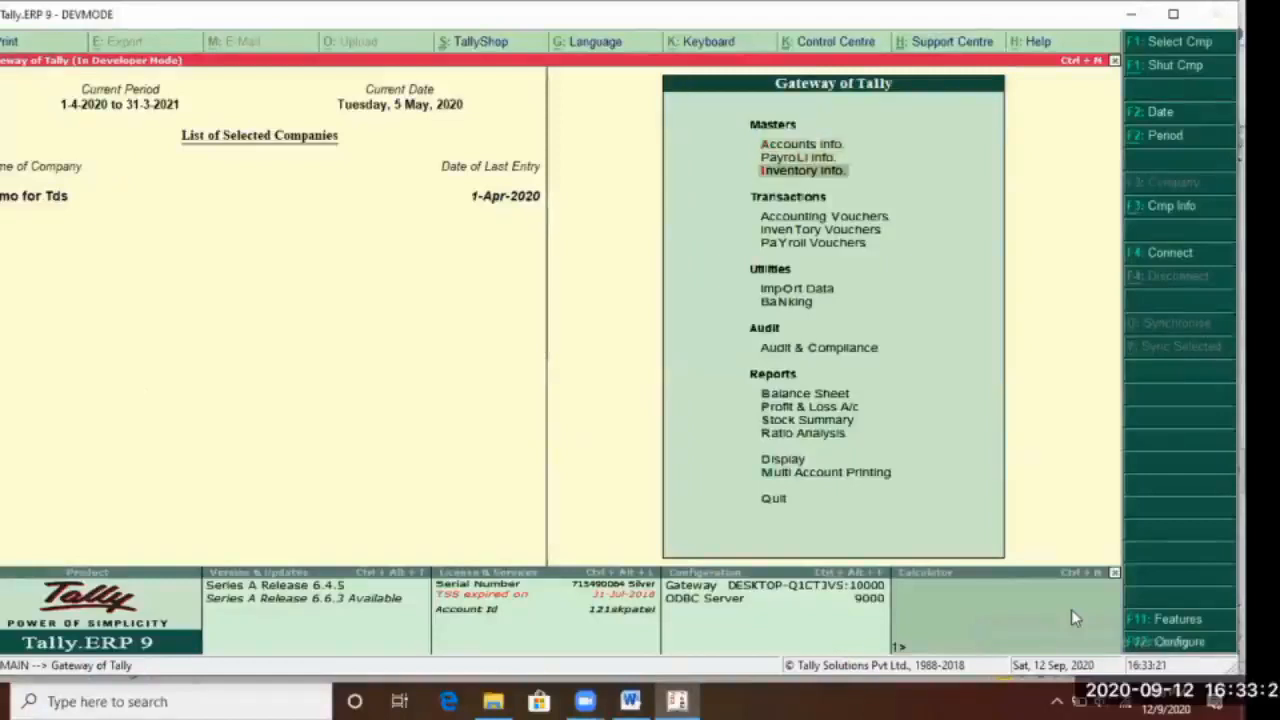
key("Up")
key("Up")
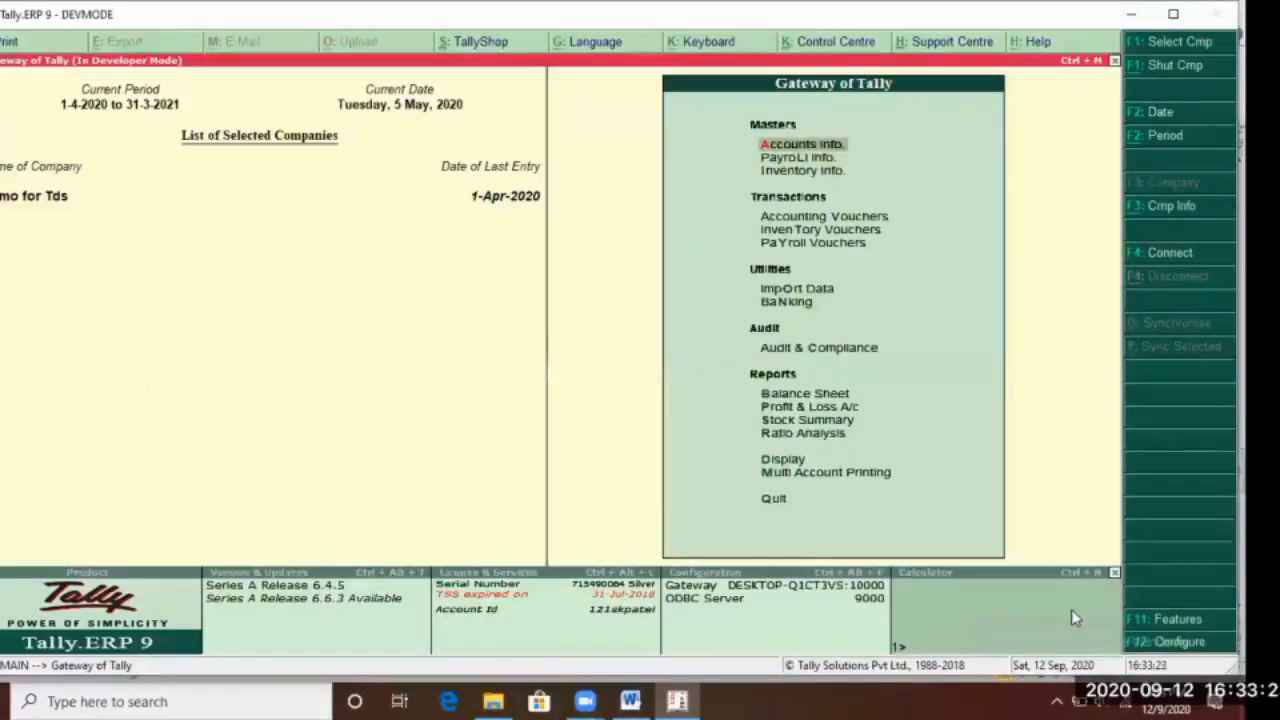
key("Down")
key("d")
key("Down")
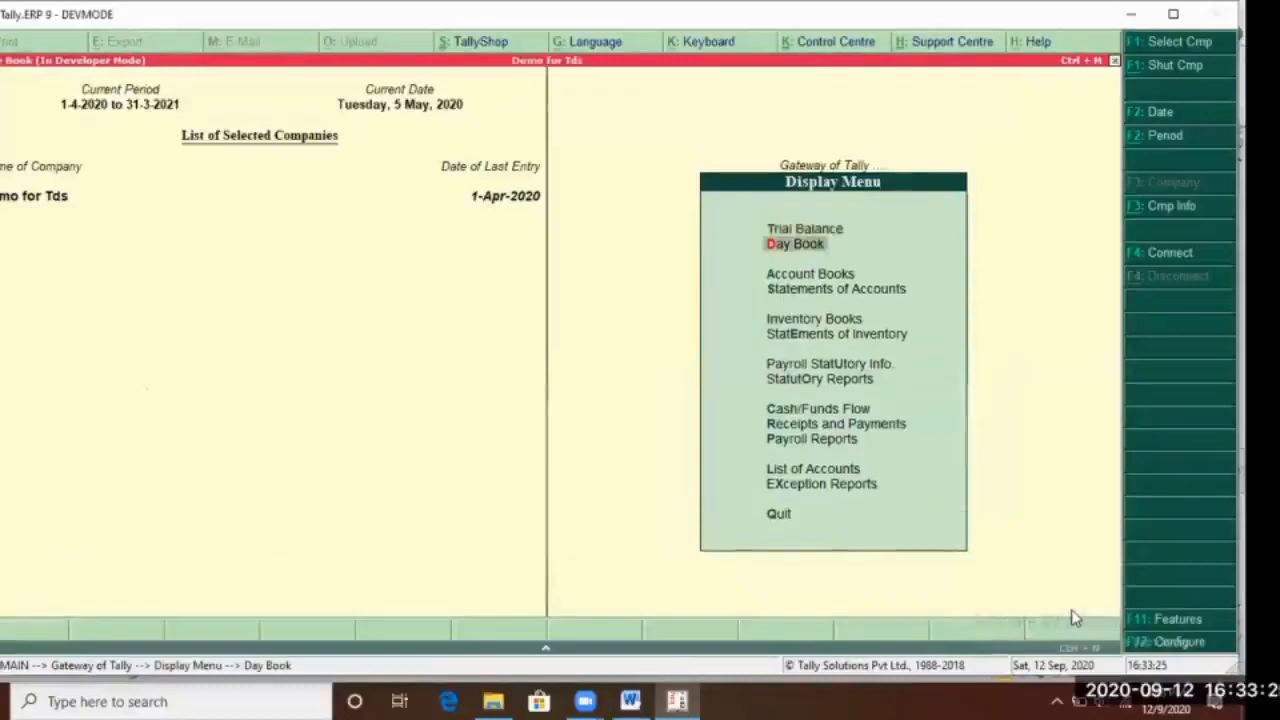
key("Return")
key("Escape")
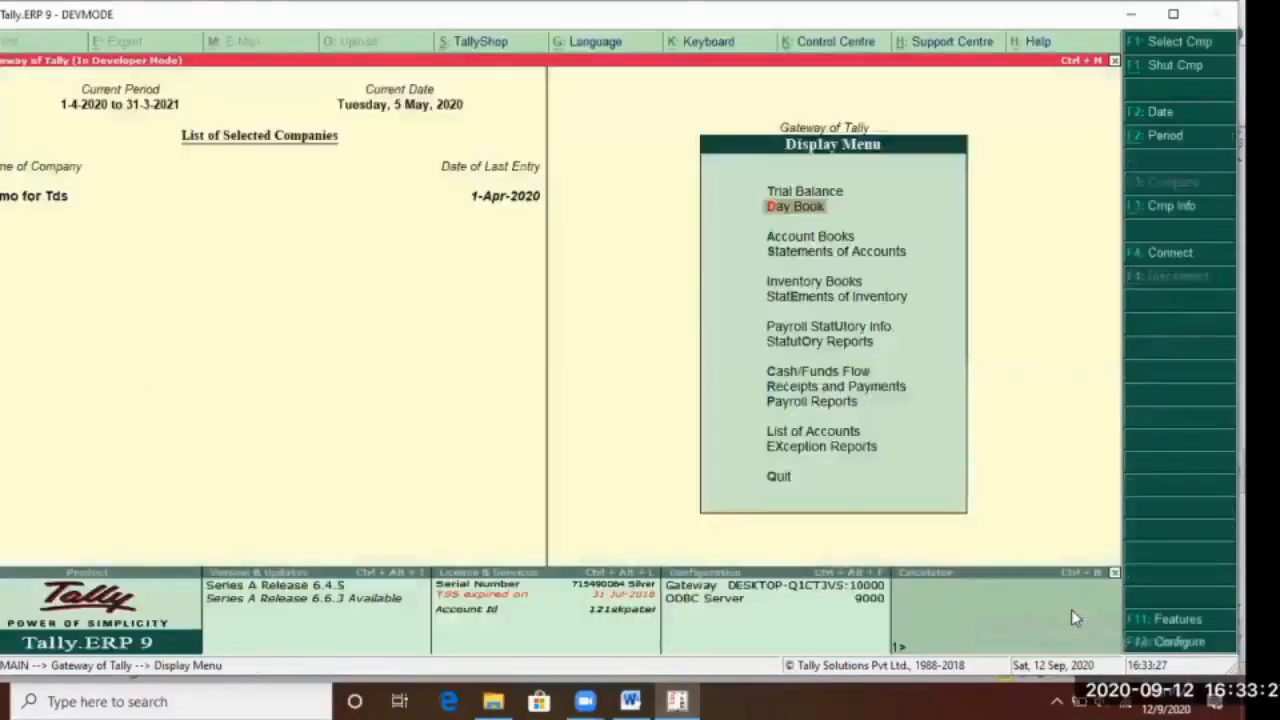
key("Escape")
key("Escape")
key("Escape")
Open a new payment voucher again from Accounting Vouchers
key("Down")
key("Down")
key("Down")
key("Down")
key("Down")
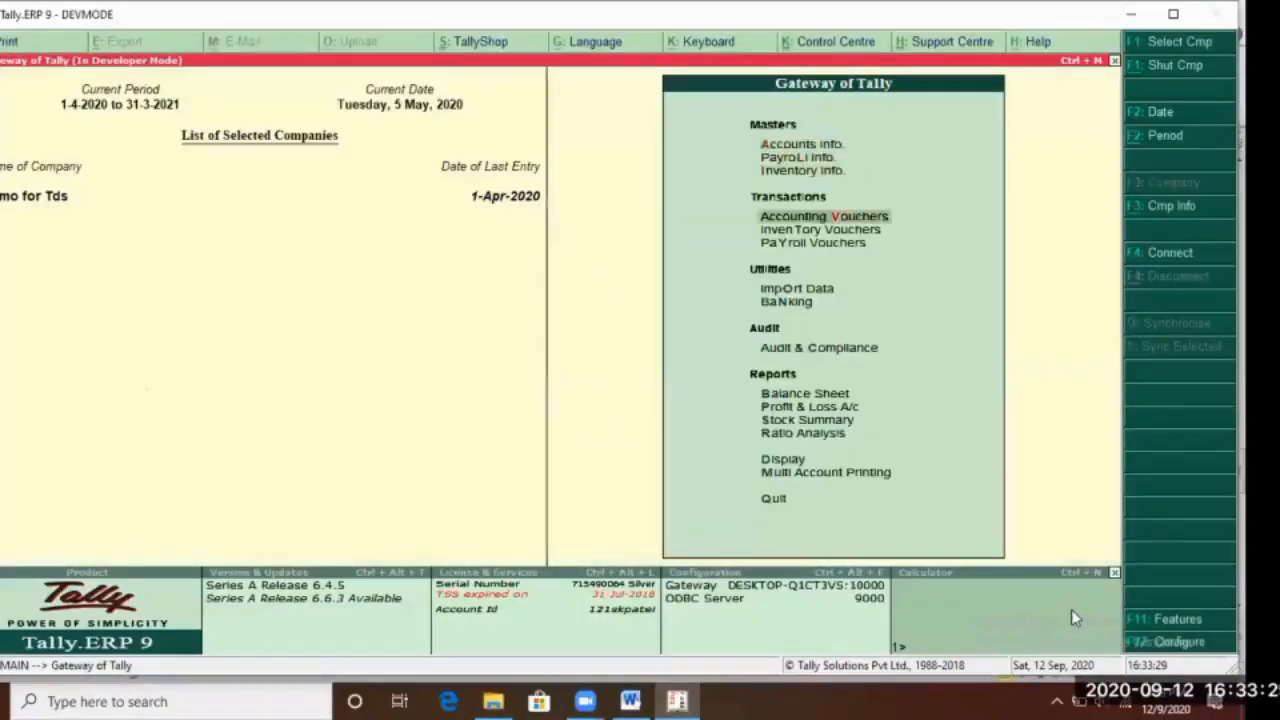
key("Down")
key("Down")
key("Up")
key("Up")
key("Up")
key("Up")
key("Return")
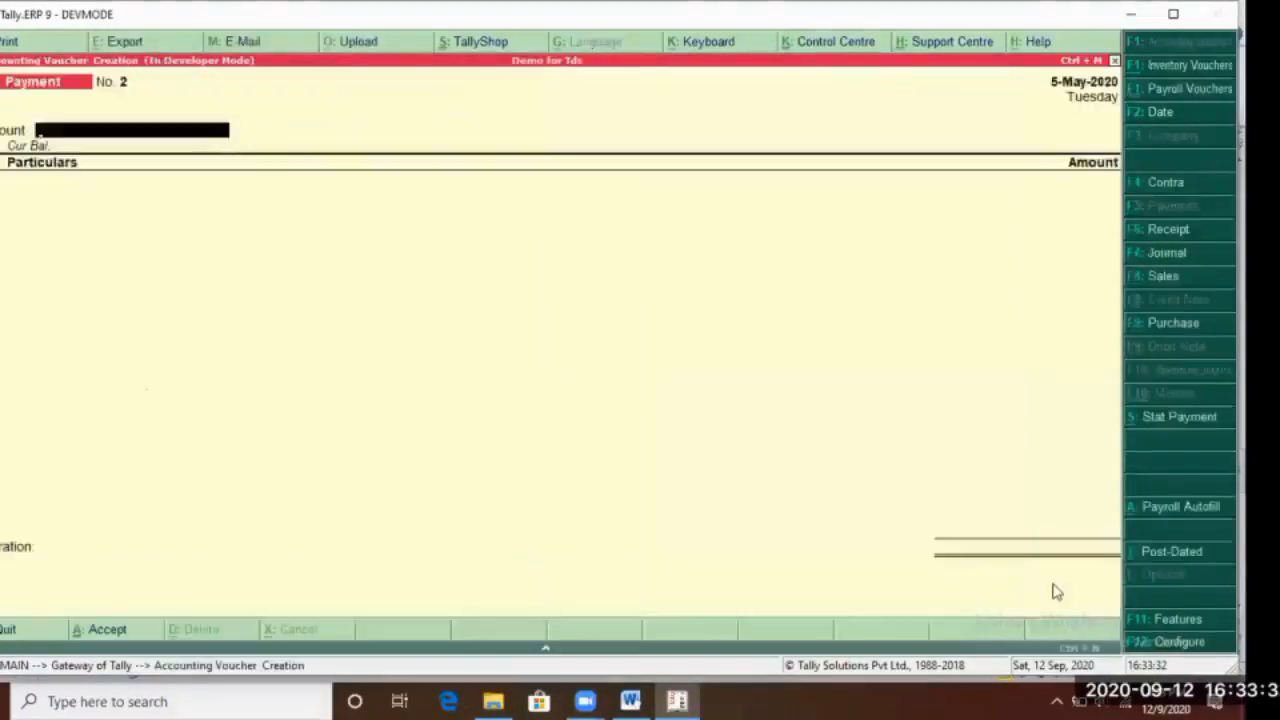
Retry the TDS statutory payment for 1-Apr-2020 to 30-Apr-2020, and leave it and the voucher without saving
left_click(1163, 420)
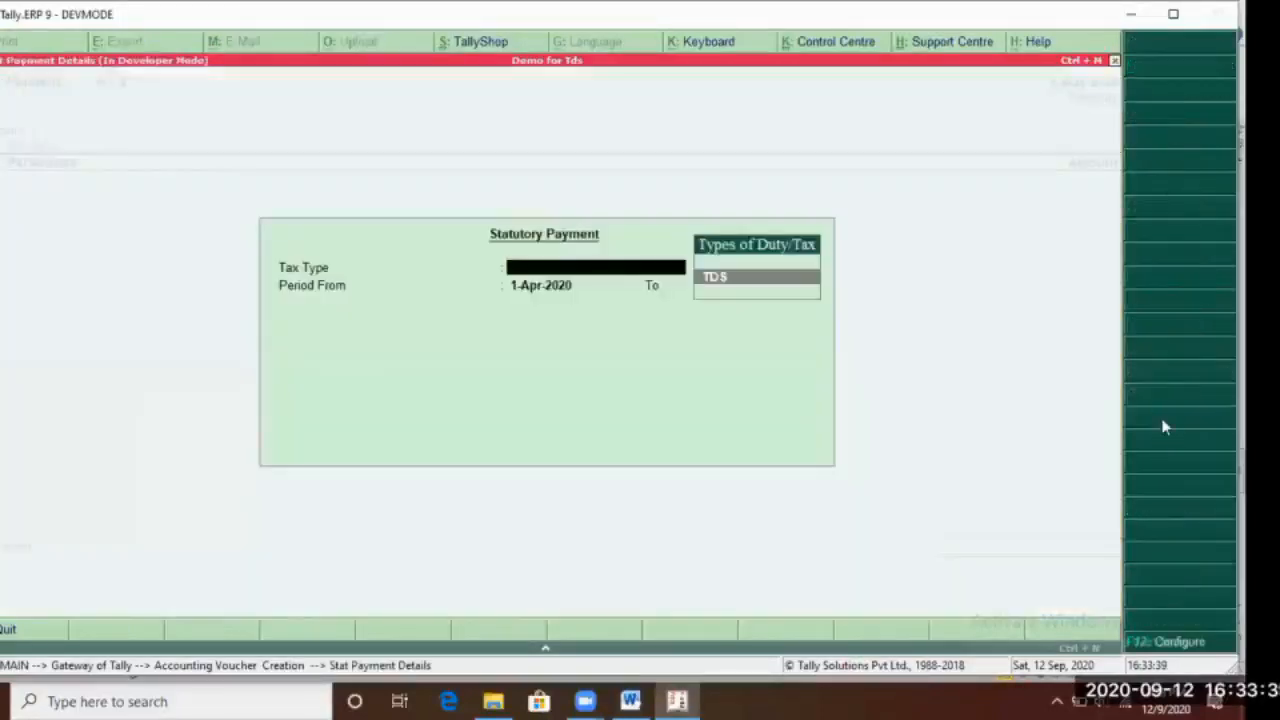
key("Return")
key("Return")
key("Return")
key("Return")
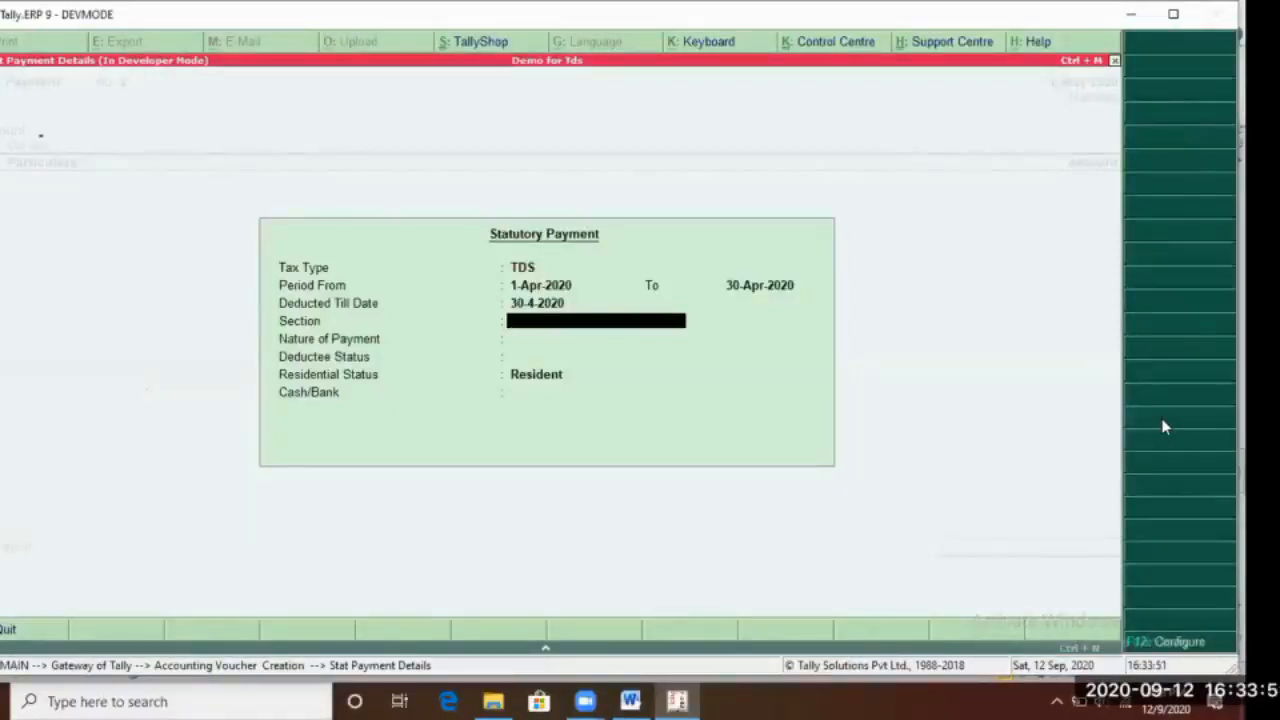
key("Escape")
key("Escape")
key("Return")
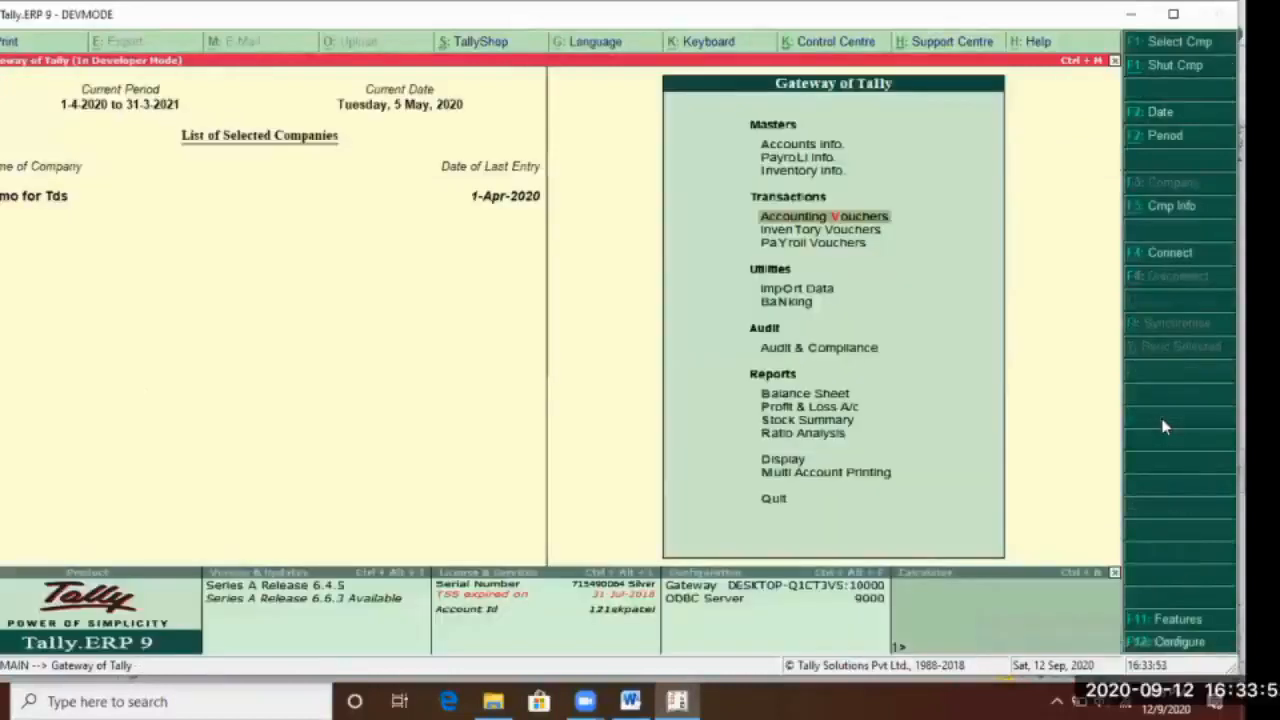
Open the list of single ledgers for alteration under Accounts Info
key("Up")
key("Up")
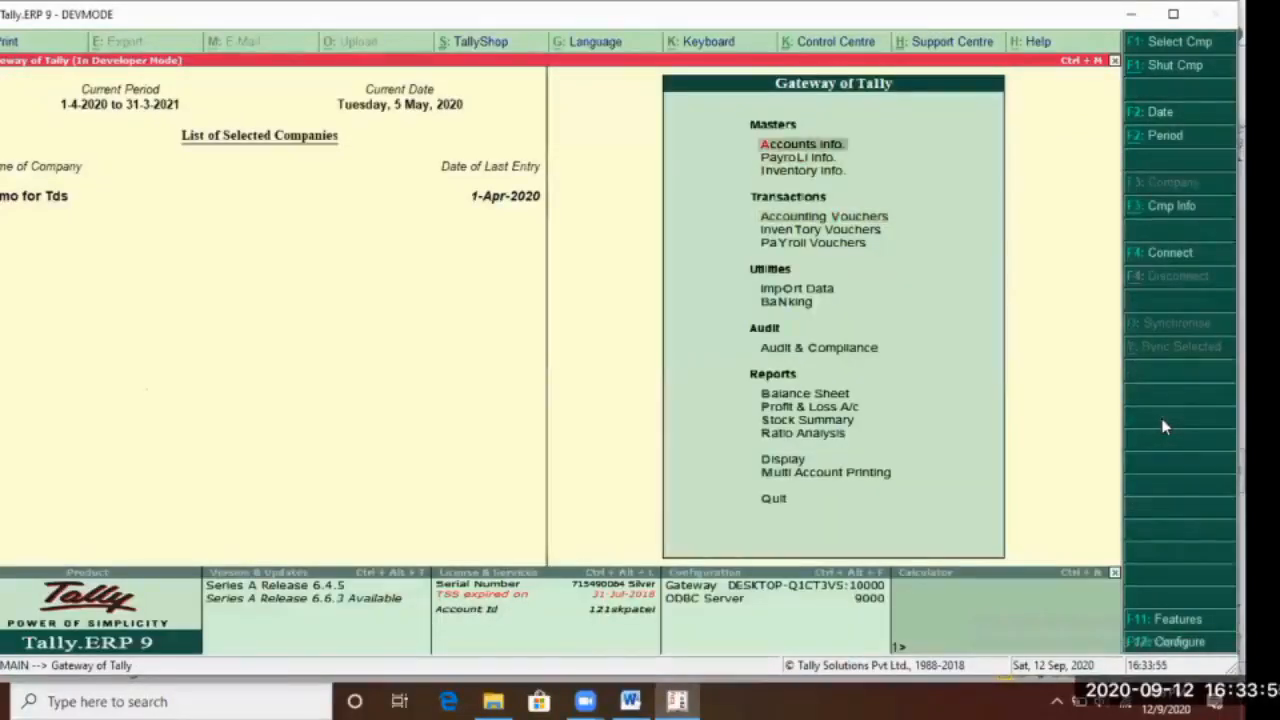
key("Return")
key("Down")
key("Return")
key("Down")
key("Down")
key("Return")
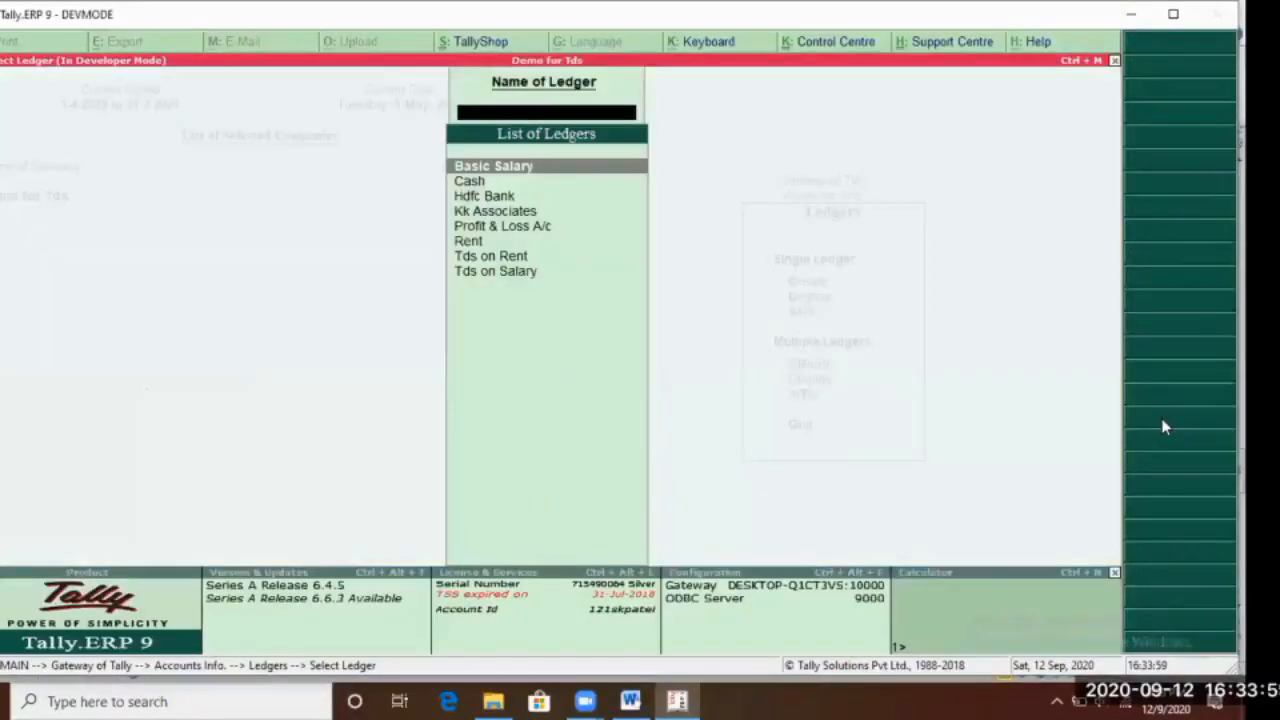
Look through the ledgers and open the Rent ledger for alteration
key("Down")
key("Down")
key("Down")
key("Down")
key("Down")
key("Down")
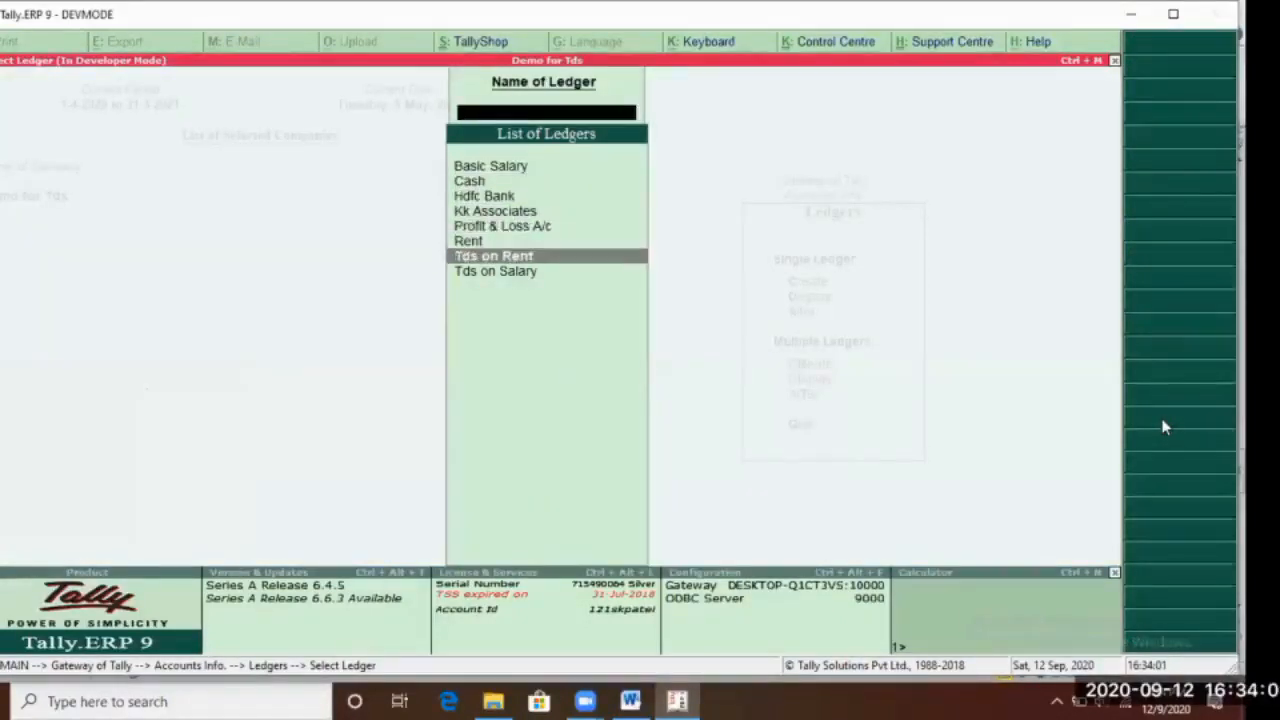
key("Up")
key("Up")
key("Up")
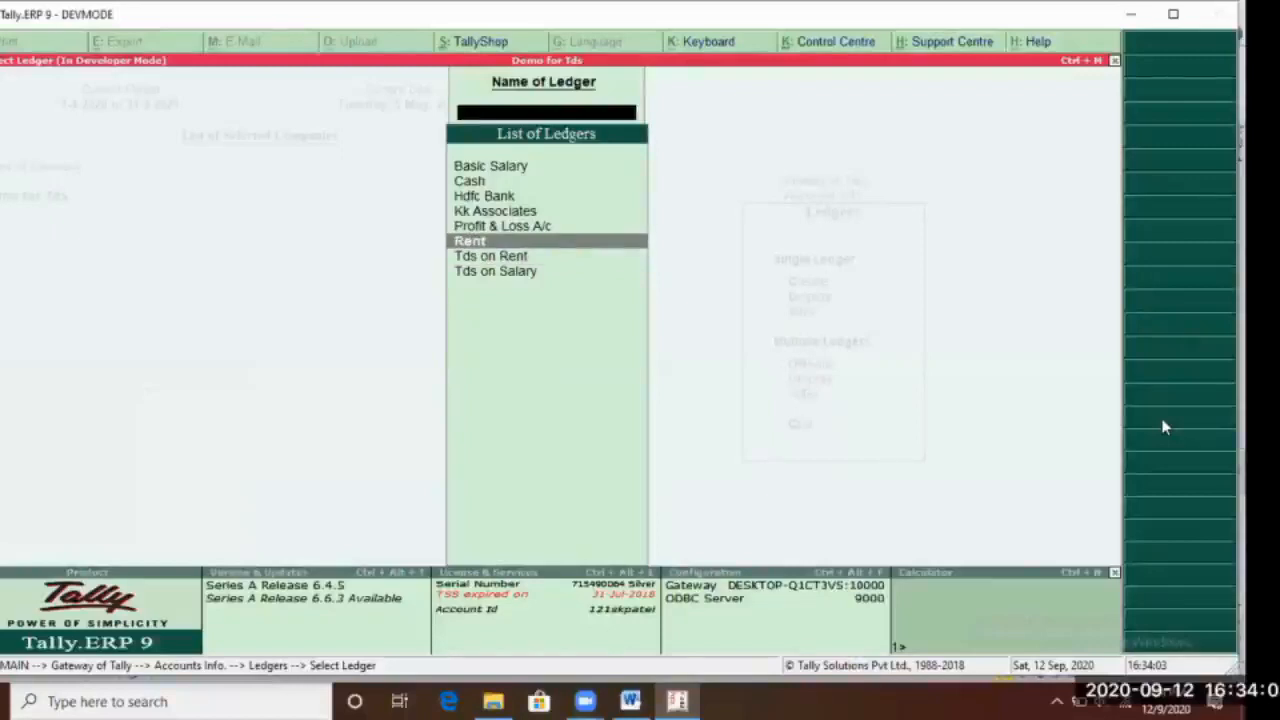
key("Up")
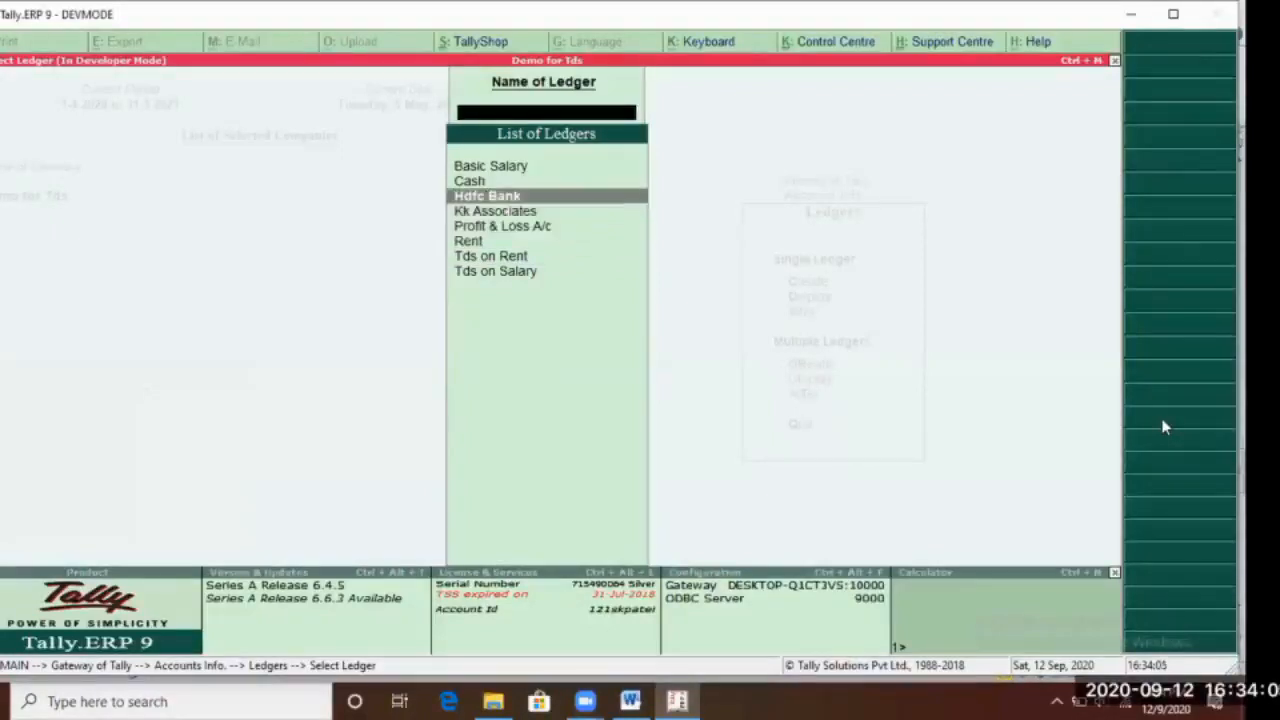
key("Up")
key("Up")
key("Down")
key("Down")
key("Down")
key("Down")
key("Down")
key("Down")
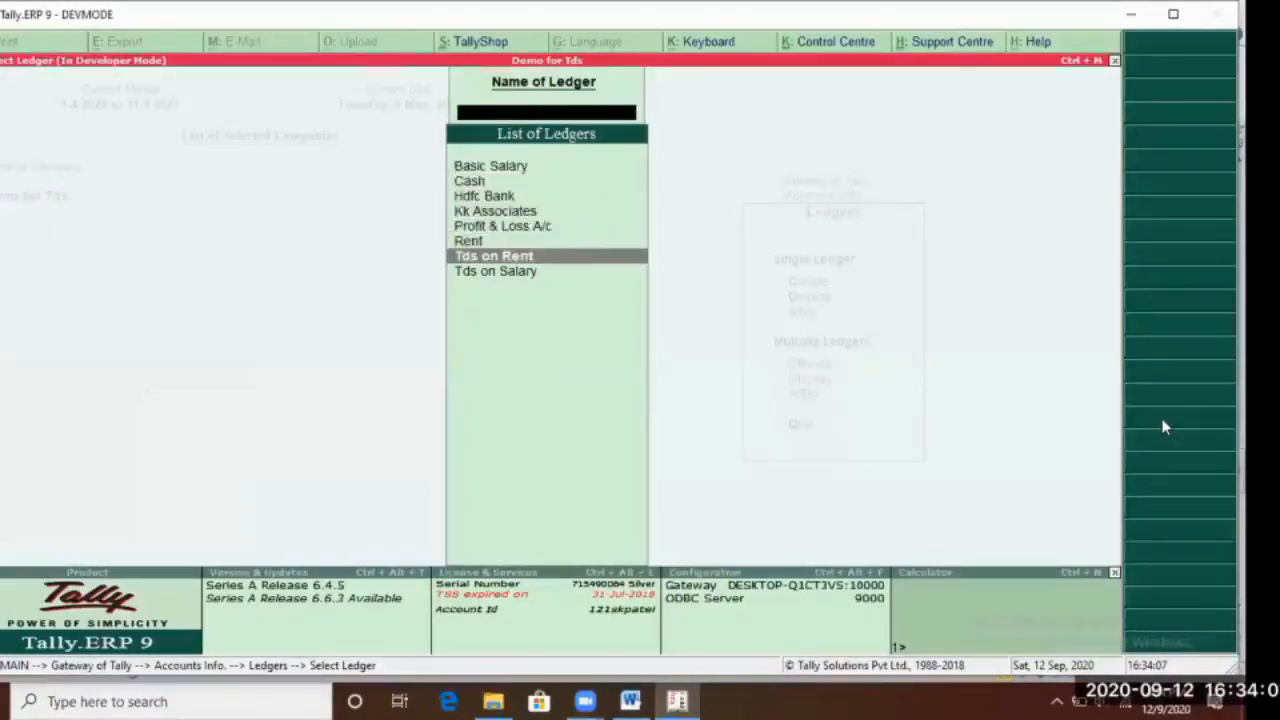
key("Up")
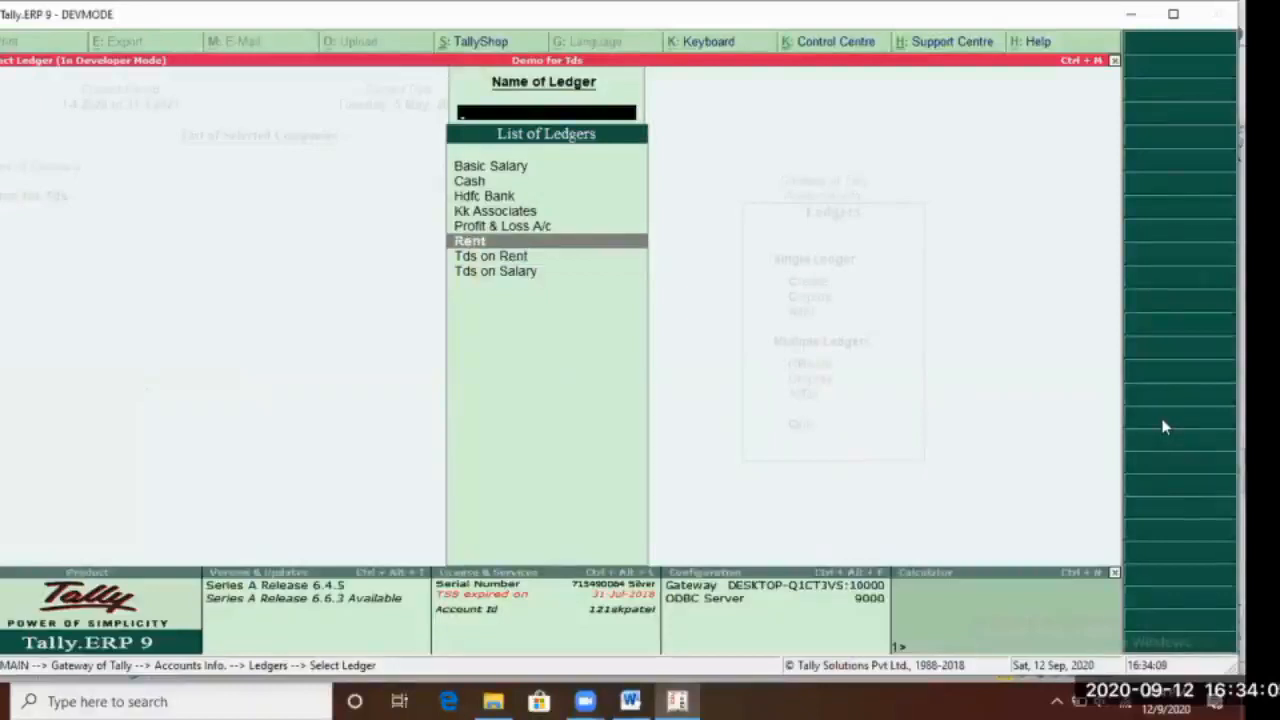
key("Return")
Go to the Rent ledger's TDS nature of payment and open Rent of Land, Building Or Furniture for alteration
key("Return")
key("Return")
key("Return")
key("Return")
key("Return")
key("Return")
key("Return")
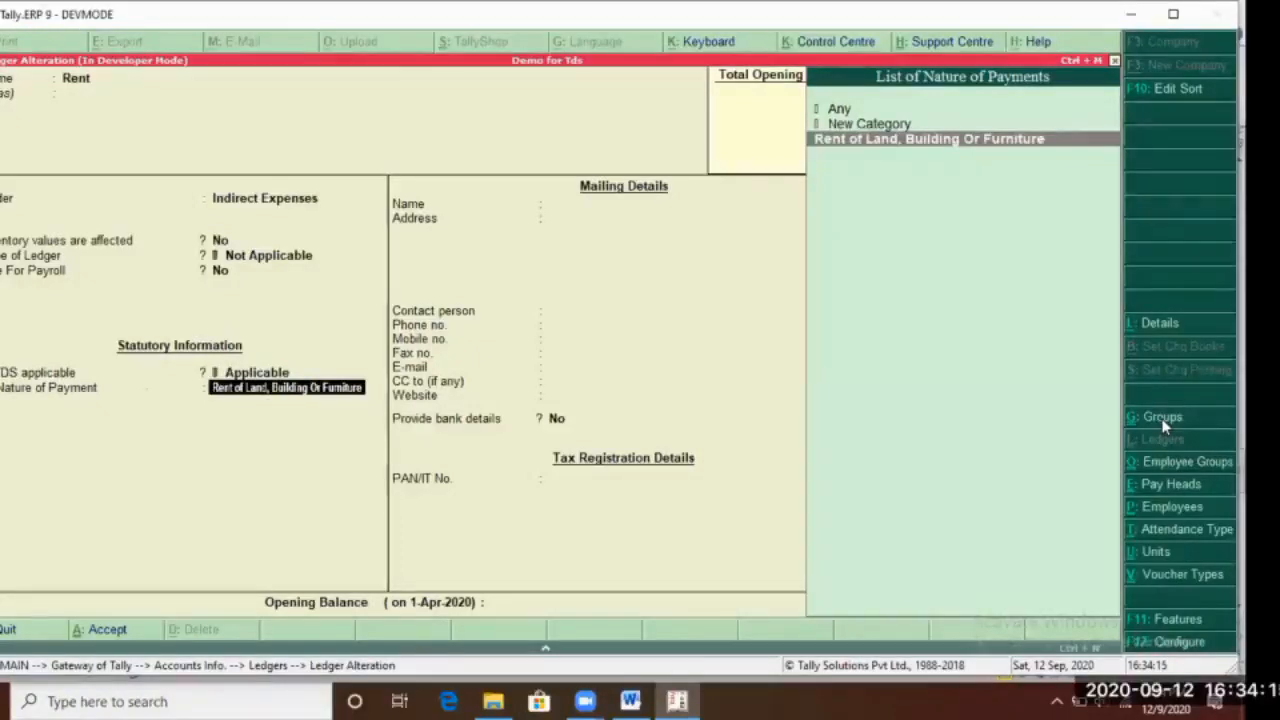
key("ctrl+Return")
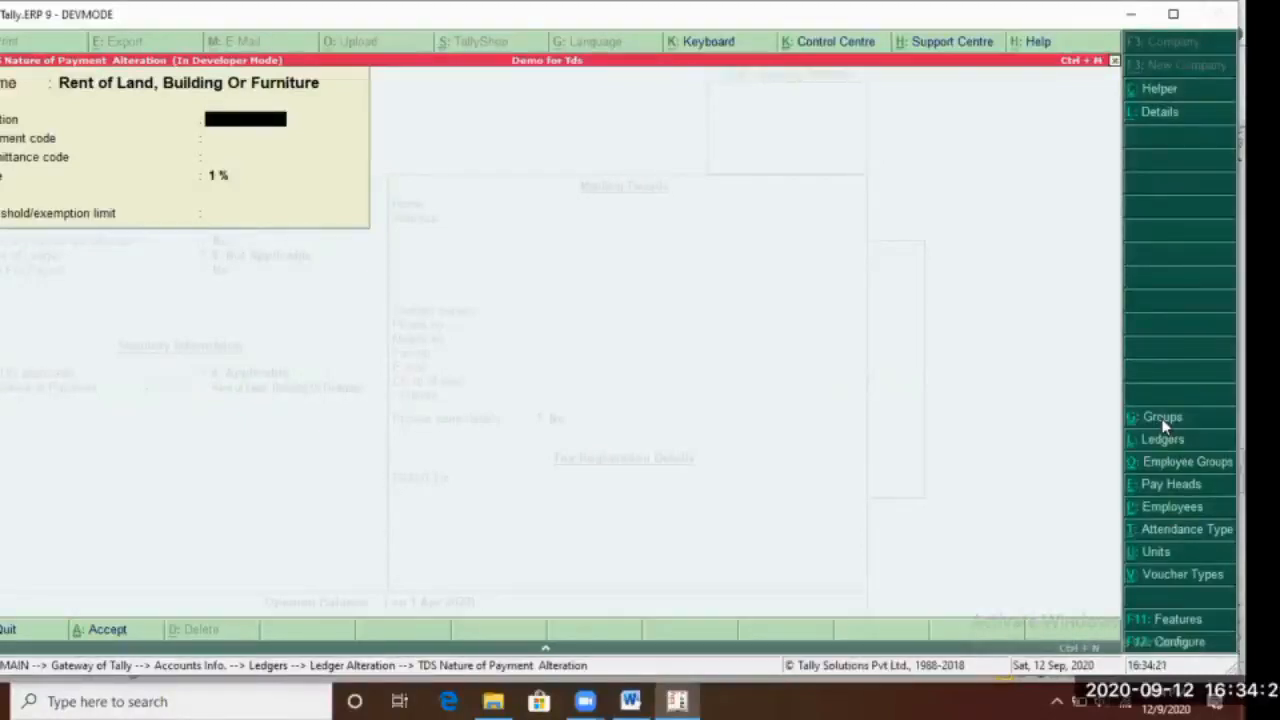
Delete the Rent of Land, Building Or Furniture nature of payment
type("94")
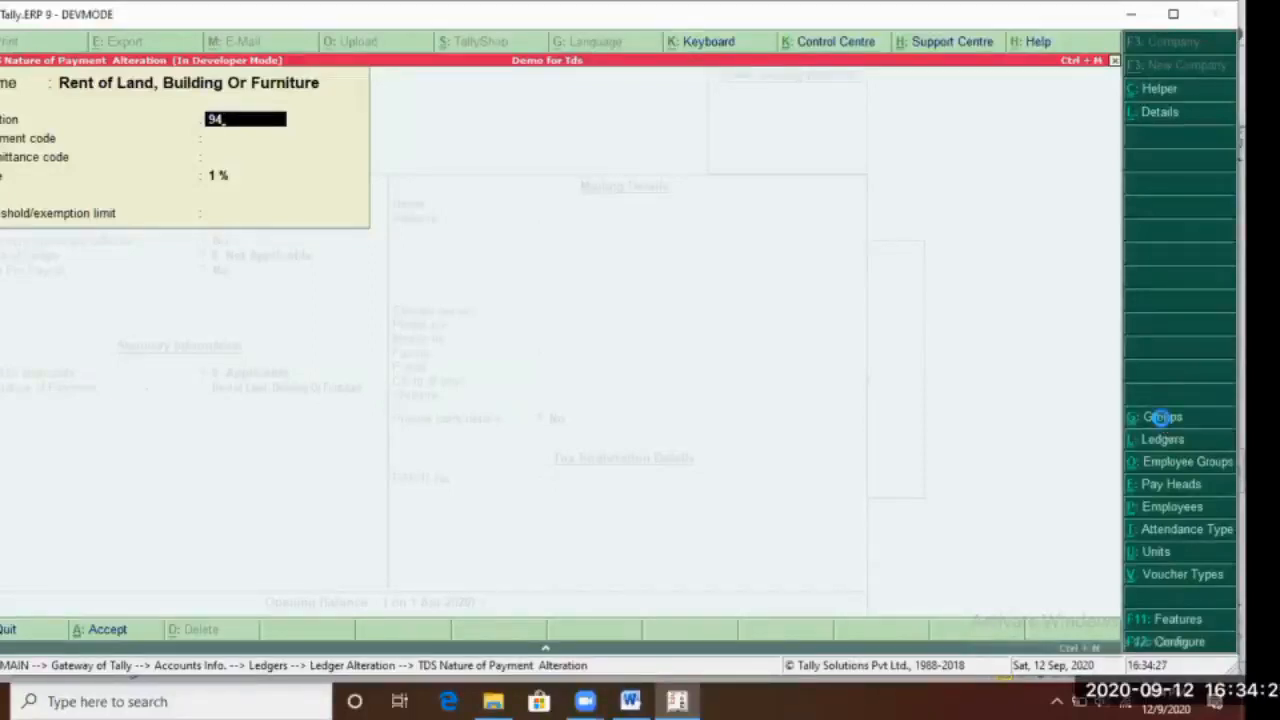
left_click(1163, 420)
key("BackSpace")
key("Escape")
key("y")
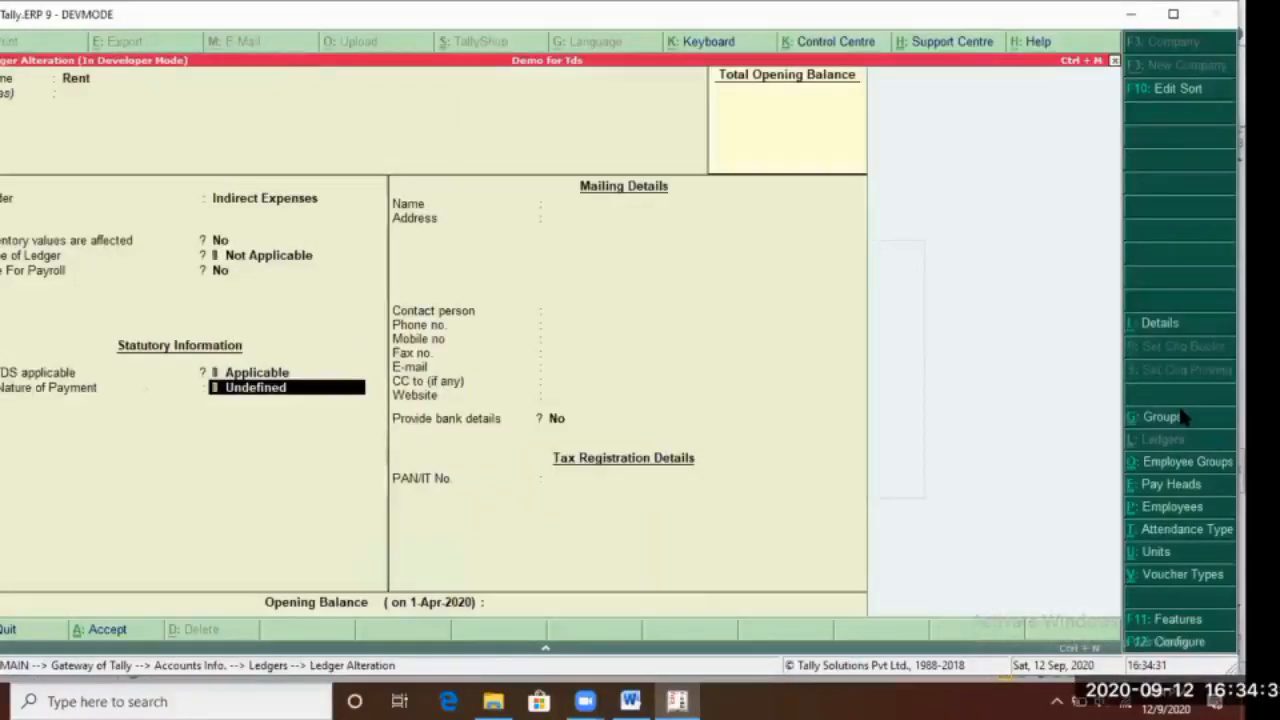
Choose New Category as the Rent ledger's nature of payment and name the new nature of payment Rent
key("Return")
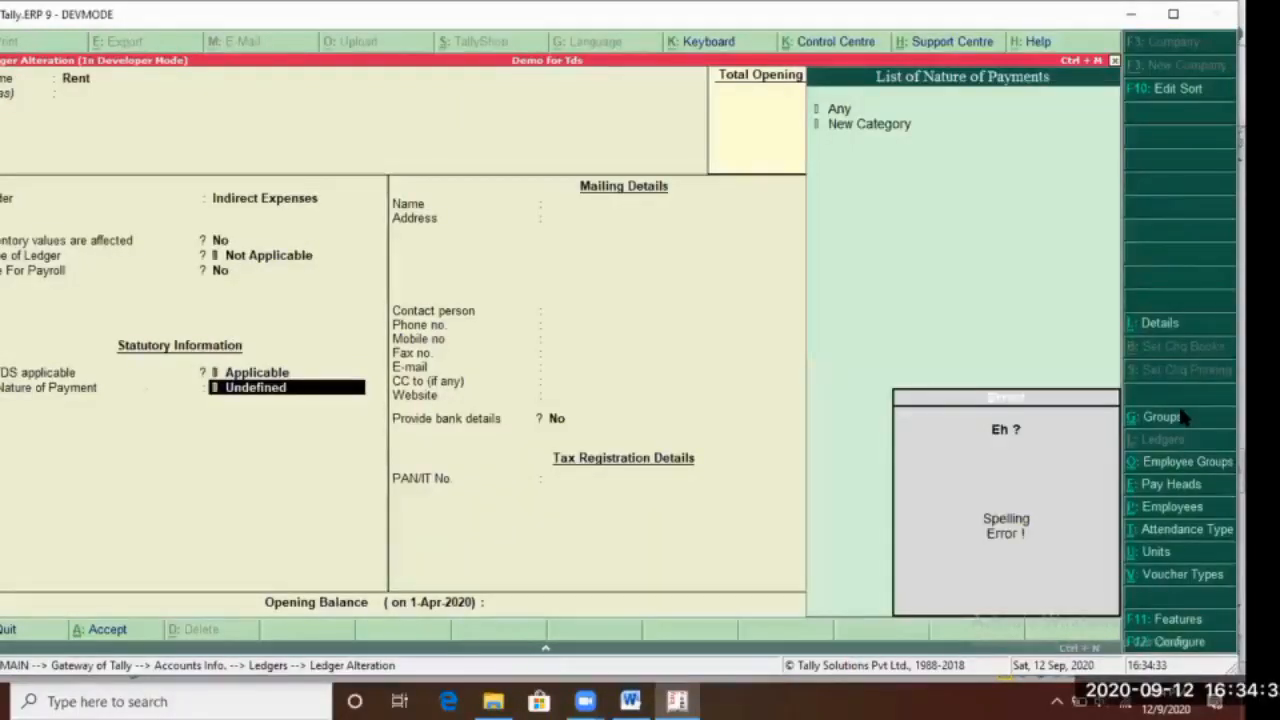
key("Down")
key("Up")
key("Down")
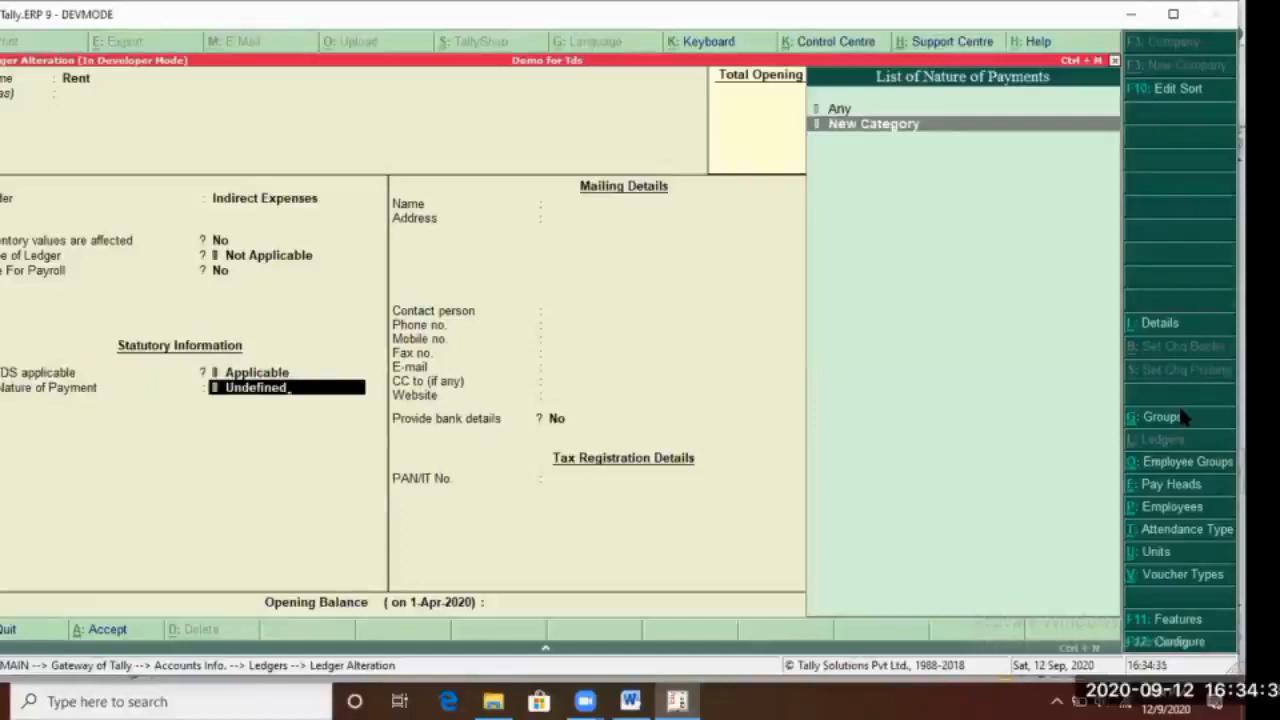
key("Return")
type("Rent")
key("Return")
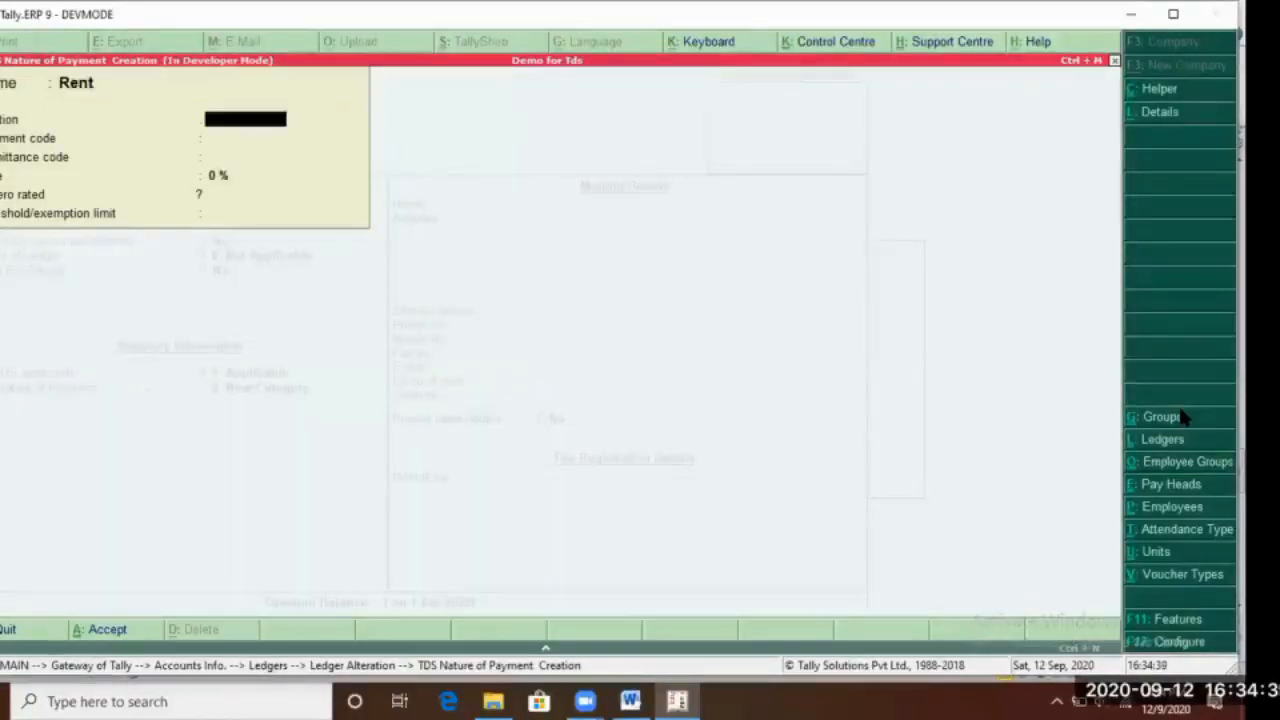
Set the section of the new Rent nature of payment to 94C
type("944")
key("Return")
key("BackSpace")
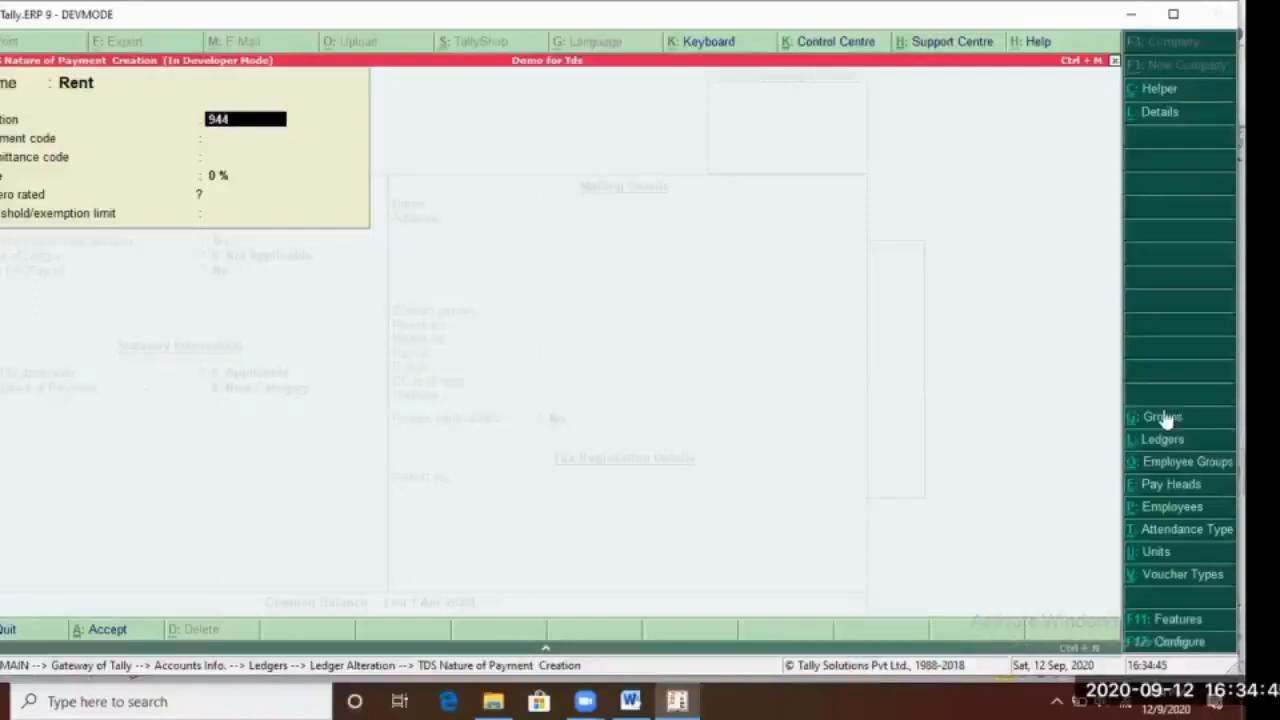
type("94")
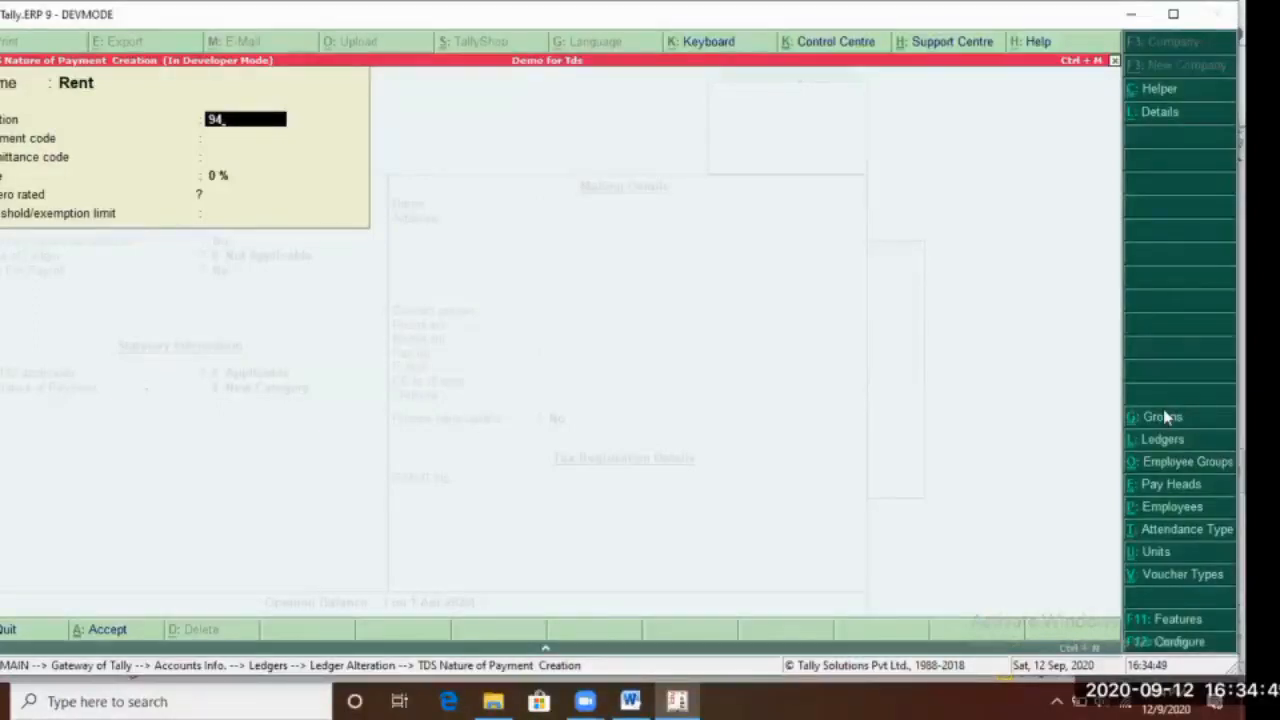
type("cC")
key("Return")
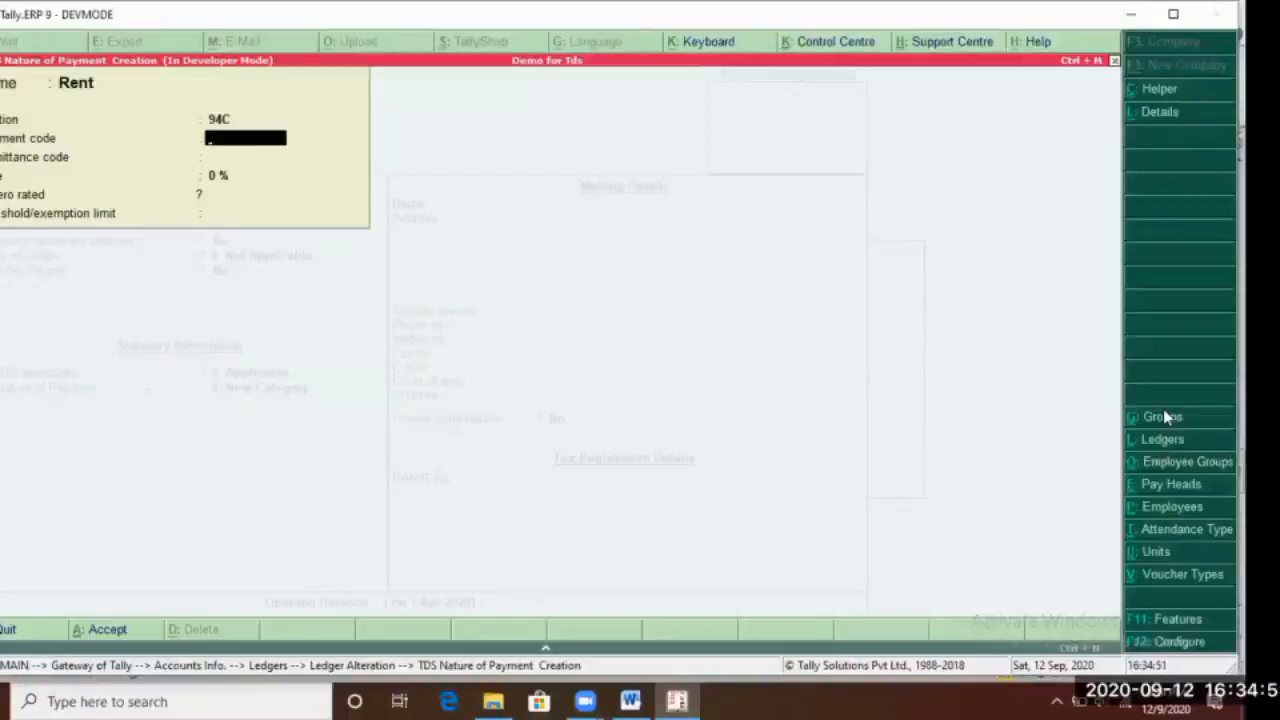
Set the new Rent nature of payment's payment code to 94C and its rate to 2%, and save it
type("94C")
key("Return")
key("Return")
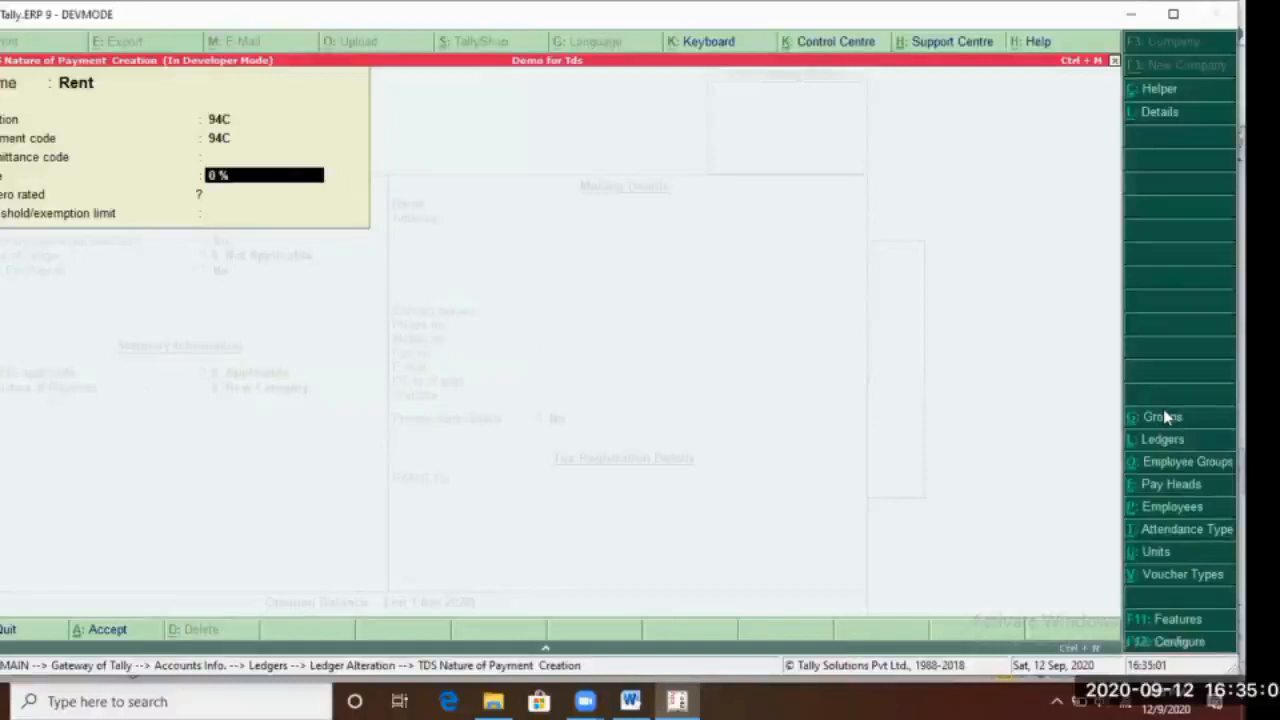
key("Return")
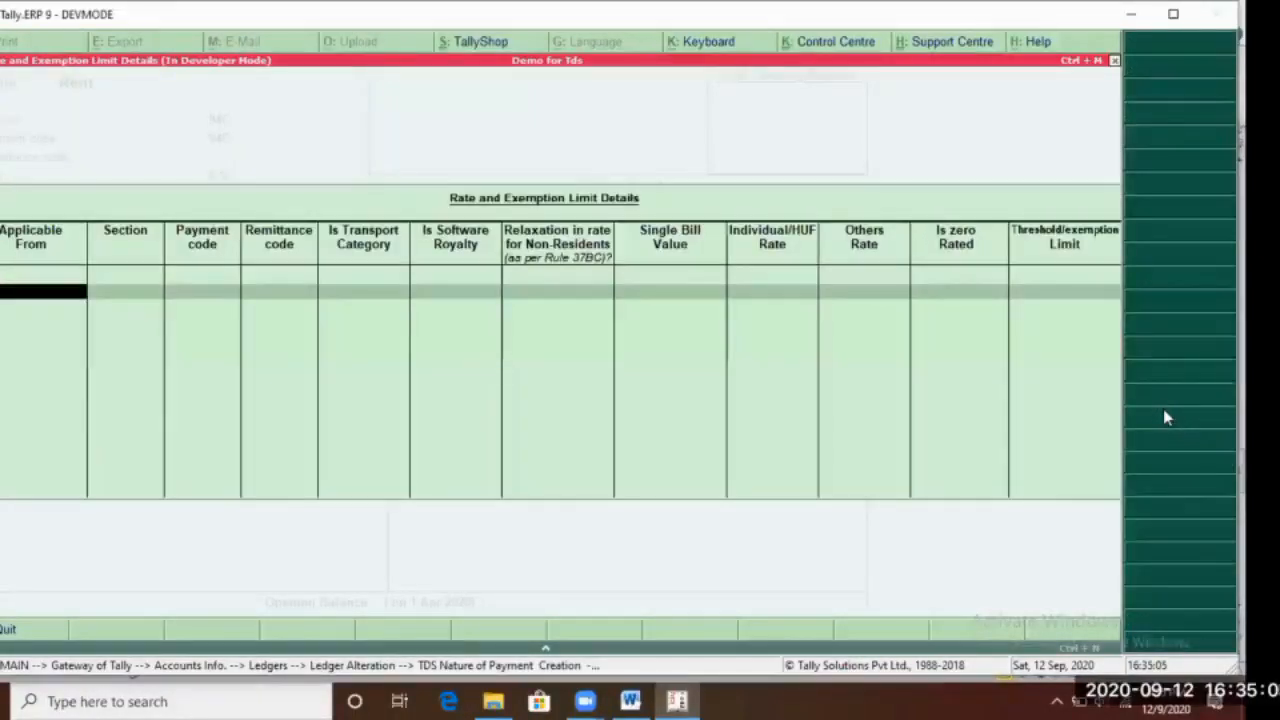
key("Escape")
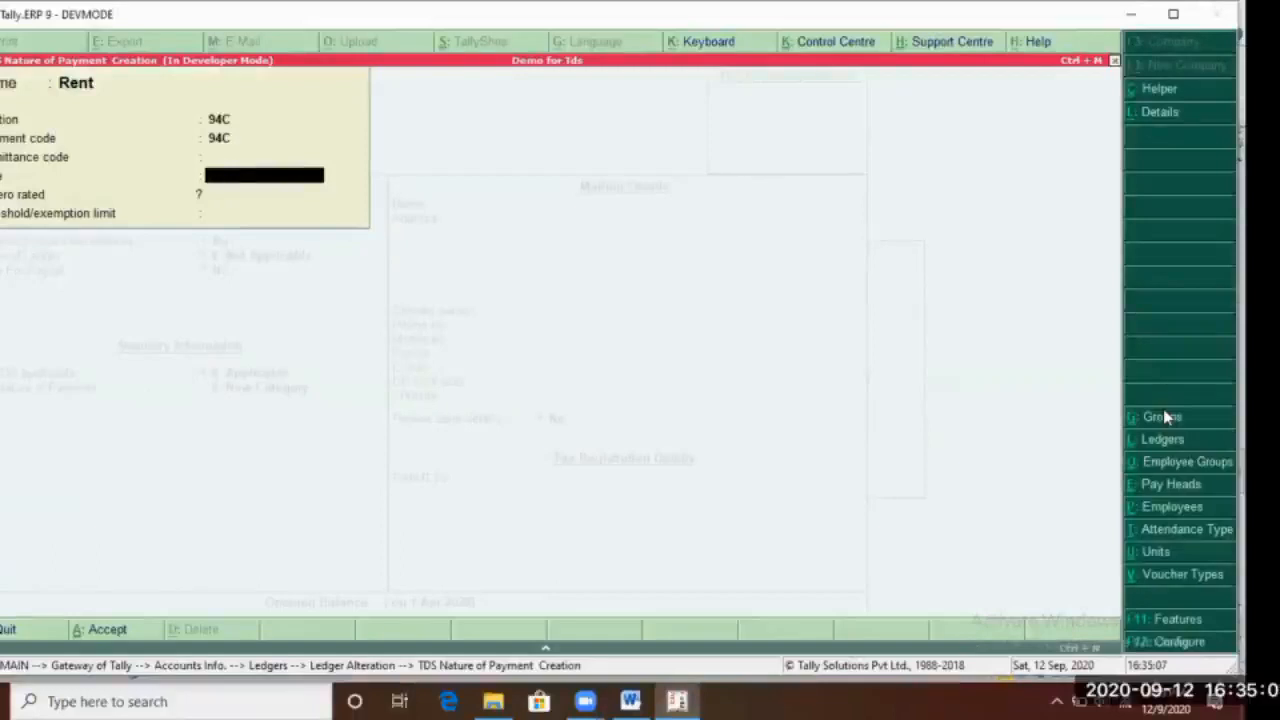
type("2")
key("Return")
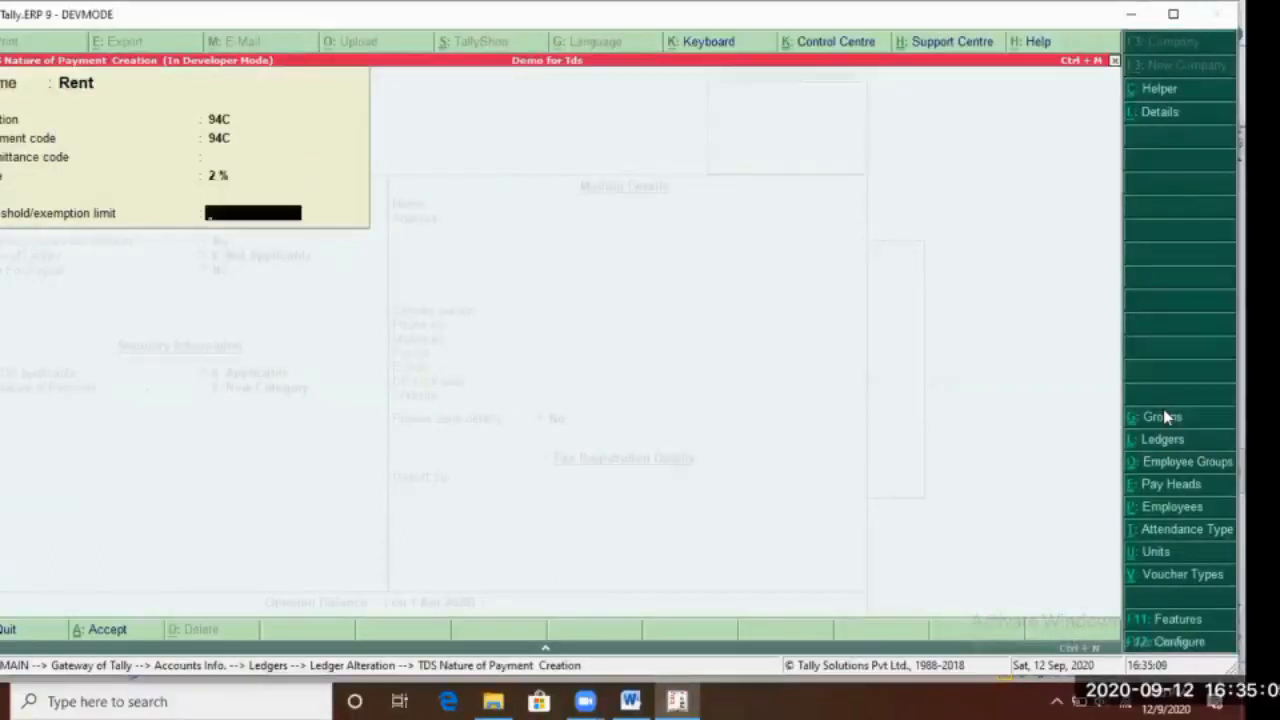
key("Return")
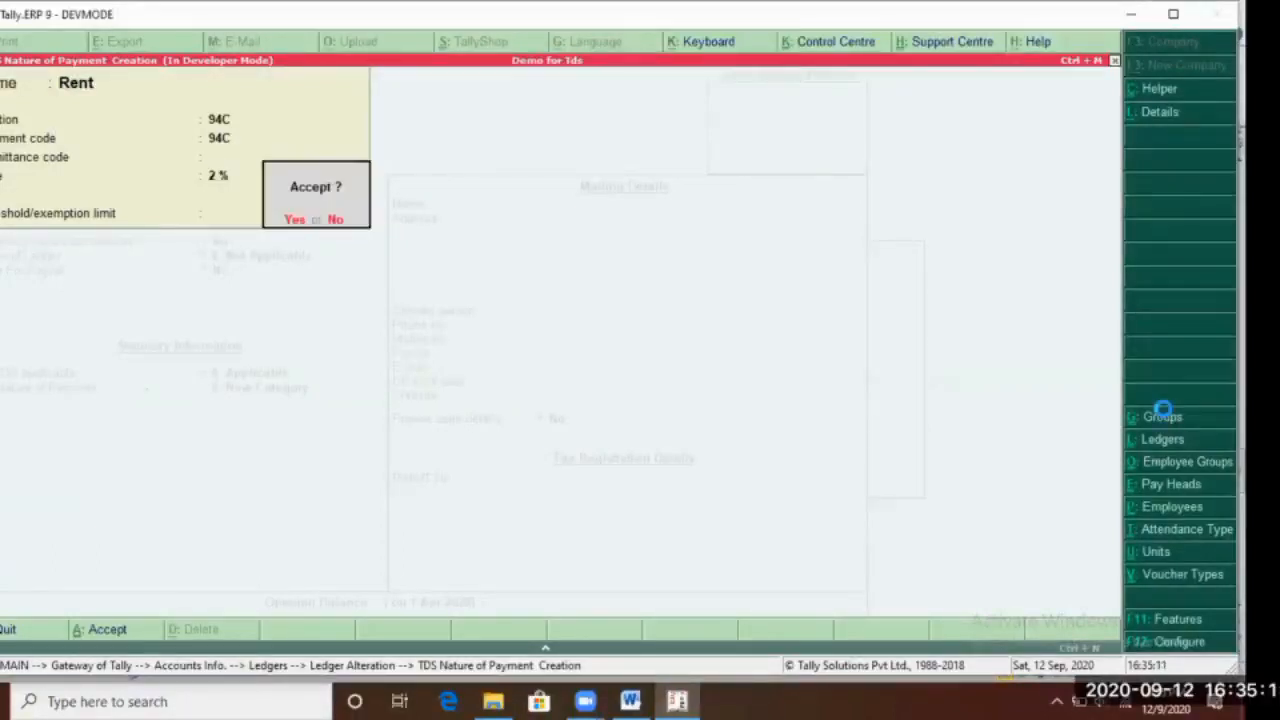
key("Return")
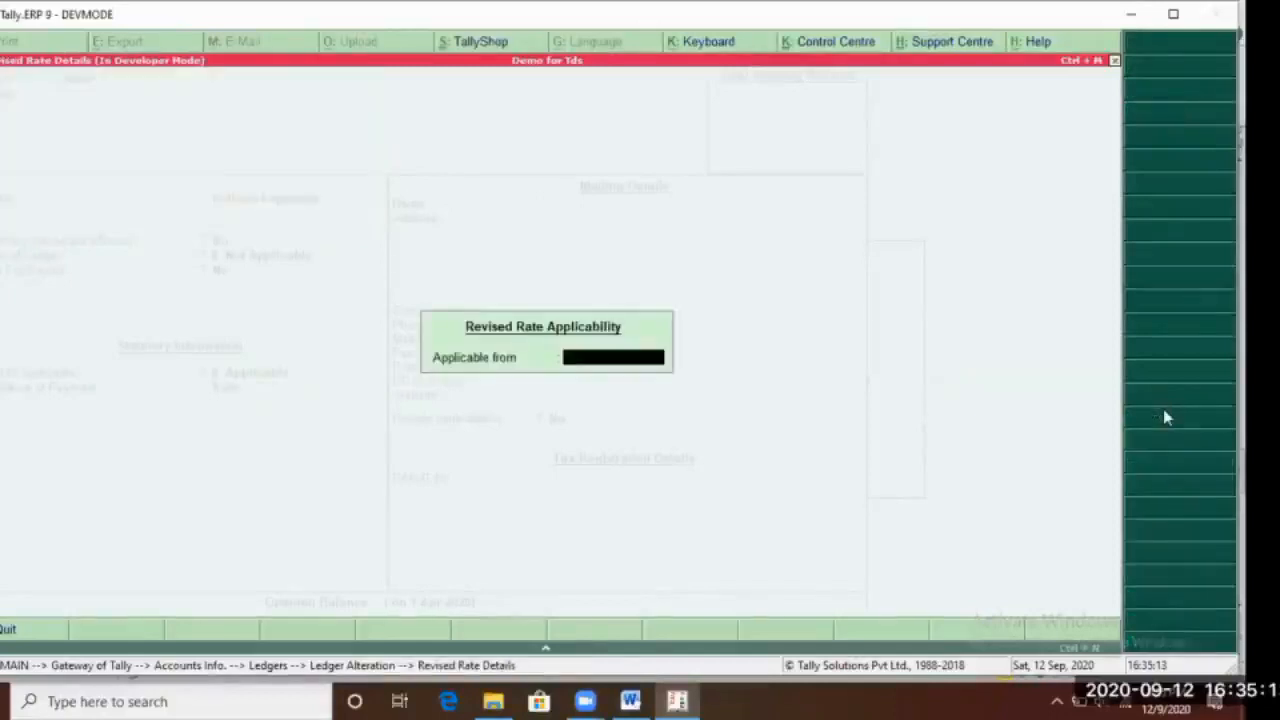
Make the revised rate applicable from 1.4.20 and save the Rent ledger
type("1.4.20")
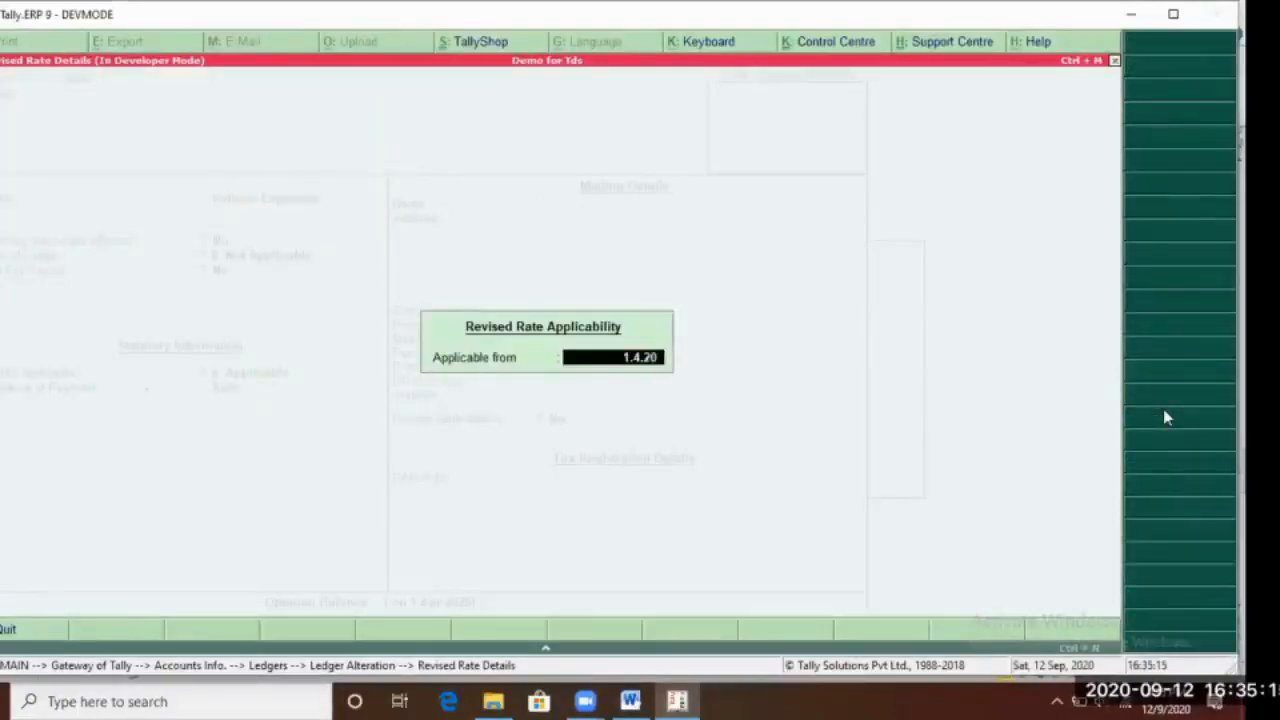
key("Return")
key("Return")
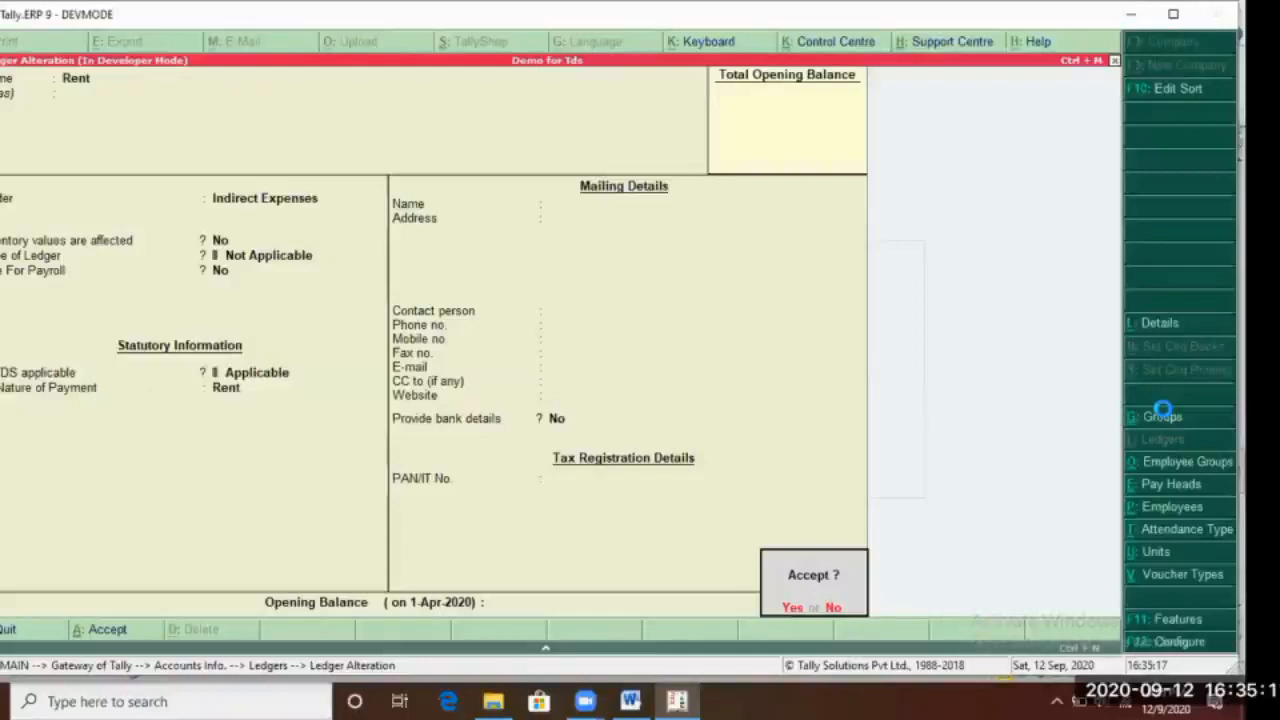
key("Return")
Open the Tds on Rent ledger for alteration
key("Up")
key("Up")
key("Up")
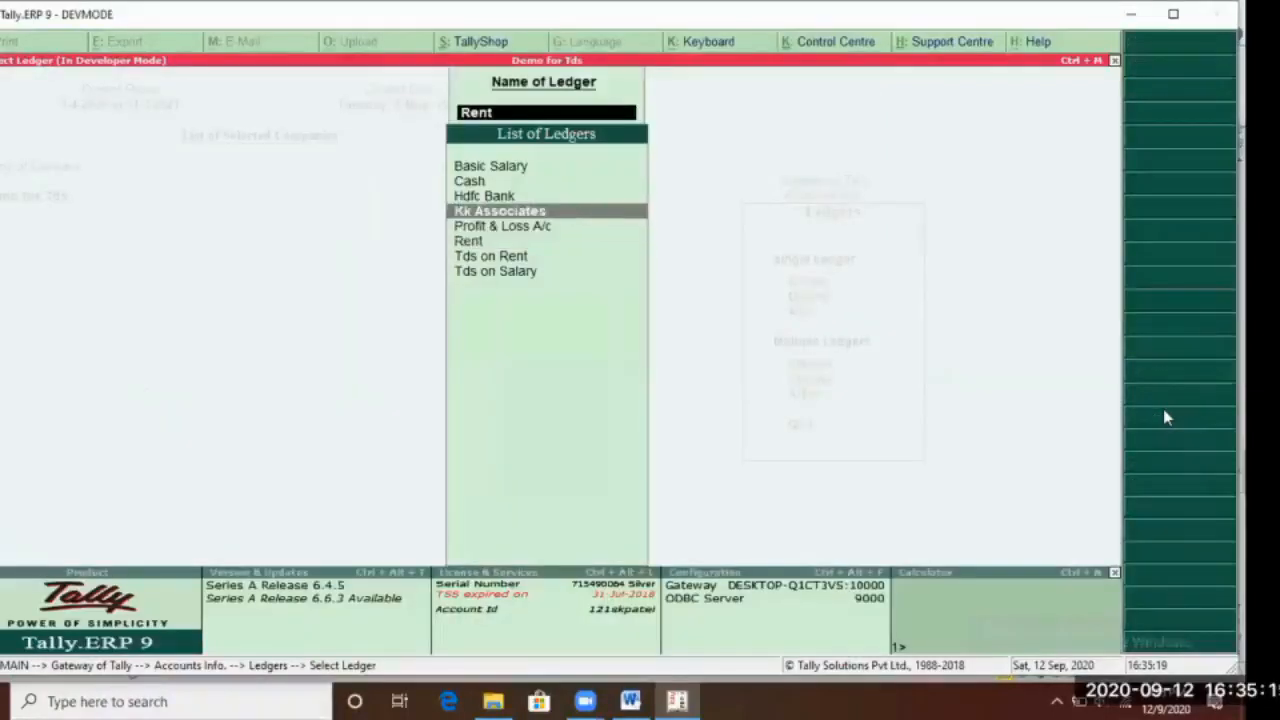
key("Down")
key("Down")
key("Down")
key("Down")
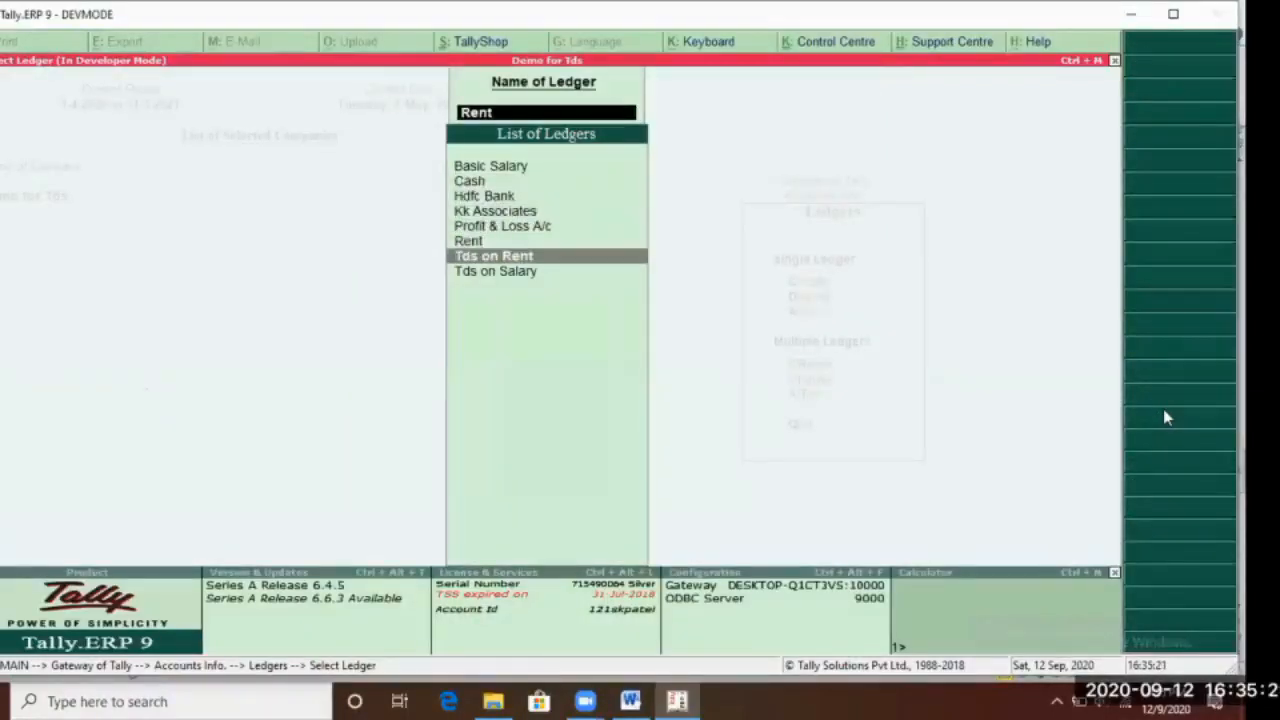
key("Return")
Change the Tds on Rent ledger's nature of payment to Rent and save the ledger
key("Return")
key("Return")
key("Return")
key("Return")
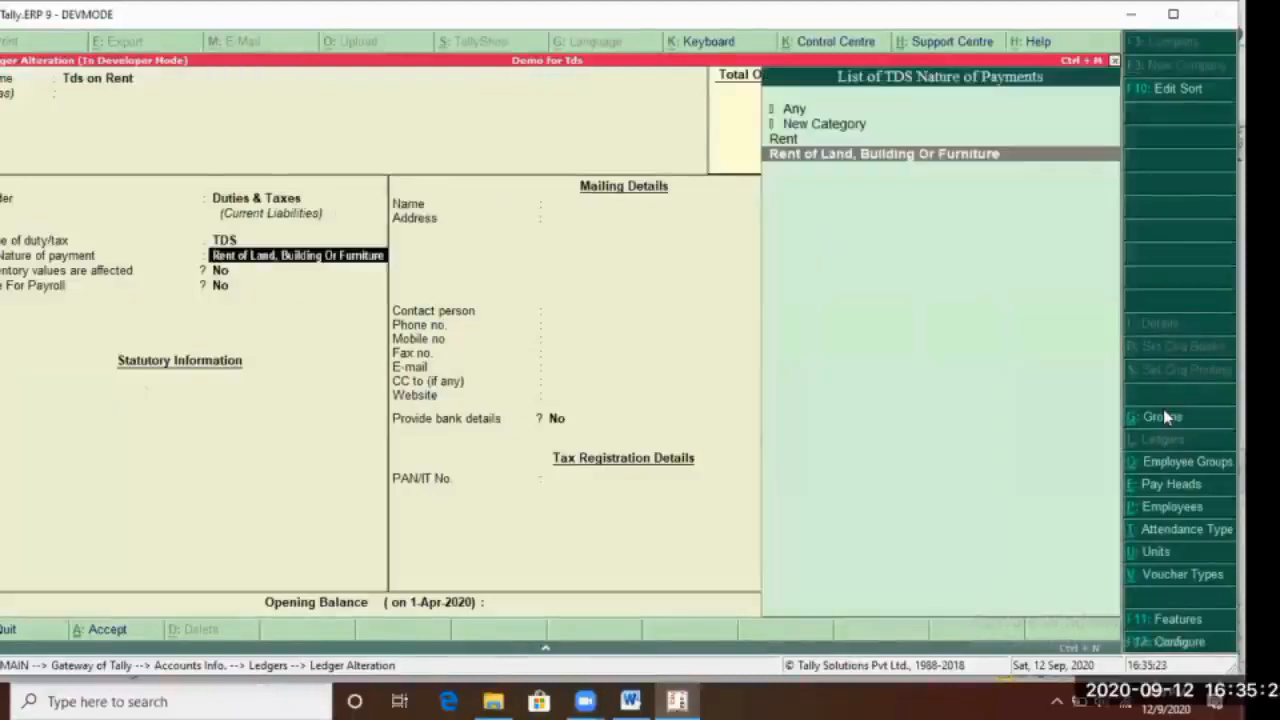
key("Up")
key("Return")
key("Return")
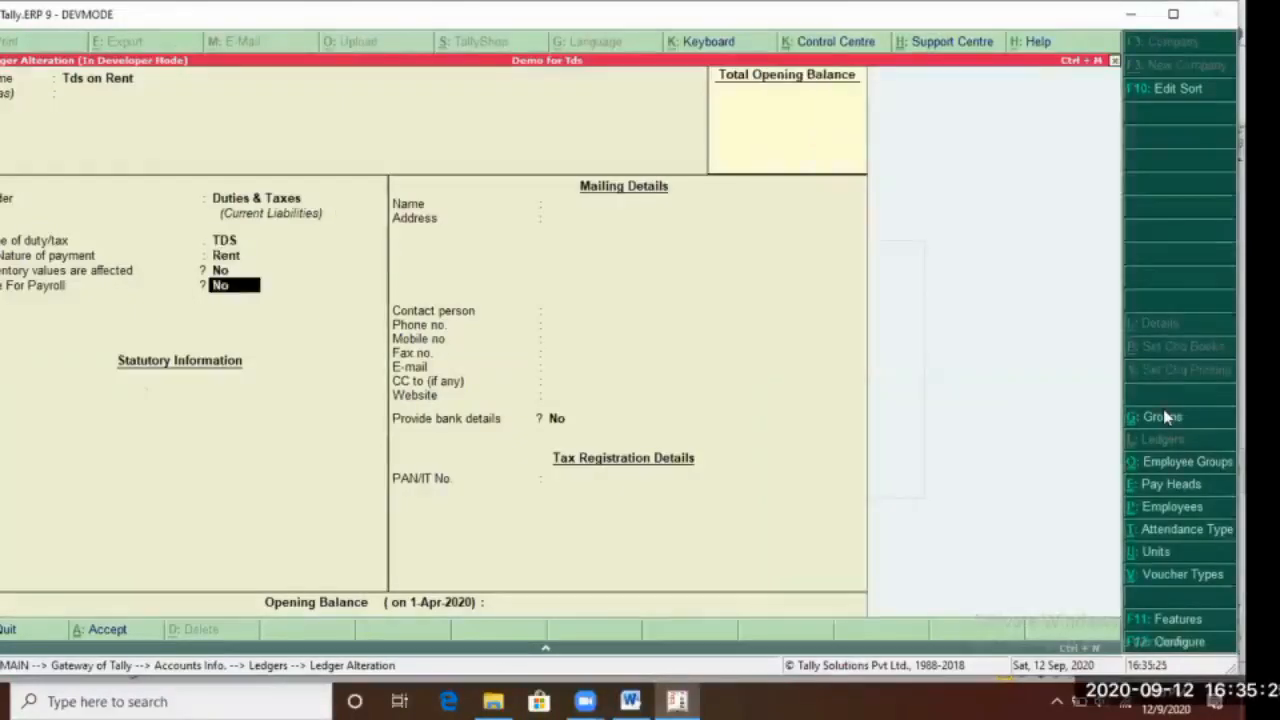
key("Return")
key("Return")
key("Return")
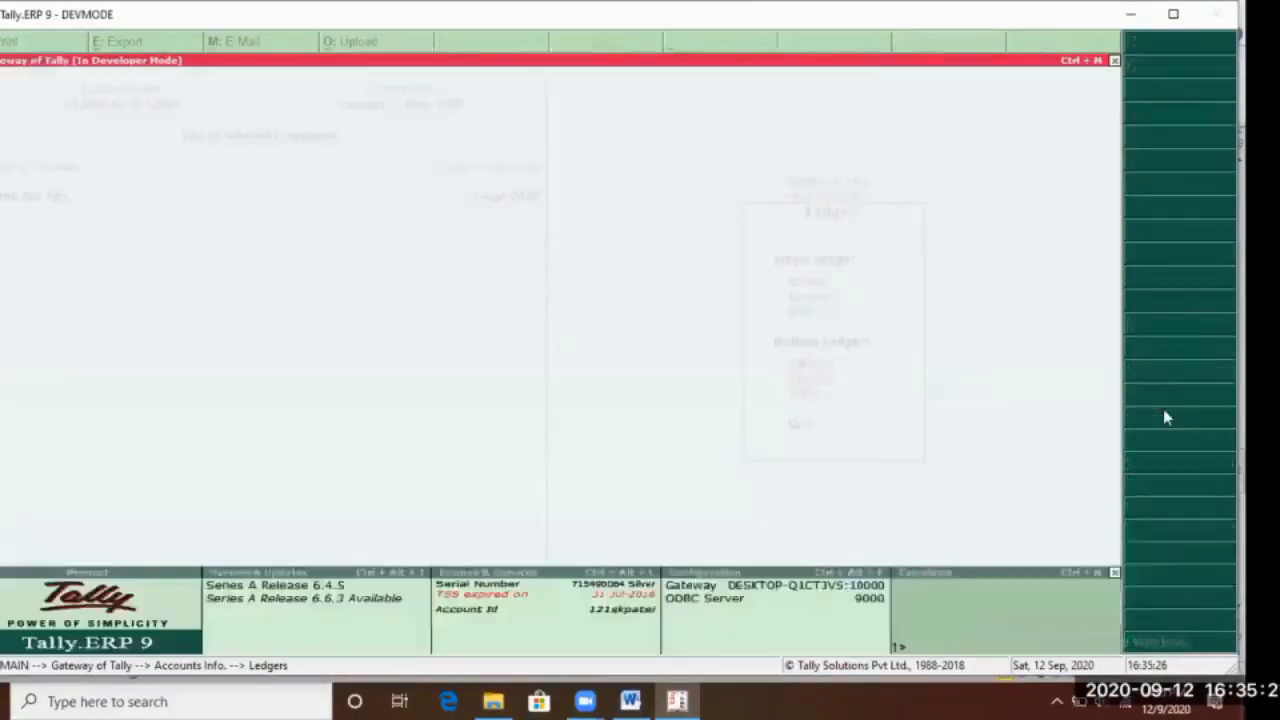
Start a new payment voucher from the Gateway of Tally and open its statutory payment details
key("Escape")
key("Escape")
key("Escape")
key("n")
key("Down")
key("Down")
key("Return")
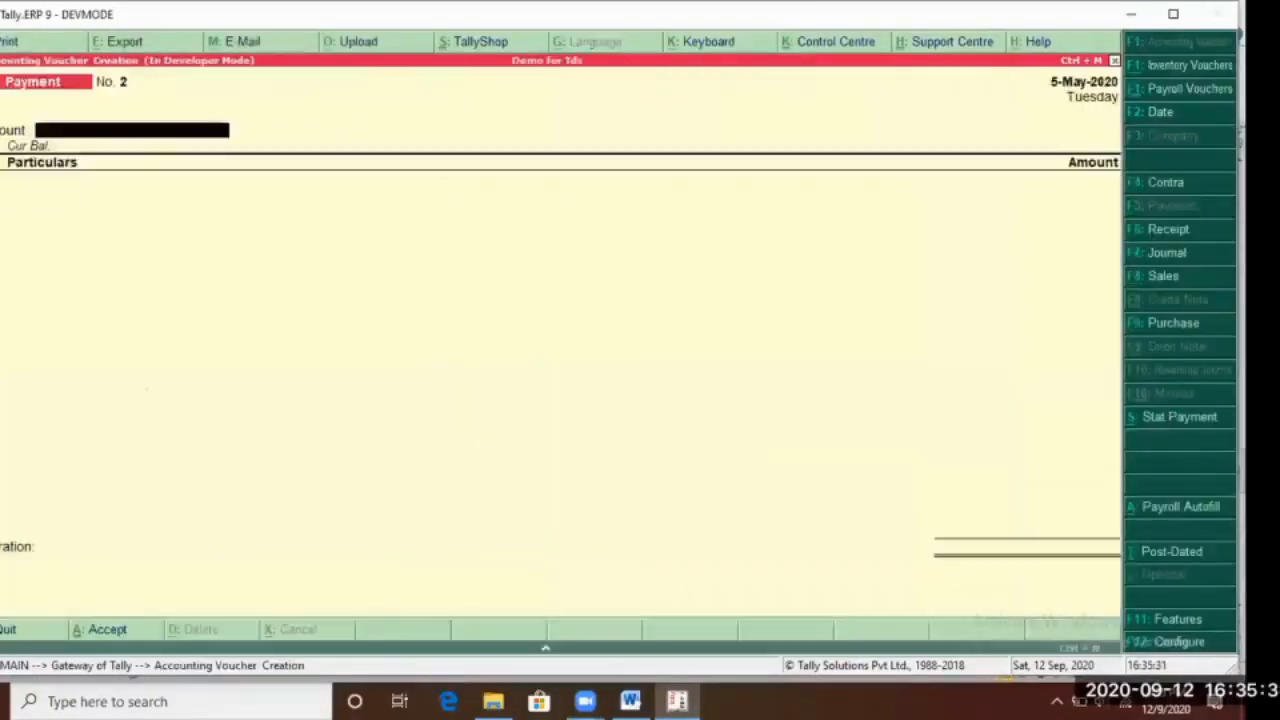
left_click(1186, 424)
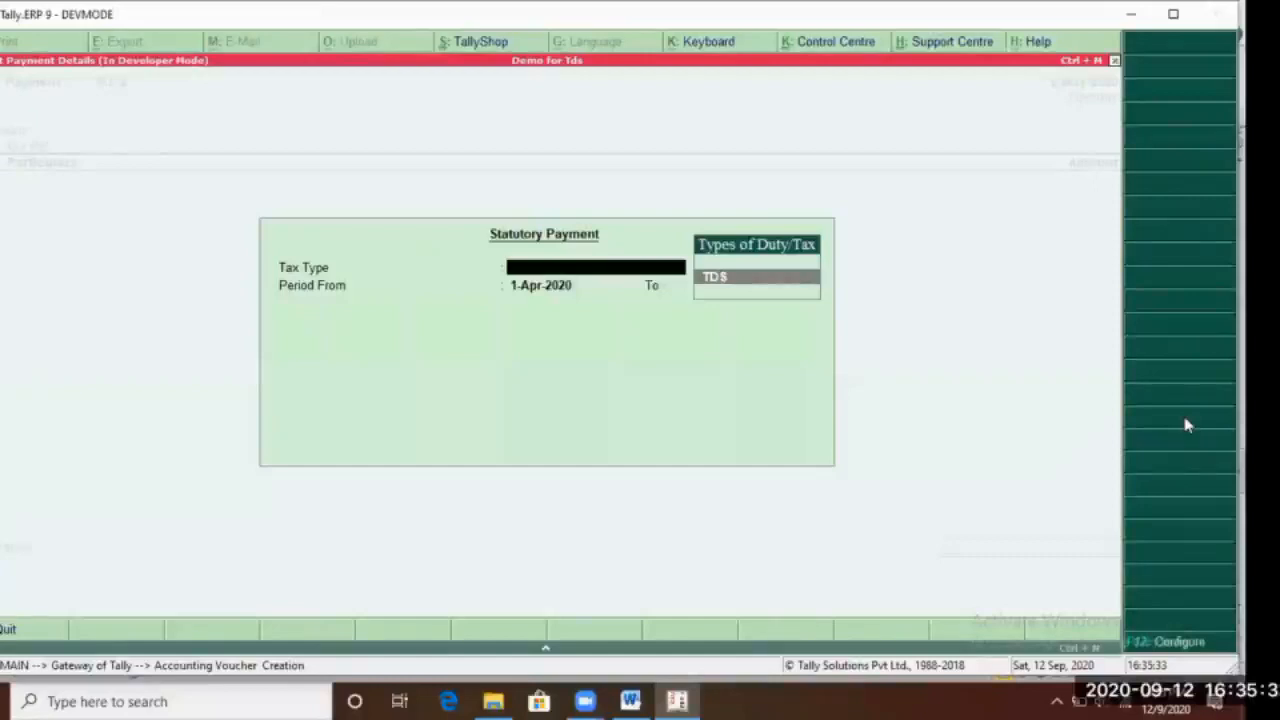
key("Return")
key("Return")
key("Return")
key("Return")
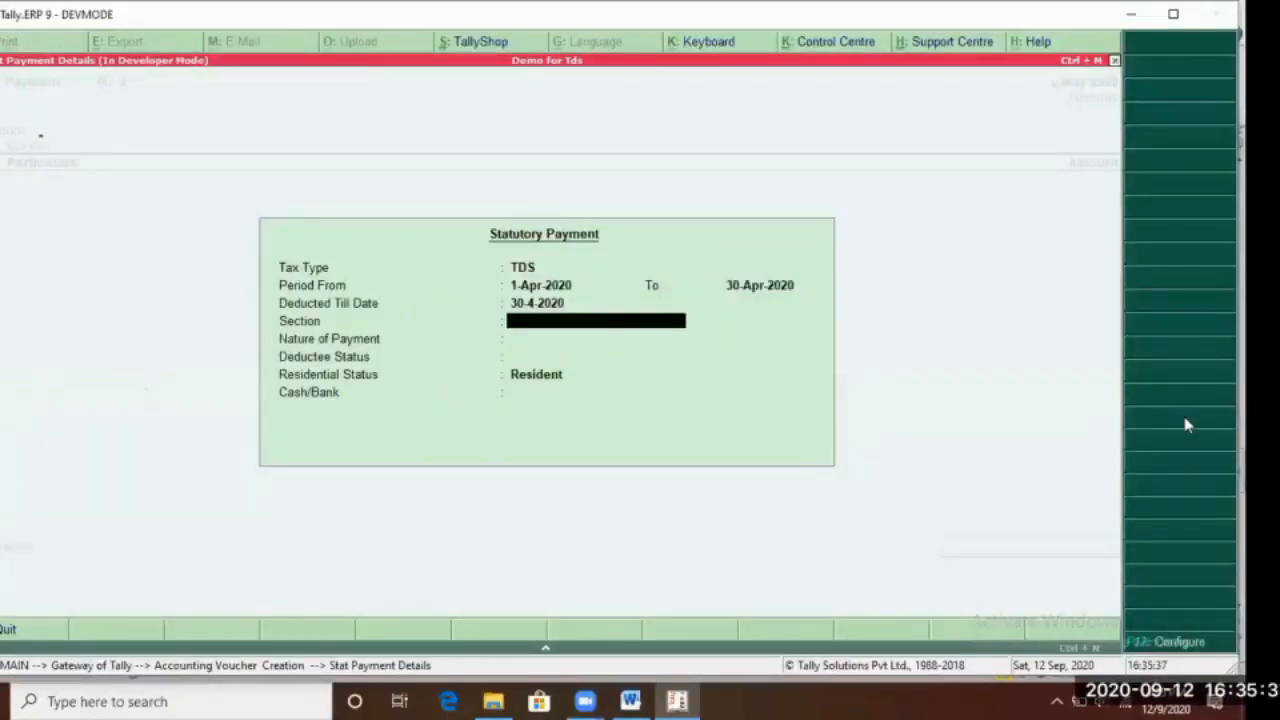
key("Escape")
key("Escape")
key("y")
key("Down")
key("Down")
key("Down")
key("Return")
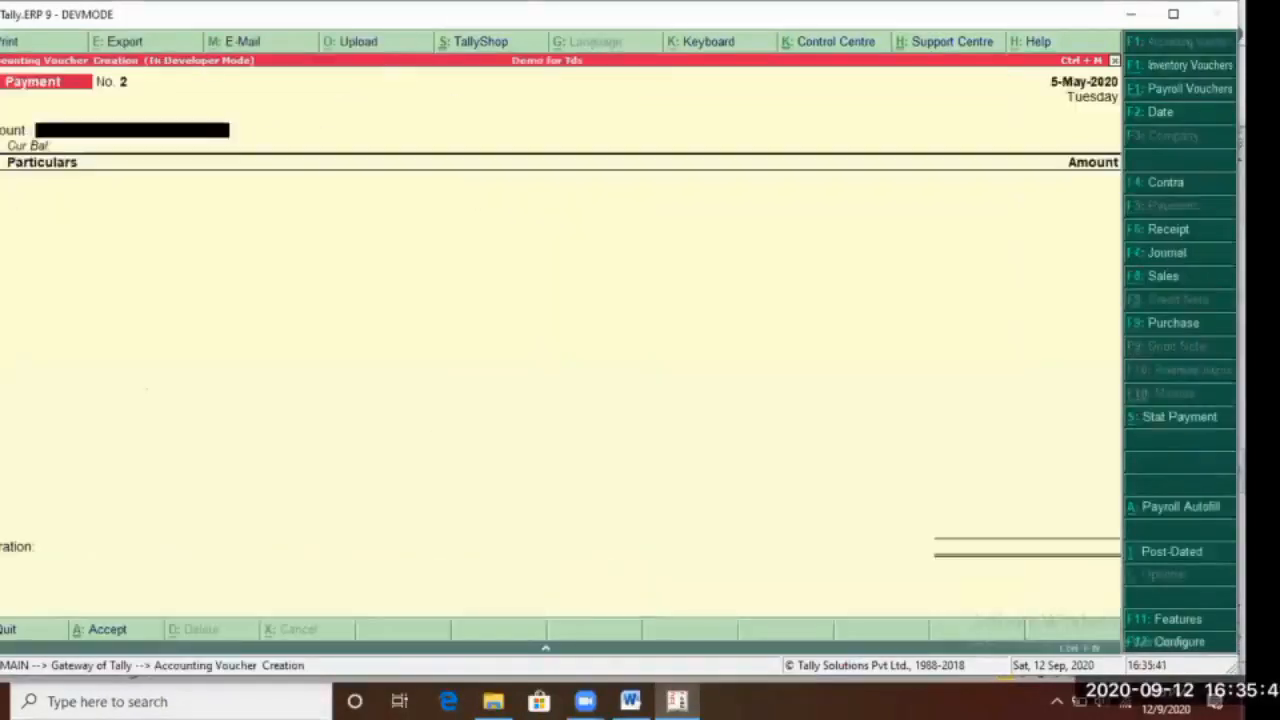
left_click(1170, 325)
key("Escape")
key("y")
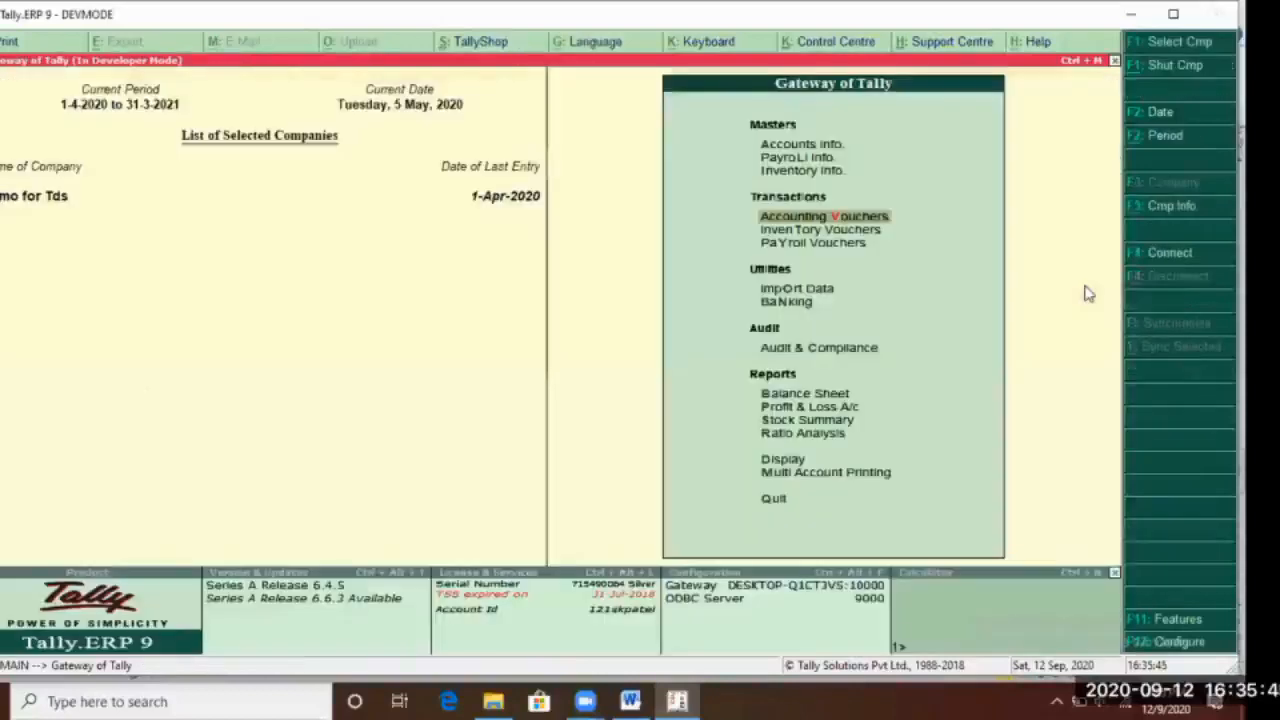
Open the Day Book for 1-Apr-2020 and select the Kk Associates purchase voucher
key("d")
key("y")
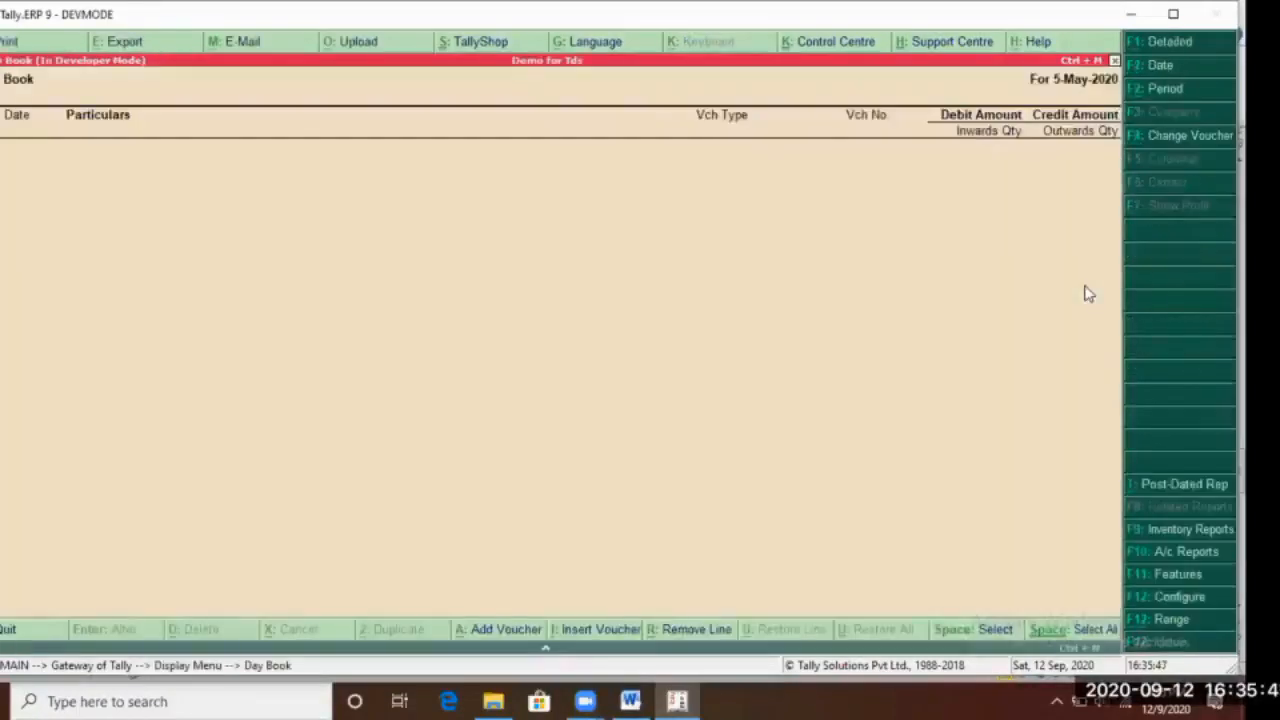
key("XF86AudioLowerVolume")
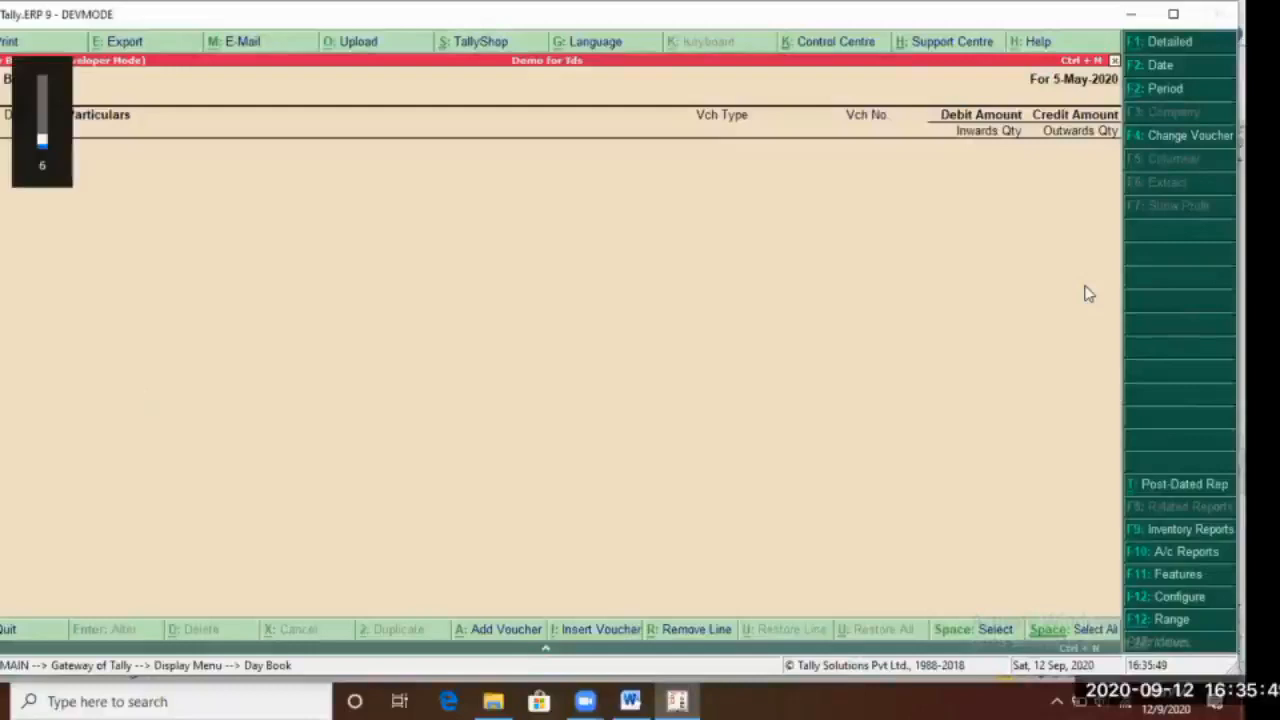
left_click(1163, 90)
key("Return")
key("Down")
key("Up")
key("Down")
key("Down")
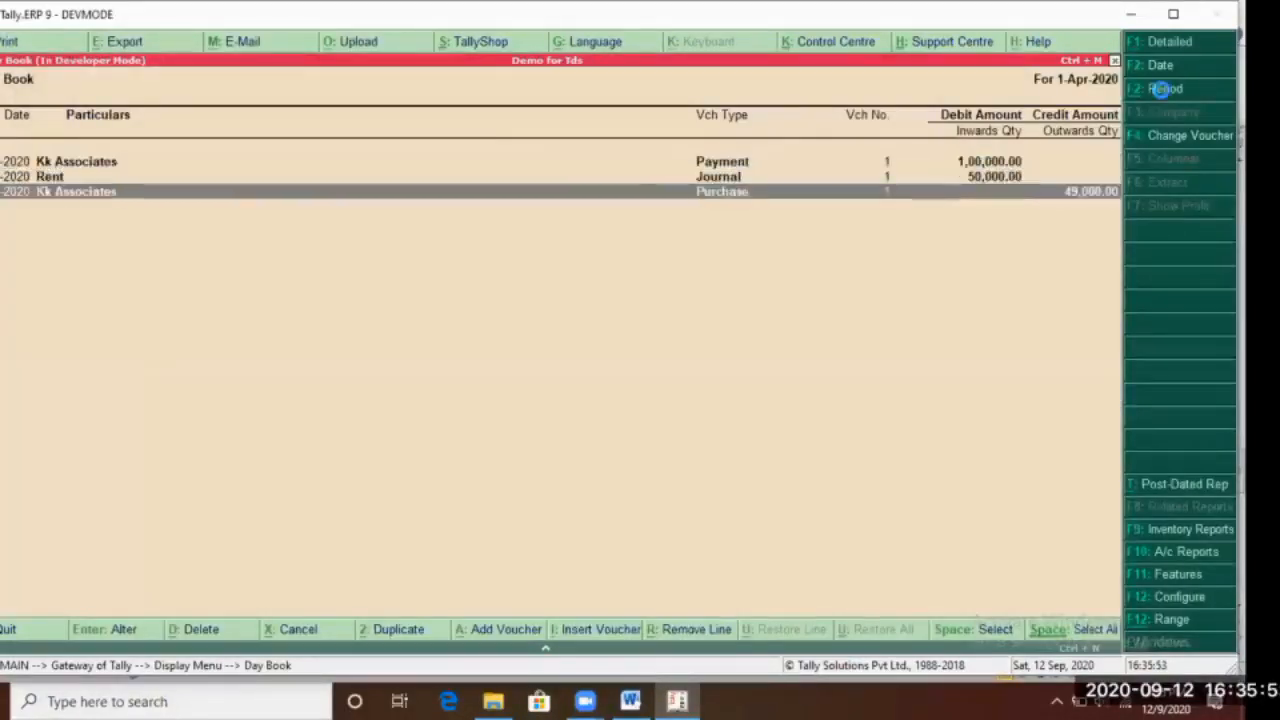
Open the Kk Associates purchase voucher for alteration, go through its party, amount and bill-wise details, and re-save it
key("Return")
key("Return")
key("Return")
key("Return")
key("Return")
key("Return")
key("Return")
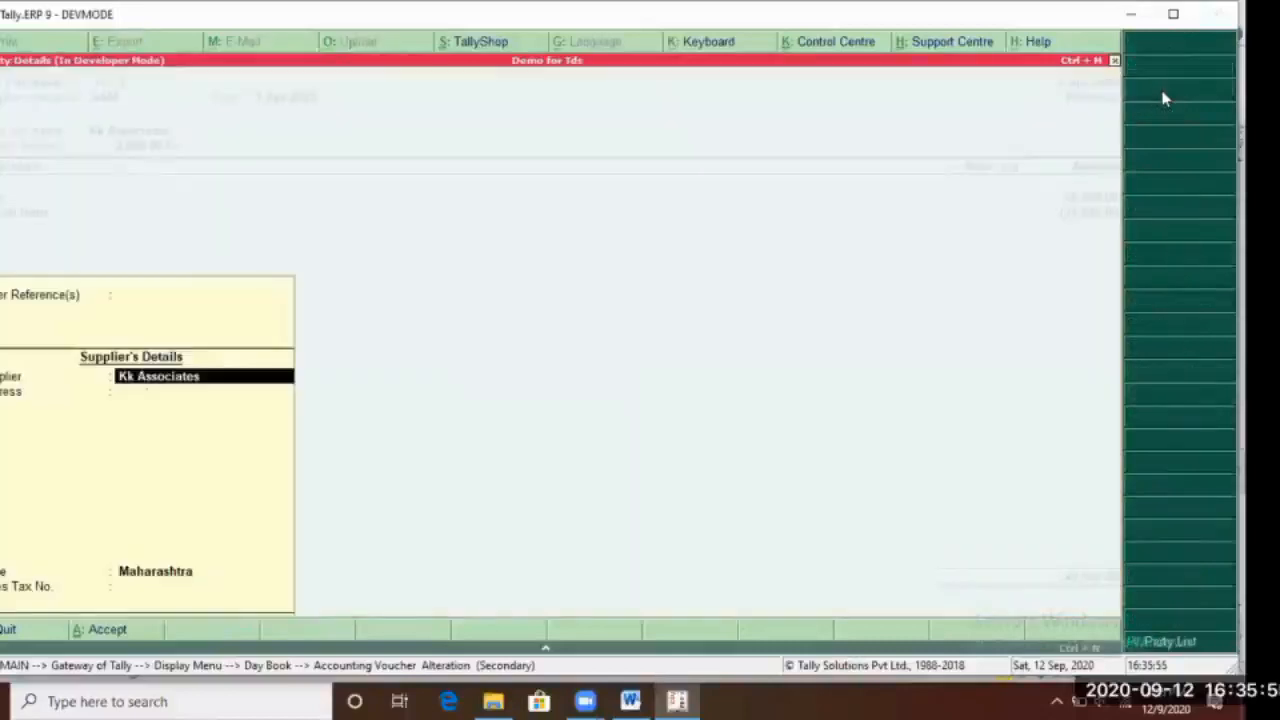
key("Return")
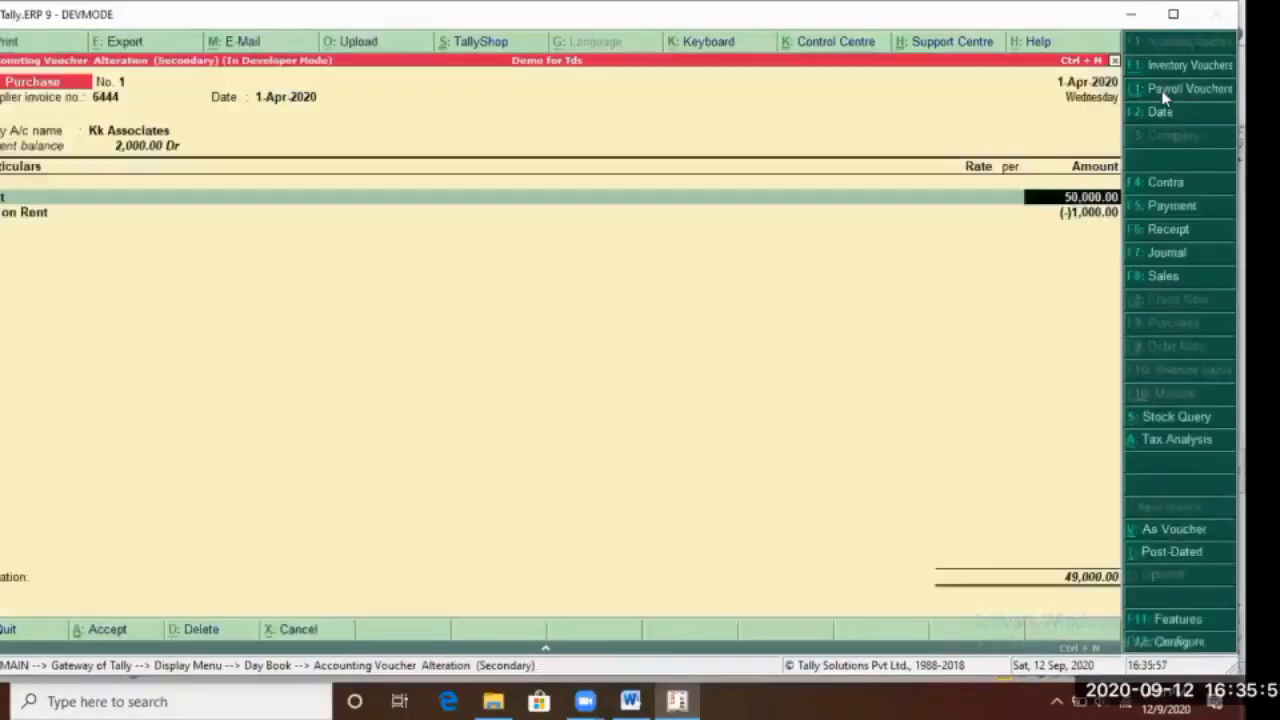
key("Return")
key("Return")
key("Return")
key("Return")
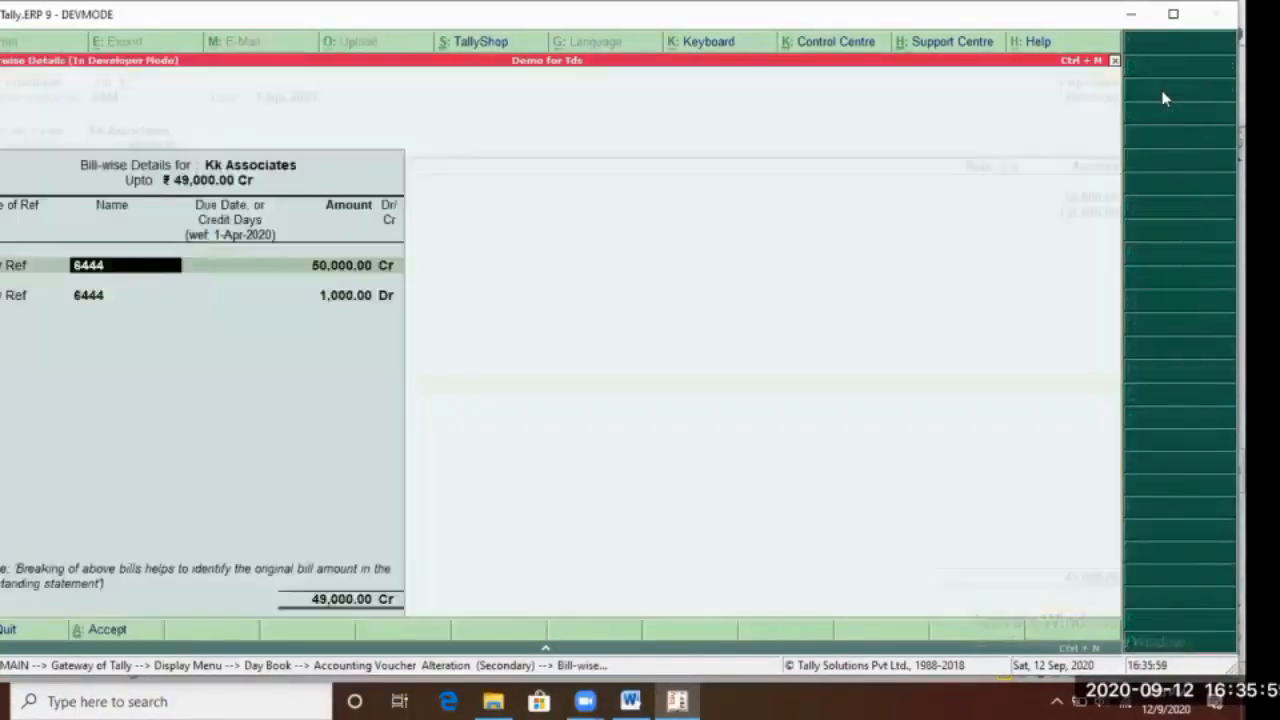
key("Return")
key("Return")
key("Return")
key("Return")
key("Return")
key("Return")
key("Return")
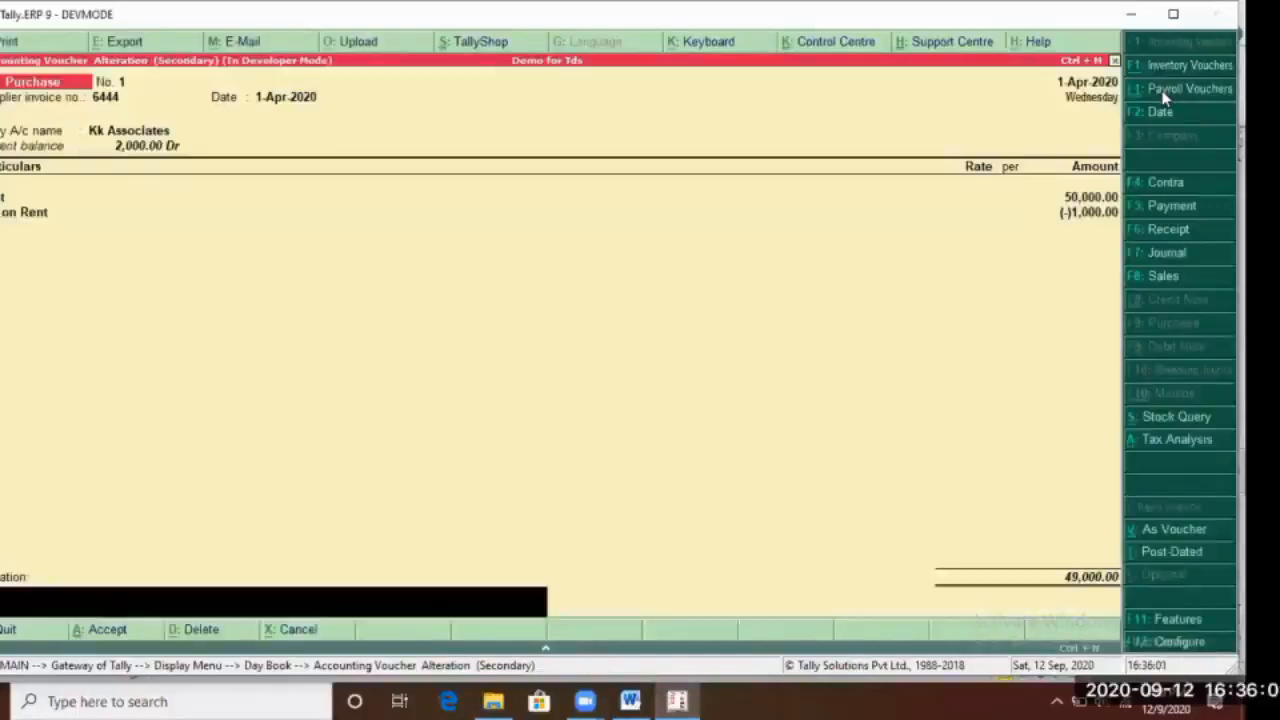
key("Return")
Open the Rent journal voucher for alteration, go through all its ledger entries including Tds on Rent, and re-save it
key("Up")
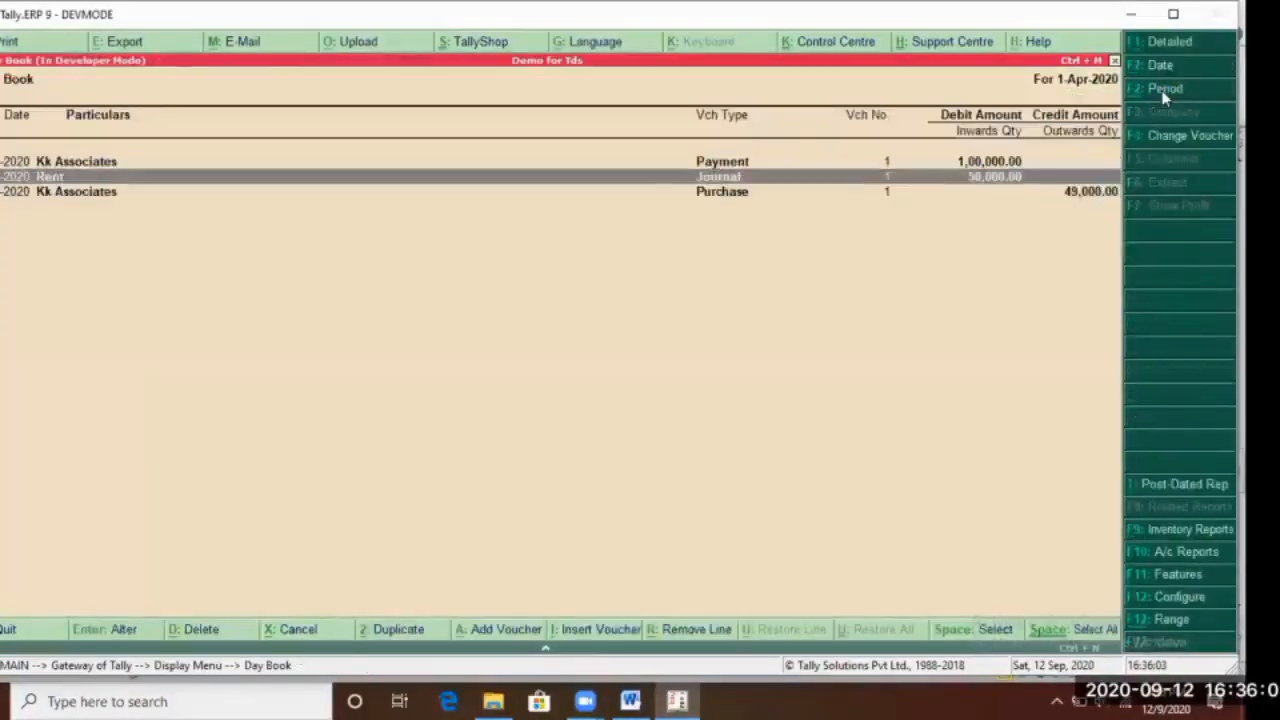
key("Return")
key("Return")
key("Return")
key("Return")
key("Return")
key("Return")
key("Return")
key("Return")
key("Return")
key("Return")
key("Return")
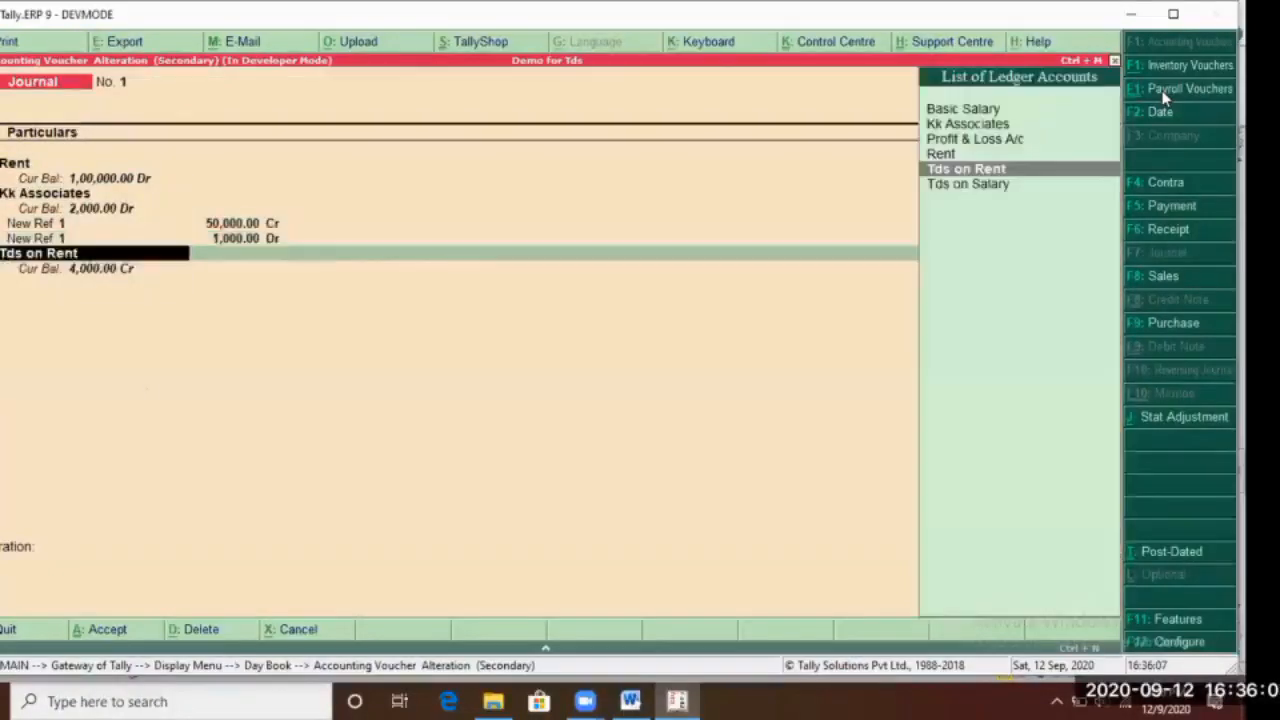
key("Return")
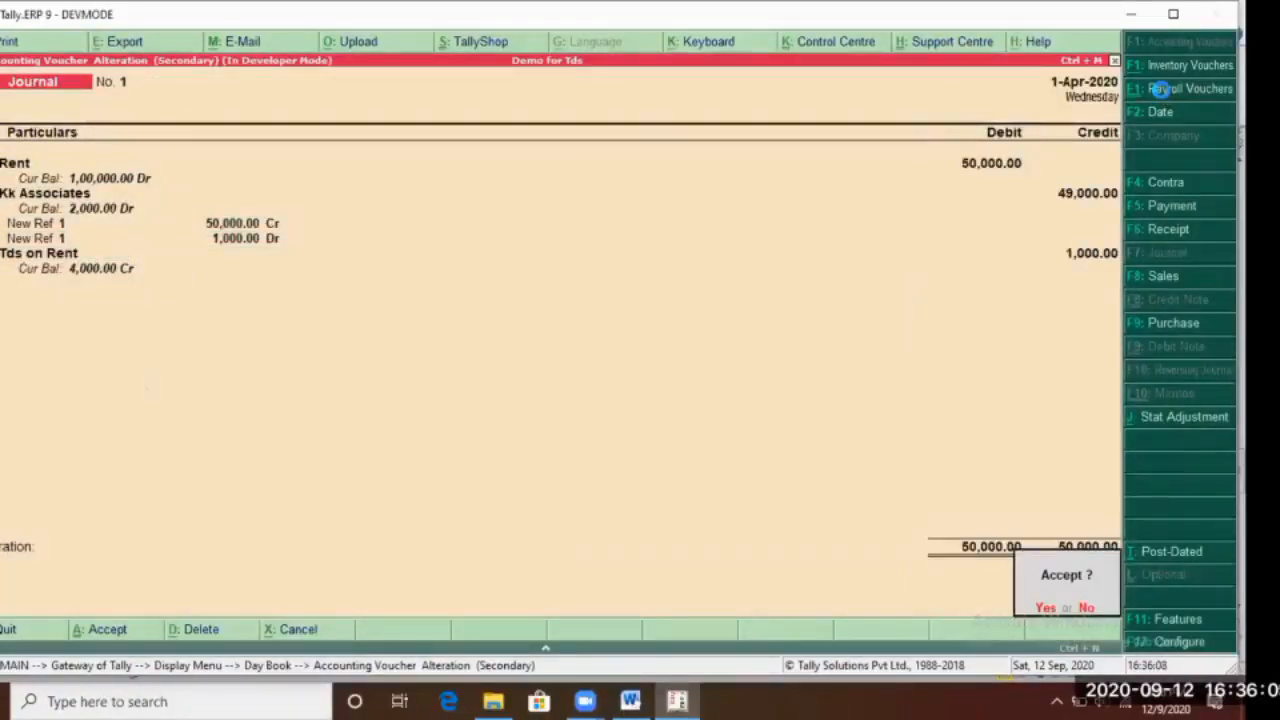
key("Return")
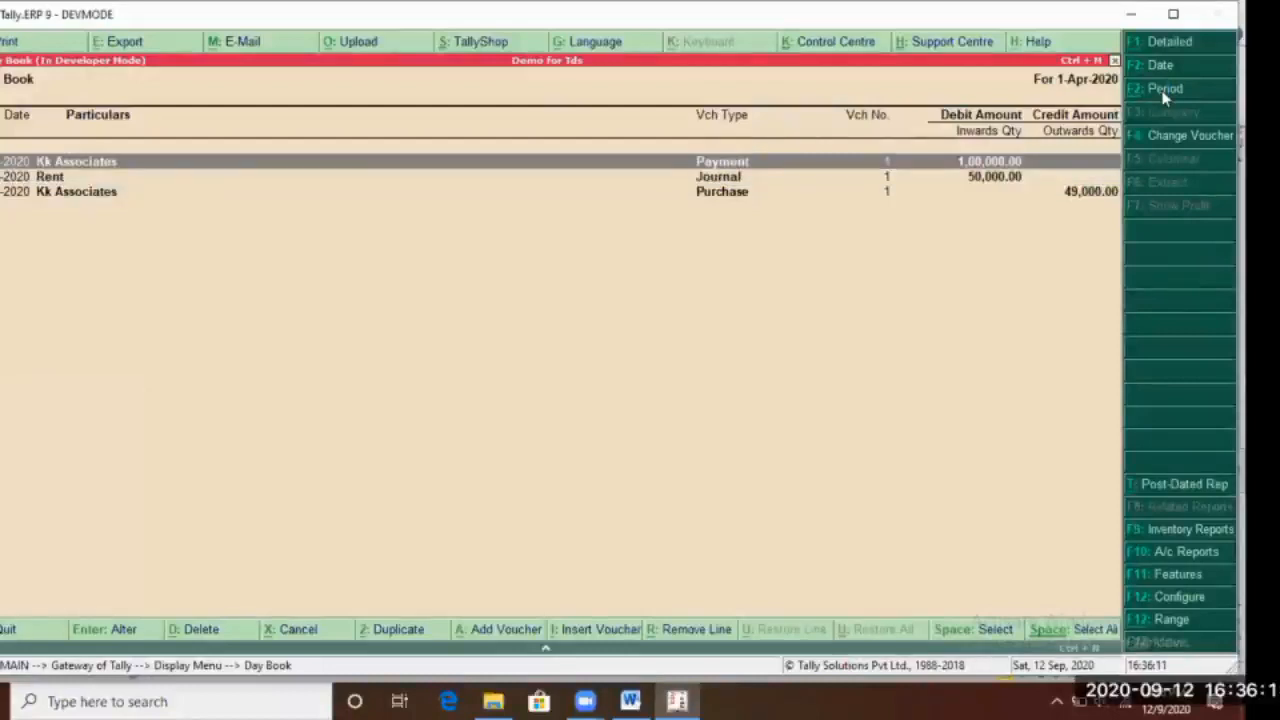
Open the Kk Associates payment voucher for alteration, go through its entries and Hdfc Bank allocation, and re-save it
key("Return")
key("Return")
key("Return")
key("Return")
key("Return")
key("Return")
key("Return")
key("Return")
key("Return")
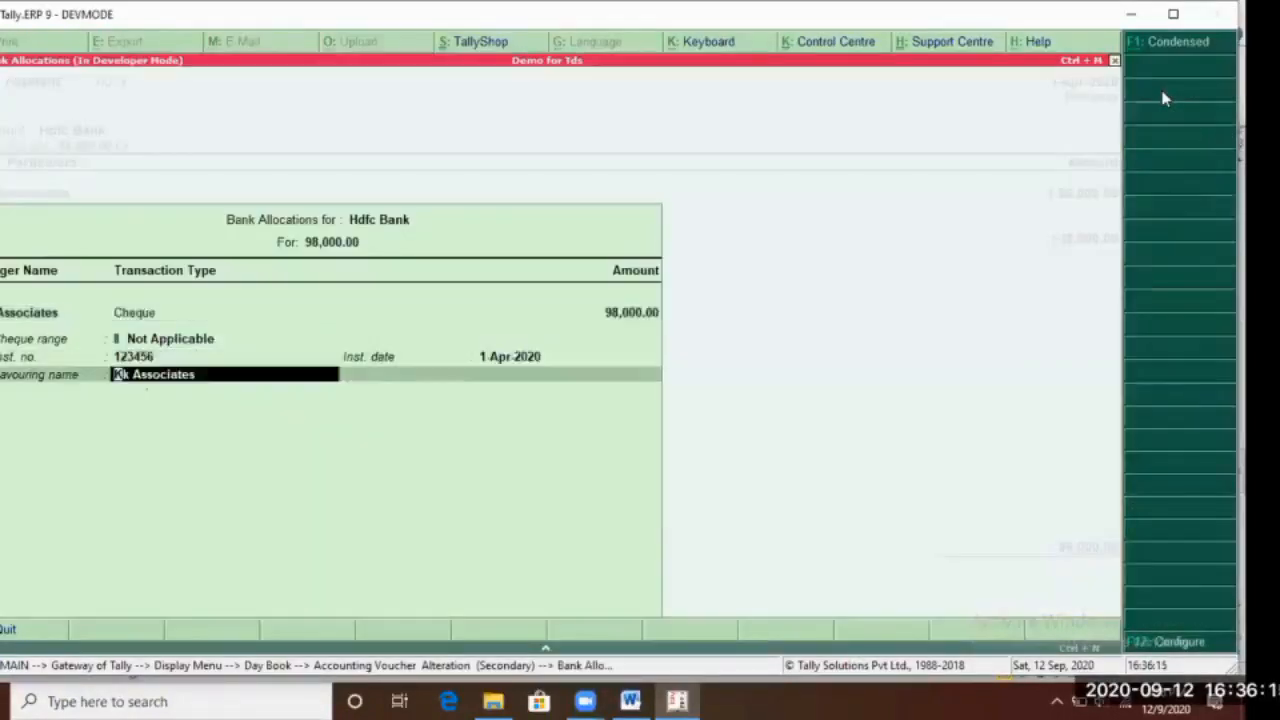
key("Return")
key("Return")
key("Return")
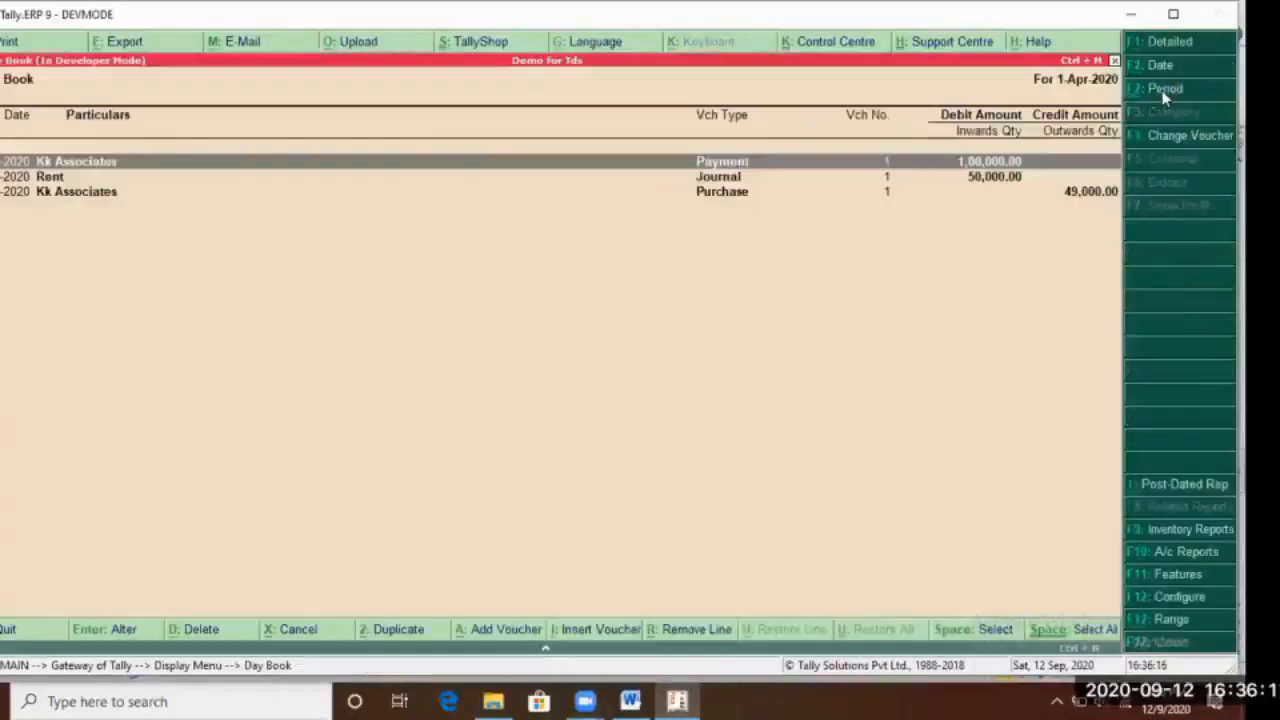
Leave the Day Book, start a new payment voucher and open its statutory payment details
key("Escape")
key("Escape")
key("Escape")
key("Escape")
key("Down")
key("Down")
key("Down")
key("Return")
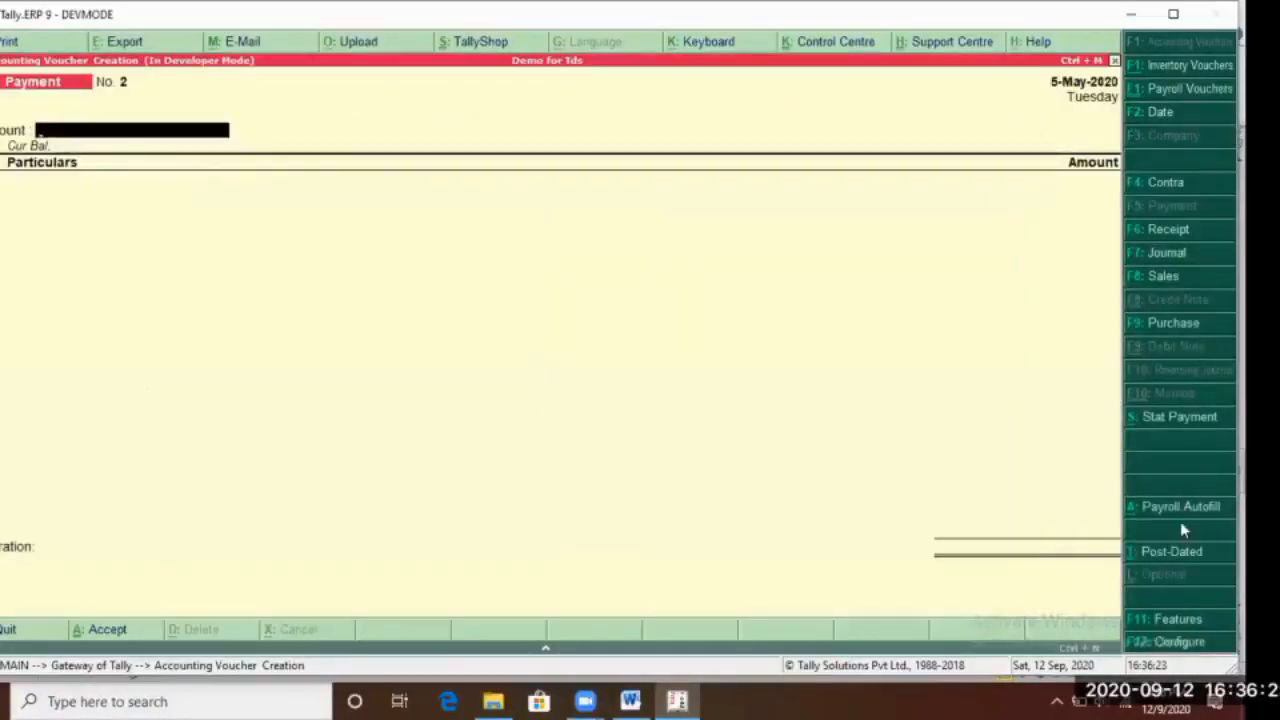
left_click(1171, 430)
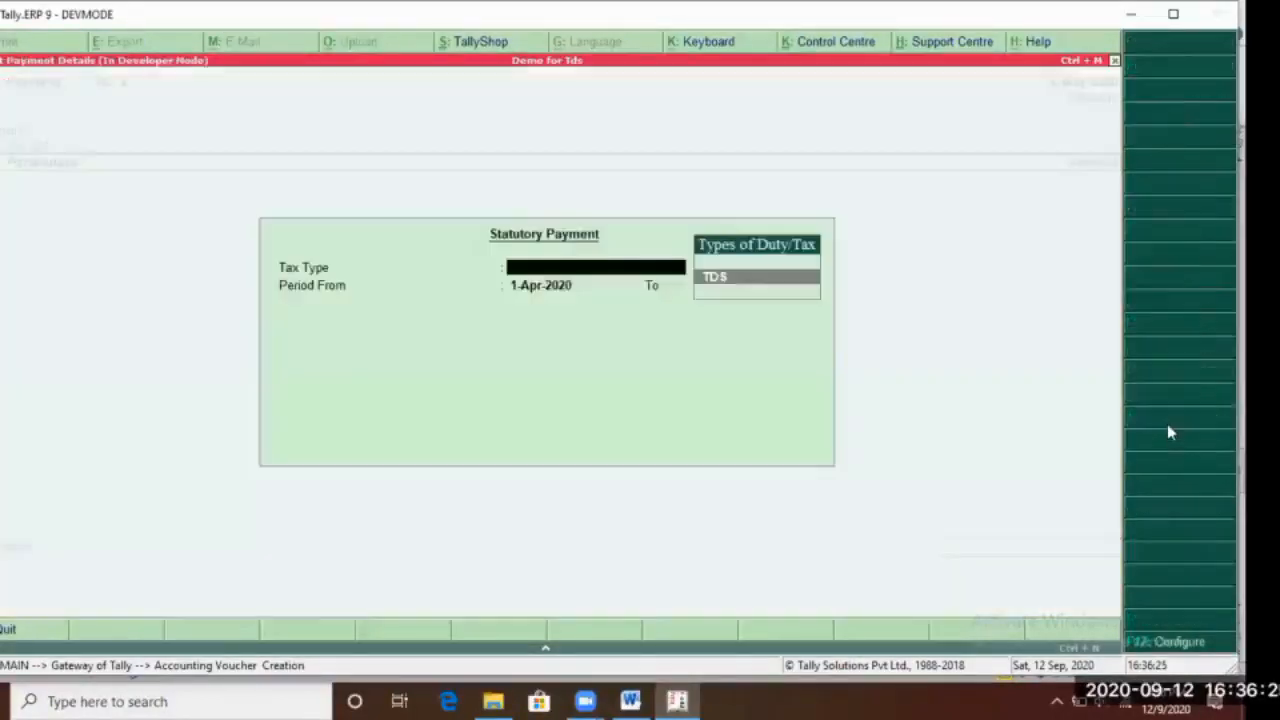
Fill the statutory payment with tax type TDS, period 1-Apr-2020 to 30-Apr-2020, deducted till 30-4-2020, section 94C and nature of payment Rent
key("Return")
key("Return")
key("Return")
key("Return")
key("Return")
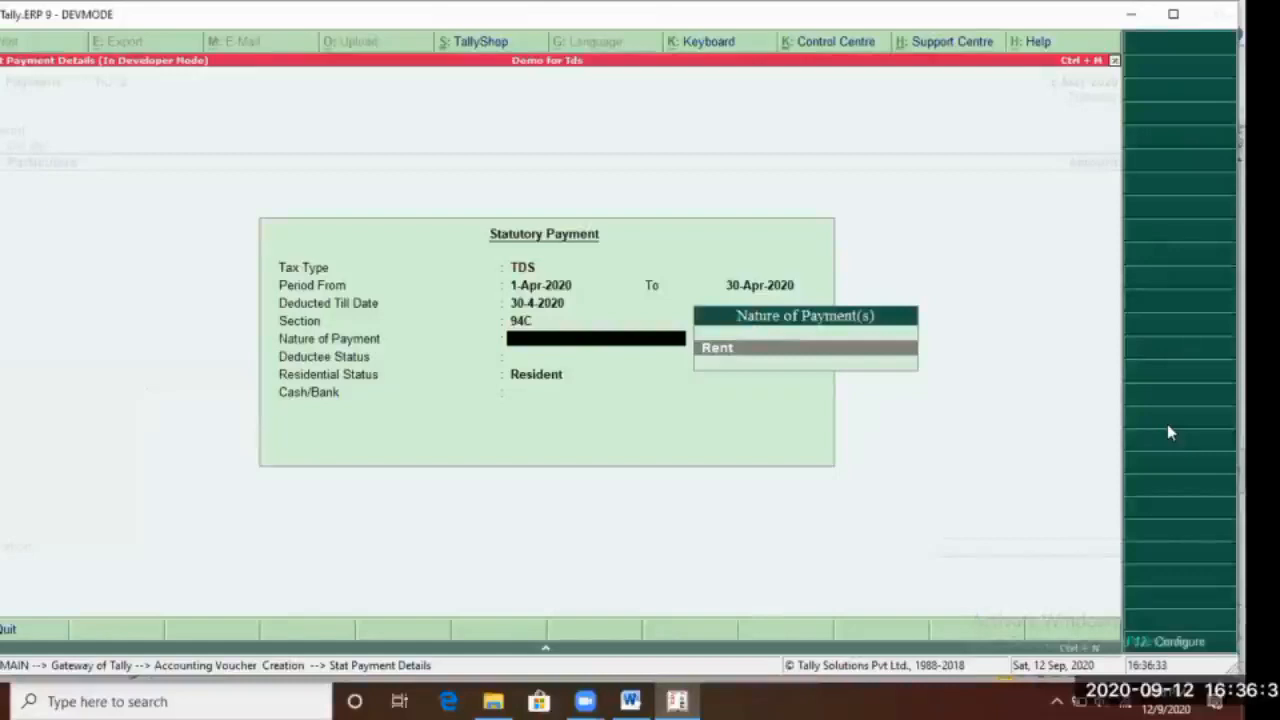
key("Return")
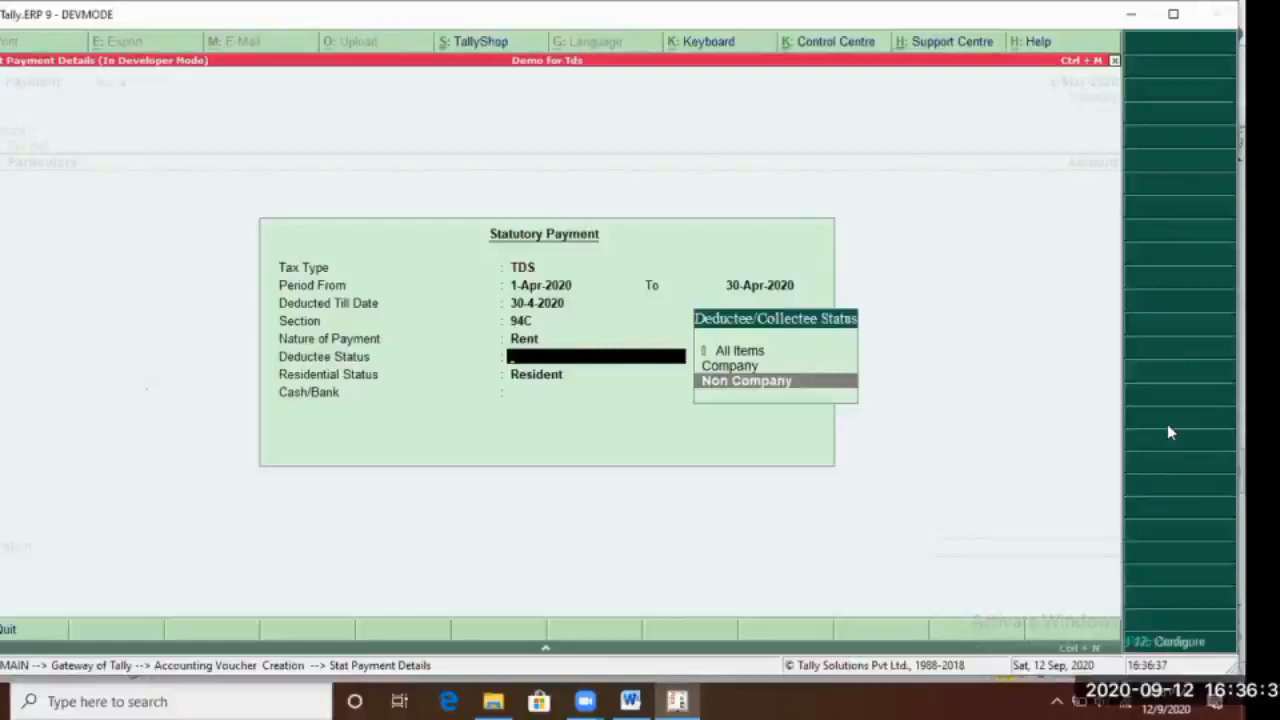
Set both deductee status and residential status to All Items and choose Hdfc Bank as the paying ledger
key("Up")
key("Up")
key("Return")
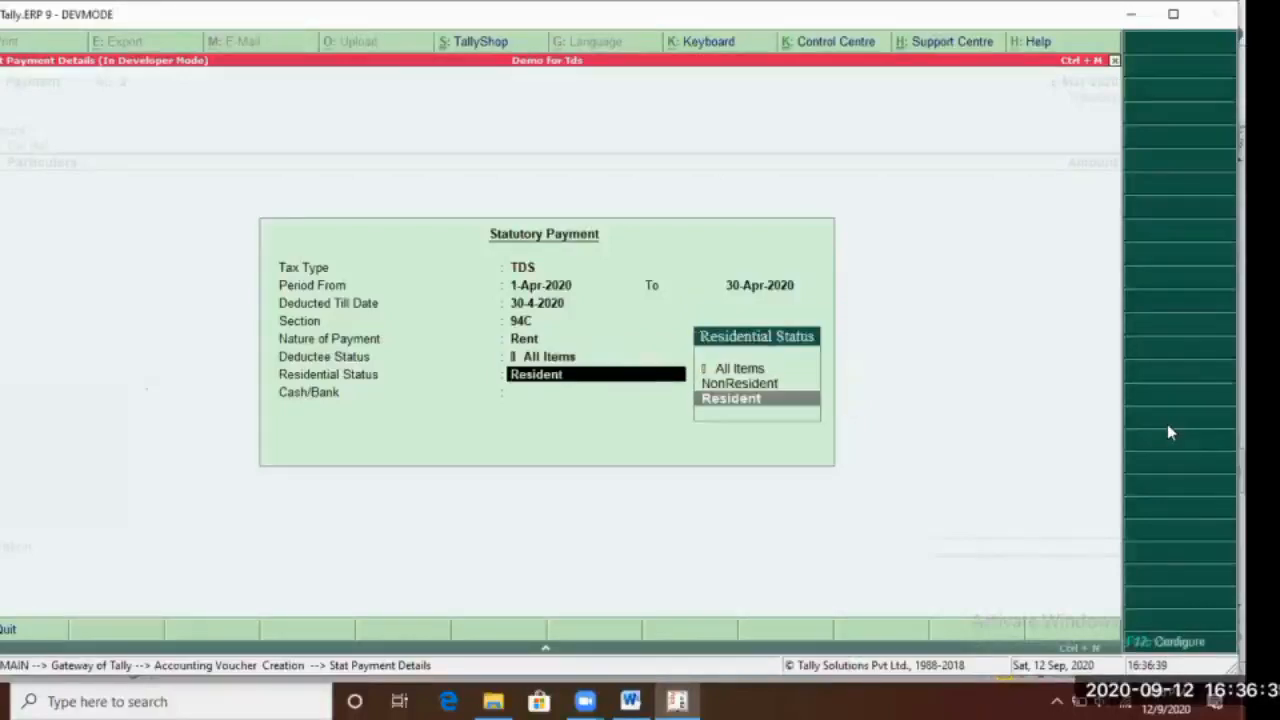
key("Up")
key("Up")
key("Down")
key("Up")
key("Return")
key("Down")
key("Up")
key("Down")
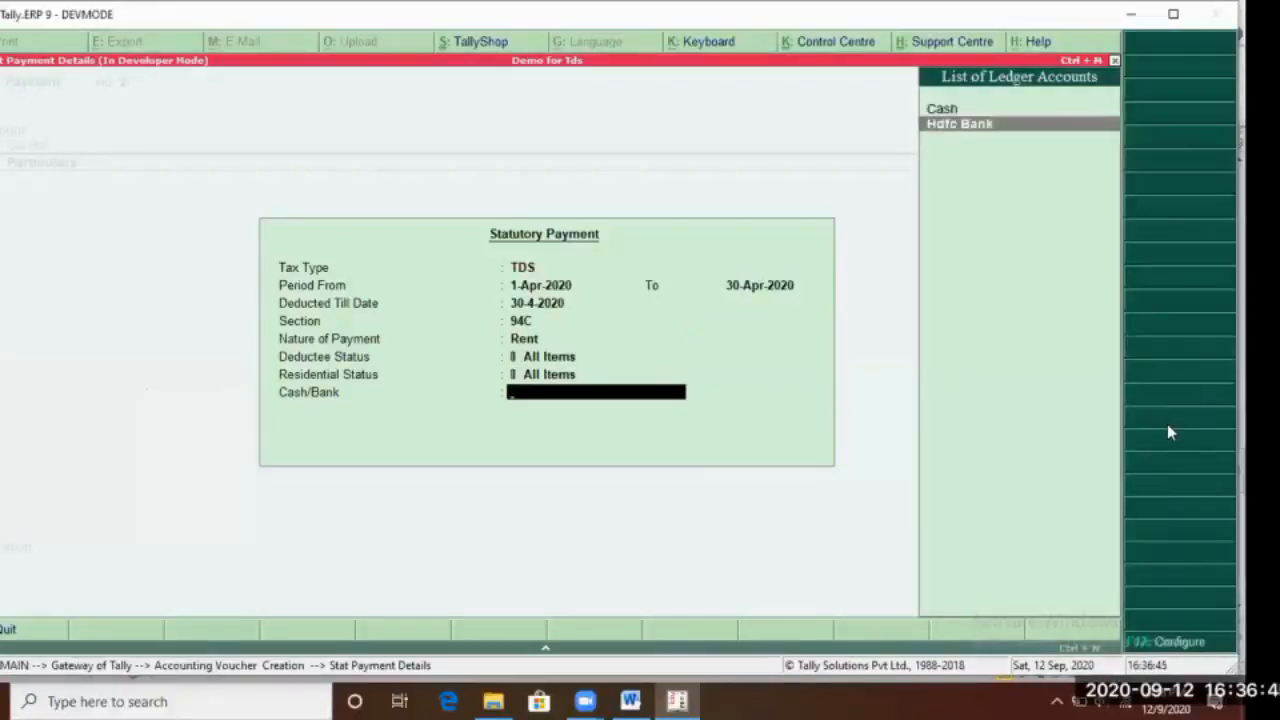
key("Return")
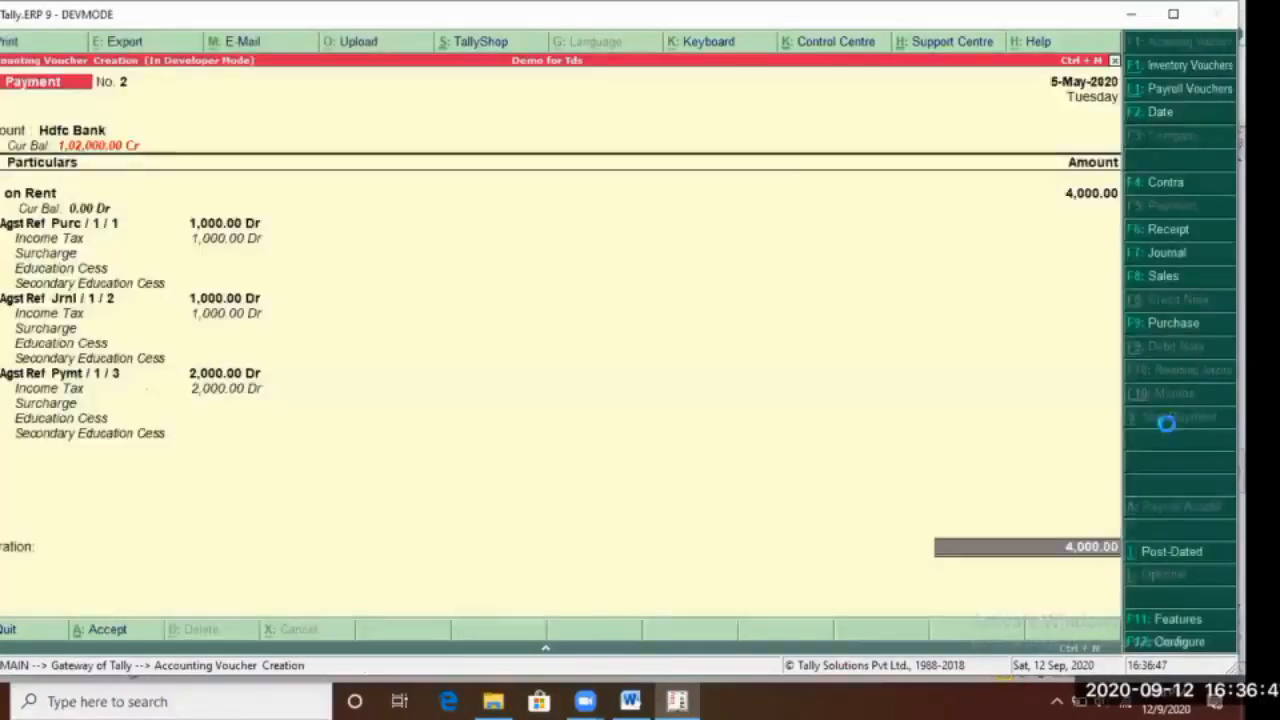
Enter cheque number 252525 dated 5-May-2020 in the Hdfc Bank allocation and save the TDS payment voucher
key("Return")
key("Return")
key("Return")
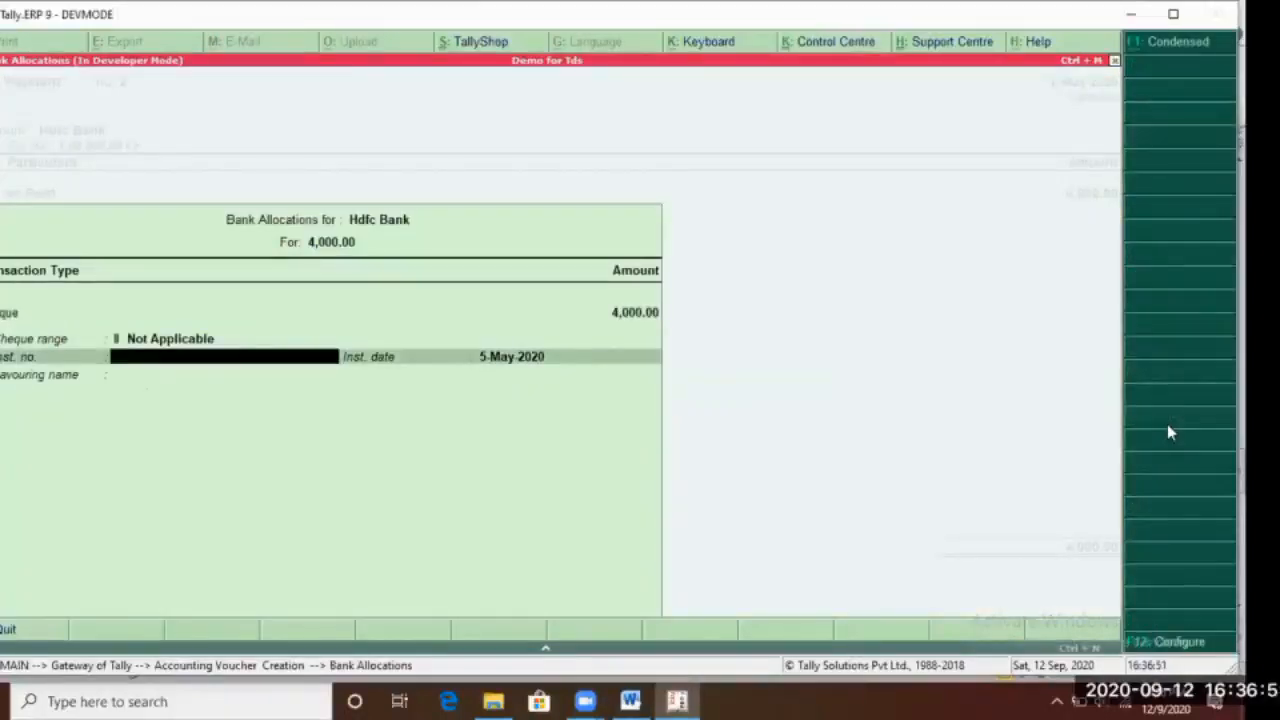
type("252525")
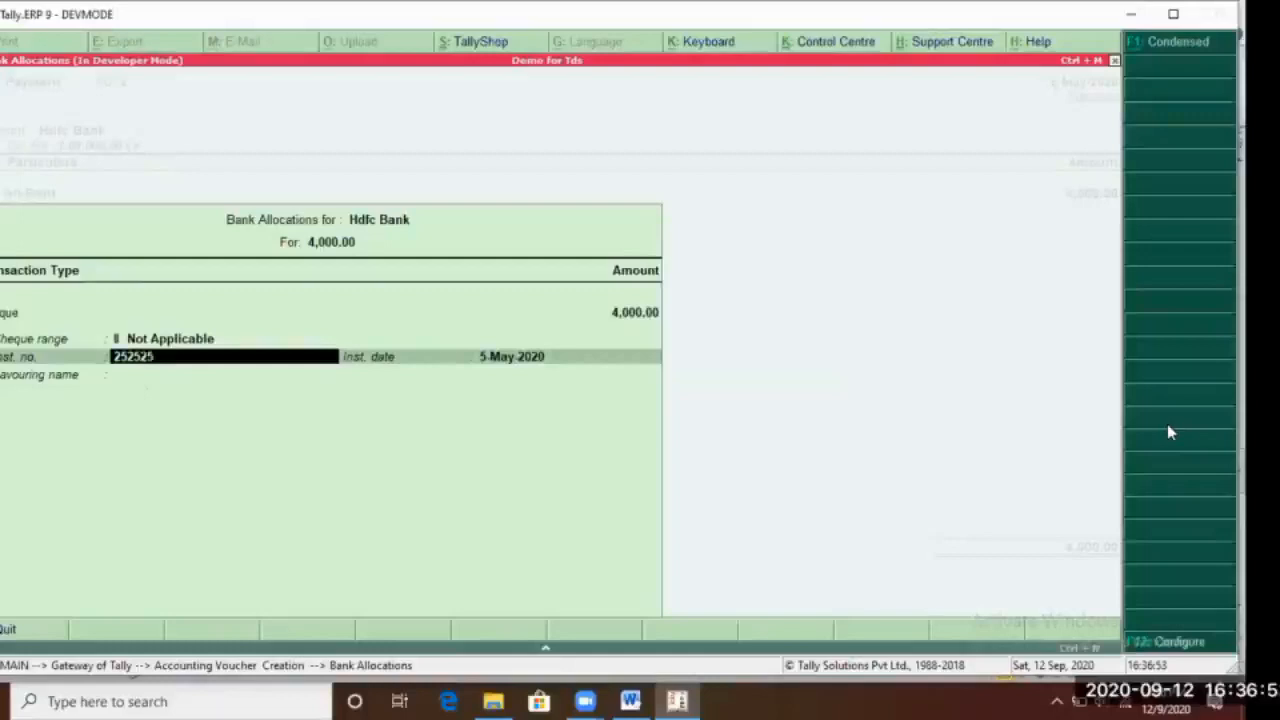
key("Return")
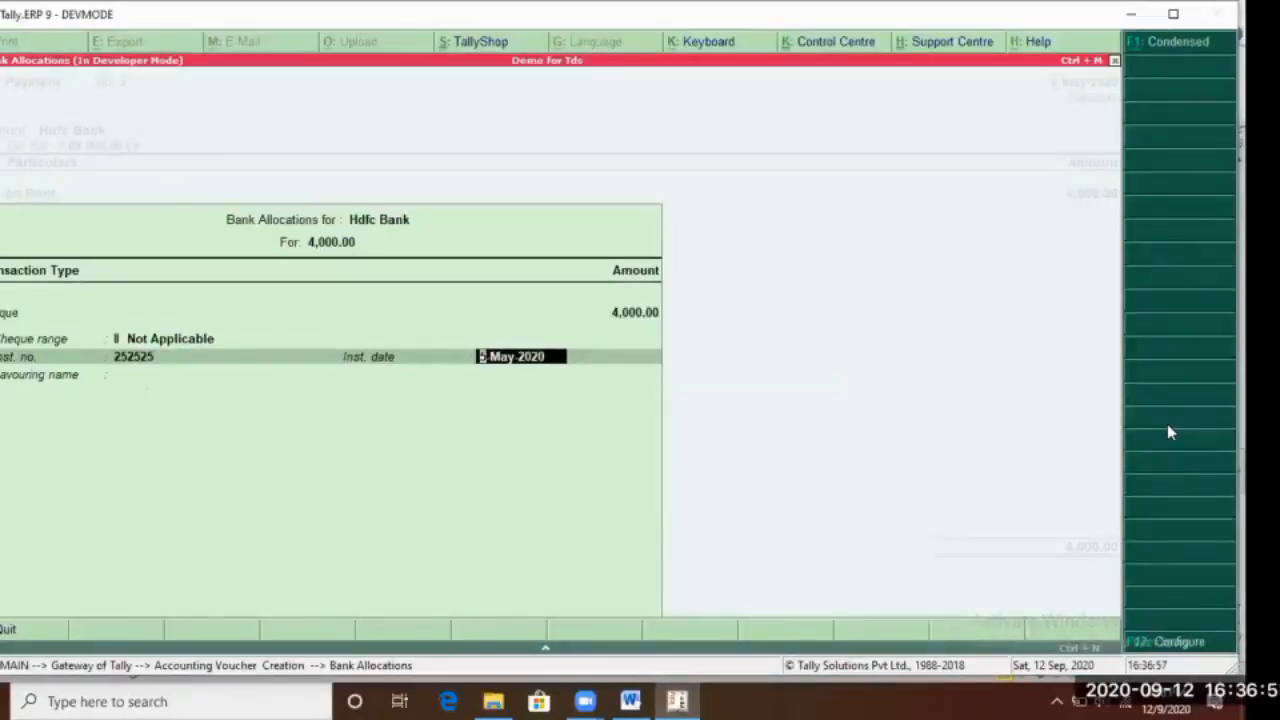
key("BackSpace")
key("Return")
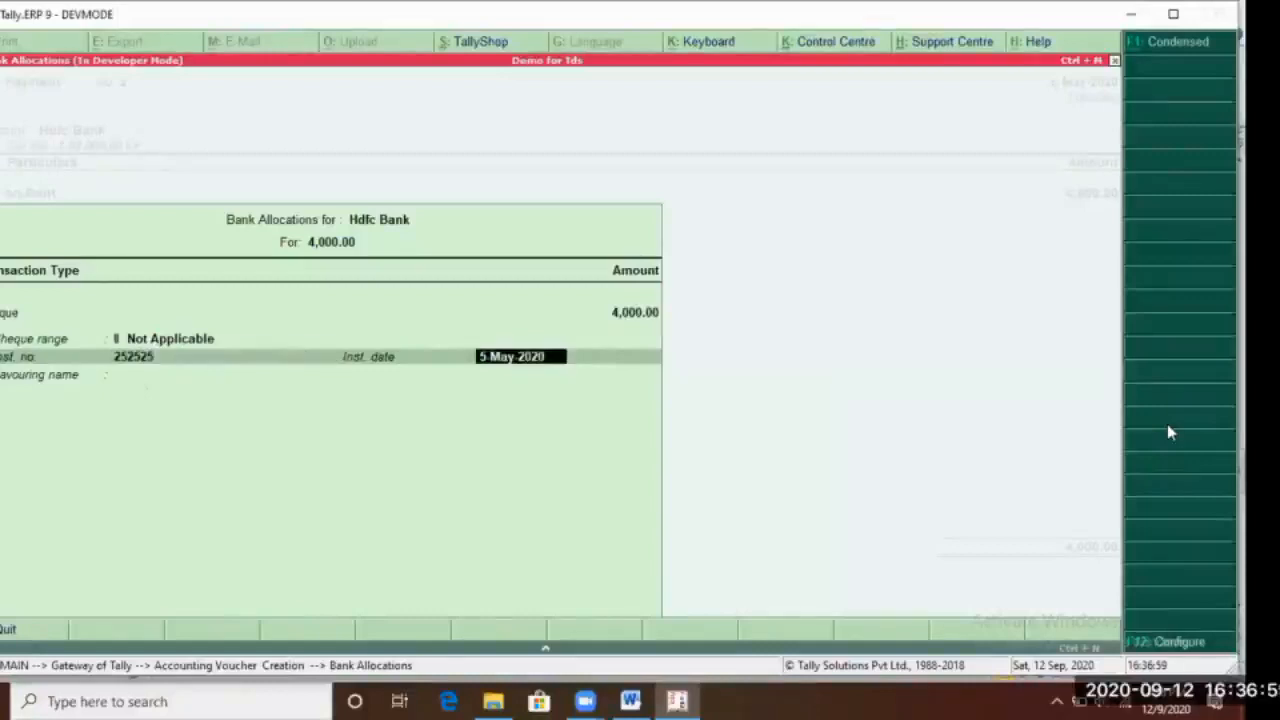
key("Return")
key("Return")
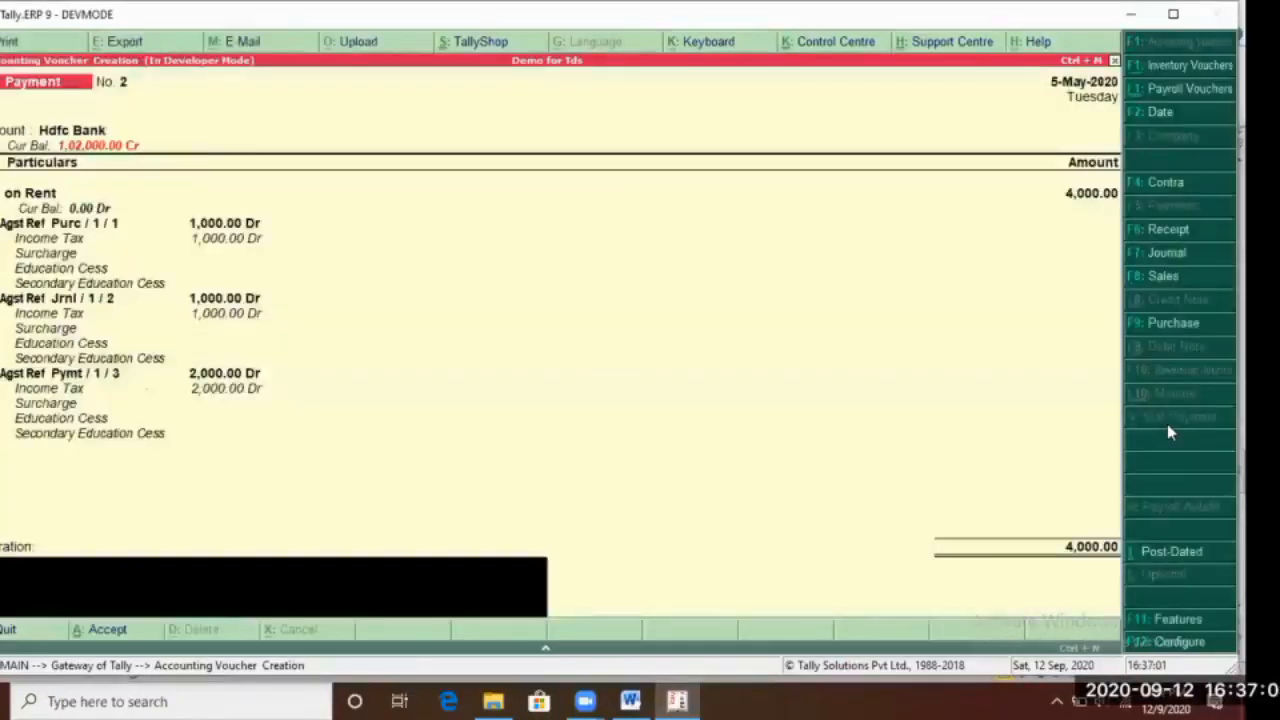
key("Return")
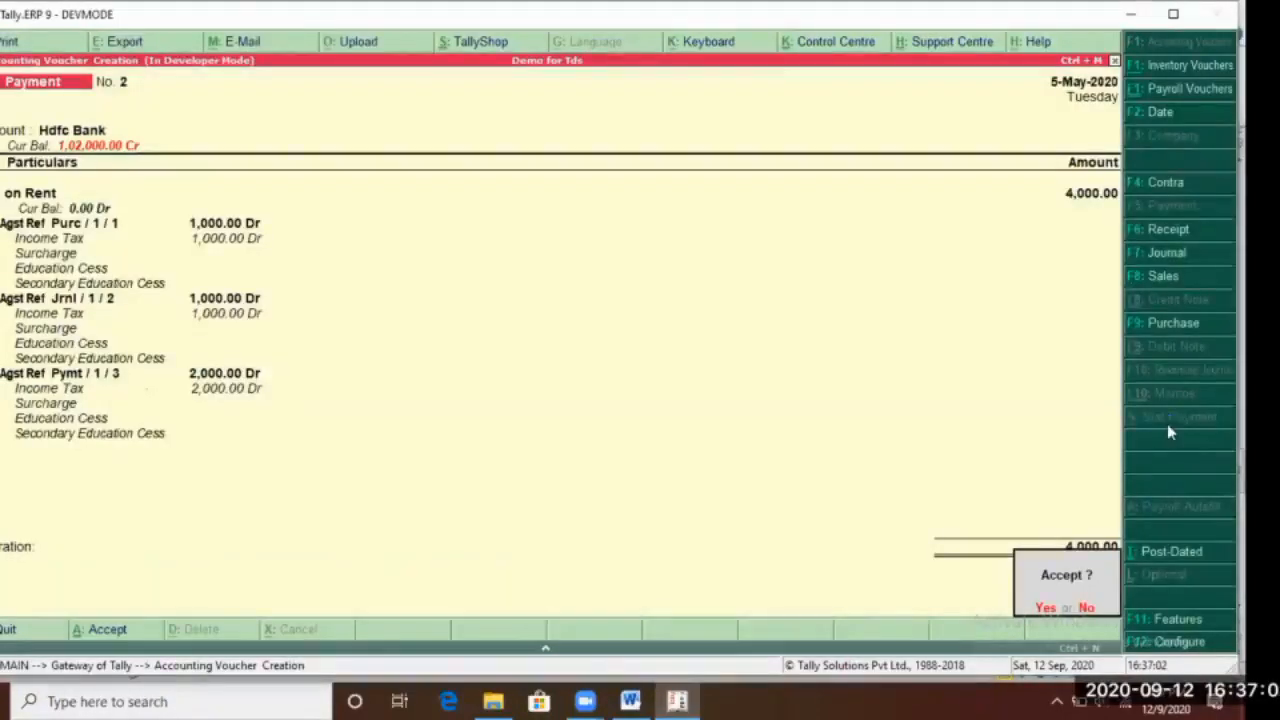
key("Return")
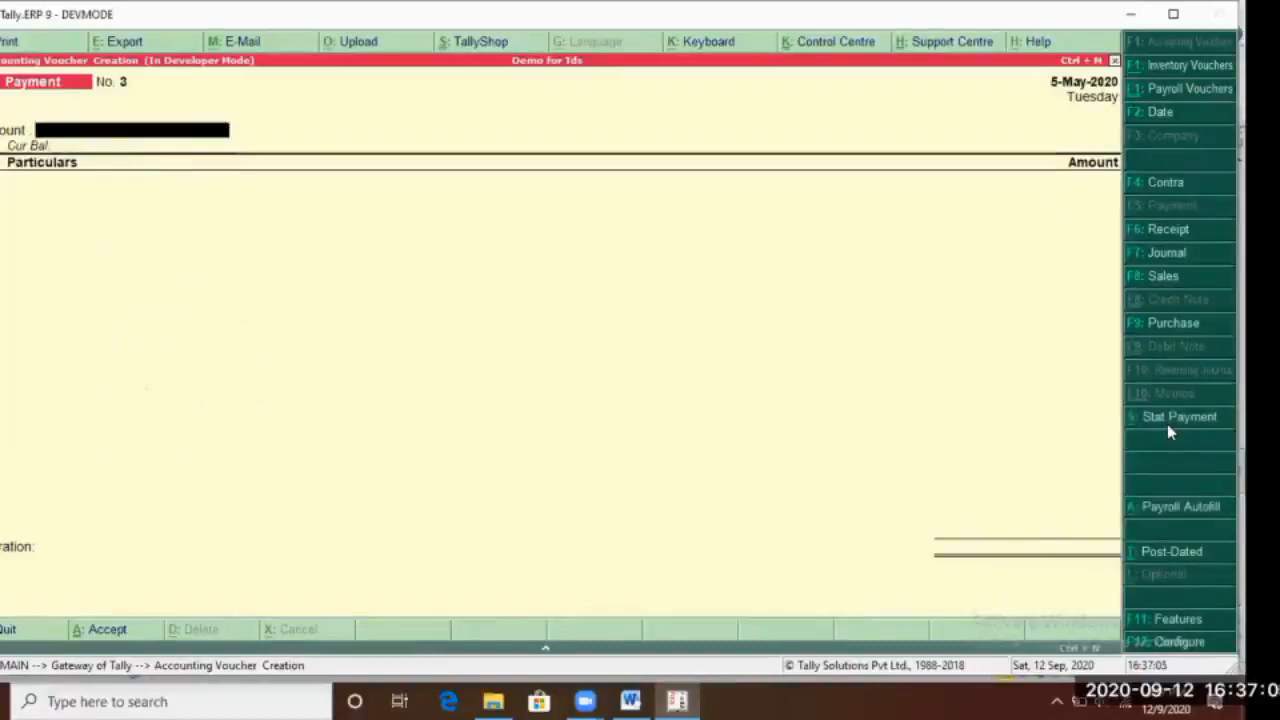
Reopen the saved TDS payment voucher and show a zoomed-in print preview of it with Print as TDS Challan set to Yes
key("Page_Up")
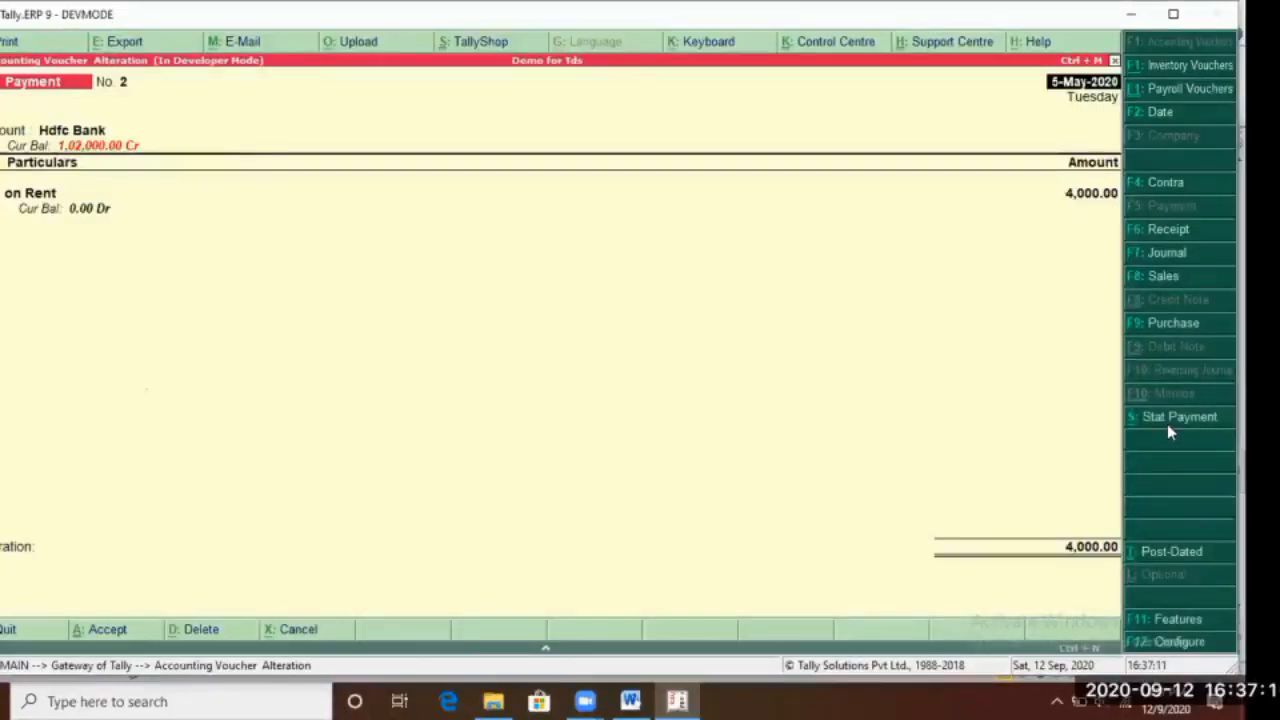
key("alt+p")
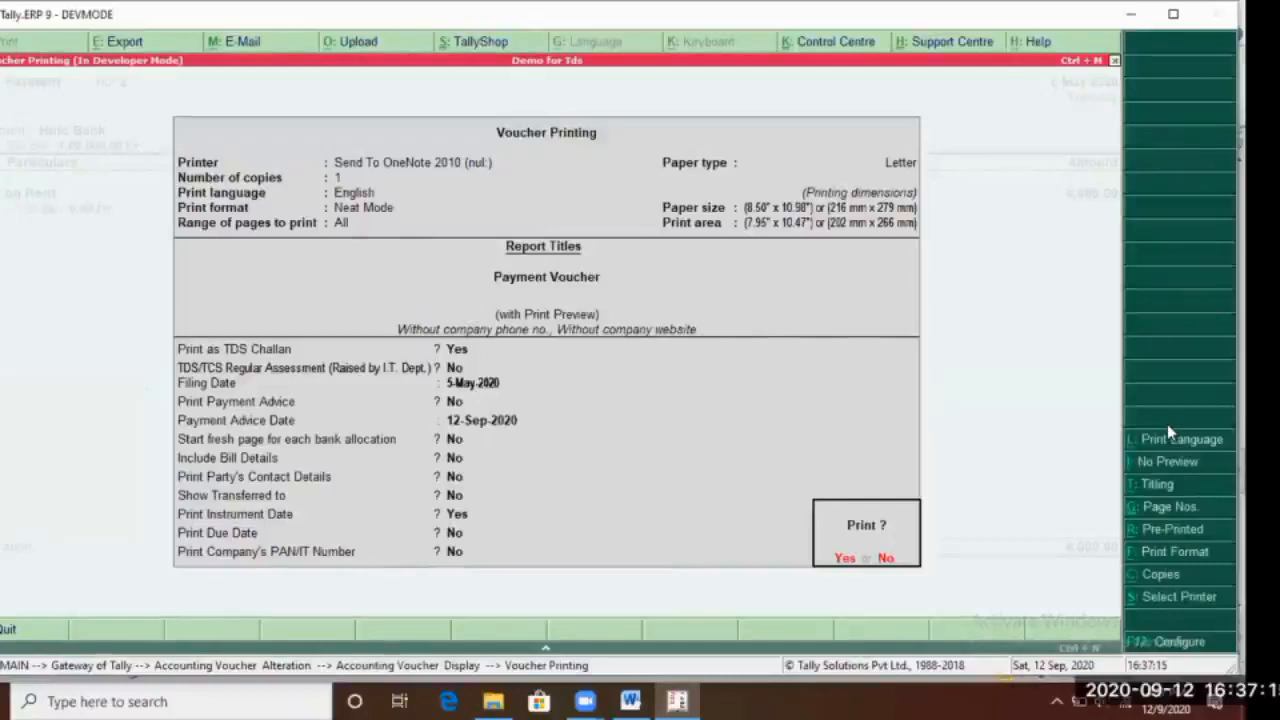
key("n")
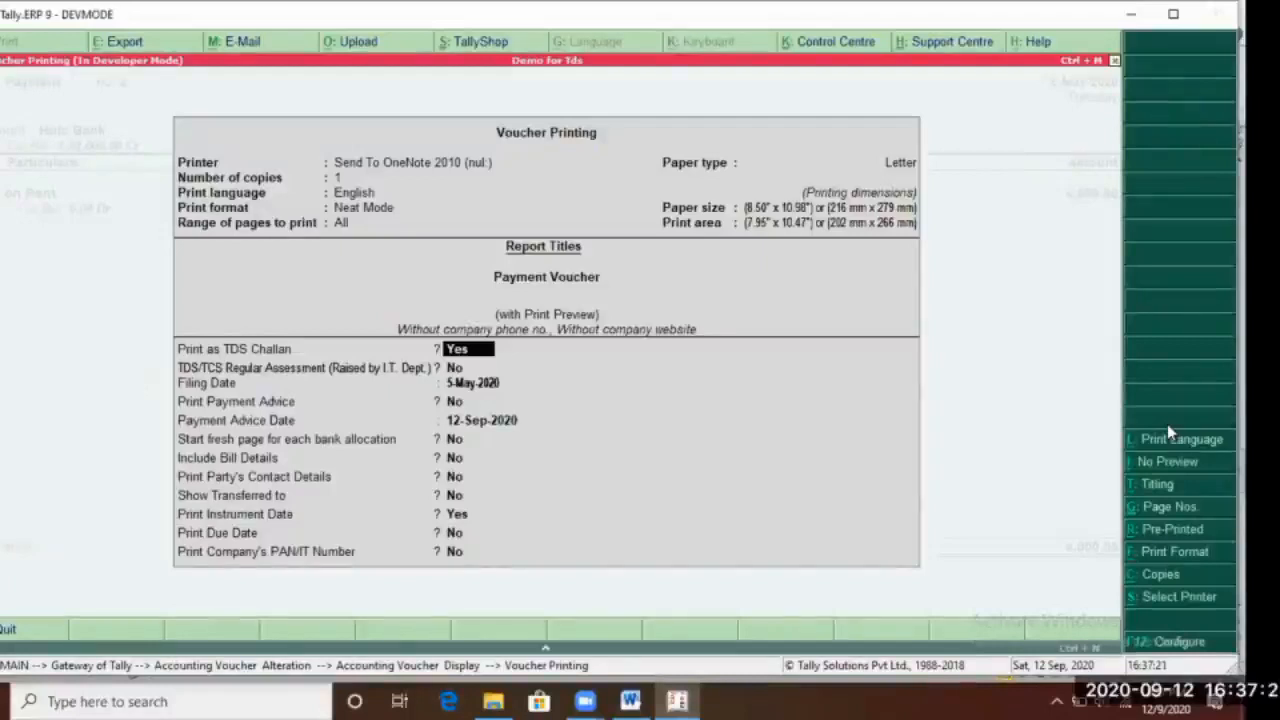
key("Return")
key("Return")
key("Return")
key("Return")
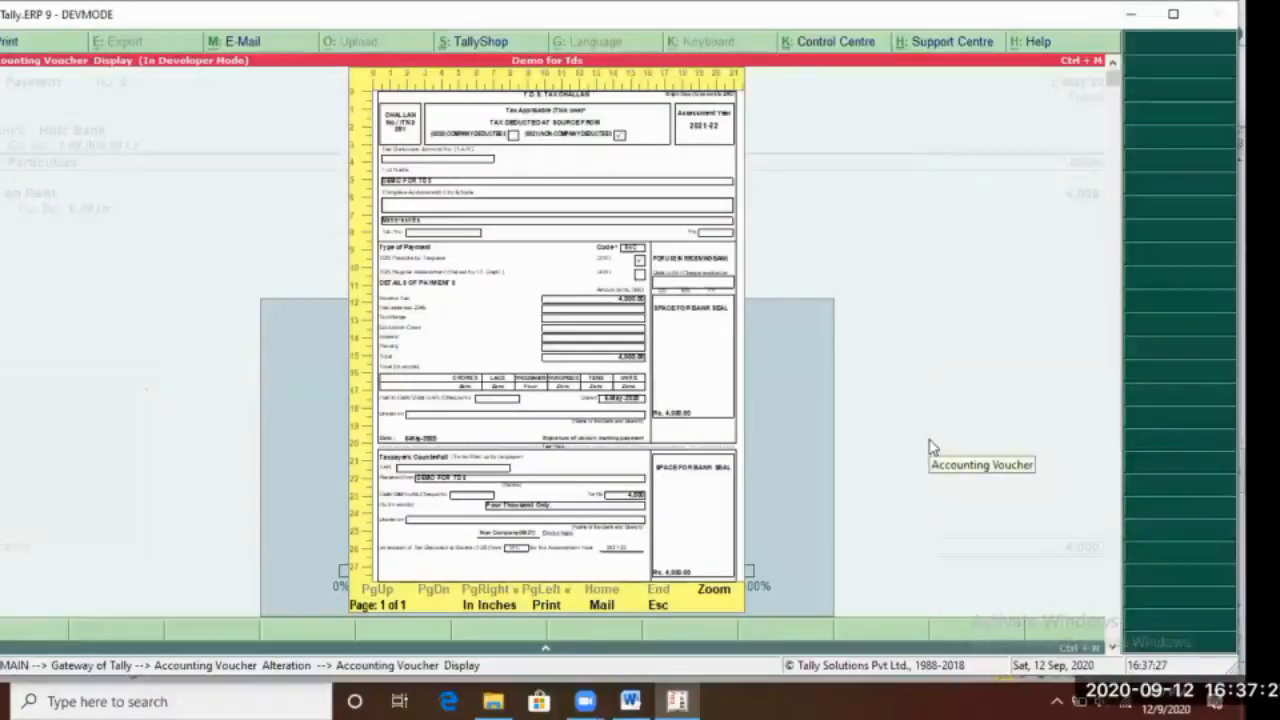
key("alt+z")
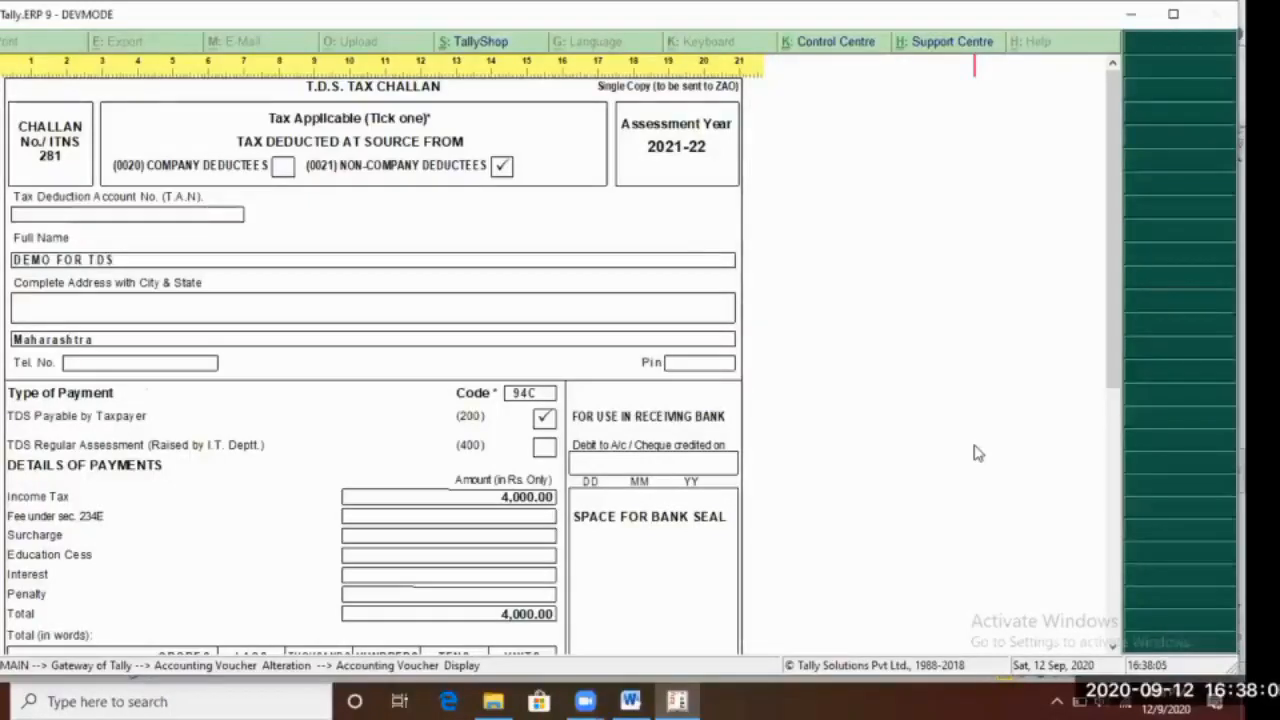
Close the TDS challan preview and the payment voucher and return to the Gateway of Tally
key("Escape")
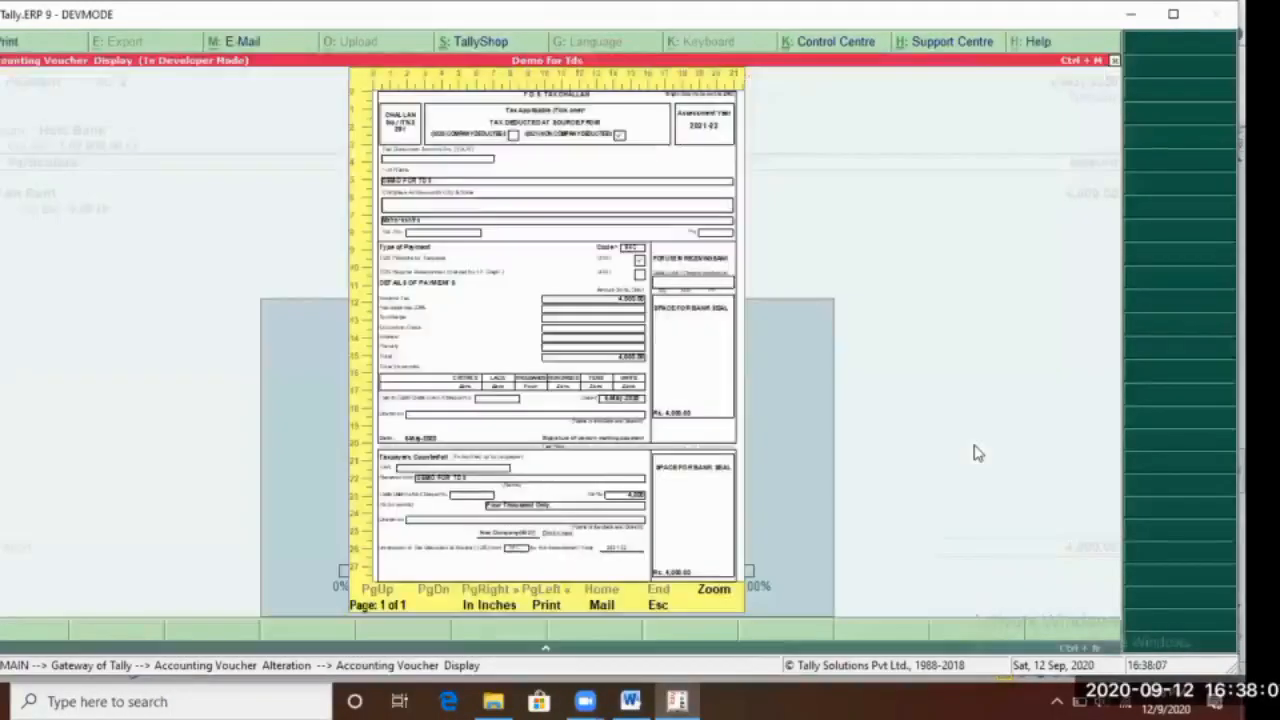
key("Escape")
key("Escape")
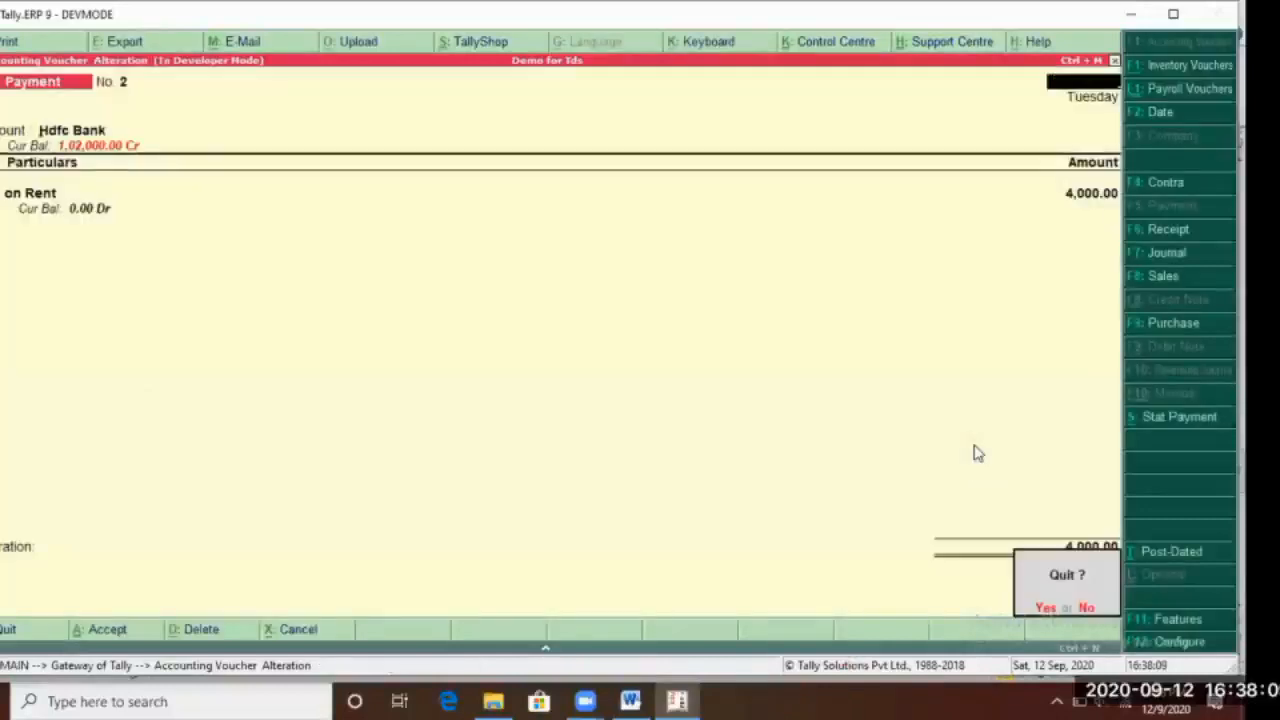
key("y")
key("Escape")
key("y")
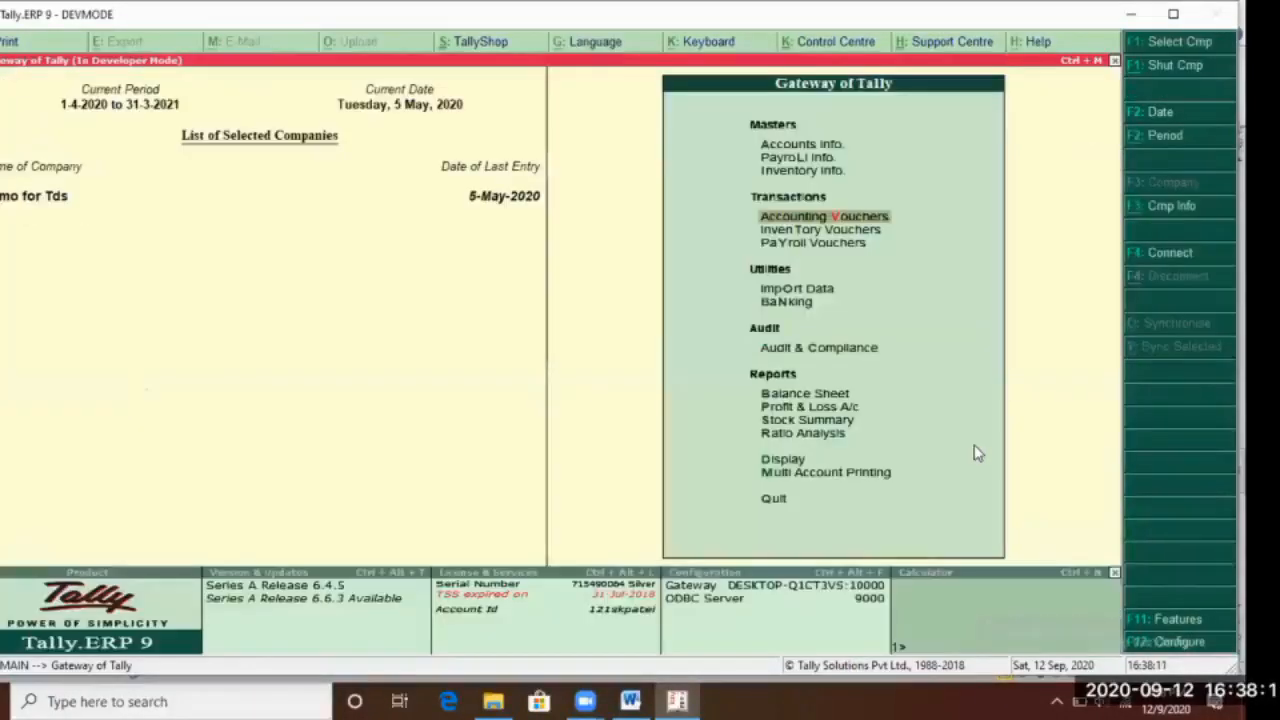
Open the Challan Reconciliation report from the TDS statutory reports
key("Down")
key("Down")
key("Down")
key("Down")
key("Down")
key("Down")
key("Down")
key("Down")
key("Down")
key("Down")
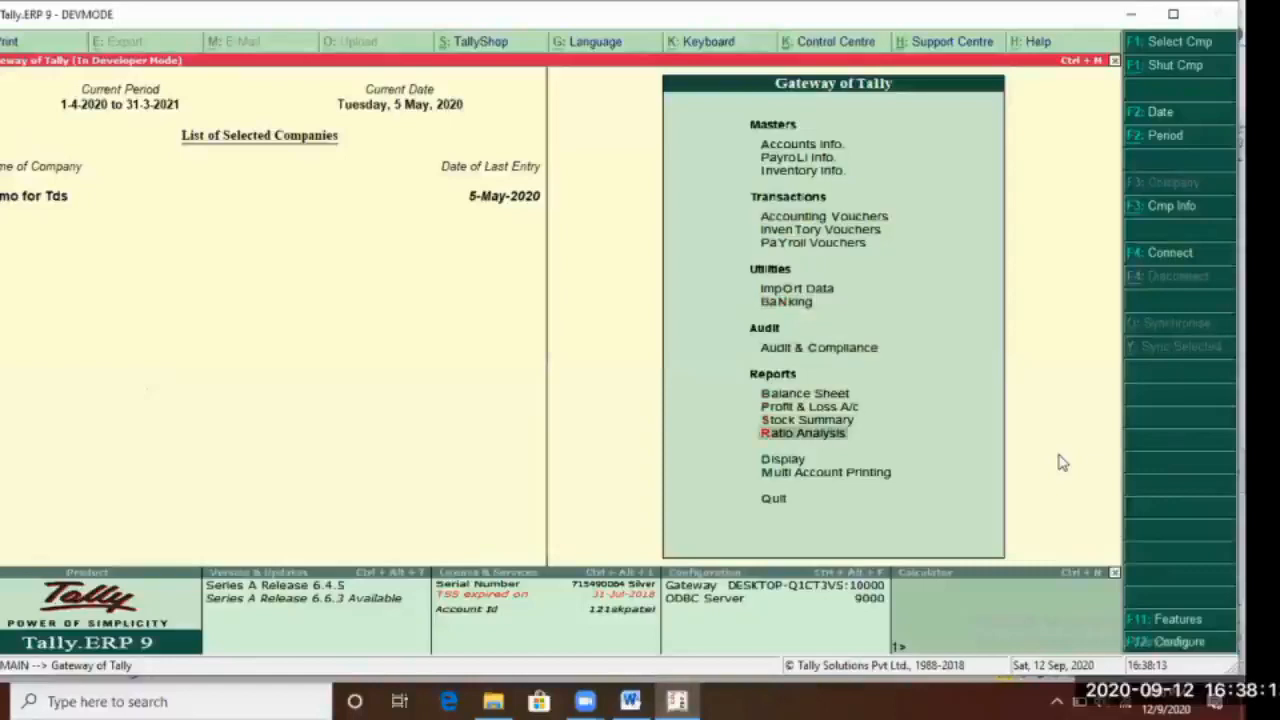
key("Return")
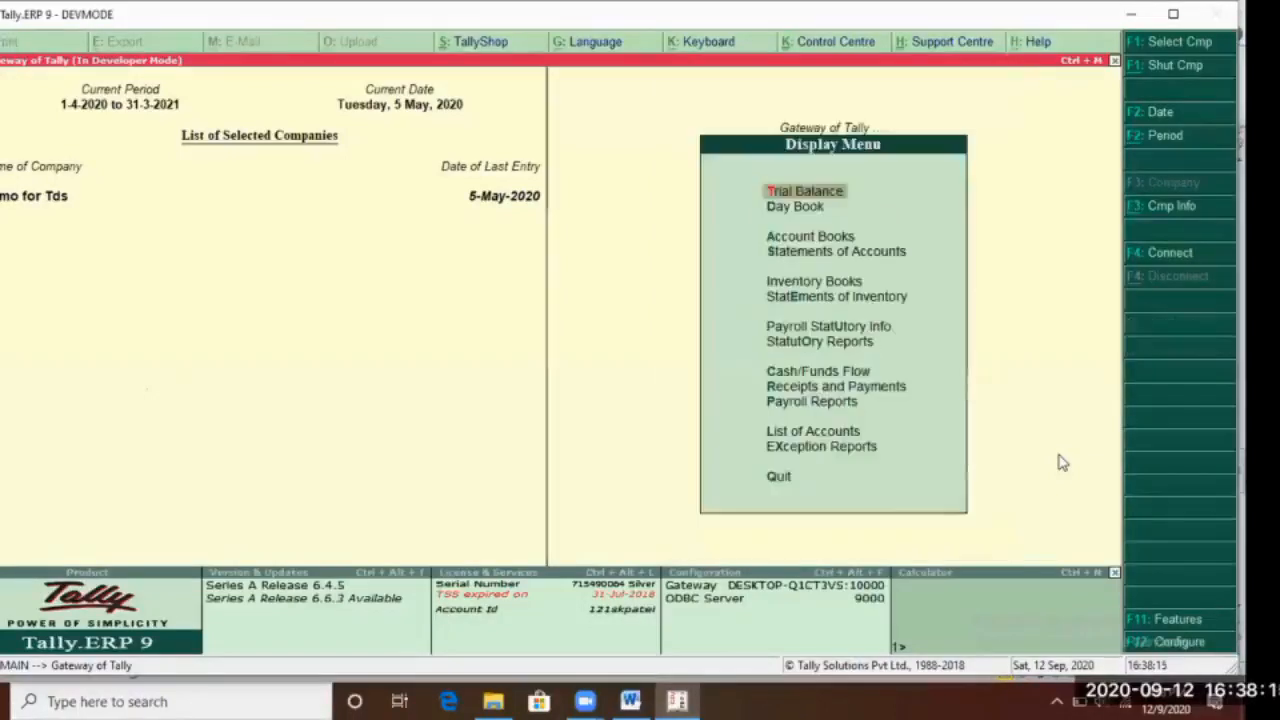
key("Down")
key("Down")
key("Down")
key("Down")
key("Down")
key("Down")
key("Down")
key("Return")
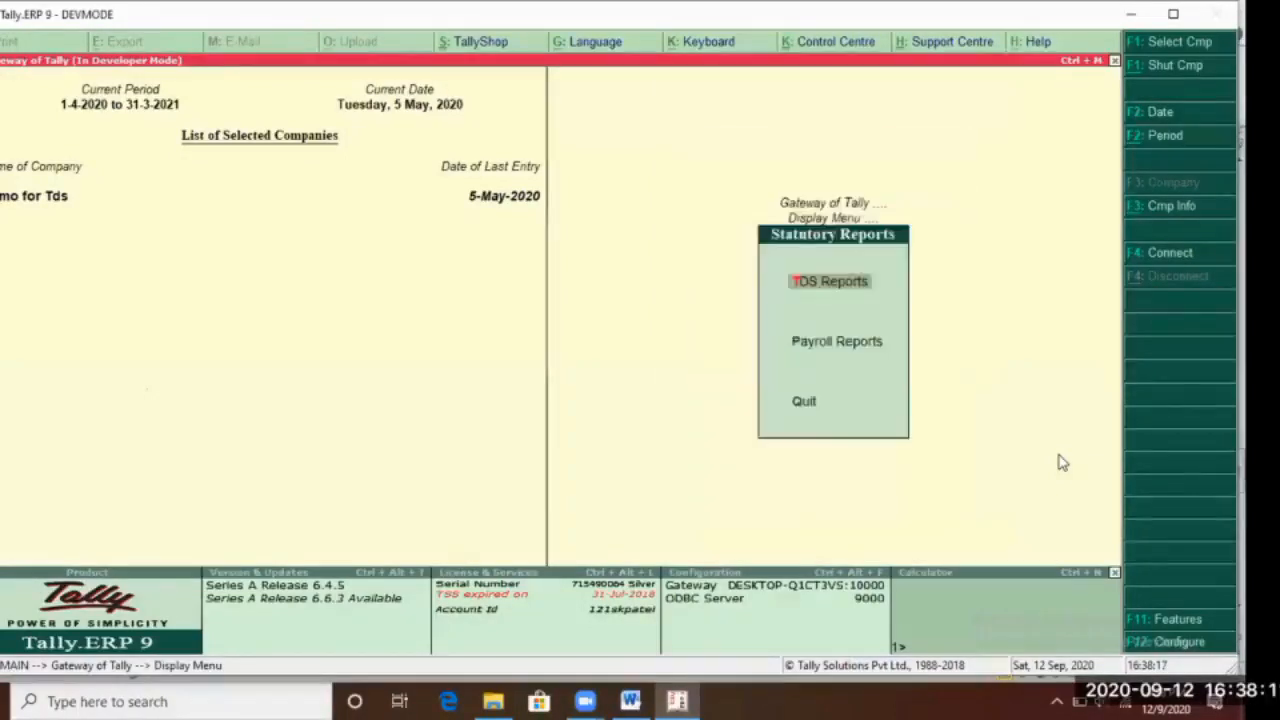
key("Return")
key("Down")
key("Down")
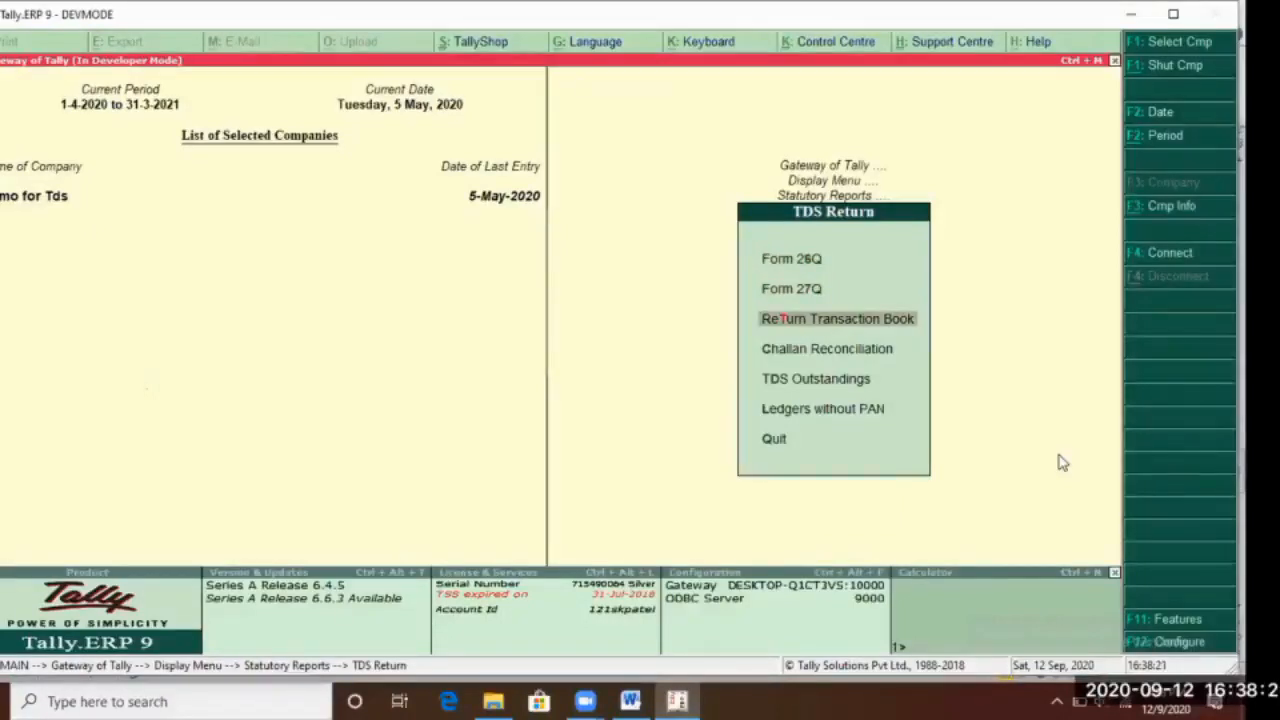
key("Down")
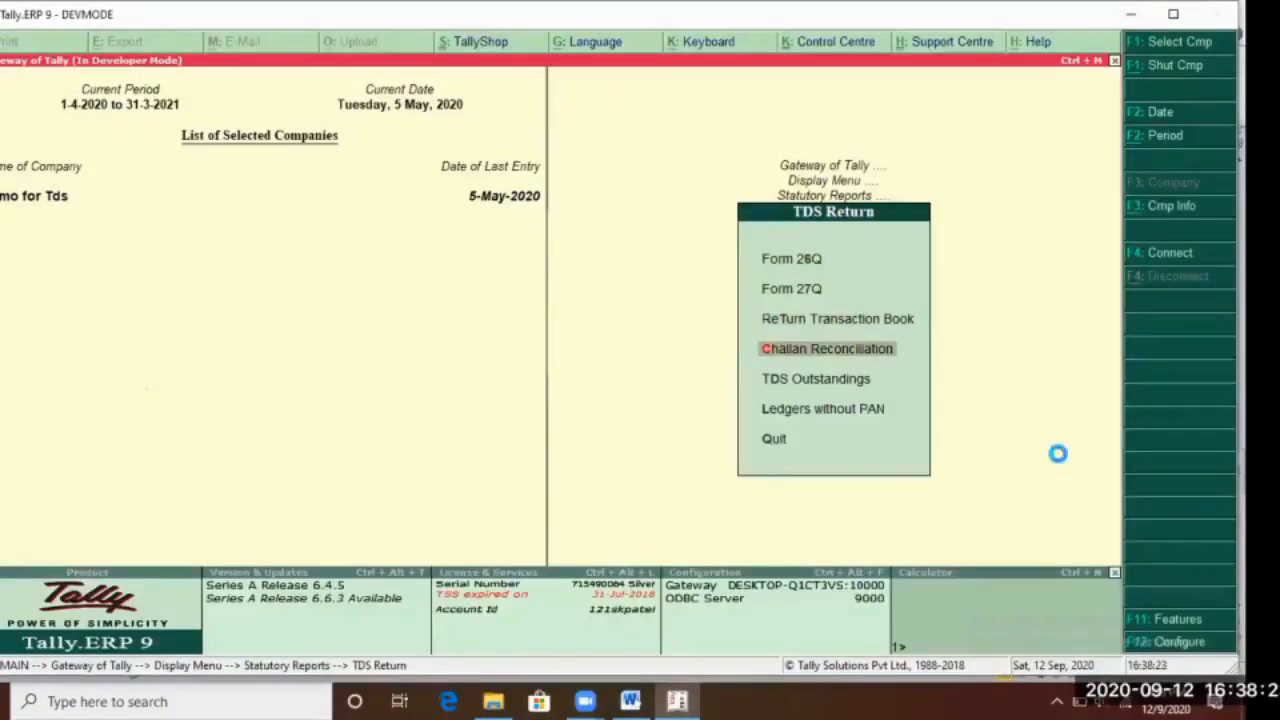
key("Return")
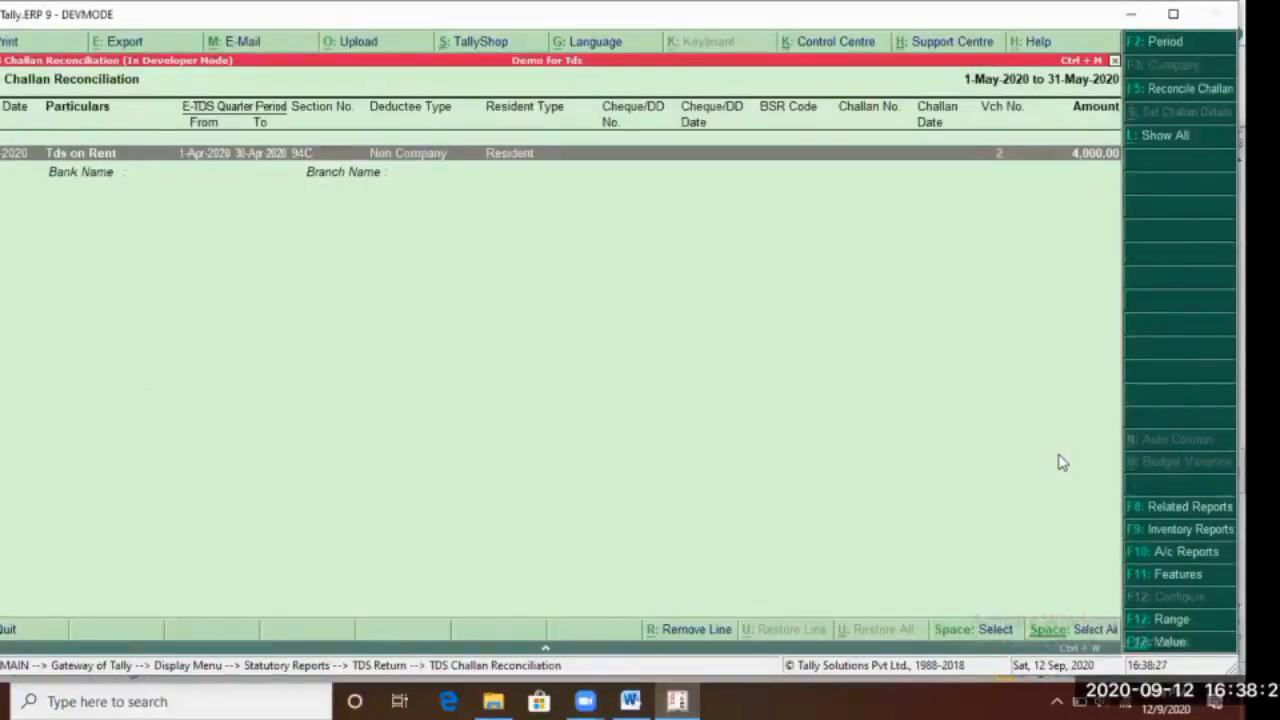
Select the Tds on Rent entry and start reconciling its challan, leaving the cheque, BSR code and challan number fields blank
key("space")
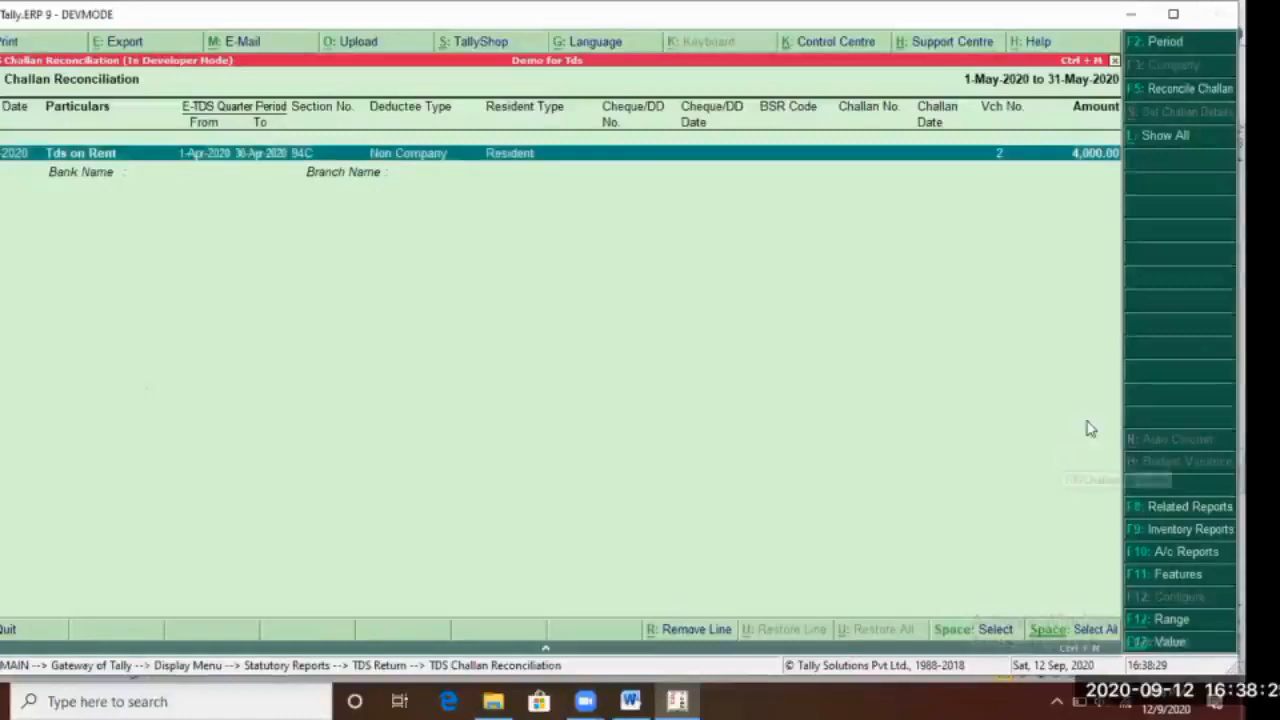
left_click(1180, 92)
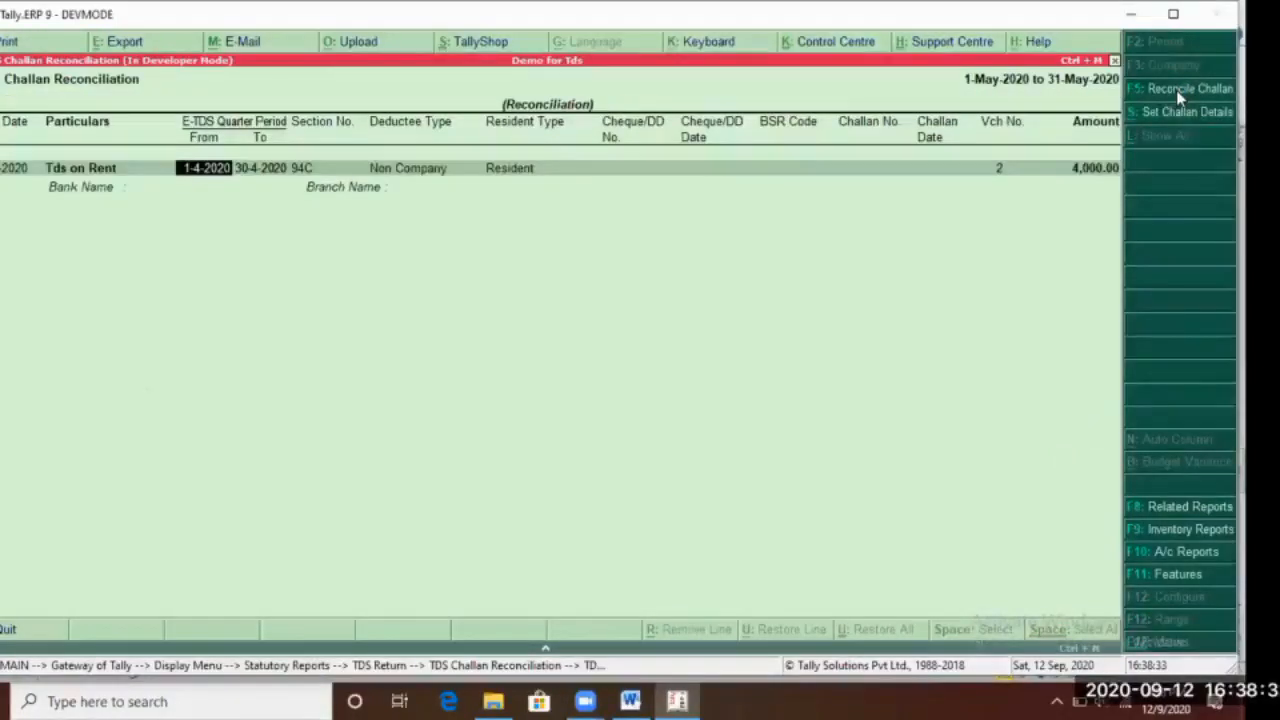
key("Return")
key("Return")
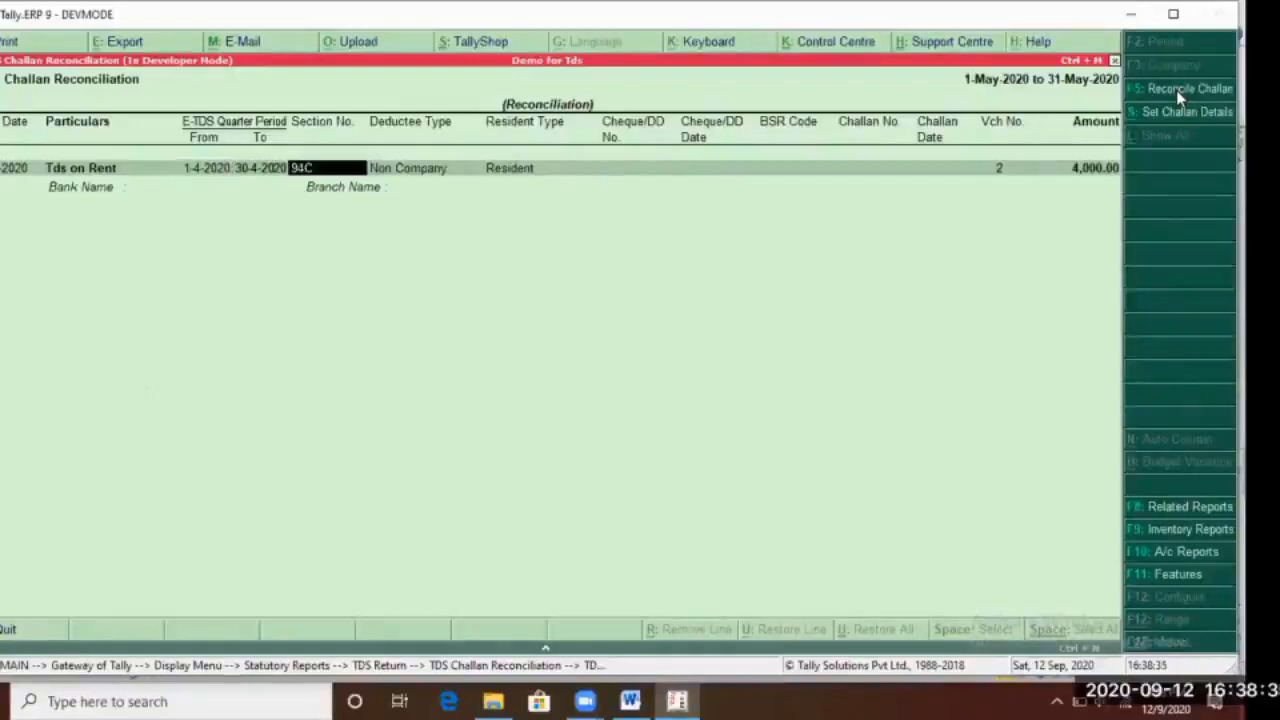
key("Return")
key("Return")
key("Return")
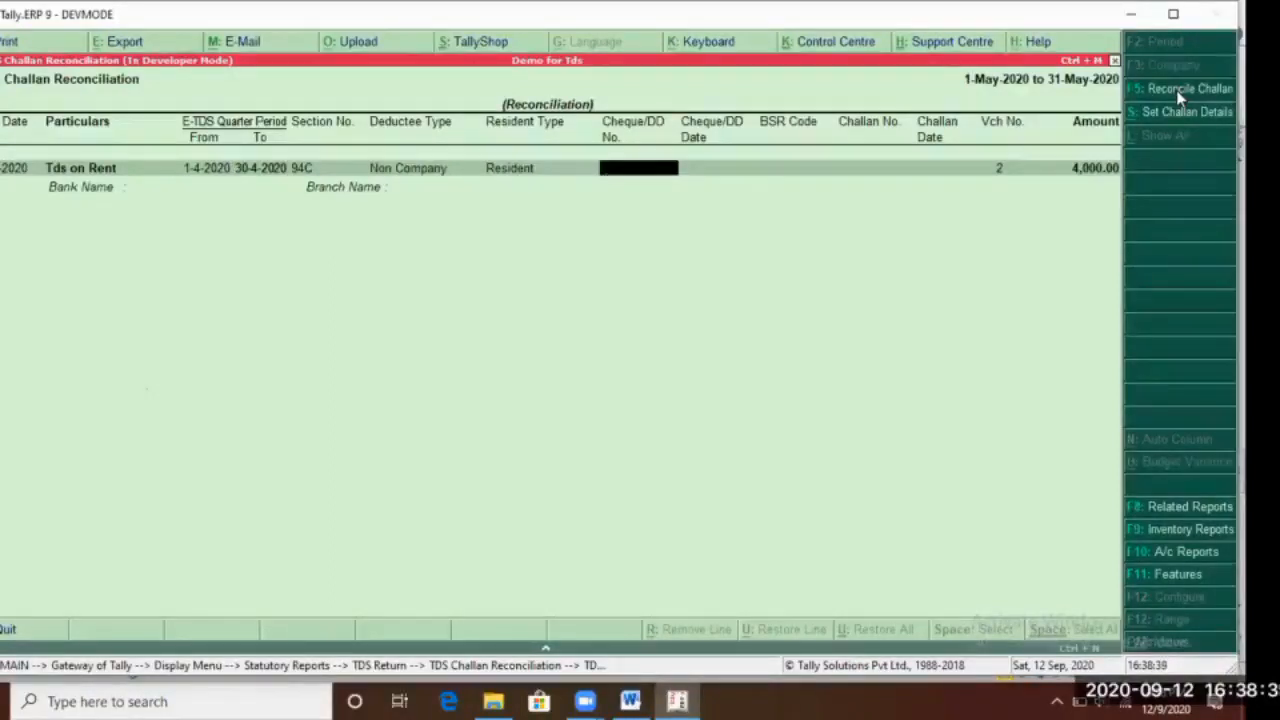
key("Return")
key("Return")
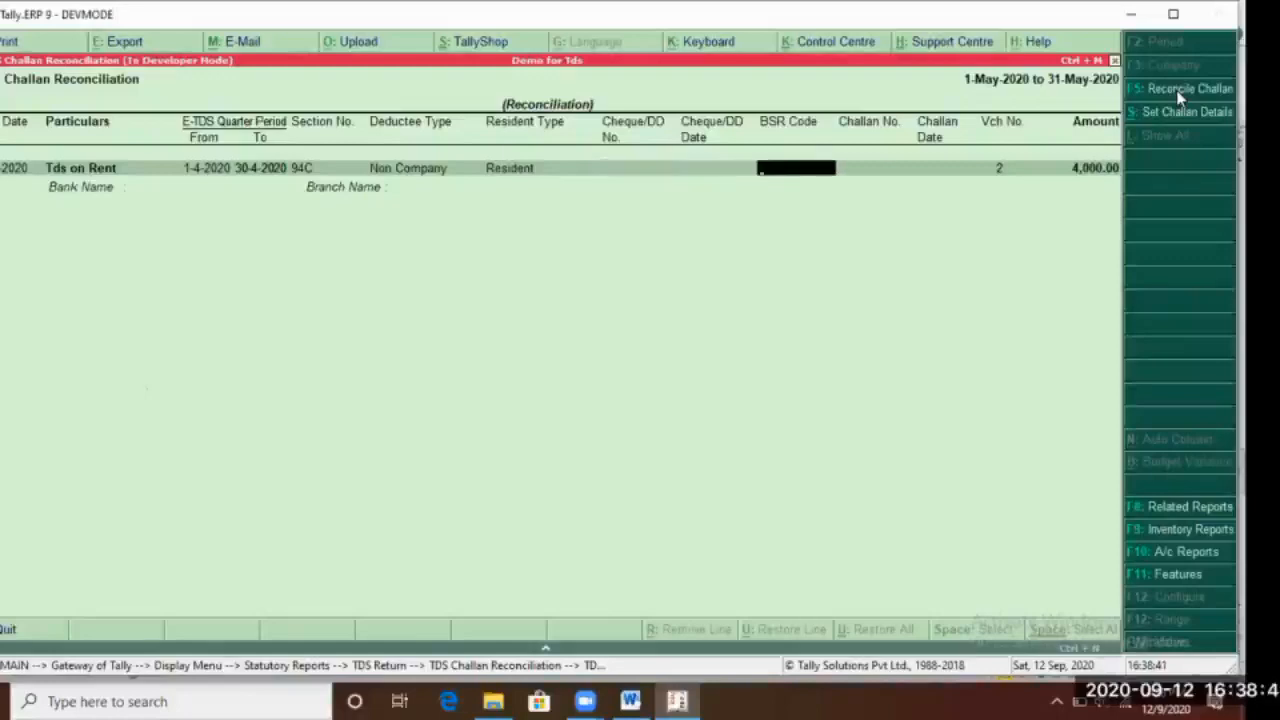
key("Return")
key("Return")
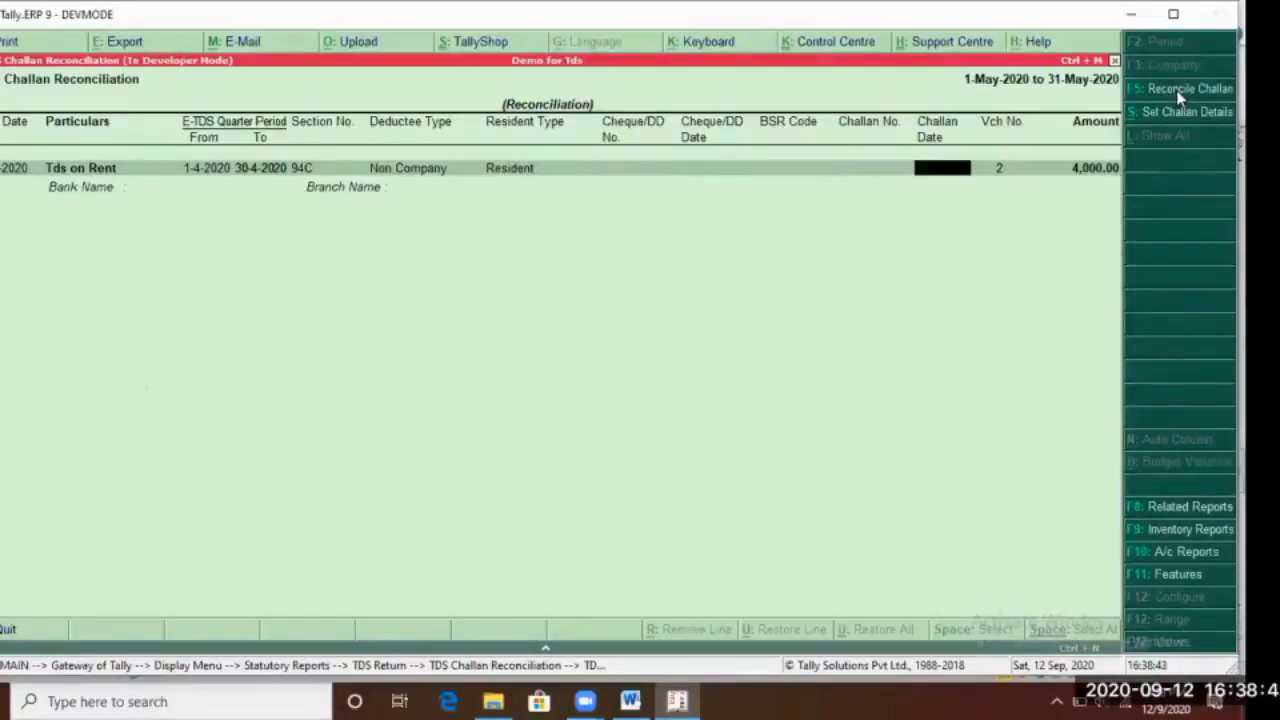
key("BackSpace")
key("BackSpace")
key("BackSpace")
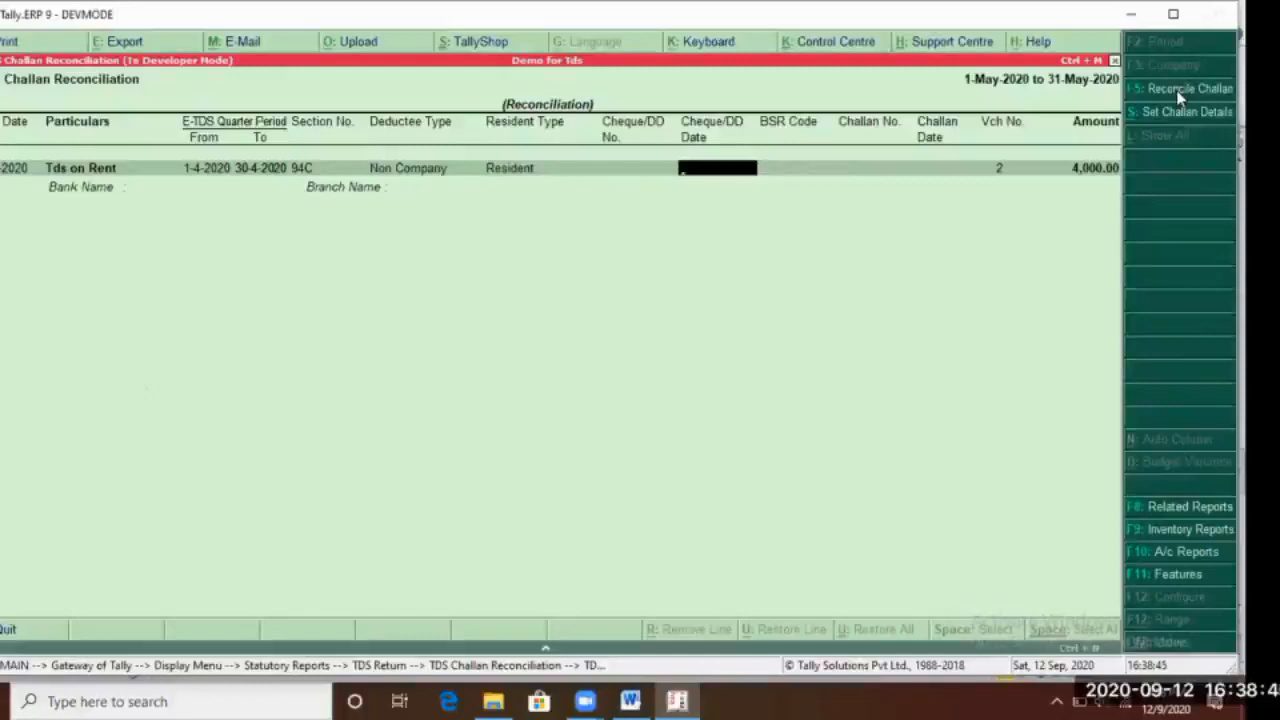
key("Return")
key("Return")
key("Return")
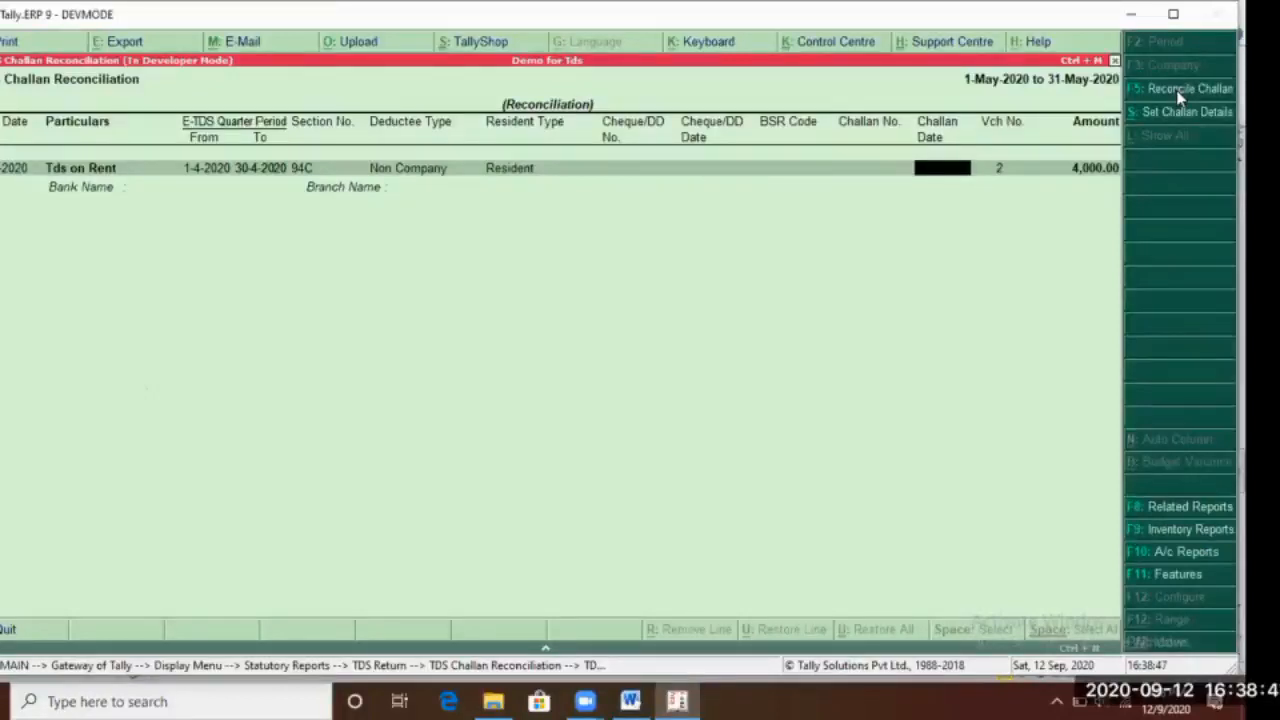
Set the challan's bank name to Hdfc Bank with a blank branch name, save the reconciliation and close the report
key("Return")
key("Return")
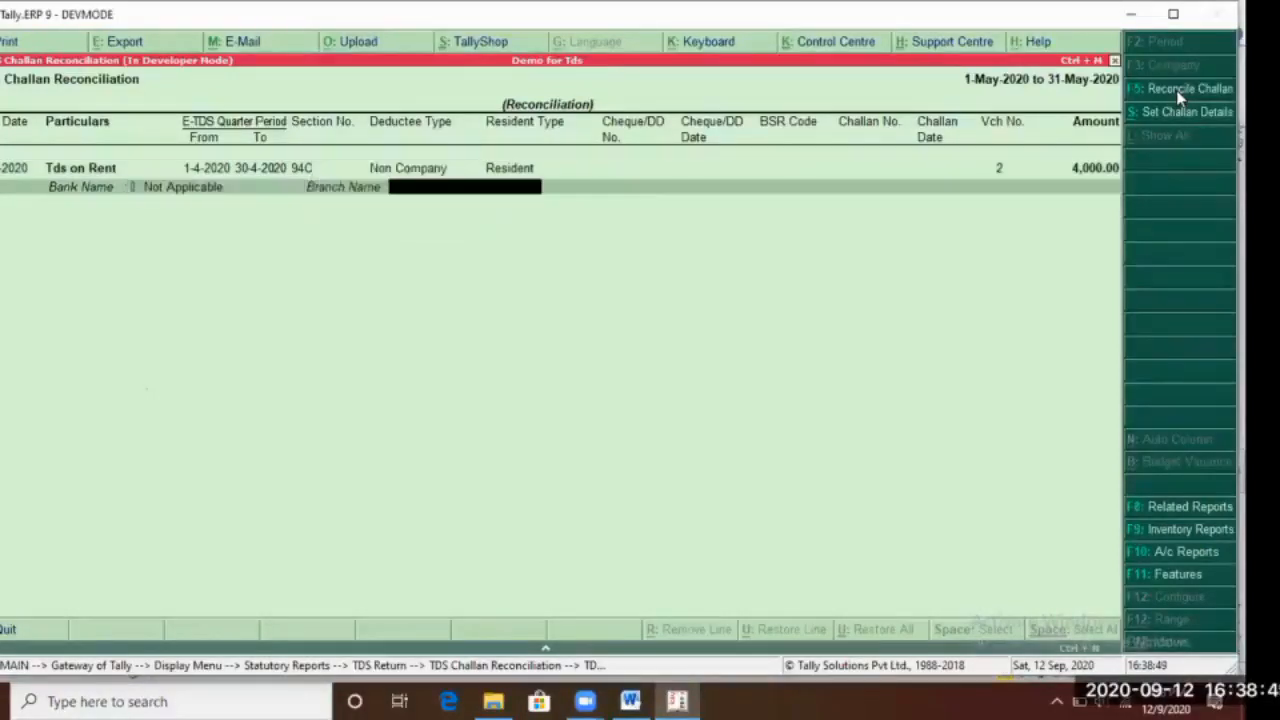
key("BackSpace")
key("Down")
key("Return")
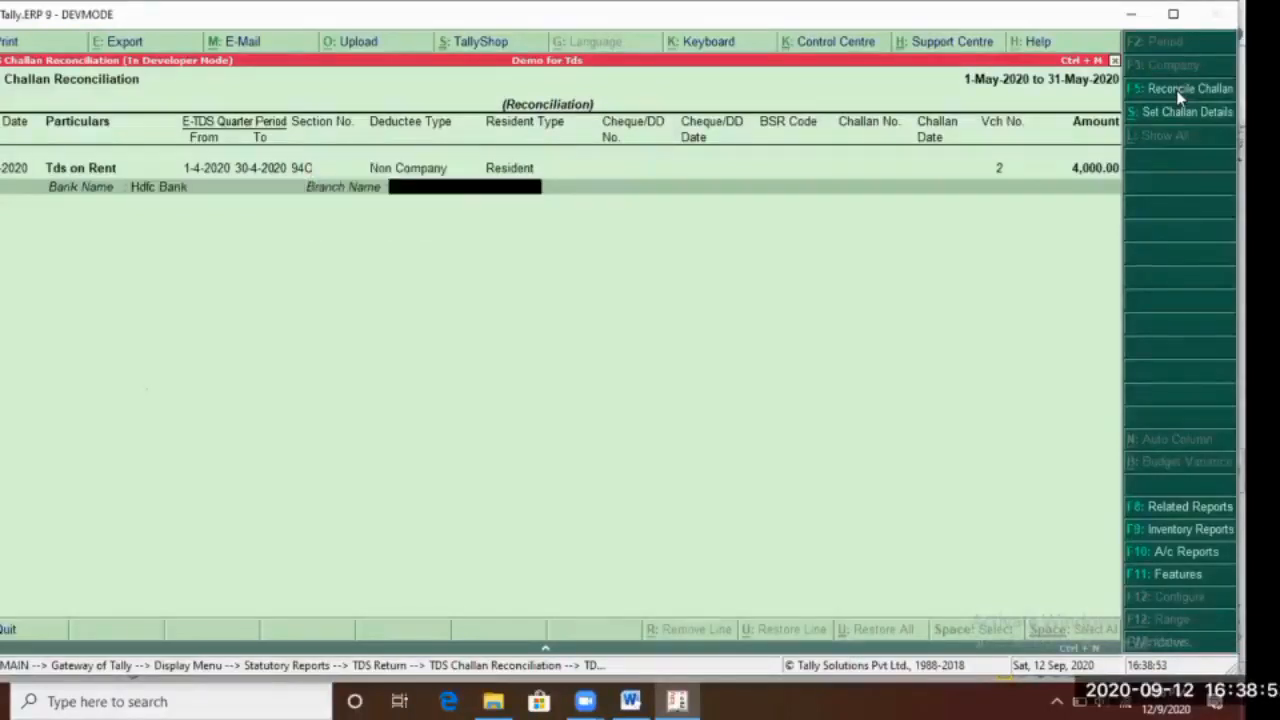
key("Return")
key("Return")
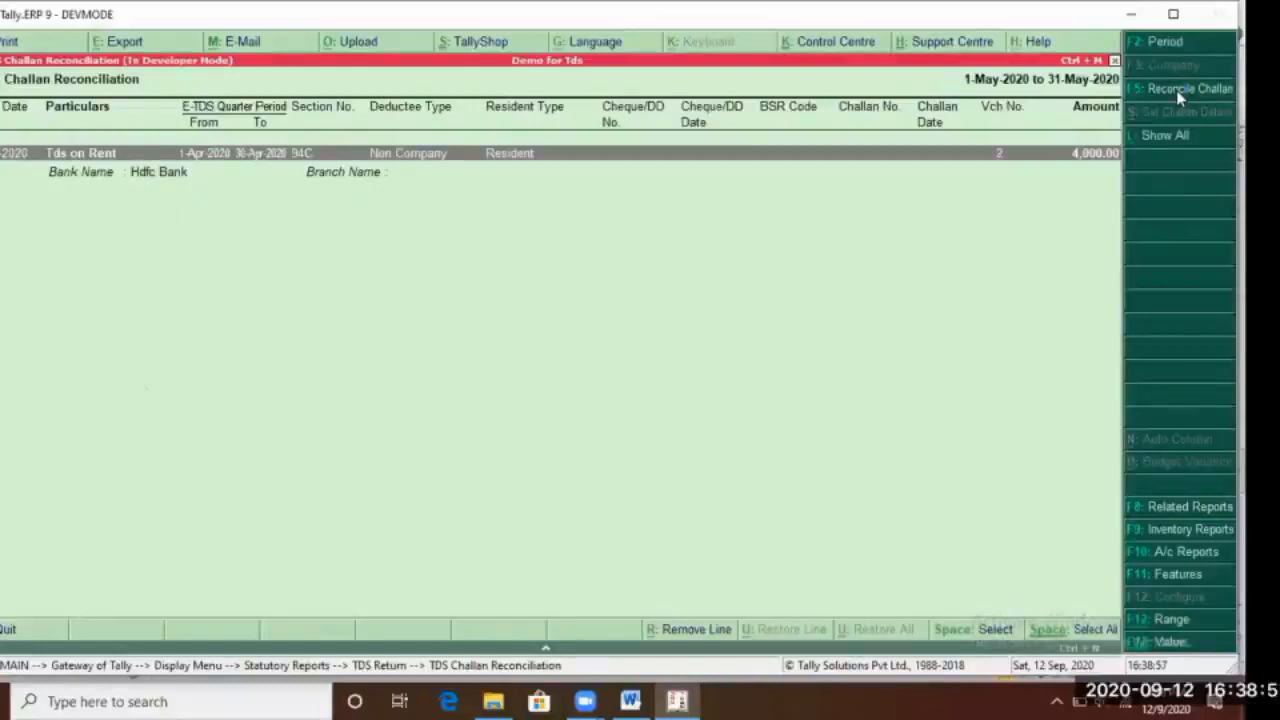
key("Escape")
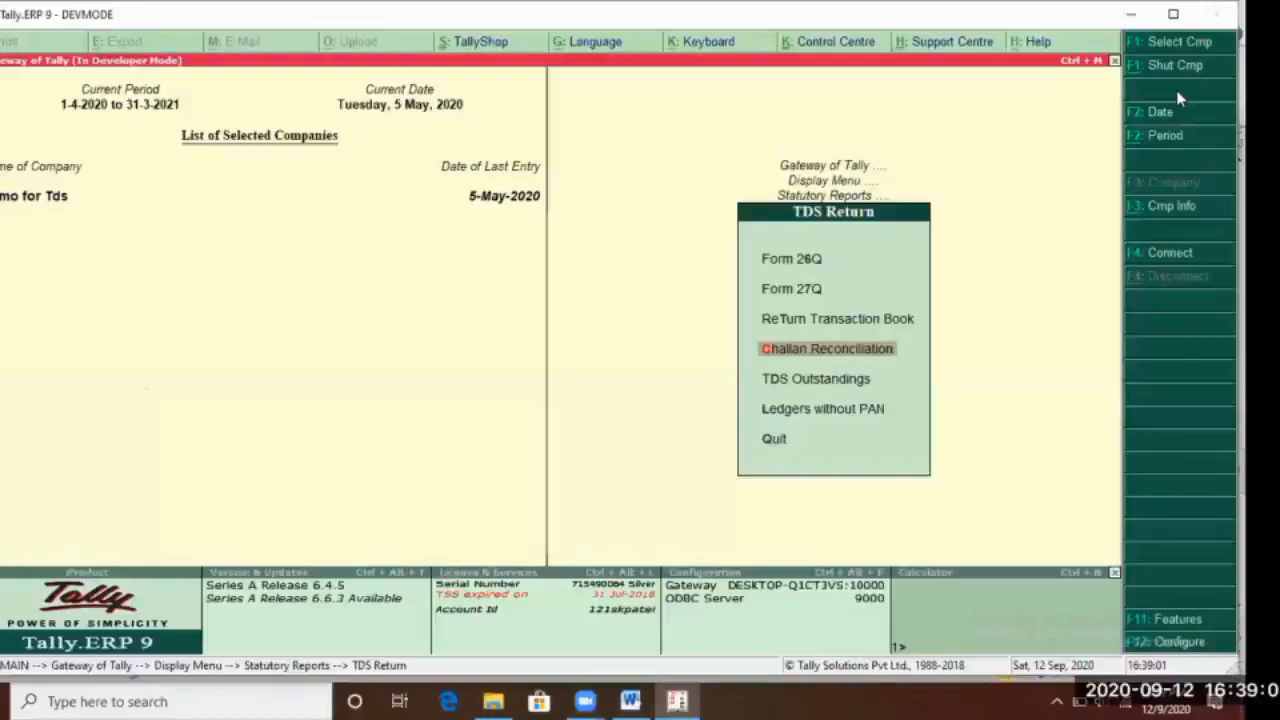
Open the Form 26Q report and start its e-Return export
key("Up")
key("Up")
key("Up")
key("Return")
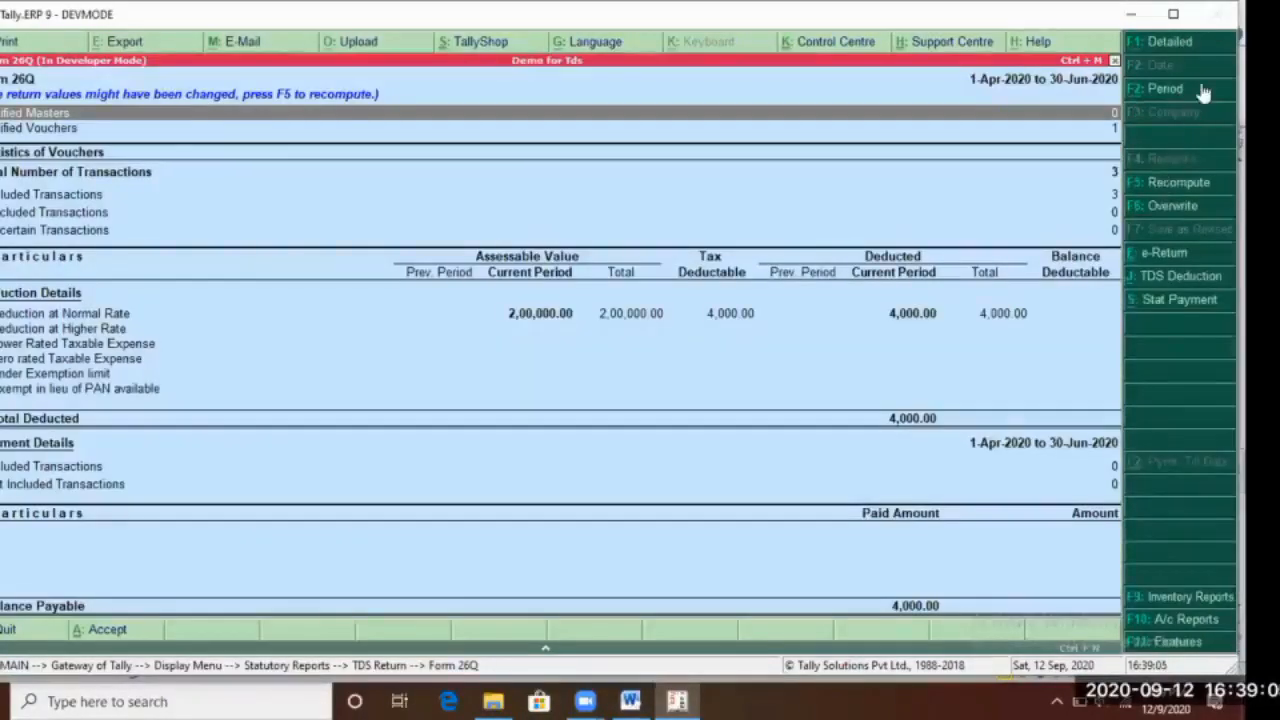
left_click(1165, 258)
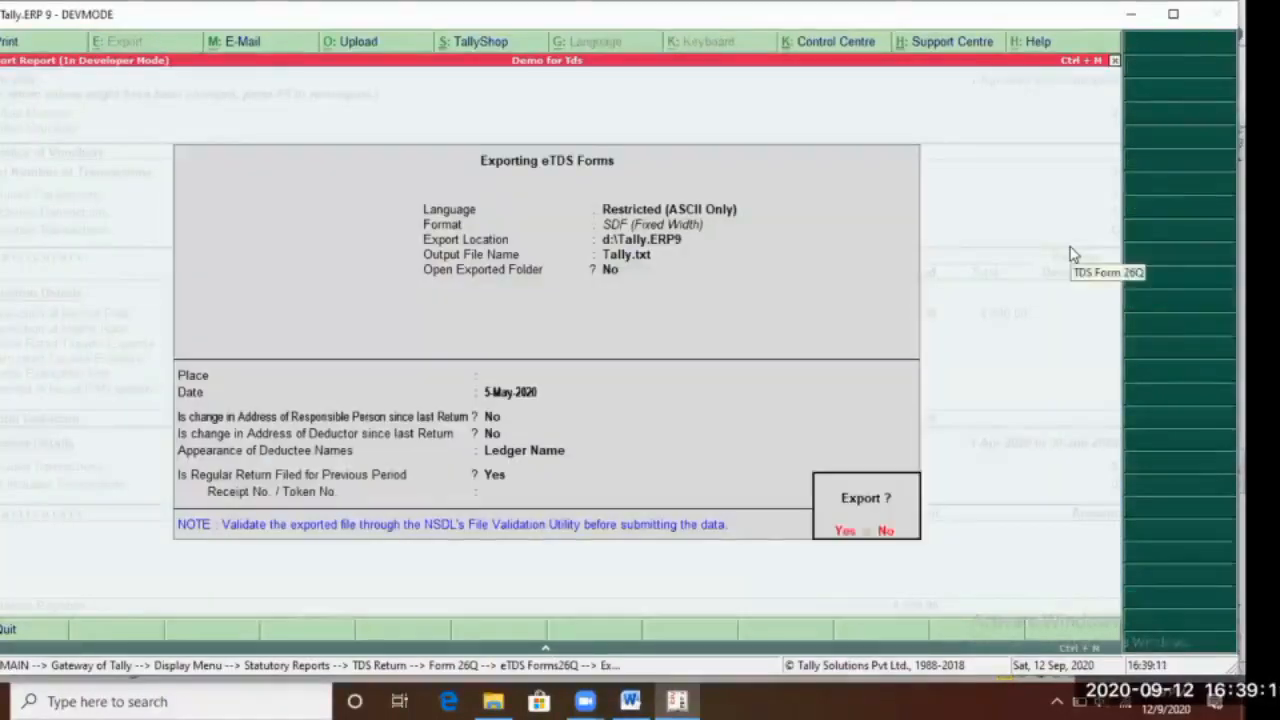
Review the eTDS export location, output file name and folder option, and leave without exporting, back to the Gateway of Tally
key("n")
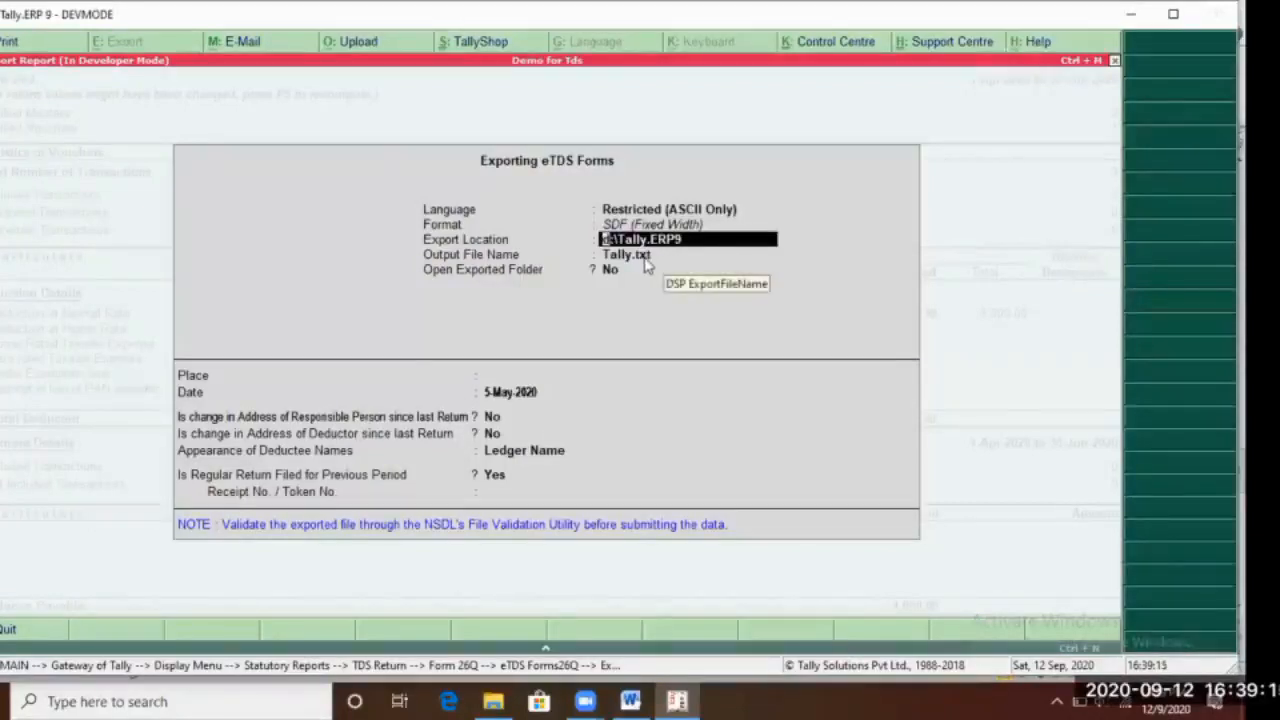
key("Return")
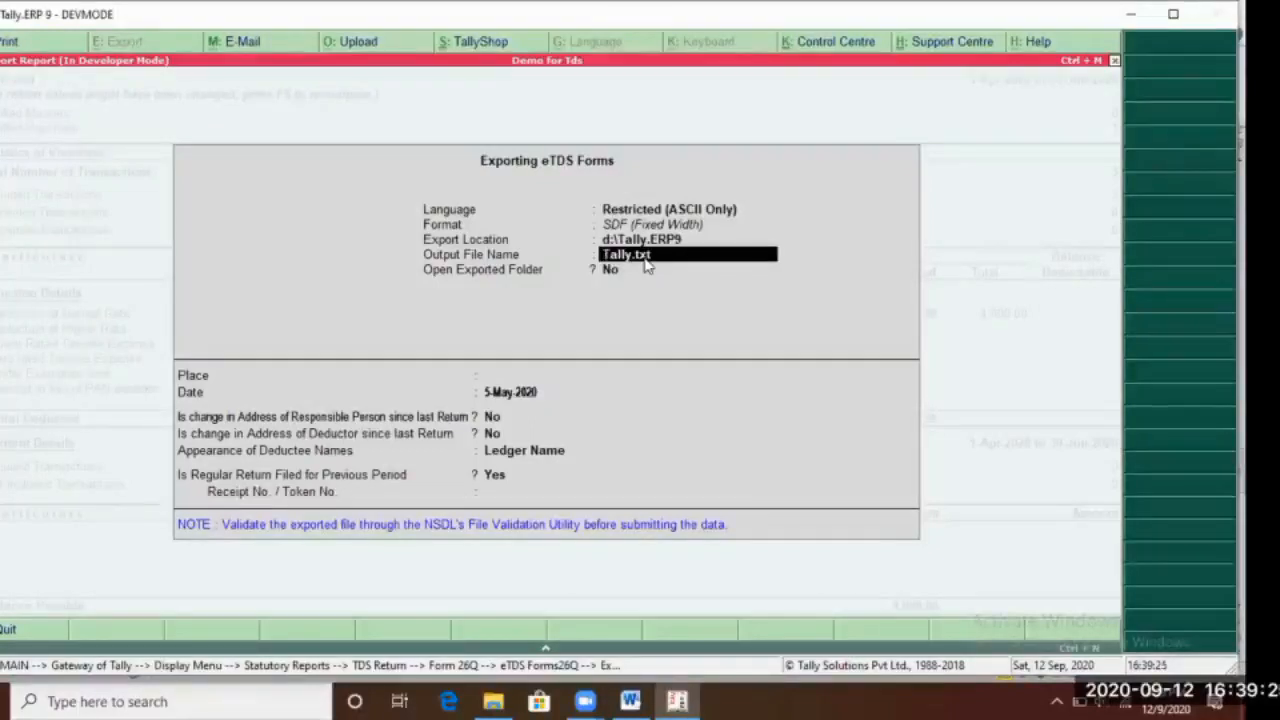
key("Return")
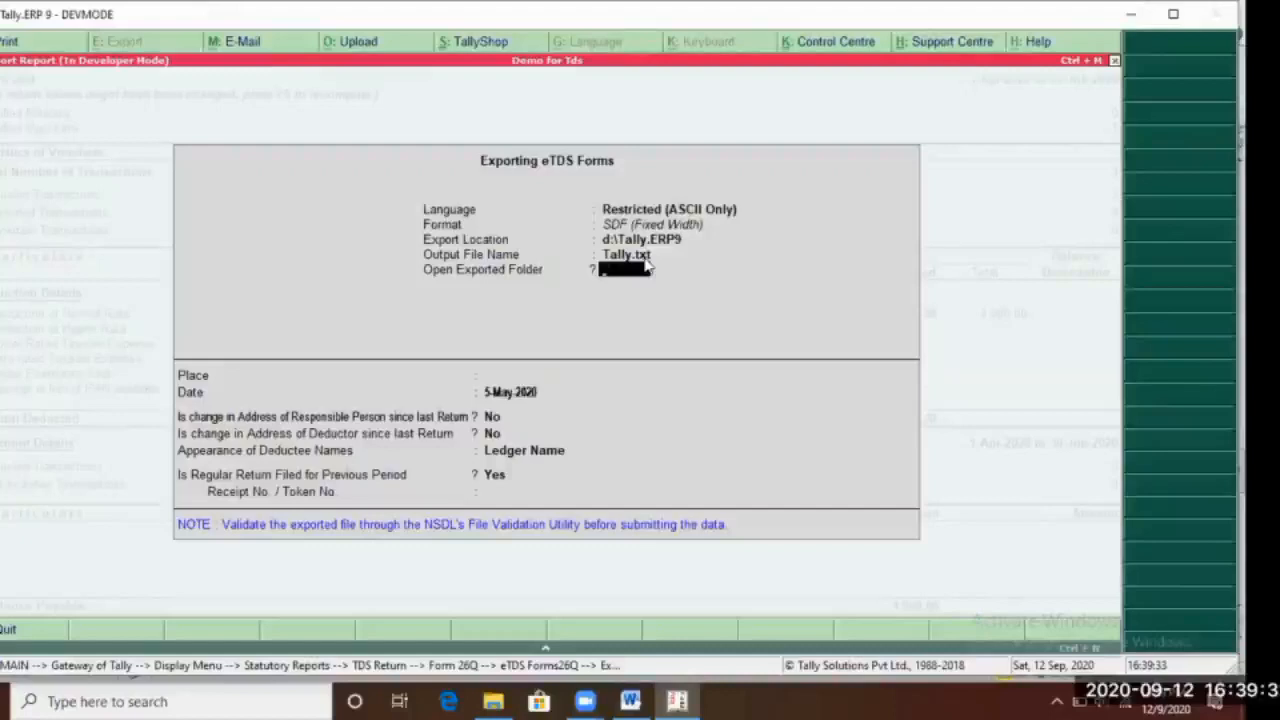
key("Return")
key("Escape")
key("Escape")
key("Escape")
key("Escape")
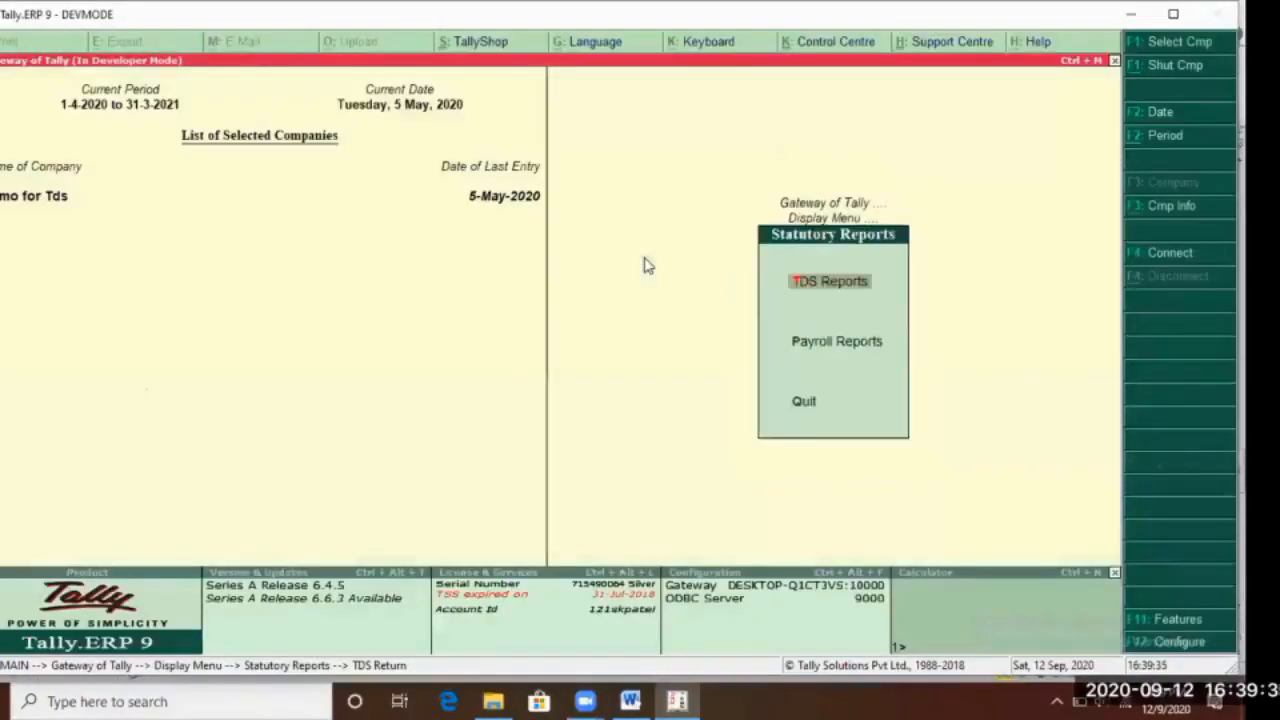
key("Escape")
key("Escape")
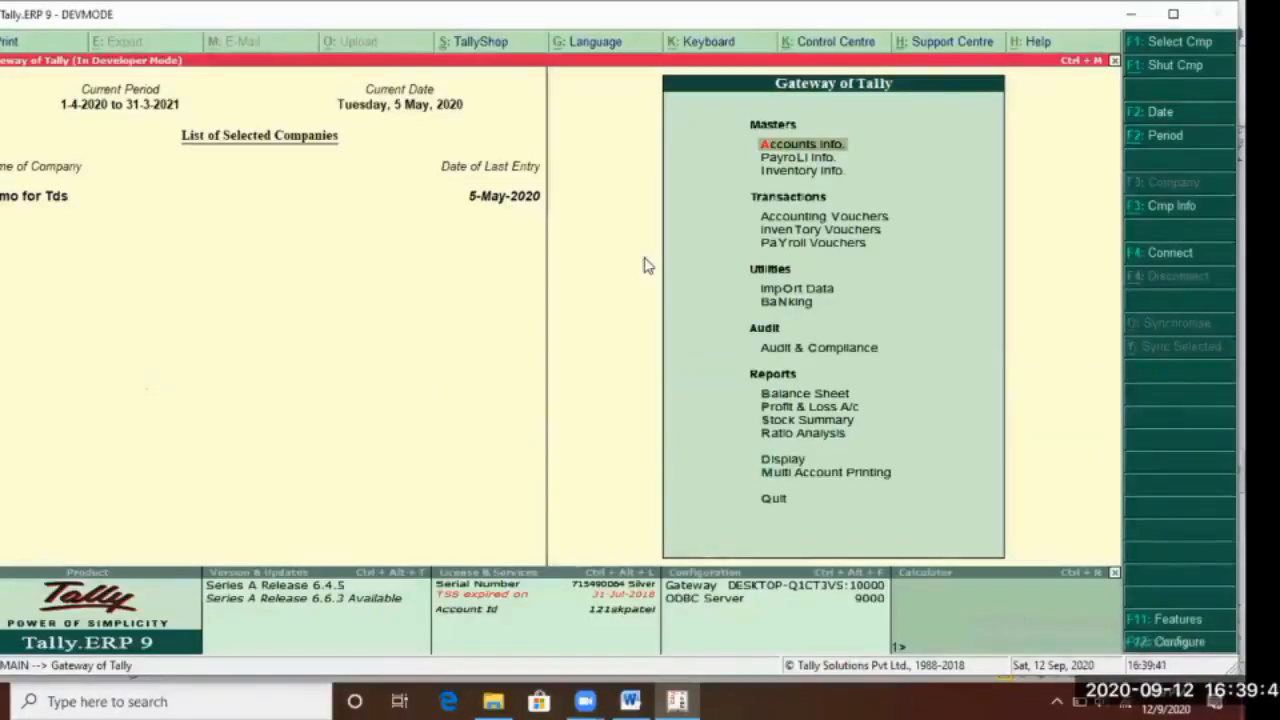
Open the Employee1 master for alteration from the payroll masters
key("Down")
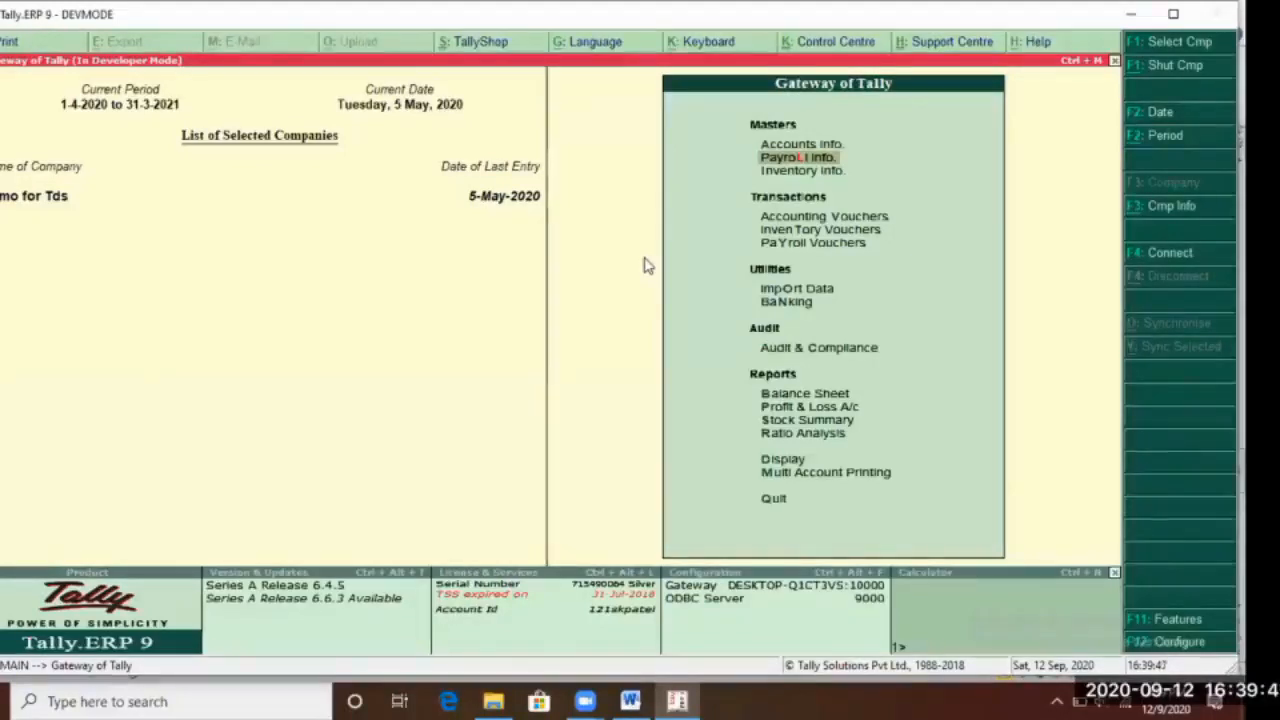
key("Down")
key("Up")
key("Return")
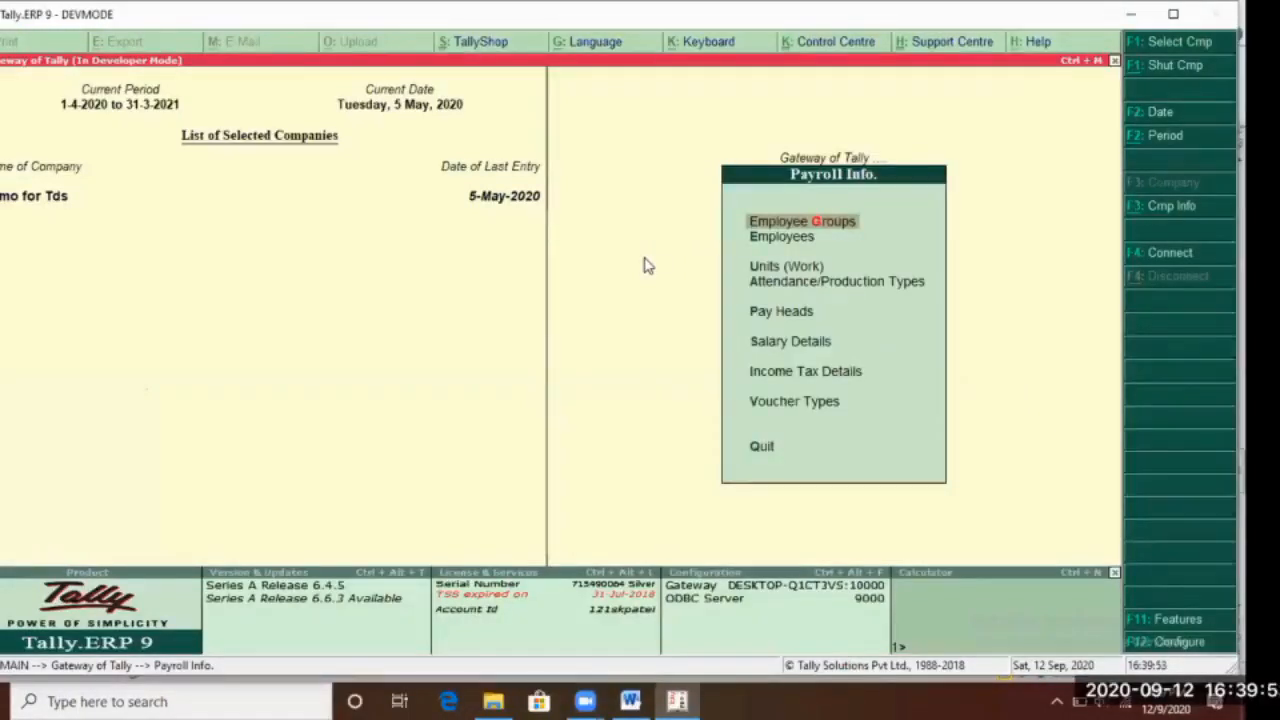
key("Down")
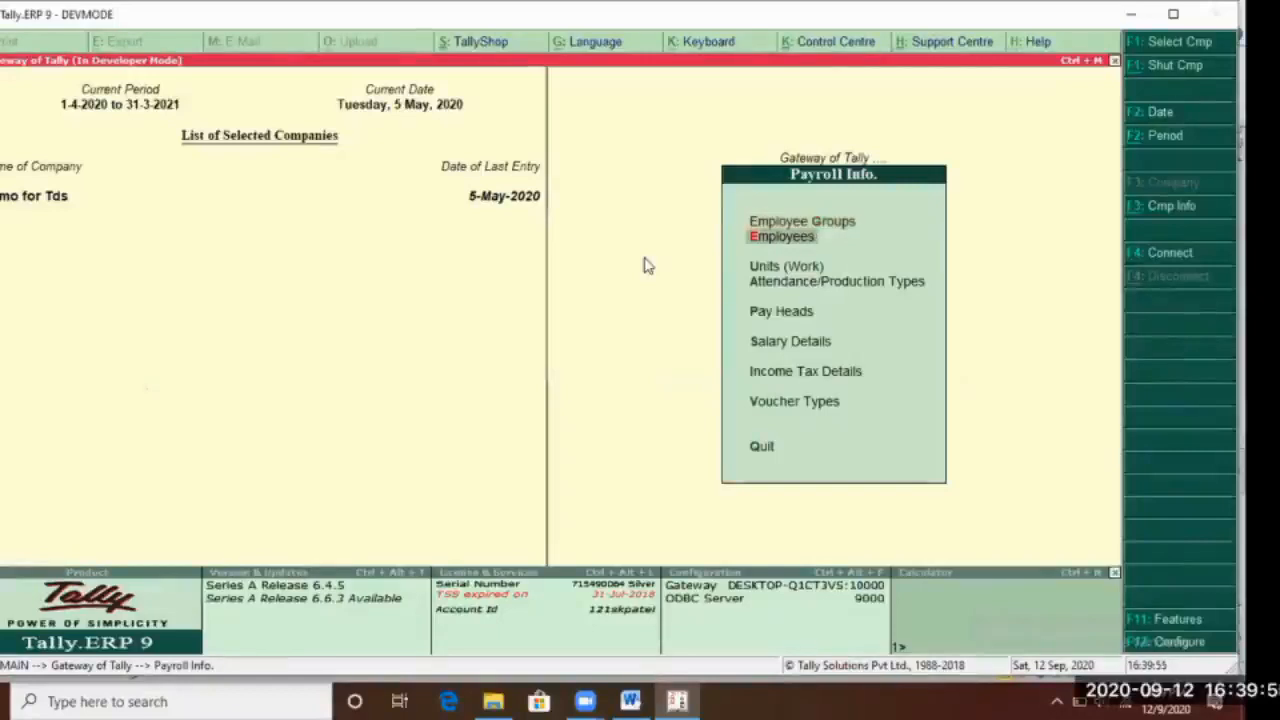
key("Return")
key("Down")
key("Return")
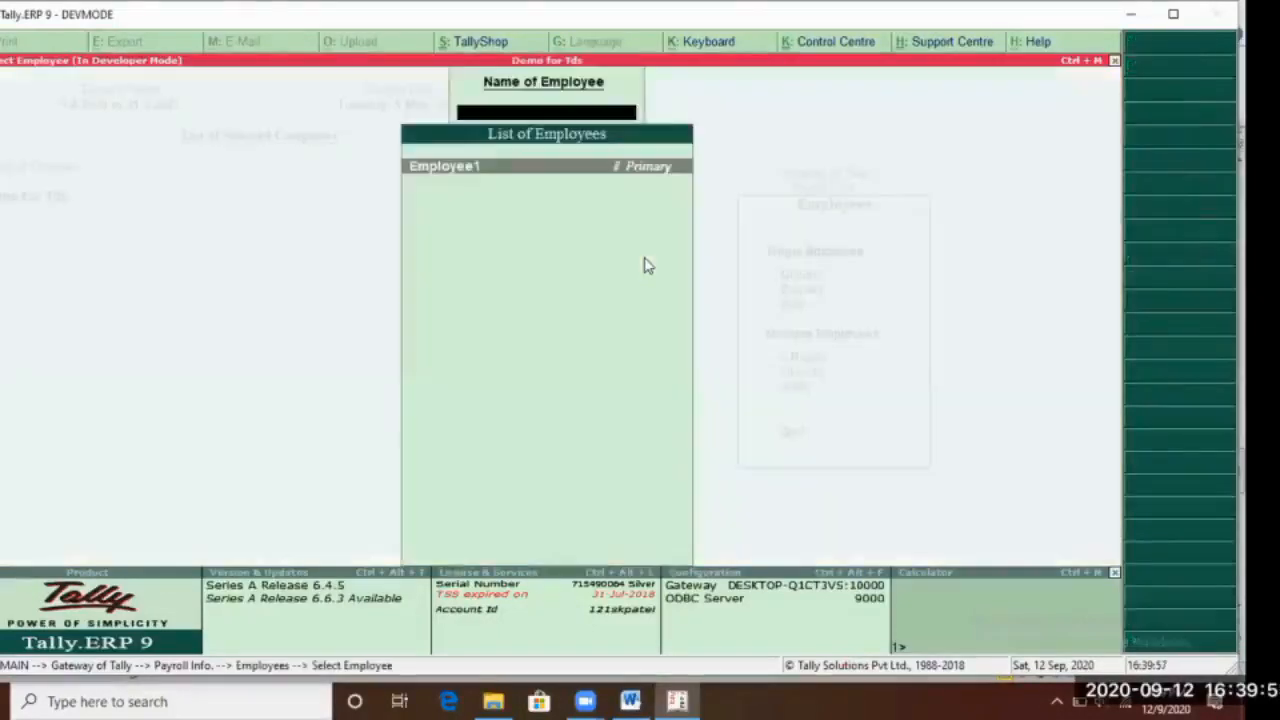
key("Return")
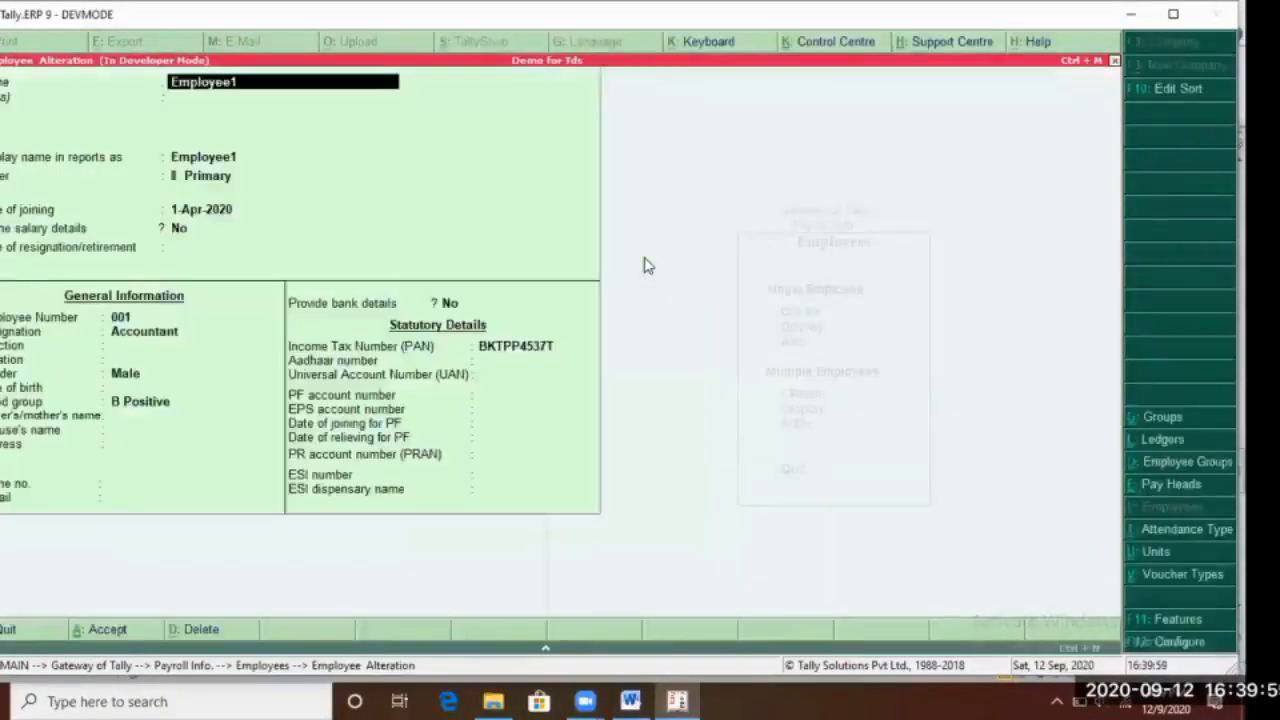
Review the Employee1 master from its name through the general information to the blood group
key("Return")
key("Return")
key("Return")
key("Return")
key("Return")
key("Return")
key("Return")
key("Return")
key("Return")
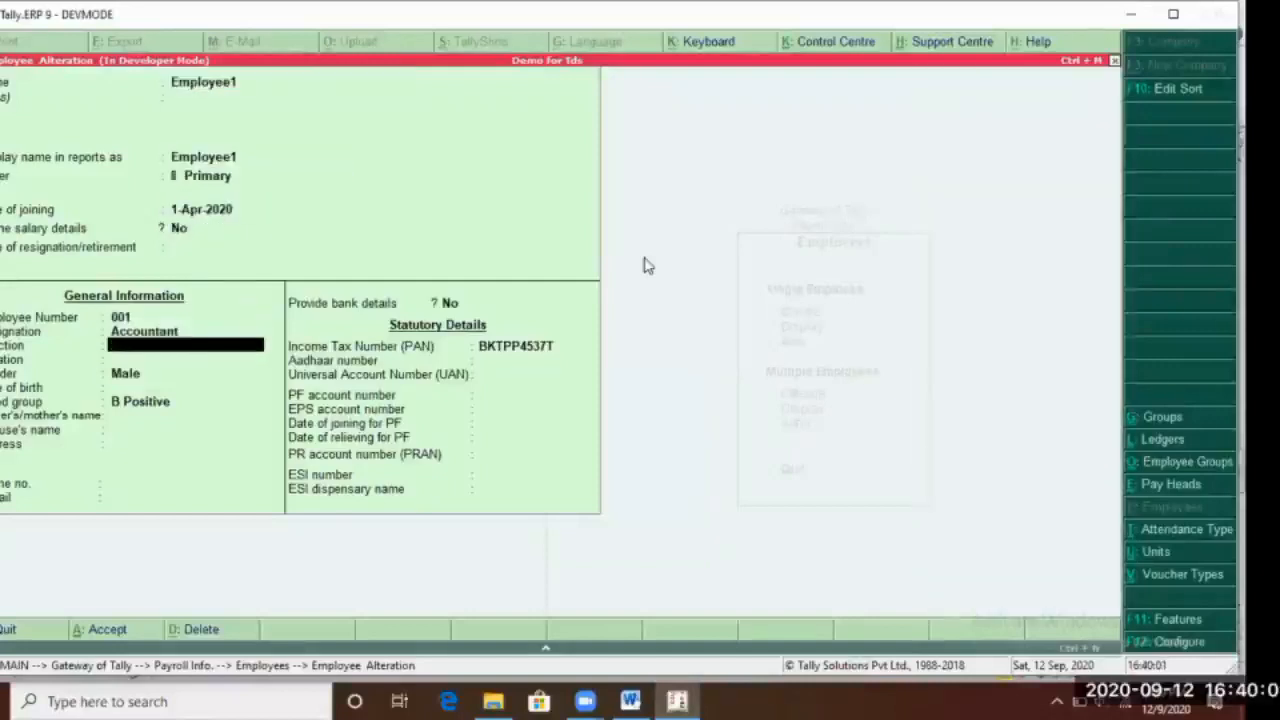
key("Return")
key("Return")
key("Return")
key("Return")
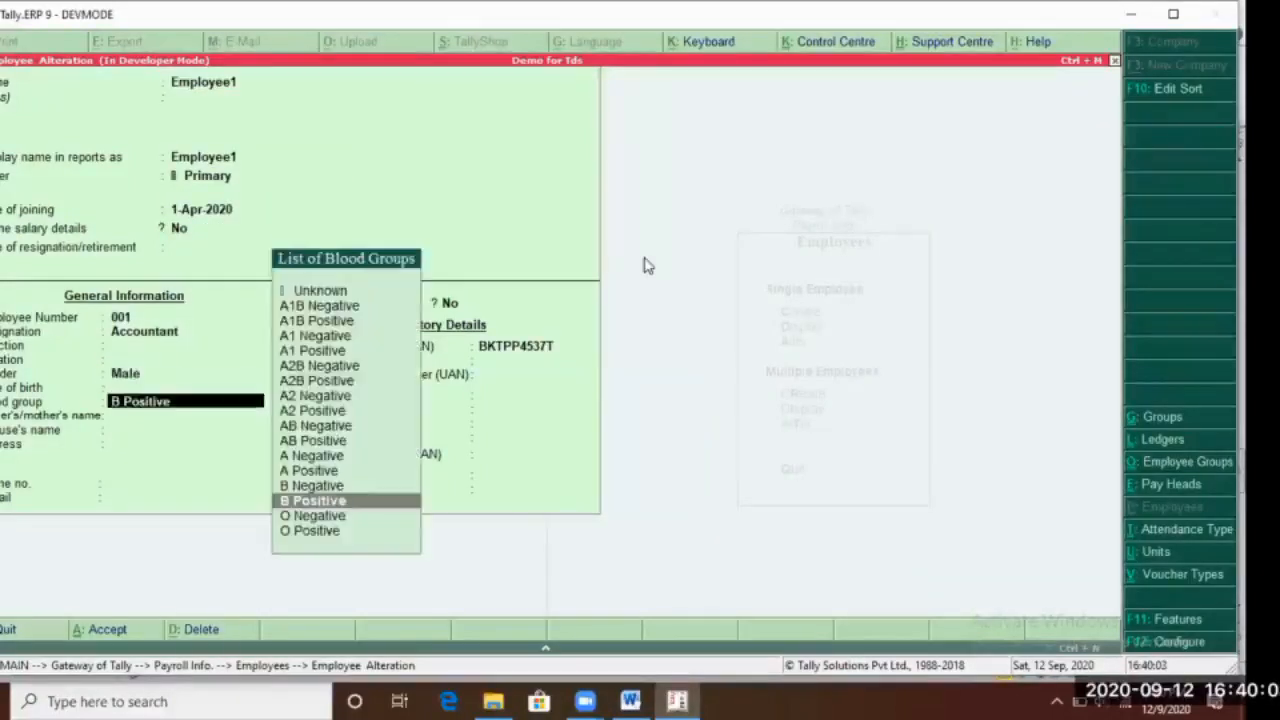
Go through Employee1's remaining general and statutory details, save the master and return to the payroll masters
key("Return")
key("Return")
key("Return")
key("Return")
key("Return")
key("Return")
key("Return")
key("Return")
key("Return")
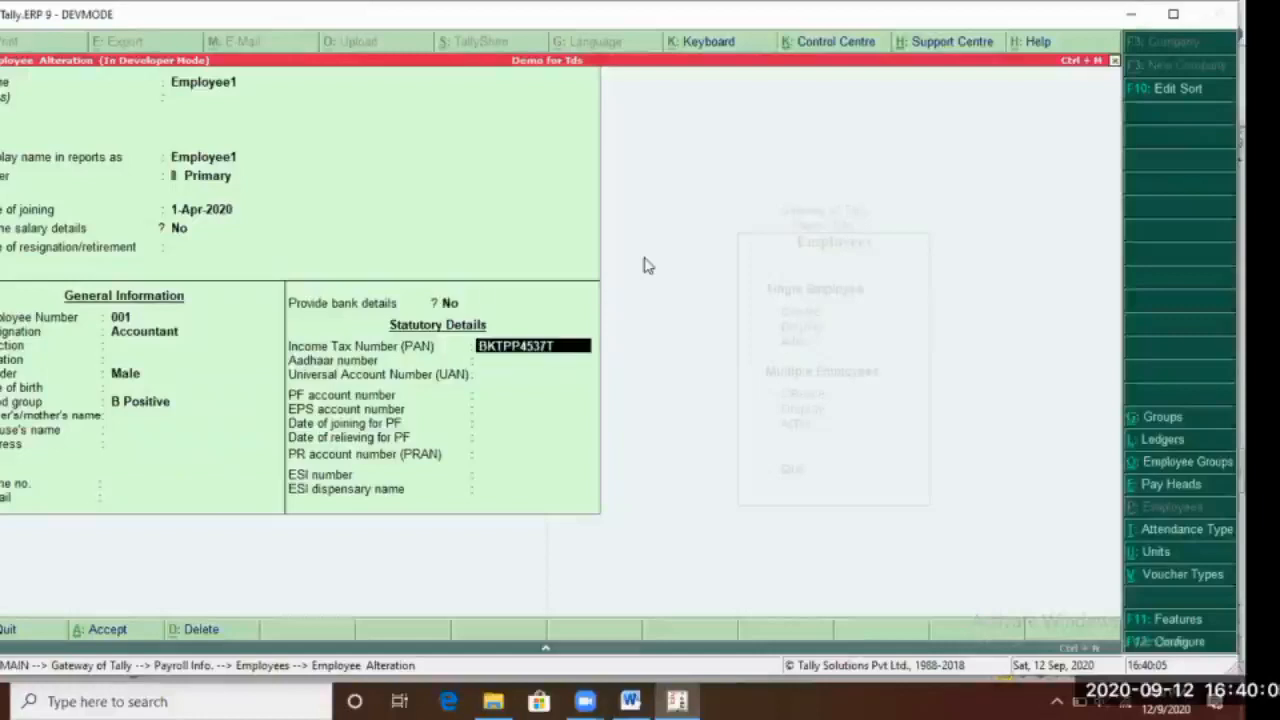
key("Return")
key("Return")
key("Return")
key("Return")
key("Return")
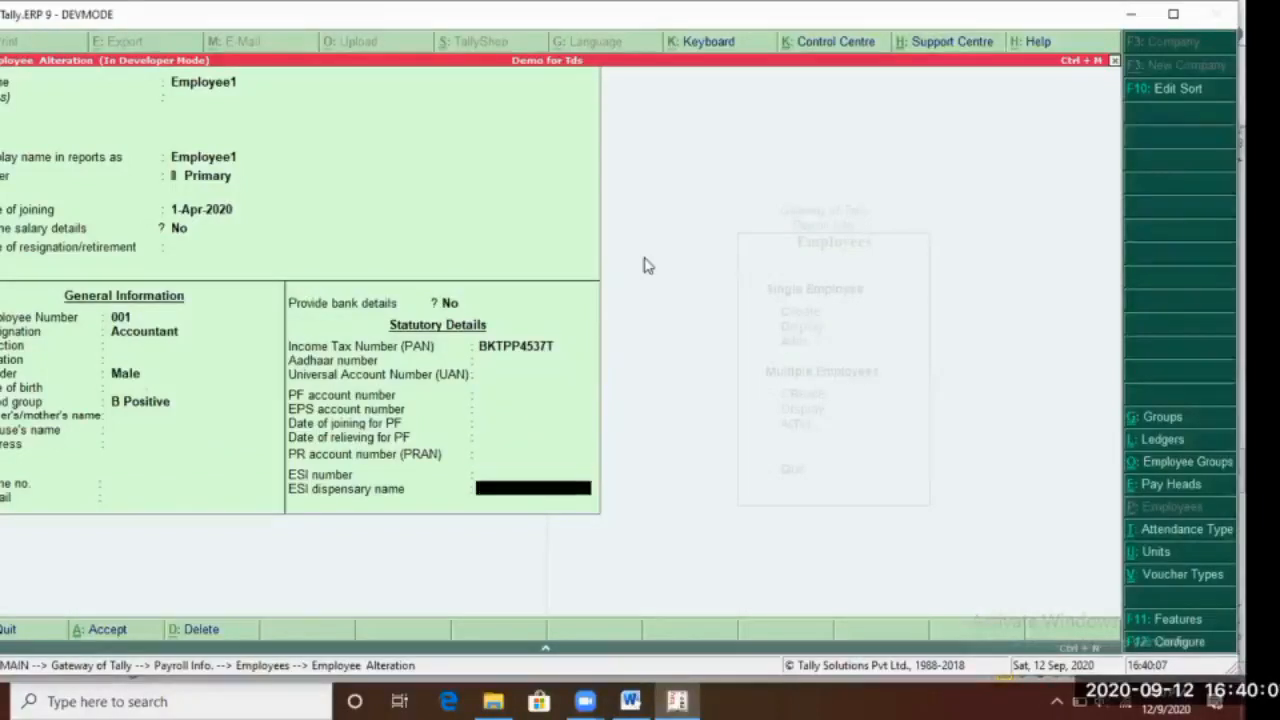
key("Return")
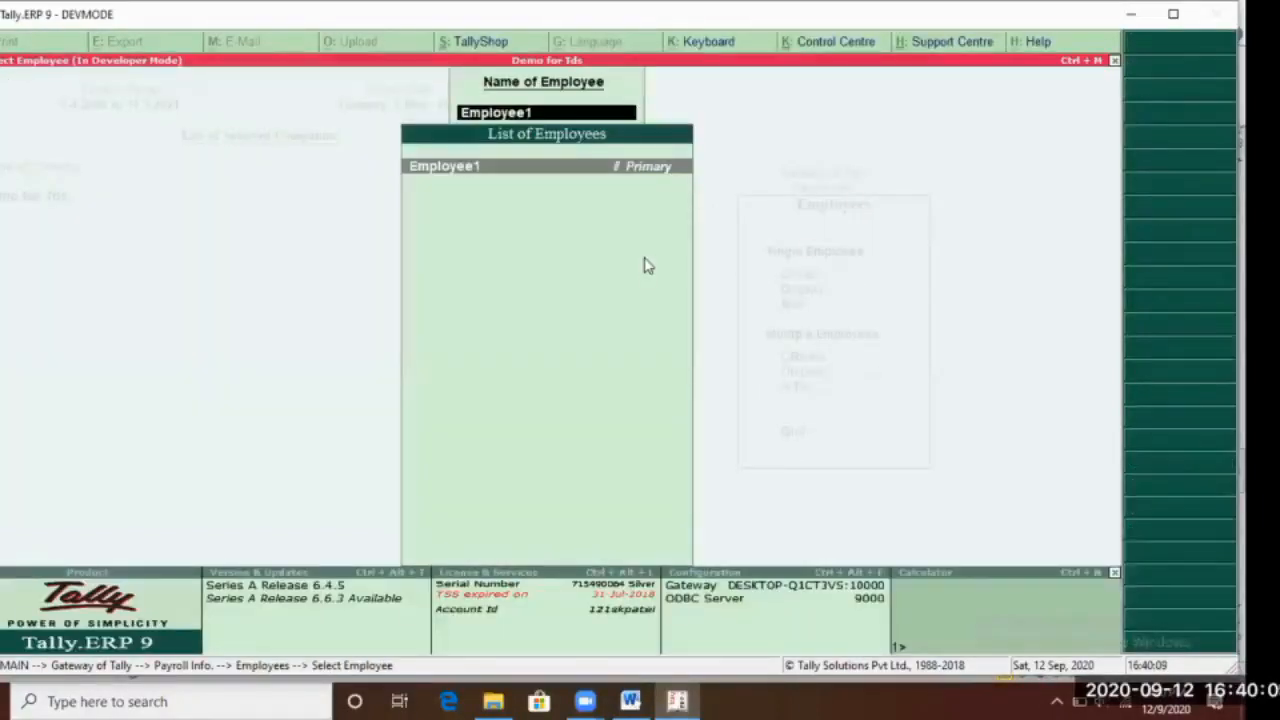
key("Escape")
key("Escape")
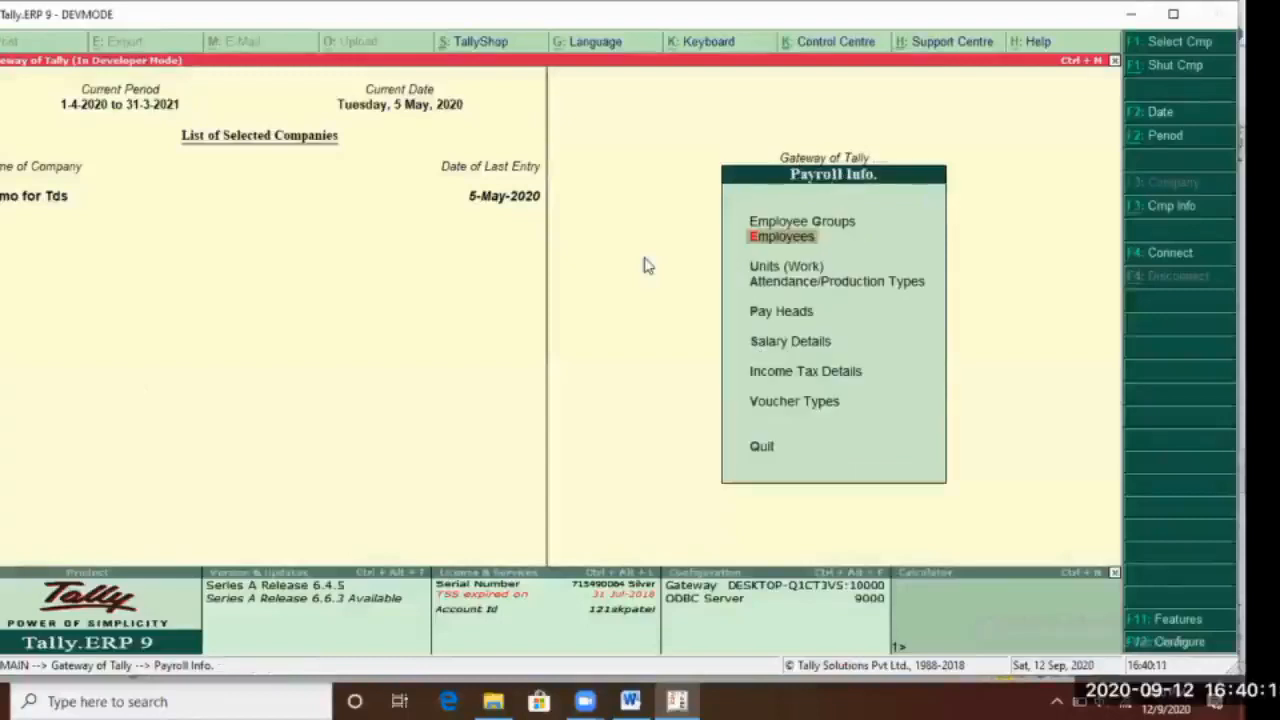
key("Return")
key("Down")
key("Down")
key("Return")
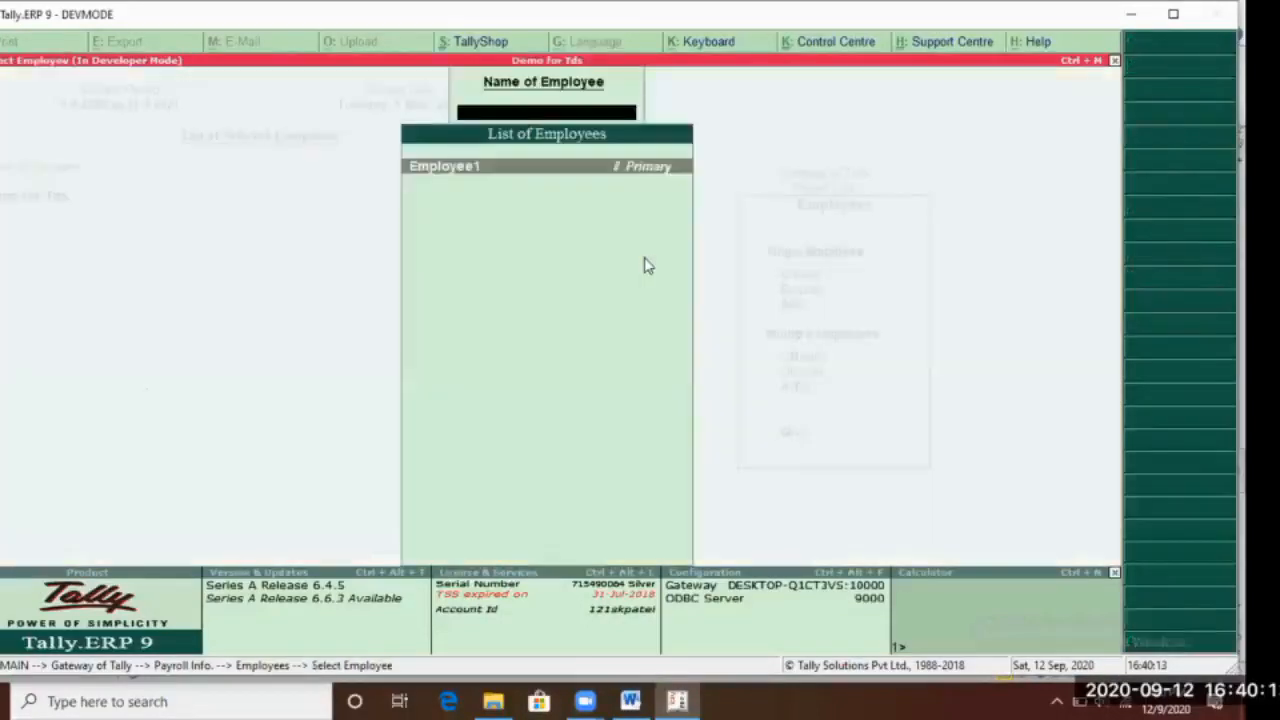
key("Escape")
key("Escape")
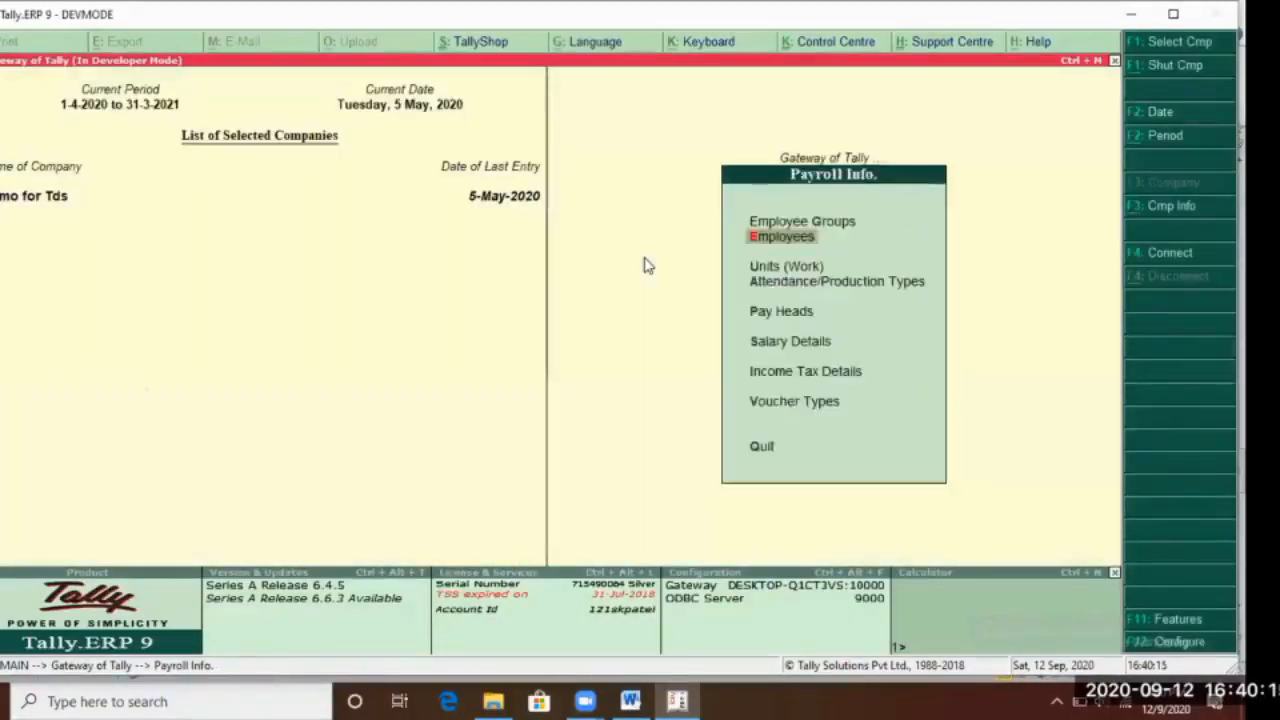
Open the Basic Salary pay head for alteration from the payroll masters
key("Down")
key("Down")
key("Down")
key("Return")
key("Down")
key("Down")
key("Return")
key("Down")
key("Up")
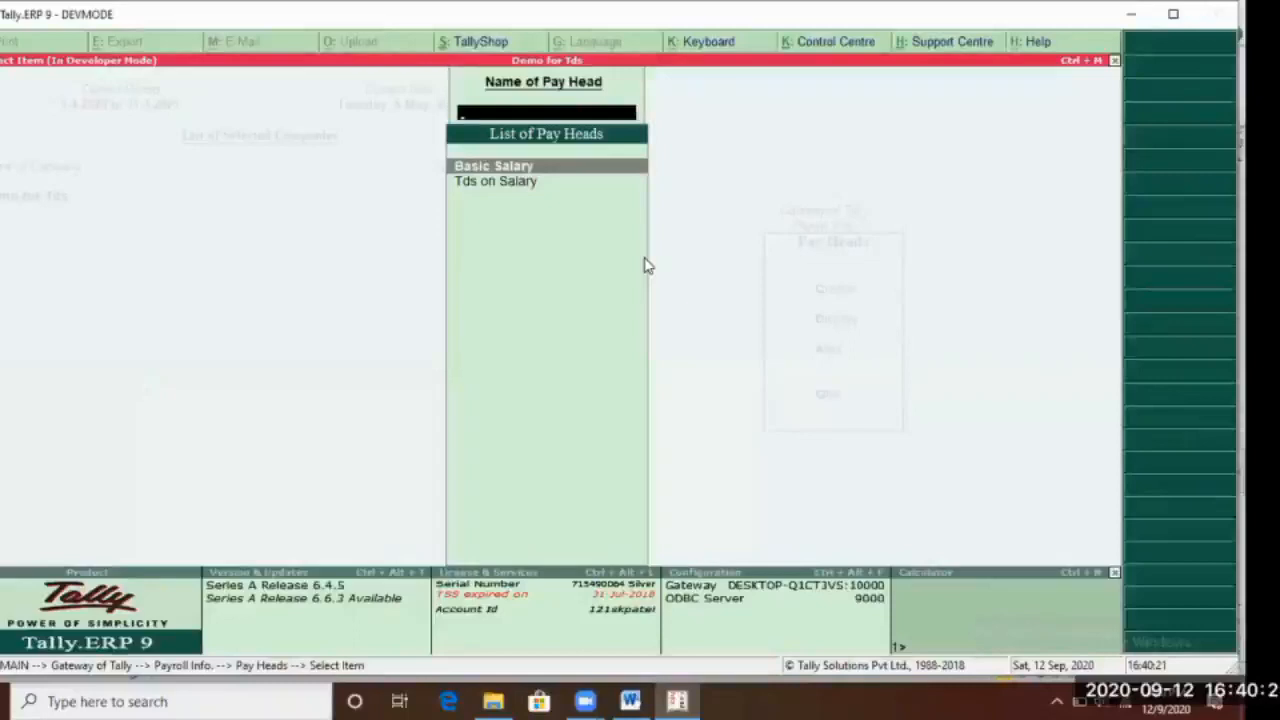
key("Return")
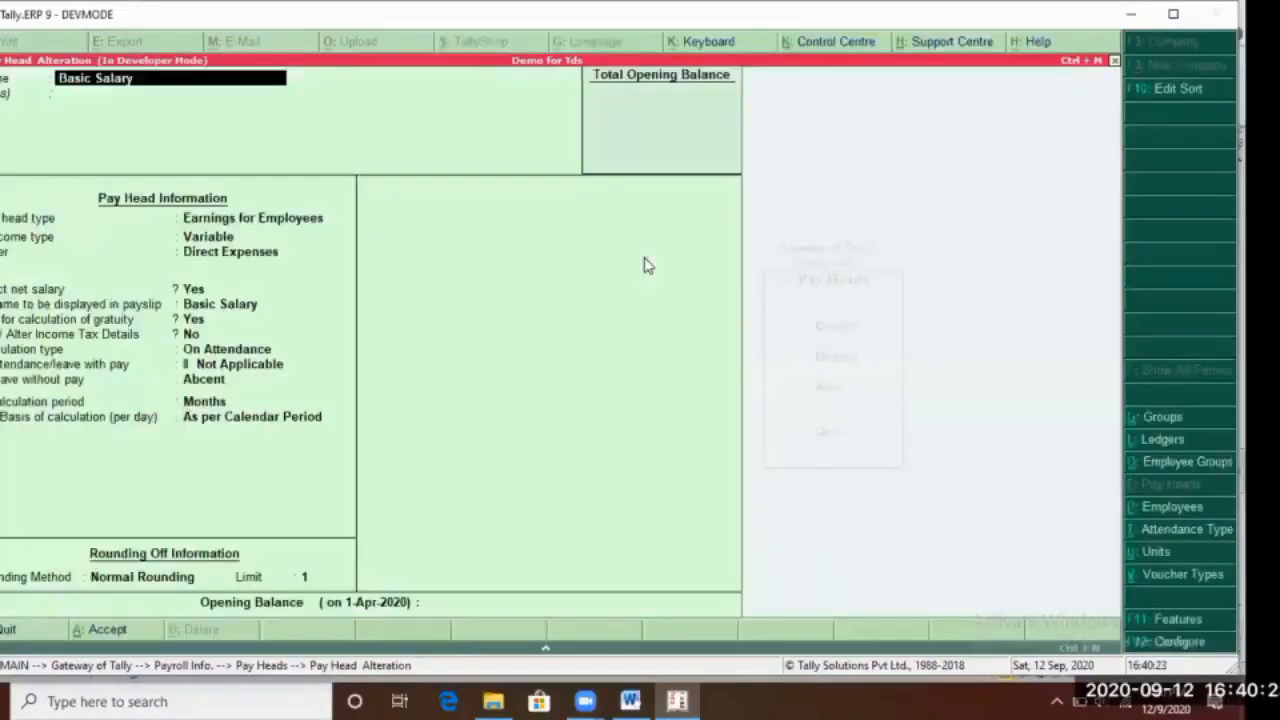
Keep the Basic Salary pay head's type and payslip settings, and set its alter income tax details option to Yes
key("Return")
key("Return")
key("BackSpace")
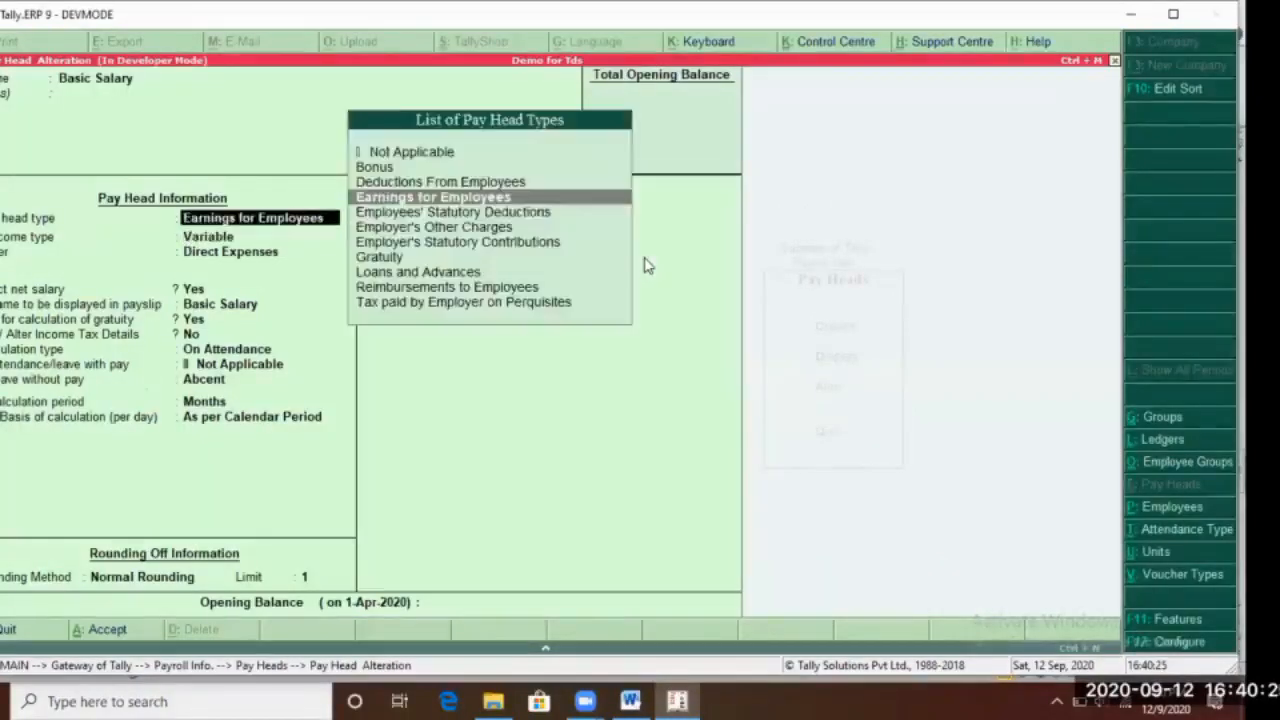
key("Return")
key("Return")
key("Return")
key("Return")
key("Return")
key("Return")
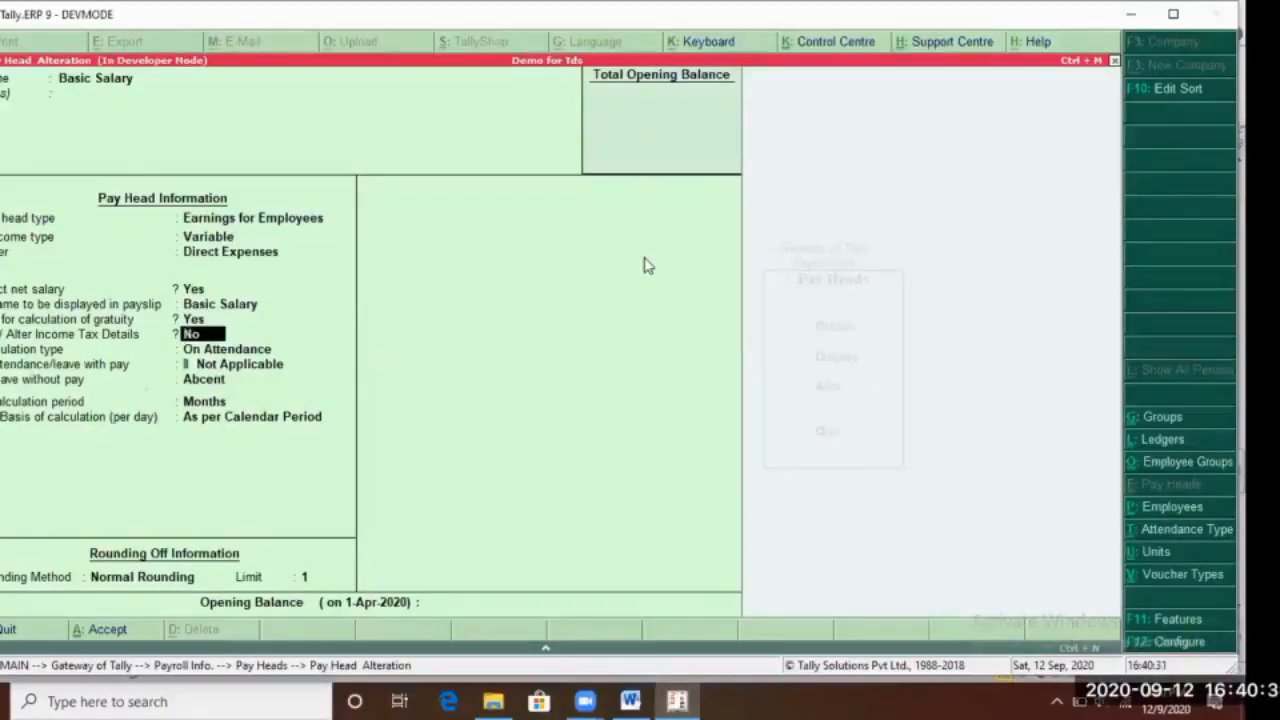
type("y")
key("Return")
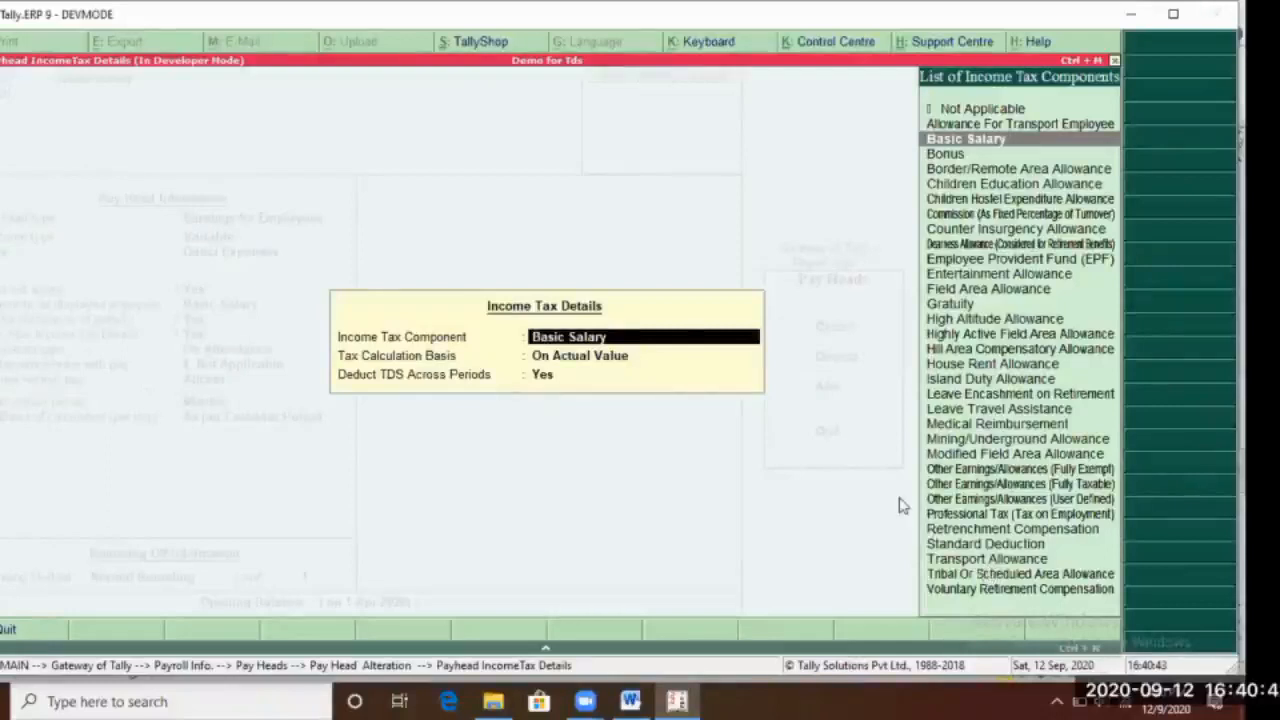
Keep Basic Salary as the income tax component, calculated On Actual Value, with TDS deducted across periods
key("Return")
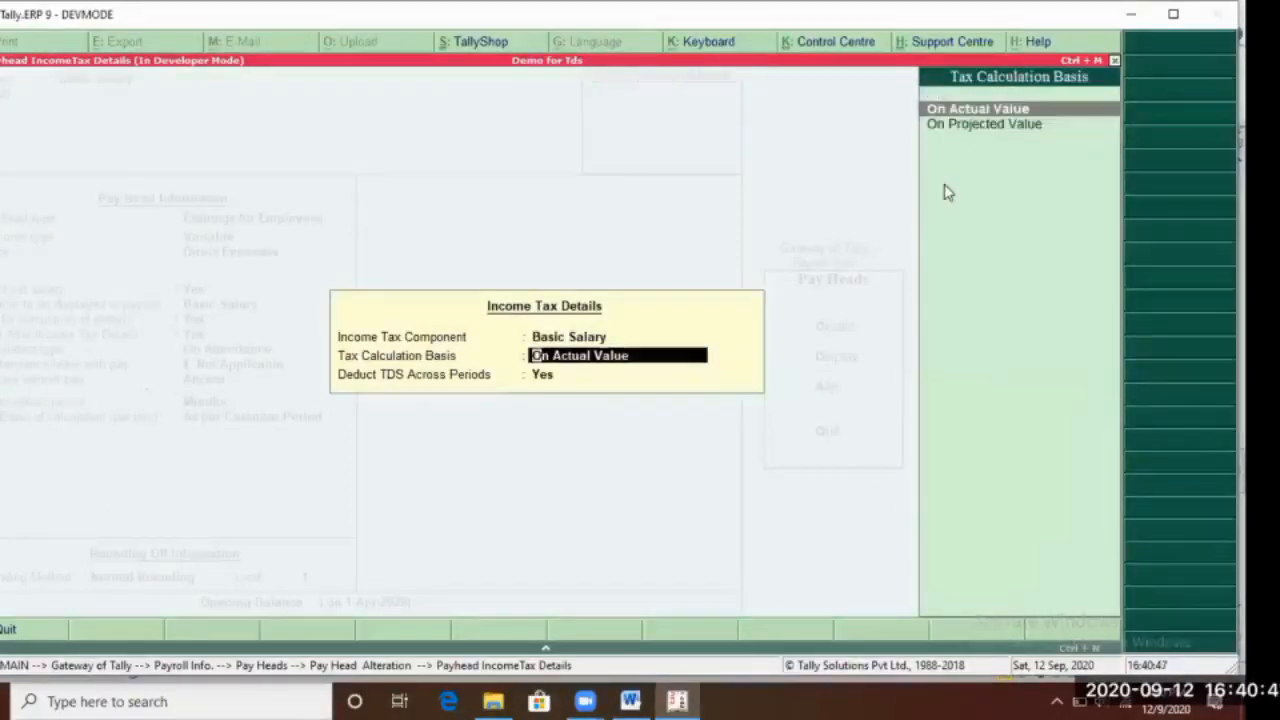
key("Down")
key("Up")
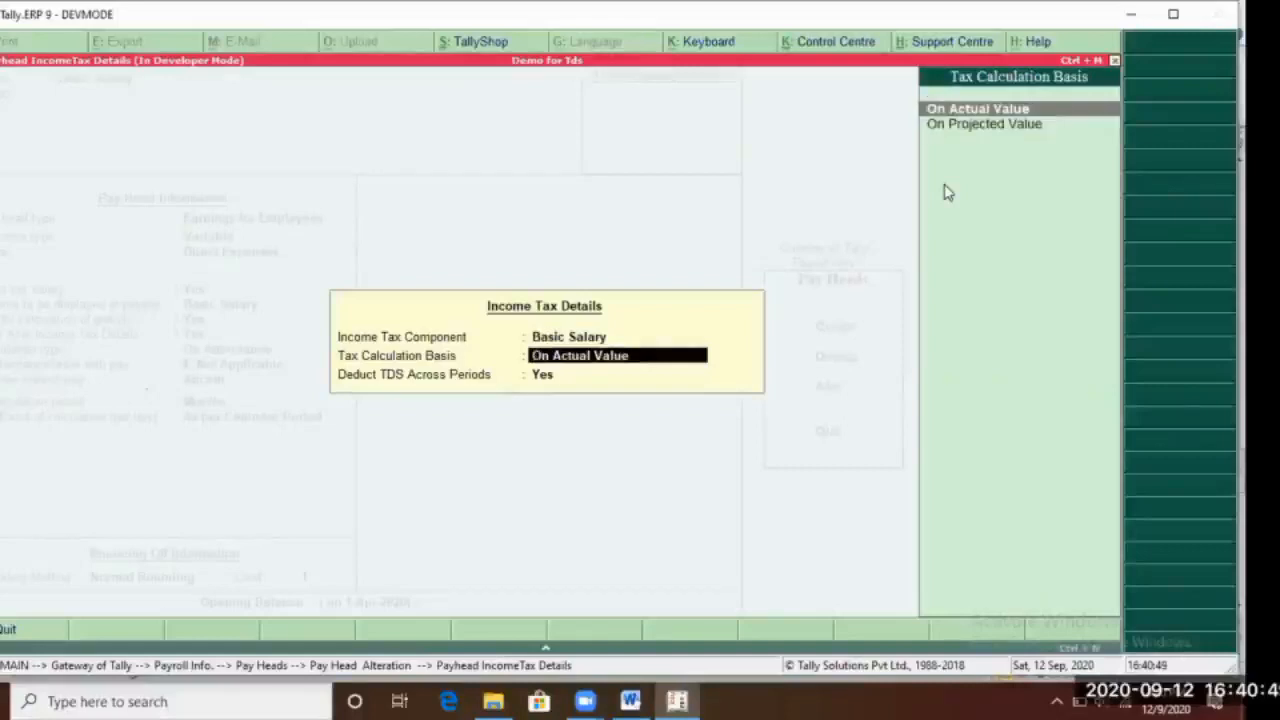
key("Down")
key("Up")
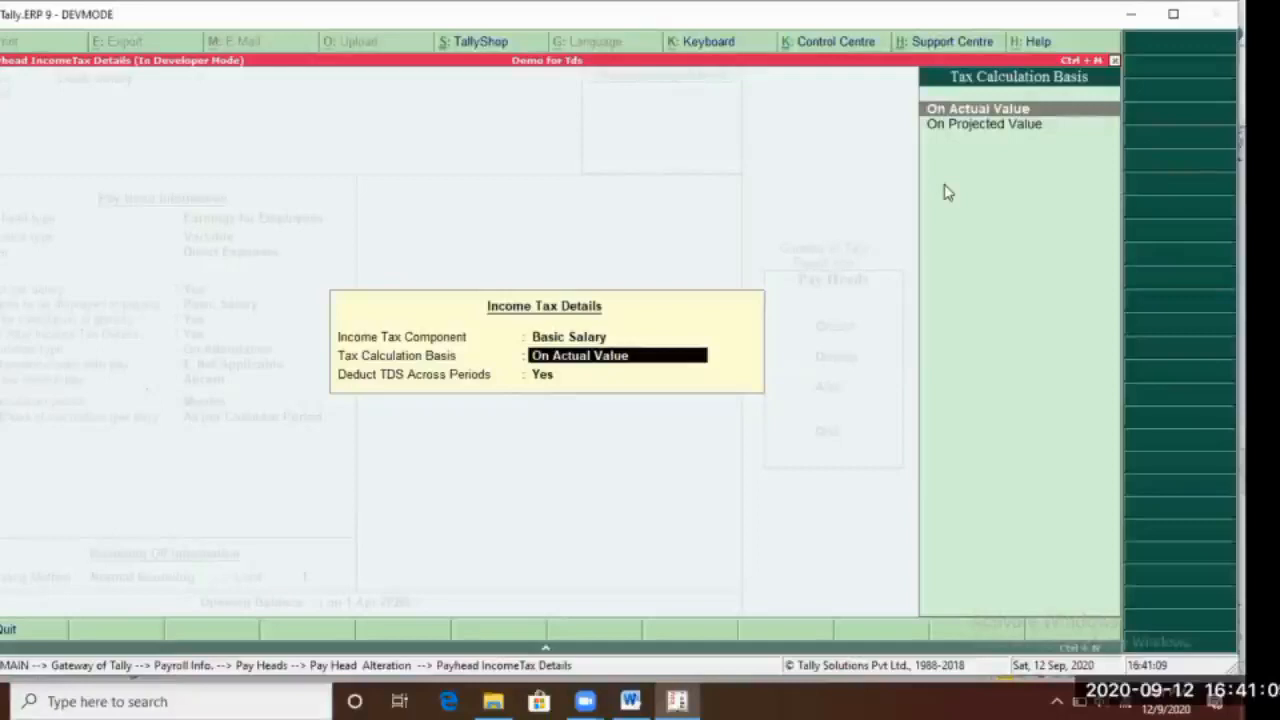
key("Down")
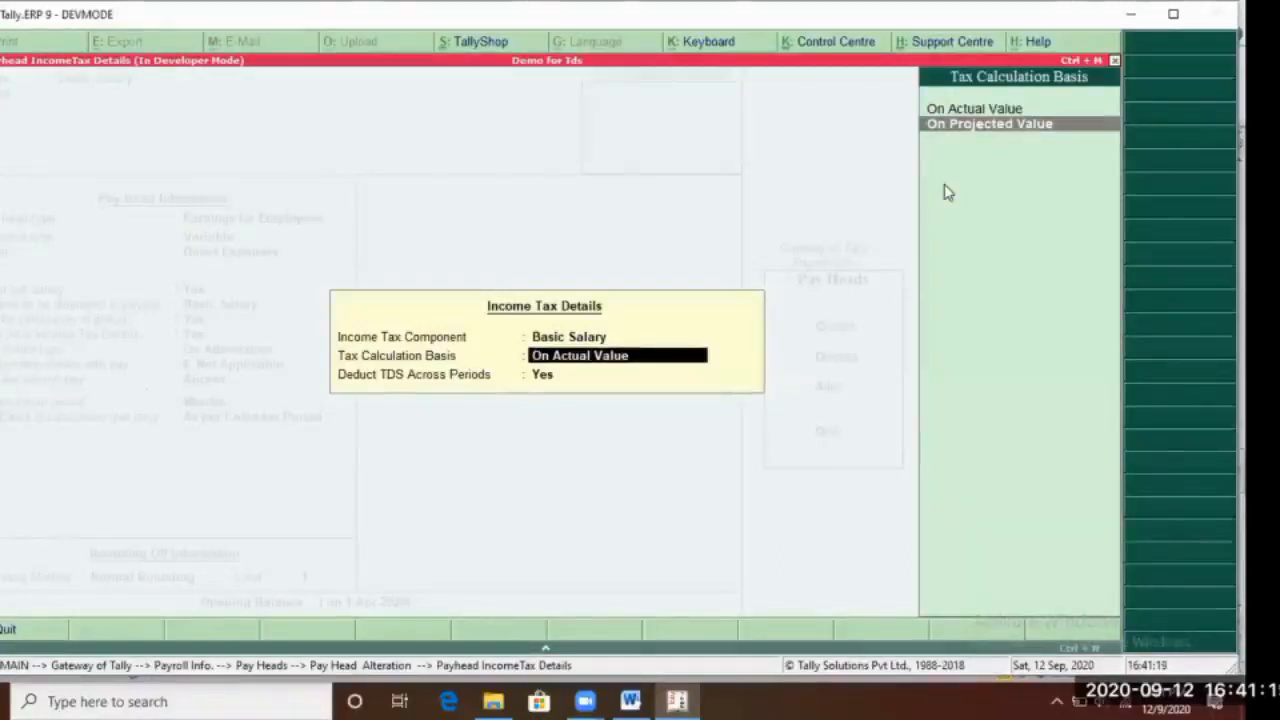
key("Up")
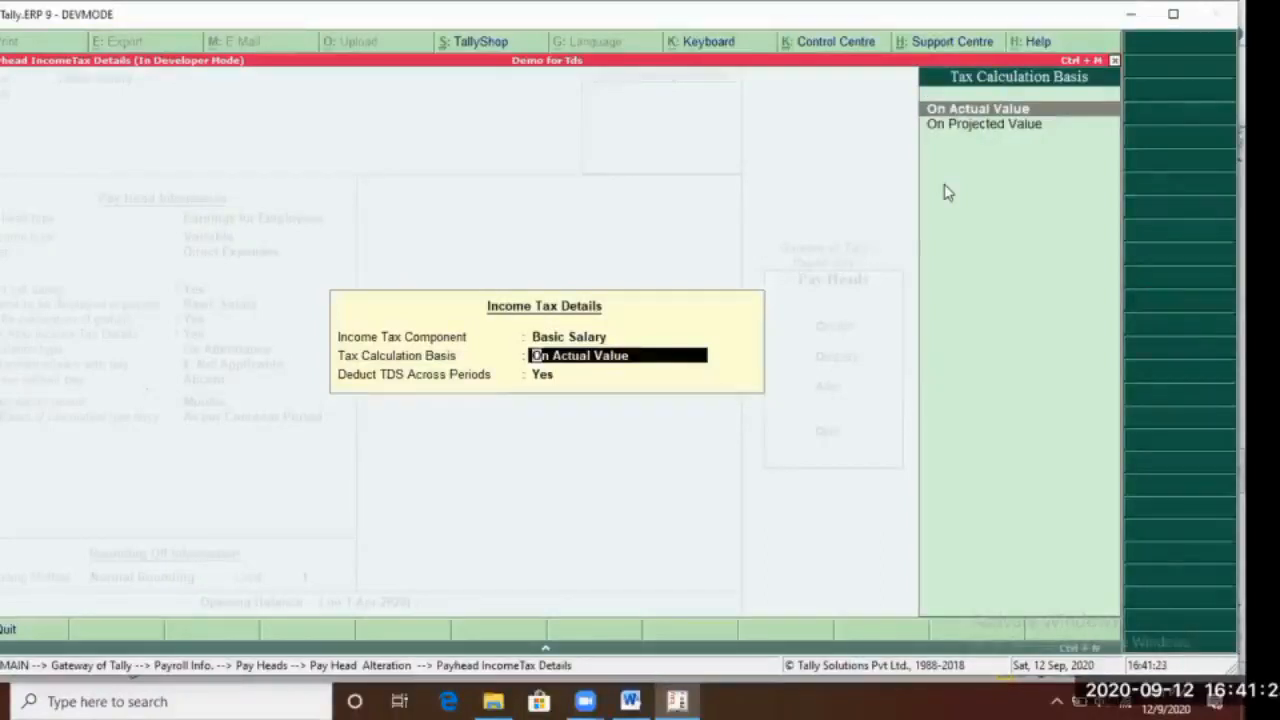
key("Return")
key("Return")
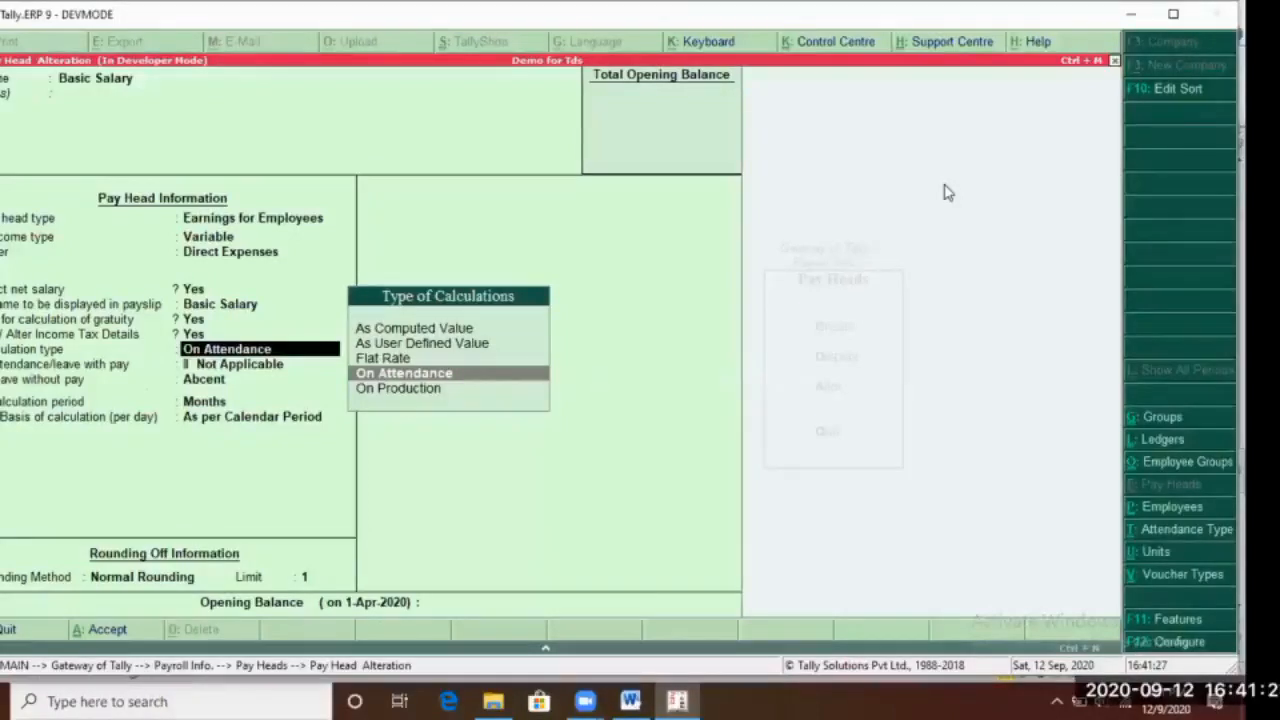
Keep Basic Salary's On Attendance calculation, Months period and Normal Rounding, and save the pay head
key("Return")
key("Return")
key("Return")
key("Return")
key("Return")
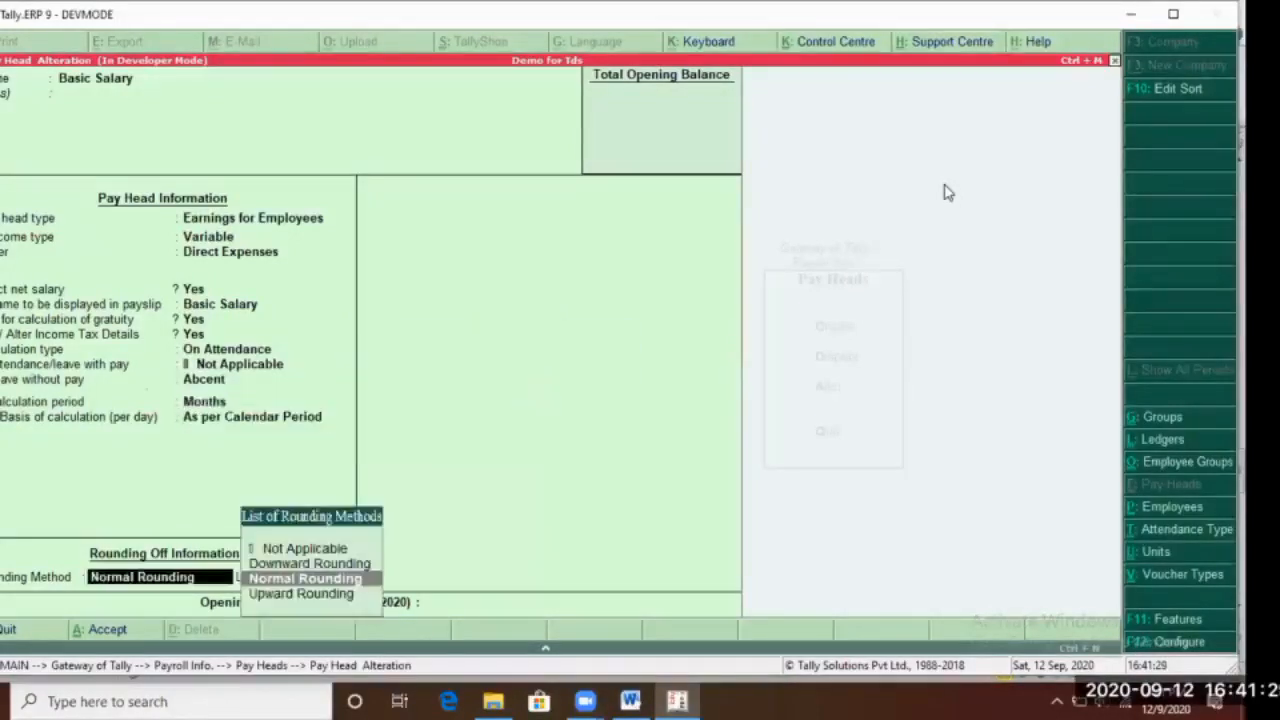
key("Return")
key("Return")
key("Return")
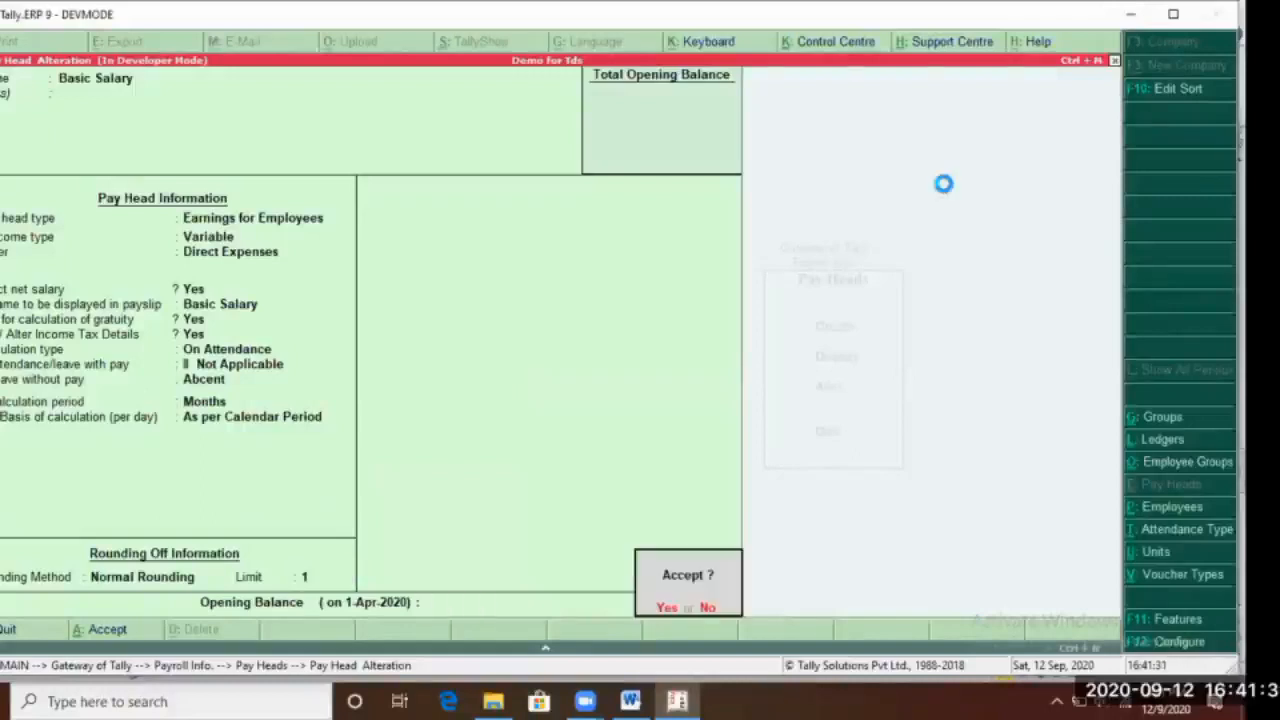
key("Return")
Open the Tds on Salary pay head for alteration and go to its pay head type
key("Down")
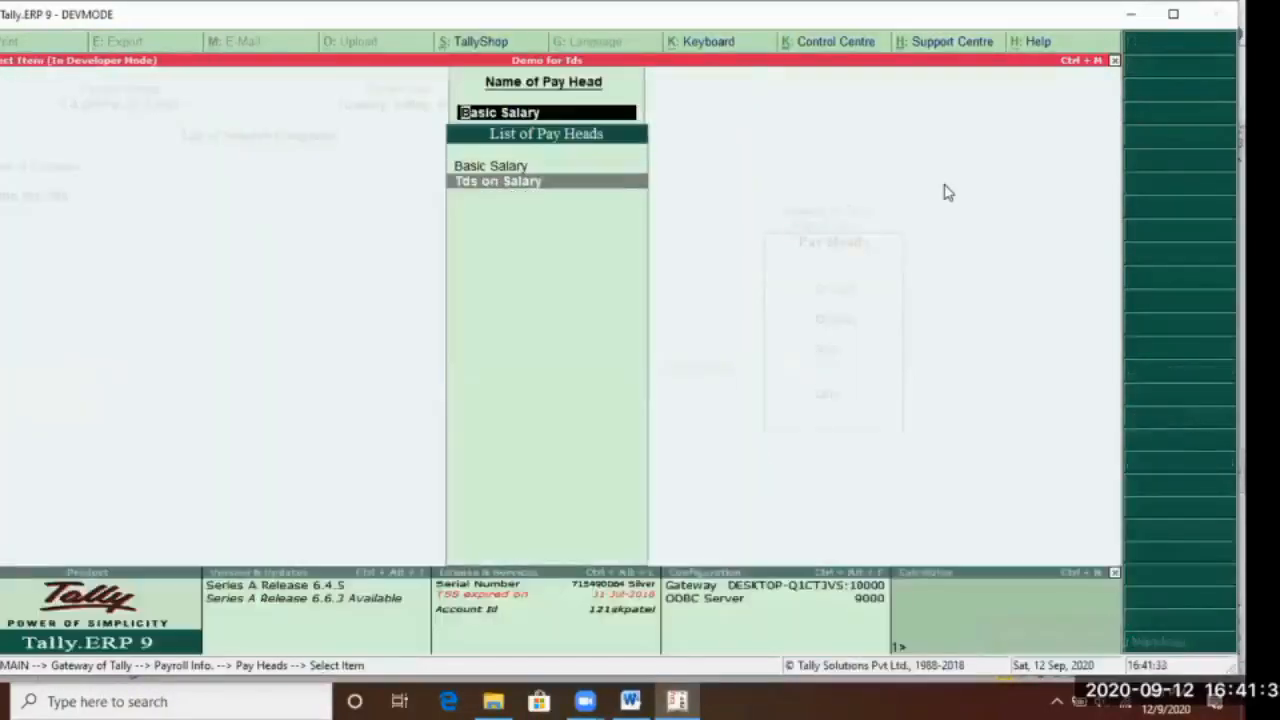
key("Return")
key("Escape")
key("Return")
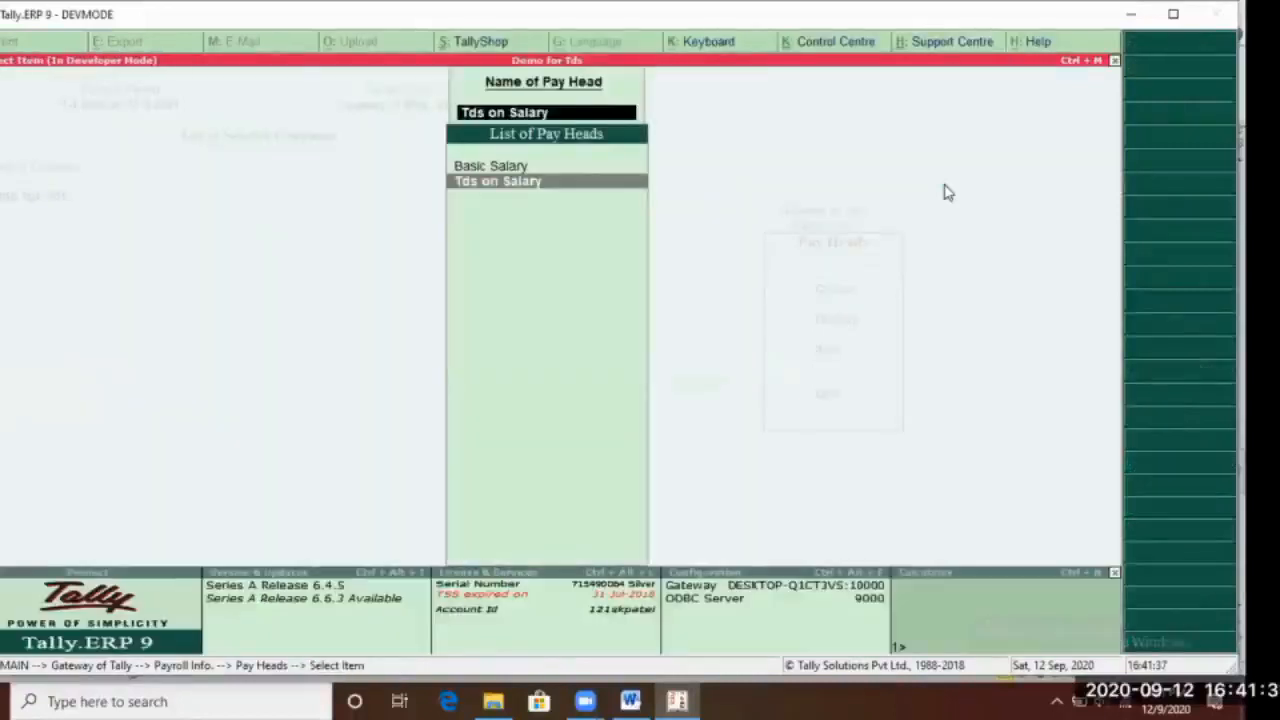
key("Return")
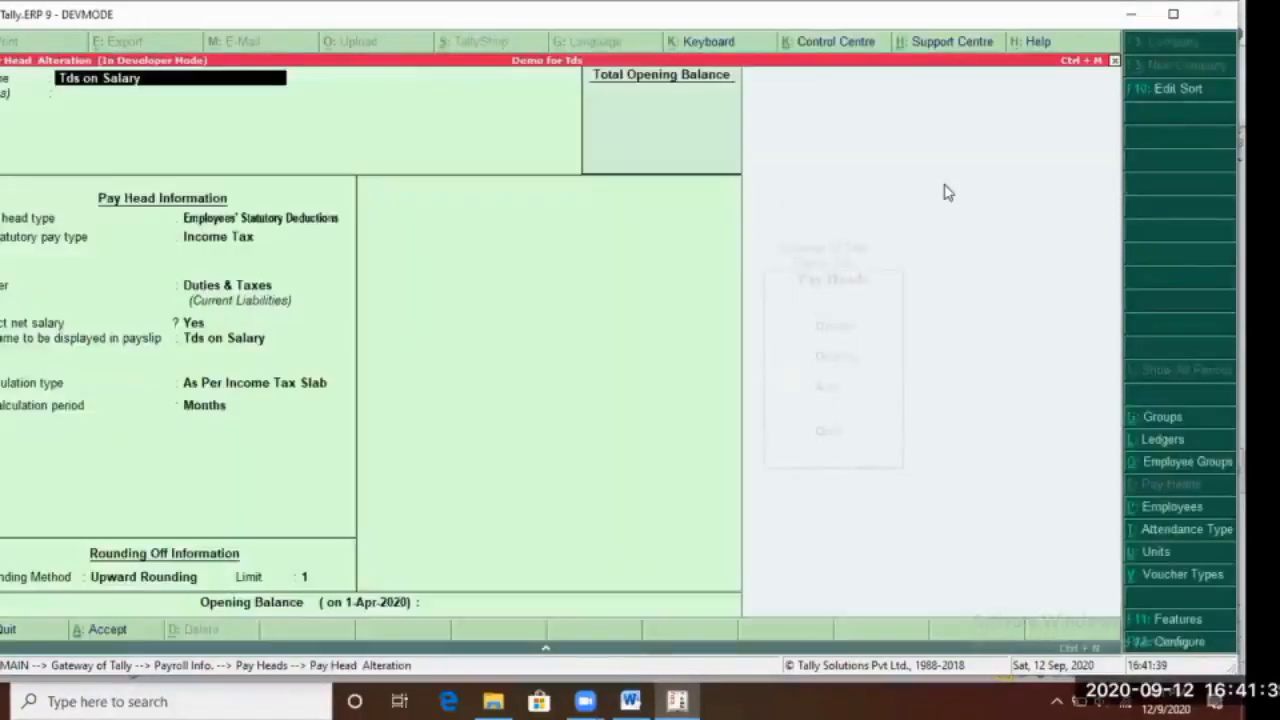
key("Return")
key("Return")
key("Return")
key("BackSpace")
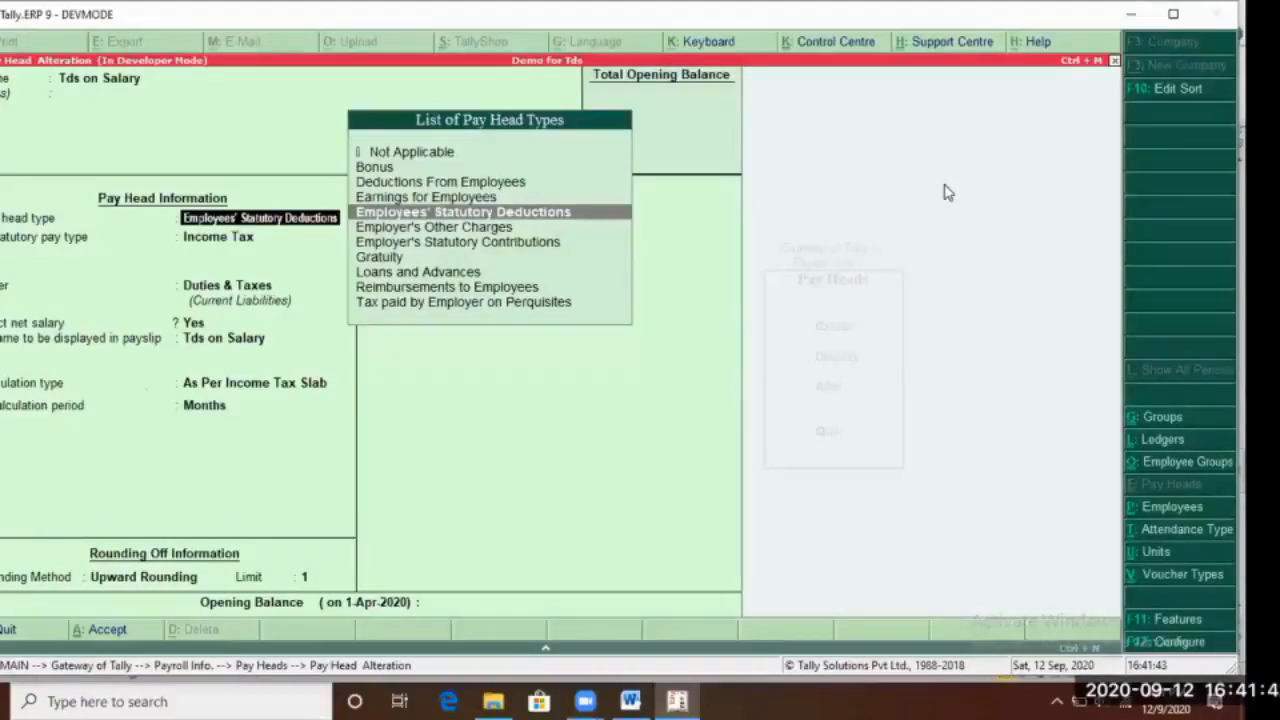
Keep Employees' Statutory Deductions as the type, look through the statutory pay types and choose Income Tax
key("Return")
key("Up")
key("Down")
key("Down")
key("Down")
key("Down")
key("Down")
key("Down")
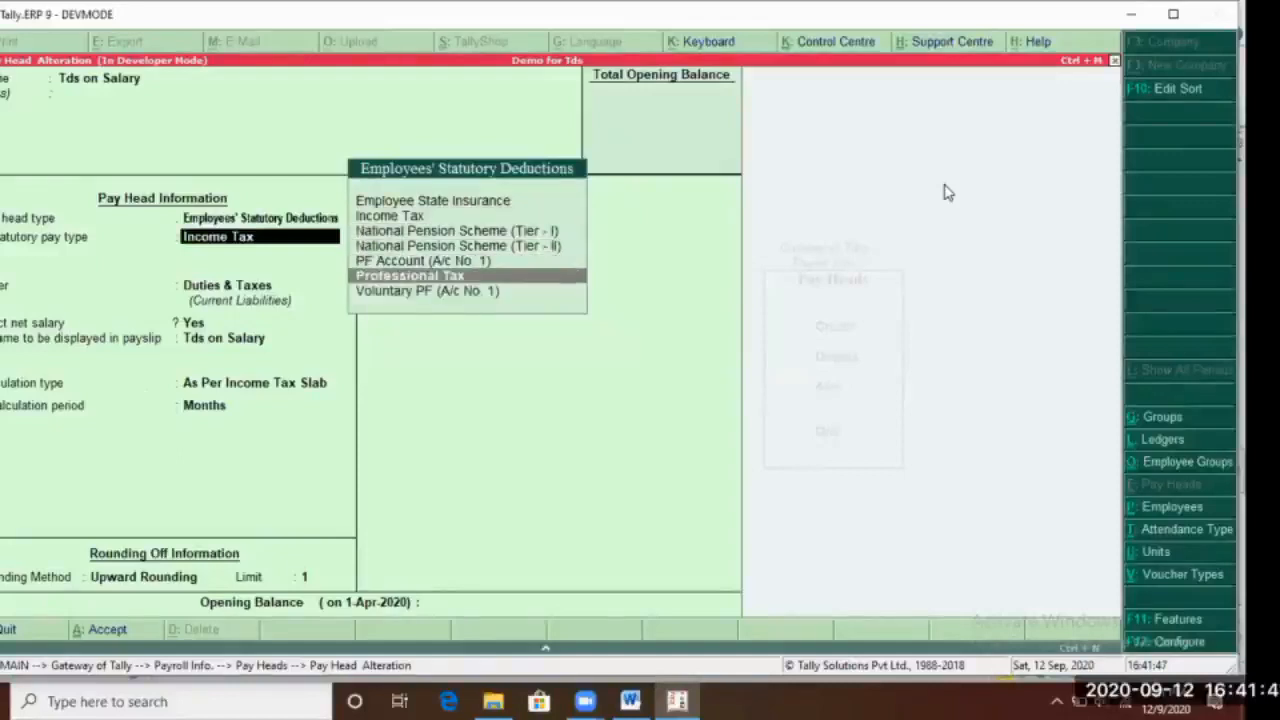
key("Up")
key("Up")
key("Up")
key("Up")
key("Up")
key("Up")
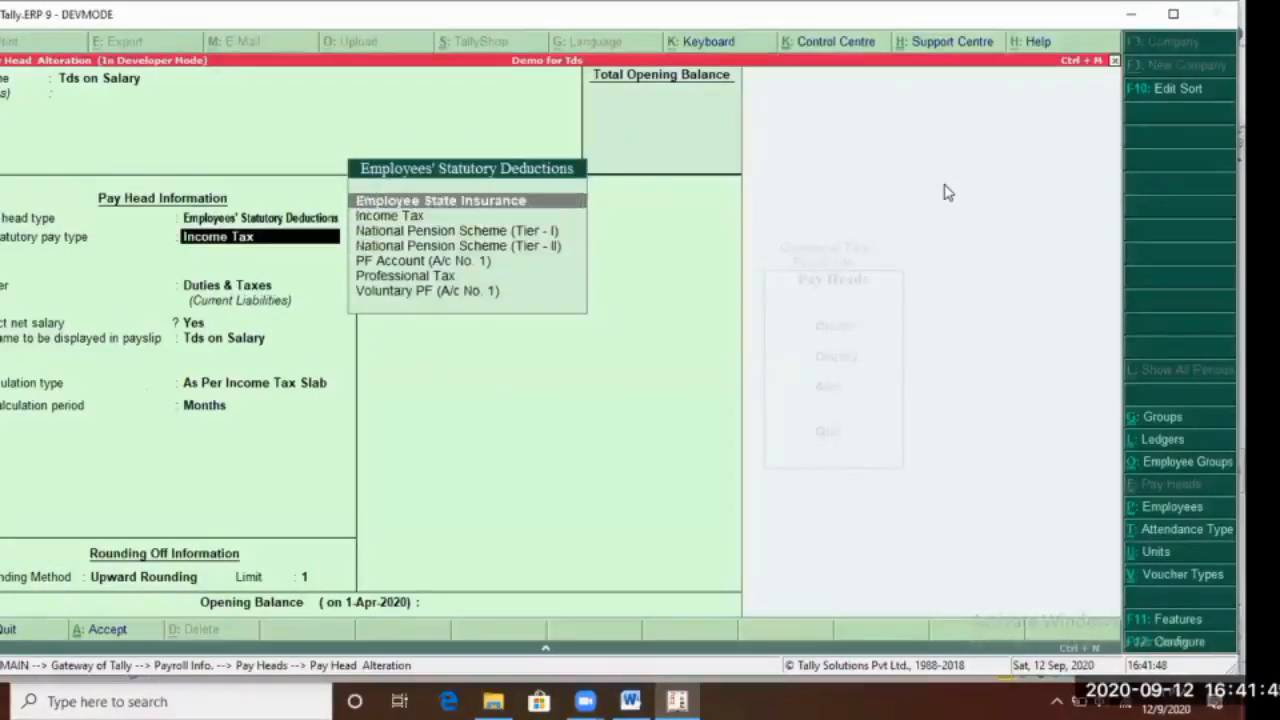
key("Down")
key("Return")
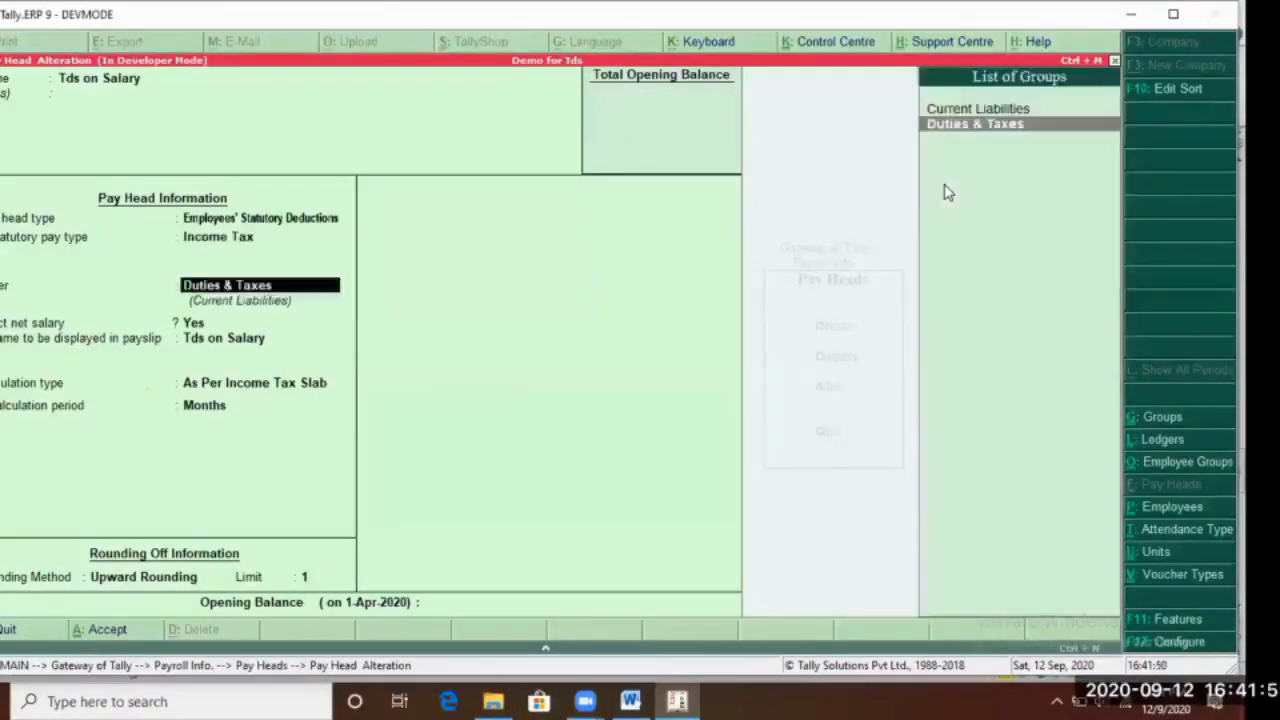
Keep the Duties & Taxes group and Months period, save the Tds on Salary pay head and return to the Gateway of Tally
key("Return")
key("Return")
key("Return")
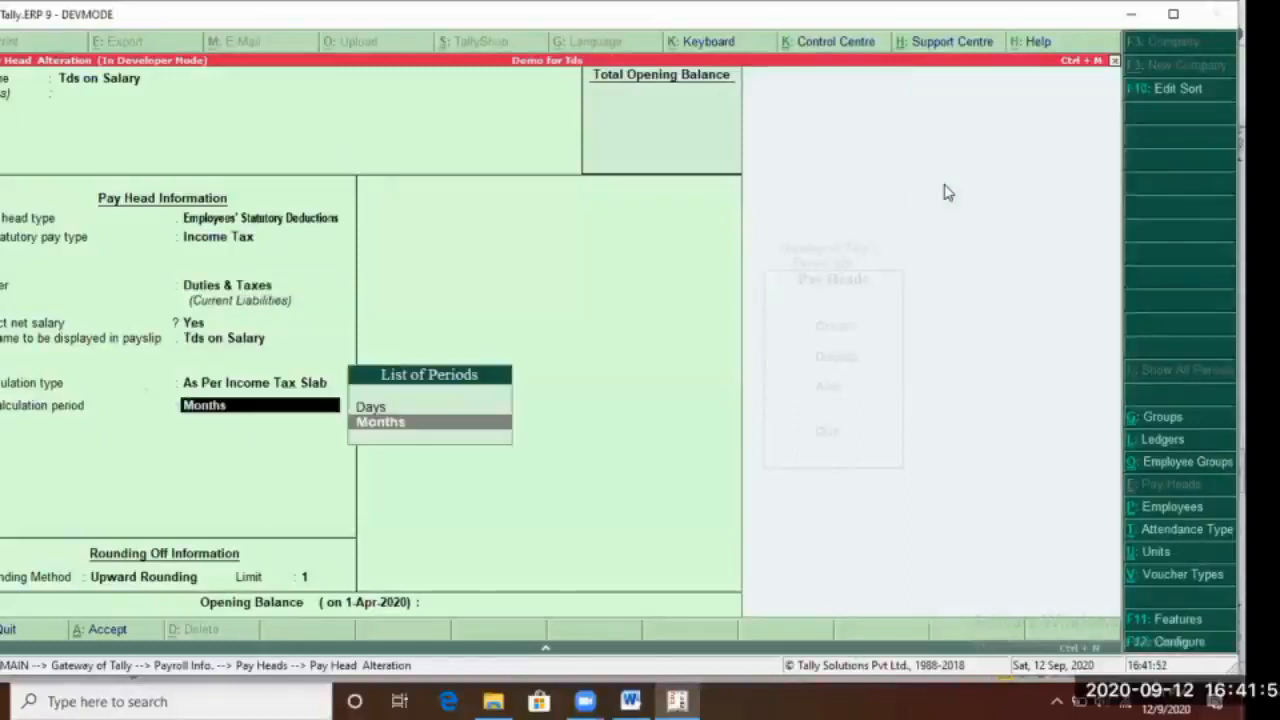
key("Return")
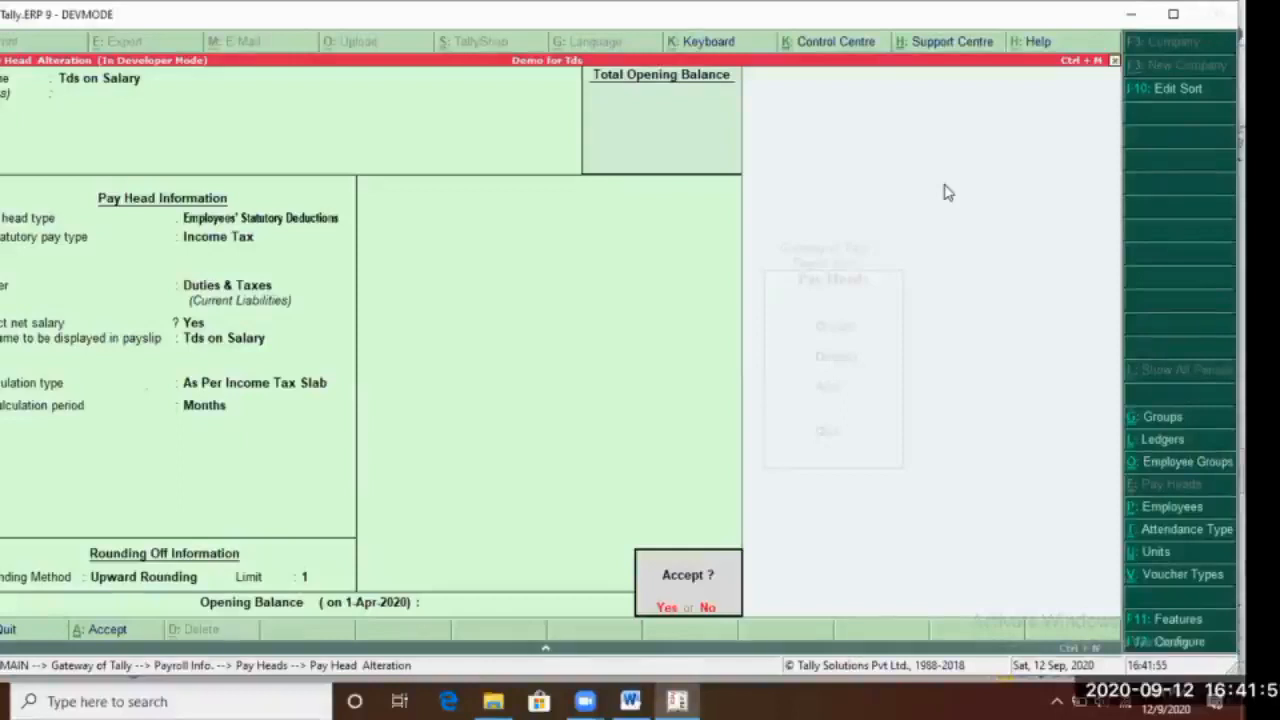
key("Return")
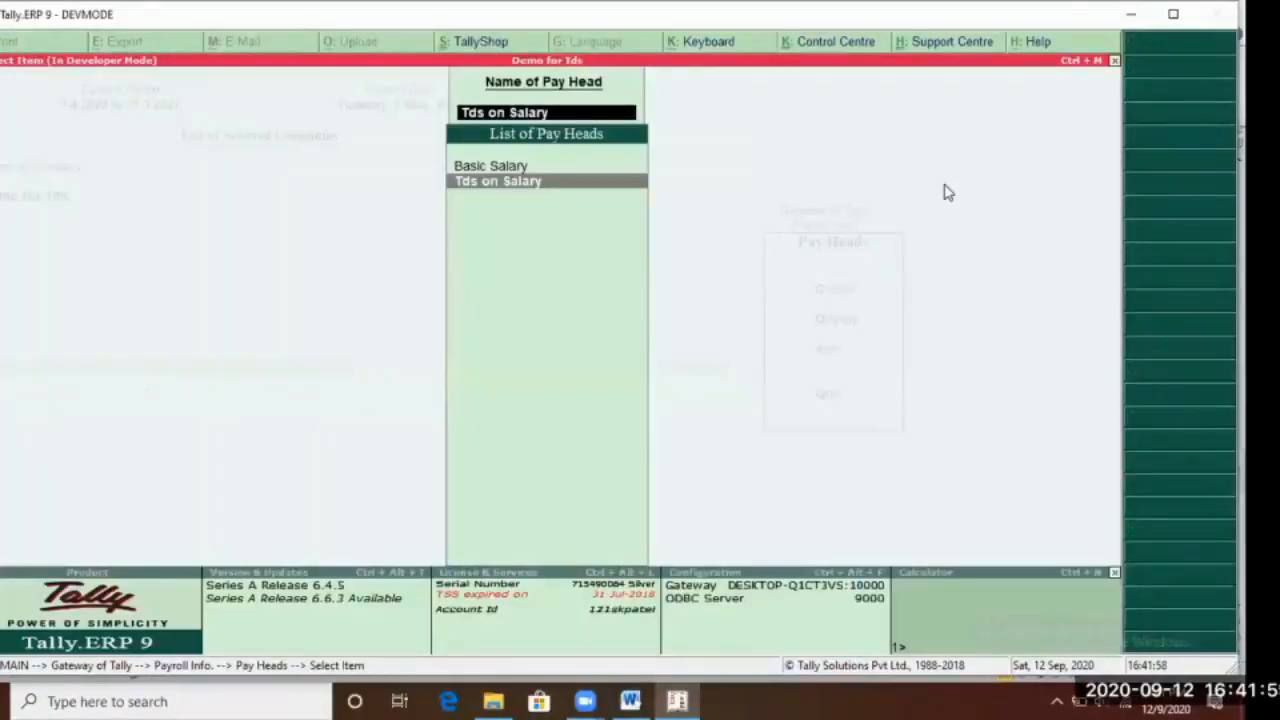
key("Escape")
key("Escape")
key("Escape")
key("Escape")
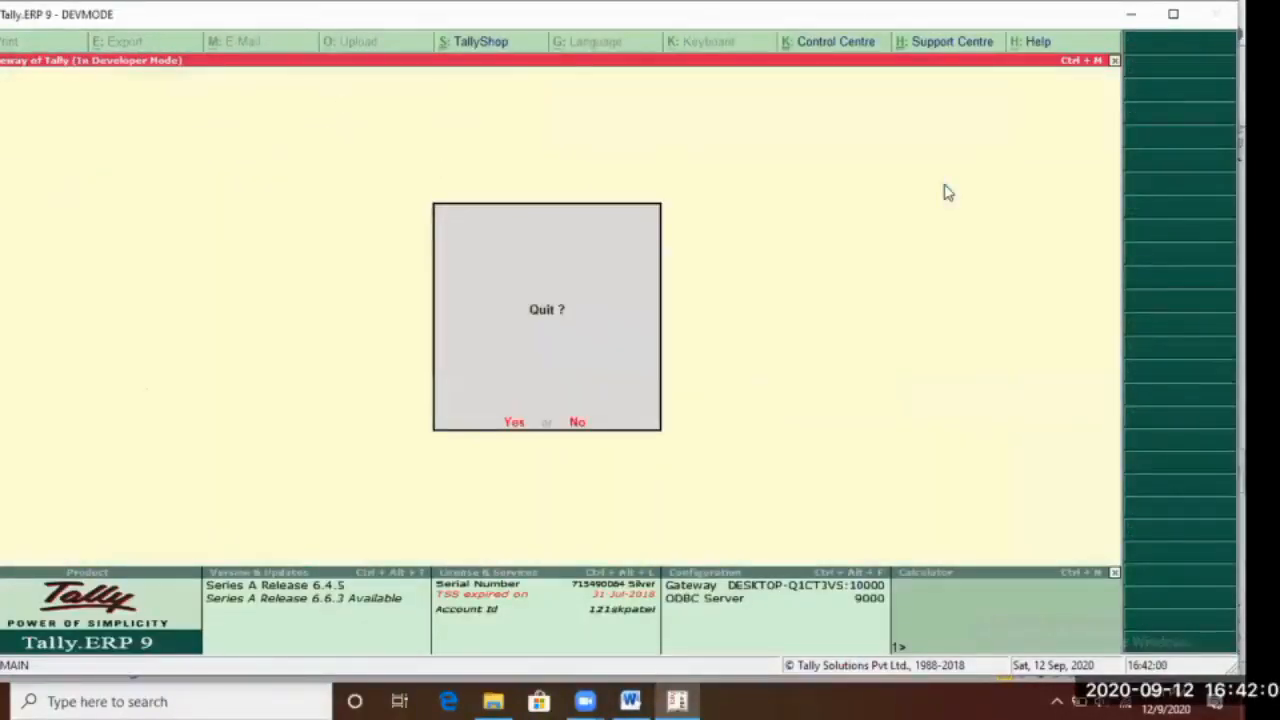
key("n")
Open the payroll voucher creation screen and leave it without making an entry
key("Down")
key("Down")
key("Down")
key("Down")
key("Down")
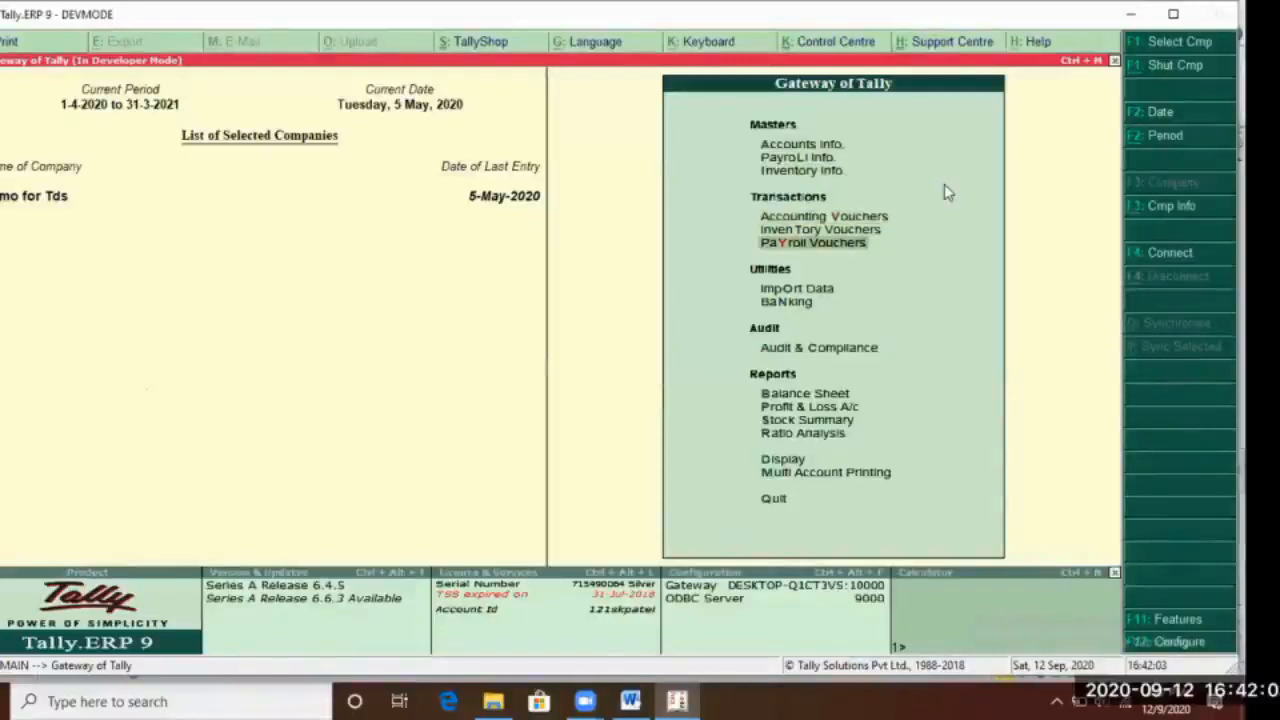
key("Return")
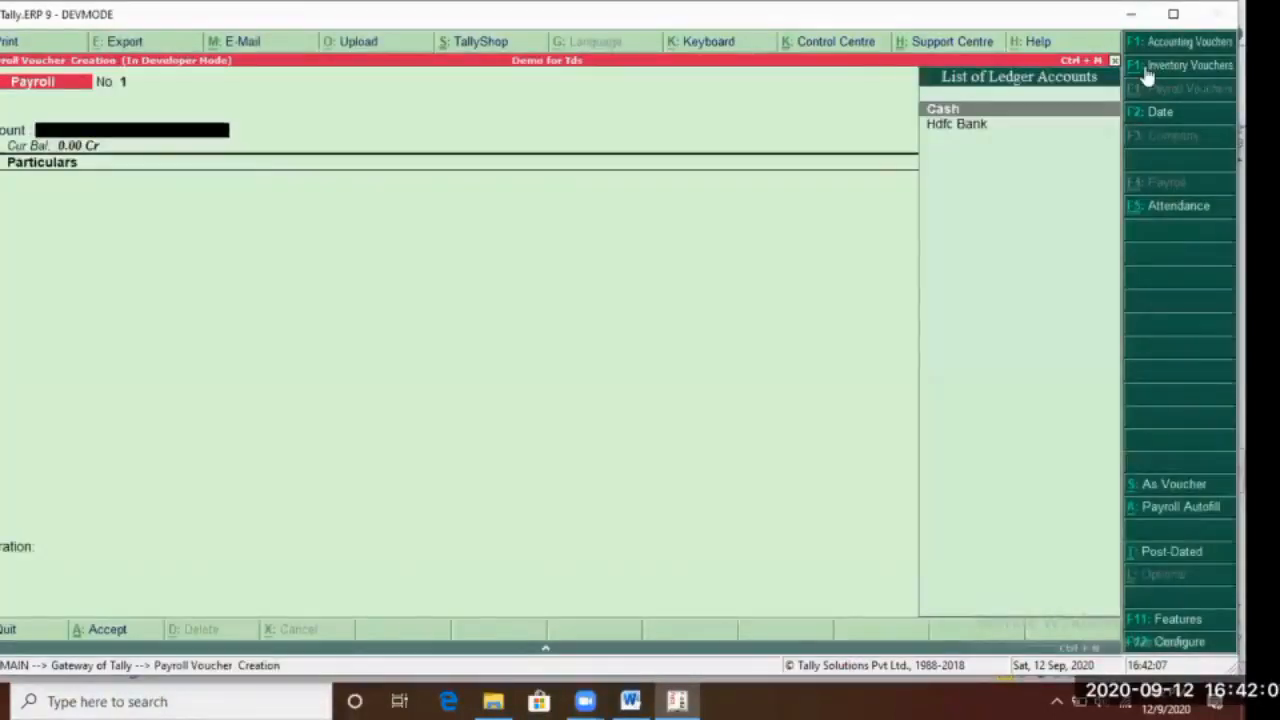
key("Escape")
key("y")
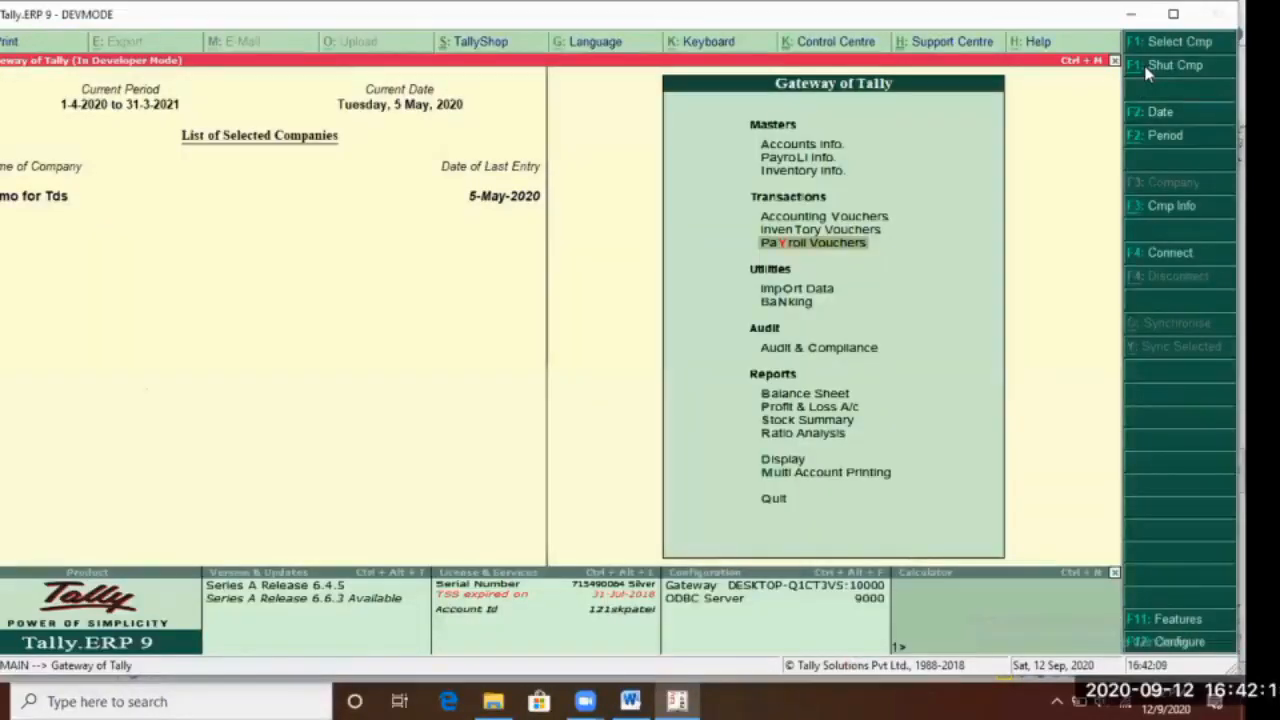
Open the Employee1 record for alteration from the payroll masters
key("Up")
key("Up")
key("Up")
key("Up")
key("Return")
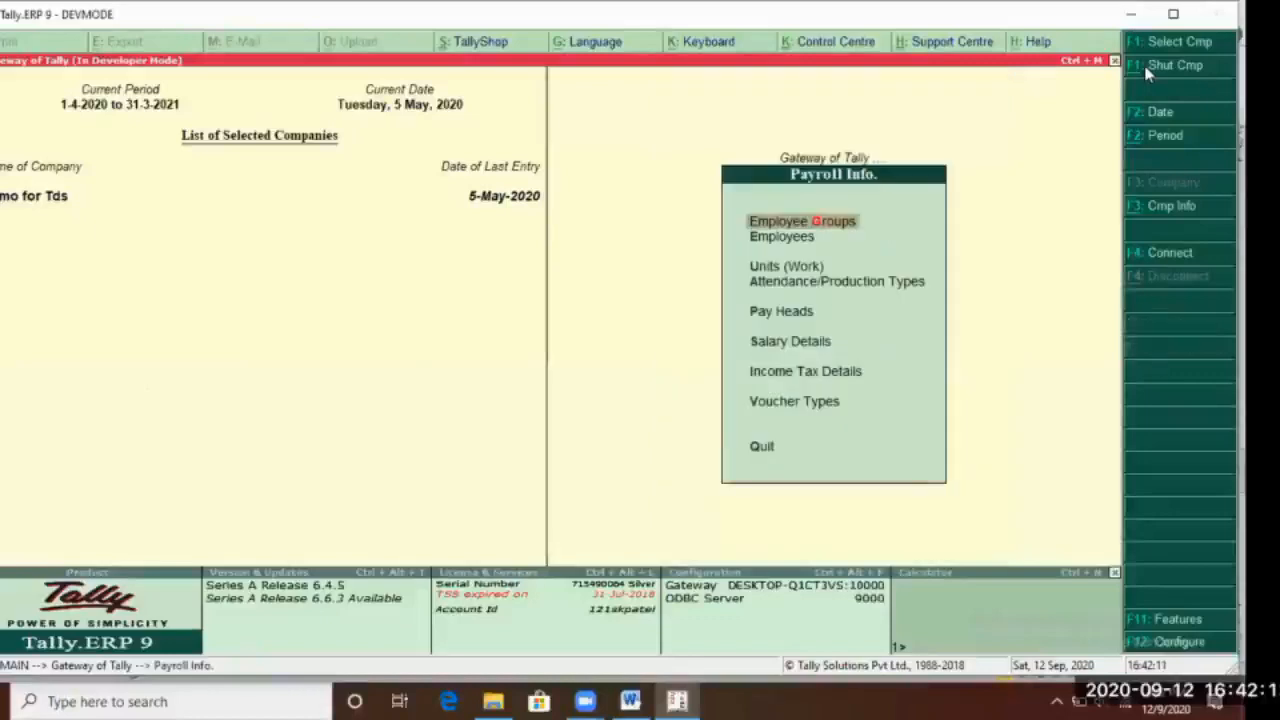
key("Down")
key("Return")
key("Down")
key("Down")
key("Return")
key("Return")
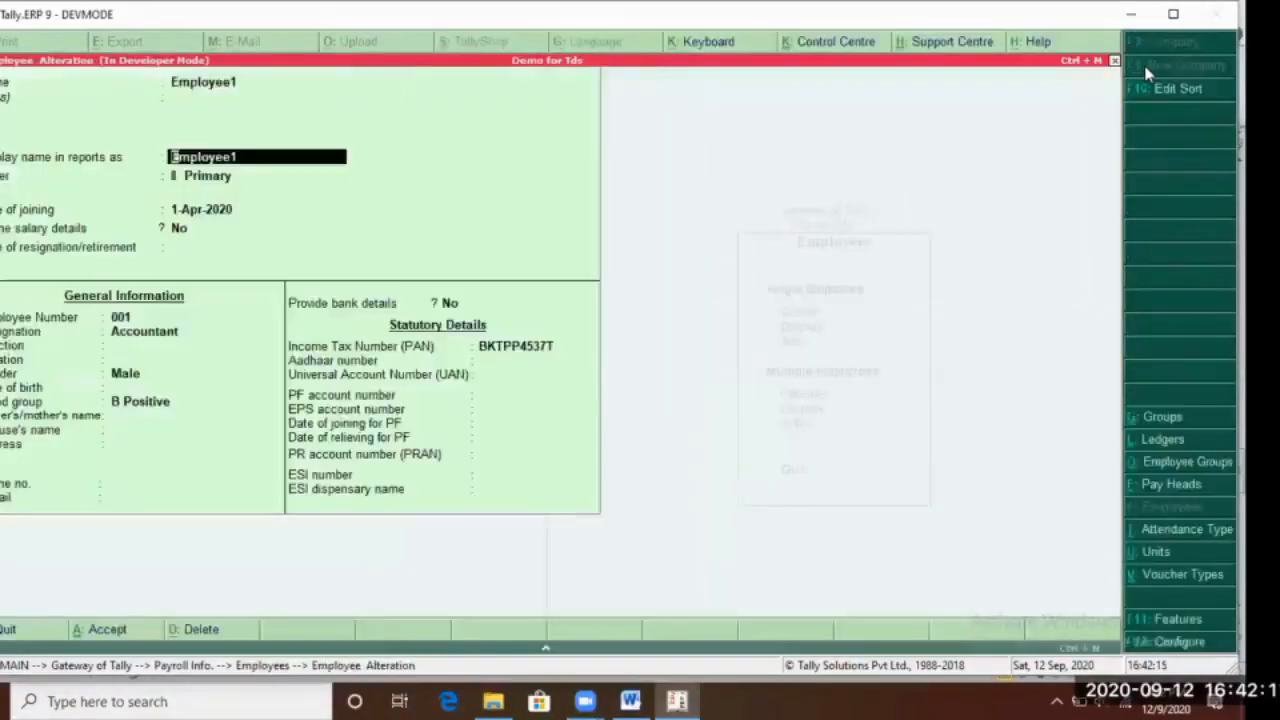
Enable salary details for Employee1 and go through the Basic Salary and Tds on Salary lines, keeping their values
key("Return")
key("Return")
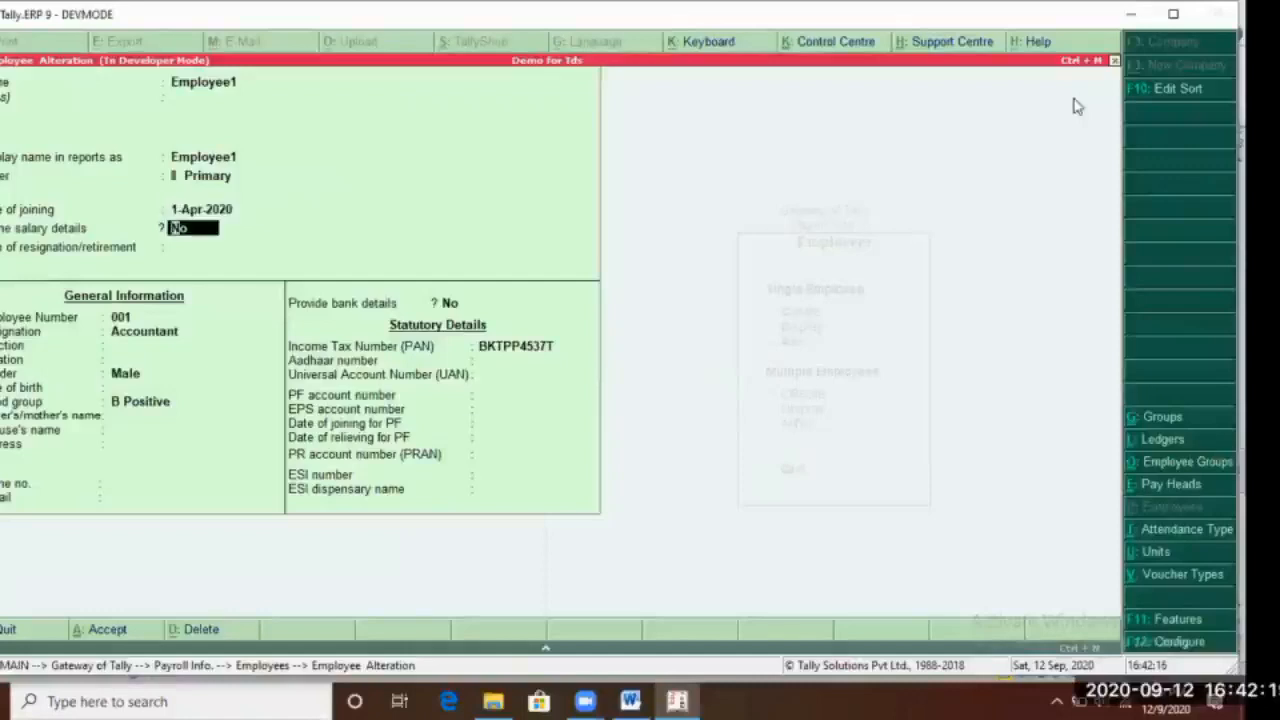
type("y")
key("Return")
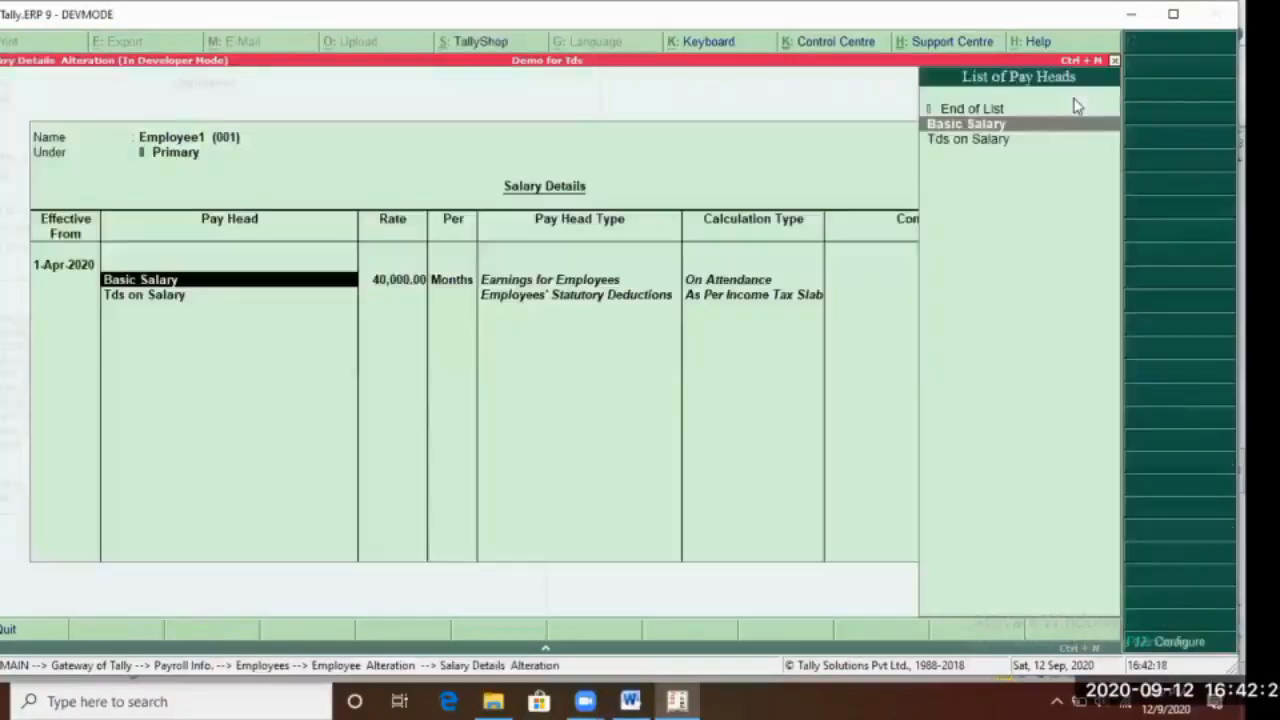
key("BackSpace")
key("Return")
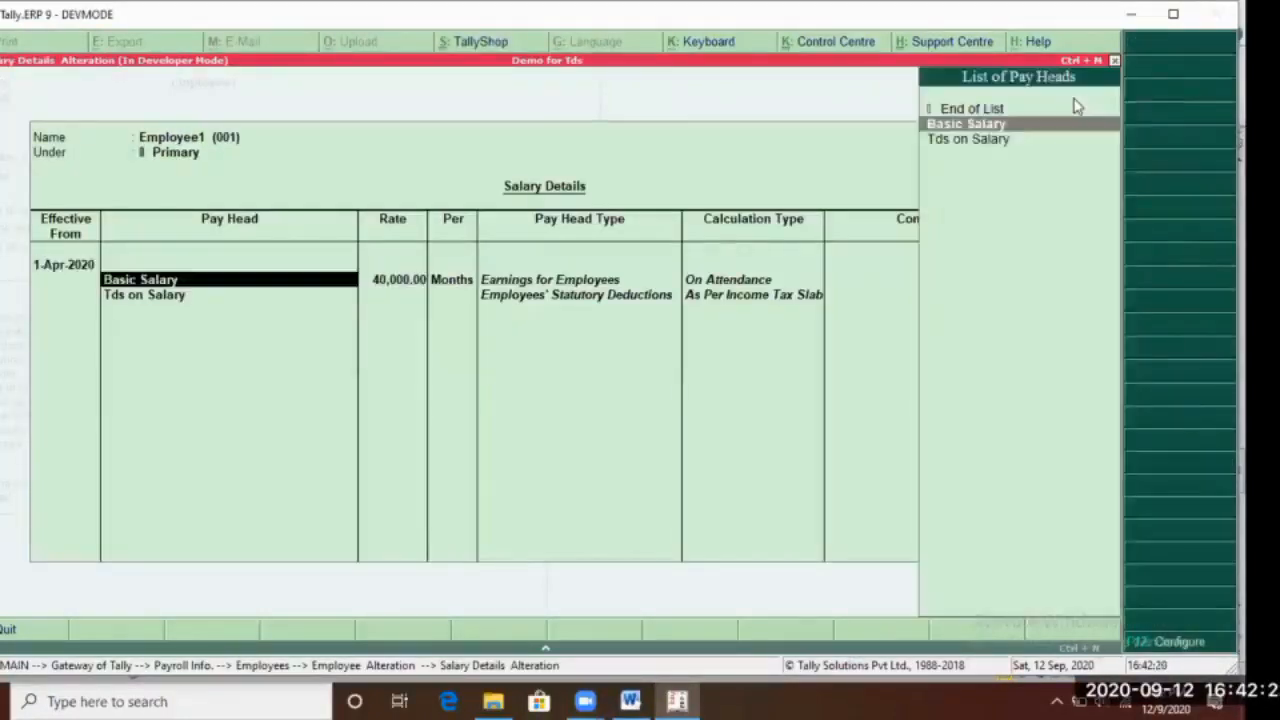
key("Return")
key("Return")
key("Return")
key("Return")
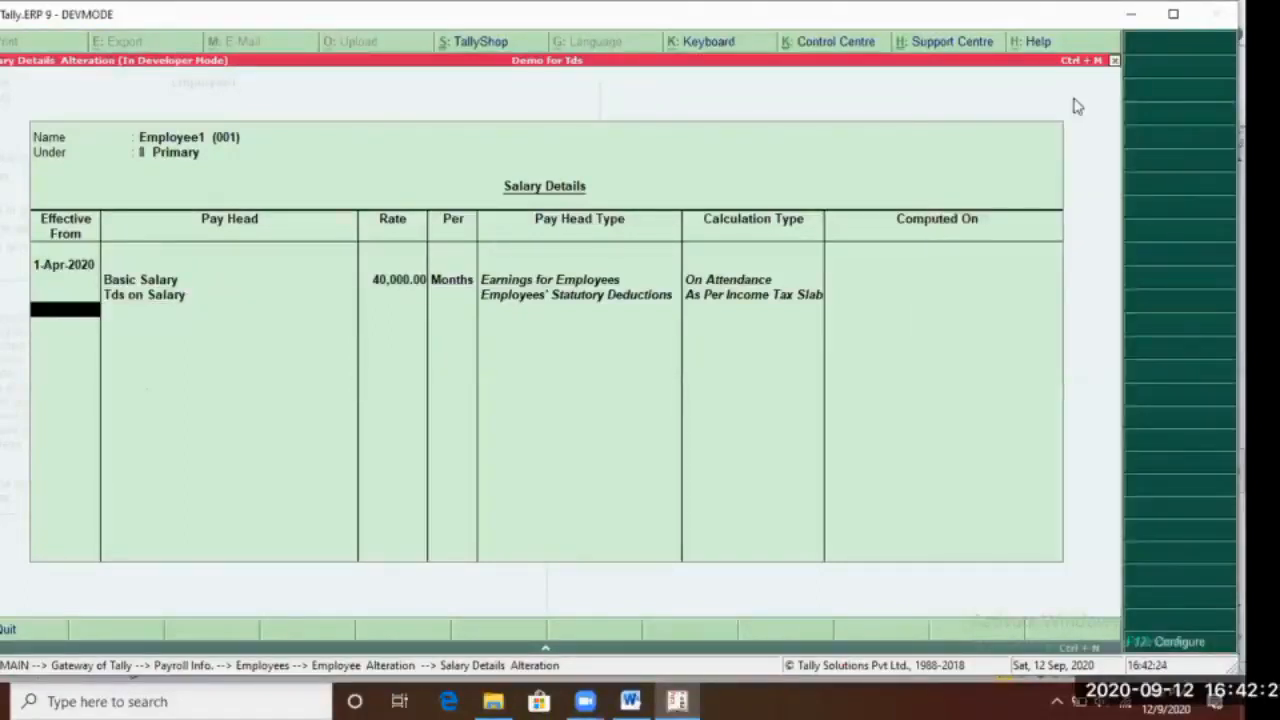
key("Return")
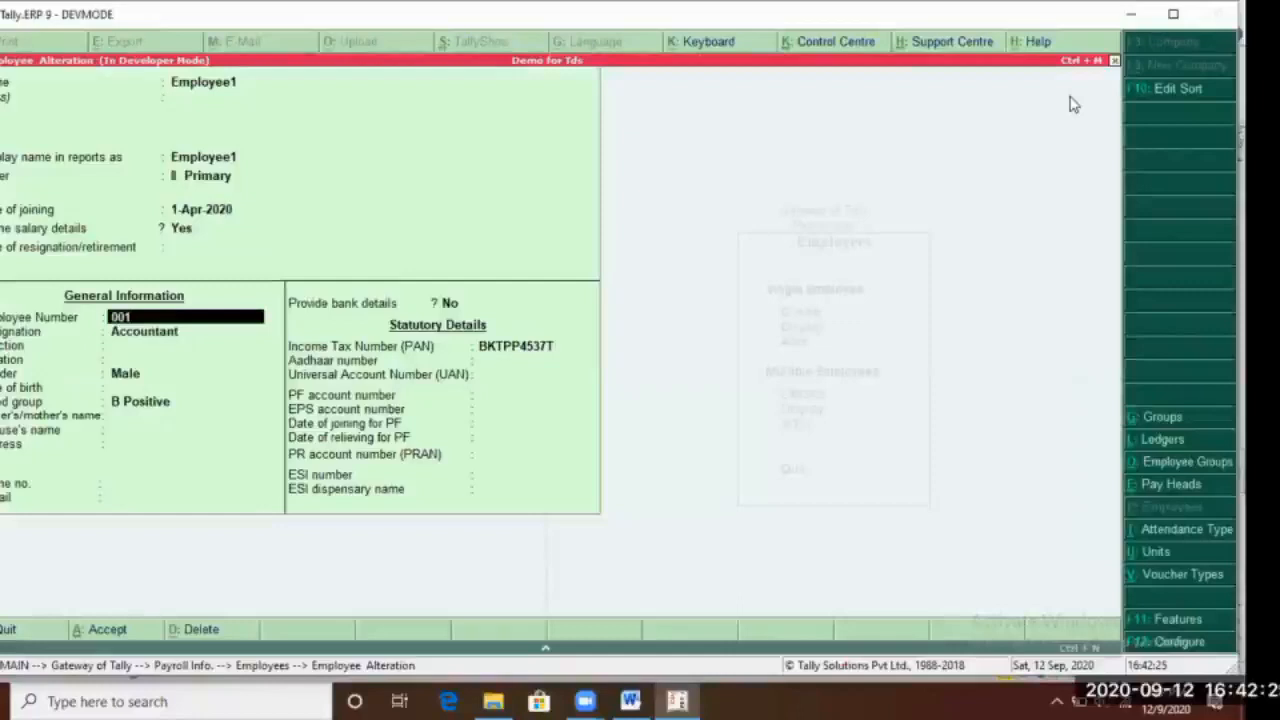
Keep the remaining employee information, save Employee1 and return to the Gateway of Tally
key("Return")
key("Return")
key("Return")
key("ctrl+a")
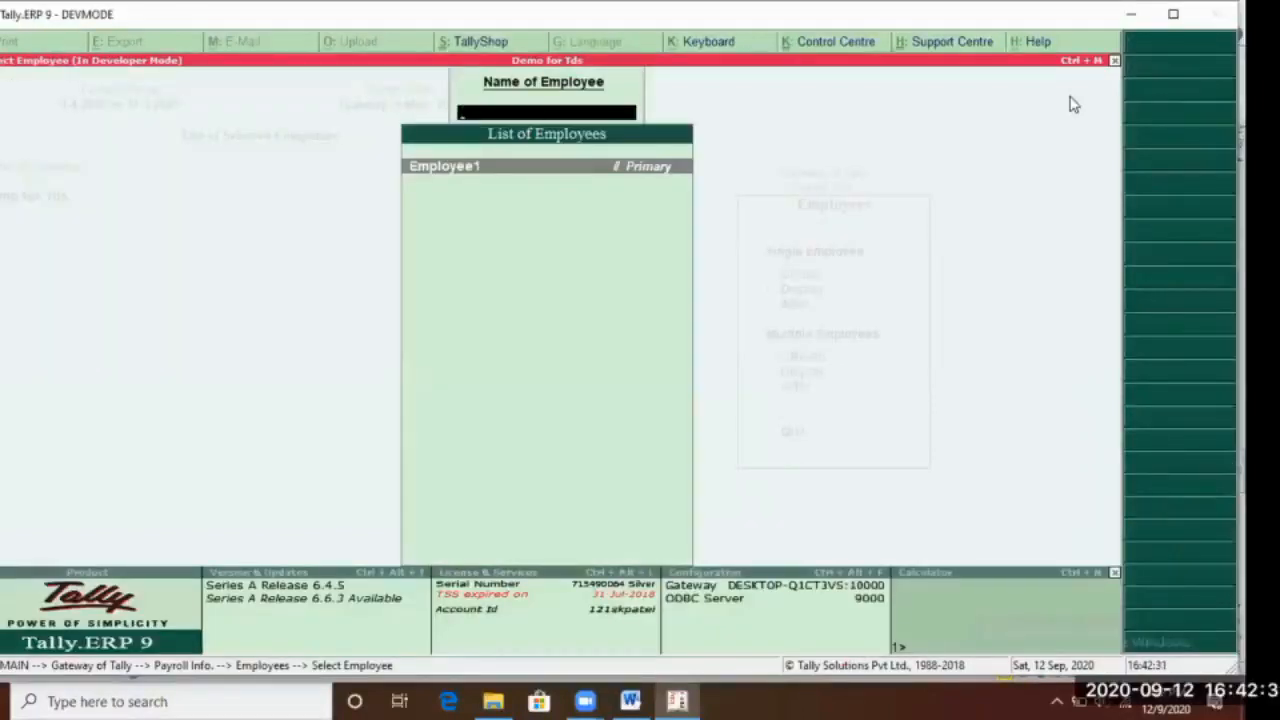
key("Escape")
key("Escape")
key("Escape")
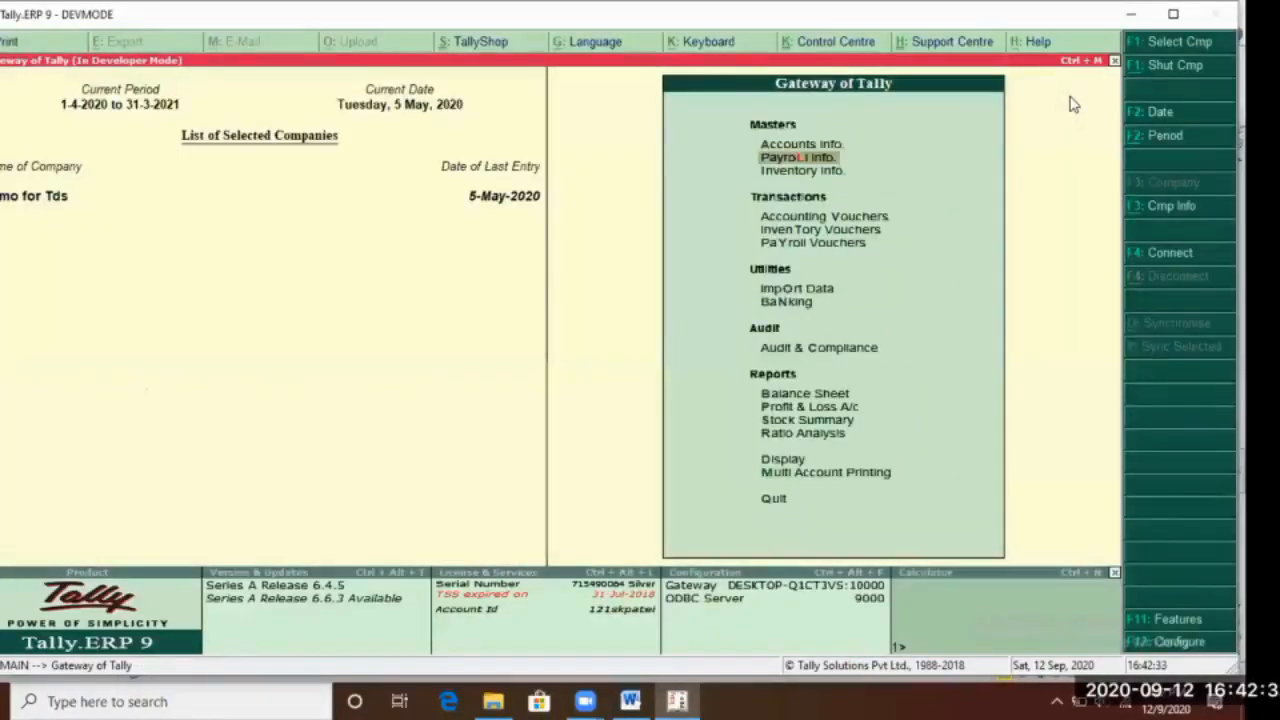
Start a payroll voucher with Payroll Autofill, processing Salary with income tax computed on Declared Value
key("Down")
key("Down")
key("Down")
key("Down")
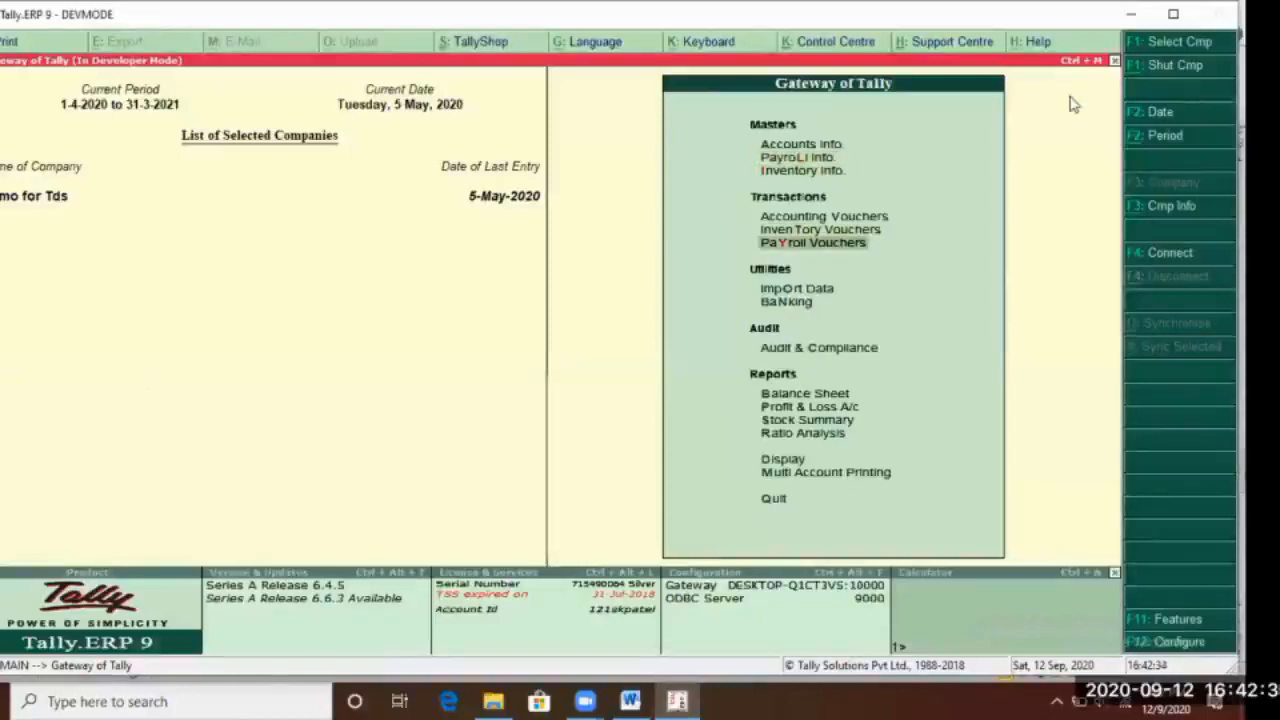
key("Return")
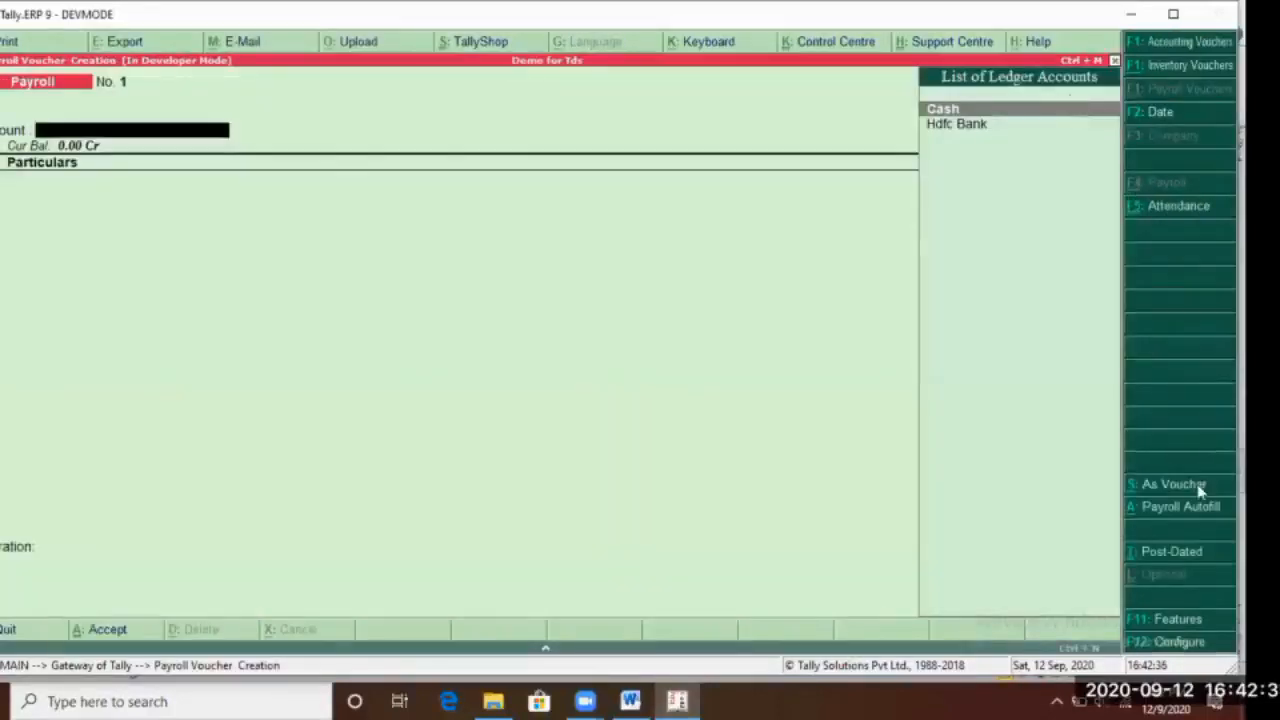
left_click(1184, 510)
key("Down")
key("Down")
key("Down")
key("Down")
key("Return")
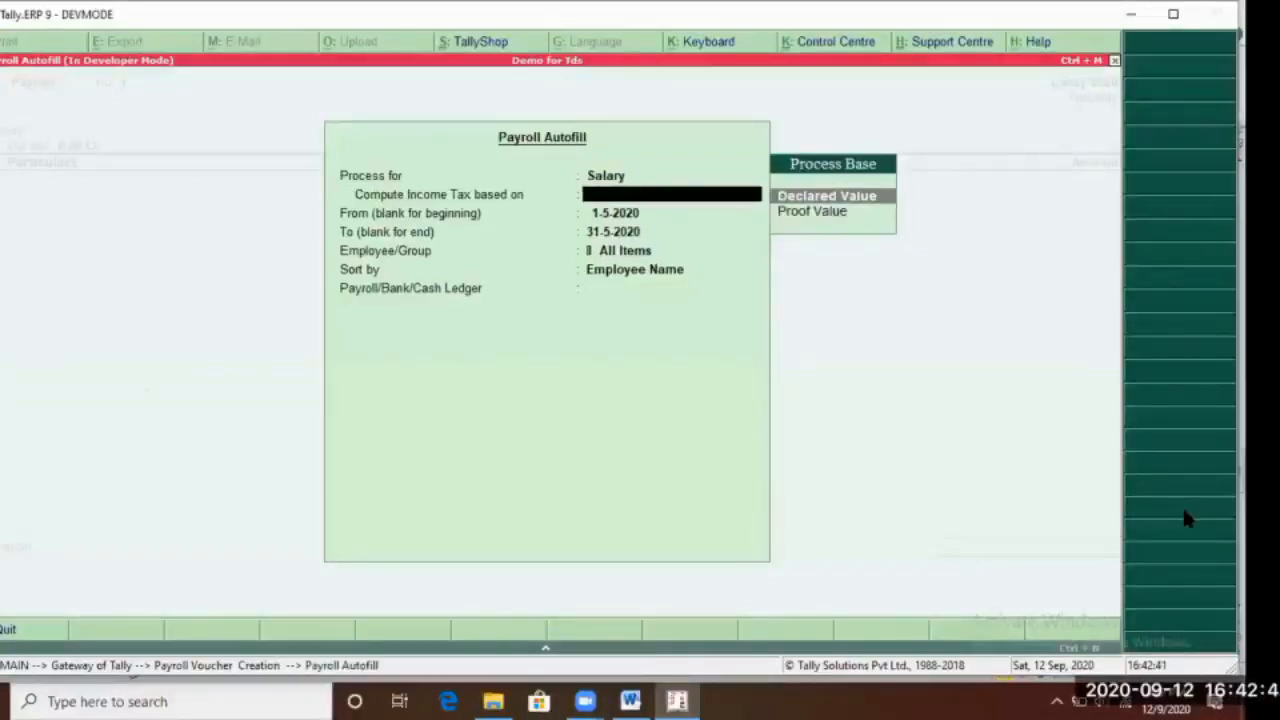
key("Return")
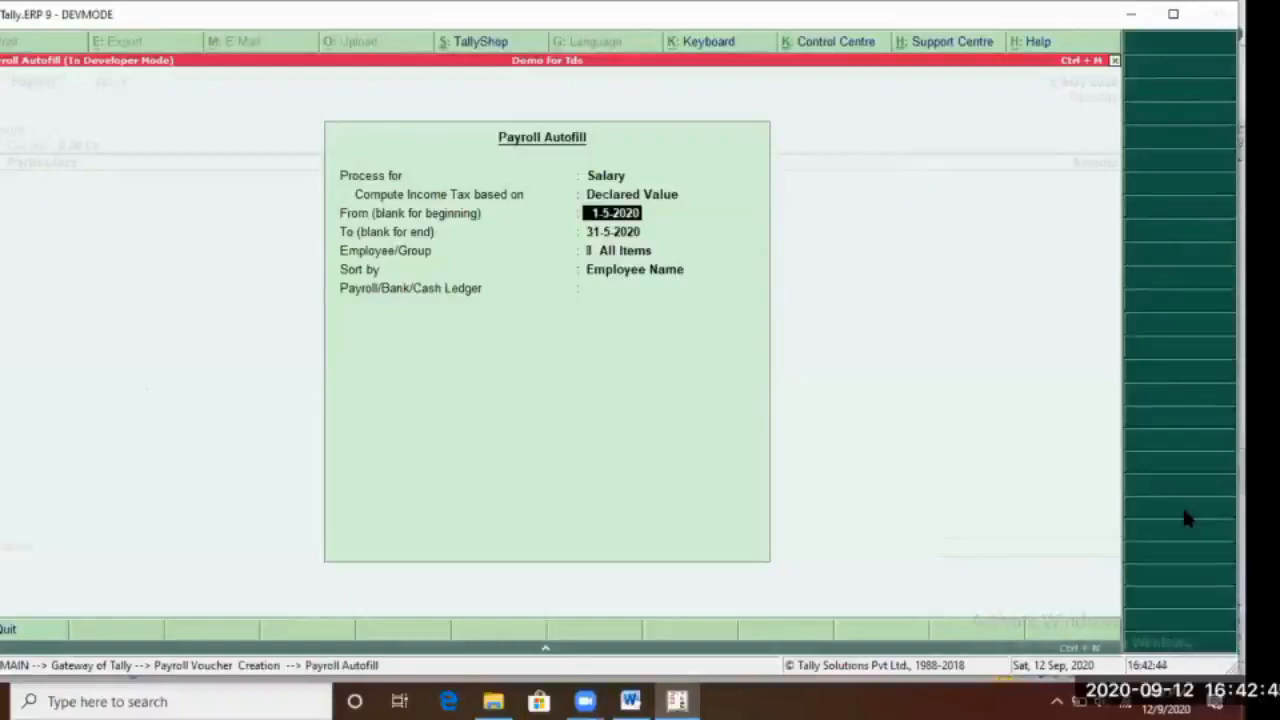
Try the autofill for 1-4-2020 to 30-4-2020 with Employee1 and the Hdfc Bank ledger, then discard the voucher
type("1-4")
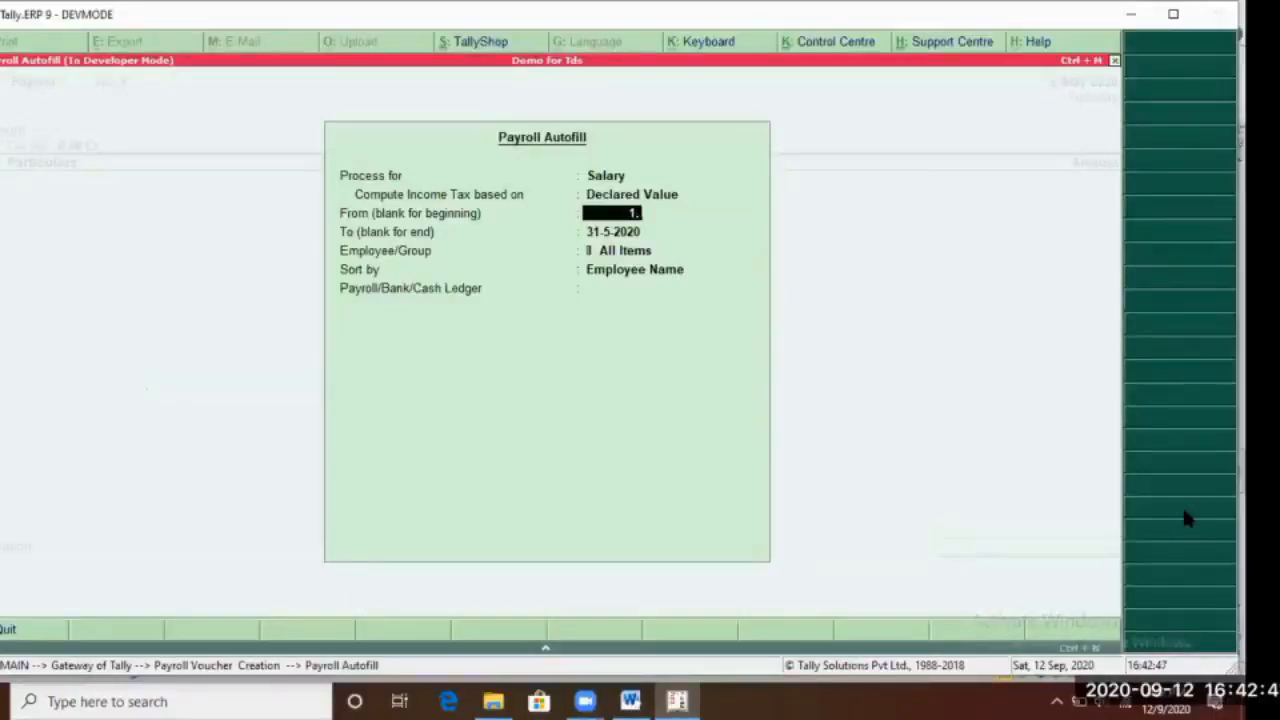
key("Return")
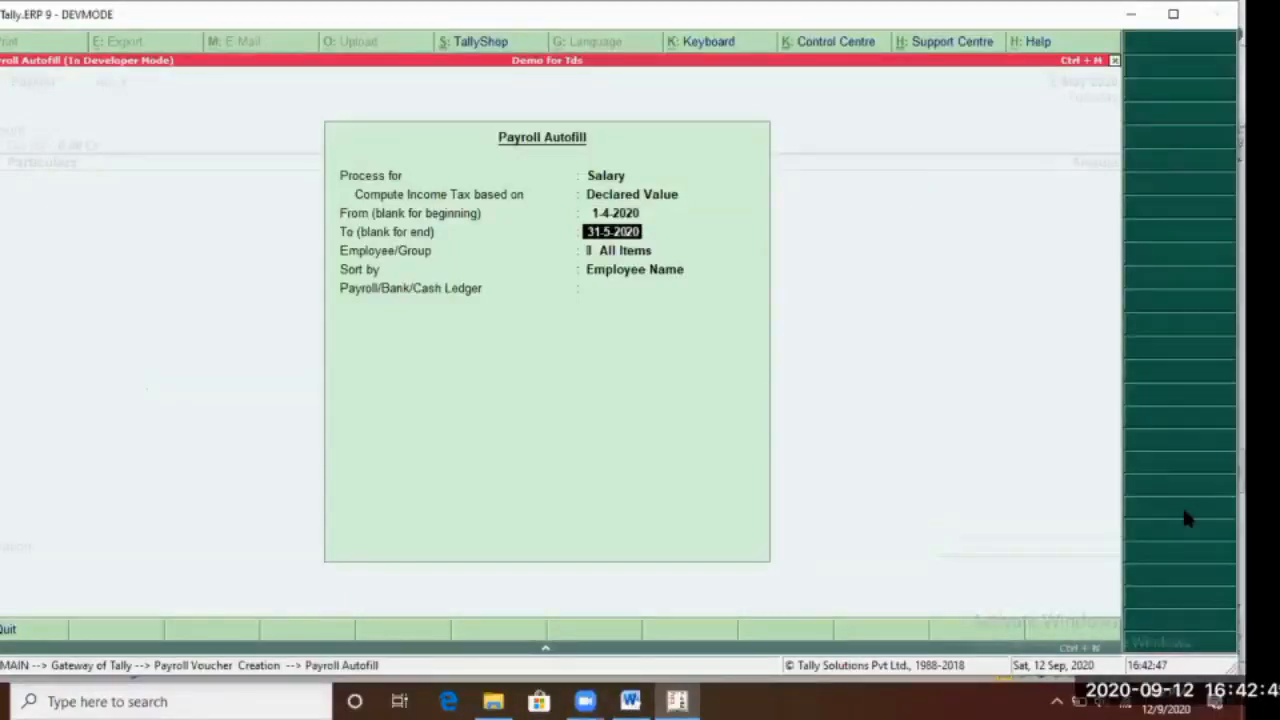
type("30.")
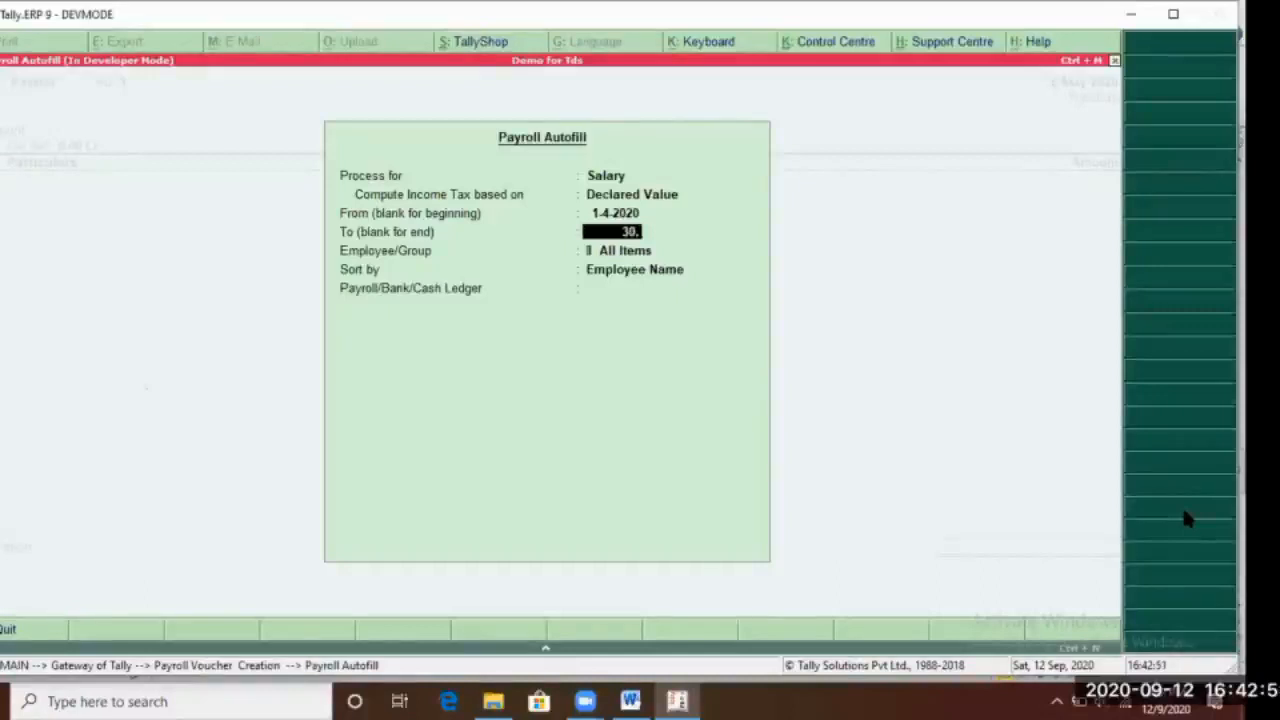
type("4")
key("Return")
key("Down")
key("Return")
key("Return")
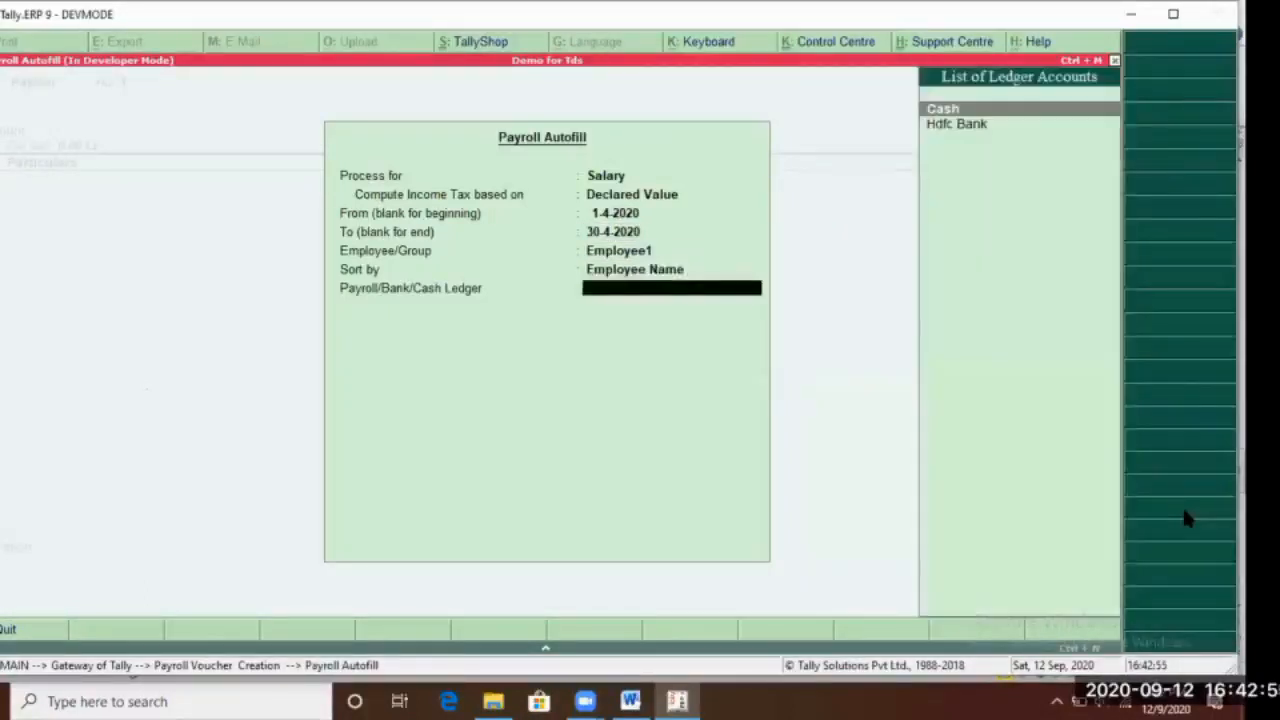
key("Down")
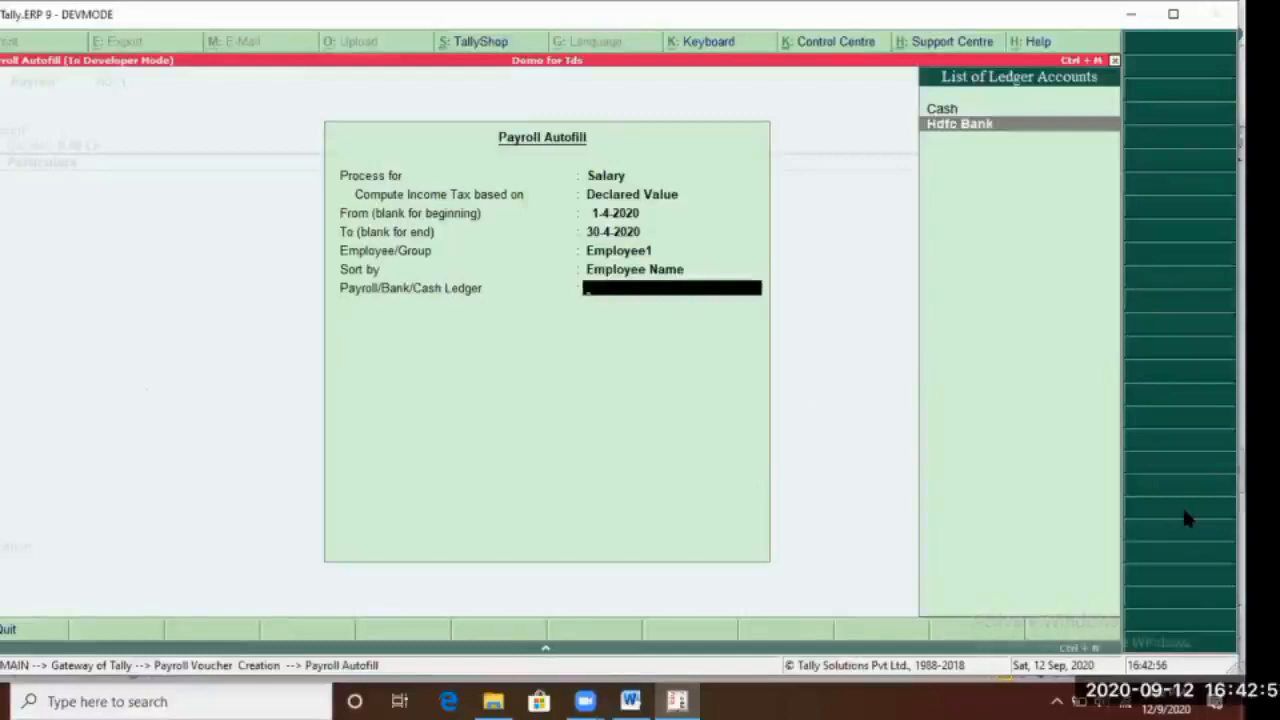
key("Return")
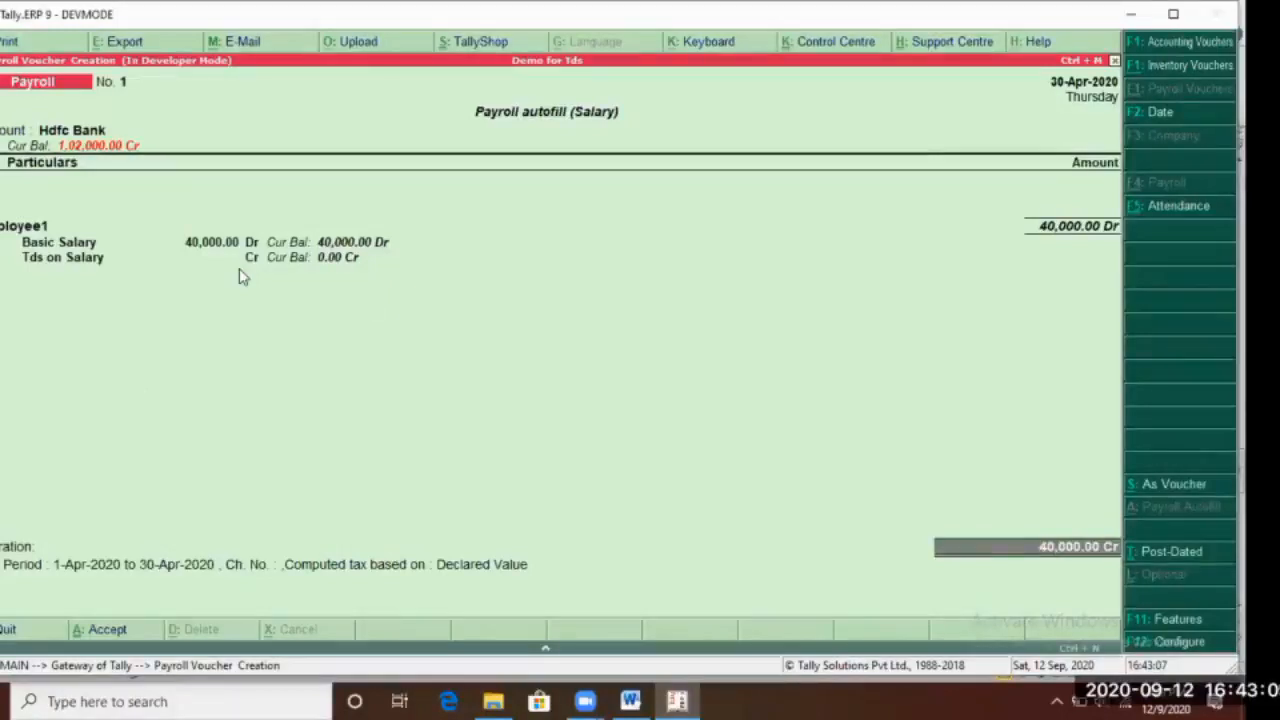
key("Escape")
key("Escape")
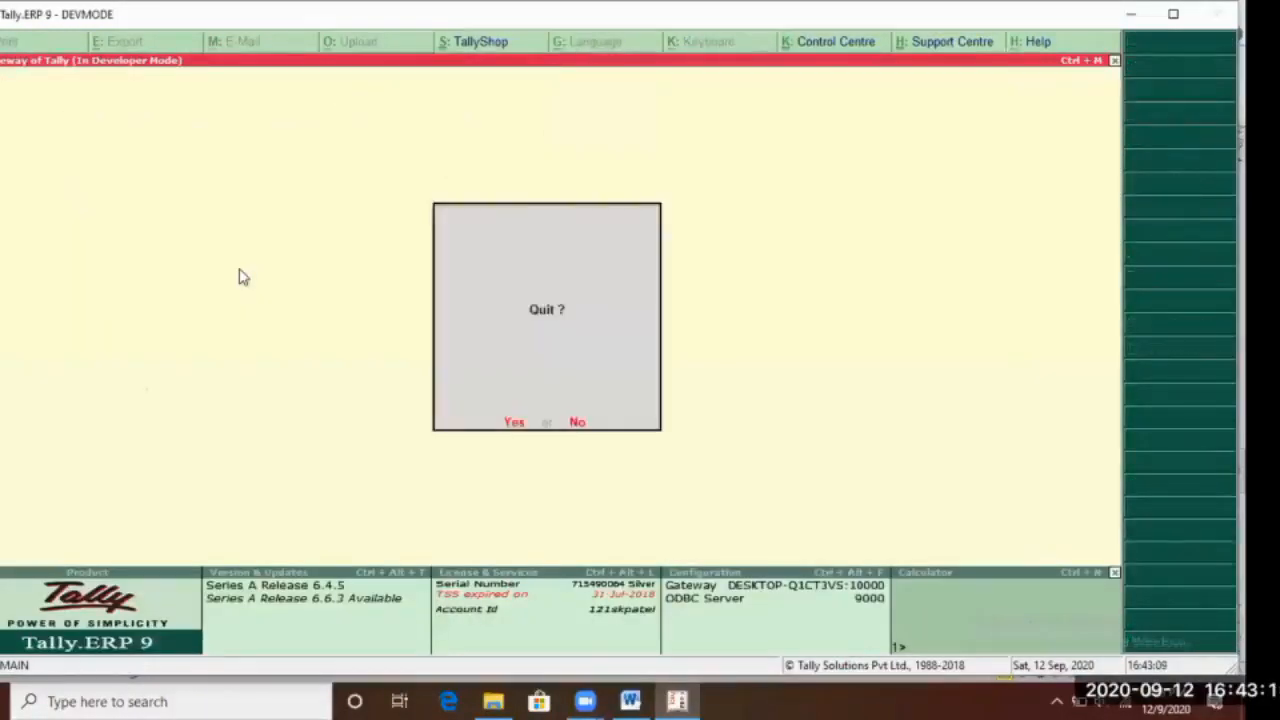
key("n")
Open the Basic Salary pay head for alteration
key("Return")
key("Down")
key("Down")
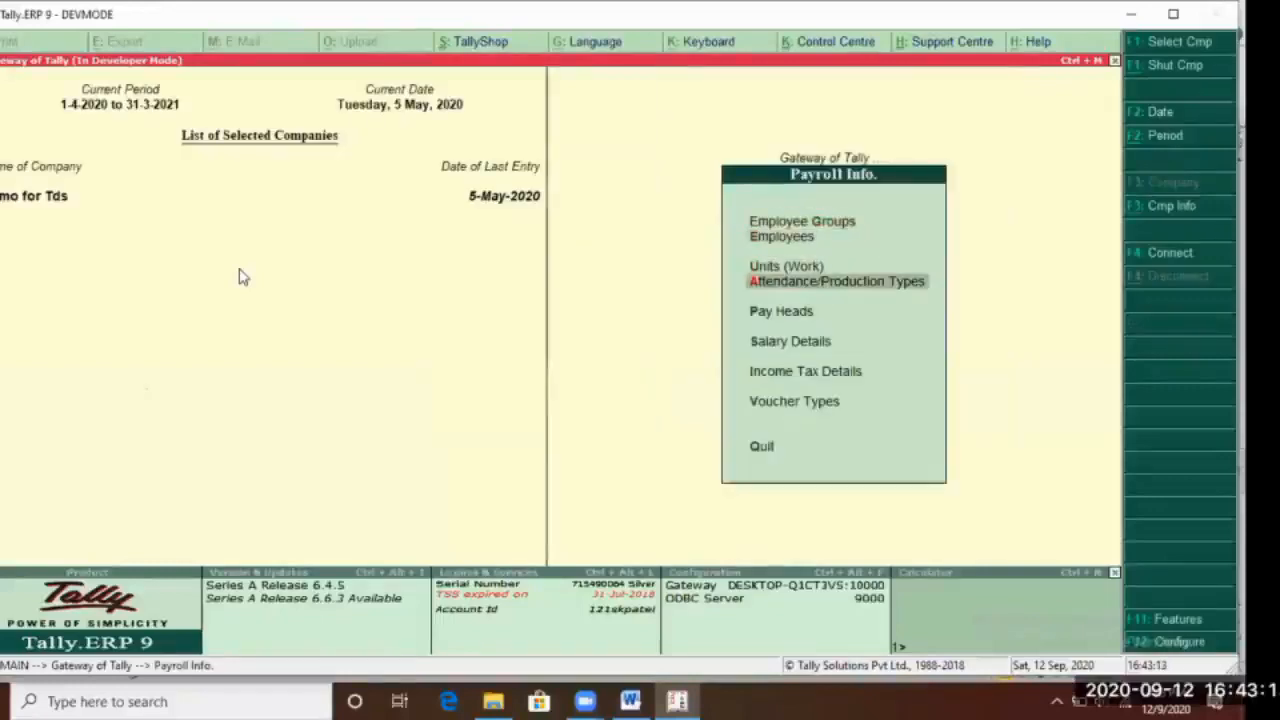
key("Down")
key("Return")
key("Down")
key("Down")
key("Return")
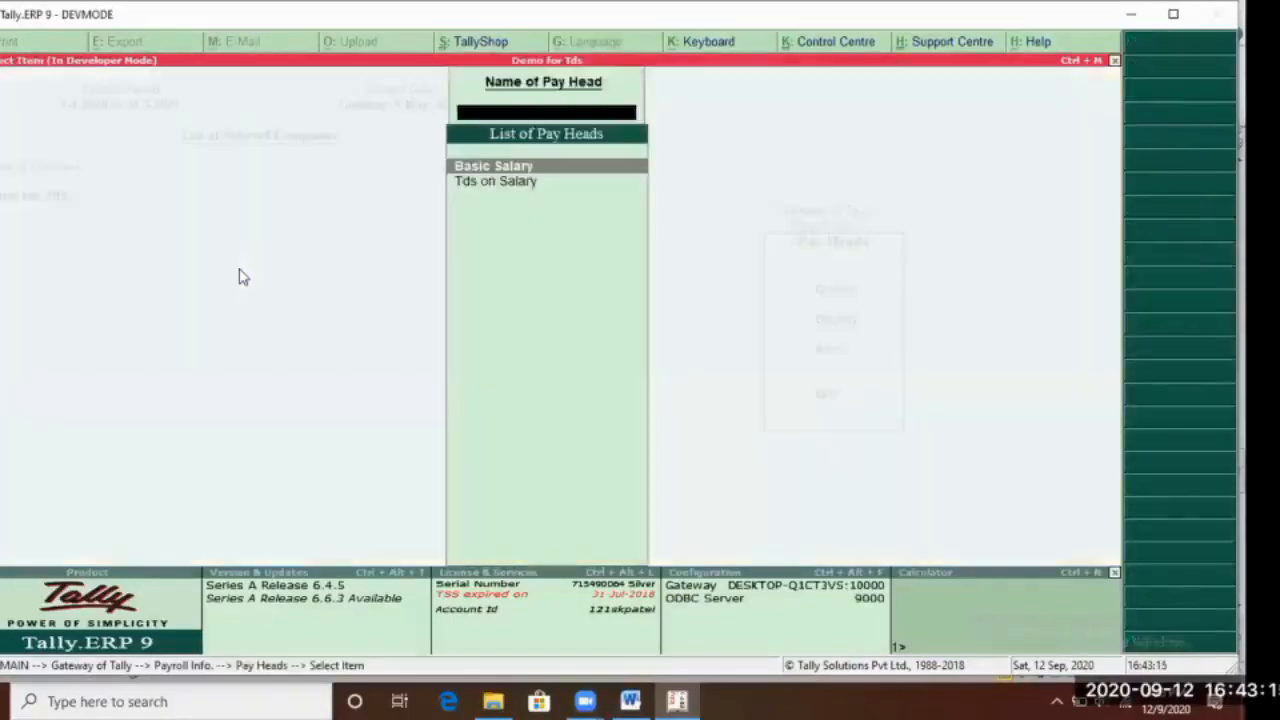
key("Return")
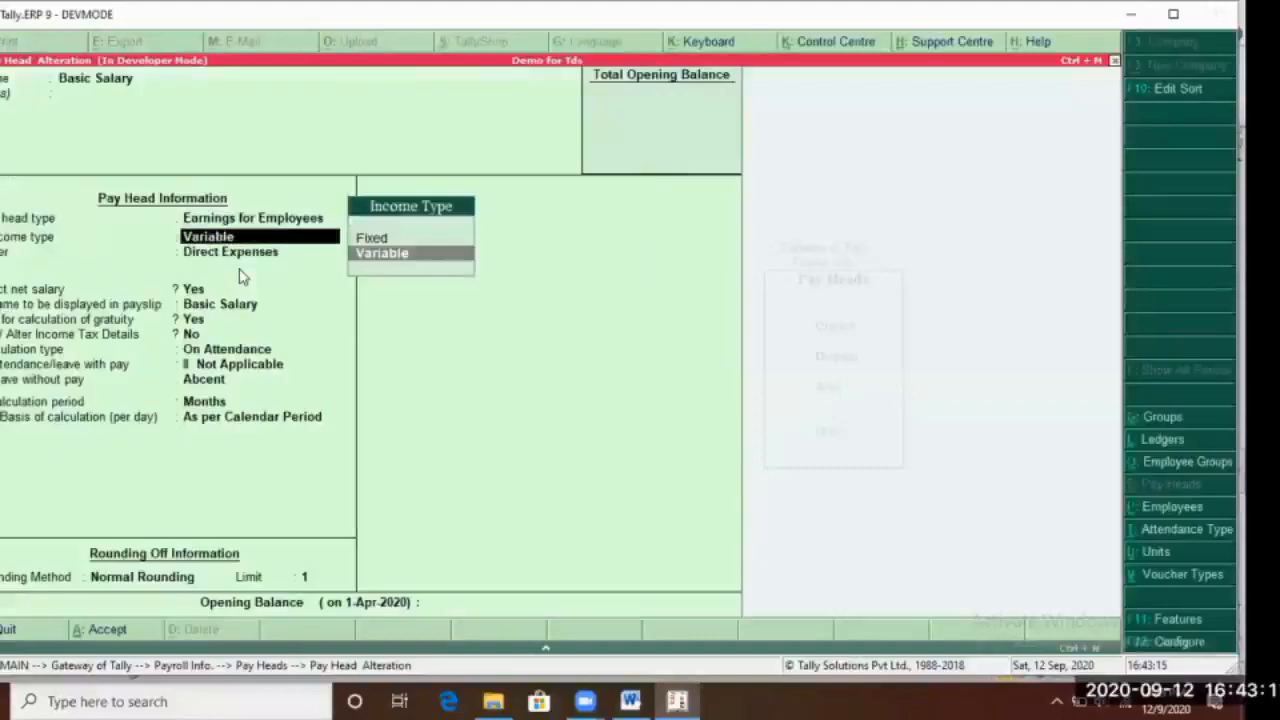
Enable income tax details for Basic Salary, with Basic Salary as the component and On Projected Value as the tax calculation basis
key("Return")
key("Return")
key("Return")
key("Return")
key("Return")
key("Return")
type("y")
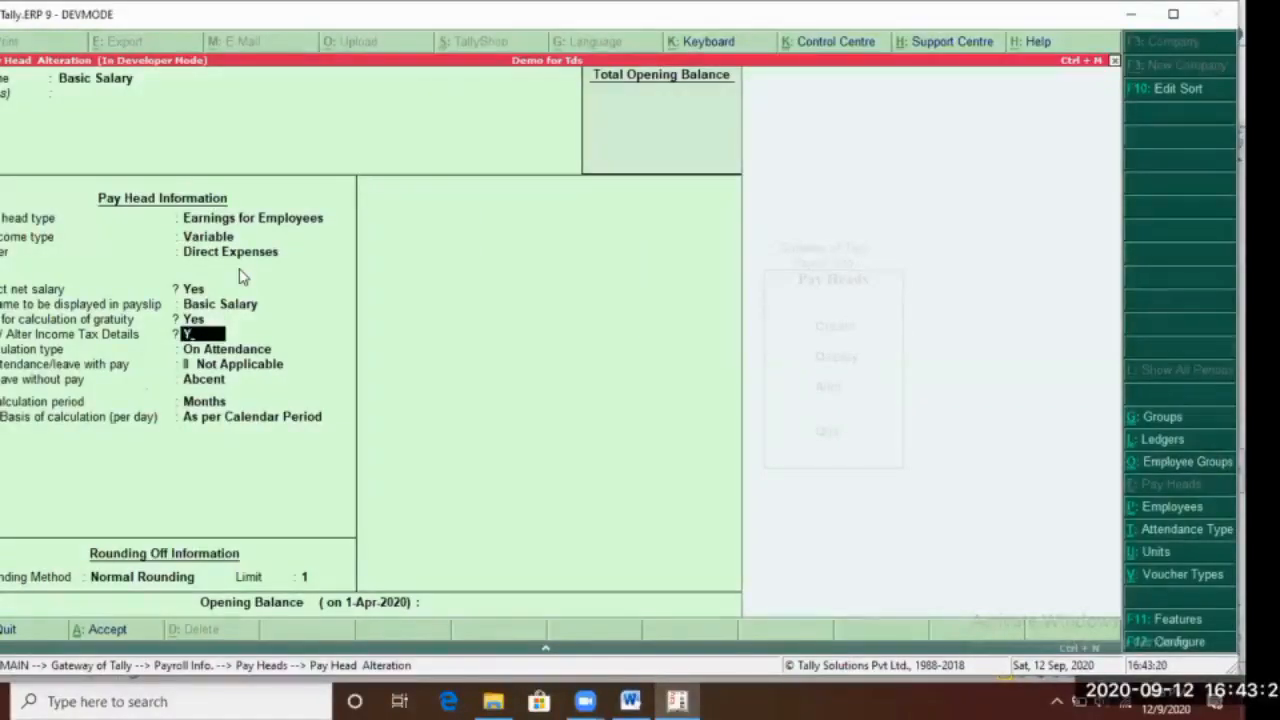
key("Return")
key("Return")
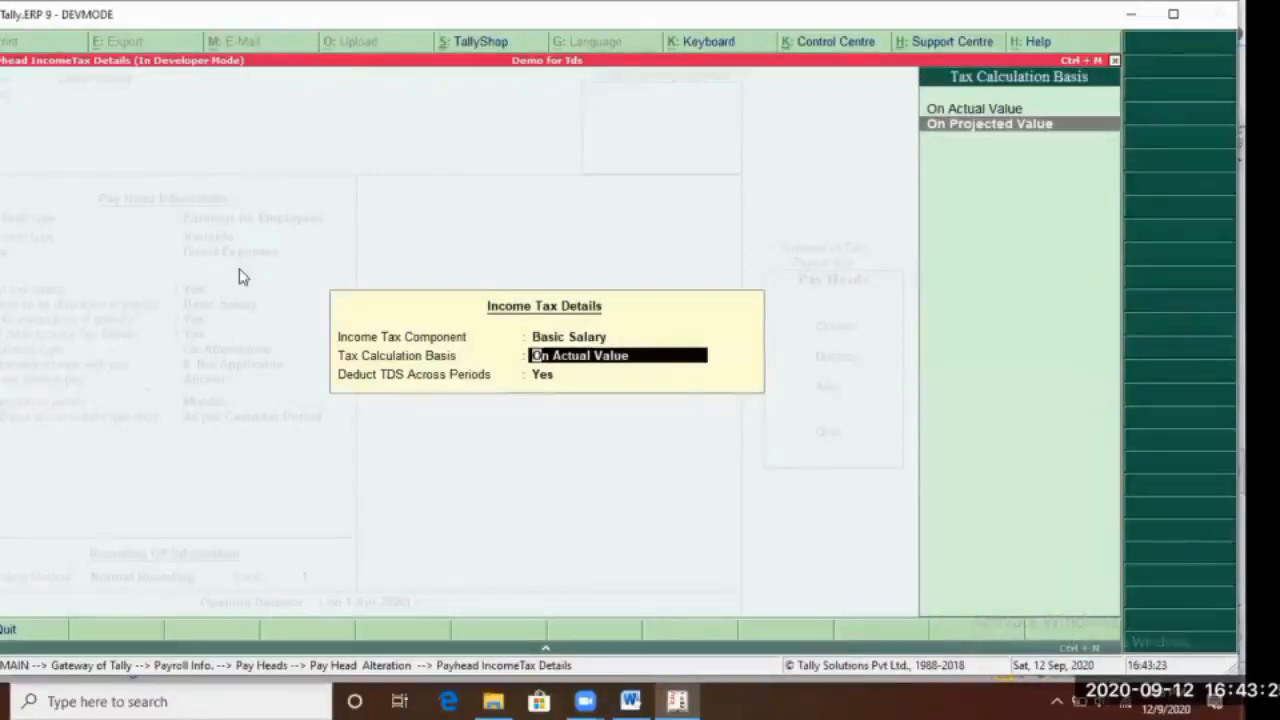
key("Return")
key("Return")
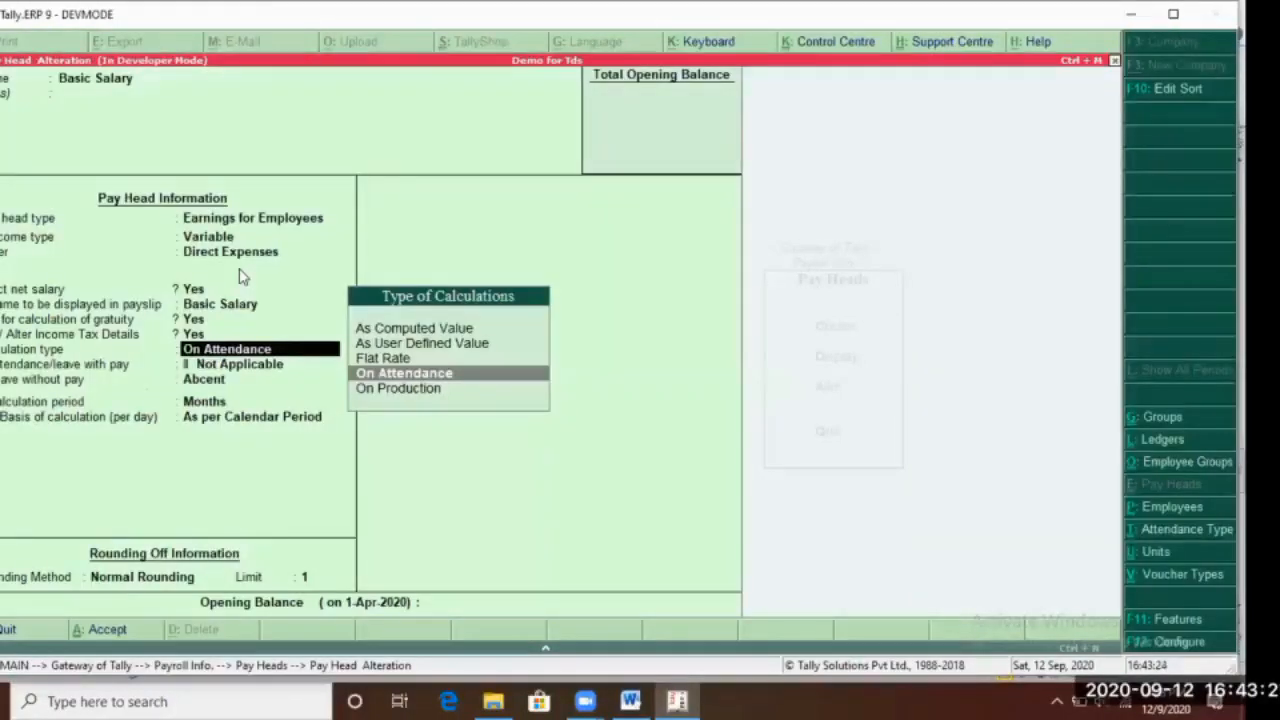
Keep the On Attendance calculation and Normal Rounding with limit 1, save the Basic Salary pay head and return to the Gateway of Tally
key("Return")
key("Return")
key("Return")
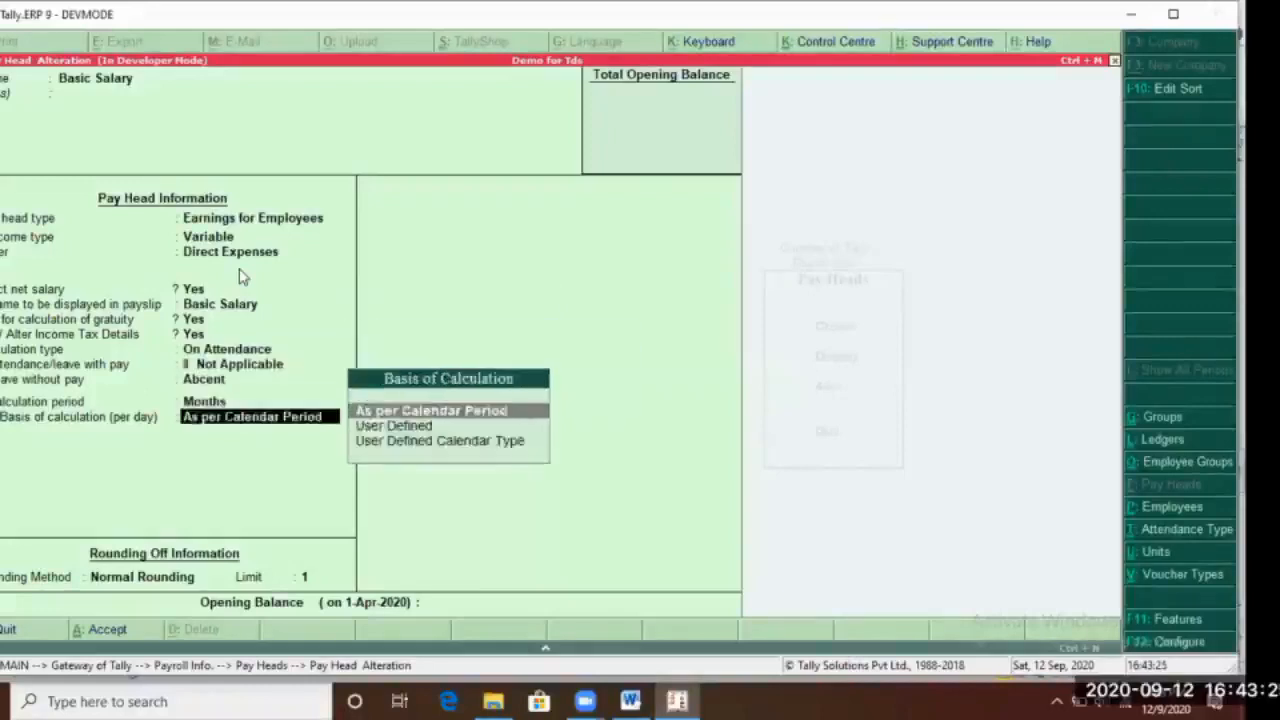
key("Return")
key("Return")
key("Return")
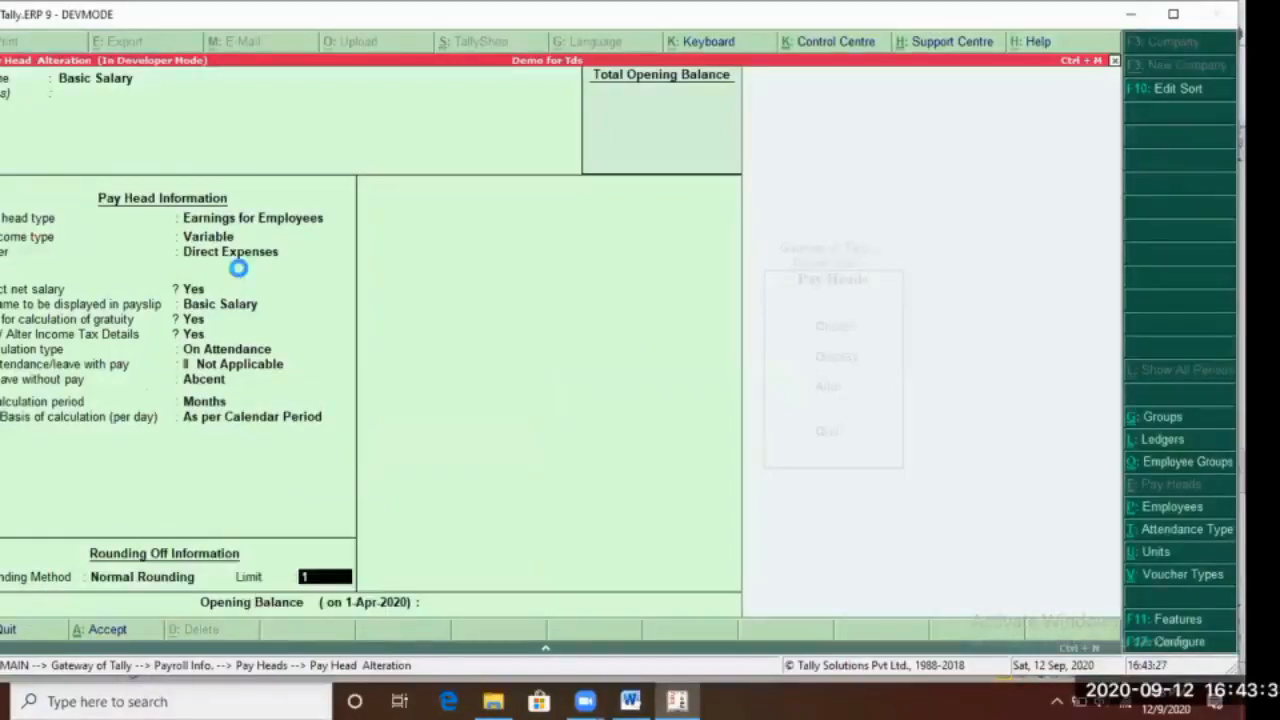
type("1")
key("Return")
key("Return")
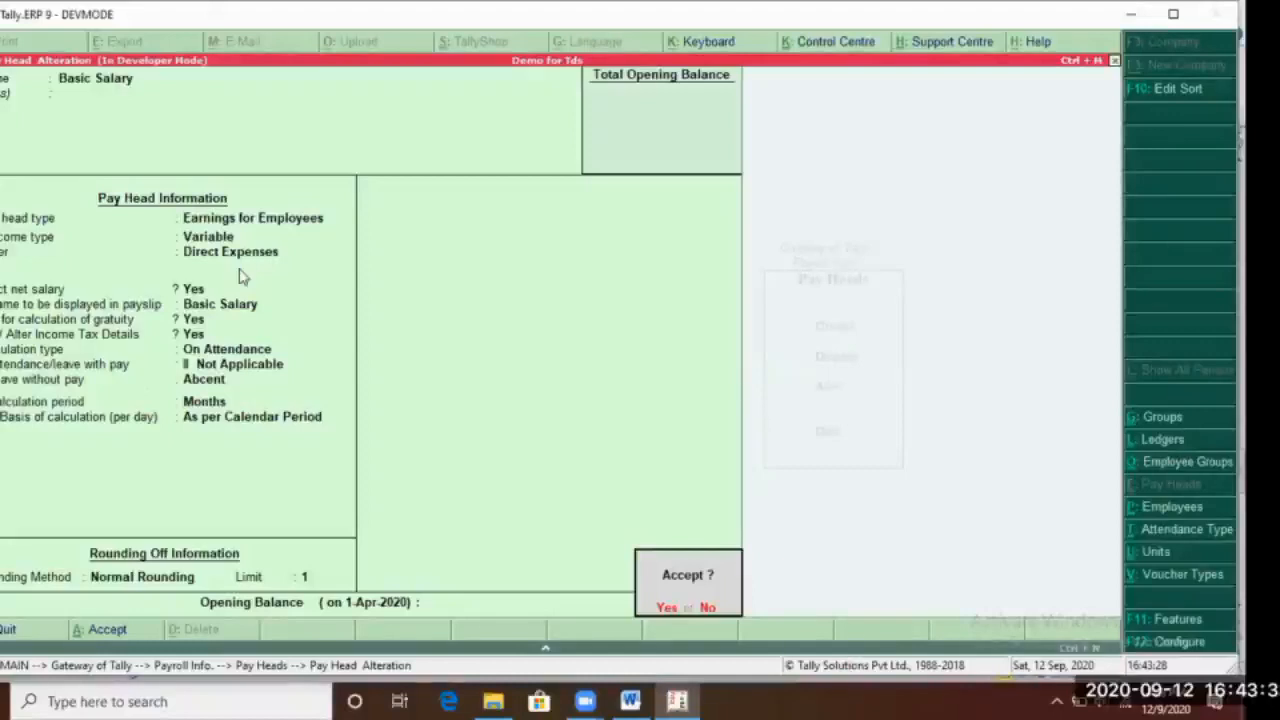
key("Return")
key("Escape")
key("Escape")
key("Escape")
key("Escape")
key("Escape")
Start Payroll Autofill in a new payroll voucher for Salary, based on Declared Value, for 1-4-2020 to 30-4-2020
key("y")
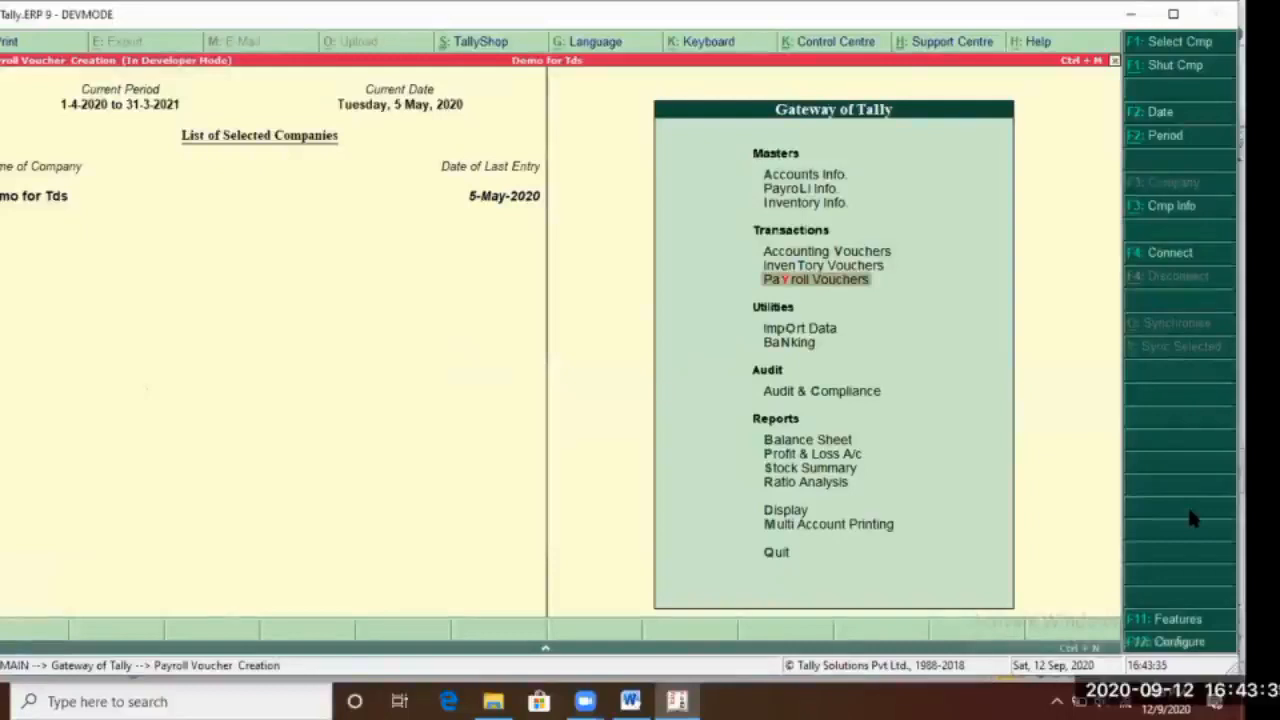
key("ctrl+f")
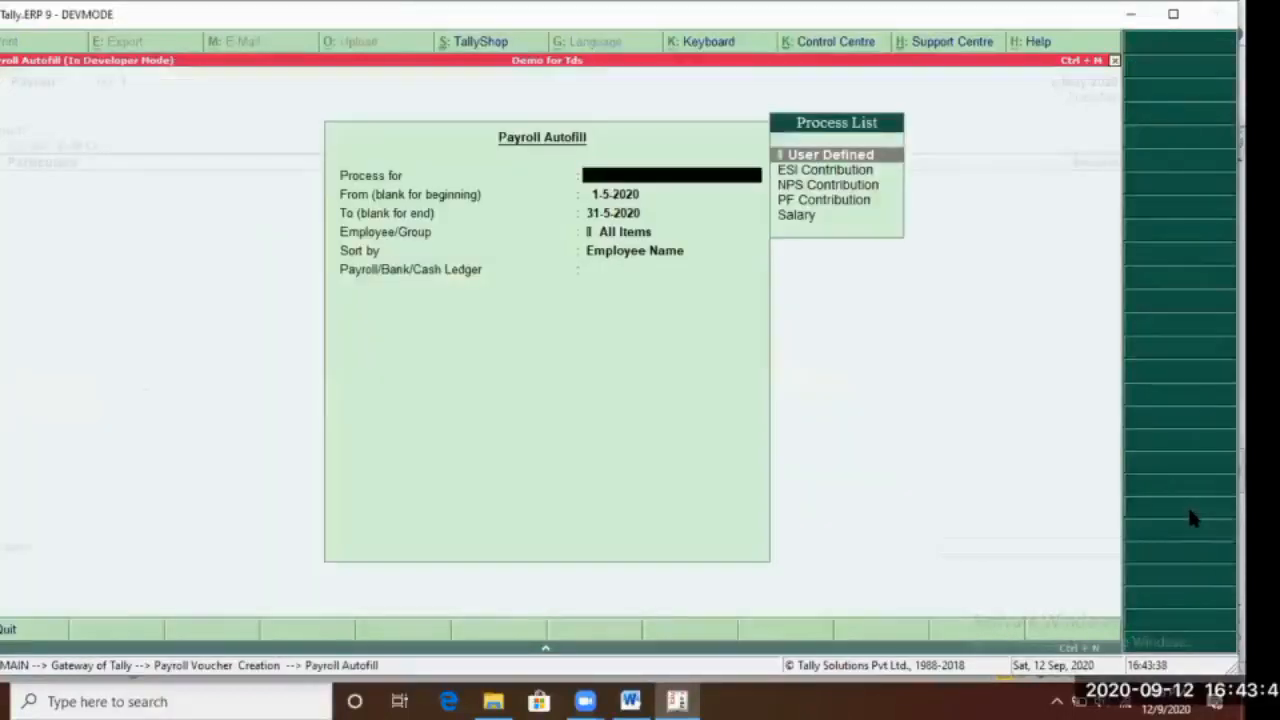
type("s")
key("Return")
key("Return")
type("1-4")
key("Return")
type("30-4")
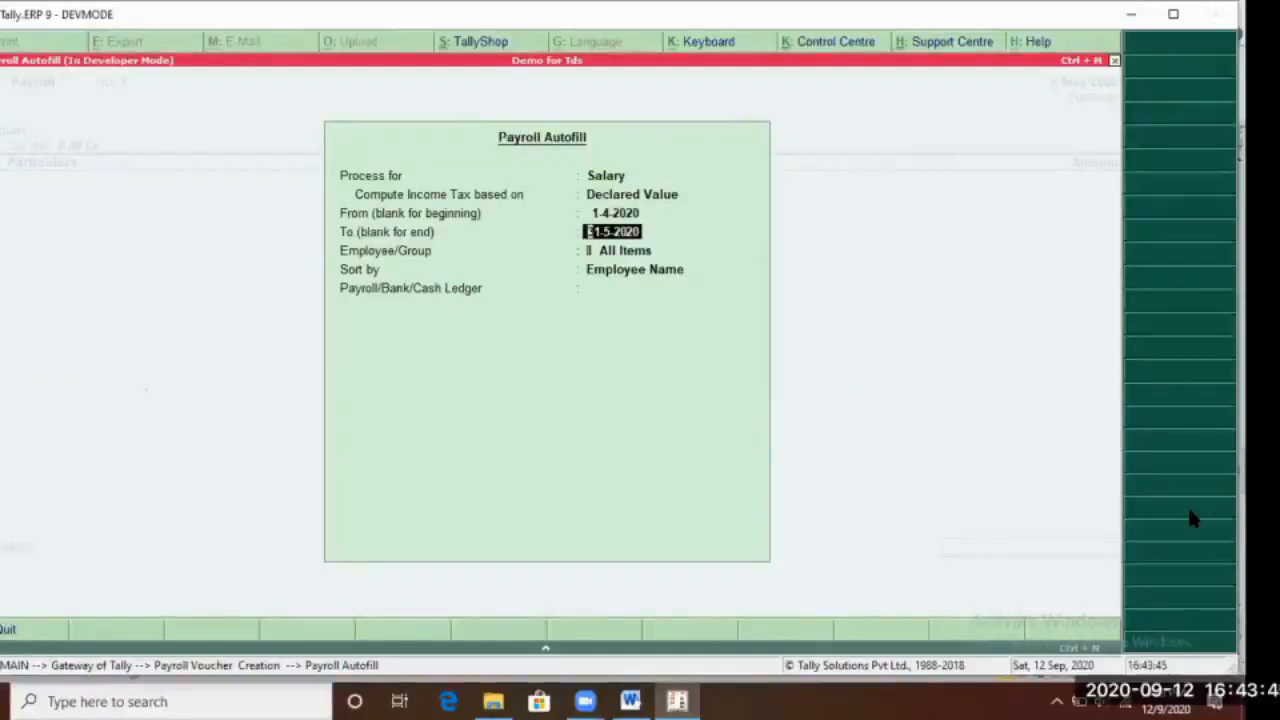
Fill the payroll voucher for Employee1, sorted by Employee Name, with Hdfc Bank as the payroll ledger
key("Return")
key("Down")
key("Return")
key("Return")
key("Down")
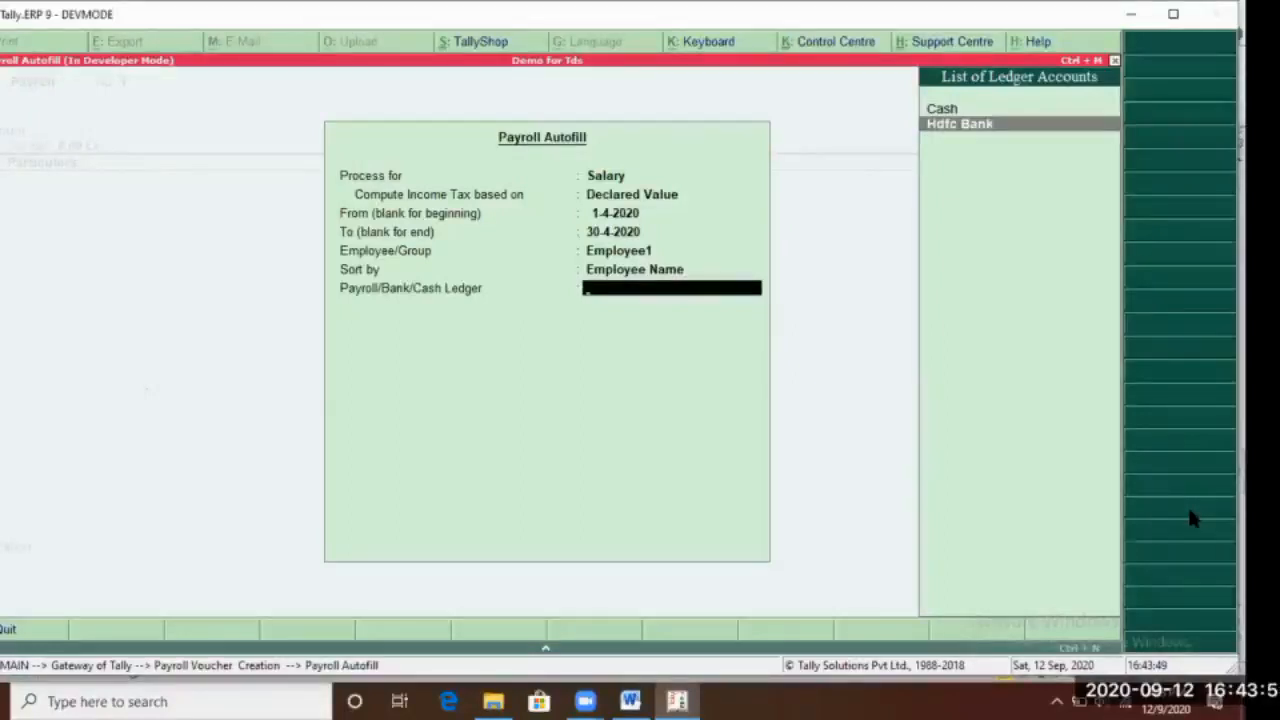
key("Return")
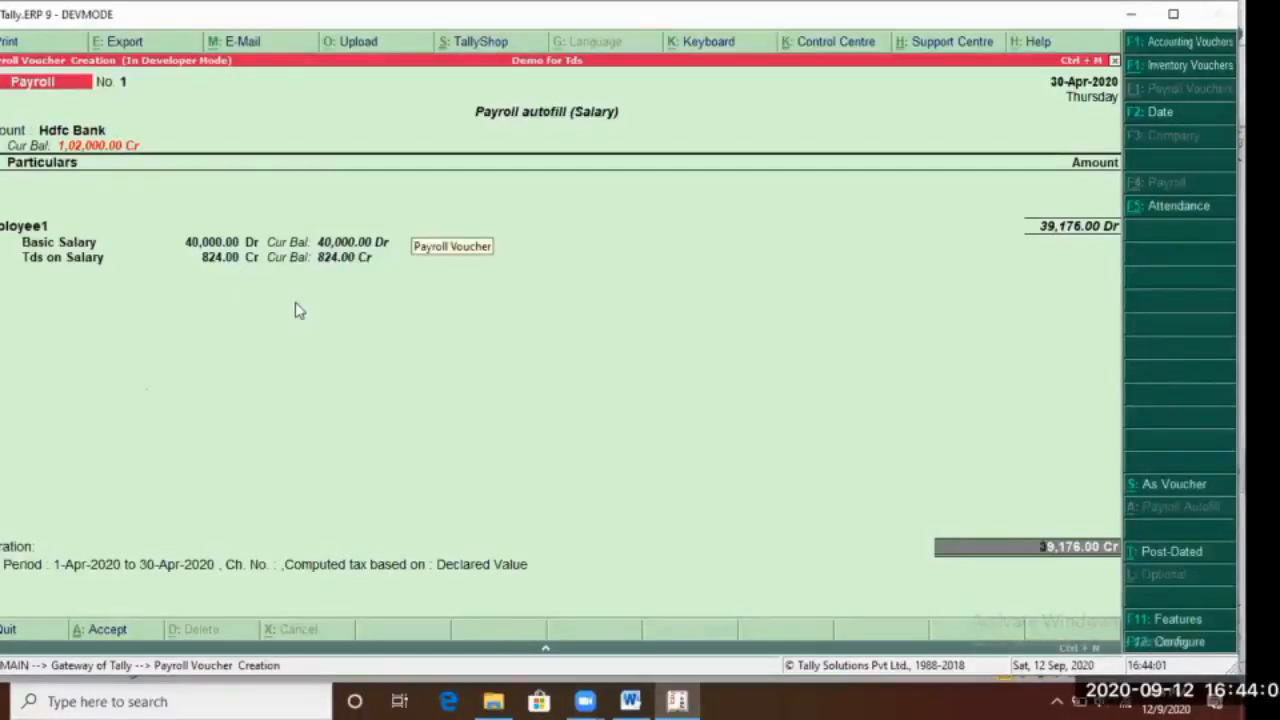
Confirm the autofilled salary and TDS lines with the narration and accept the April payroll voucher
key("Return")
key("Return")
key("Return")
key("Return")
key("Return")
key("Return")
key("Return")
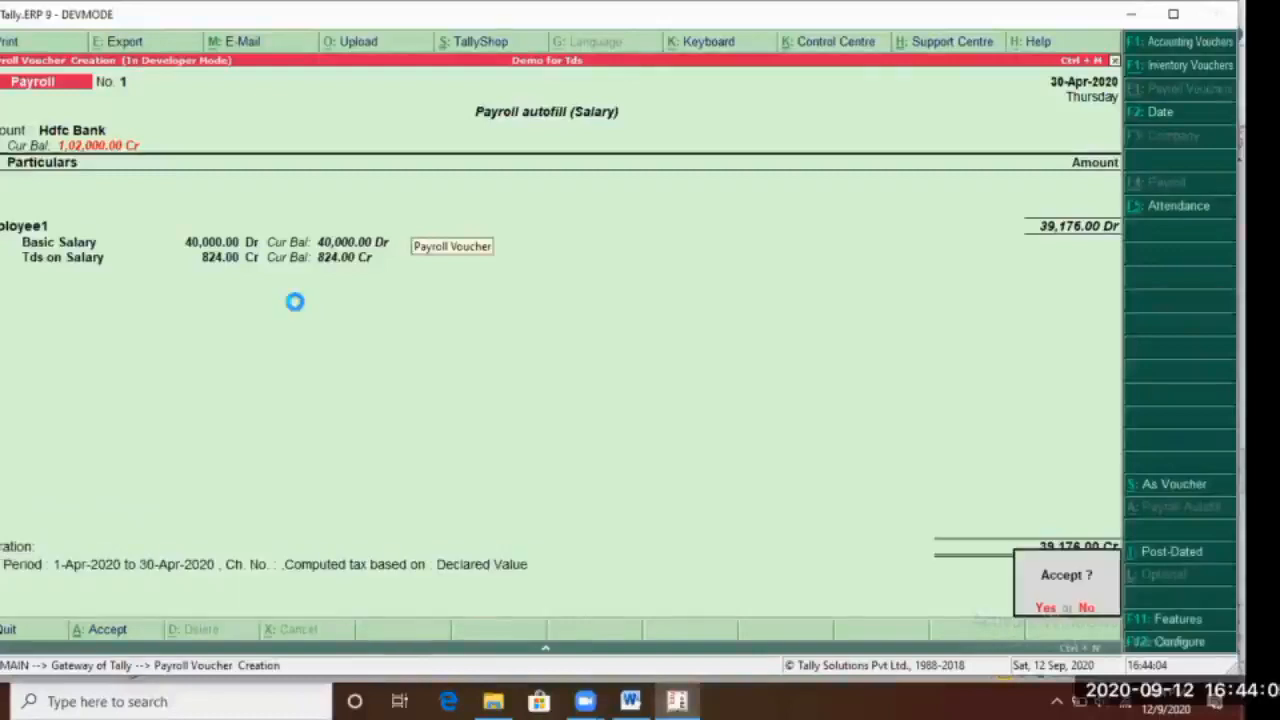
Save the April payroll voucher for Employee1 and leave payroll voucher entry for the Gateway of Tally
key("Return")
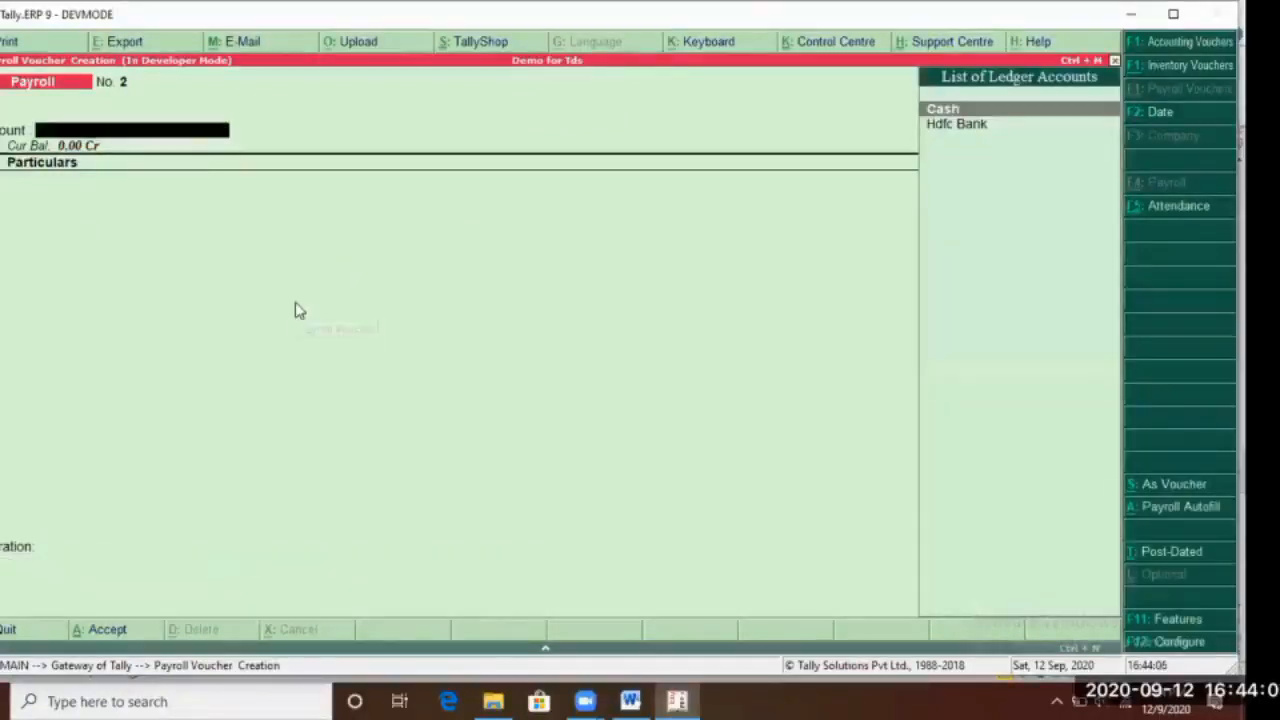
key("Escape")
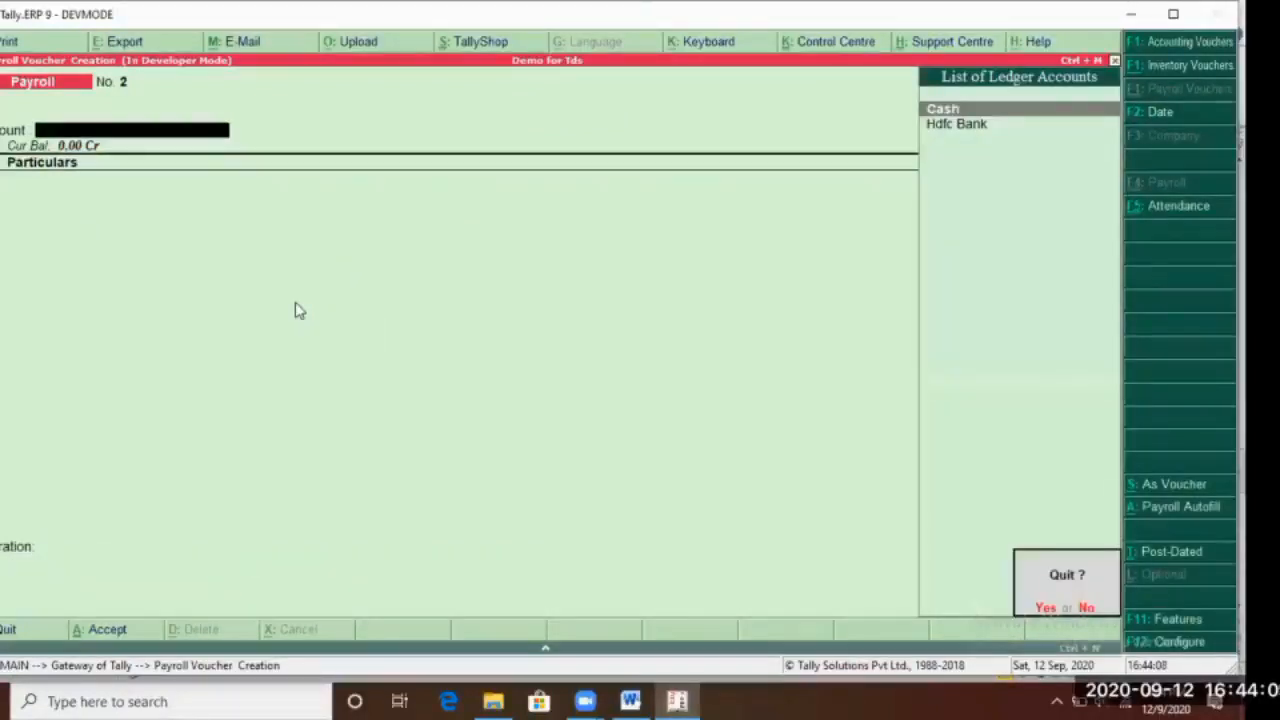
key("Return")
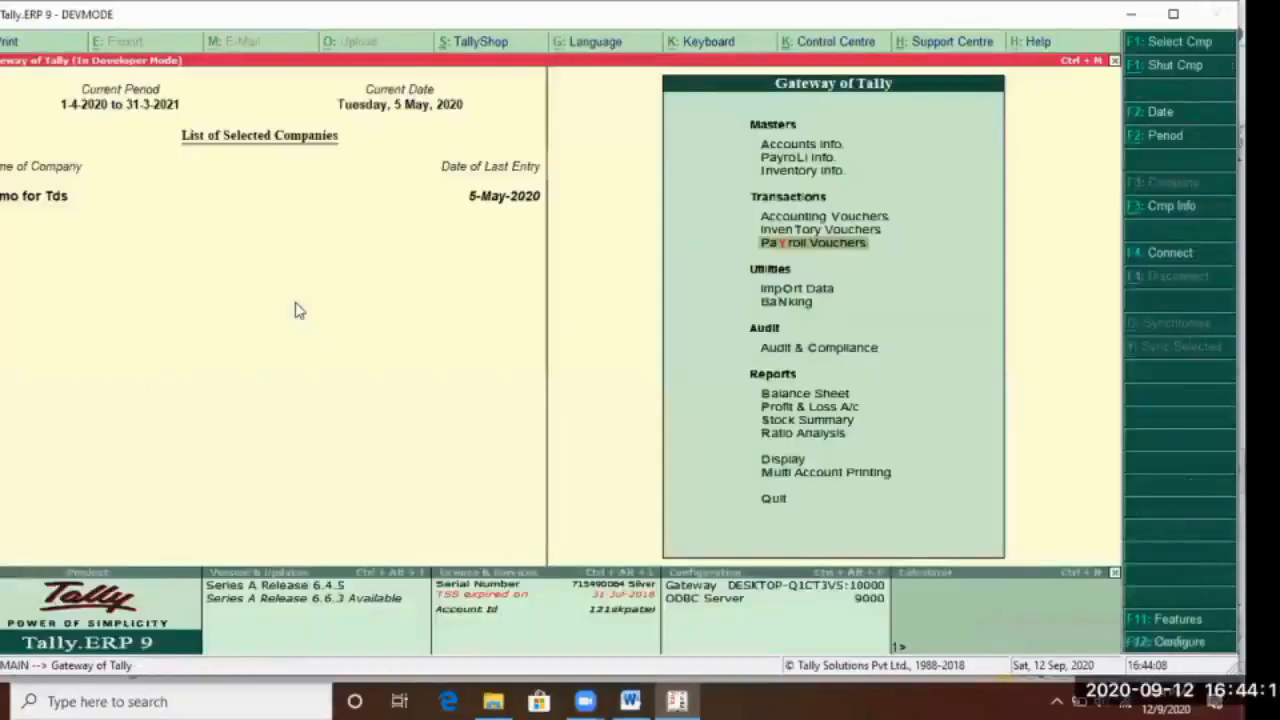
key("a")
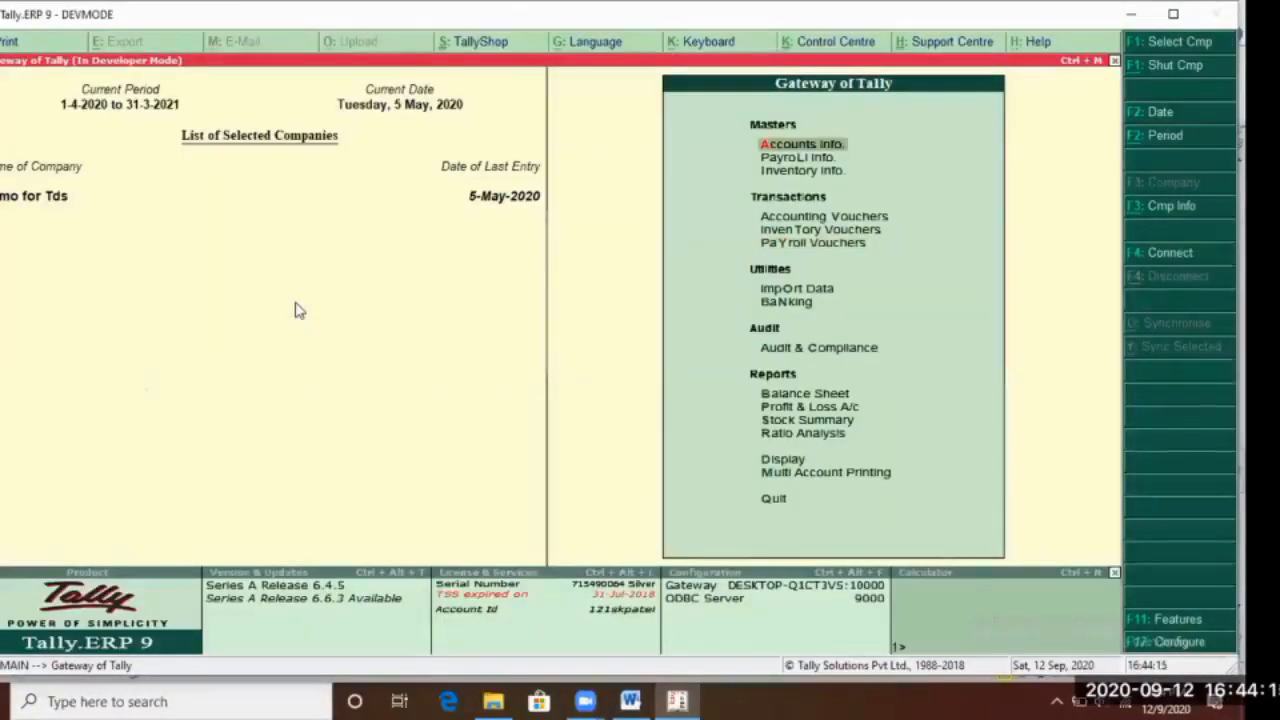
key("Down")
key("Down")
key("Down")
key("Down")
key("Down")
key("Down")
key("Down")
key("Down")
key("Down")
key("Down")
key("Down")
key("Down")
key("Down")
key("Down")
key("Up")
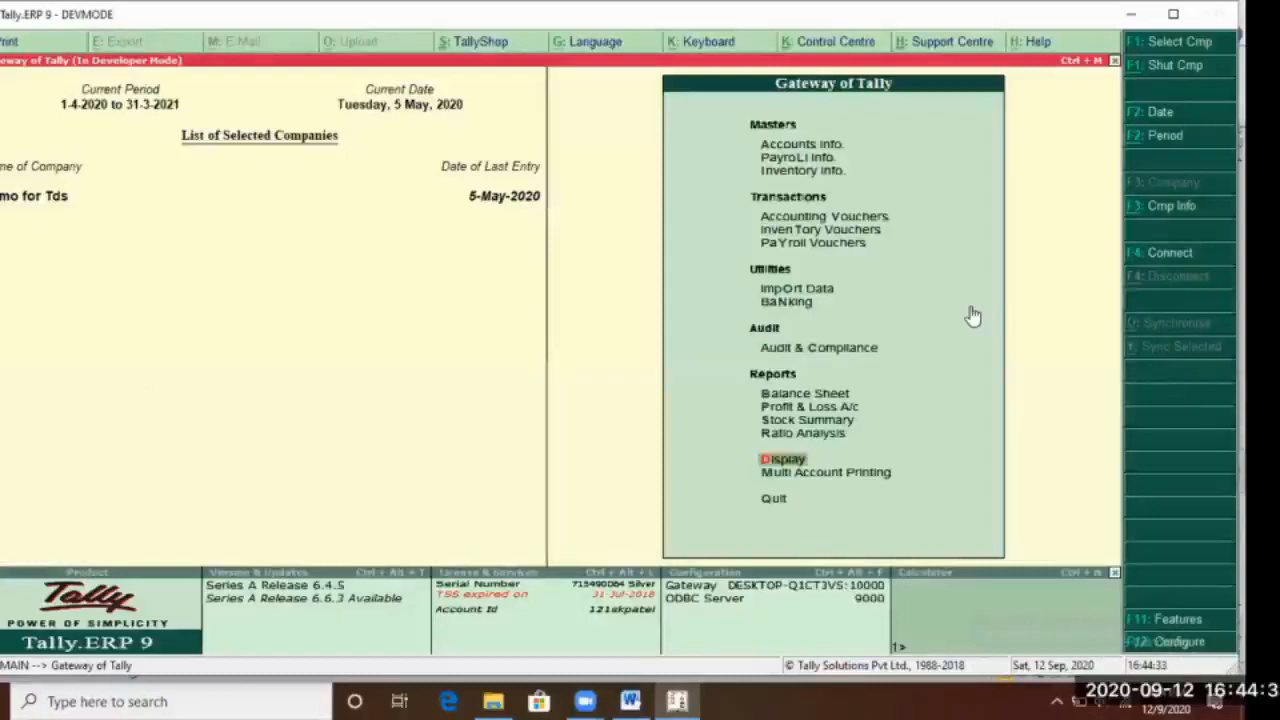
key("Up")
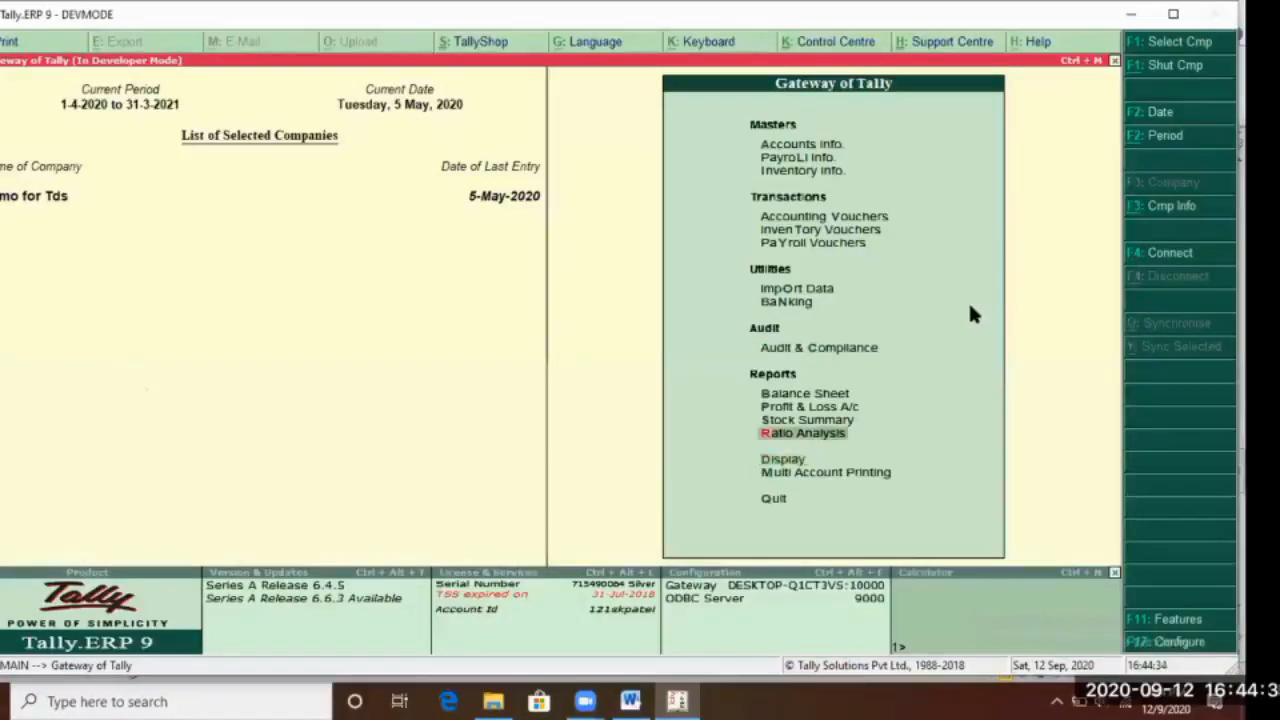
key("t")
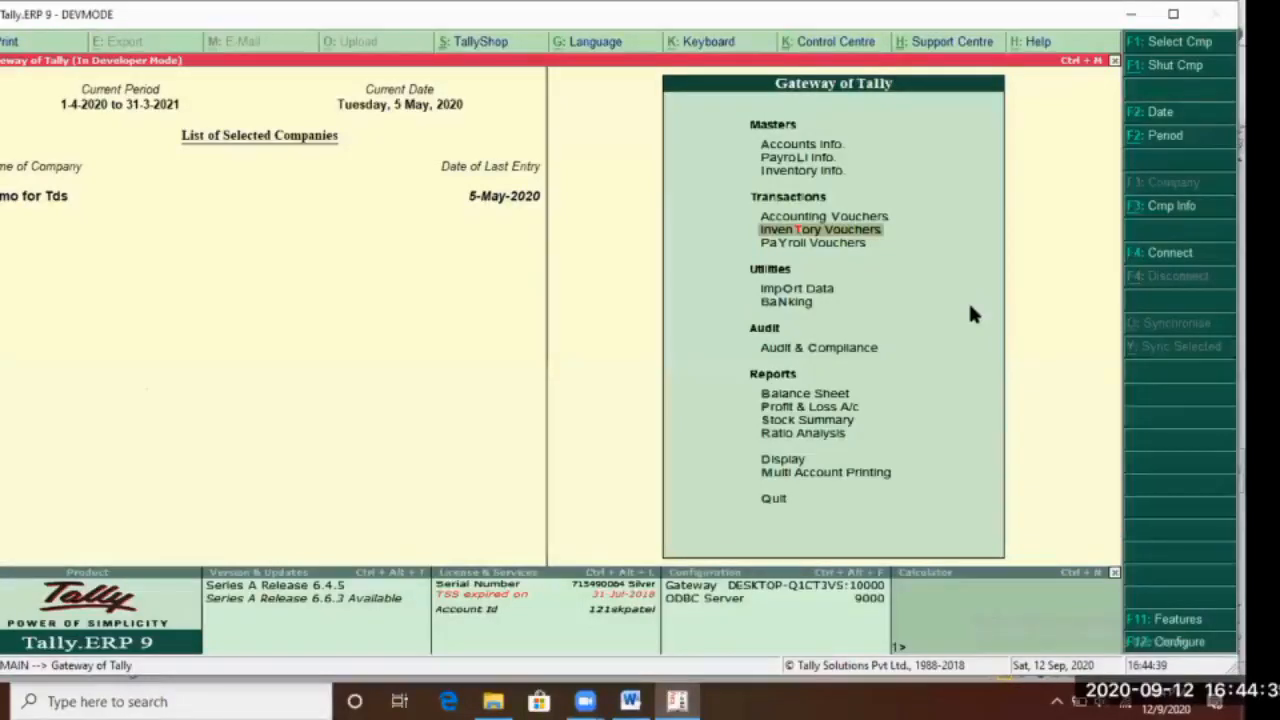
key("Up")
key("Up")
key("Up")
key("Up")
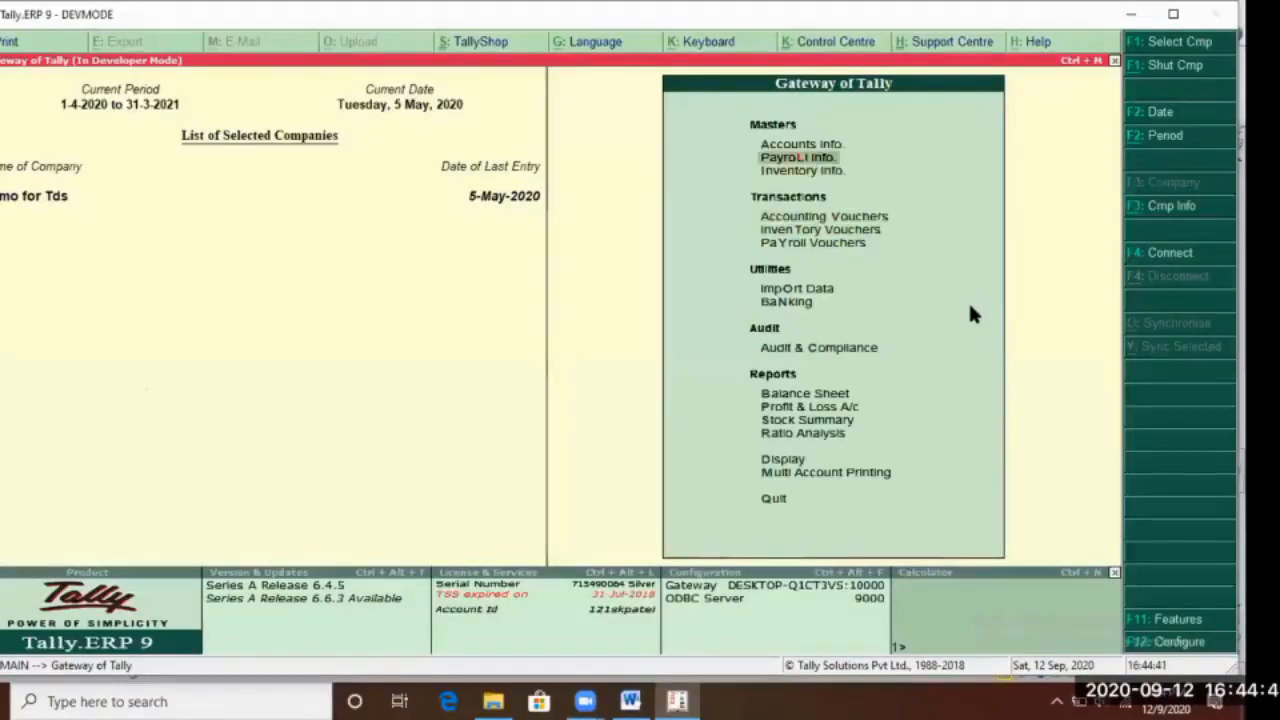
key("Down")
key("Down")
key("Down")
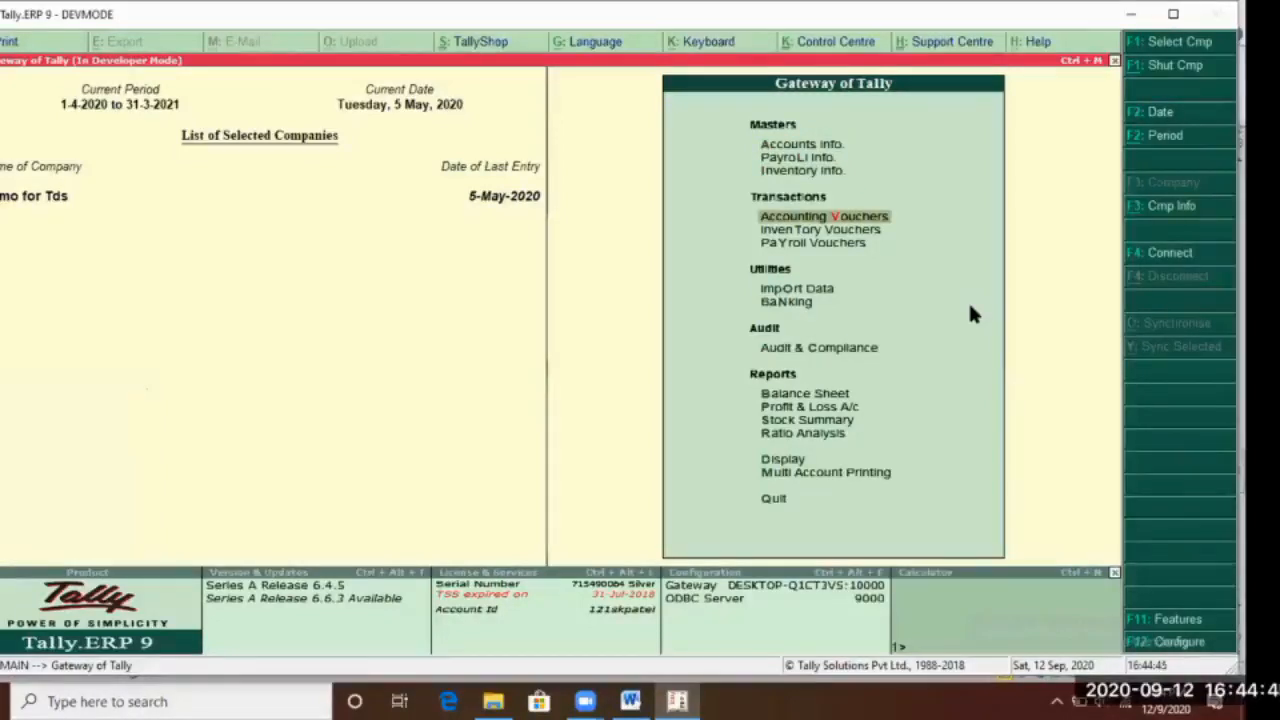
Start a new accounting payment voucher with Hdfc Bank as the account and move on to its particulars
key("Down")
key("Up")
key("Return")
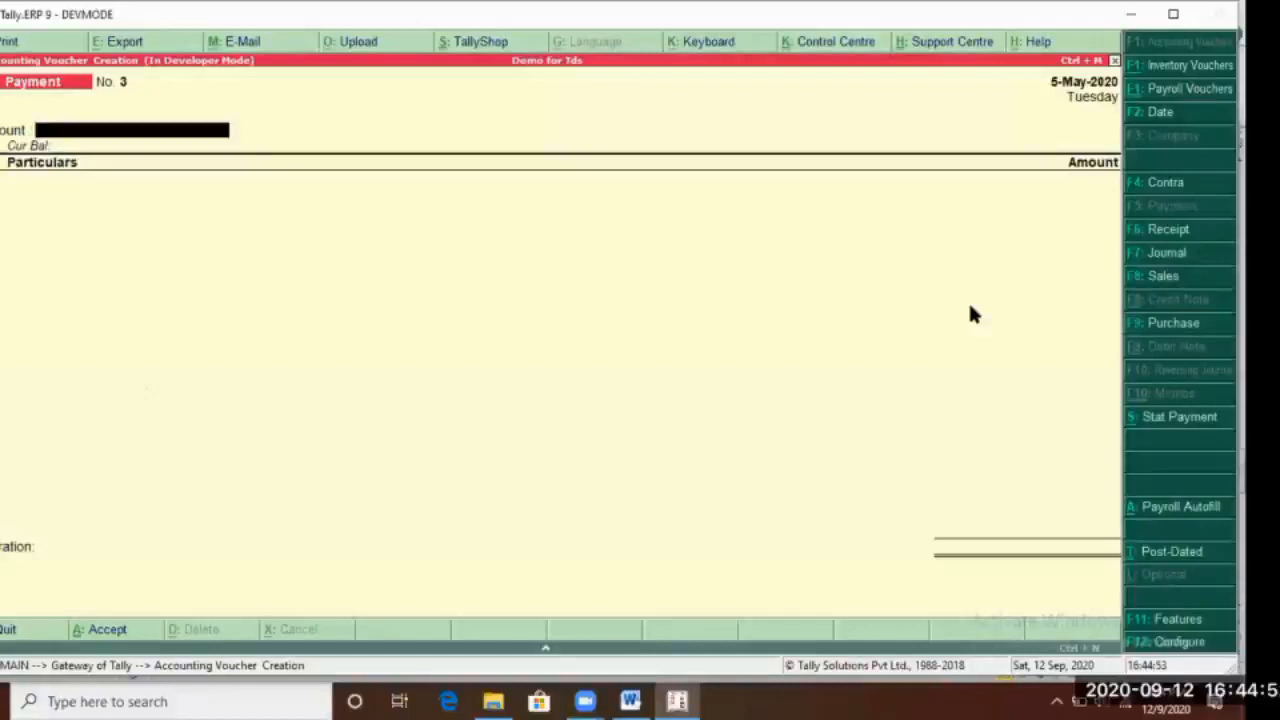
key("Down")
key("Return")
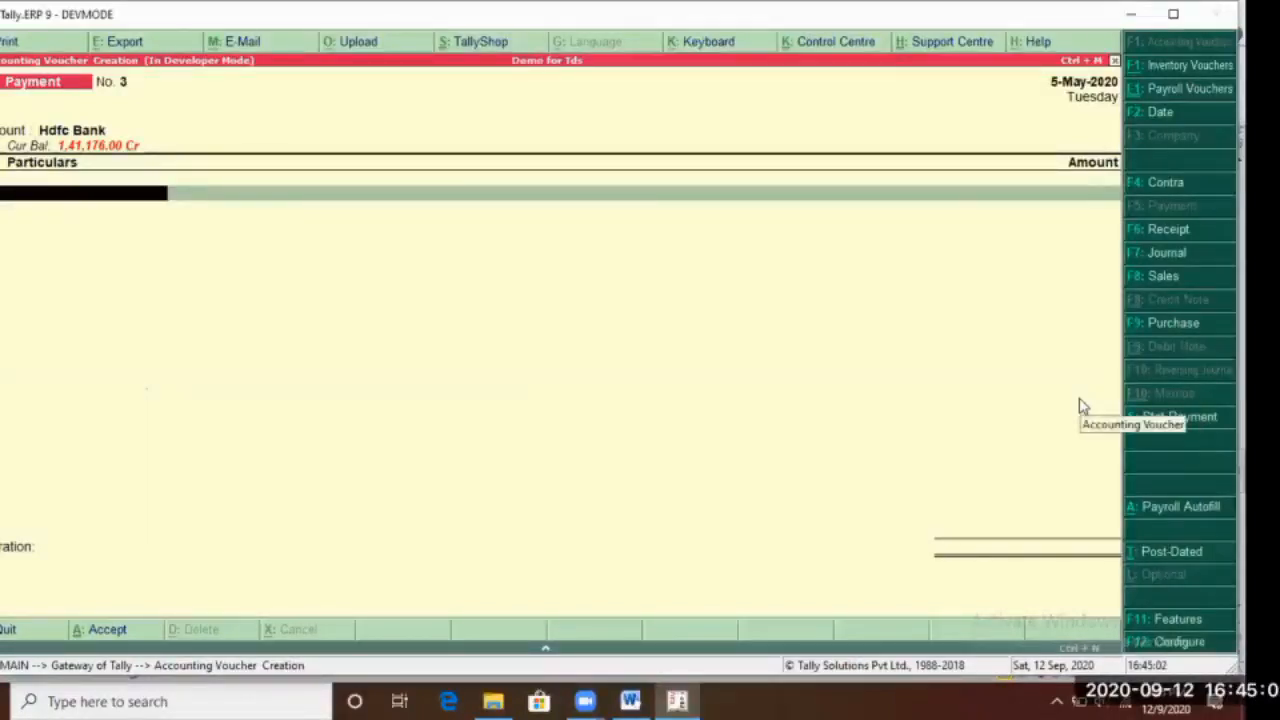
key("Down")
key("Down")
key("Down")
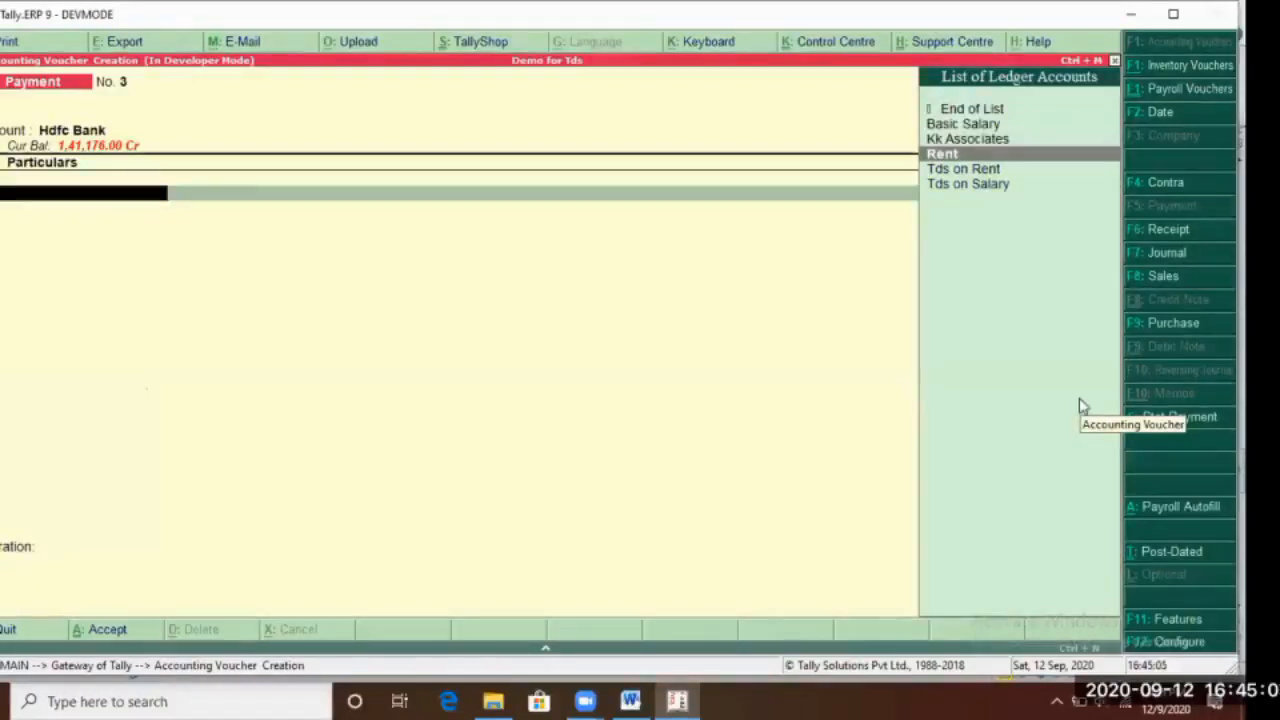
Create an INTEREST/PENALTY ledger under Indirect Expenses, with ledger type Not Applicable and payroll use left at No
key("alt+c")
type("INTEREST")
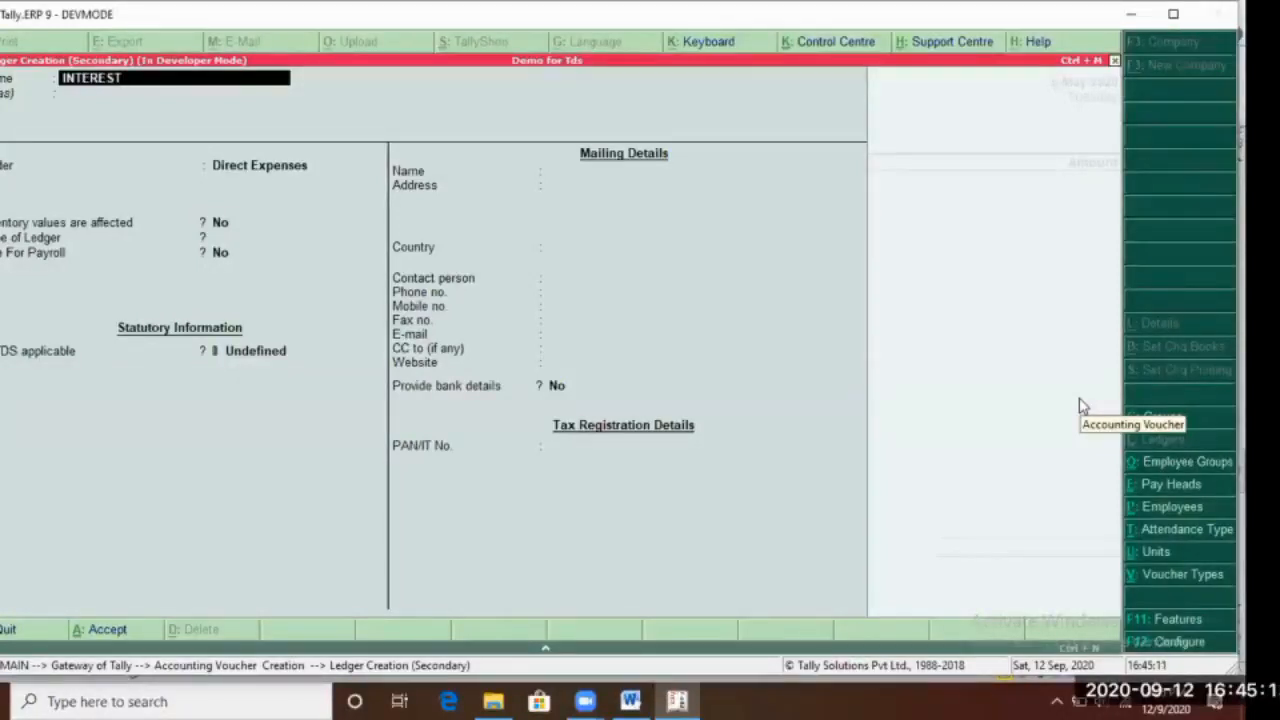
type("/PENALTY")
key("Return")
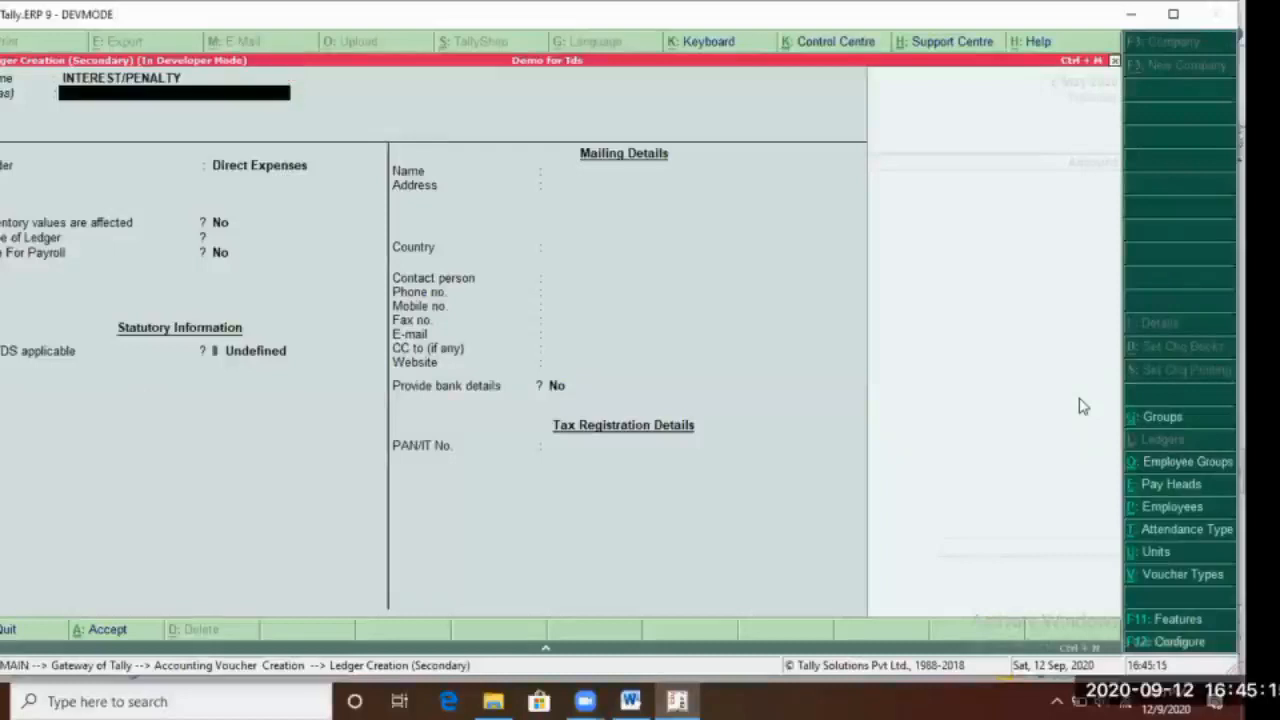
key("Return")
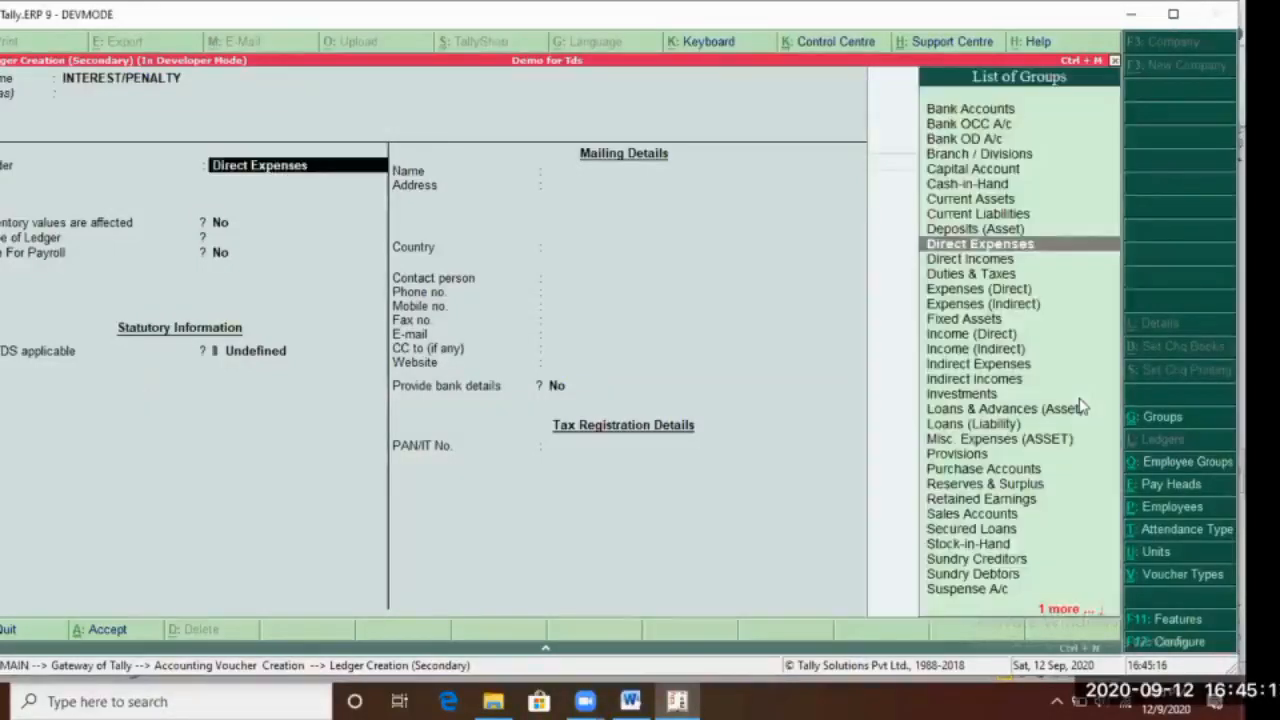
type("in")
key("Down")
key("Down")
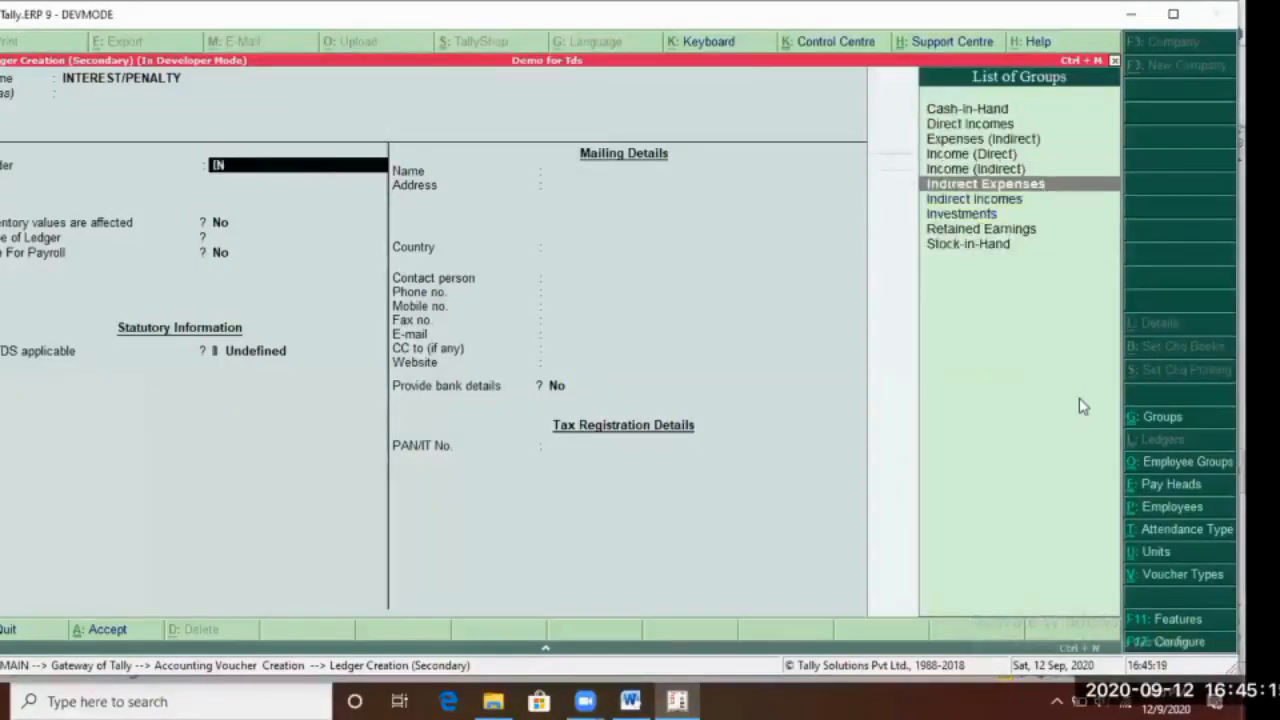
key("Return")
key("Return")
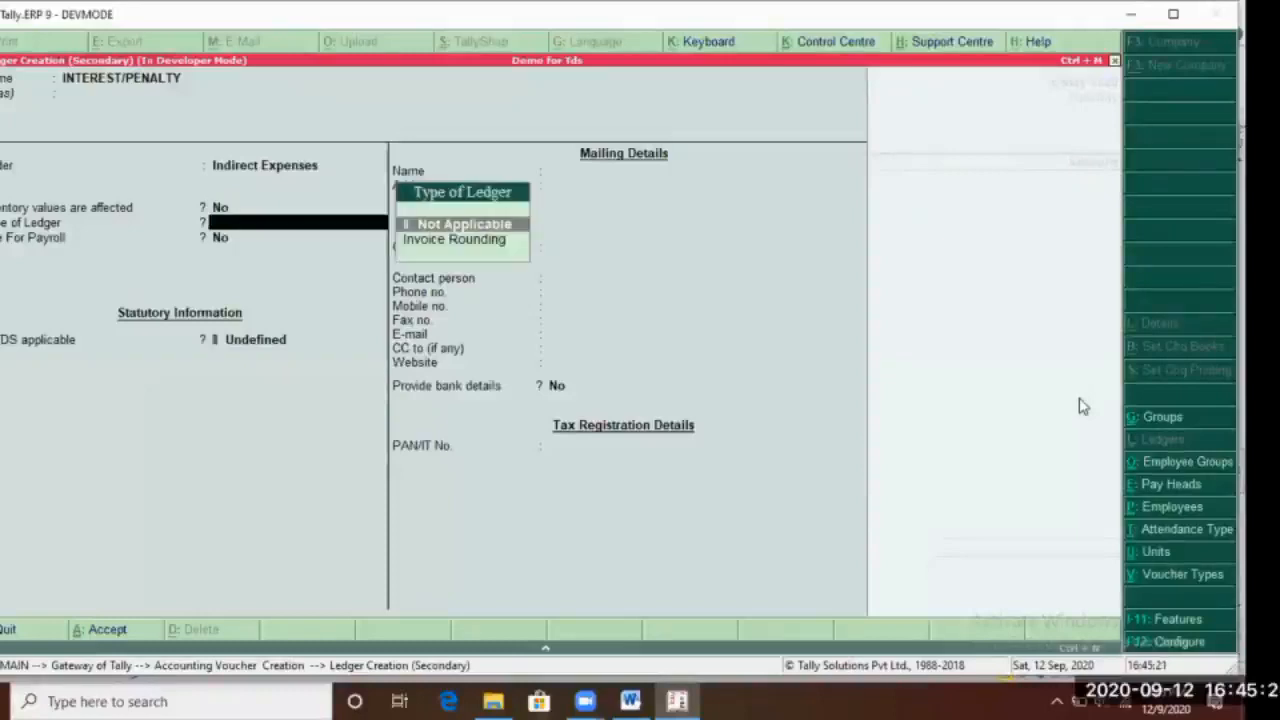
key("Return")
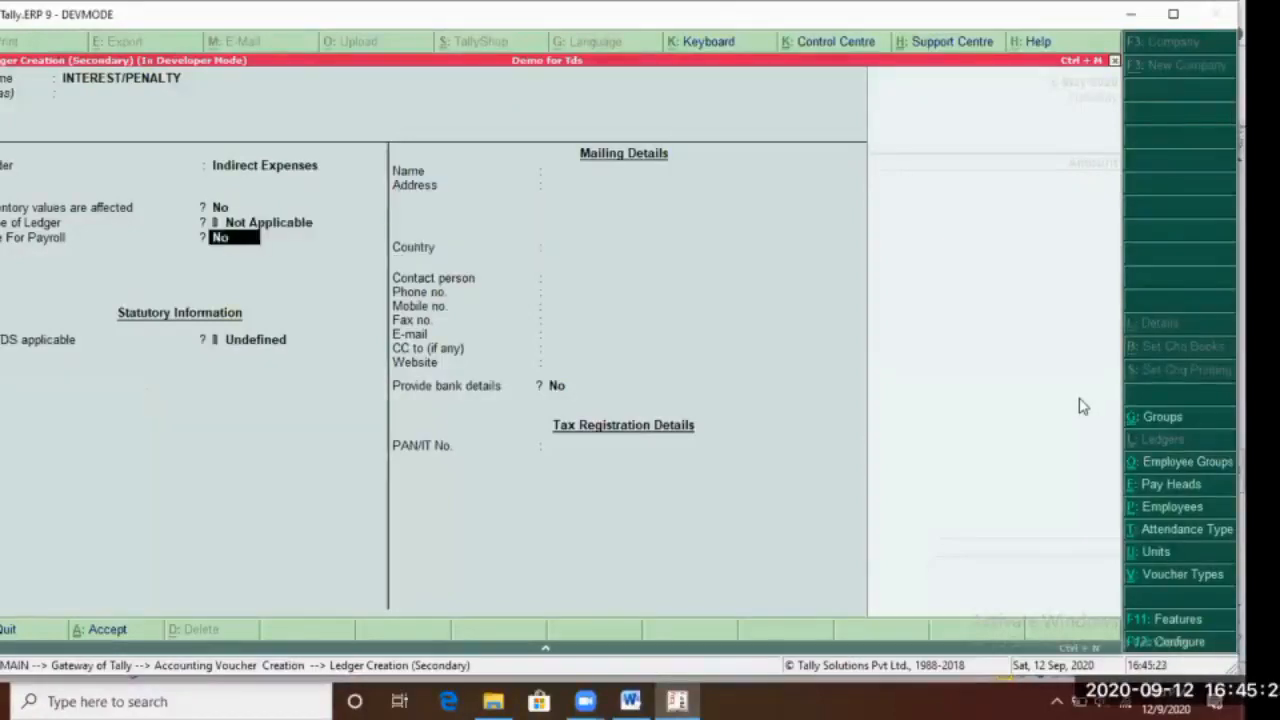
key("Return")
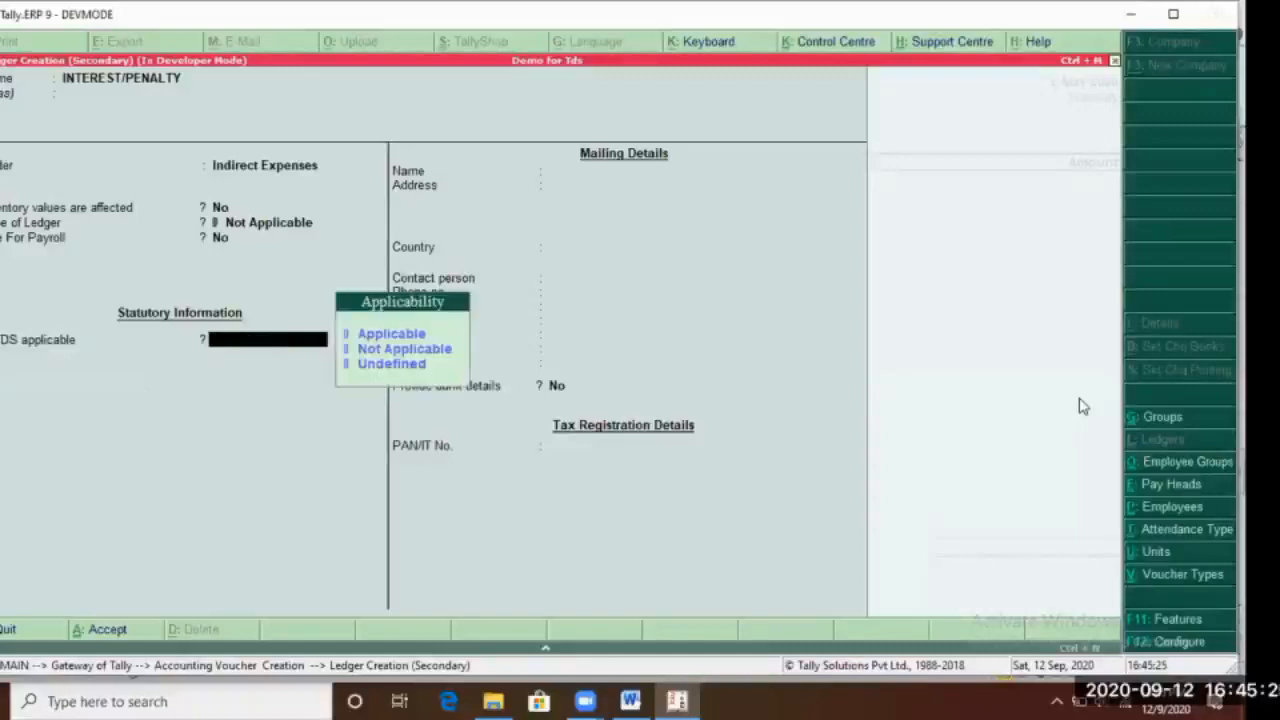
Make TDS applicable to the INTEREST/PENALTY ledger with nature of payment Any, and save the ledger
key("Up")
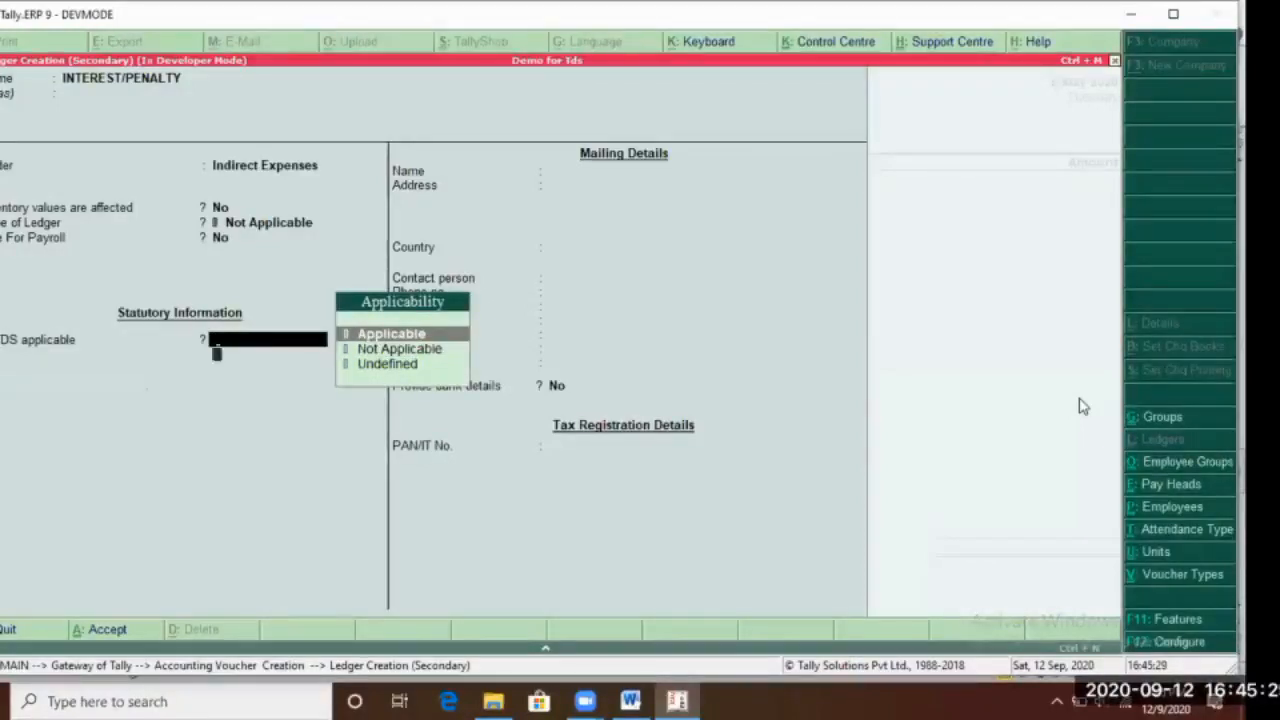
key("Return")
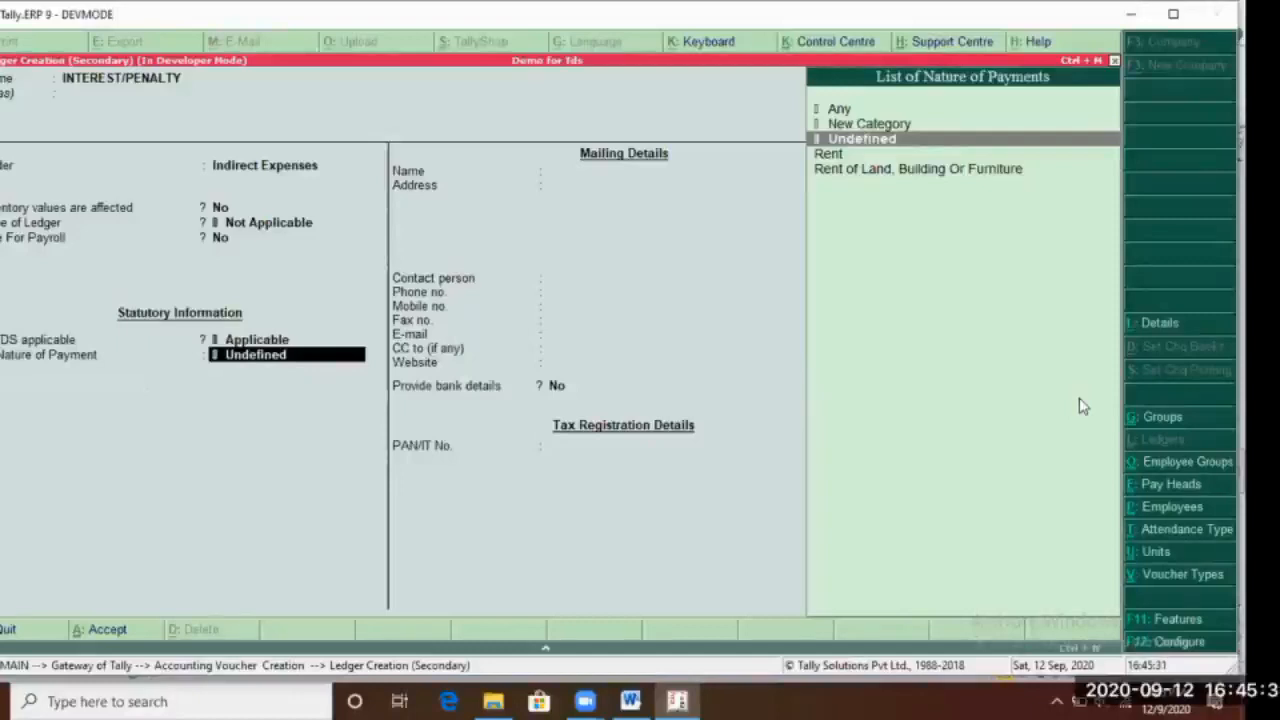
key("Up")
key("Up")
key("Up")
key("Up")
key("Up")
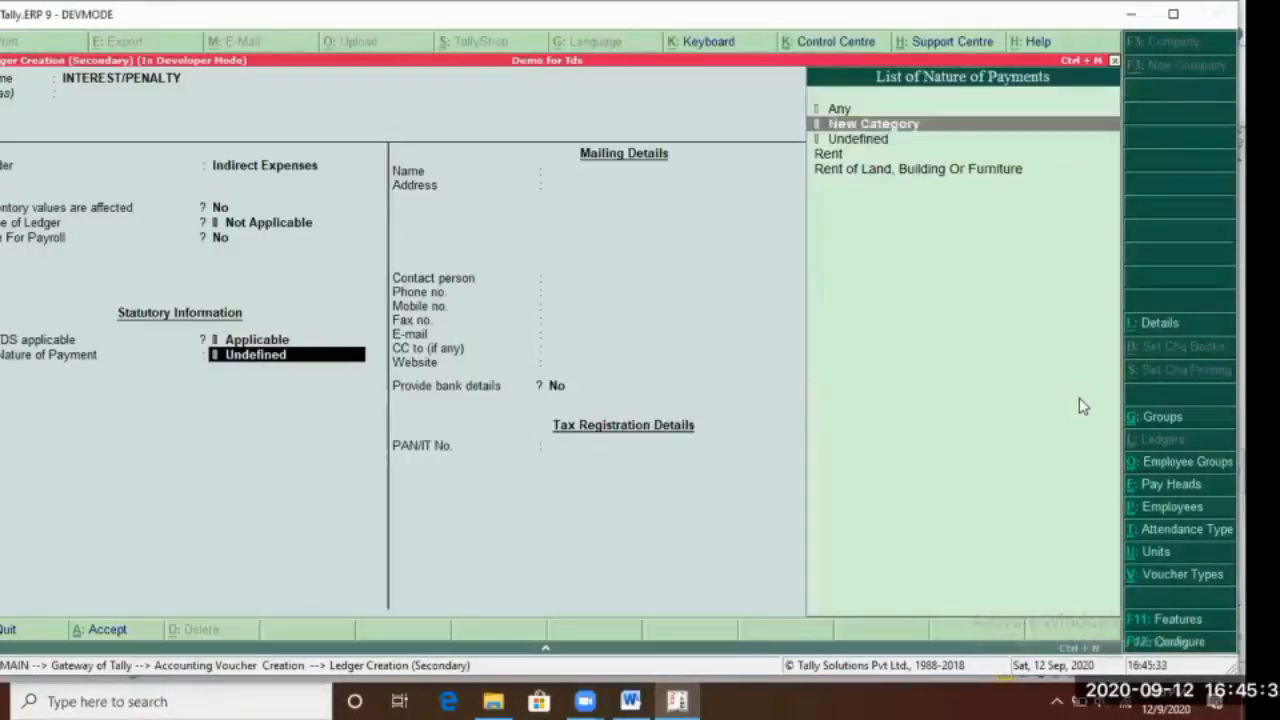
key("Return")
key("Return")
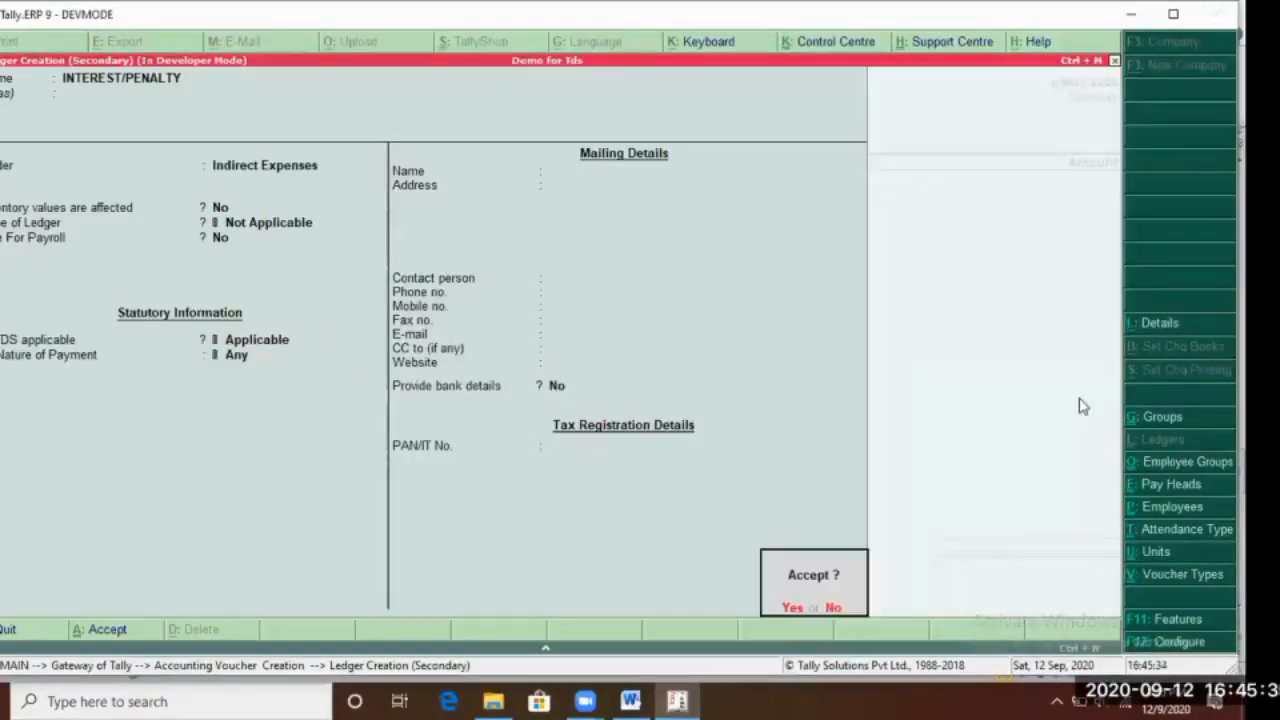
key("Return")
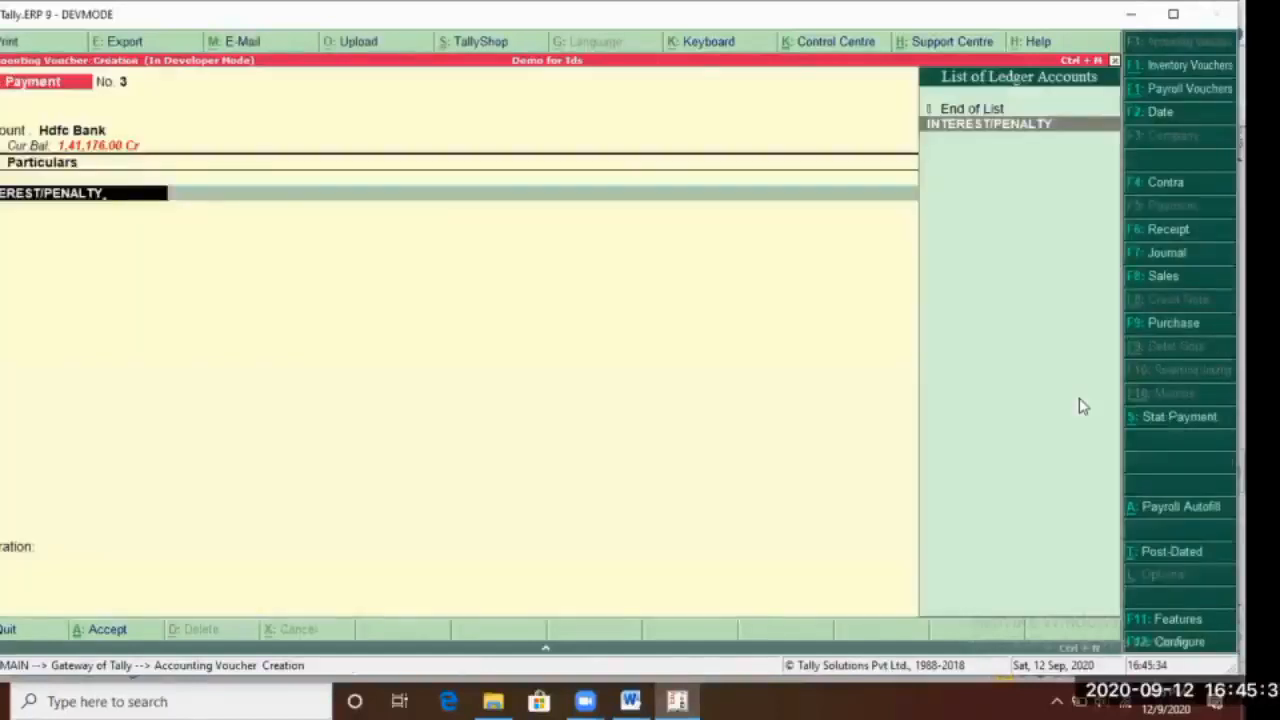
key("Return")
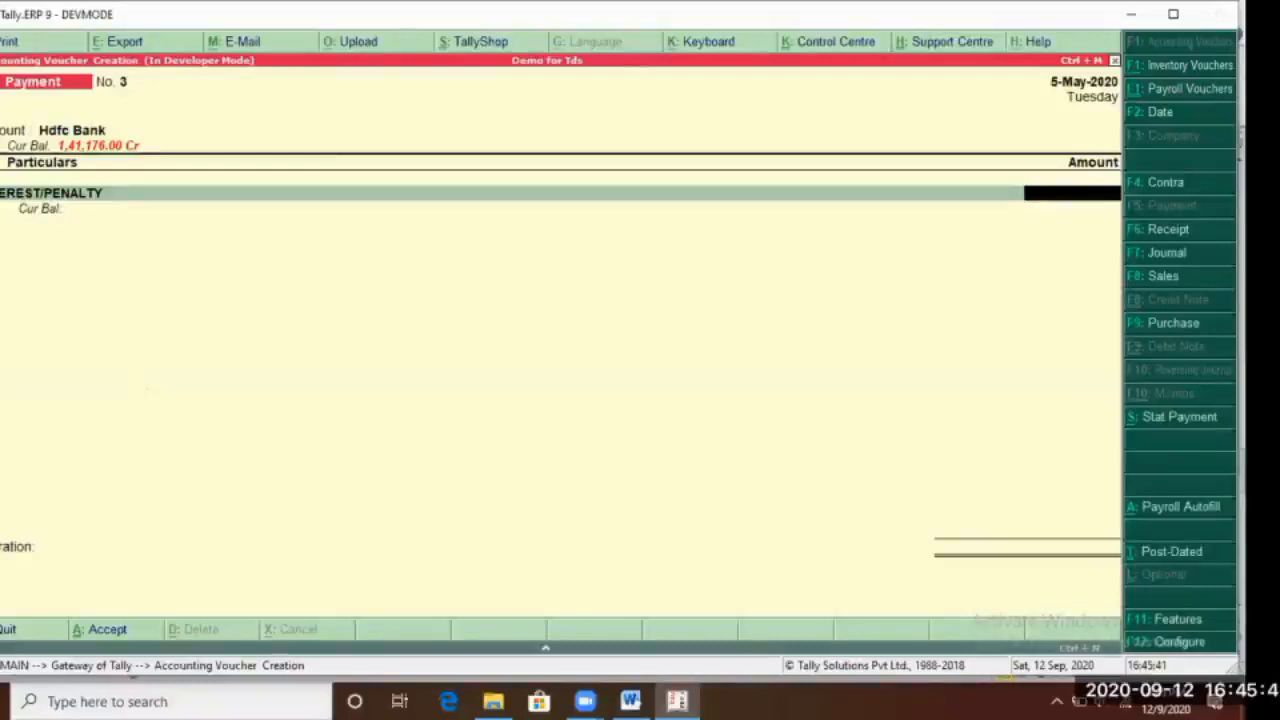
left_click(1177, 418)
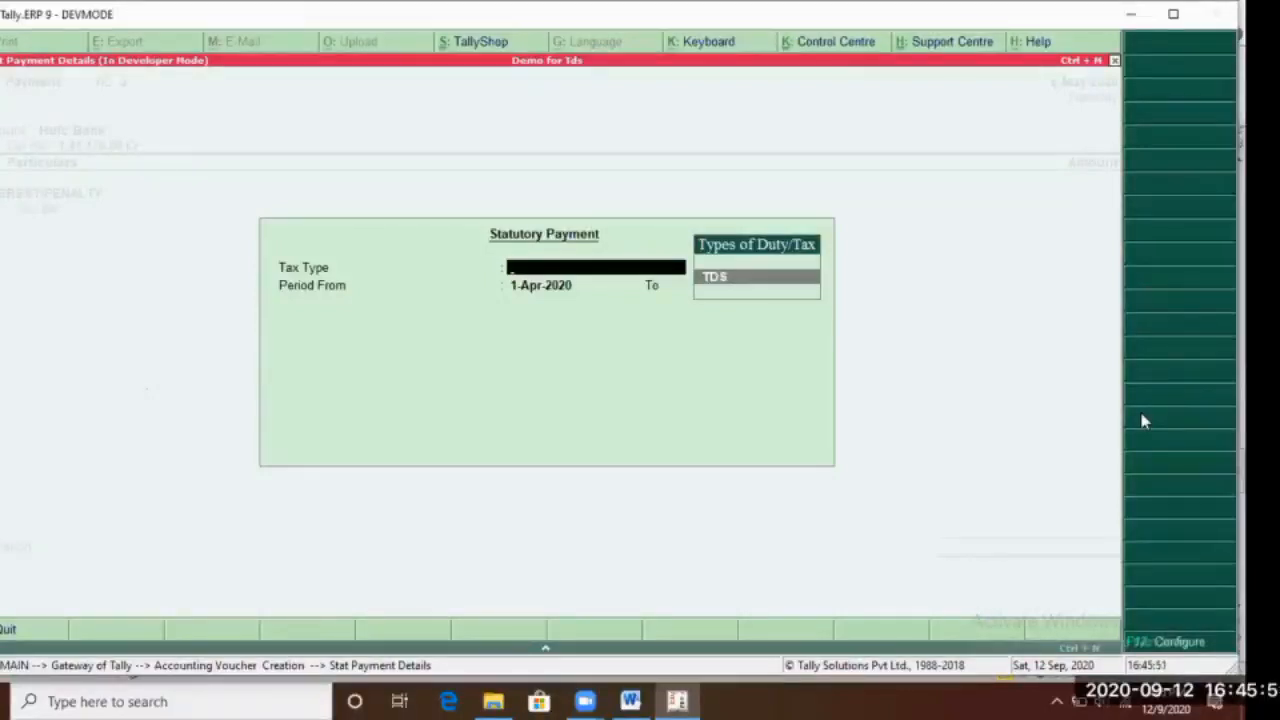
left_click(1155, 650)
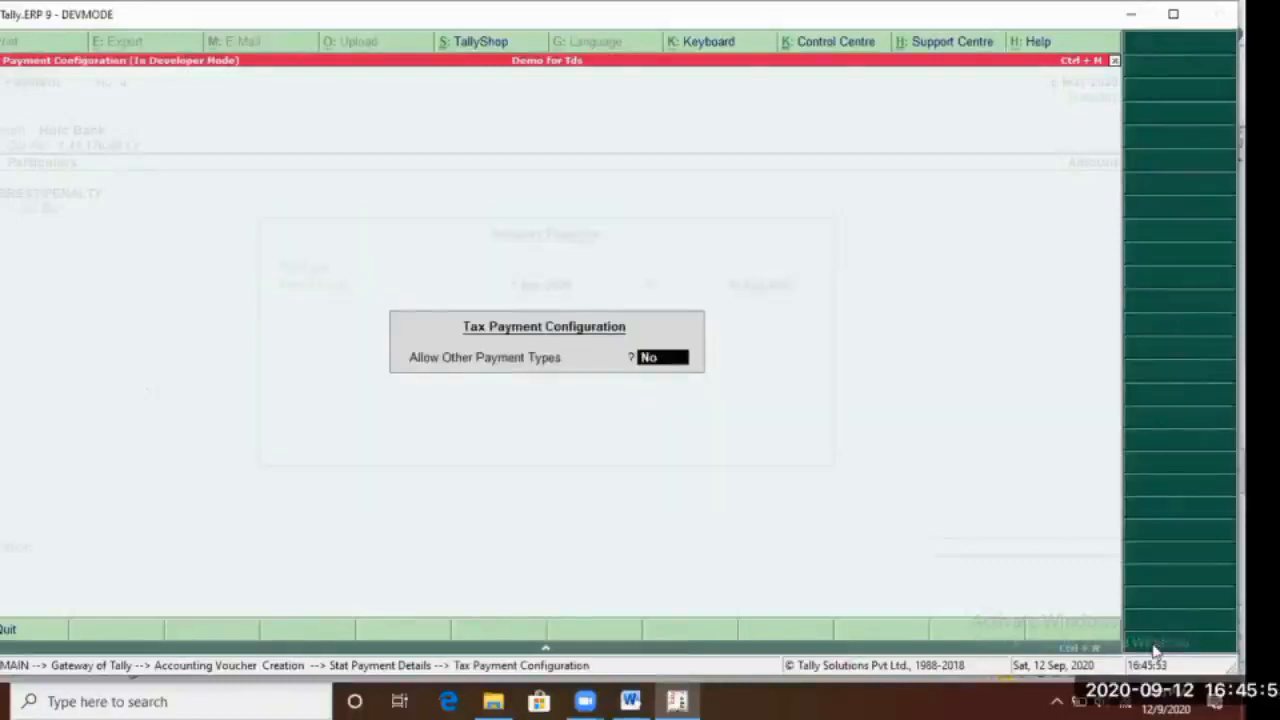
key("Return")
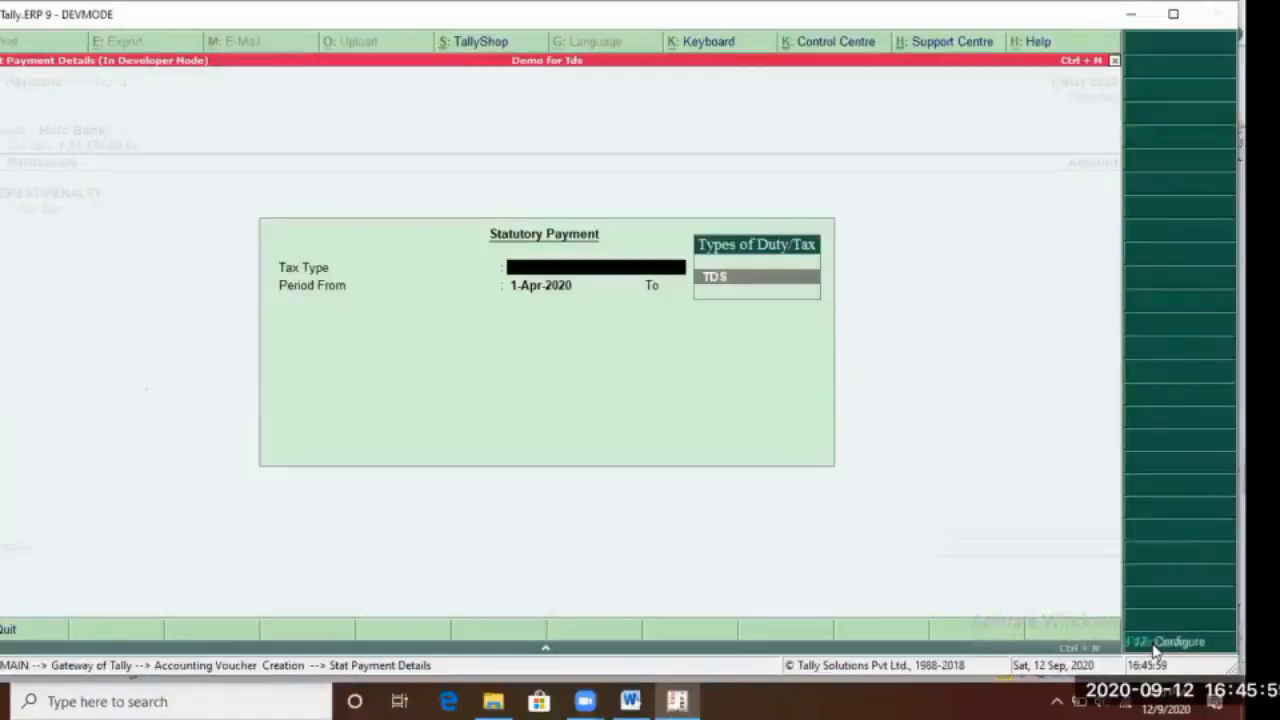
key("Return")
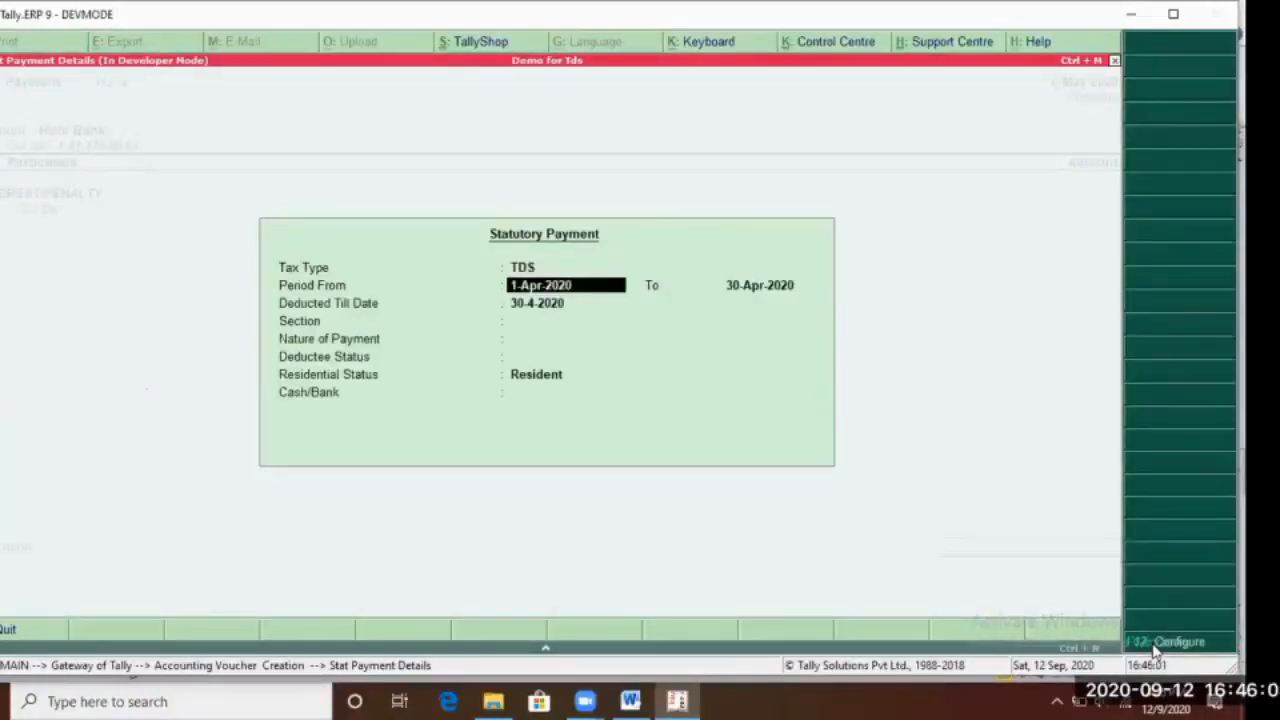
key("Return")
key("Return")
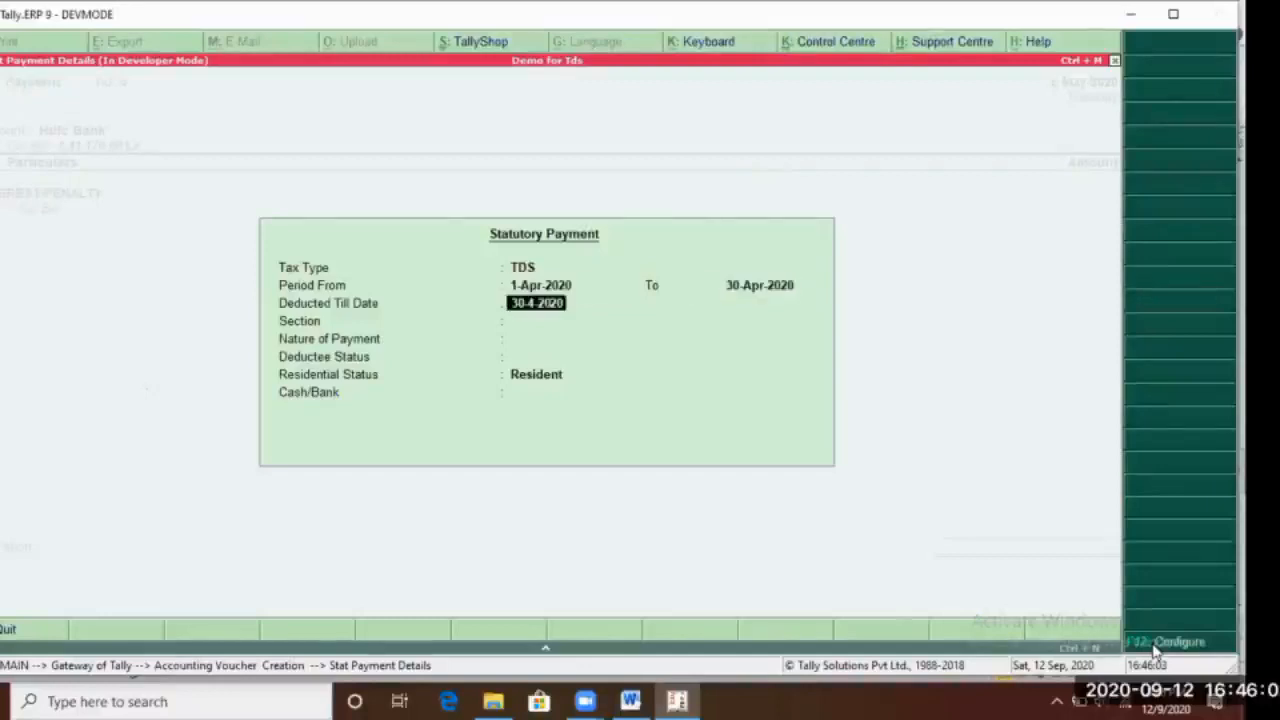
key("Return")
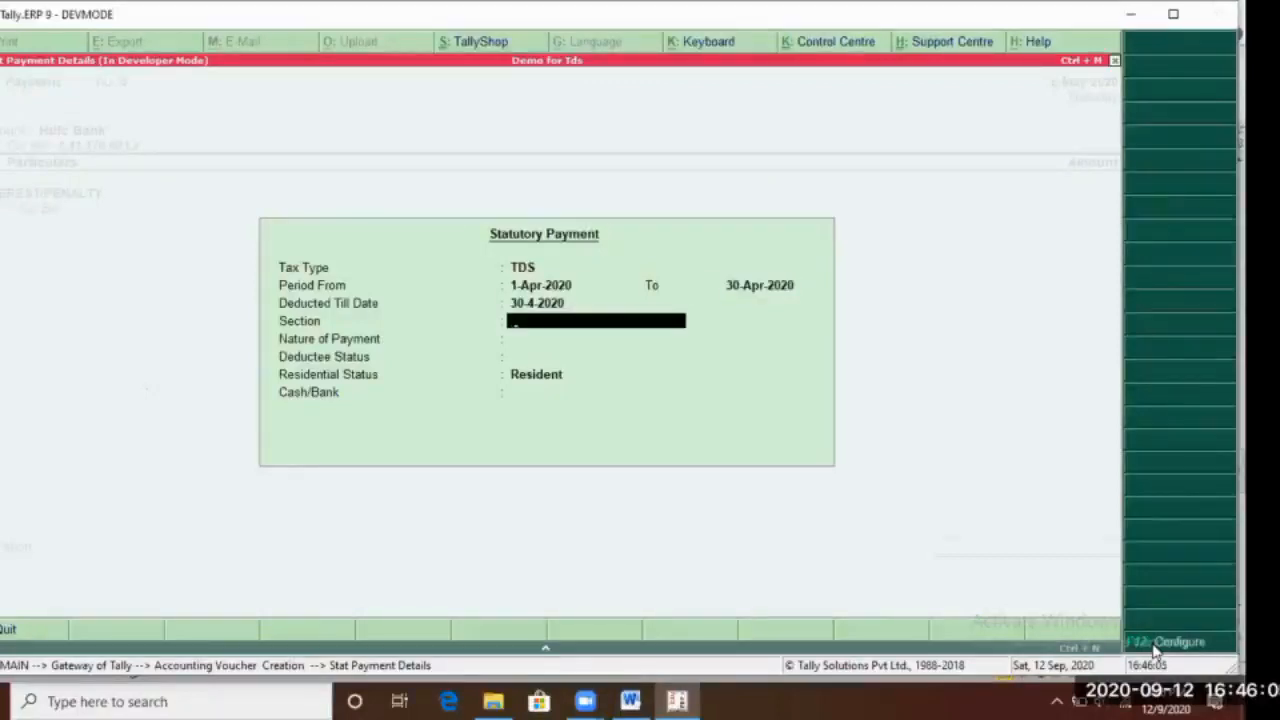
key("BackSpace")
key("BackSpace")
key("BackSpace")
key("BackSpace")
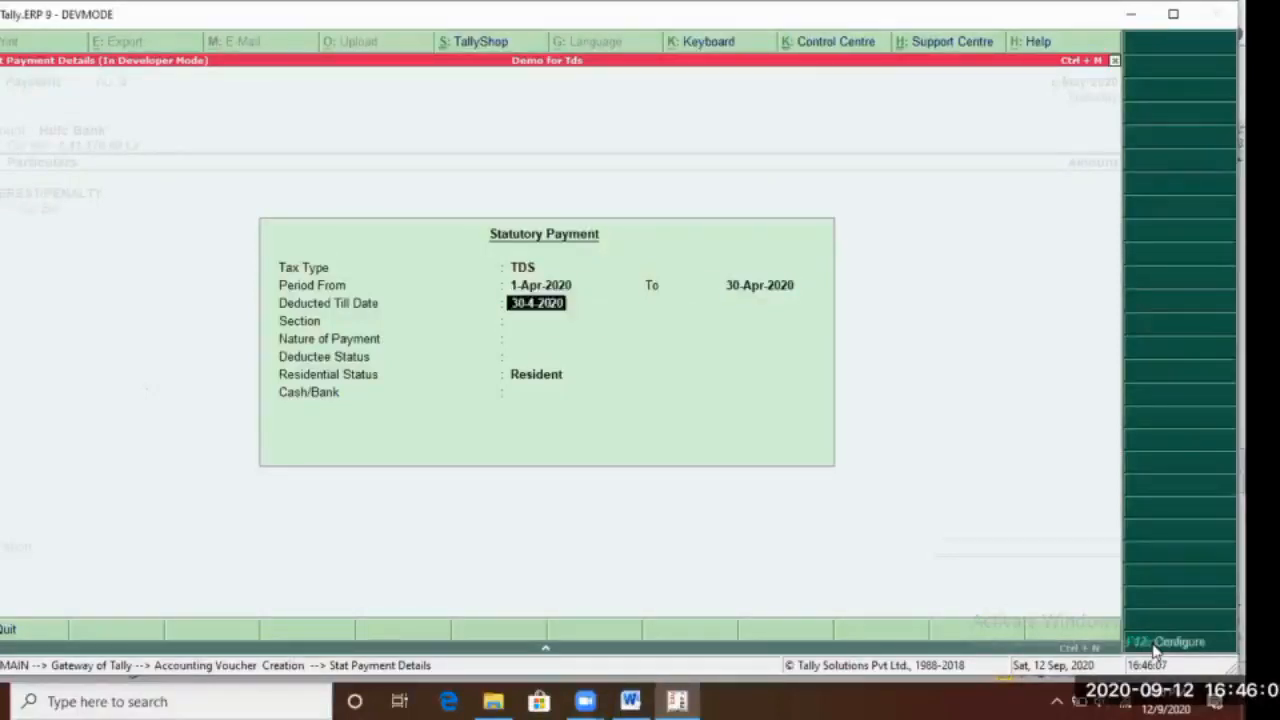
key("BackSpace")
key("Escape")
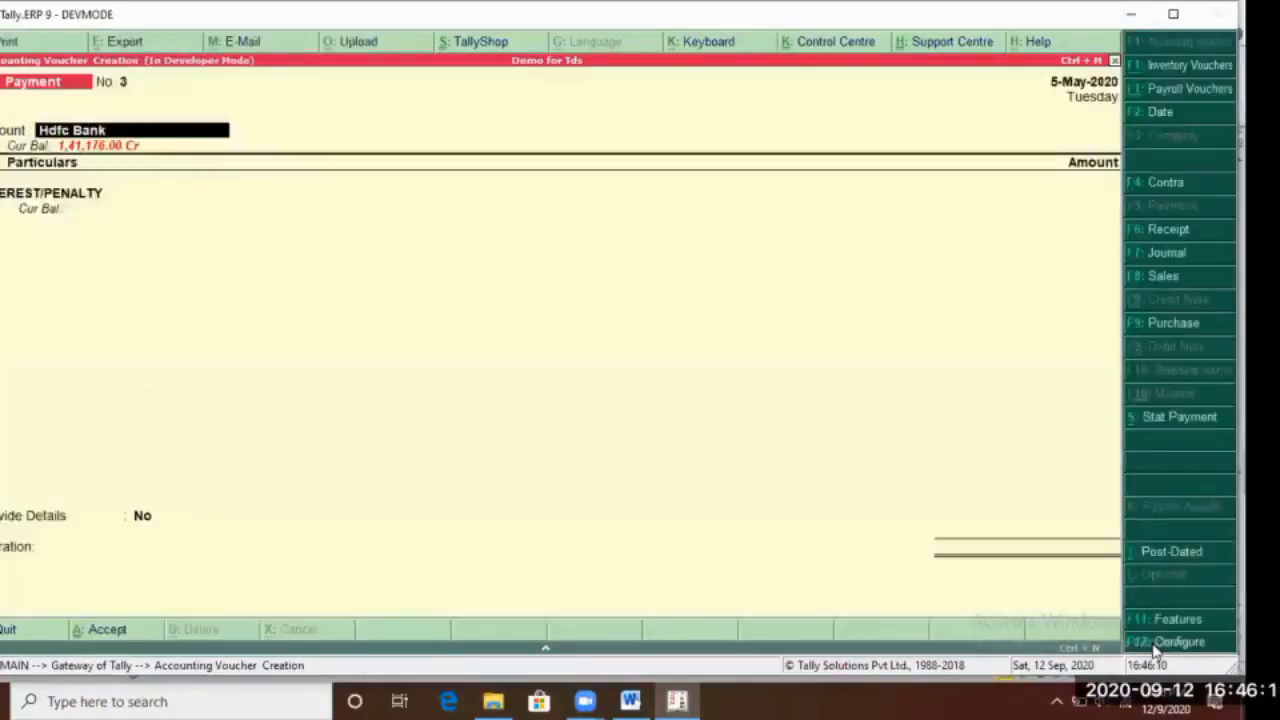
key("Escape")
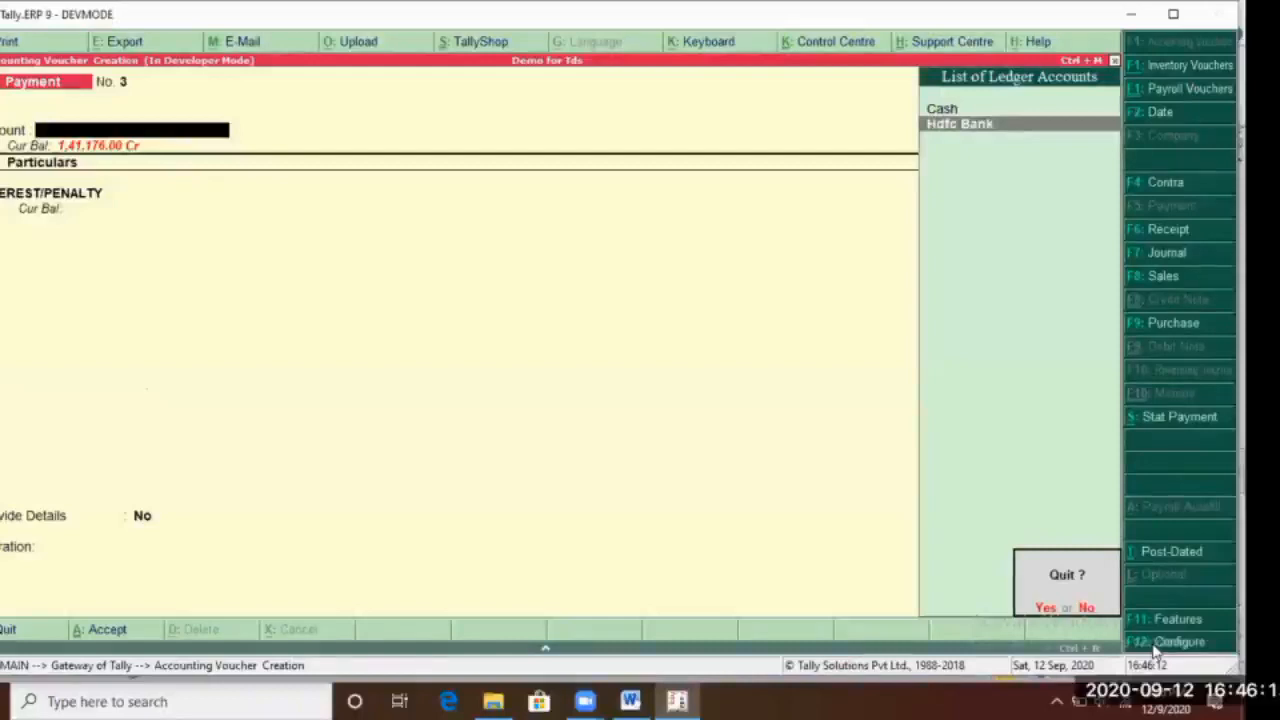
key("y")
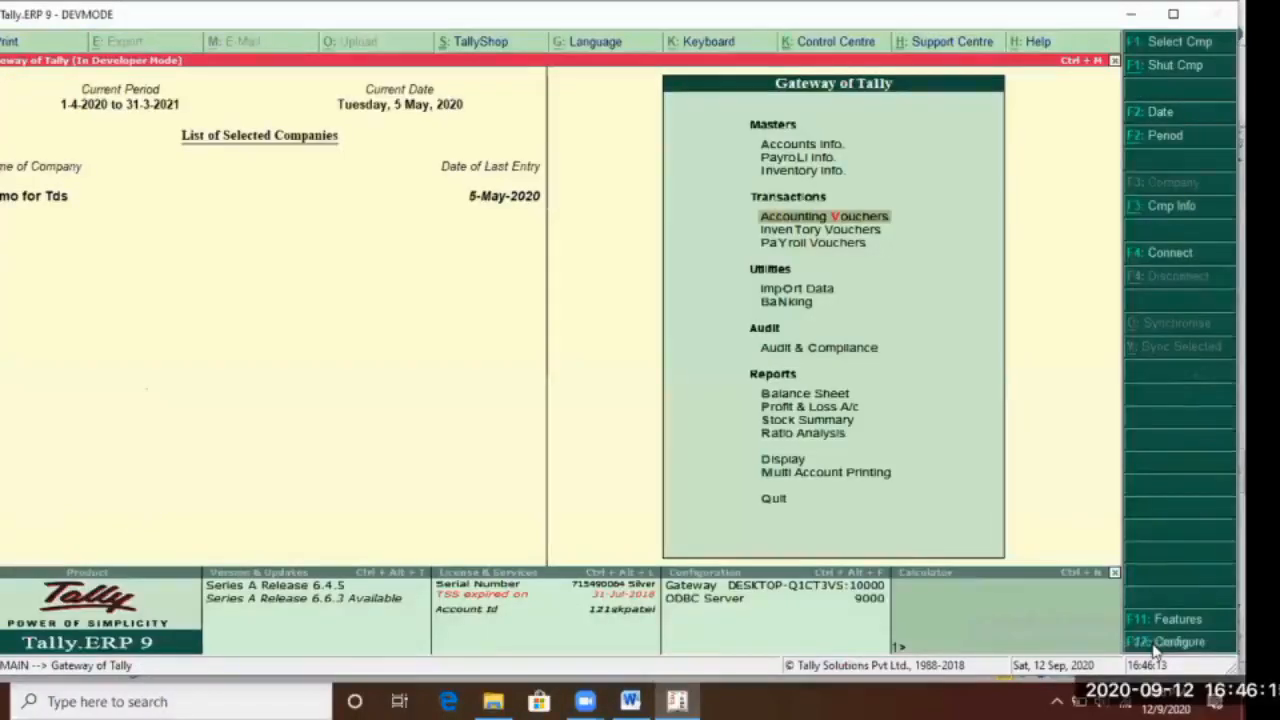
Start a payment voucher from Hdfc Bank and enter 5000 against the INTEREST/PENALTY ledger
key("Return")
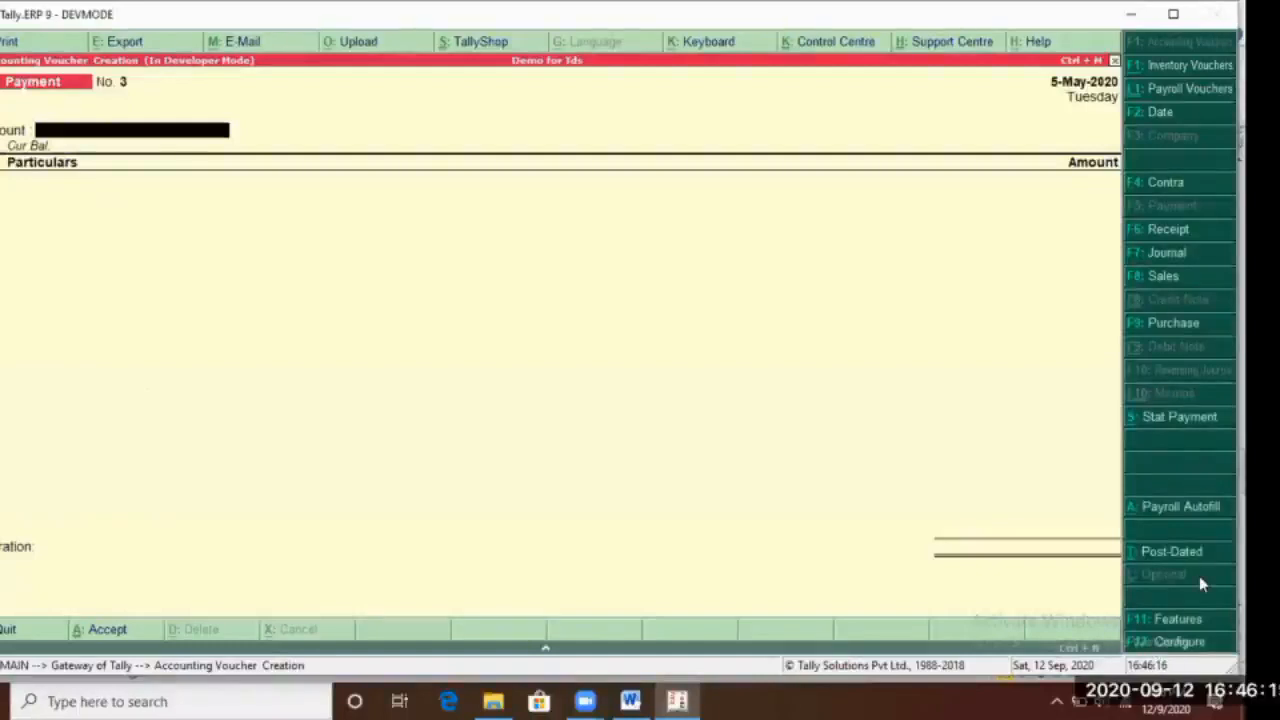
key("Down")
key("Return")
key("Down")
key("Down")
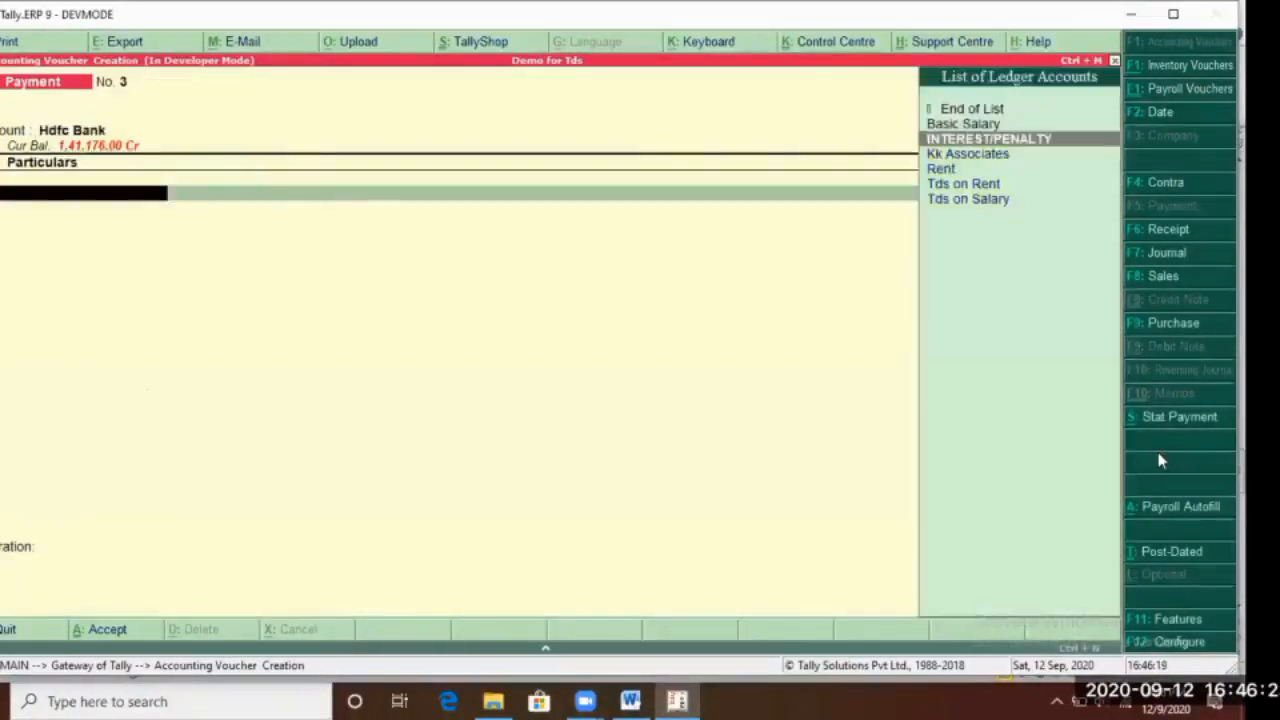
key("Return")
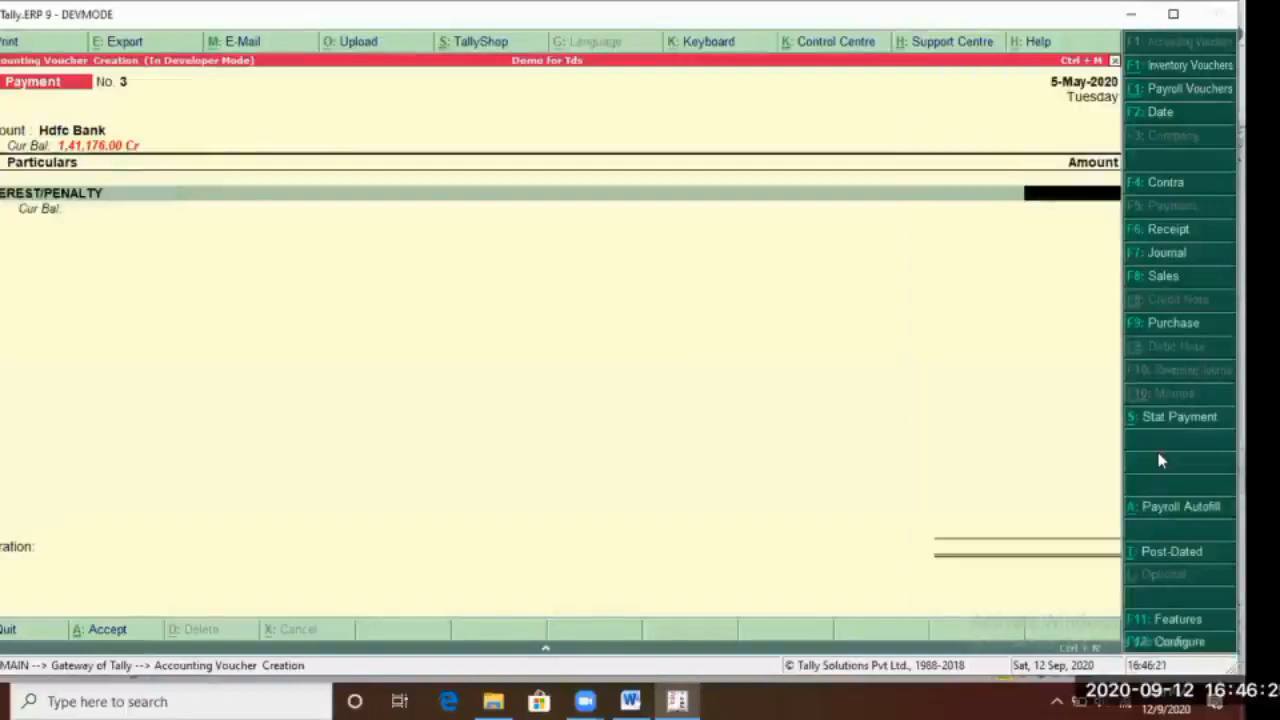
type("5000")
key("Return")
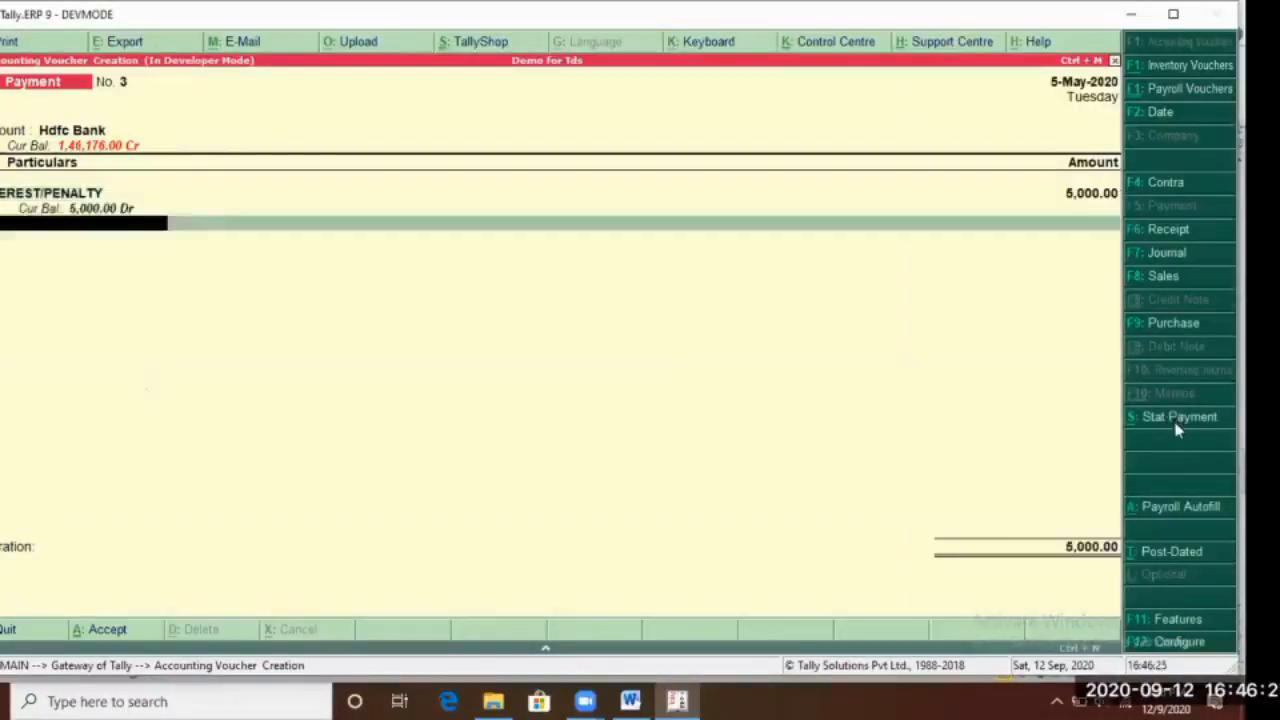
Check the tax payment configuration of the statutory payment, leaving Allow Other Payment Types at No, and return to the voucher
left_click(1175, 420)
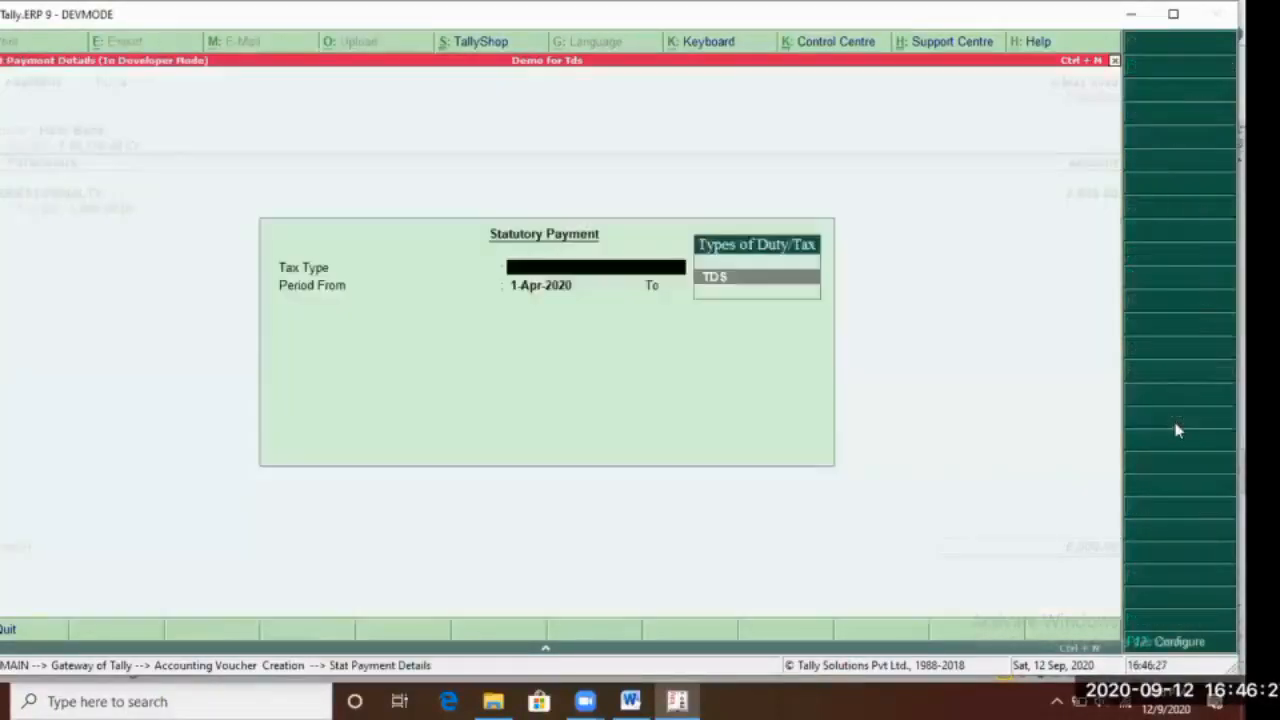
left_click(1167, 645)
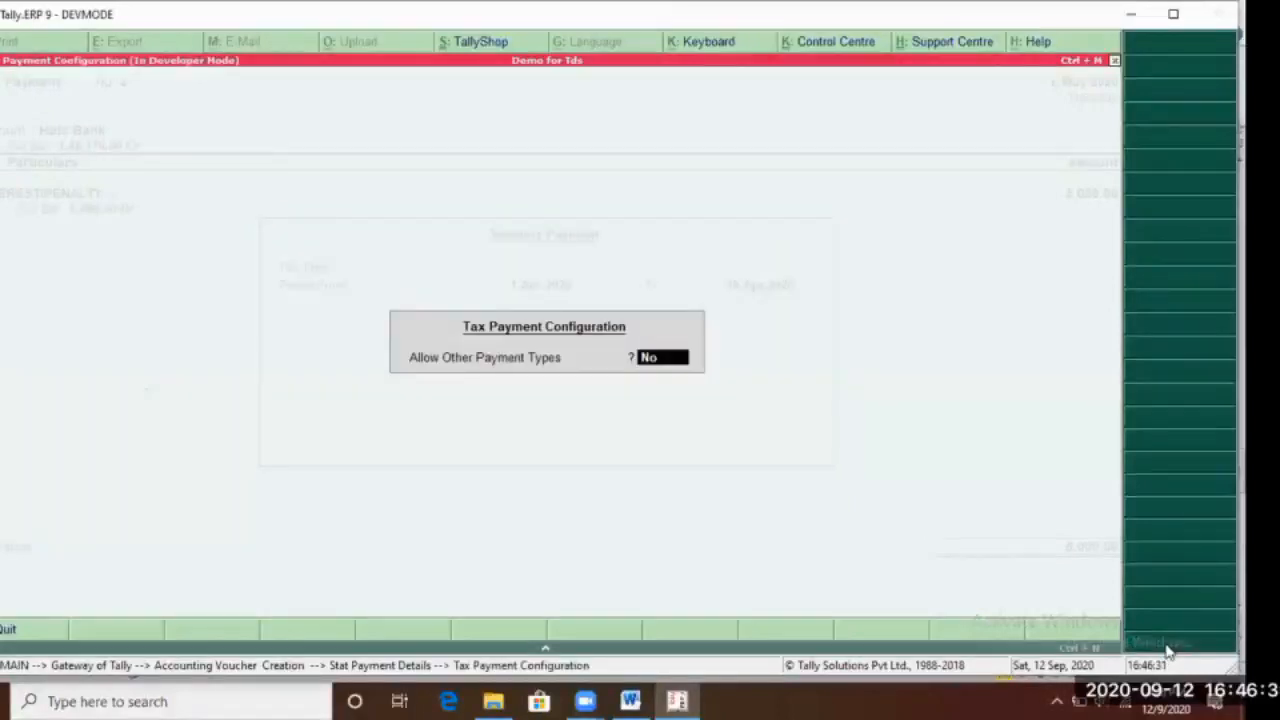
key("Return")
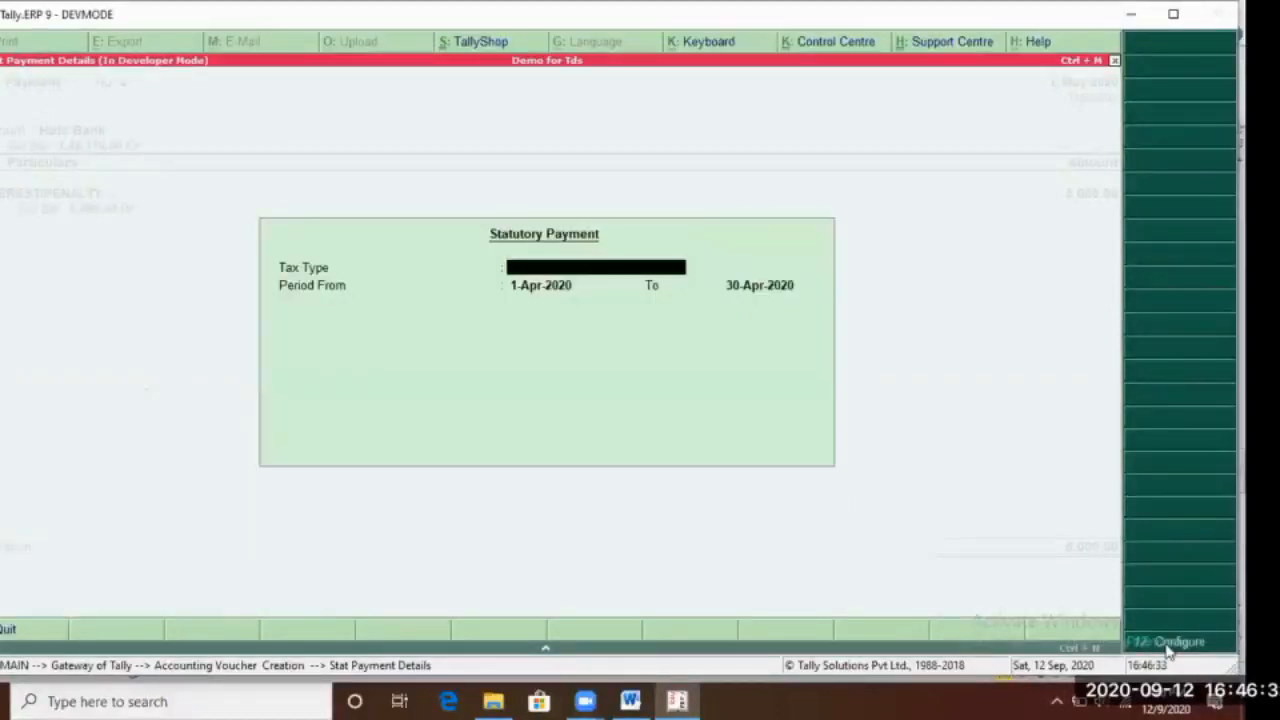
key("Escape")
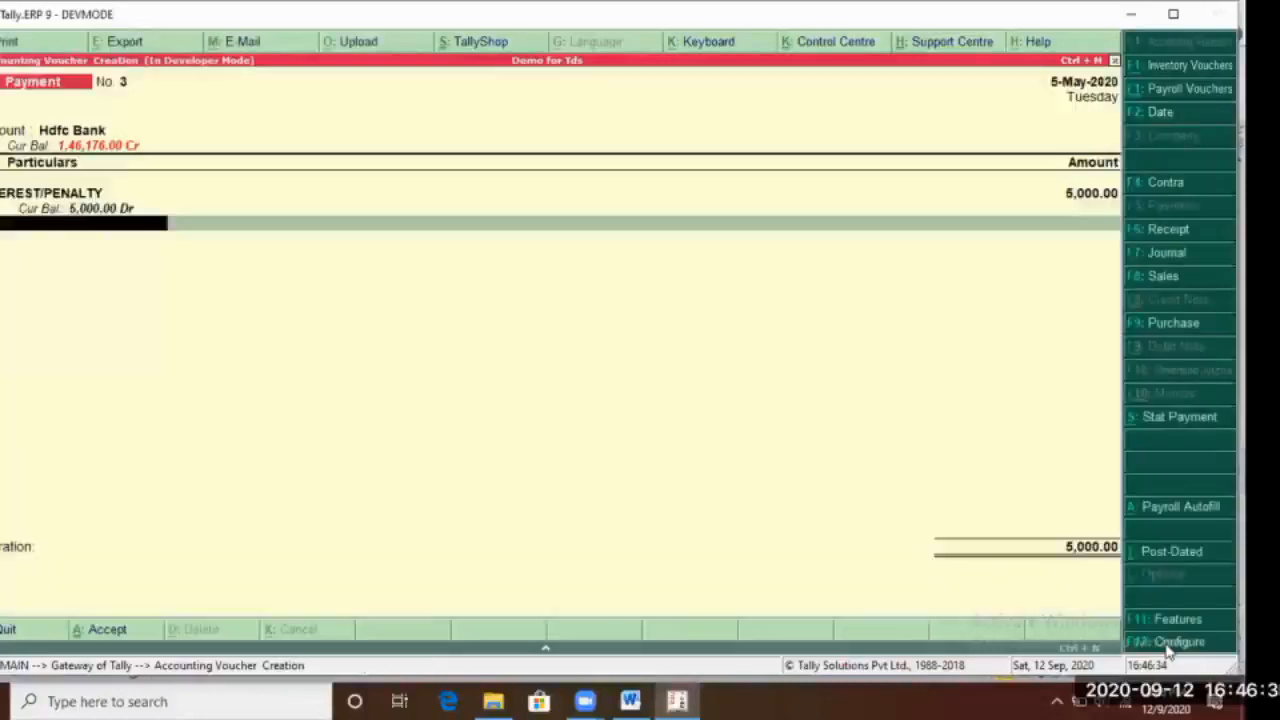
Examine the configuration options of the Hdfc Bank allocations for this payment and leave the allocations without entering details
key("Return")
key("Return")
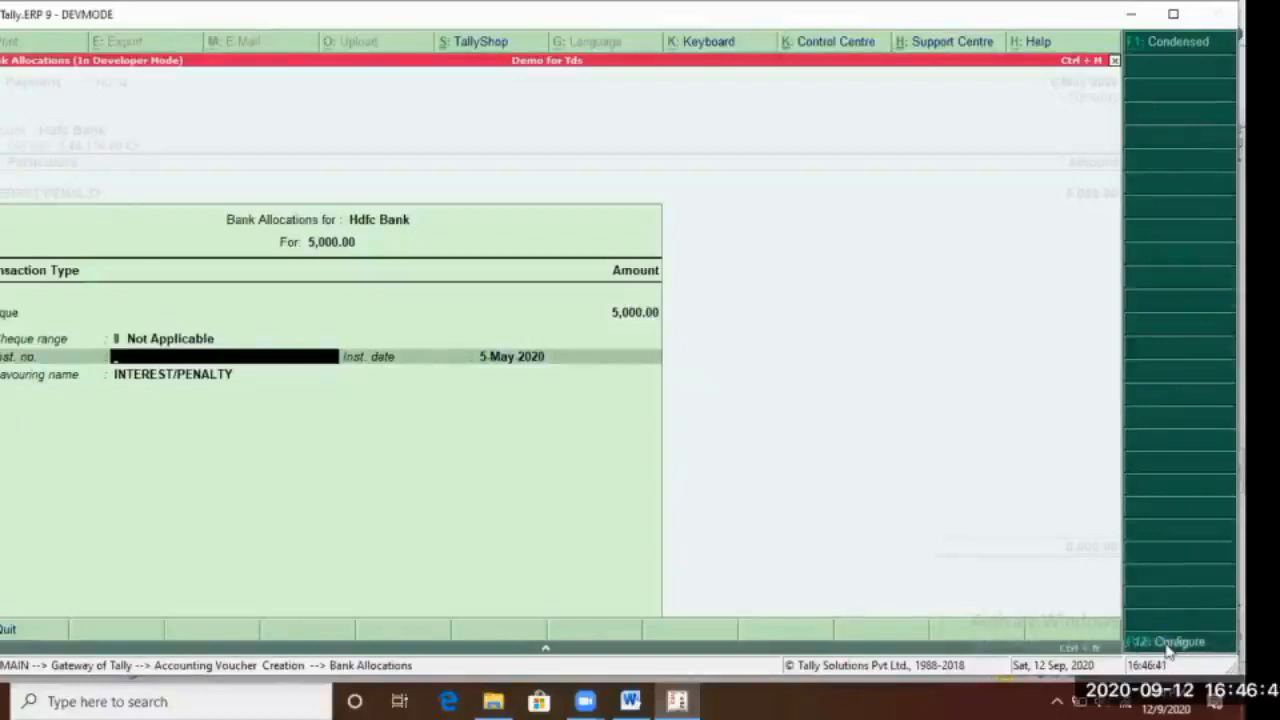
left_click(1167, 645)
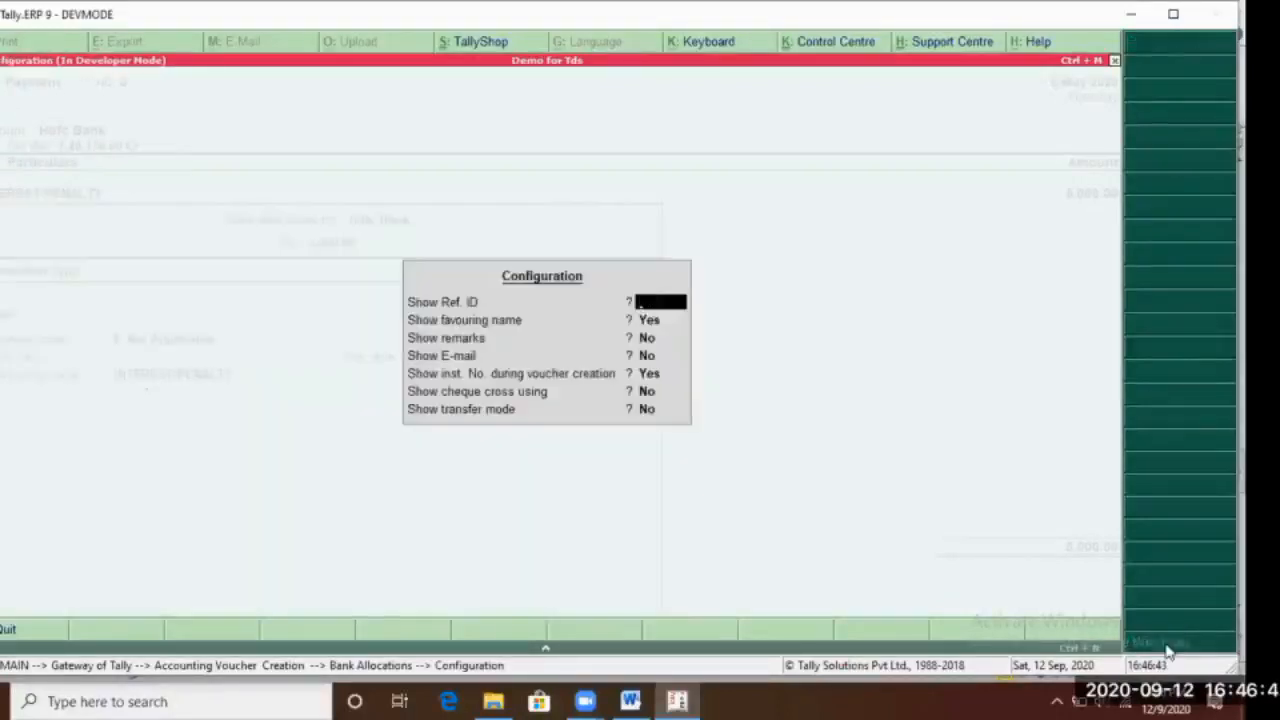
key("Escape")
key("Escape")
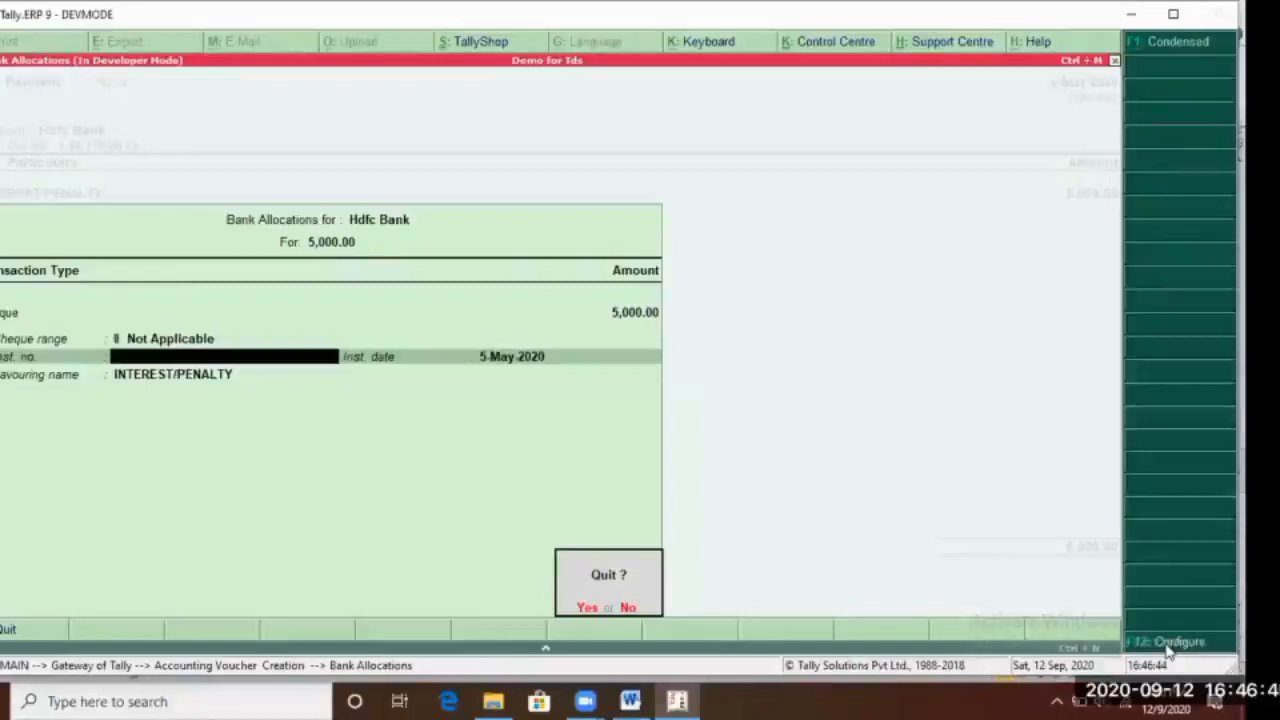
key("y")
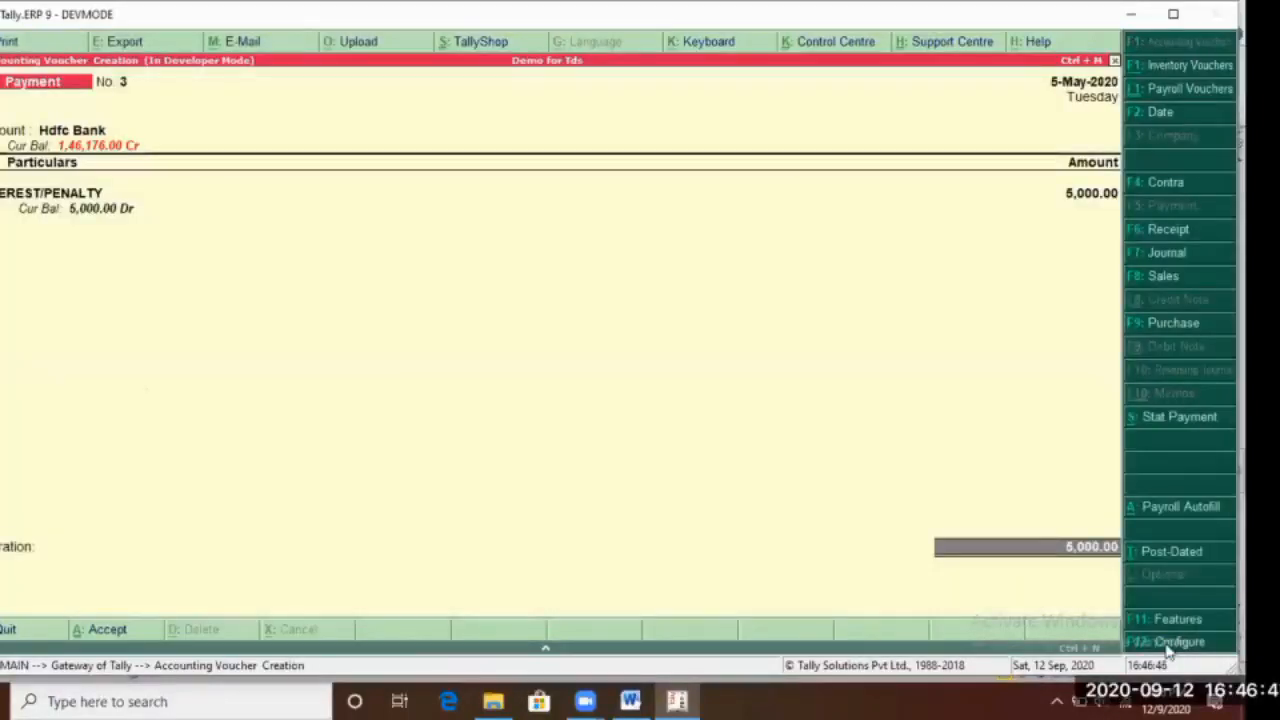
Allow modification of tax details for TDS in the payment voucher's advanced configuration, keep Show TDS Bill Allocations at No, and save the configuration
left_click(1167, 645)
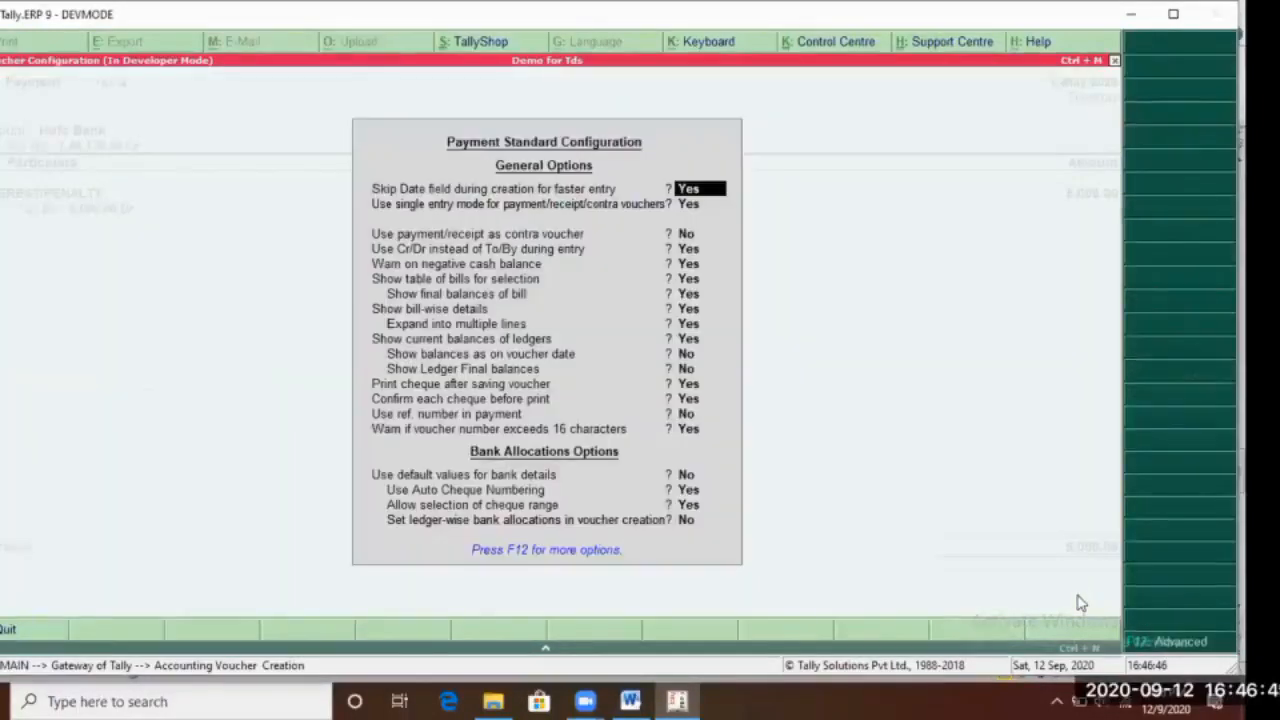
key("Return")
key("Return")
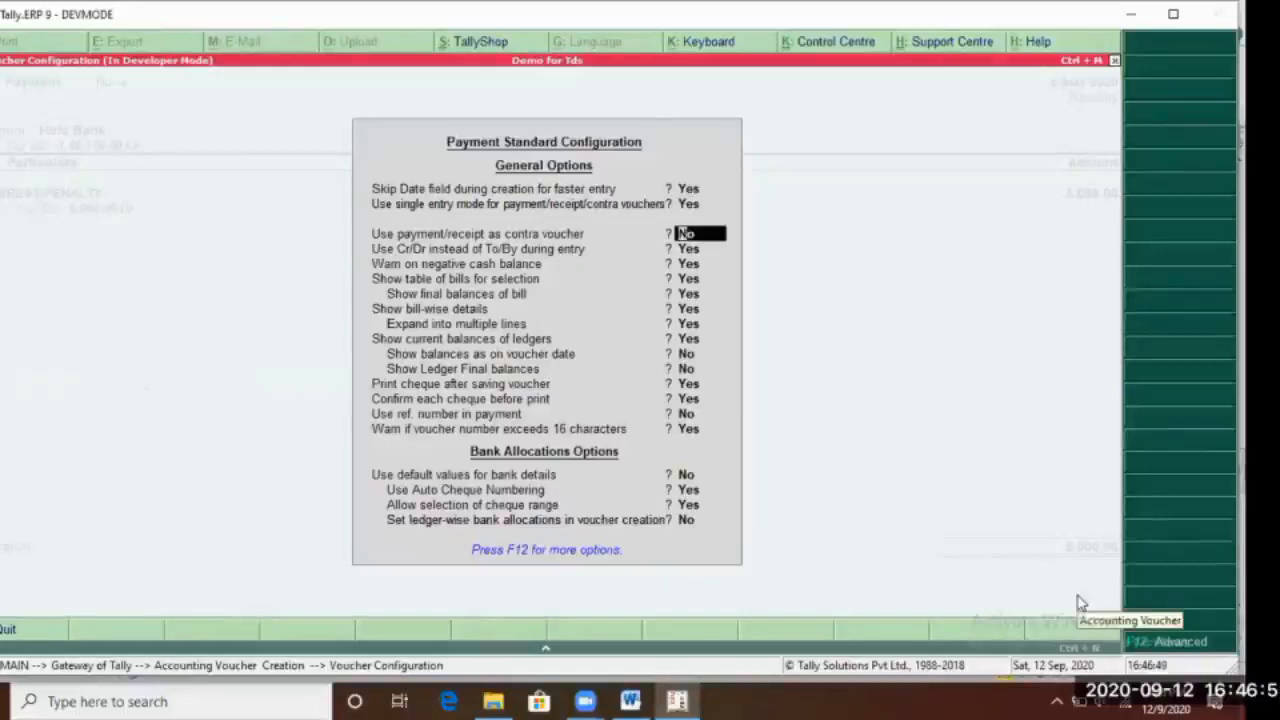
key("Return")
key("Return")
key("Return")
key("Return")
key("Return")
key("Return")
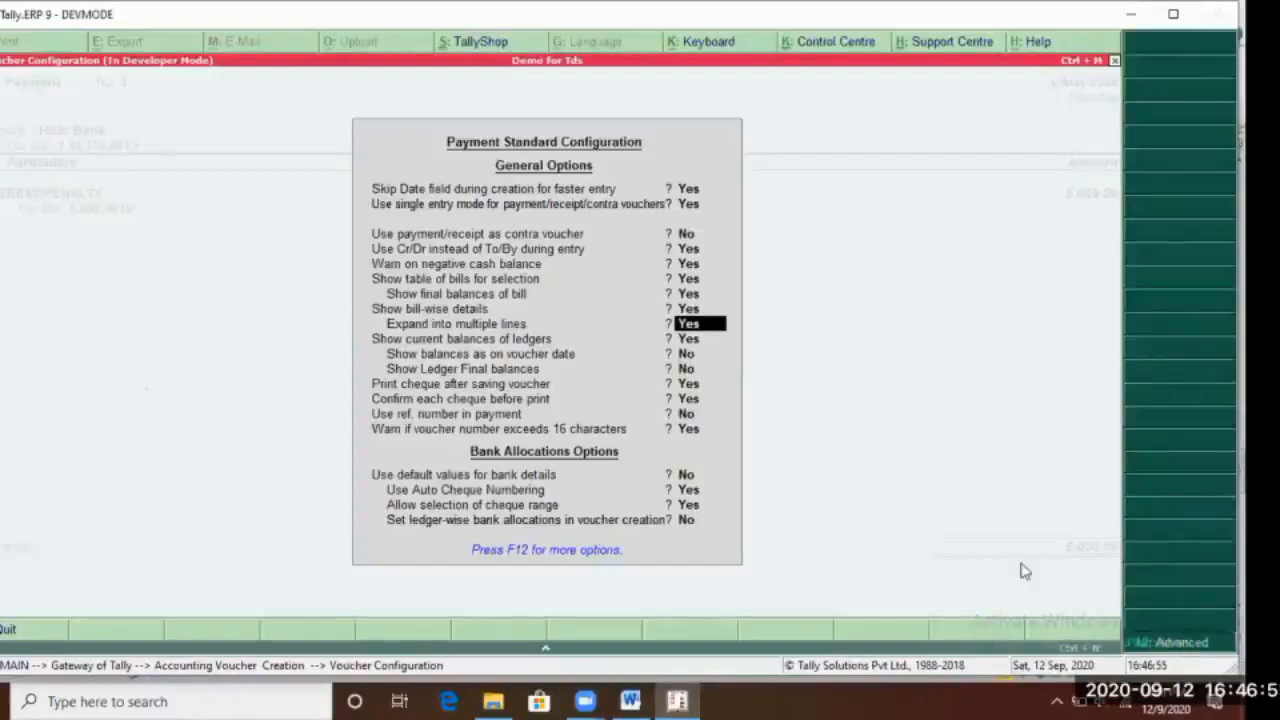
key("F12")
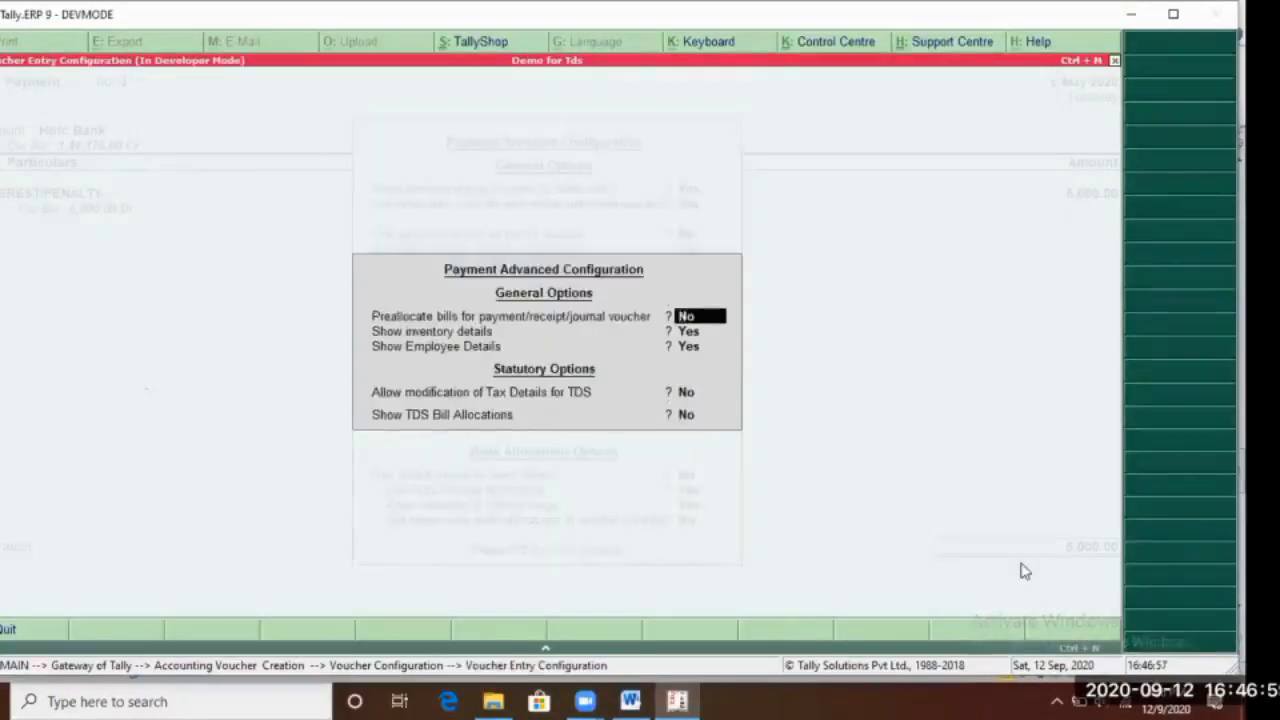
key("Return")
key("Return")
key("Return")
type("y")
key("Return")
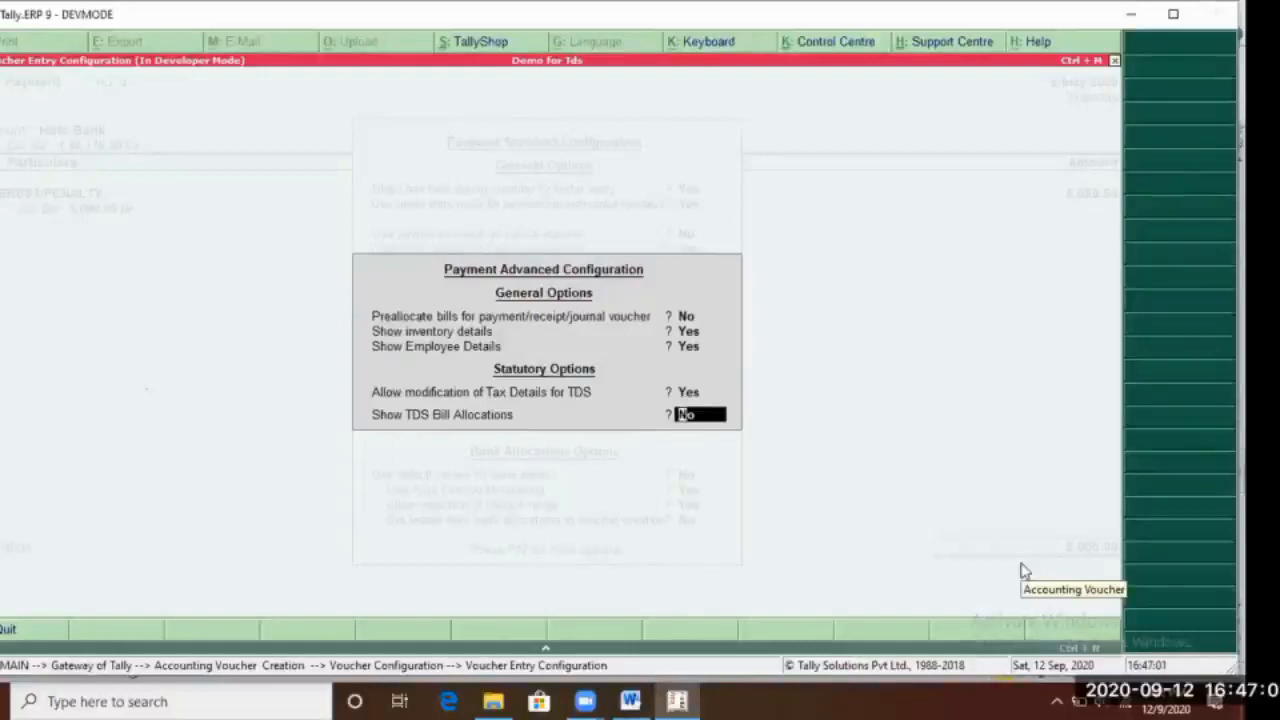
type("n")
key("Return")
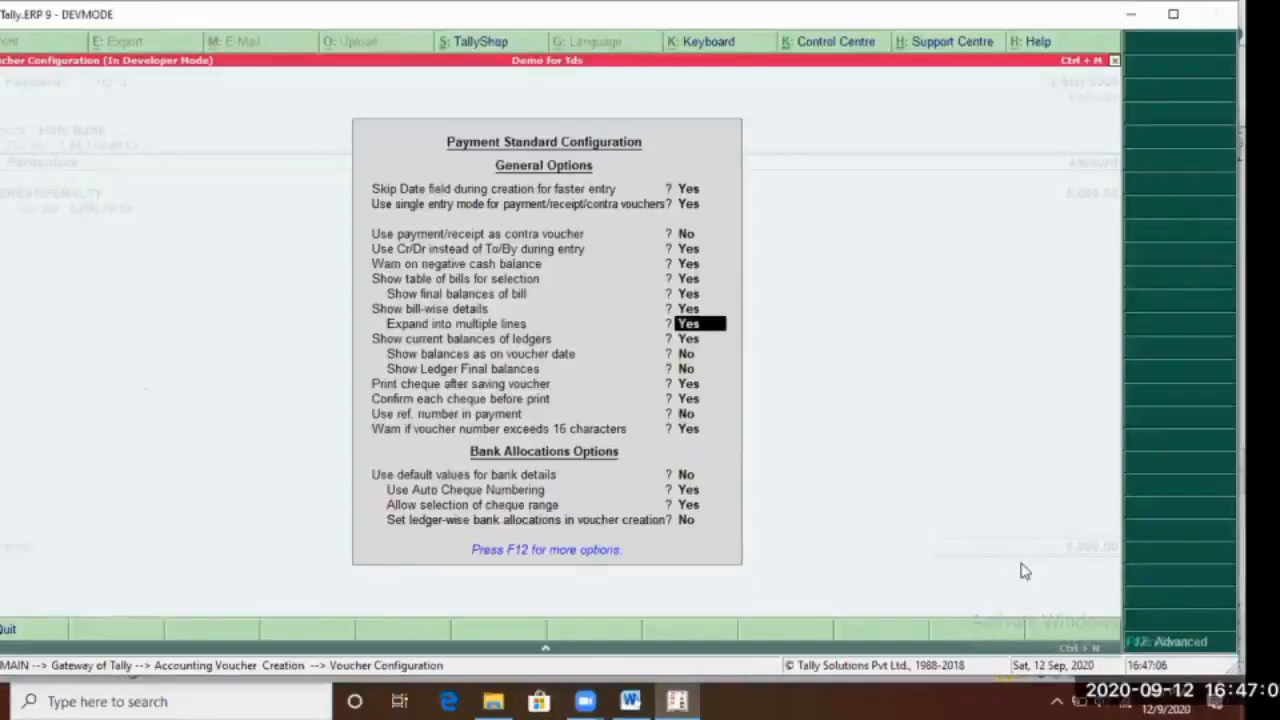
key("ctrl+a")
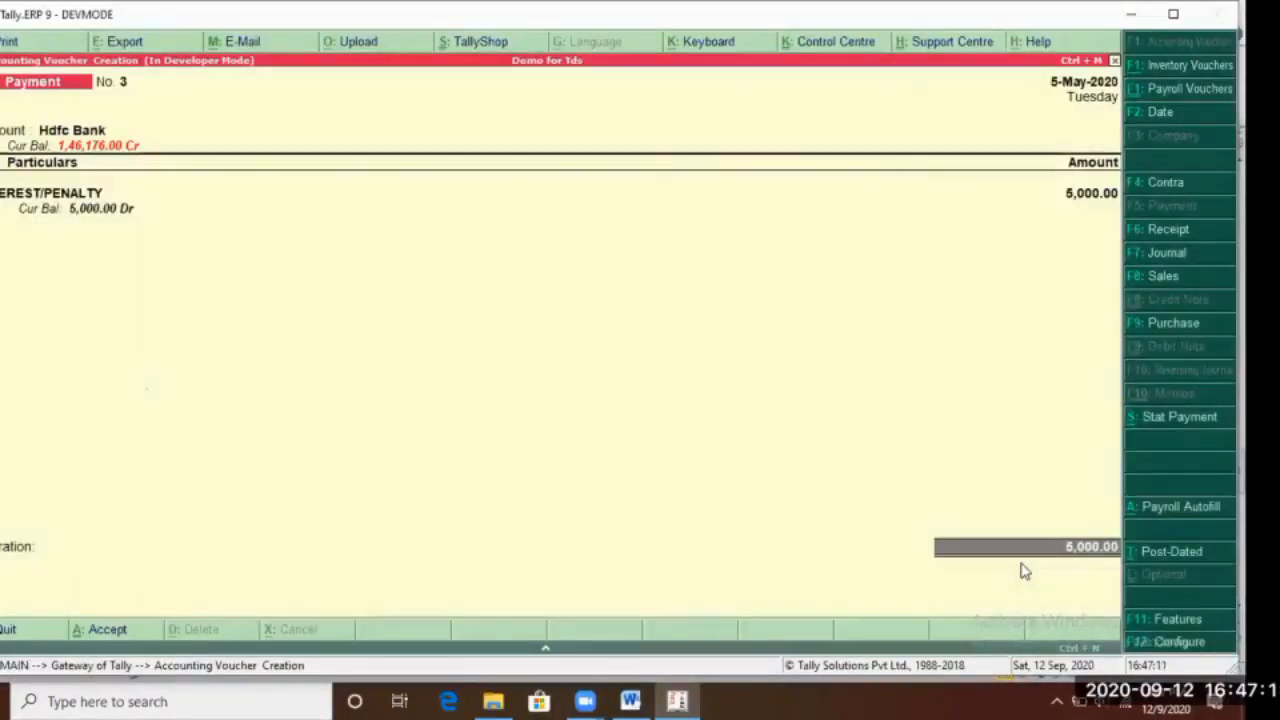
Discard the unsaved INTEREST/PENALTY payment, set the voucher date to 10 May 2020 in a new payment voucher, and return to the Gateway of Tally
key("Escape")
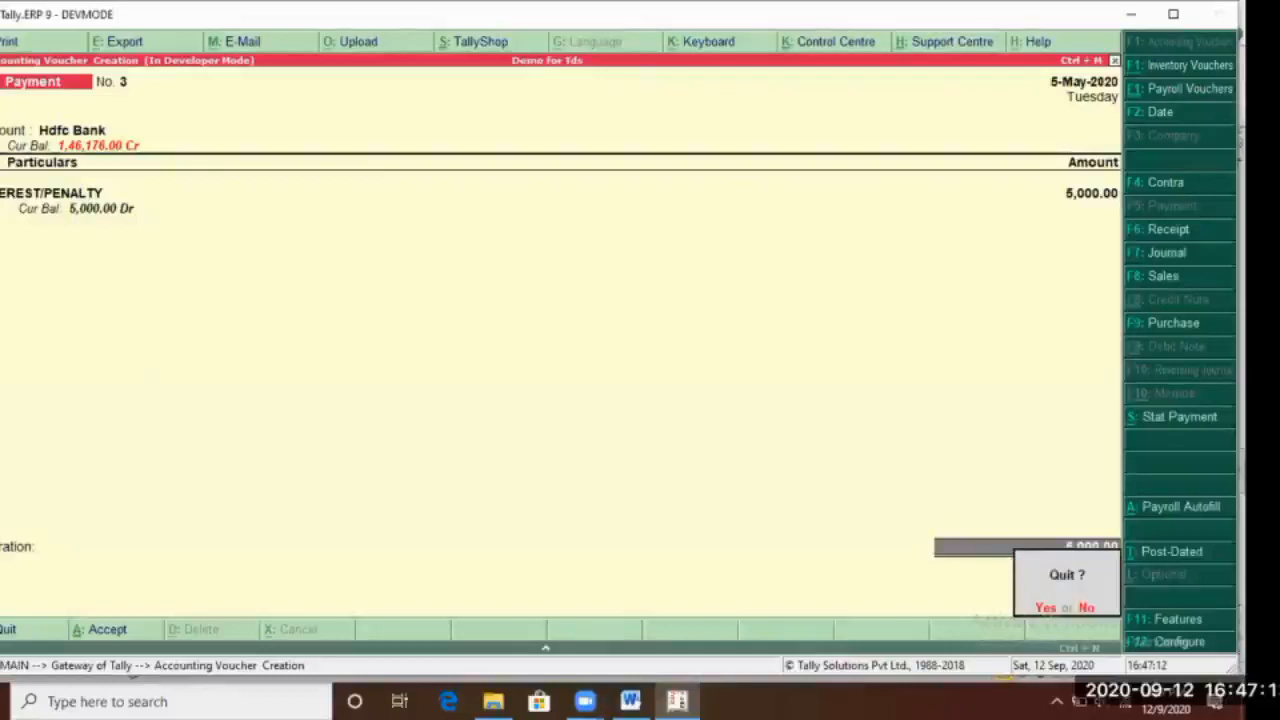
key("y")
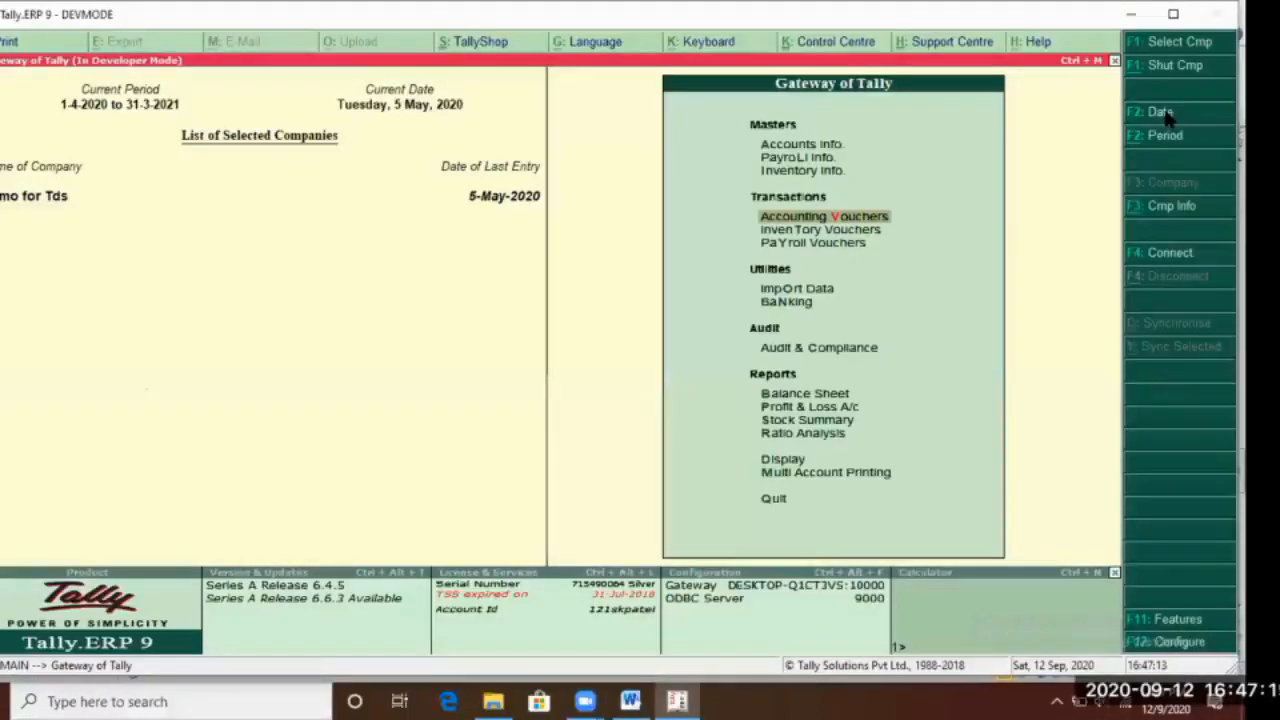
key("Return")
left_click(1165, 114)
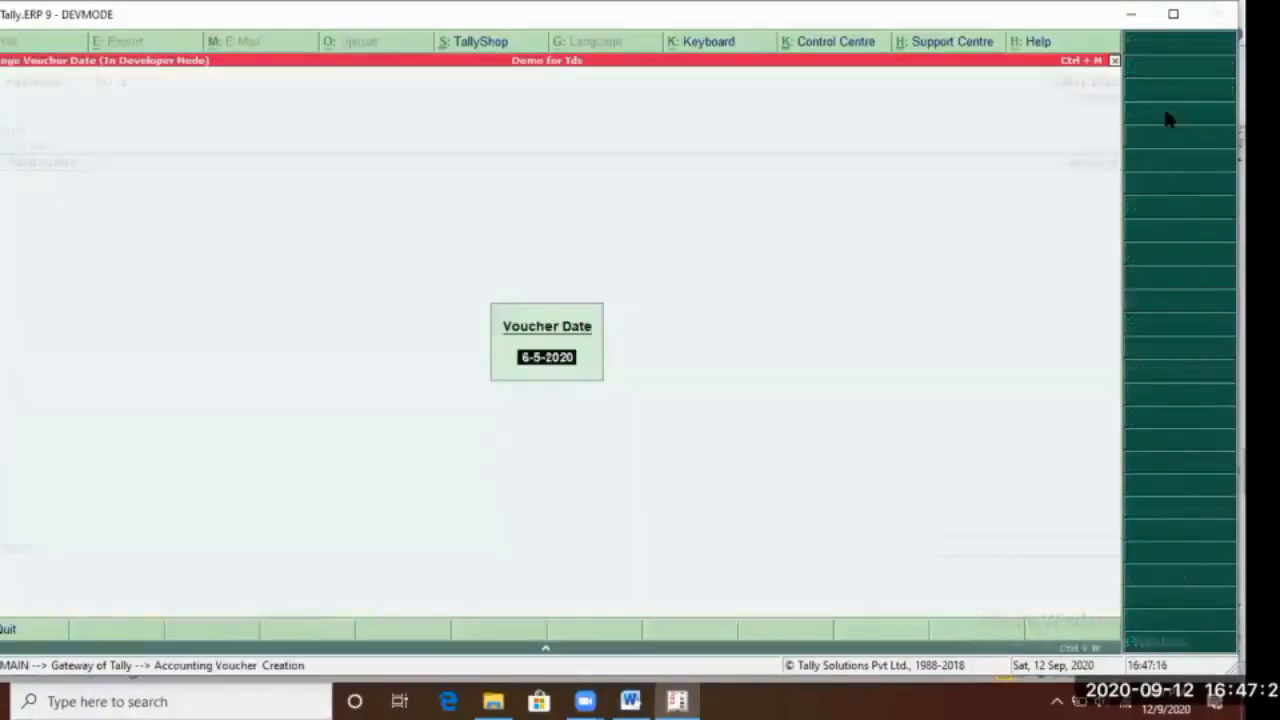
type("10.")
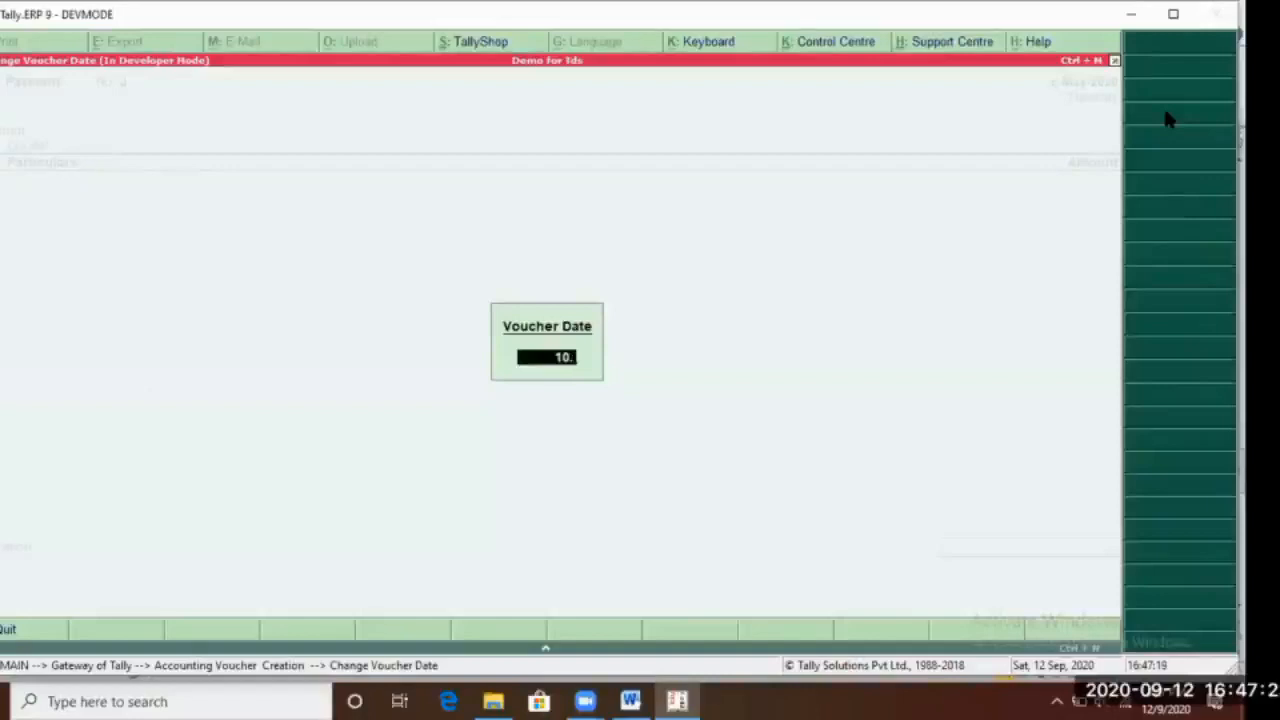
type("5")
key("Return")
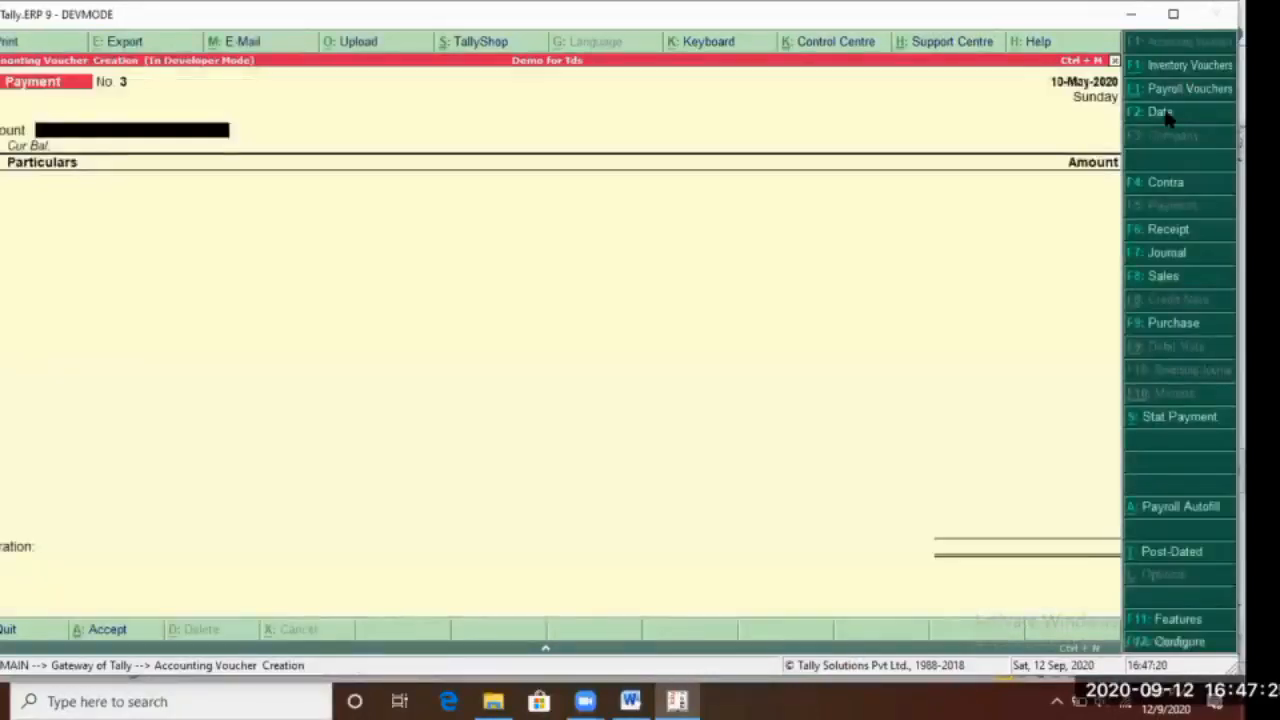
key("Escape")
key("y")
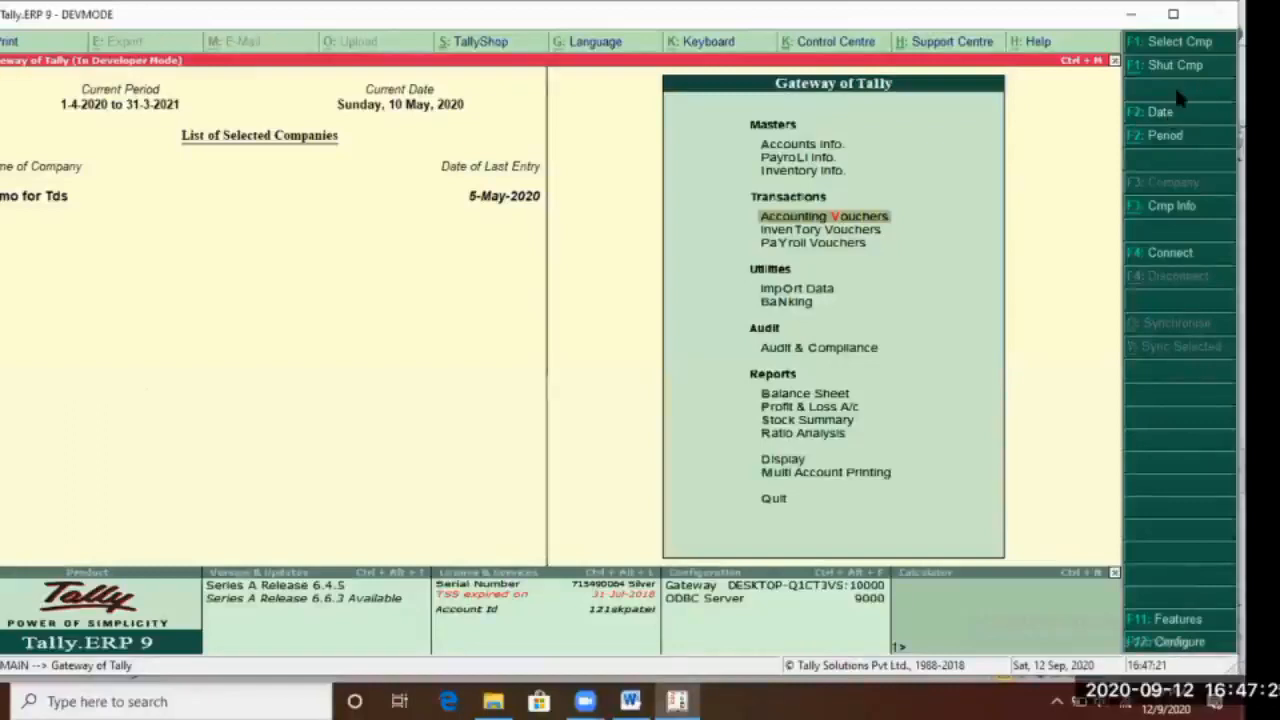
Display the Day Book for the whole period from 1-Apr-2020 to 5-May-2020
key("d")
key("a")
left_click(1178, 92)
key("Return")
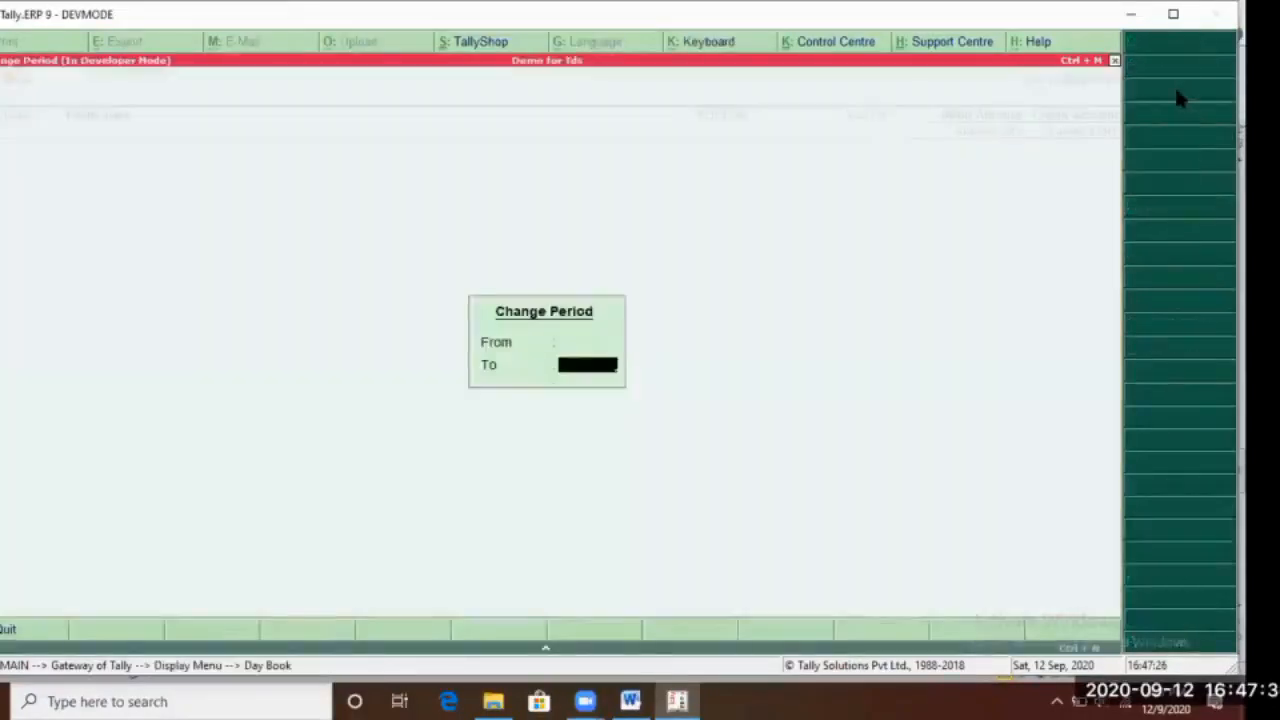
key("Return")
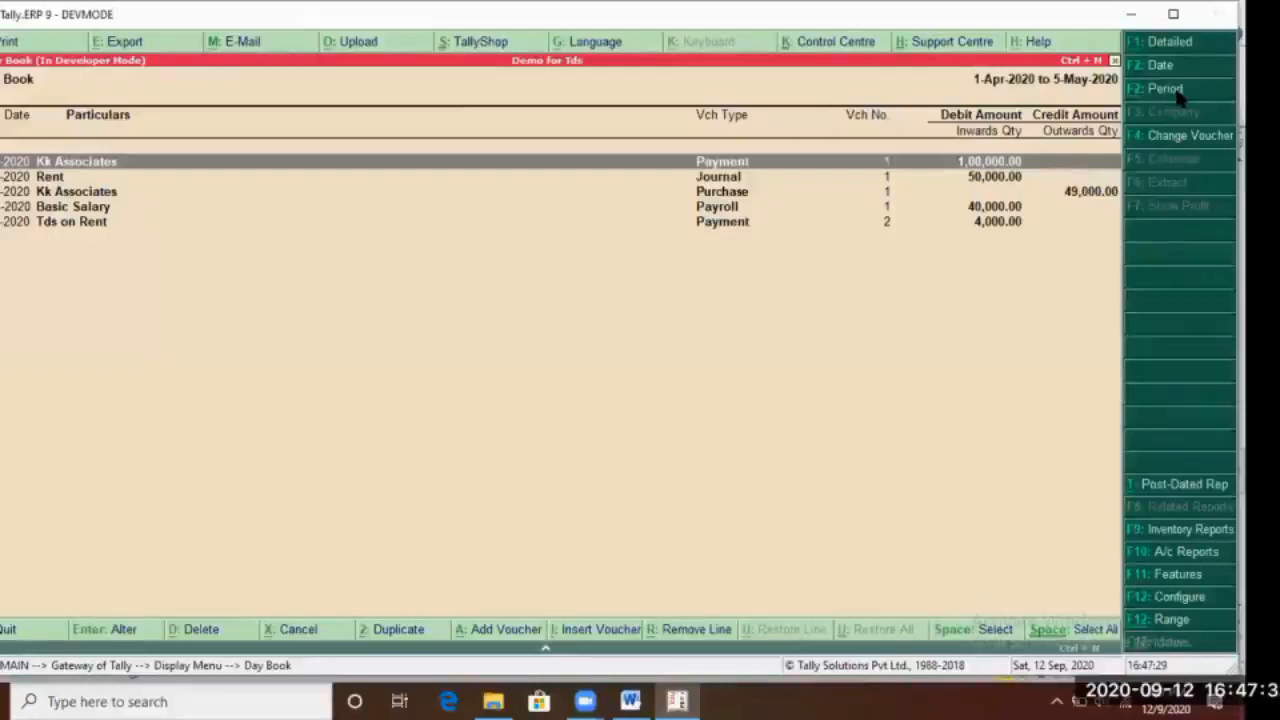
Delete the Tds on Rent payment voucher from the Day Book
key("Down")
key("Down")
key("Down")
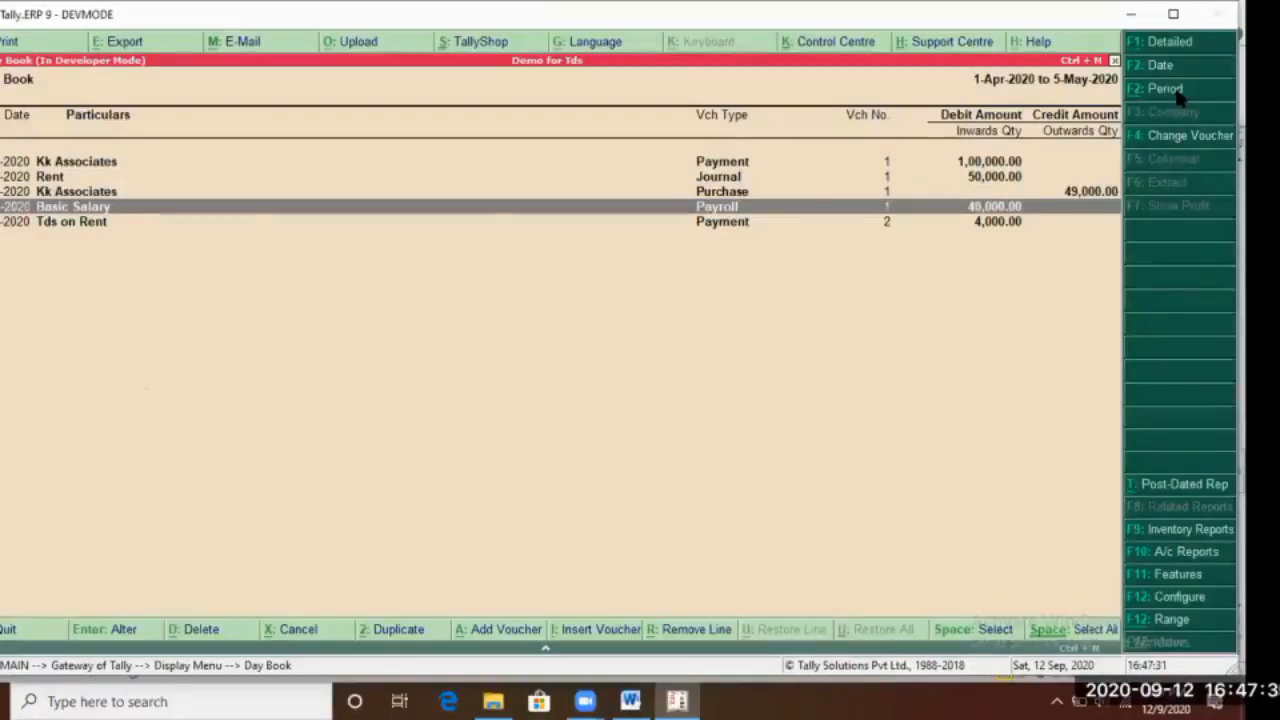
key("space")
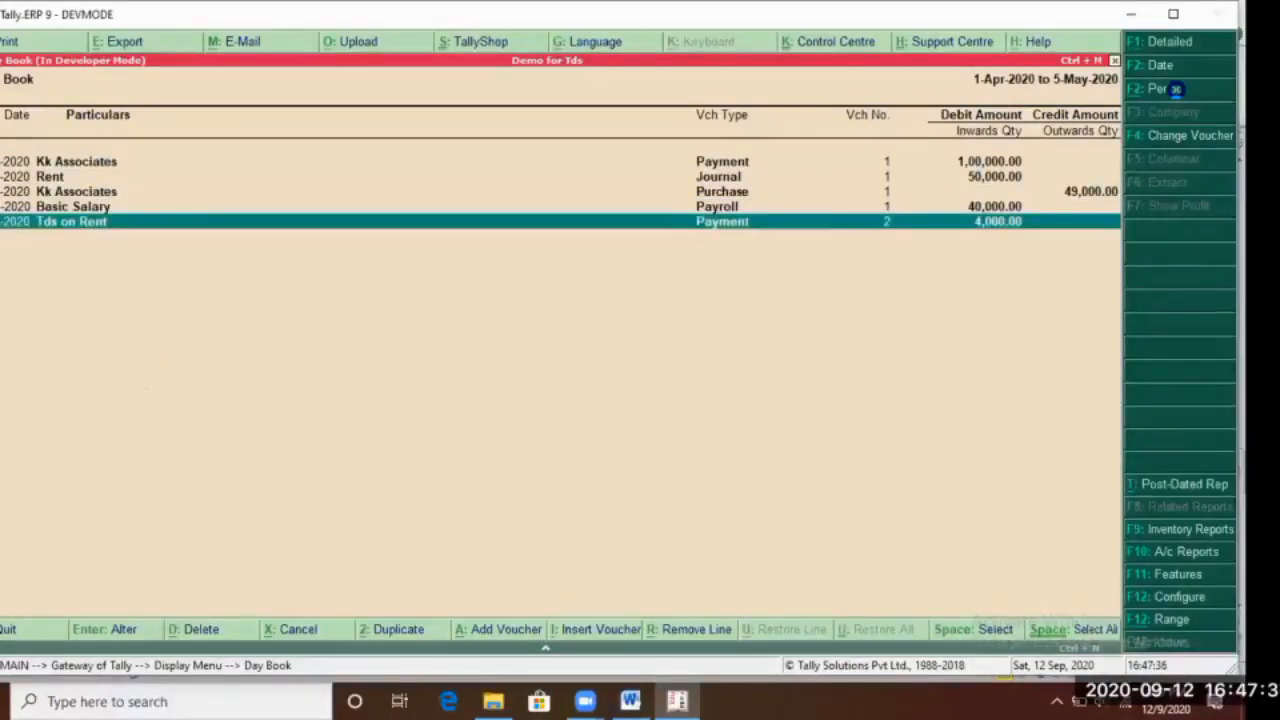
key("alt+d")
key("Return")
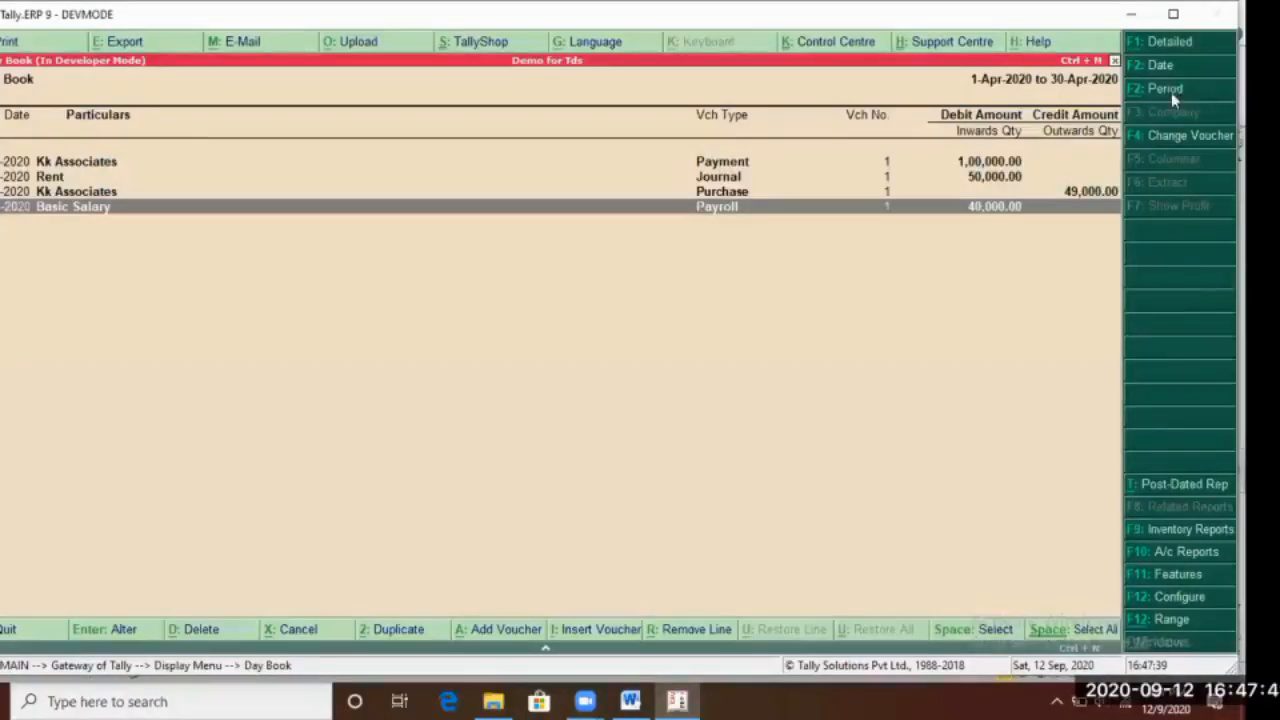
Start a statutory payment in a new payment voucher for TDS from 1-Apr-2020 to 30-Apr-2020, deducted till 30-4-2020, under section 94C
key("Escape")
key("v")
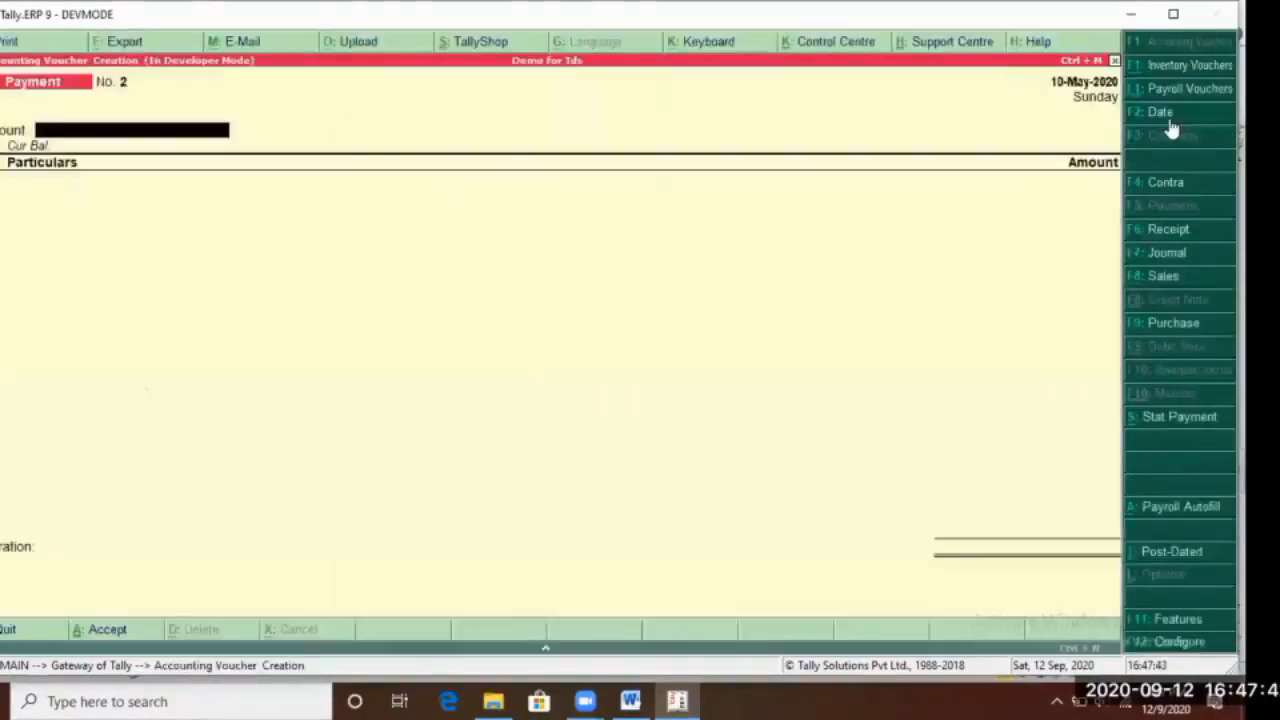
left_click(1173, 428)
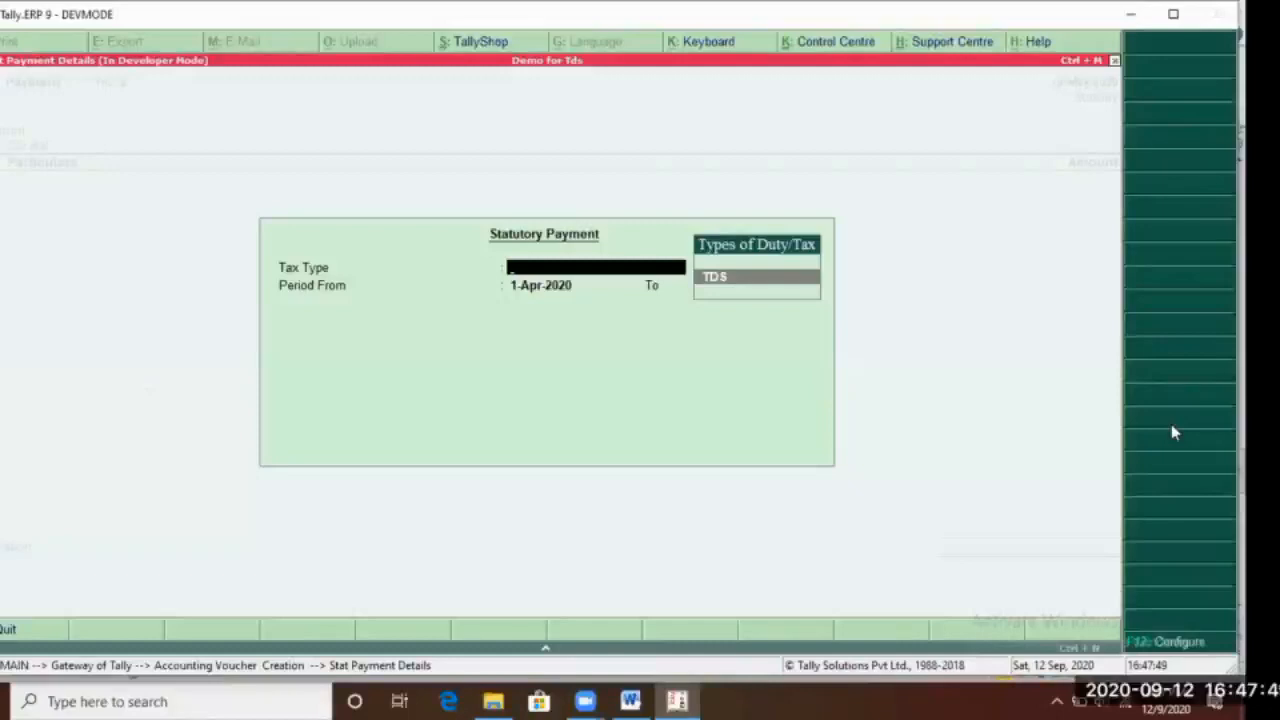
key("Return")
key("Return")
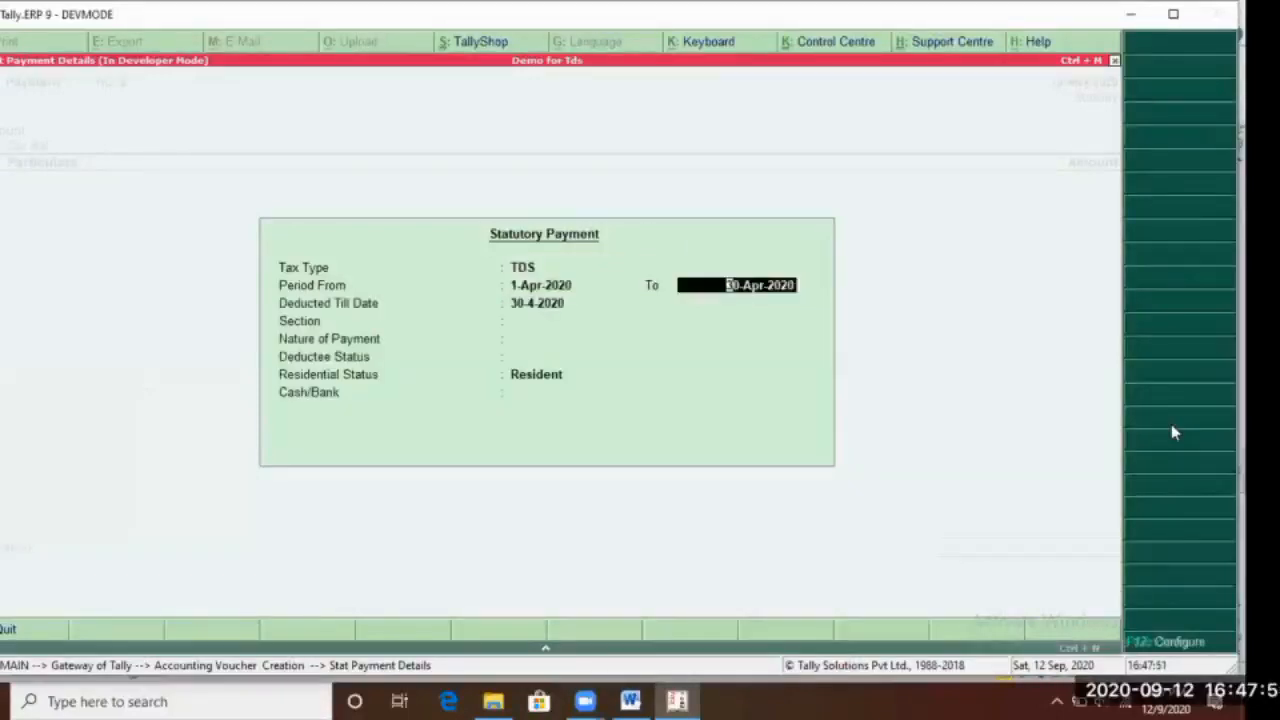
key("Return")
key("Return")
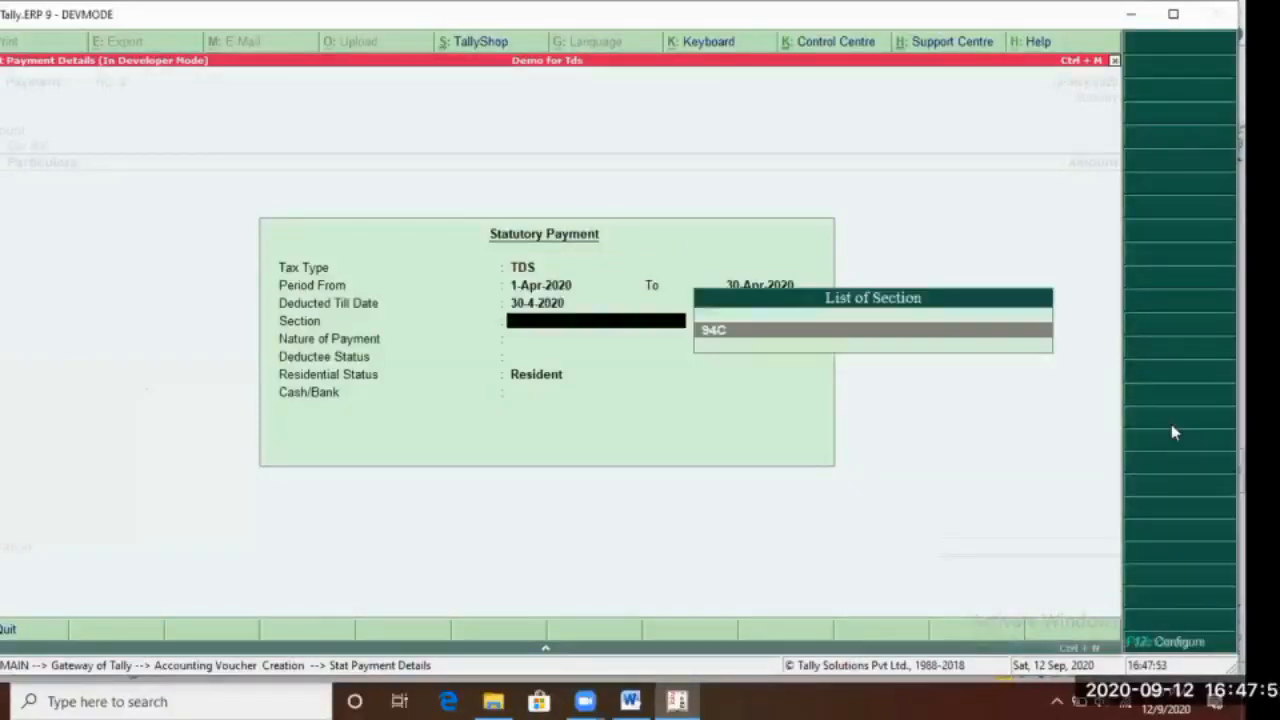
key("Return")
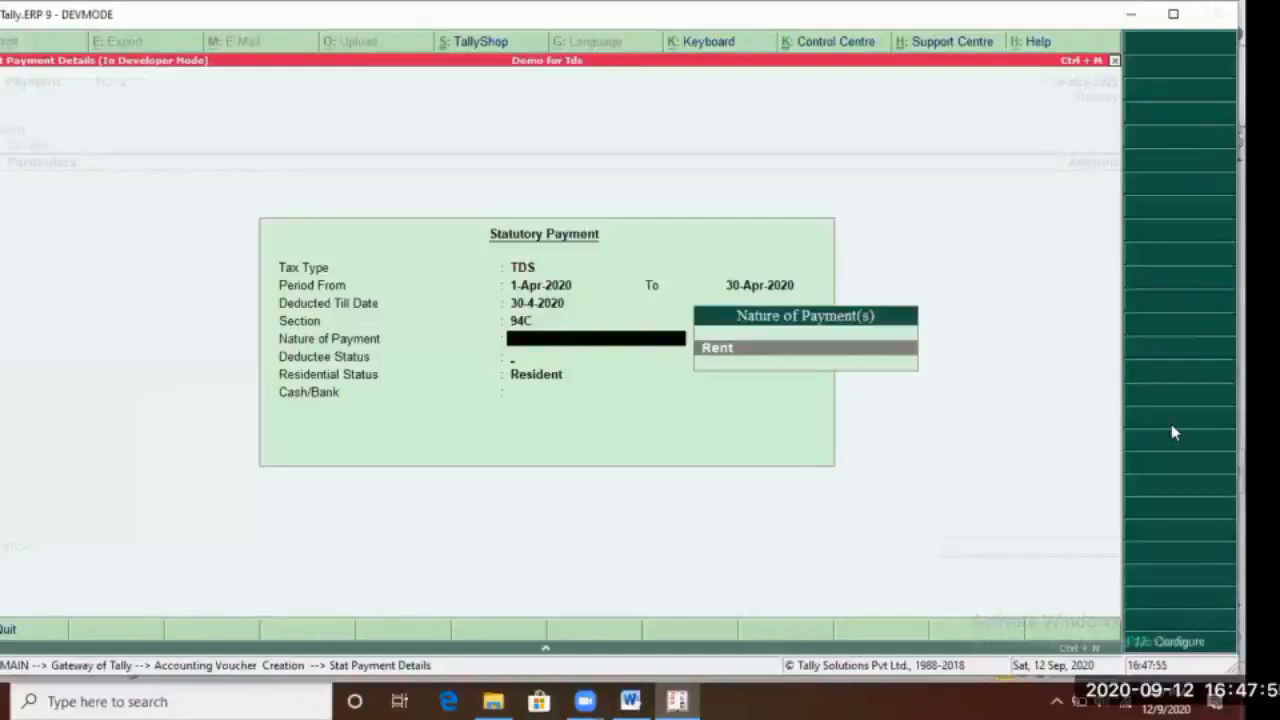
Set nature of payment to Rent, deductee and residential status to All Items, and Hdfc Bank as the paying account, then fill the voucher
key("Return")
key("Down")
key("Down")
key("Up")
key("Up")
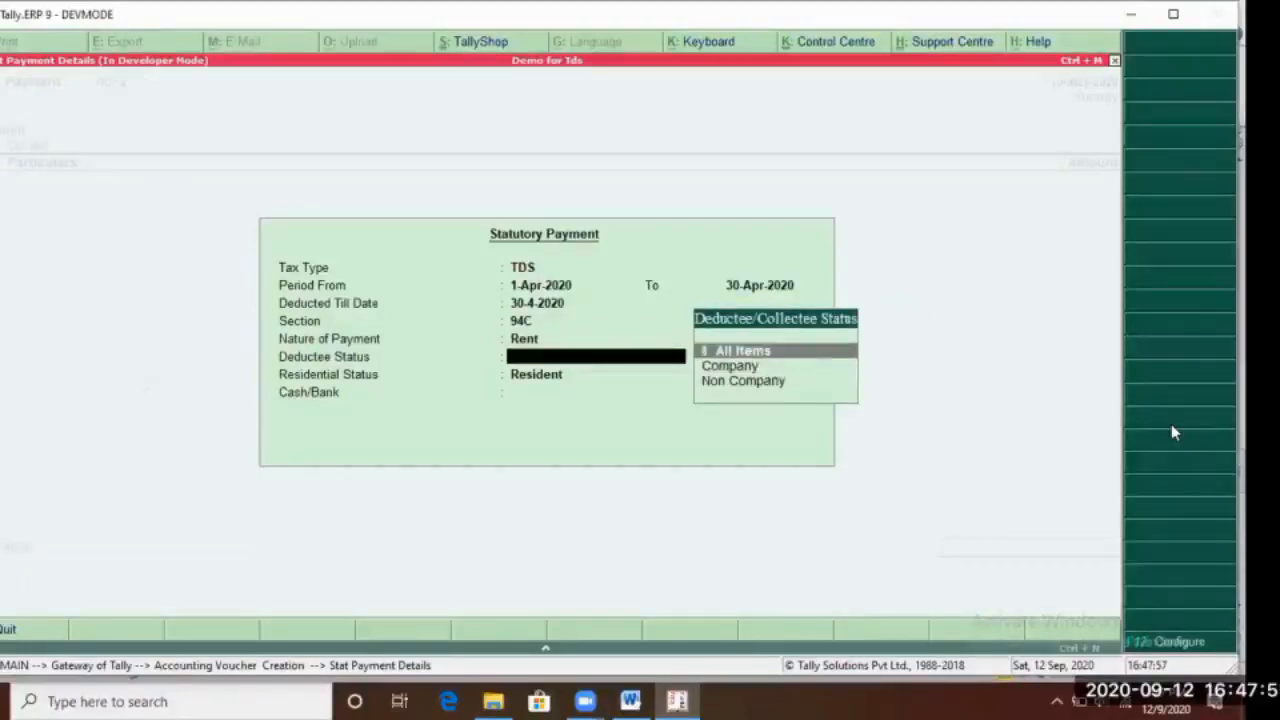
key("Down")
key("Up")
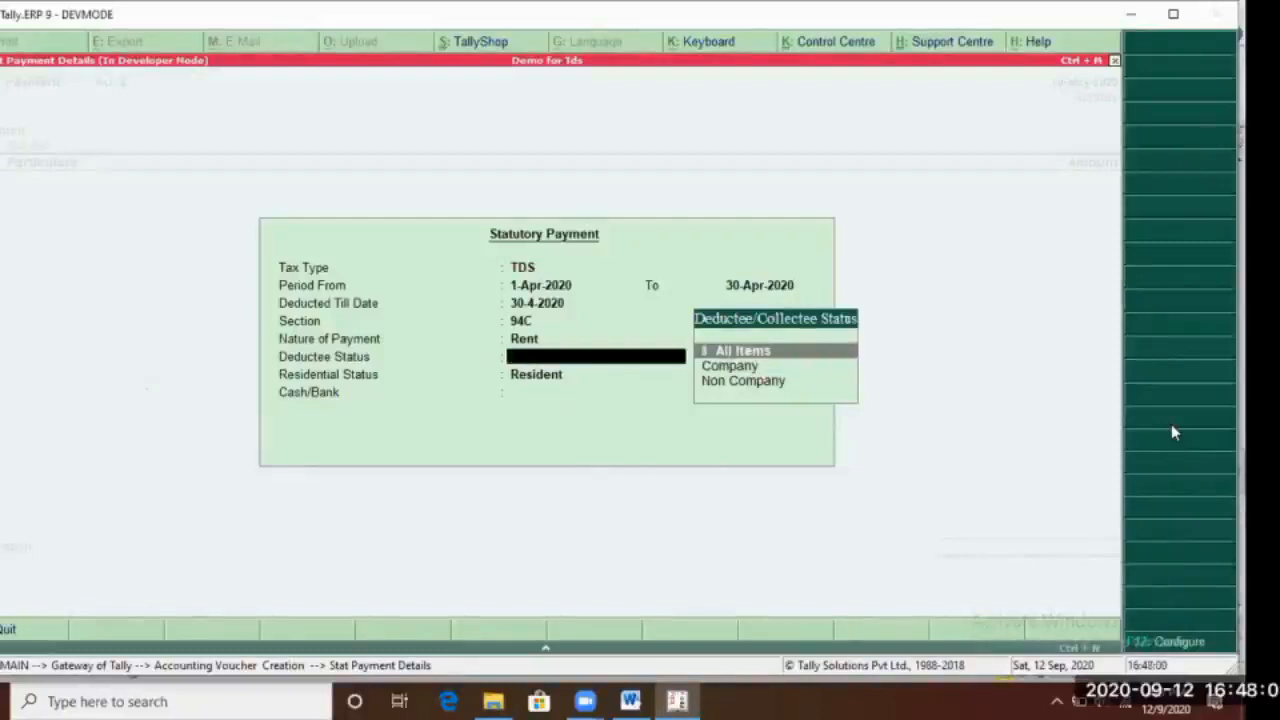
key("Return")
key("Up")
key("Up")
key("Return")
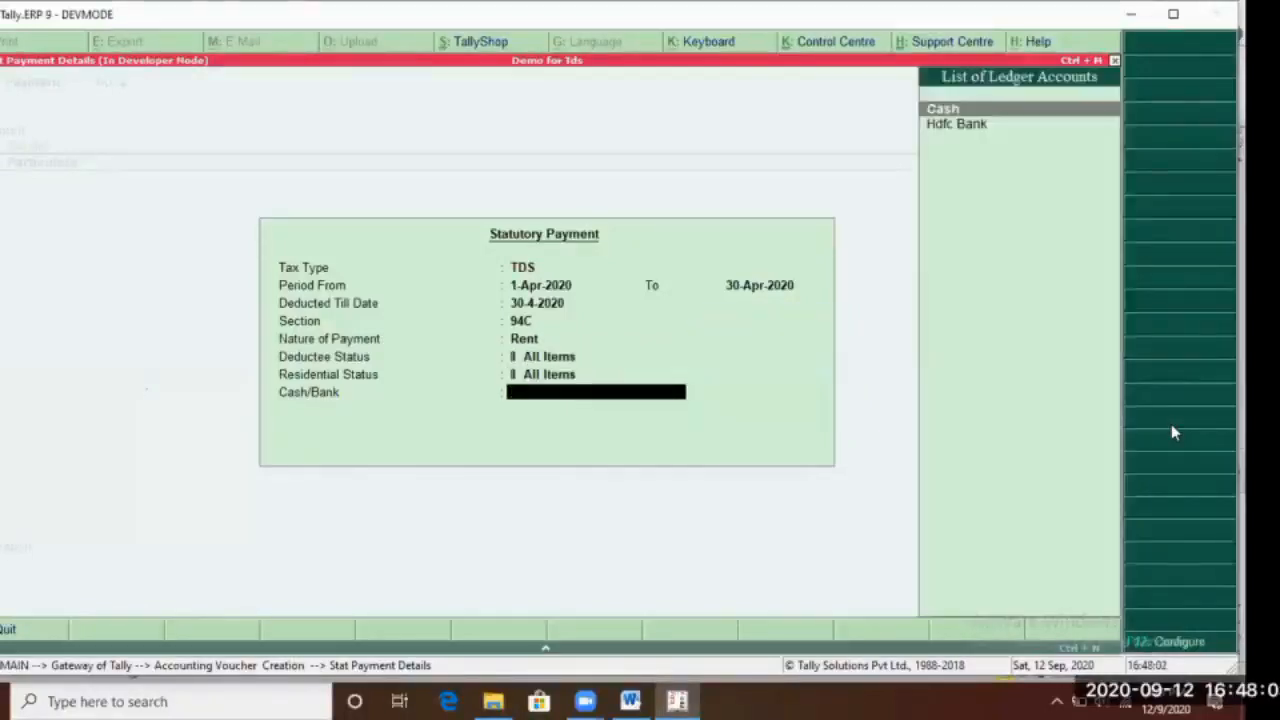
key("Down")
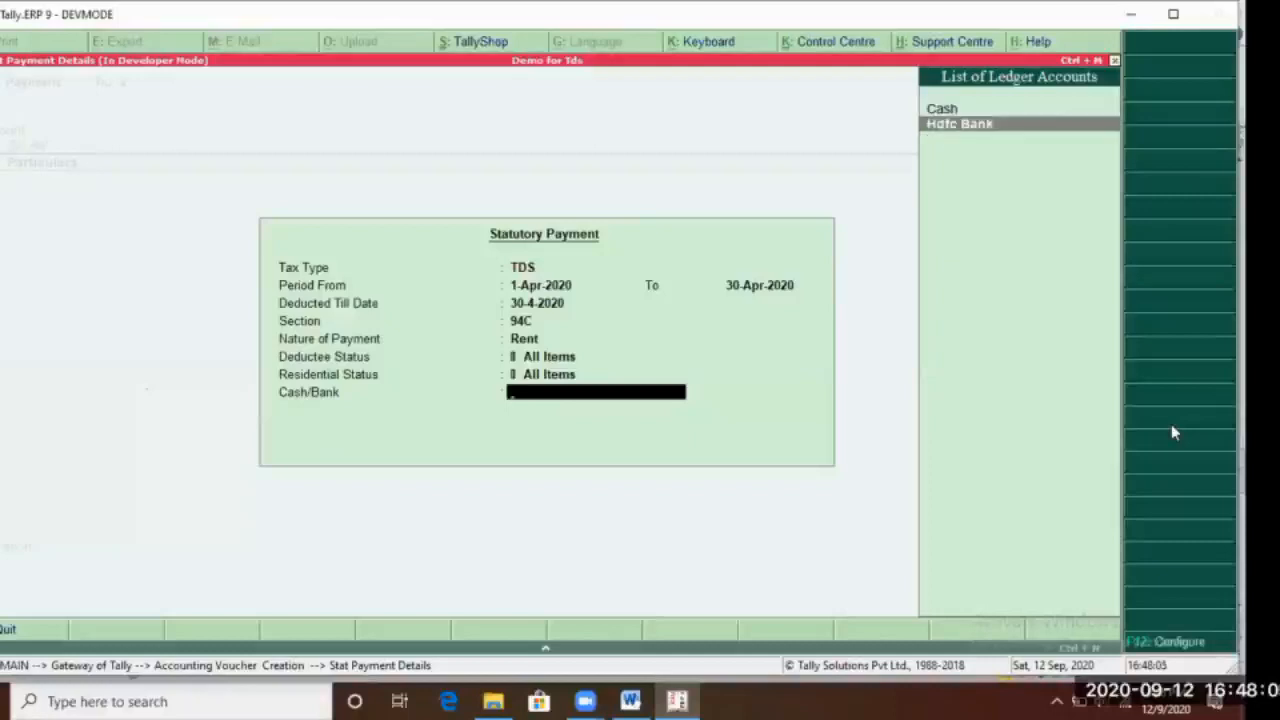
key("Return")
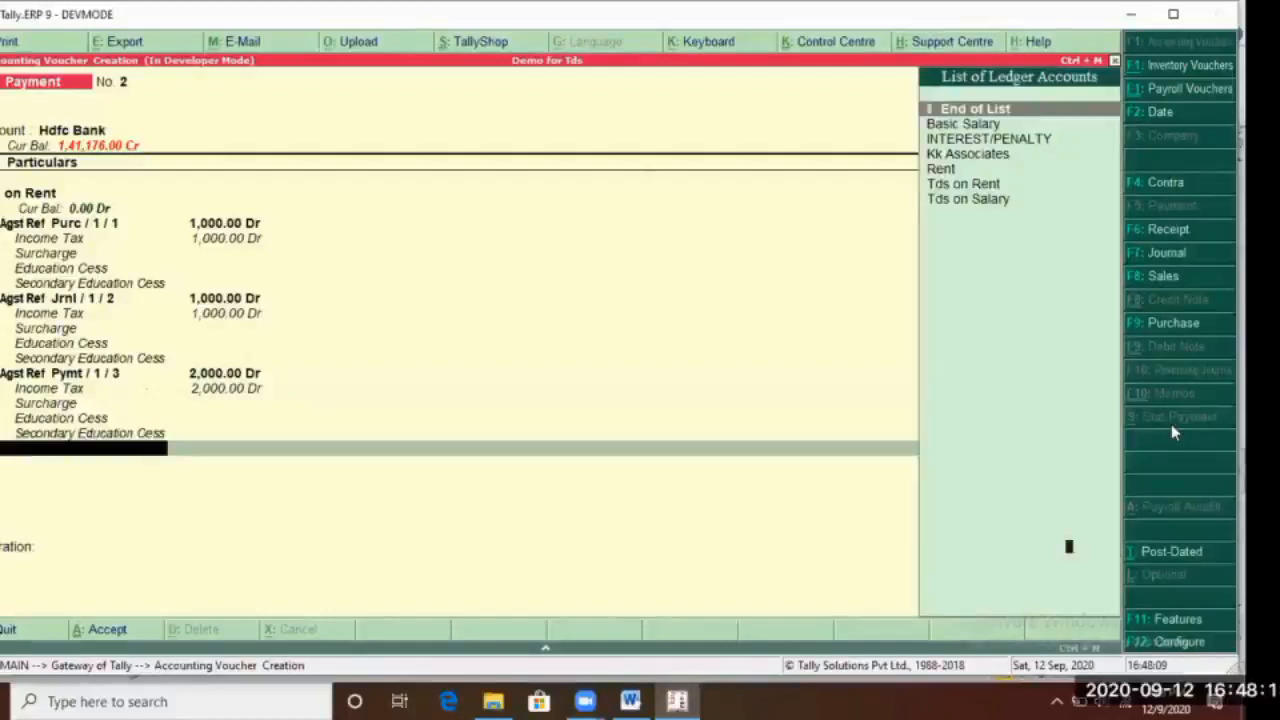
Add the INTEREST/PENALTY ledger as a further line below the TDS on rent entries
key("Return")
key("ctrl+a")
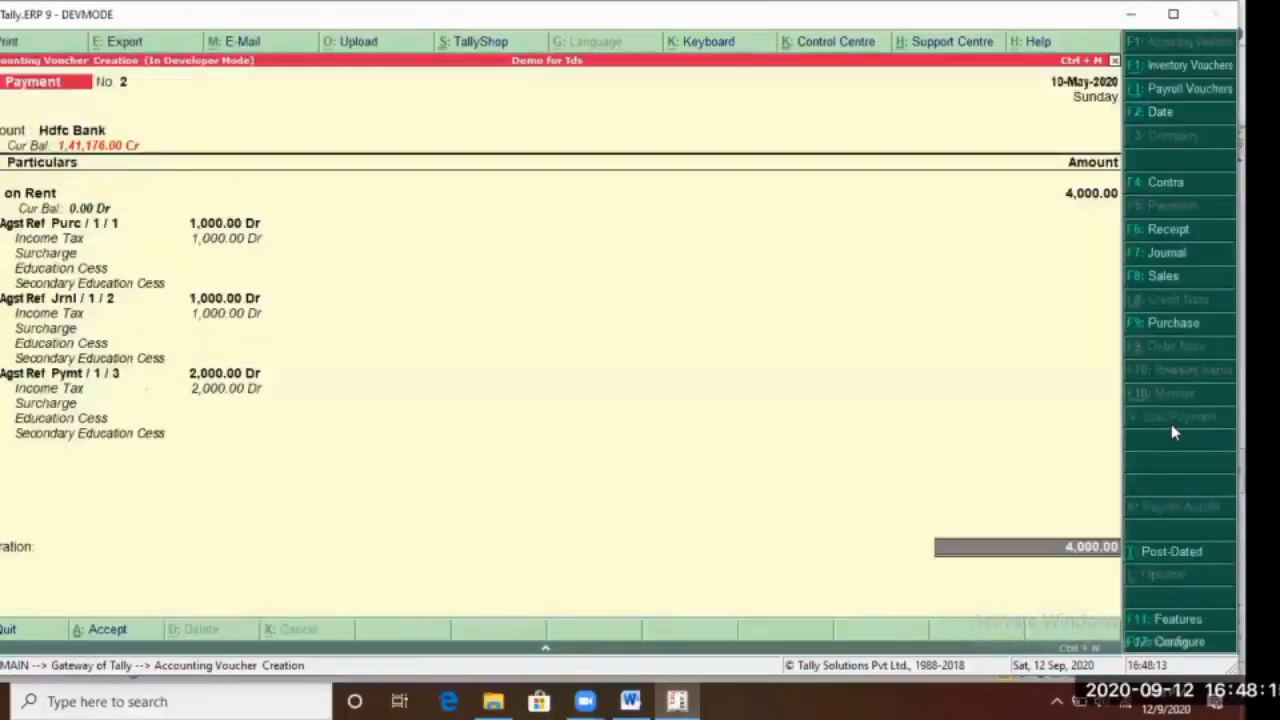
key("BackSpace")
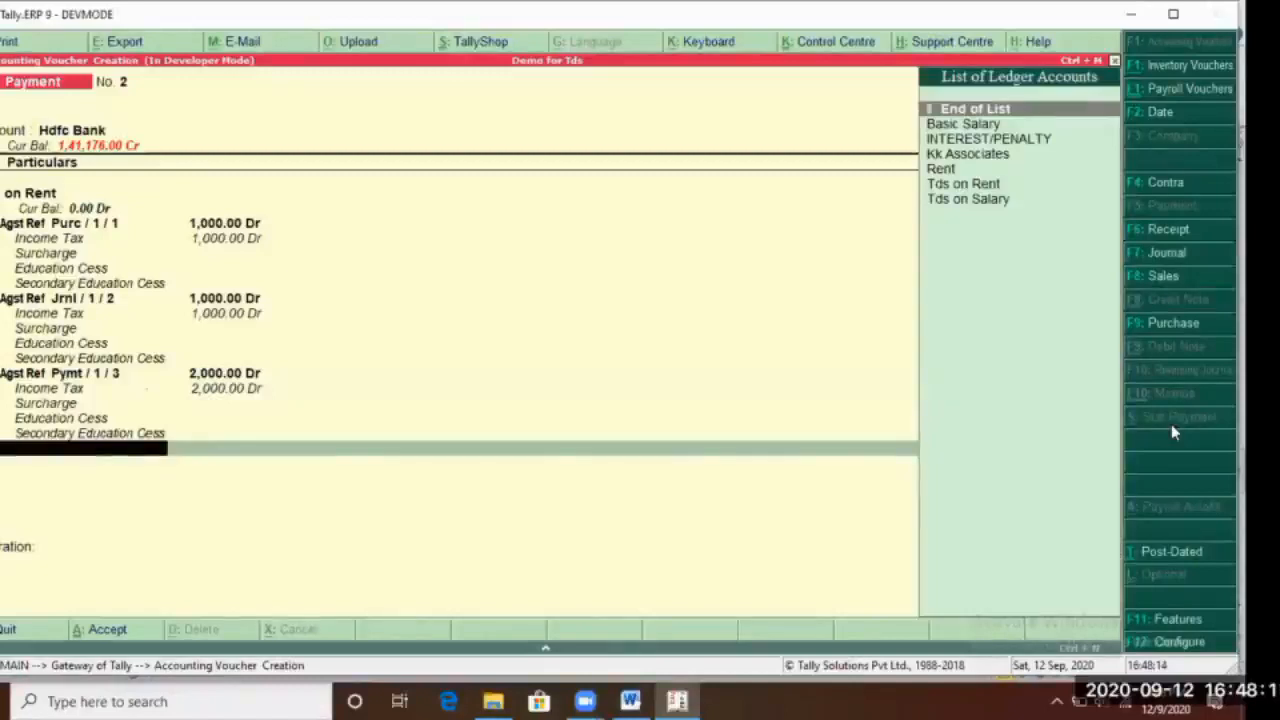
key("ctrl+a")
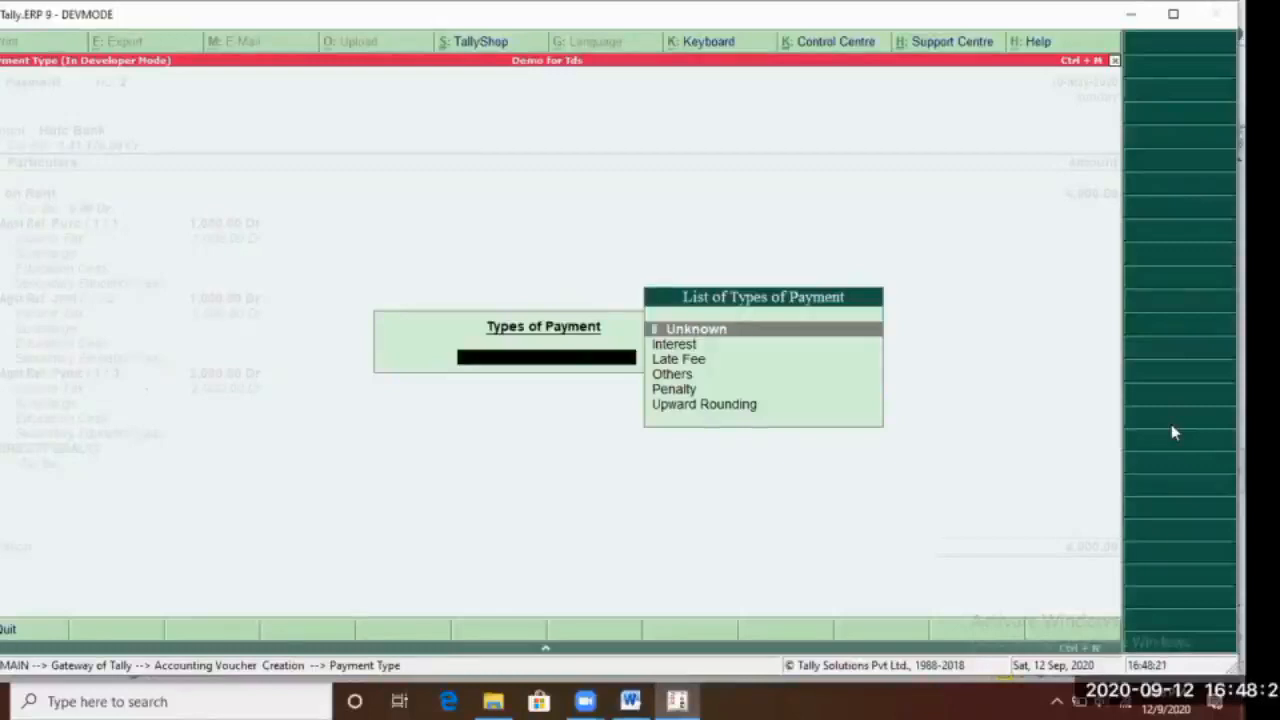
Look through the types of payment and choose Interest for the INTEREST/PENALTY line
key("Down")
key("Down")
key("Up")
key("Up")
key("Down")
key("Down")
key("Down")
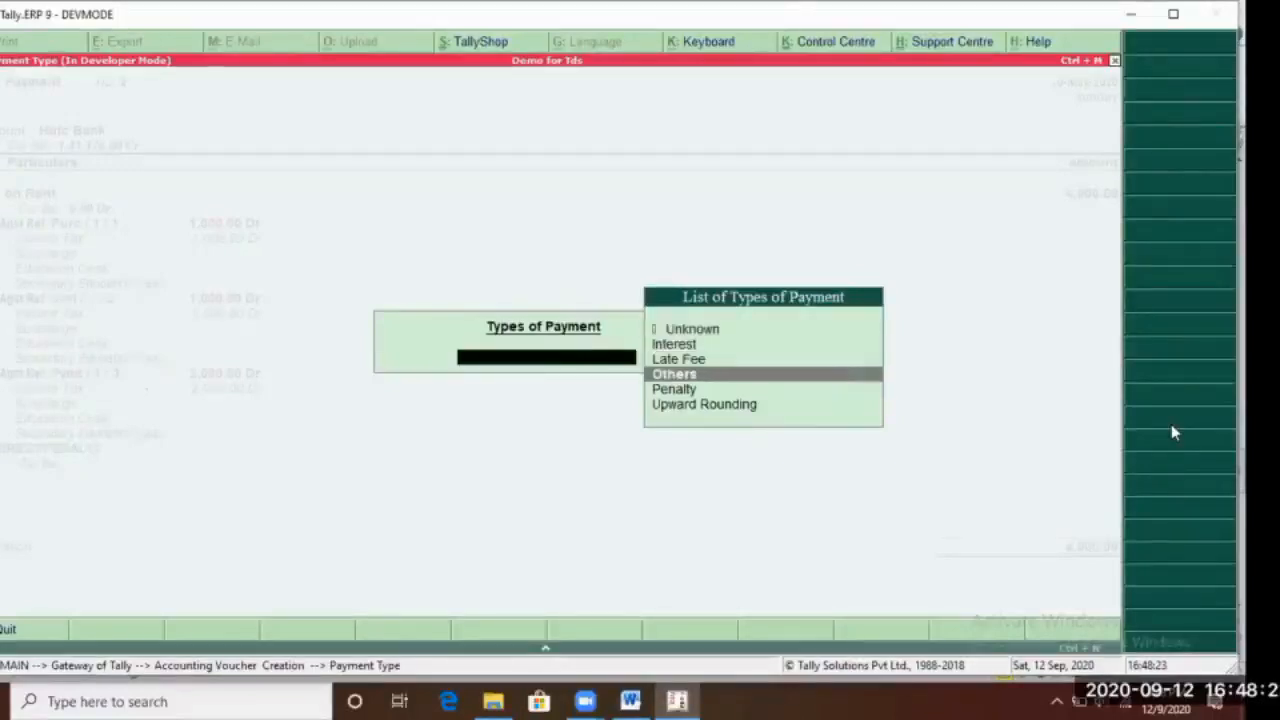
key("Down")
key("Down")
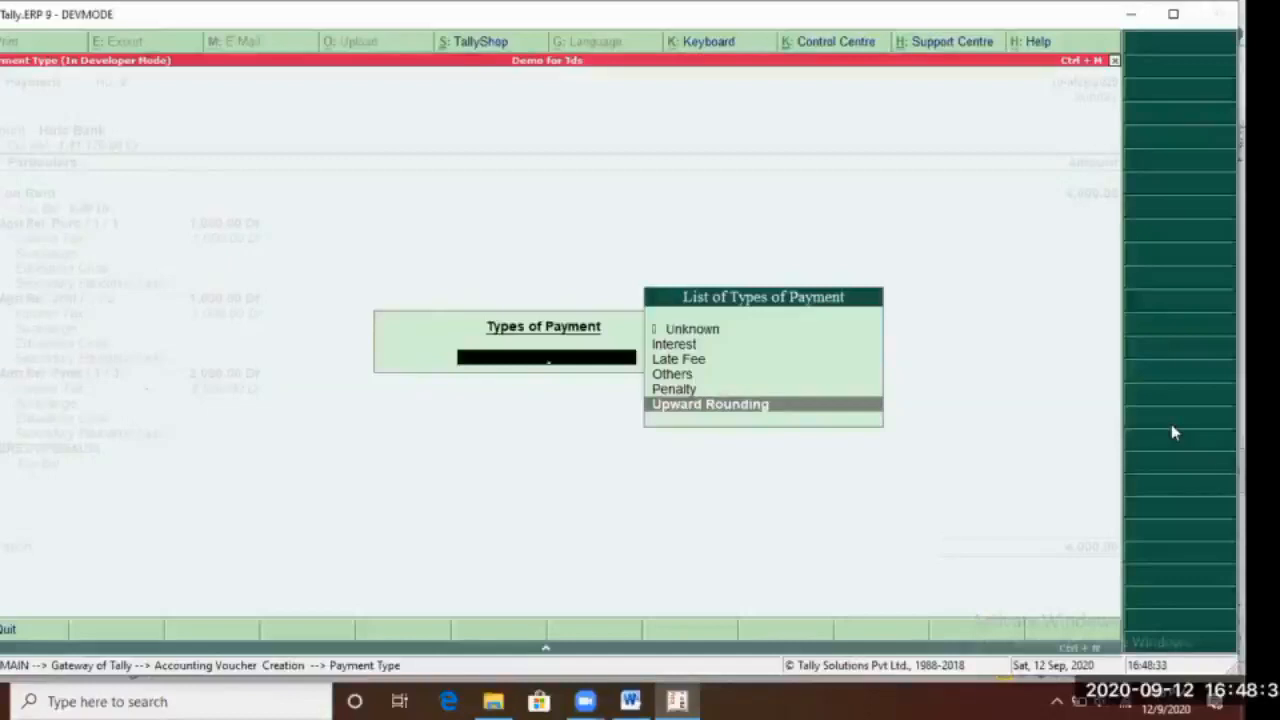
key("Up")
key("Up")
key("Up")
key("Up")
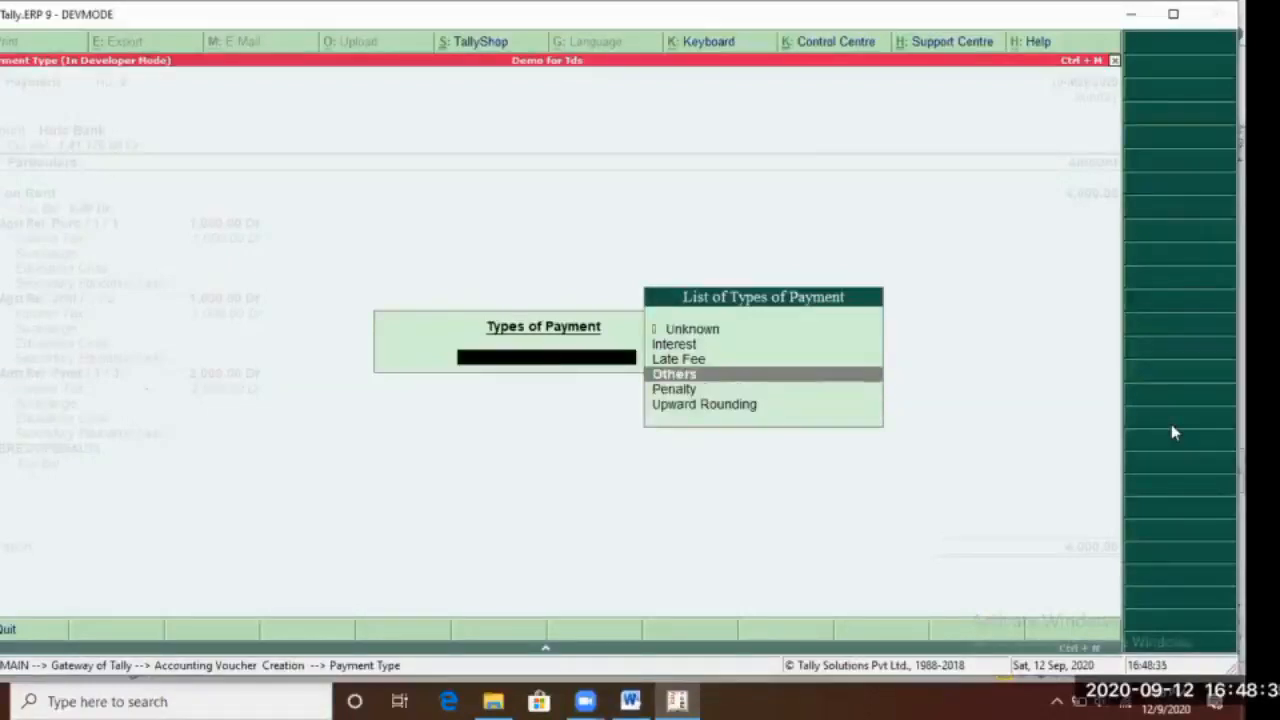
key("Down")
key("Down")
key("Down")
key("Up")
key("Up")
key("Up")
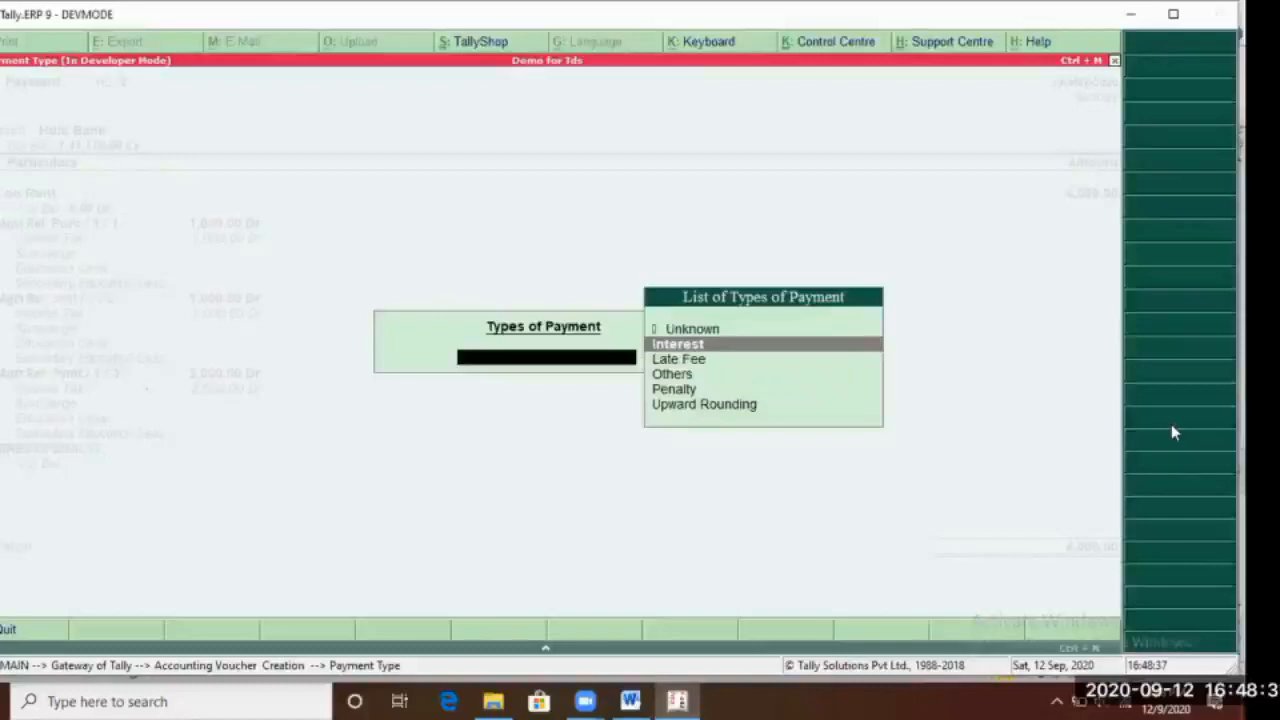
key("Down")
key("Up")
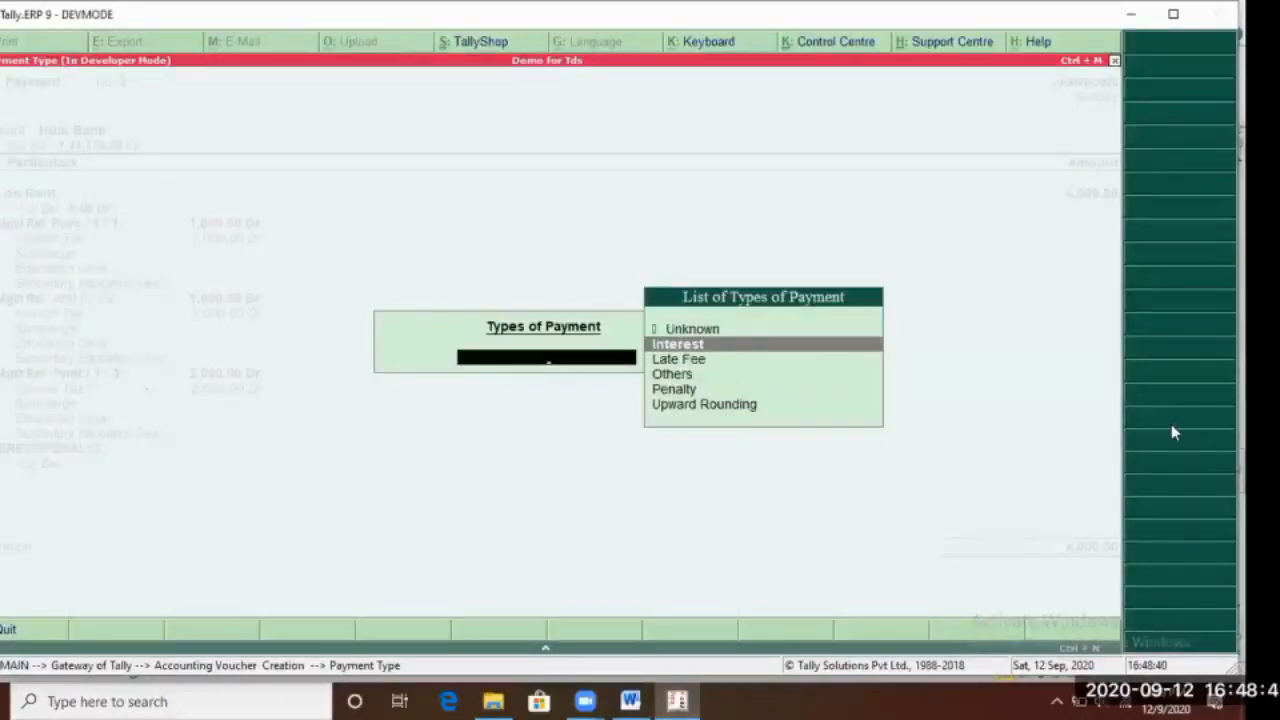
key("Return")
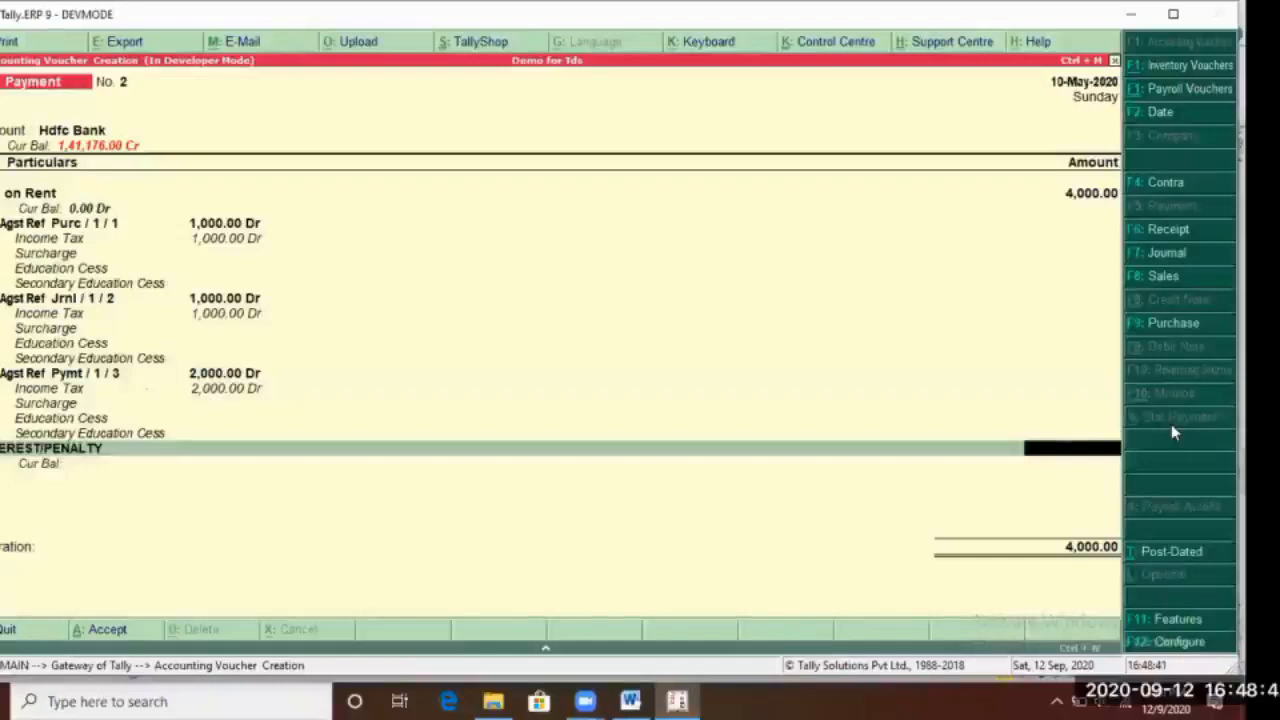
Enter 1,000 as the INTEREST/PENALTY amount and set Provide Details to Yes
type("1000")
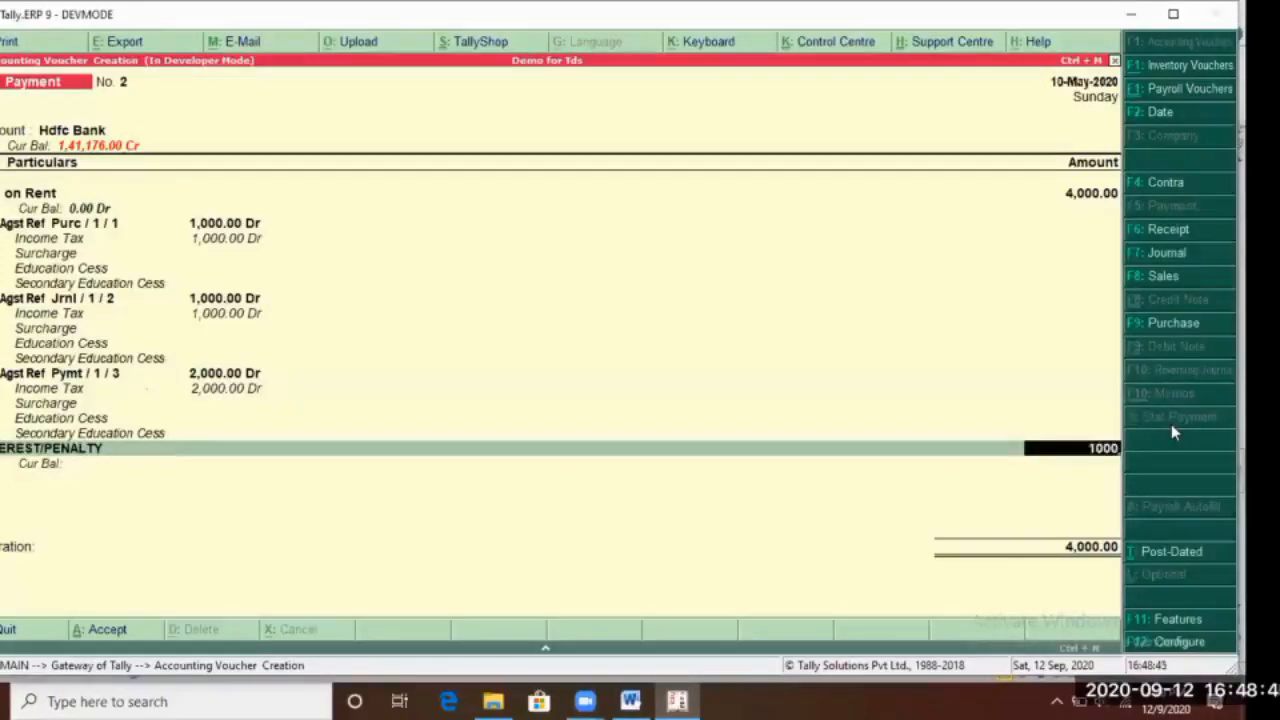
key("Return")
key("Return")
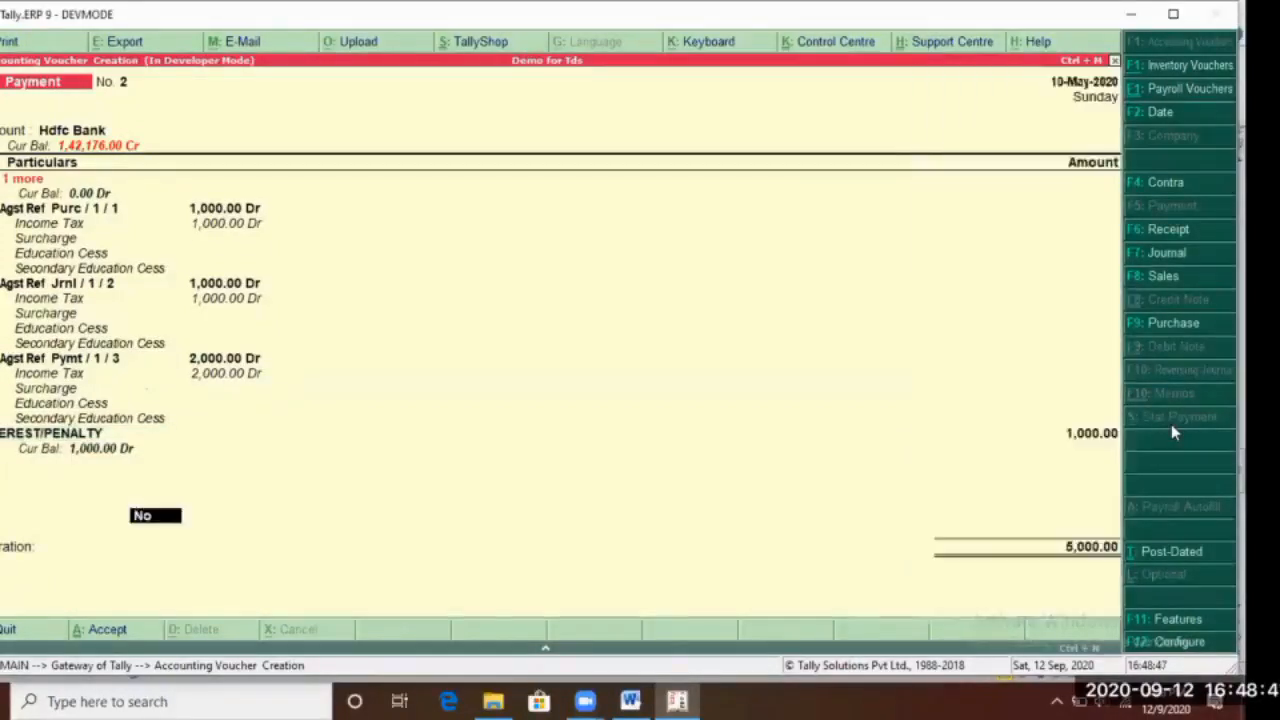
key("y")
key("Return")
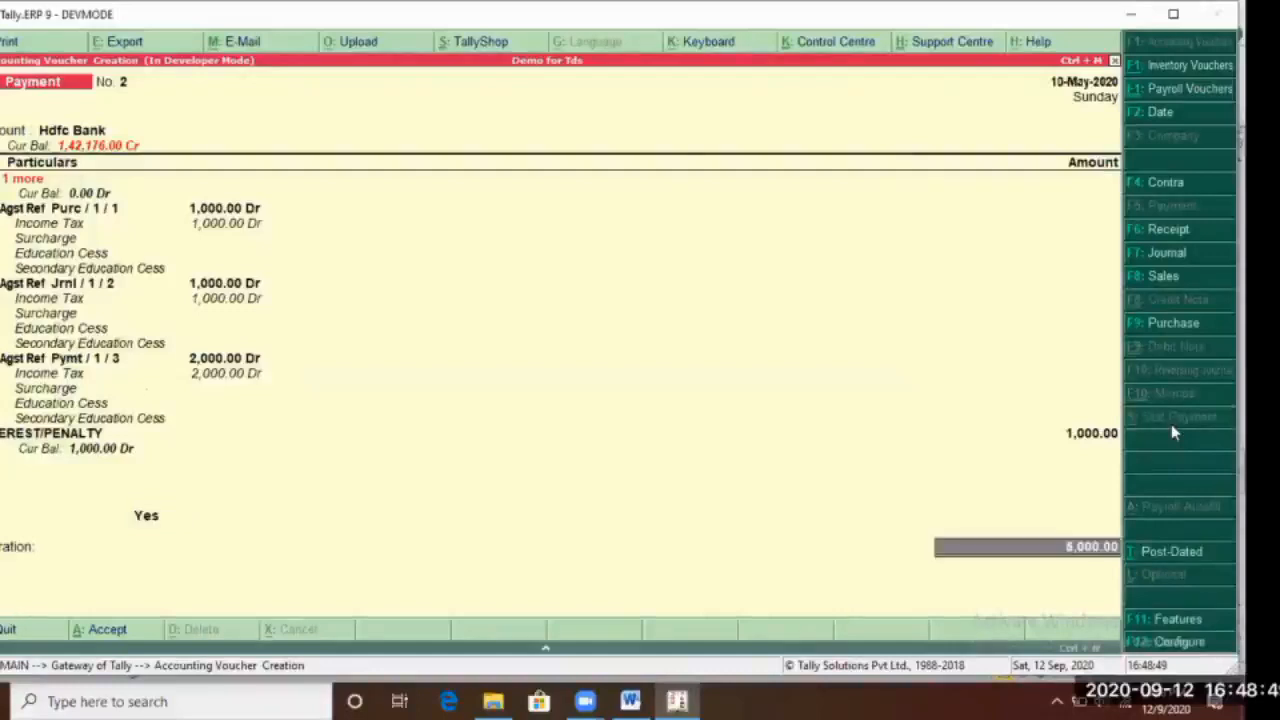
Keep the cheque bank allocation with cheque range Not Applicable and no favouring name, leave the narration empty, and save the payment voucher
key("Return")
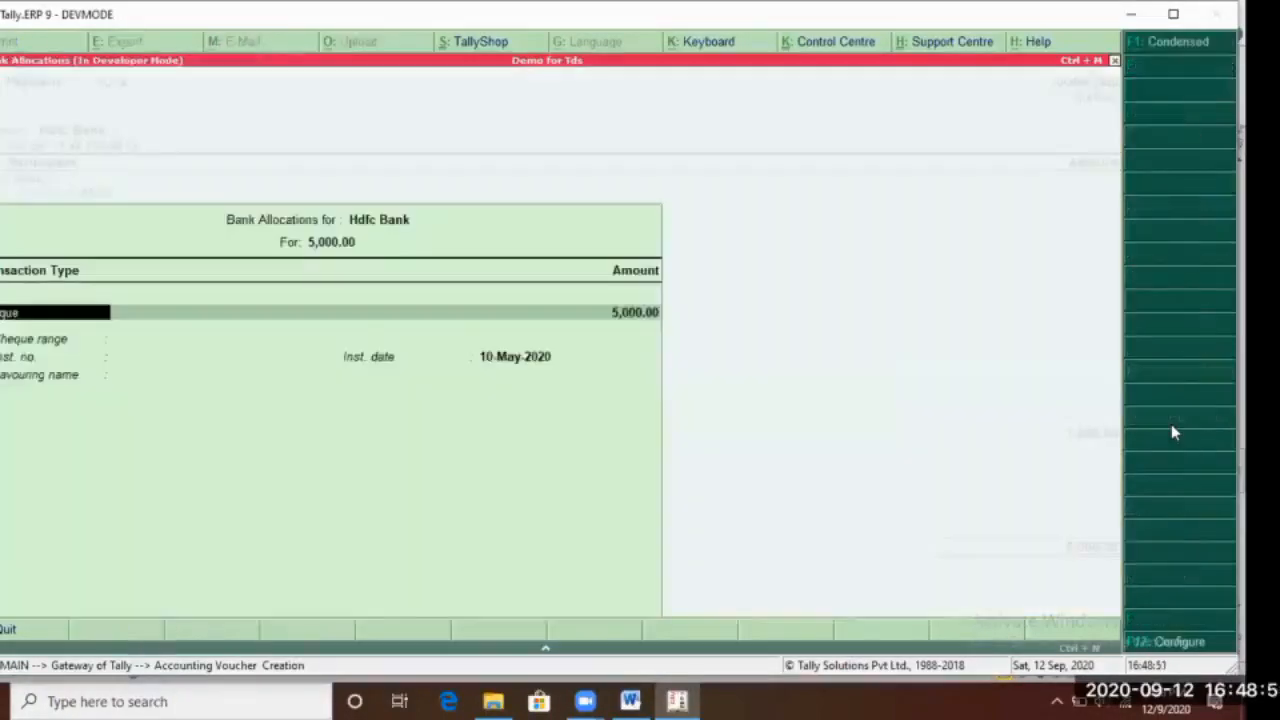
key("Return")
key("Return")
key("Return")
key("Return")
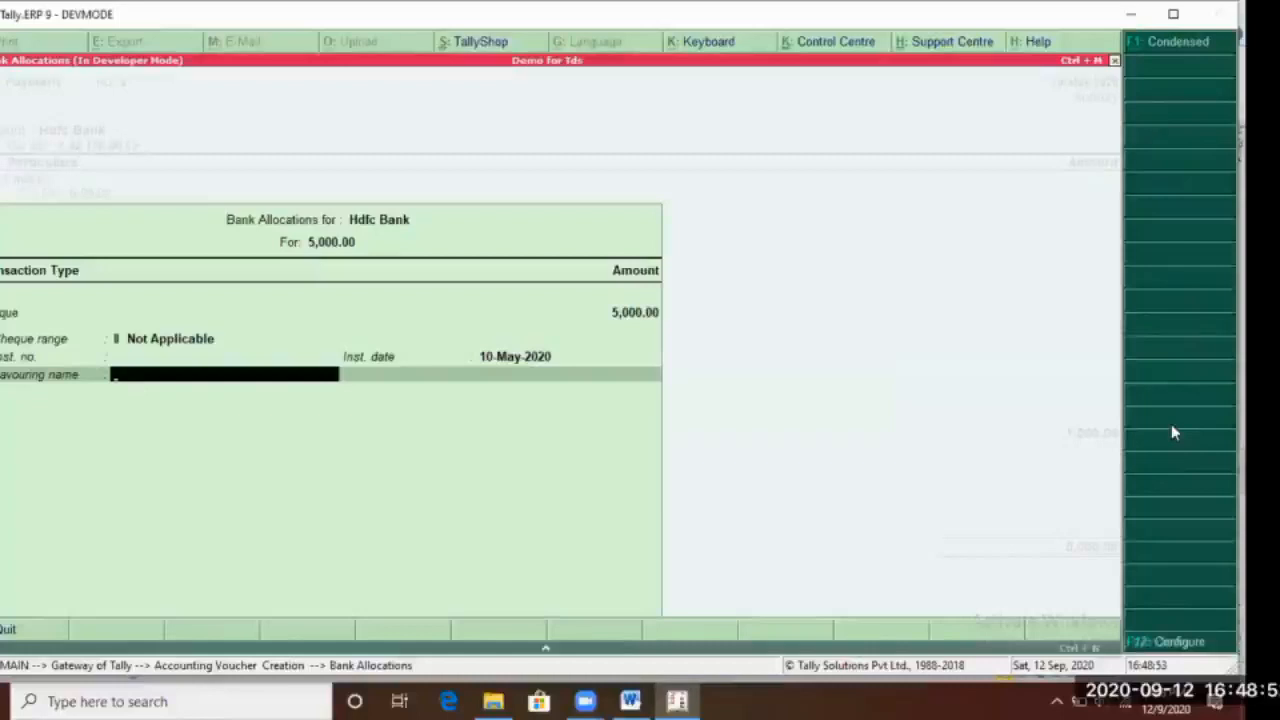
key("Return")
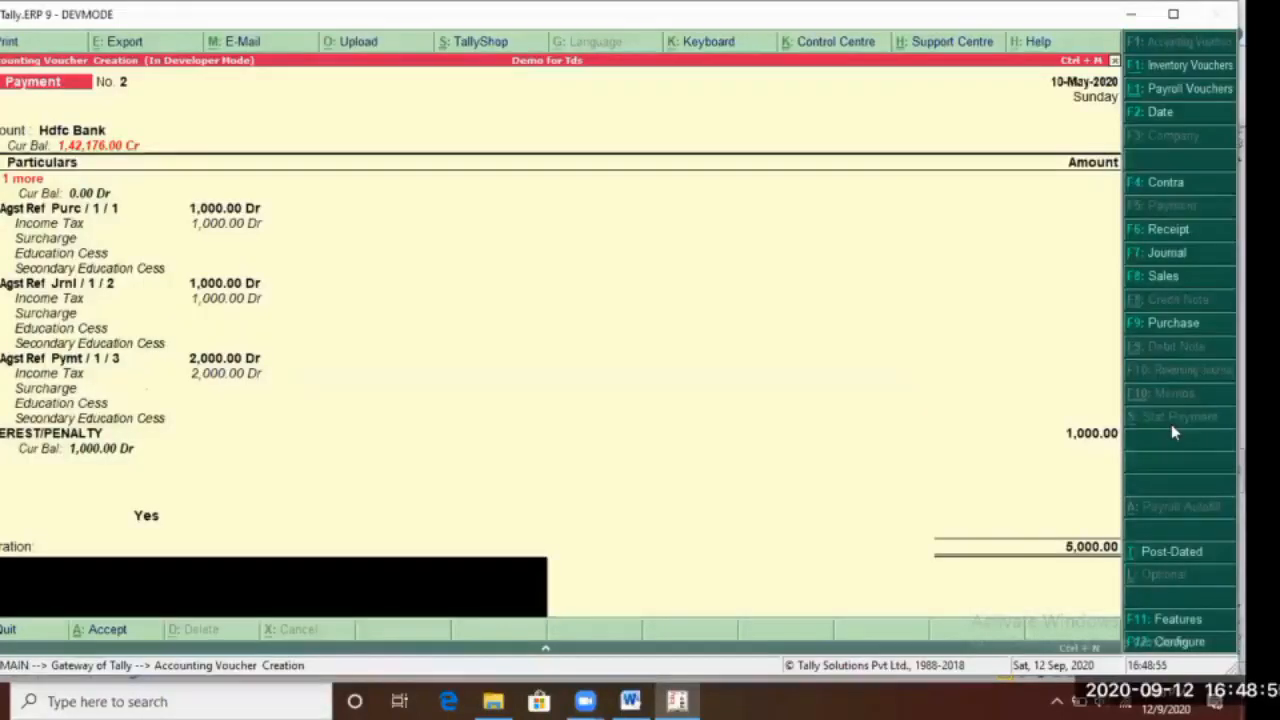
key("Return")
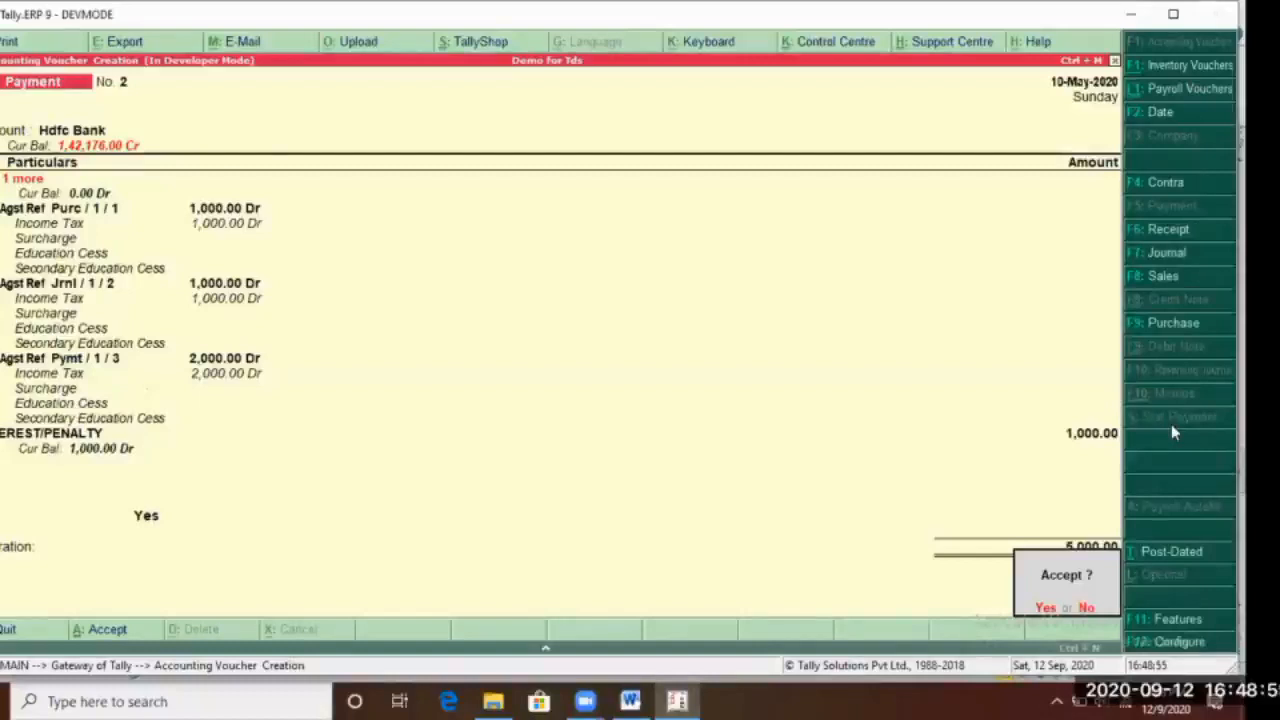
key("Return")
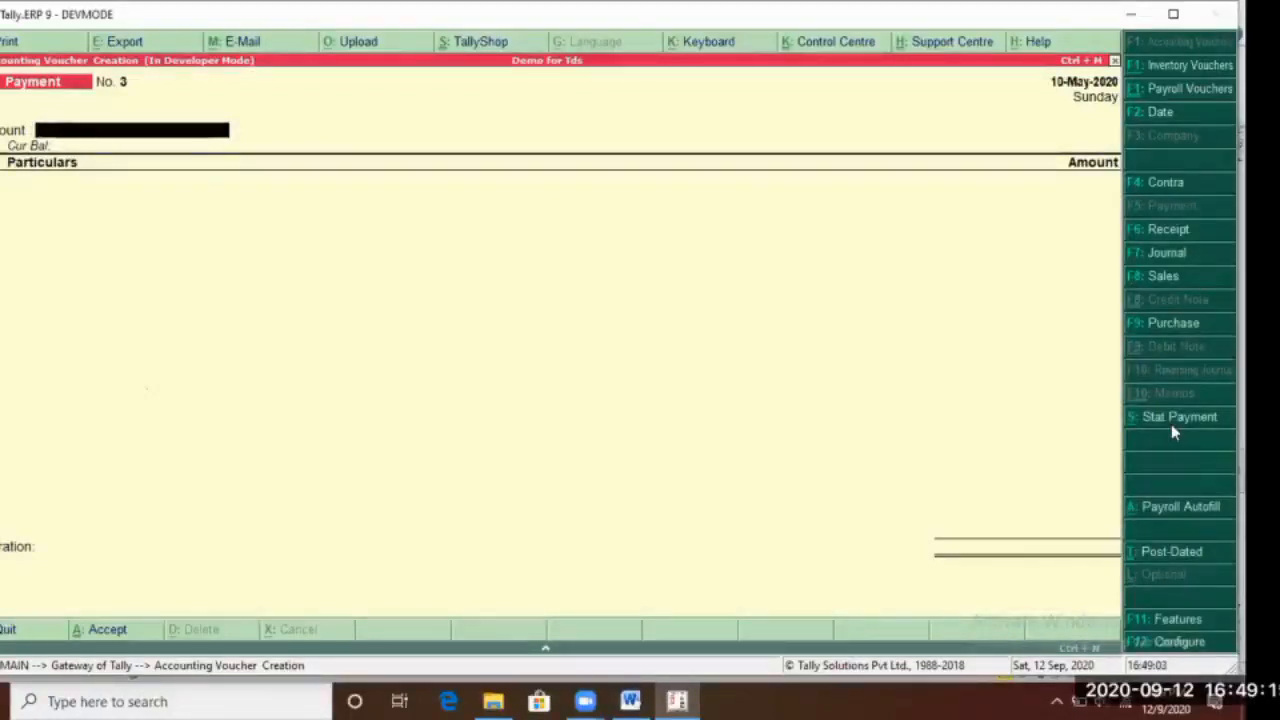
Reopen the saved TDS on rent payment and preview its TDS challan, examining the income tax, interest and total amounts
key("Page_Up")
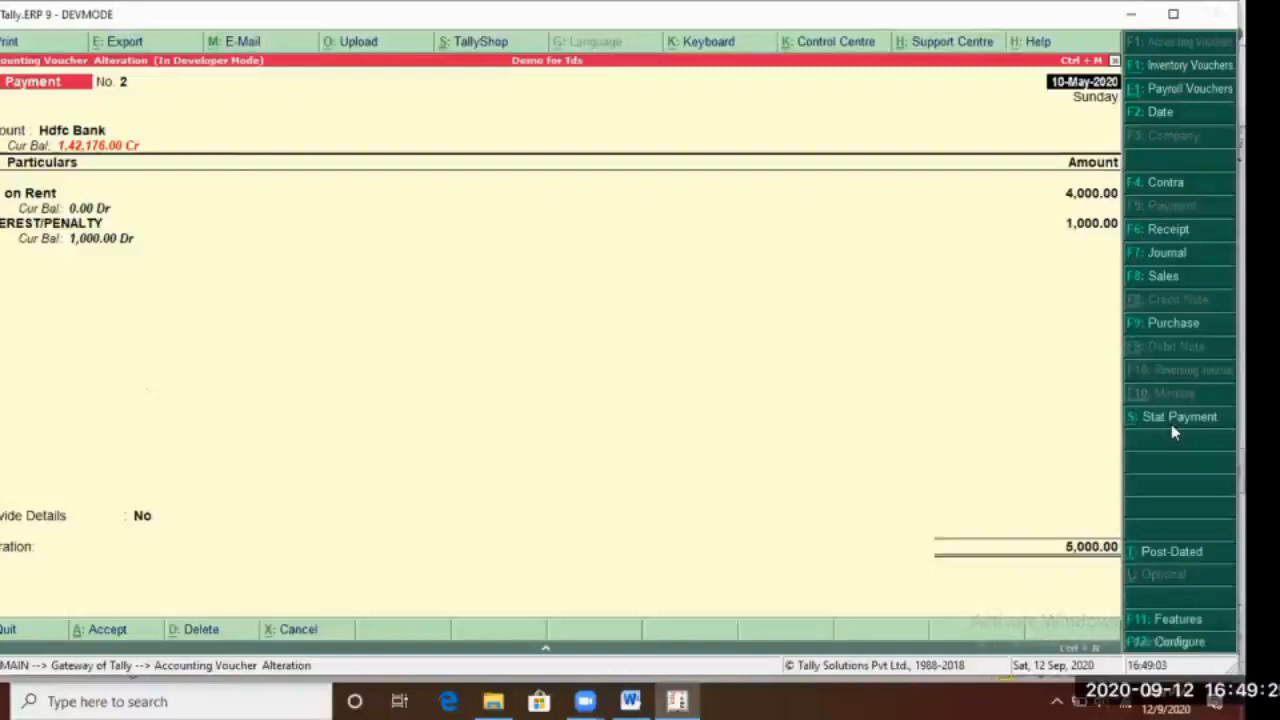
key("alt+p")
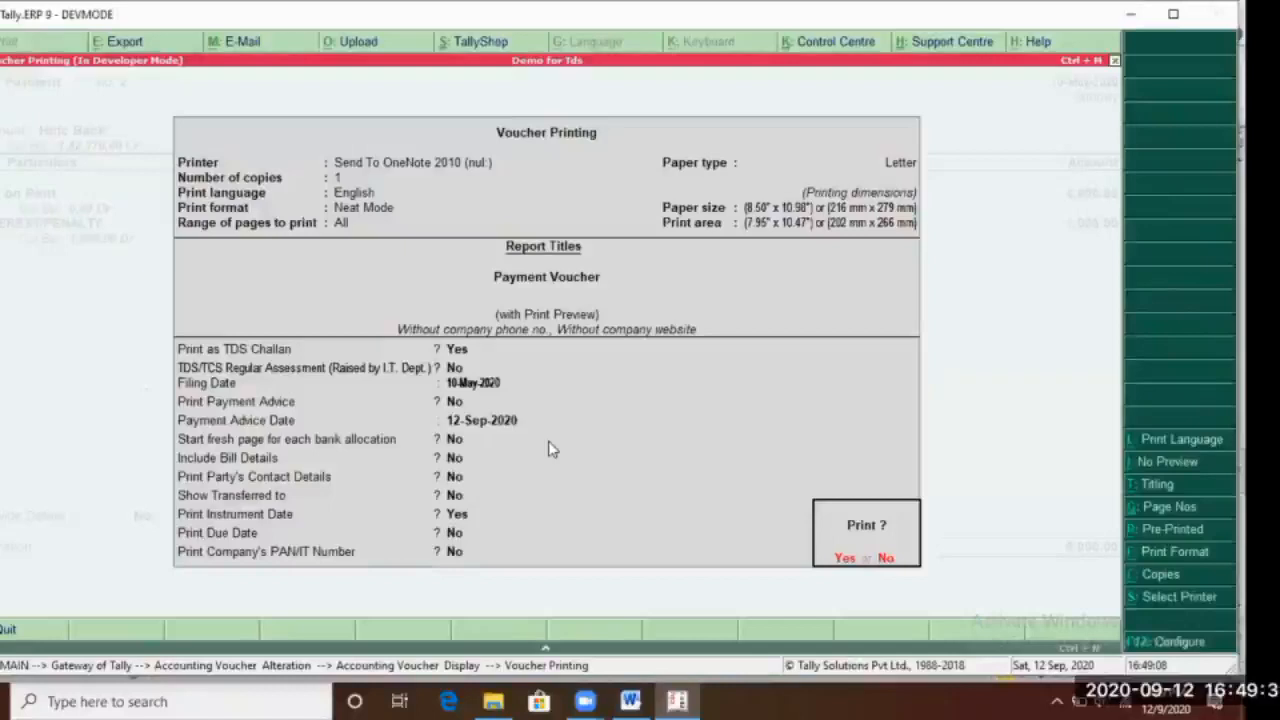
key("Return")
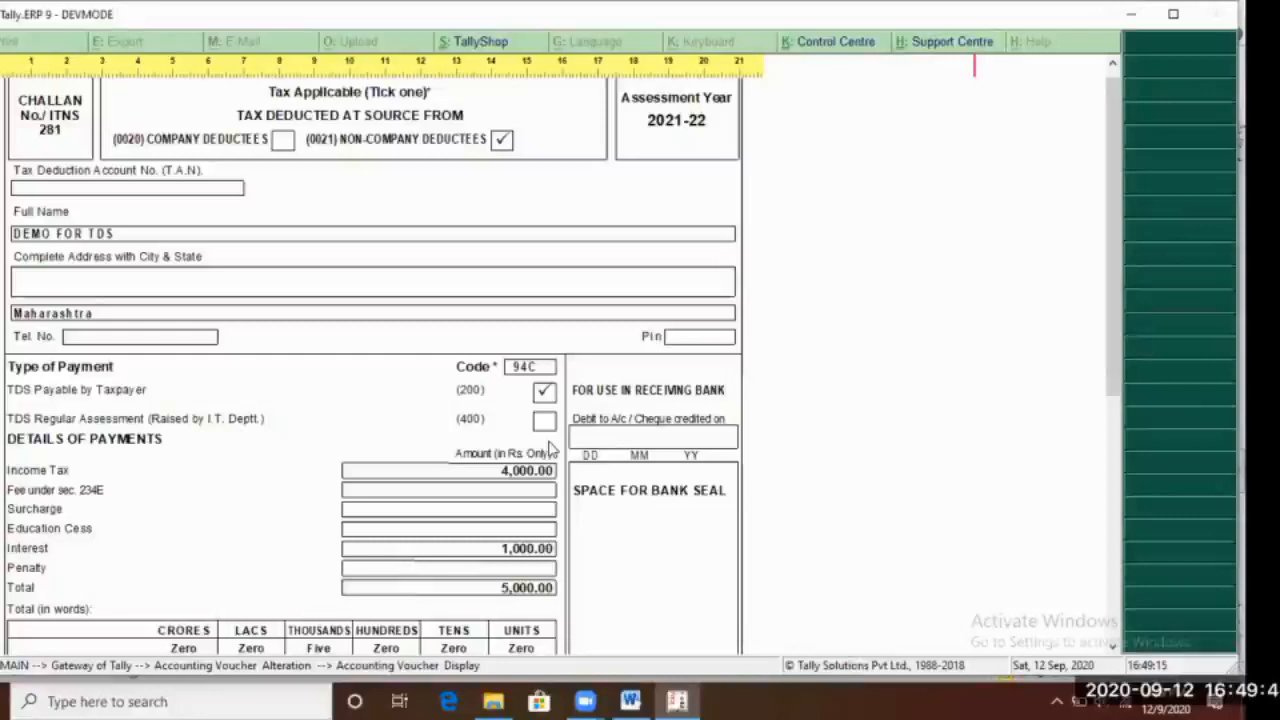
scroll(549, 449, "down", 3)
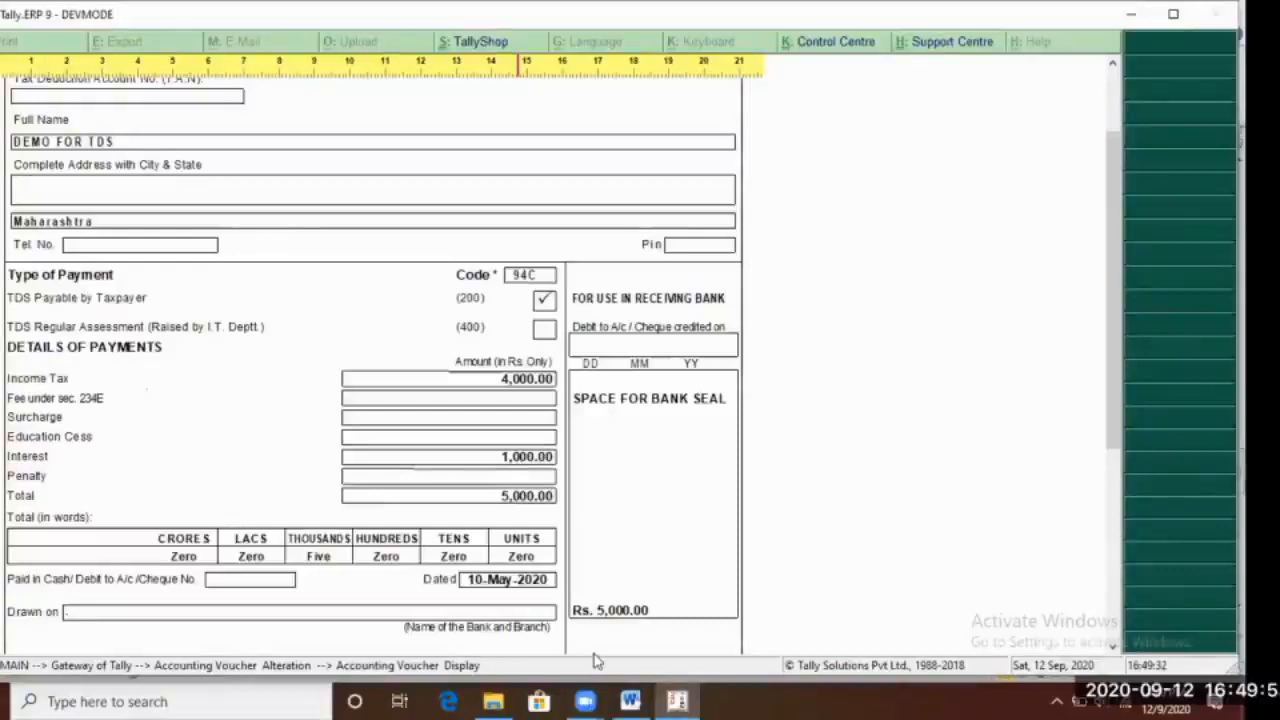
key("Escape")
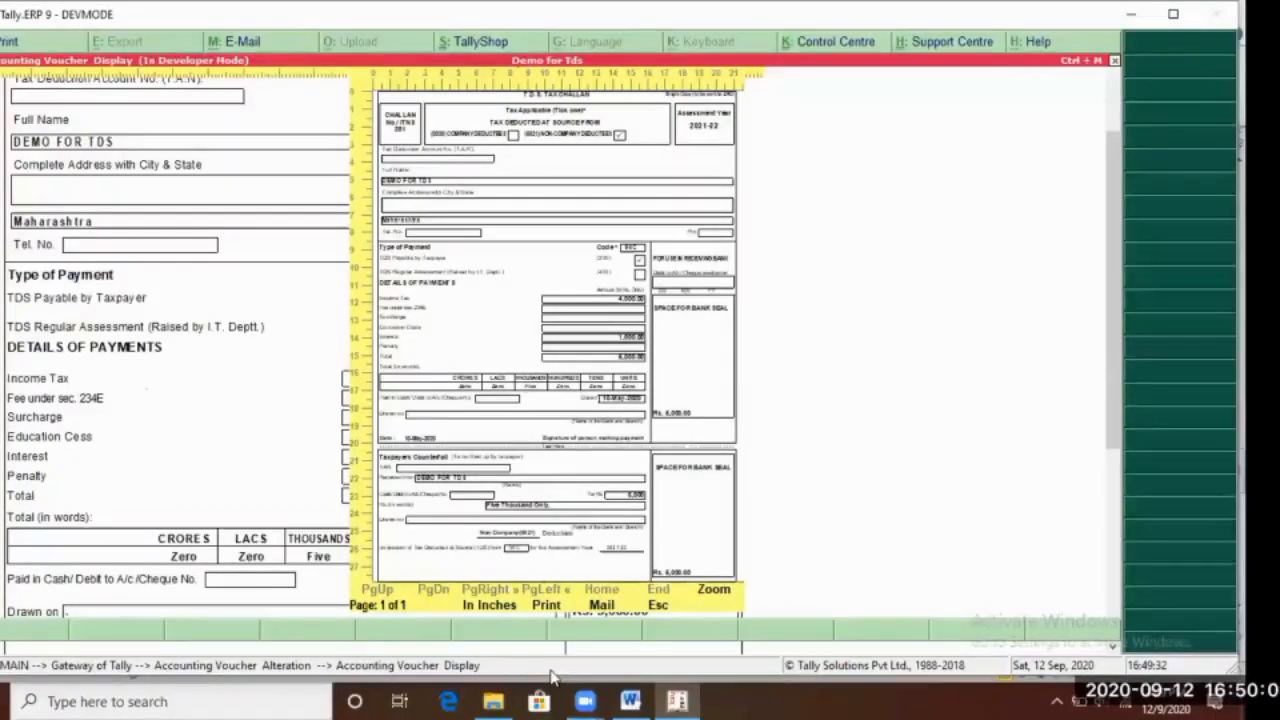
key("Escape")
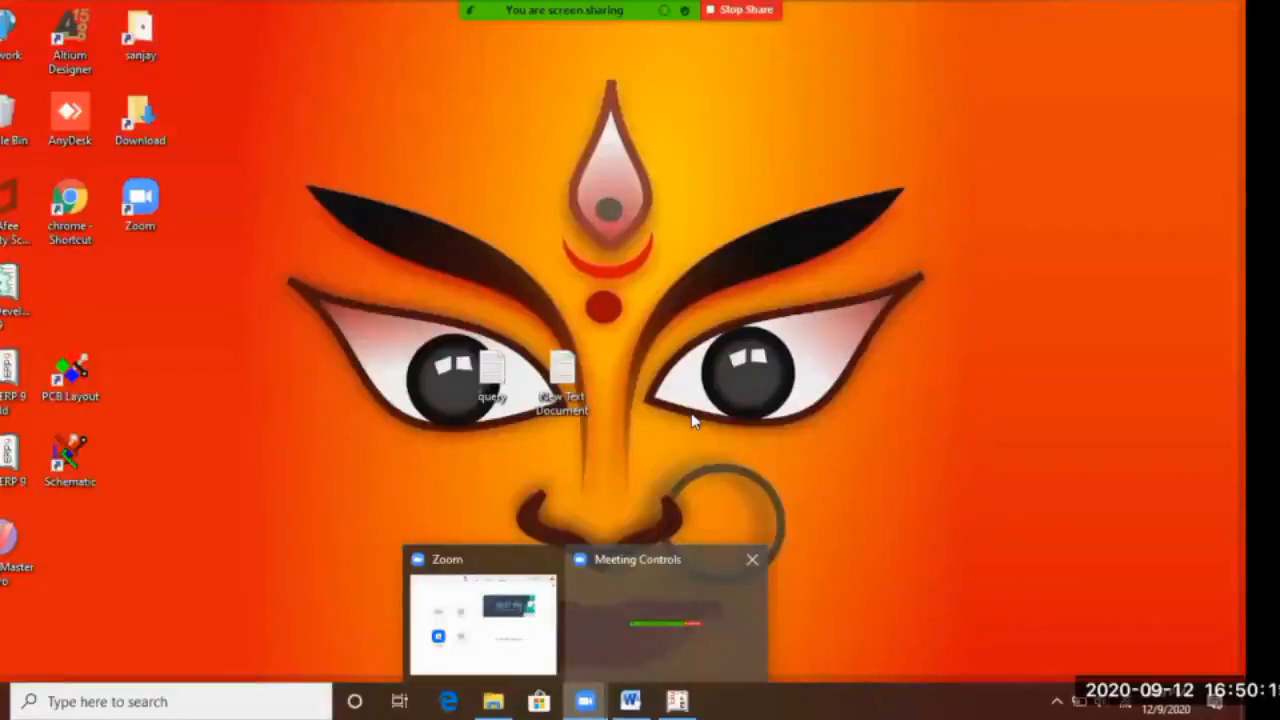
Return to Tally and leave the blank payment voucher for the Gateway of Tally
left_click(695, 421)
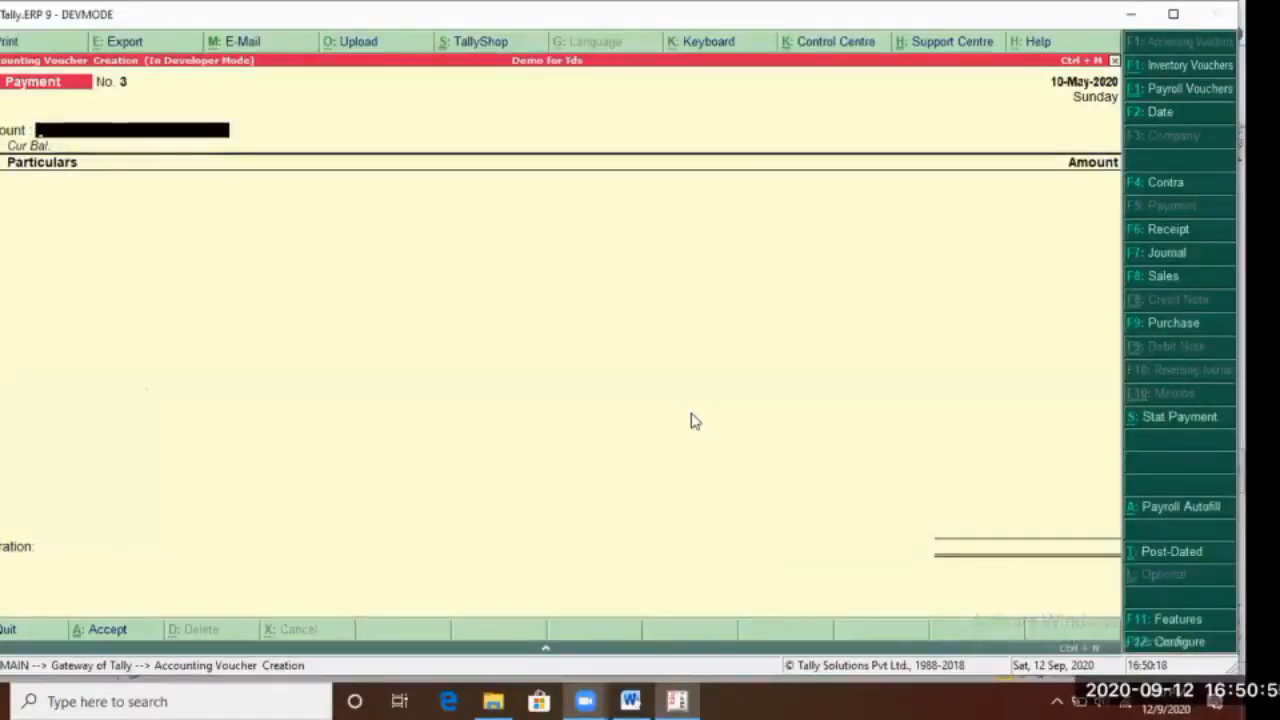
key("Escape")
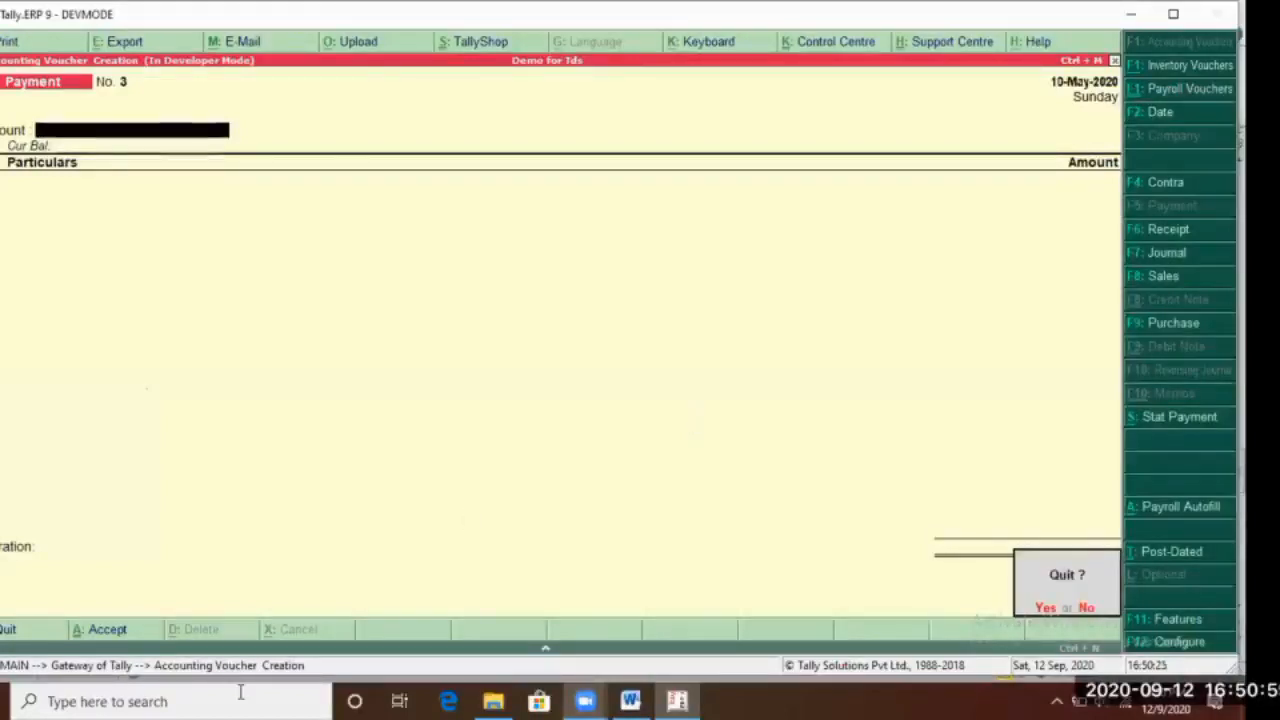
key("y")
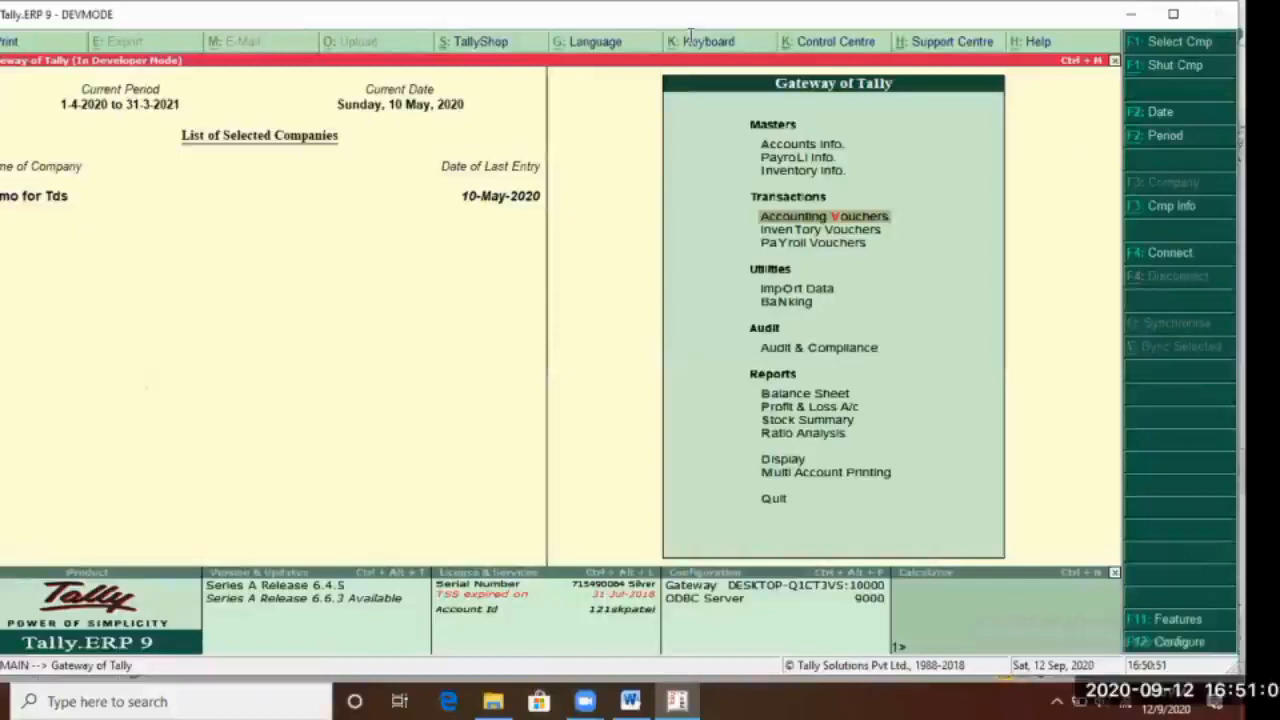
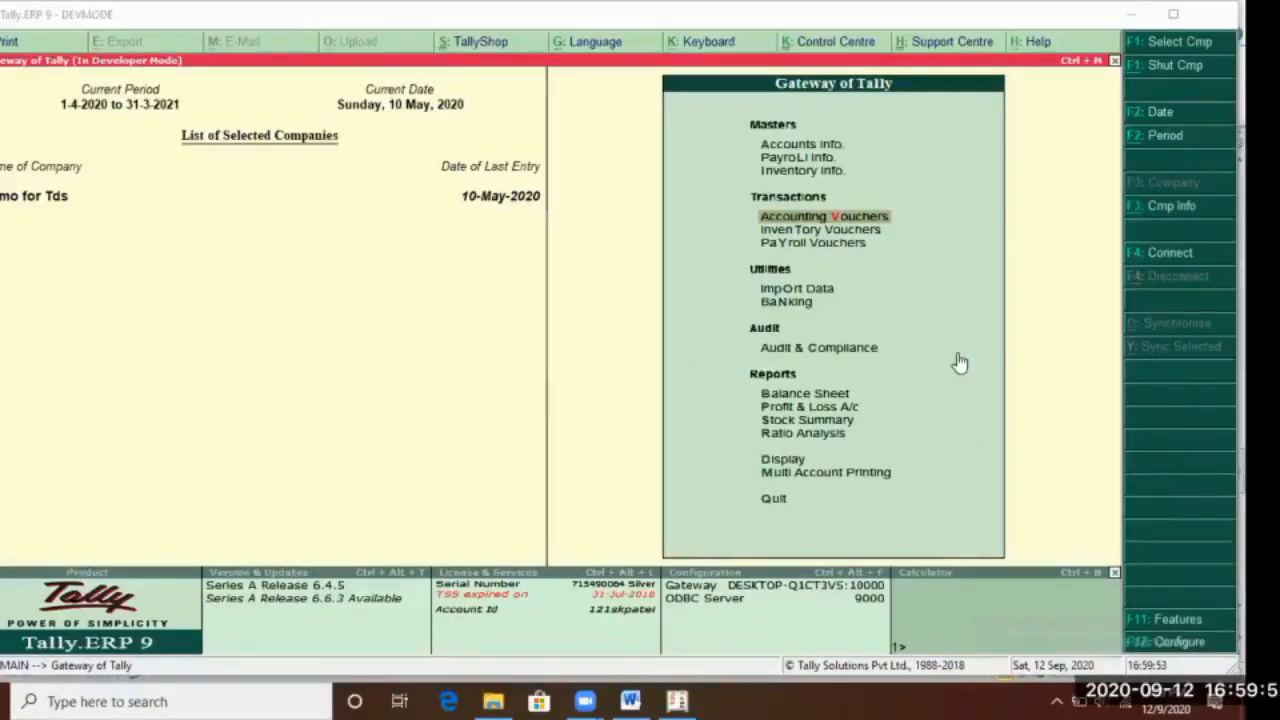
left_click(815, 163)
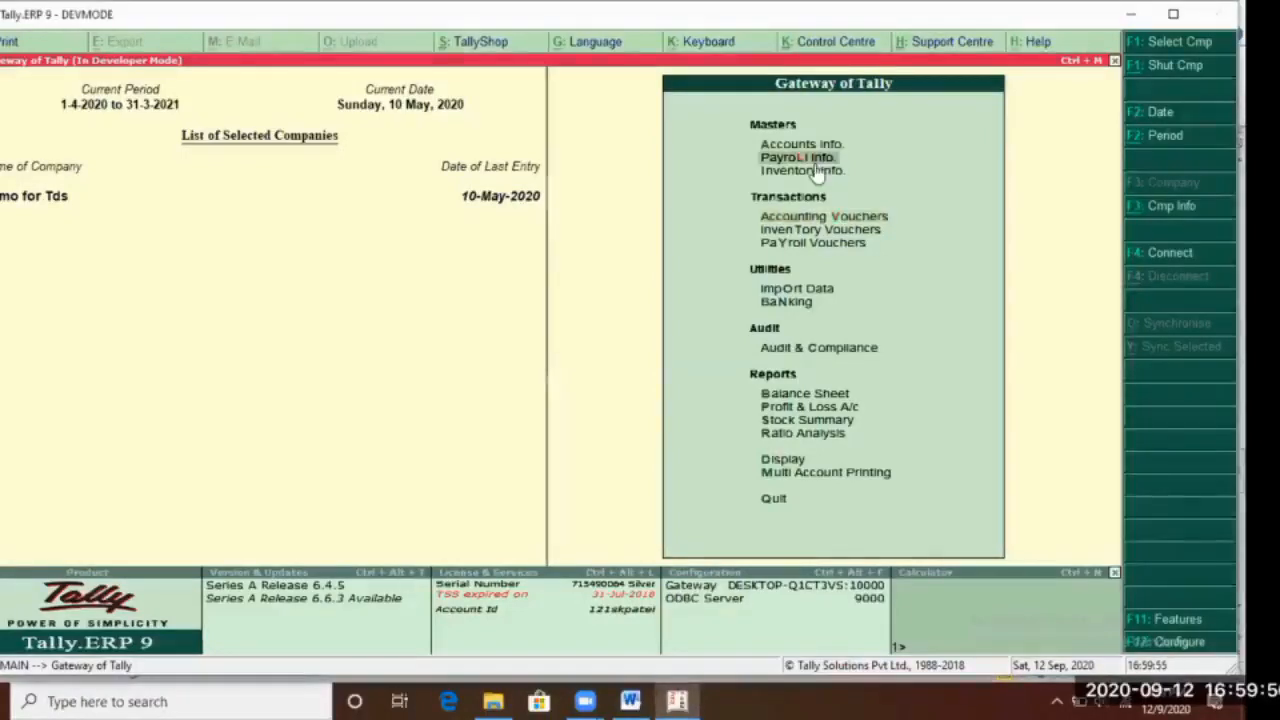
left_click(818, 172)
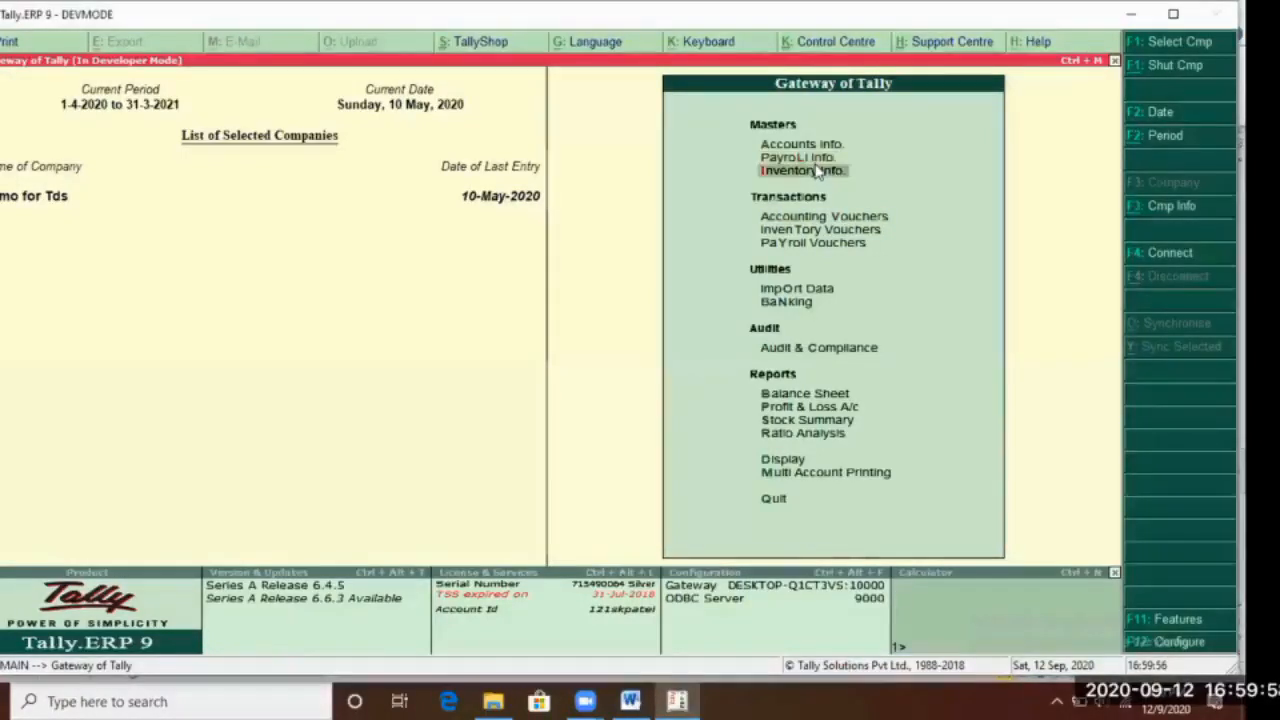
key("Up")
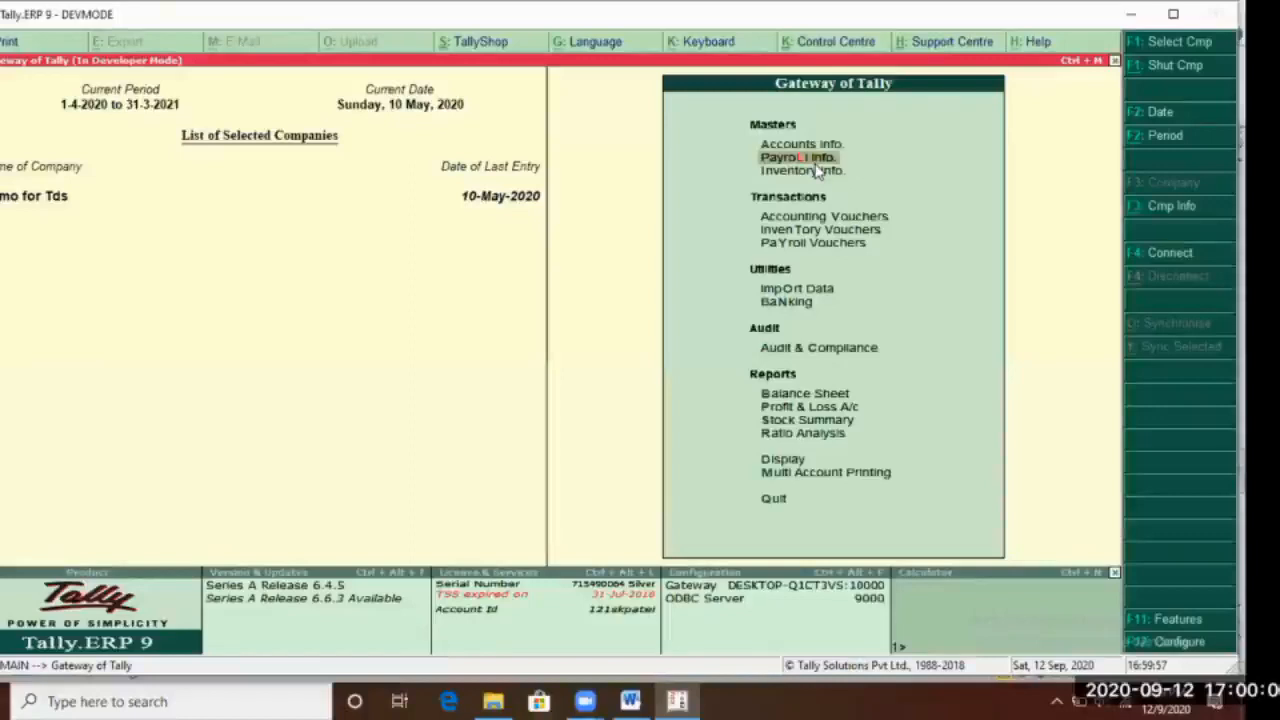
left_click(815, 163)
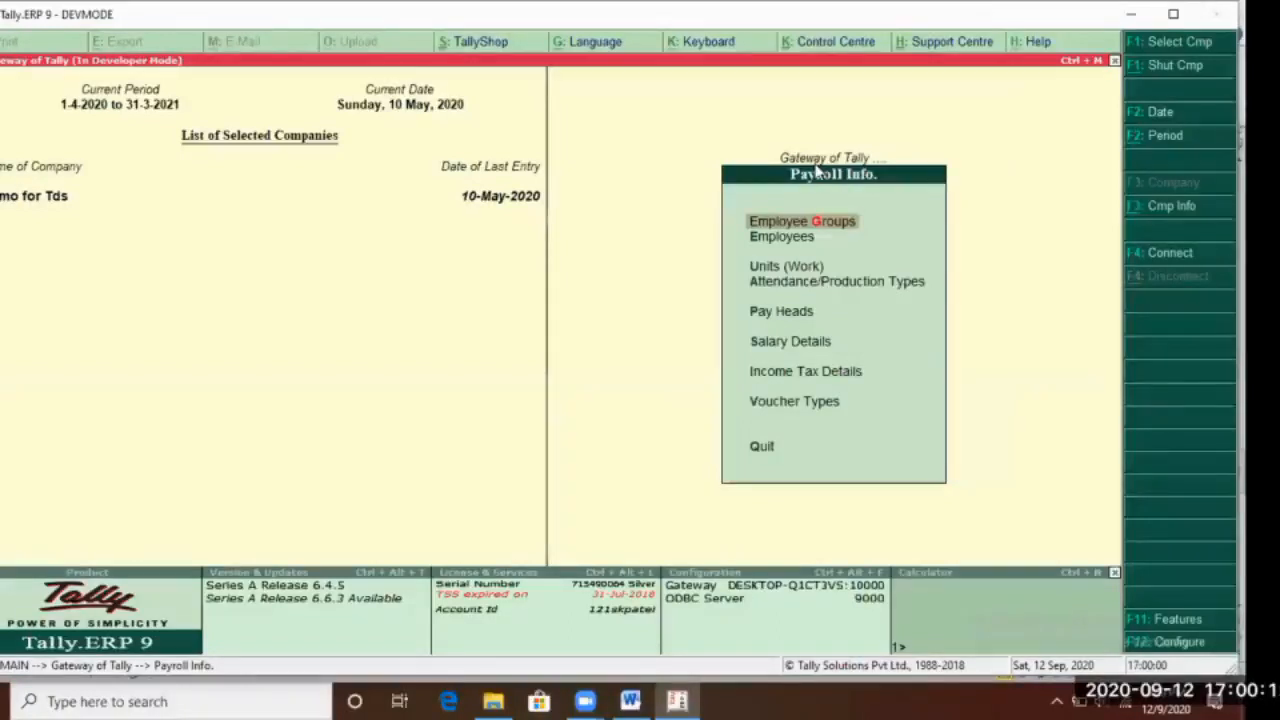
left_click(815, 165)
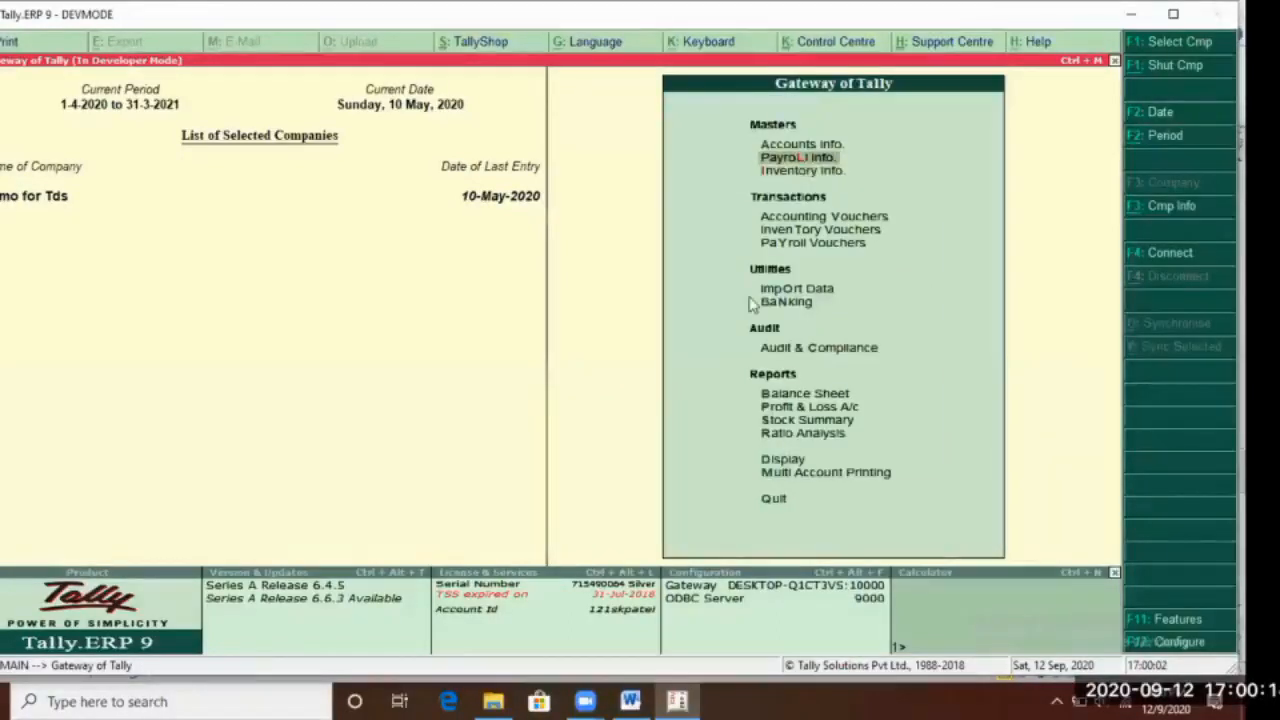
key("Return")
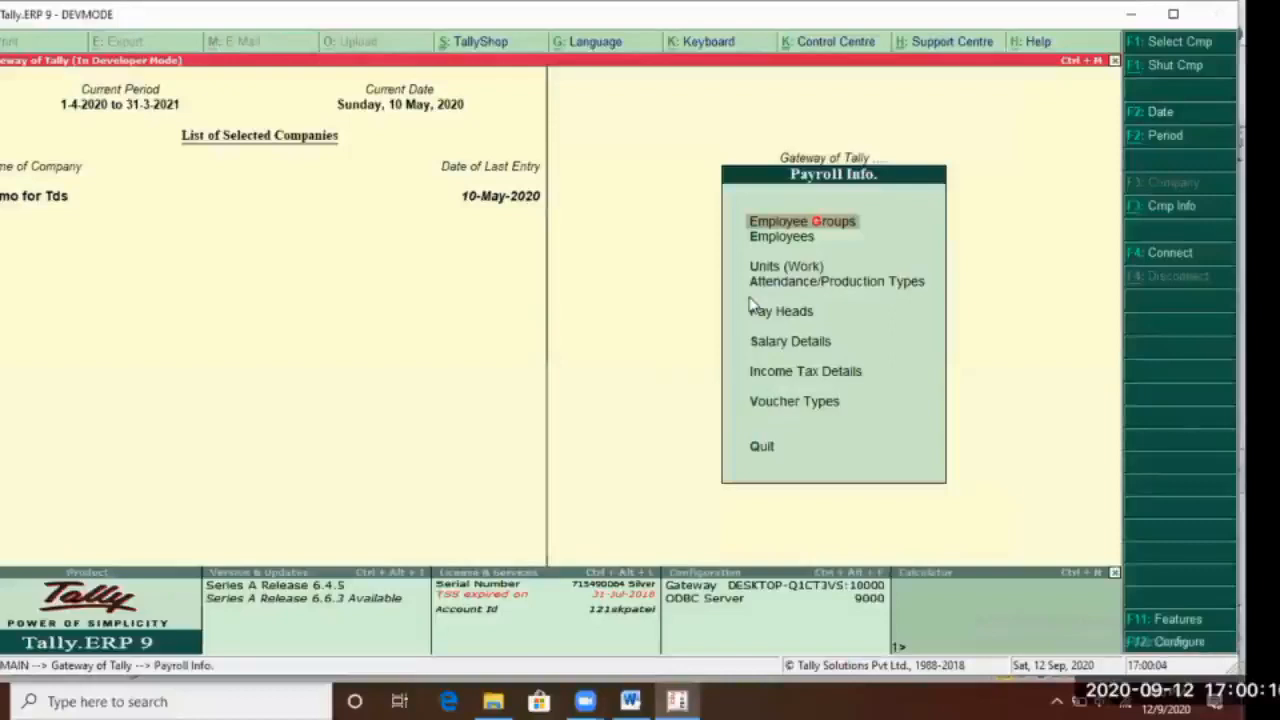
key("Escape")
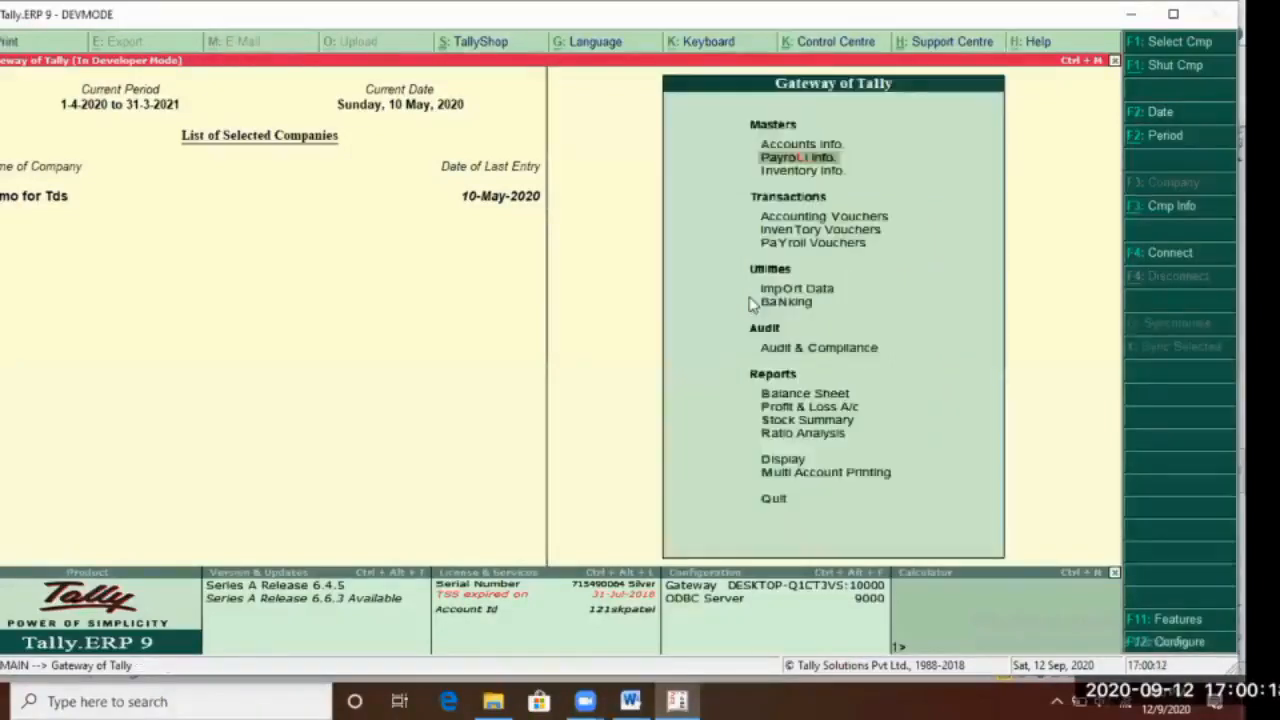
Open Income Tax Details within the payroll masters
key("Return")
key("Down")
key("Down")
key("Down")
key("Down")
key("Down")
key("Down")
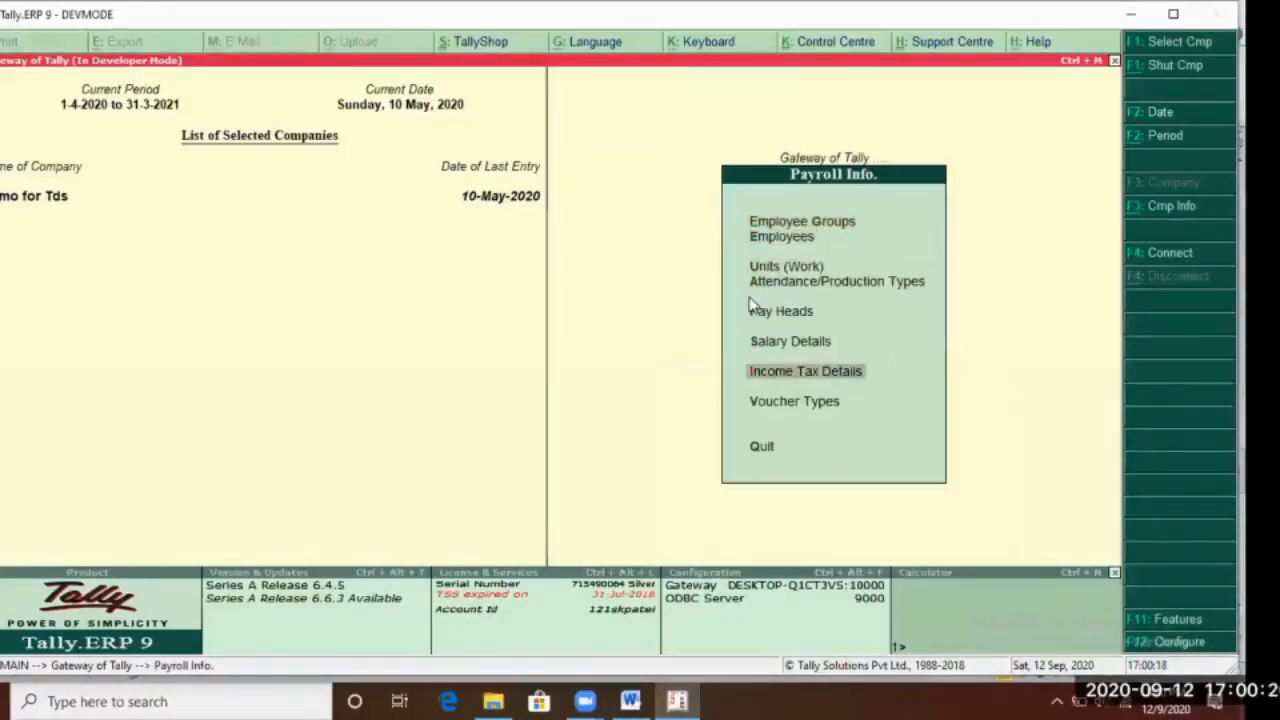
key("Return")
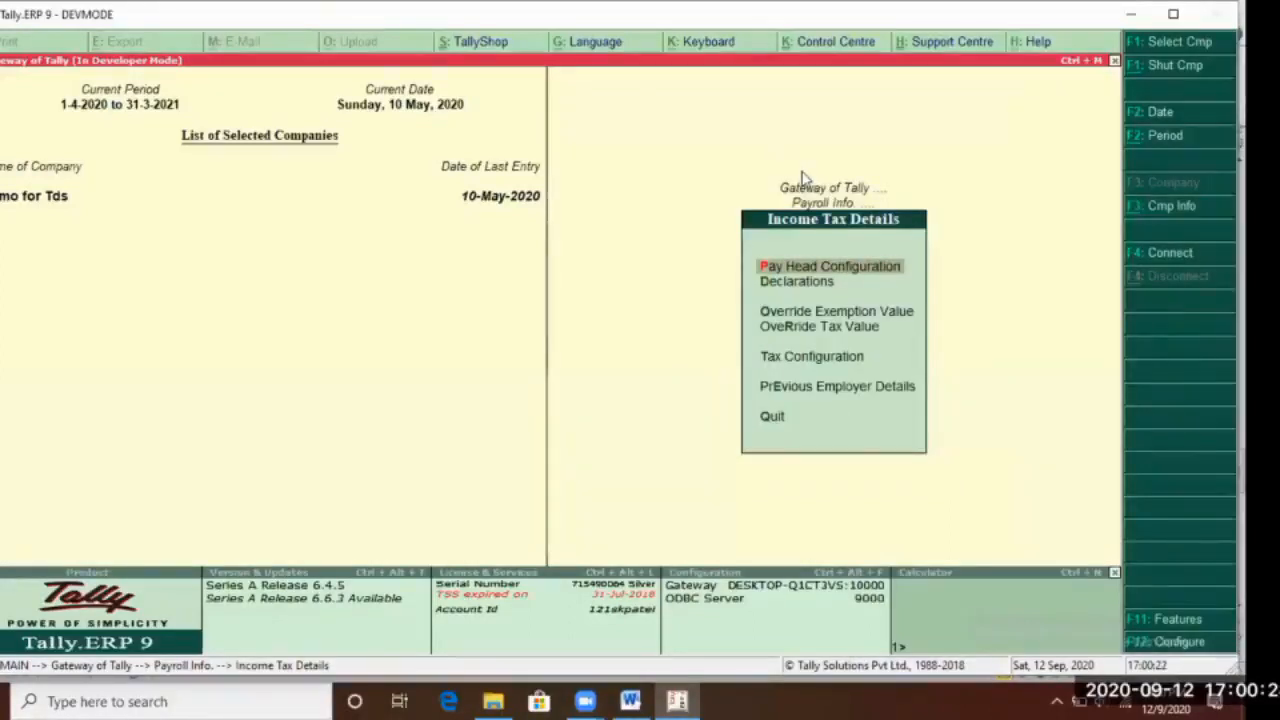
Look through the Income Tax Details options, from pay head configuration and declarations to tax configuration and previous employer details
key("Down")
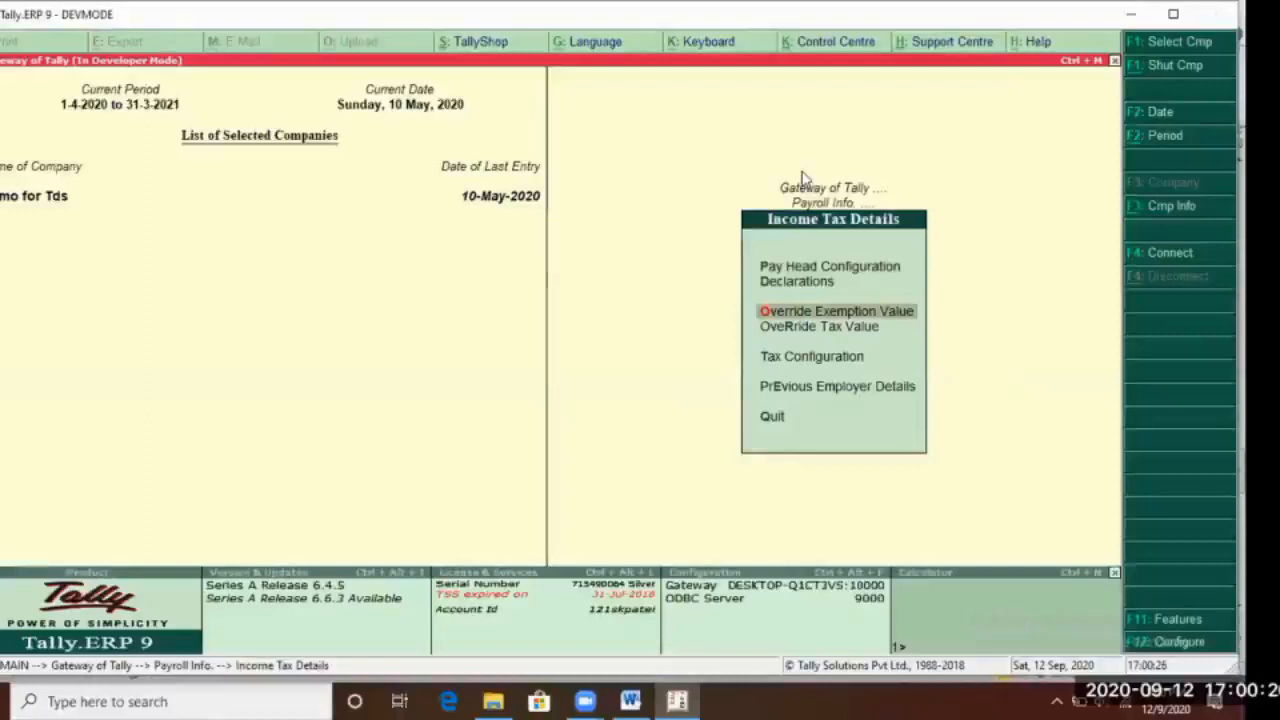
key("Down")
key("Down")
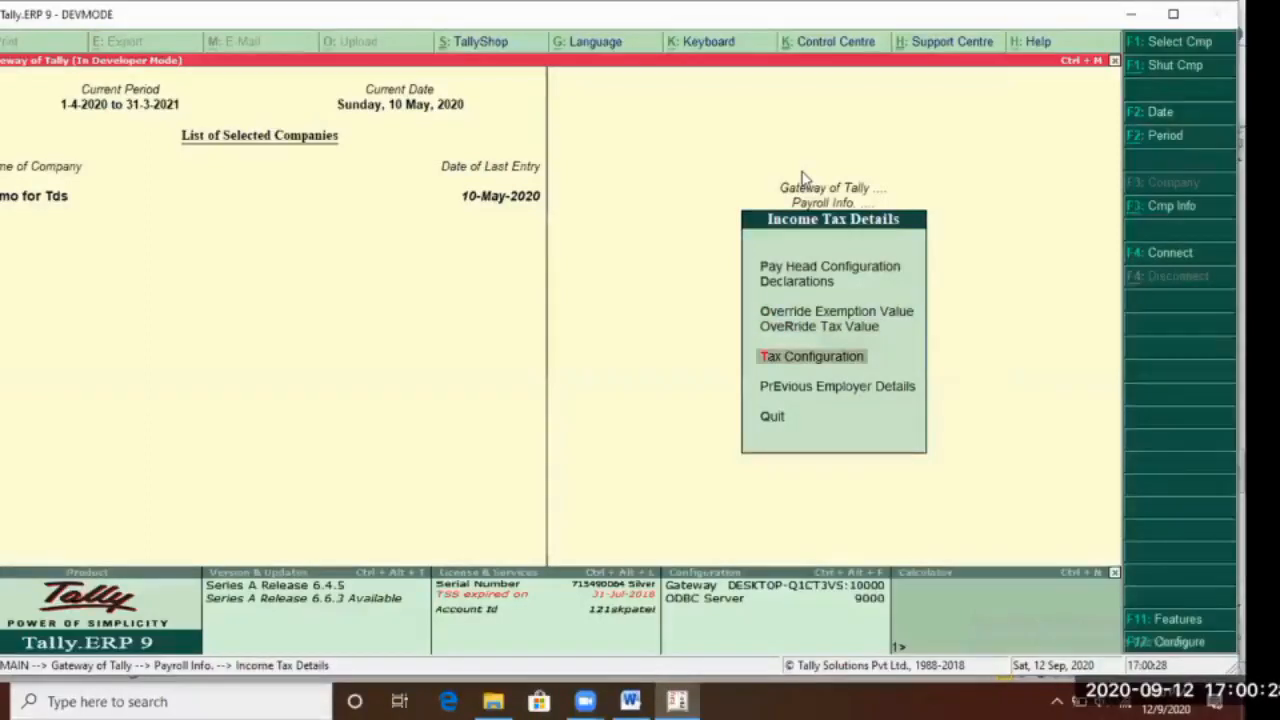
key("Down")
key("Up")
key("Up")
key("Up")
key("Up")
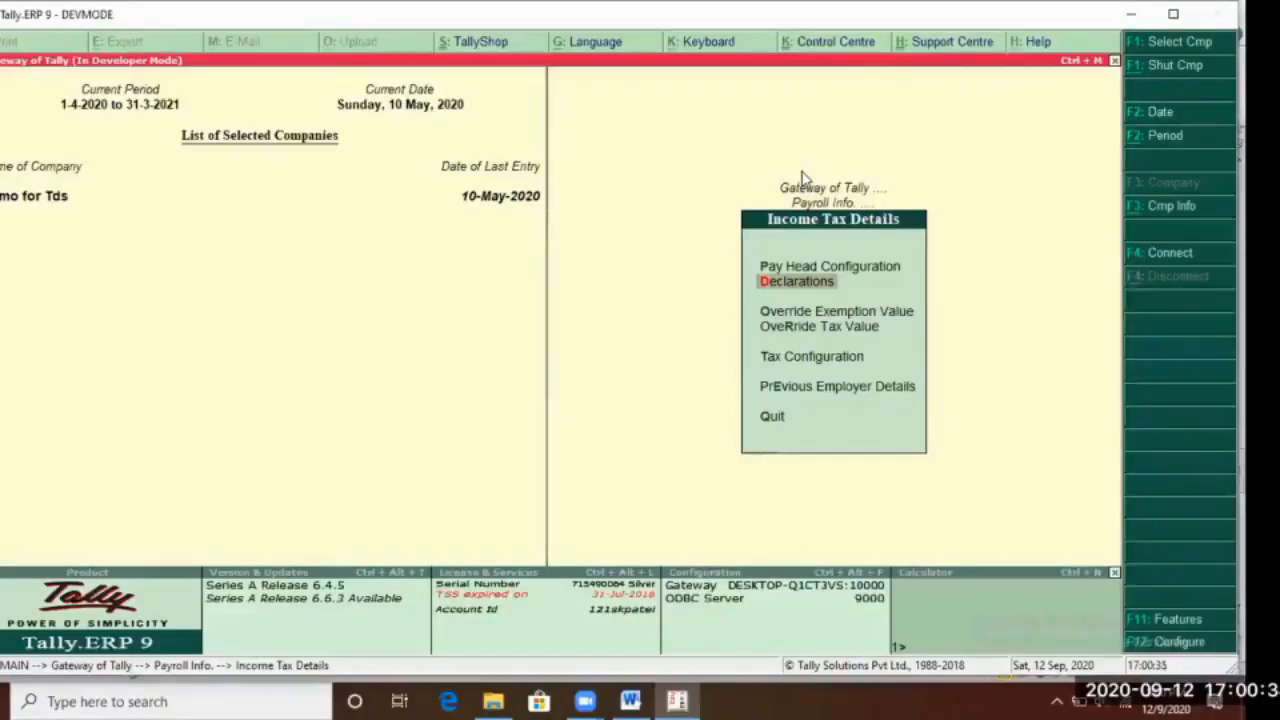
Open the income tax declarations and examine the exemptions, employee-declared income and Chapter VI-A investment deductions
key("Return")
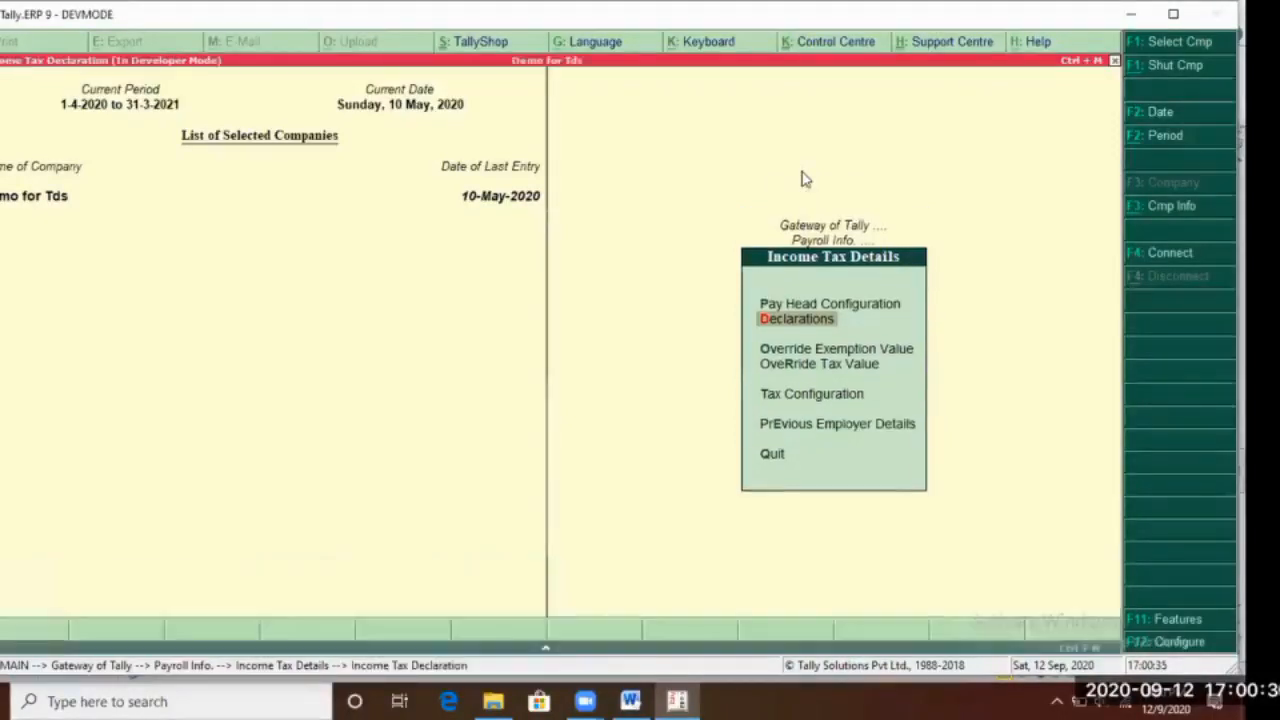
key("Down")
key("Down")
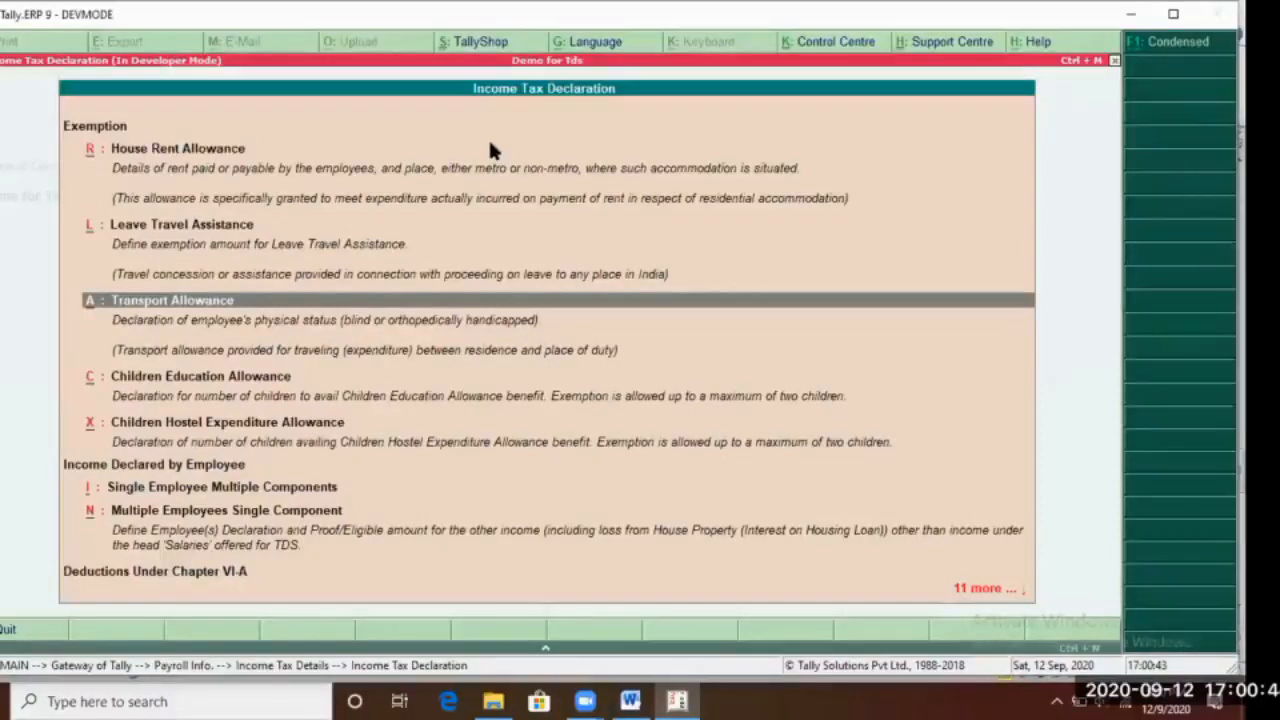
key("Down")
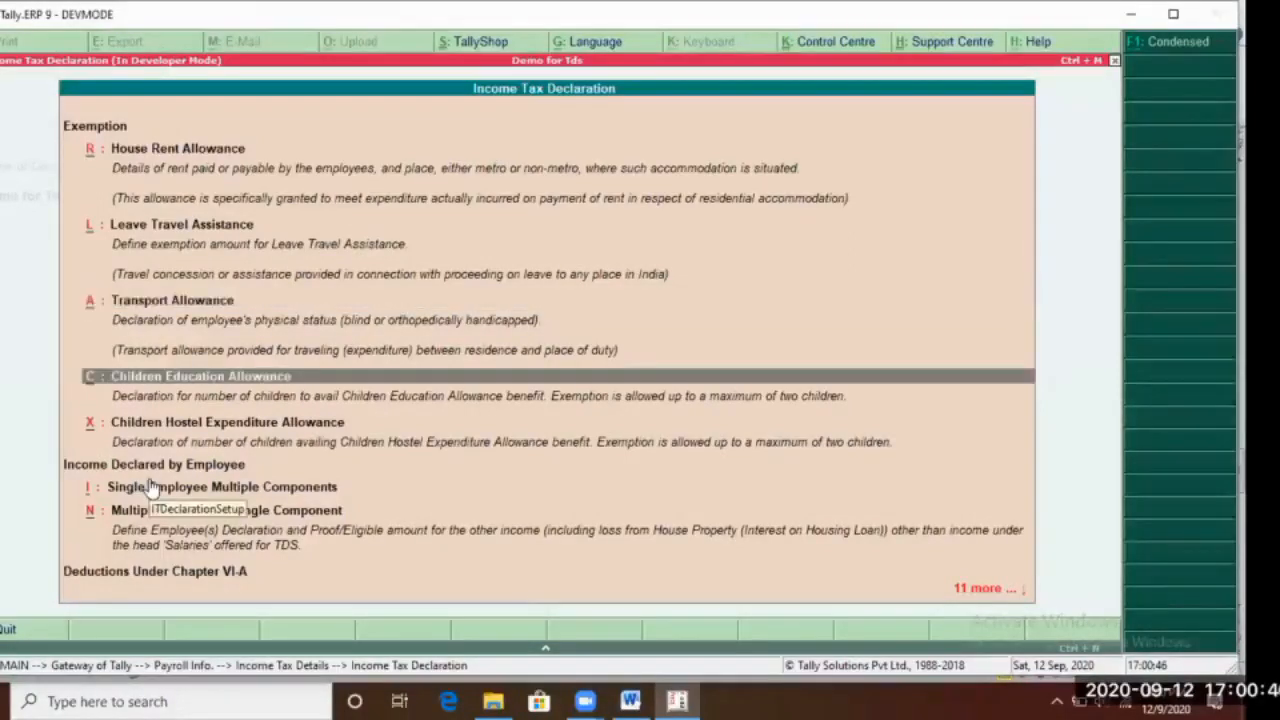
key("Down")
key("Down")
key("Down")
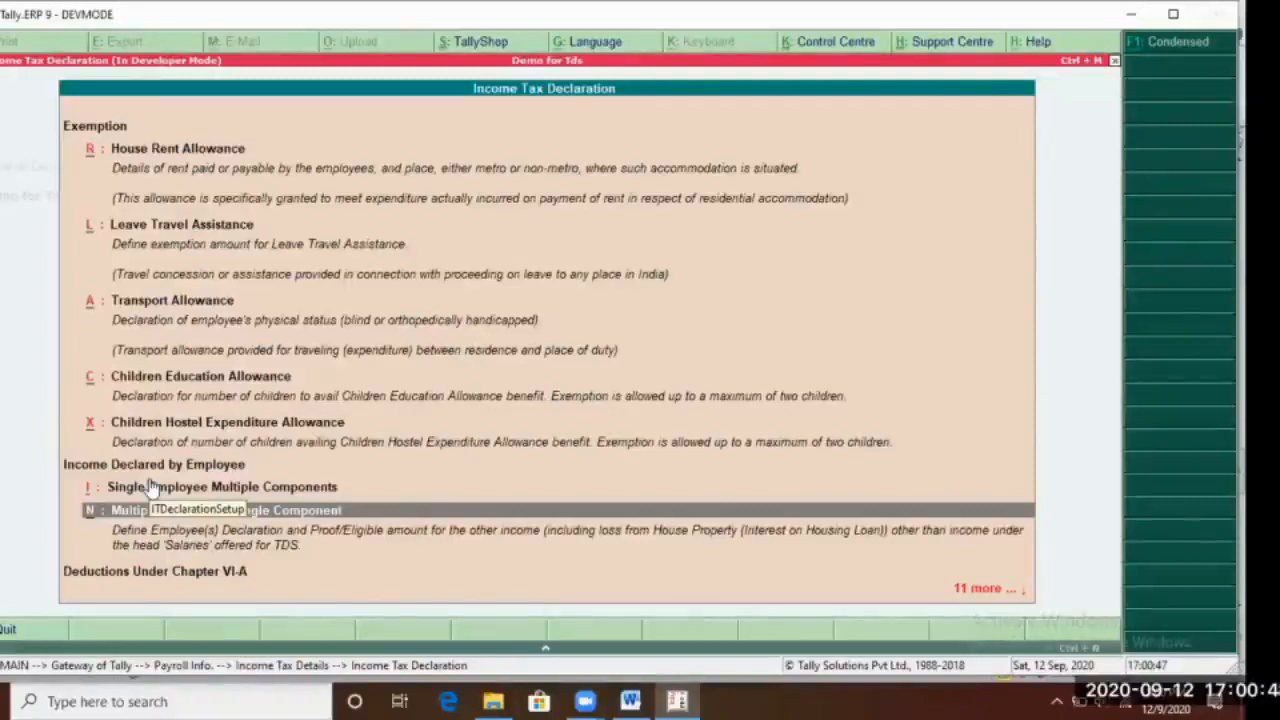
key("Down")
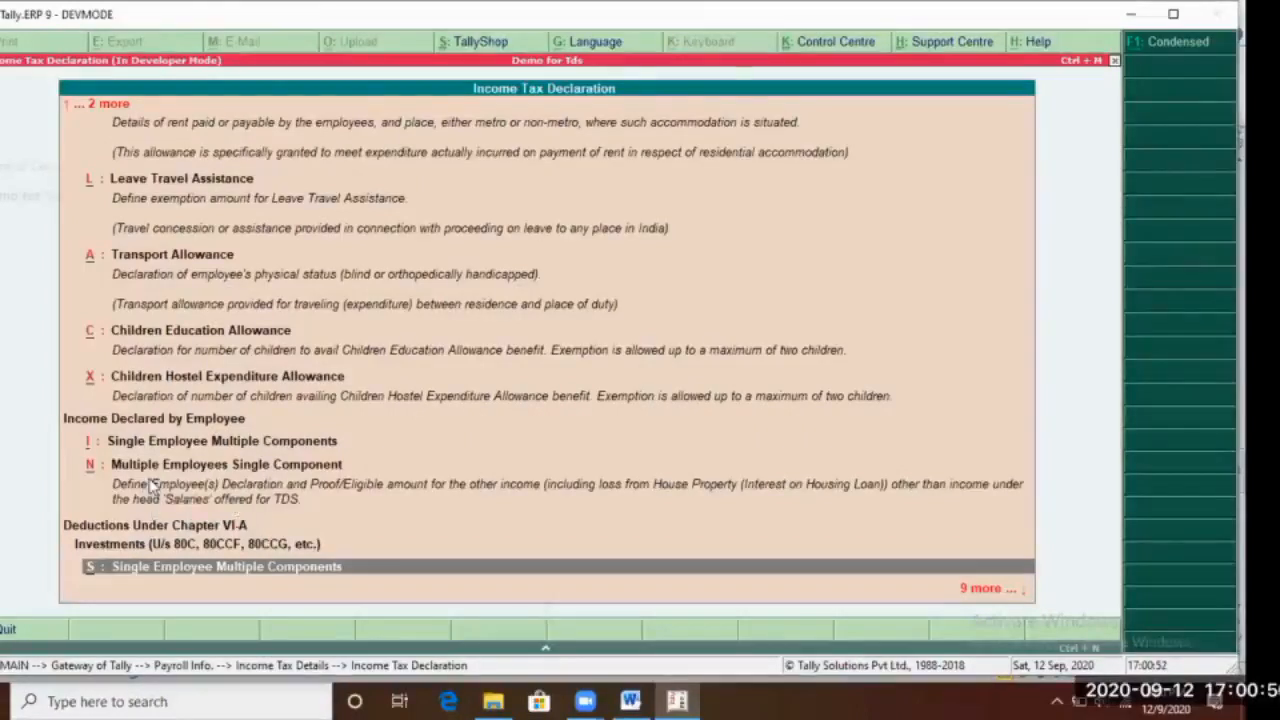
key("Down")
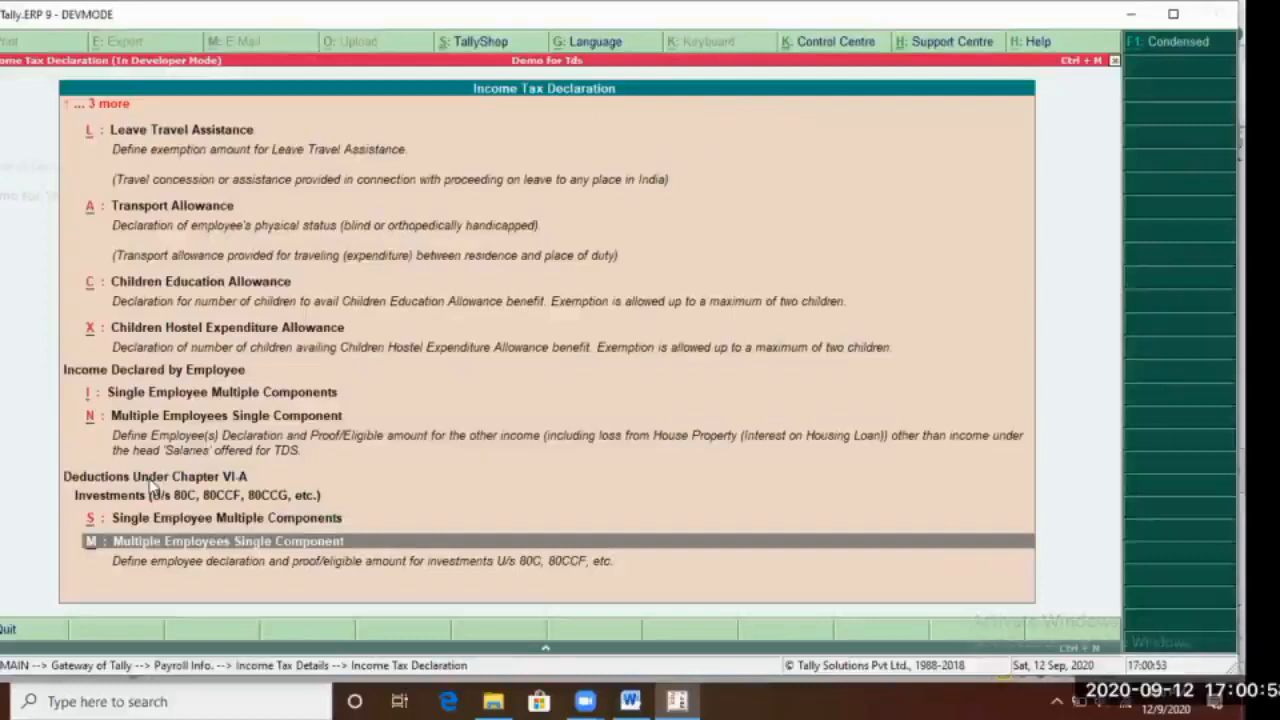
key("Up")
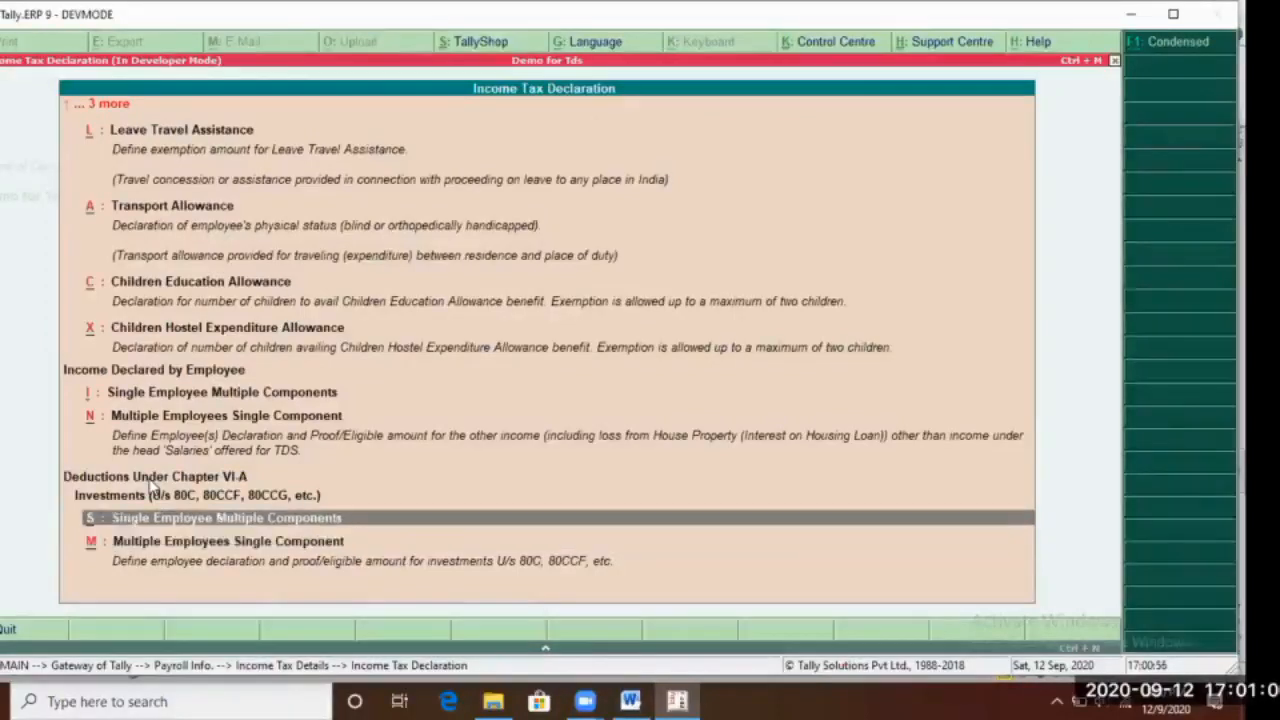
key("Down")
key("Up")
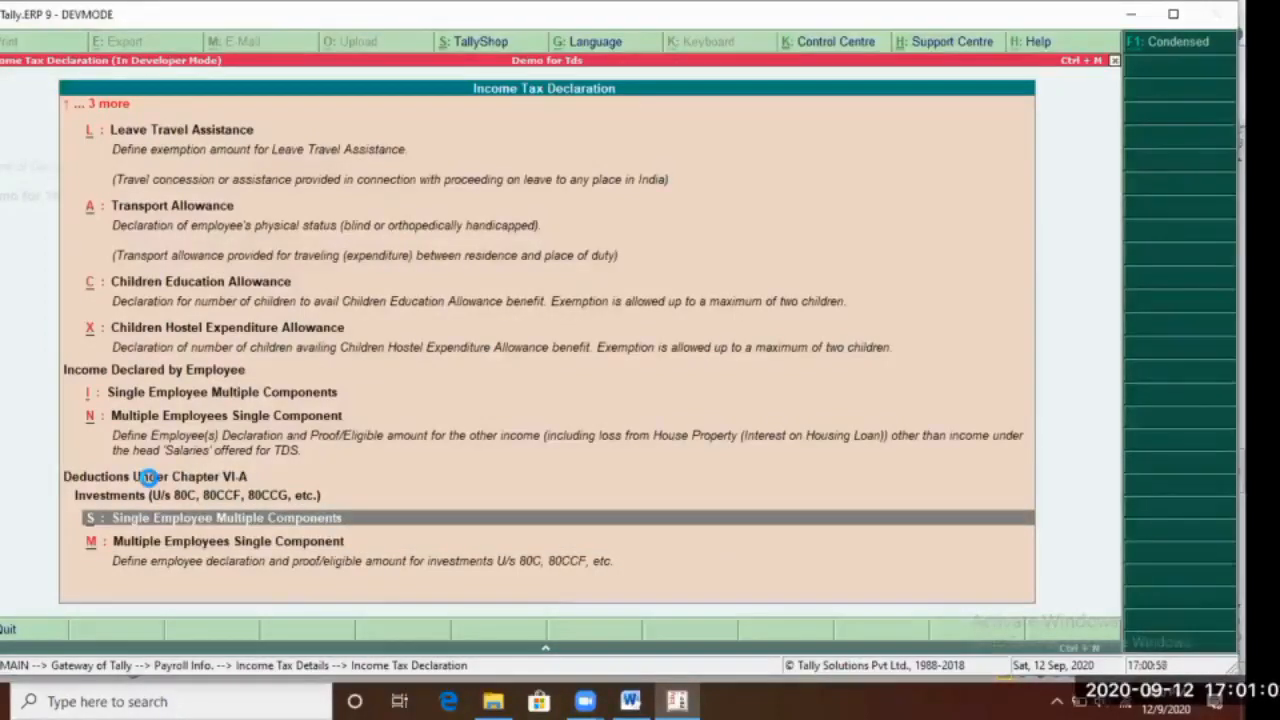
Open the single-employee investment declaration for Employee1 and look through the list of investments and their sections
key("Return")
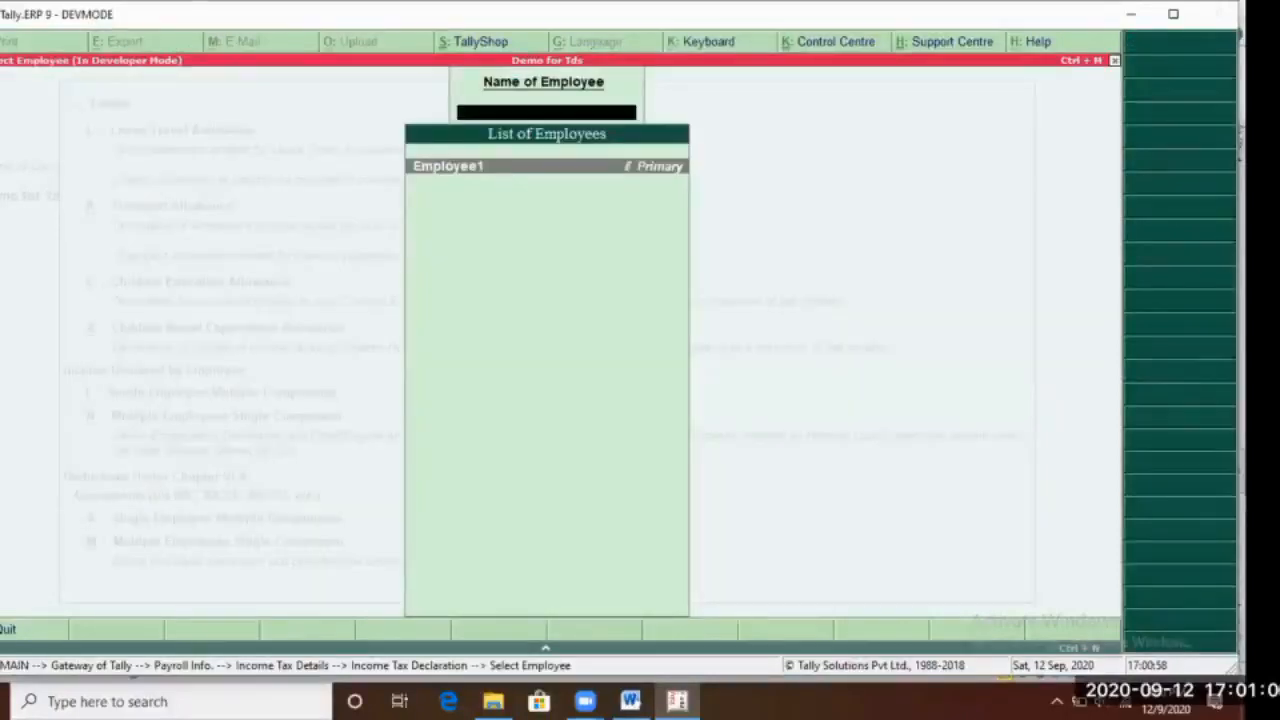
key("Return")
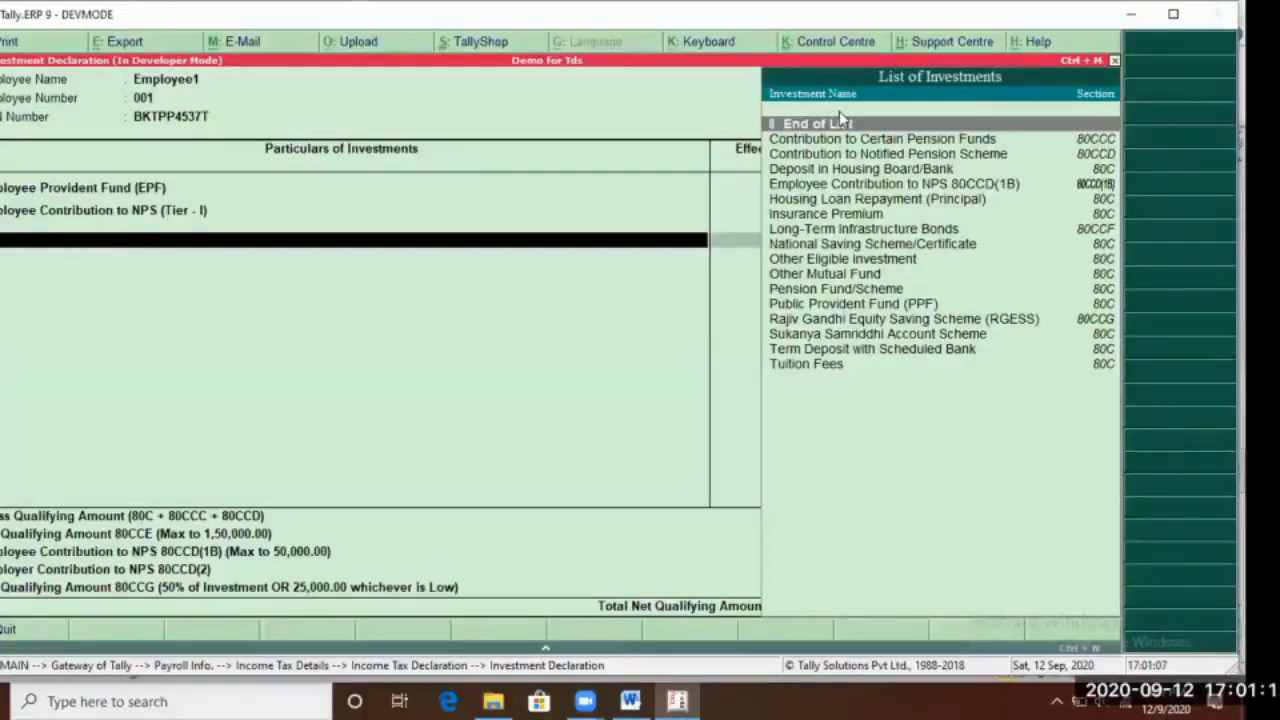
key("Down")
key("Down")
key("Down")
key("Down")
key("Down")
key("Up")
key("Up")
key("Up")
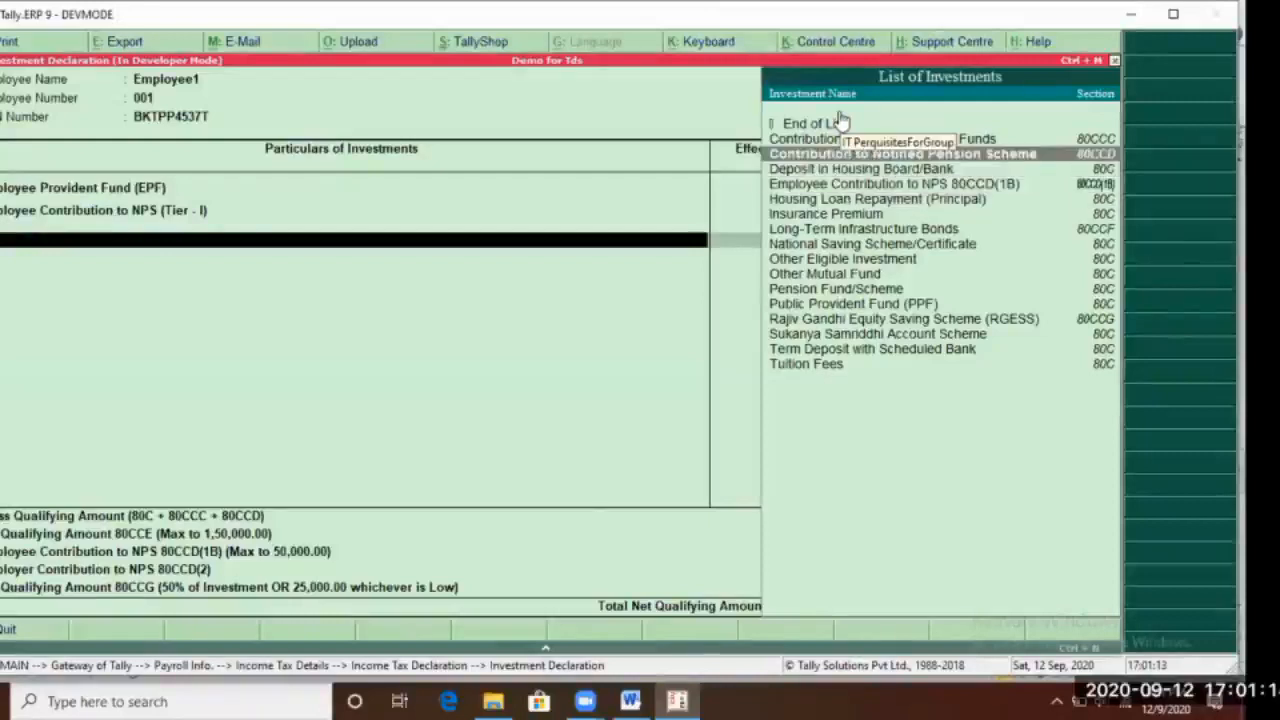
Try adding Insurance Premium effective from 1-4-2020 to Employee1's investment declaration, and quit the form without a declared amount
key("Down")
key("Down")
key("Down")
key("Down")
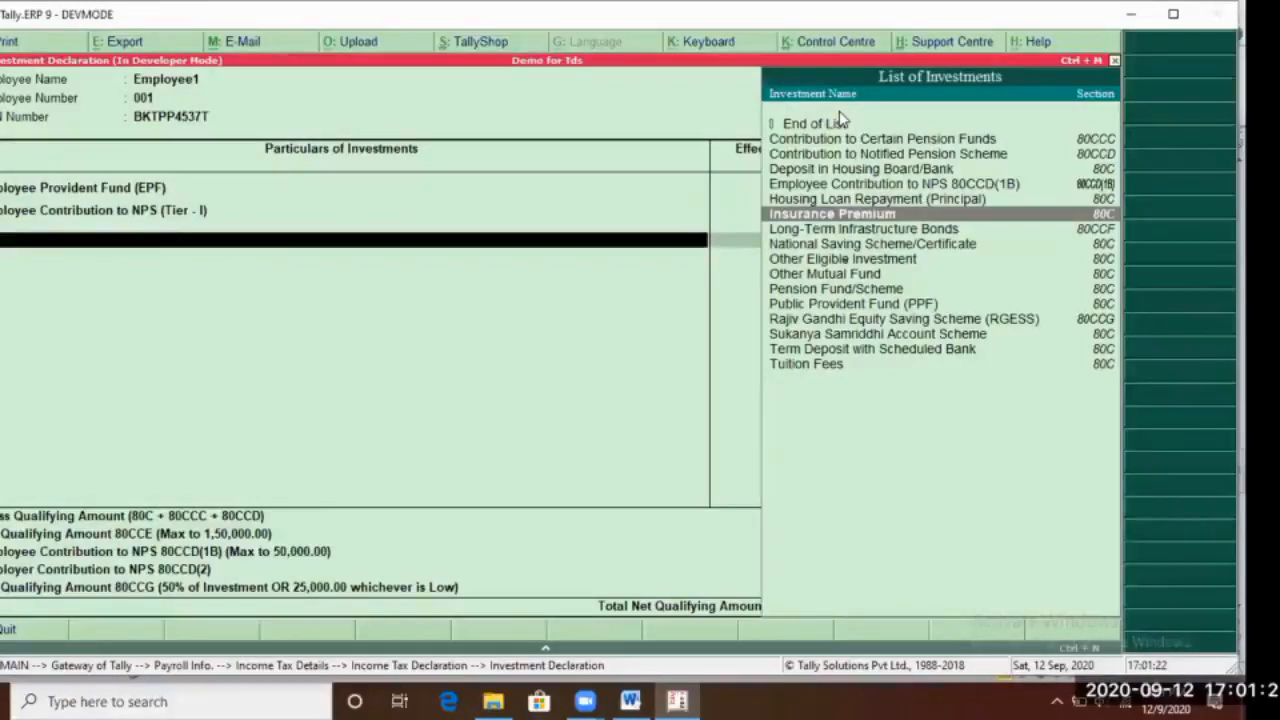
key("Return")
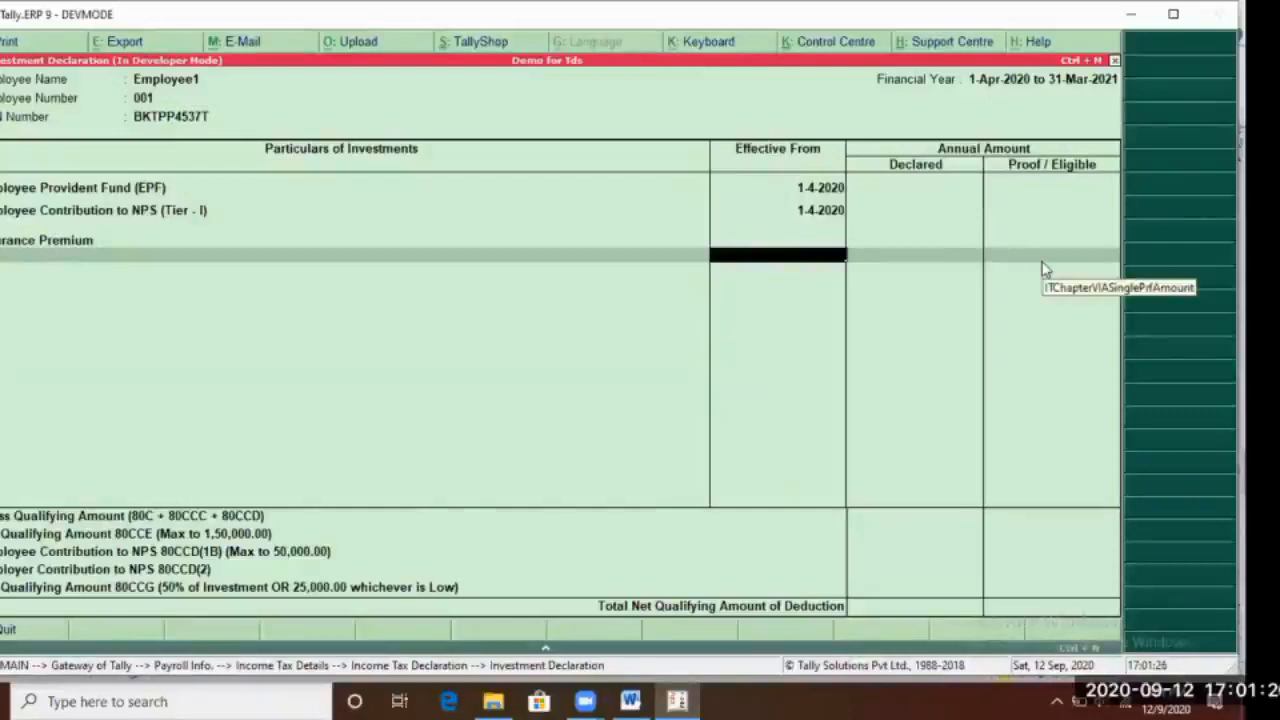
type("1.4.")
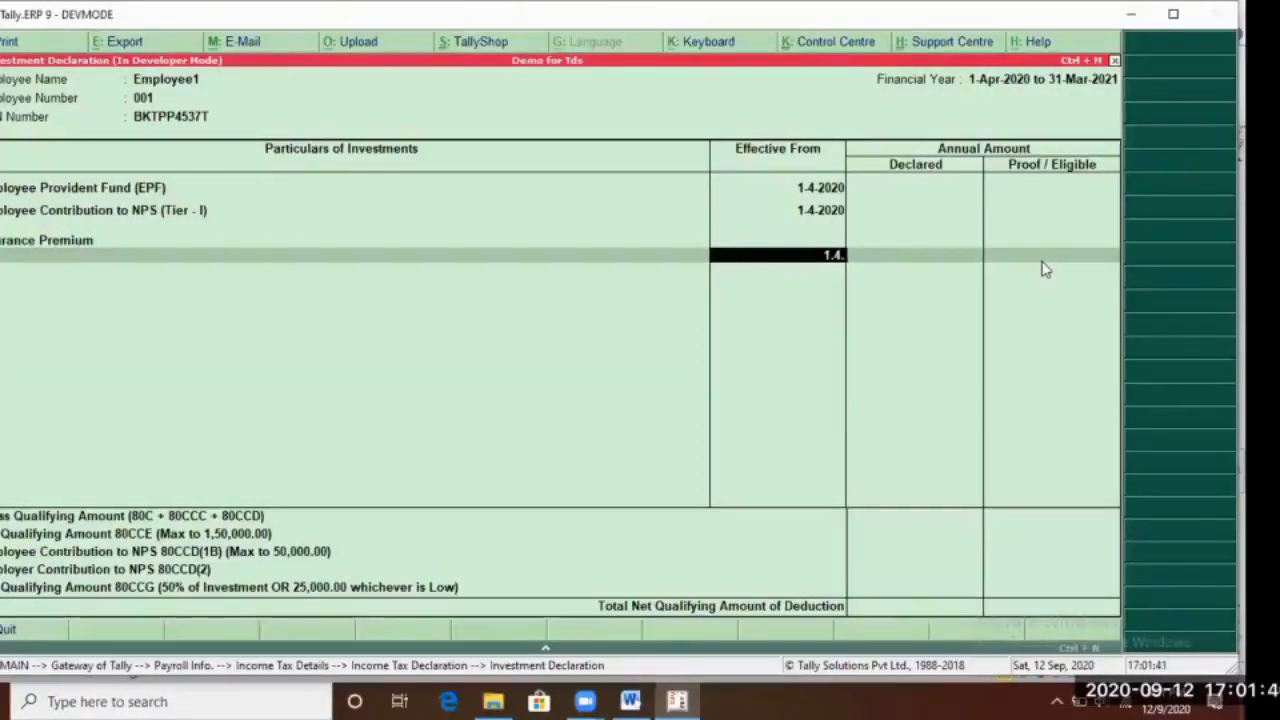
type("2020")
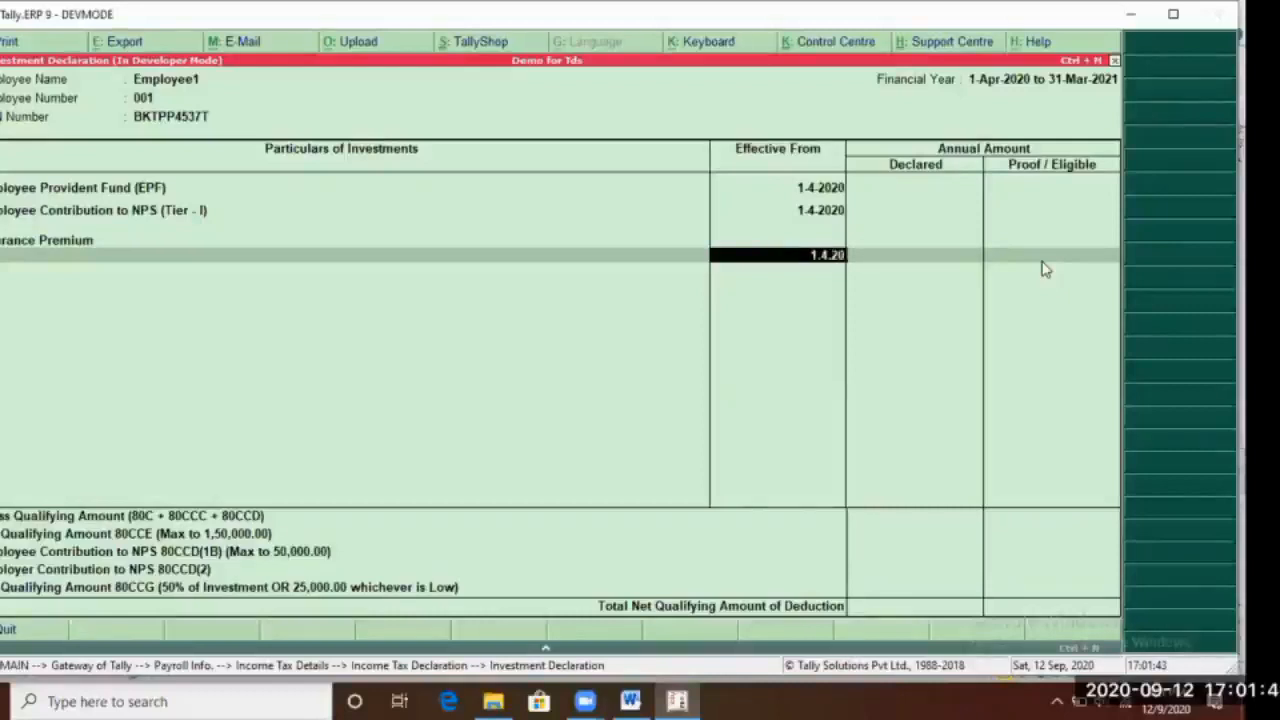
key("Return")
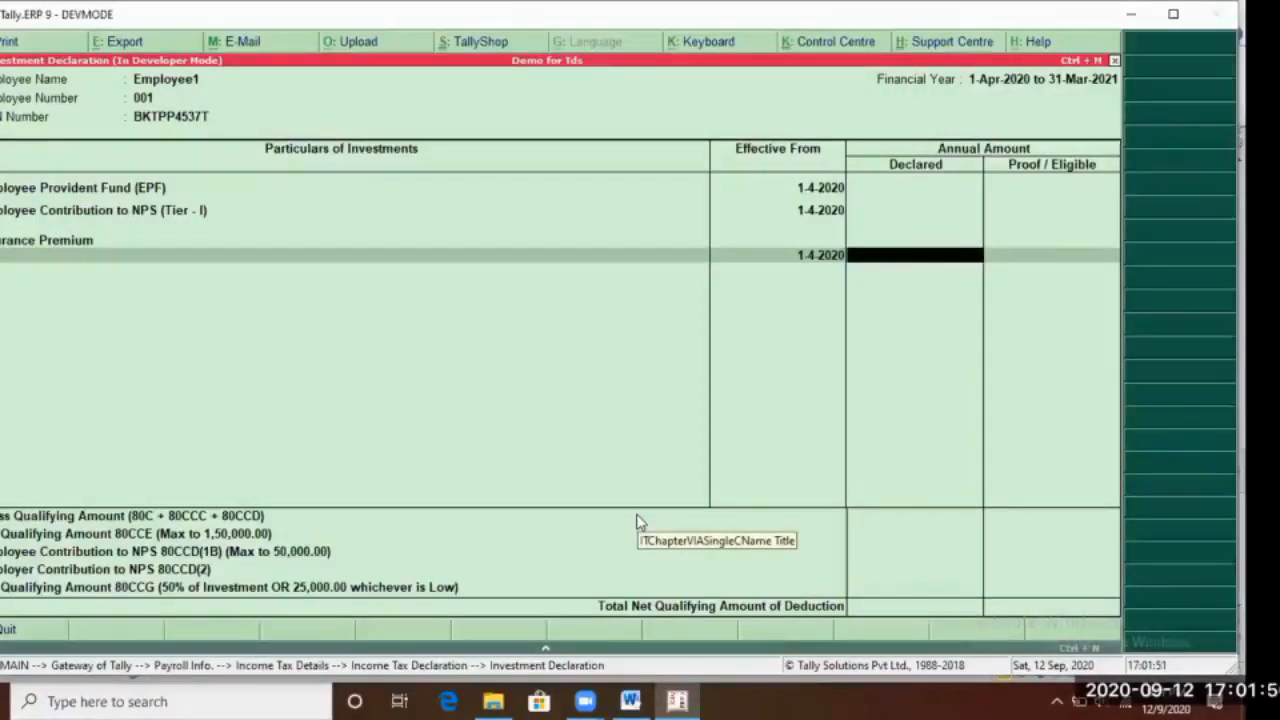
key("Escape")
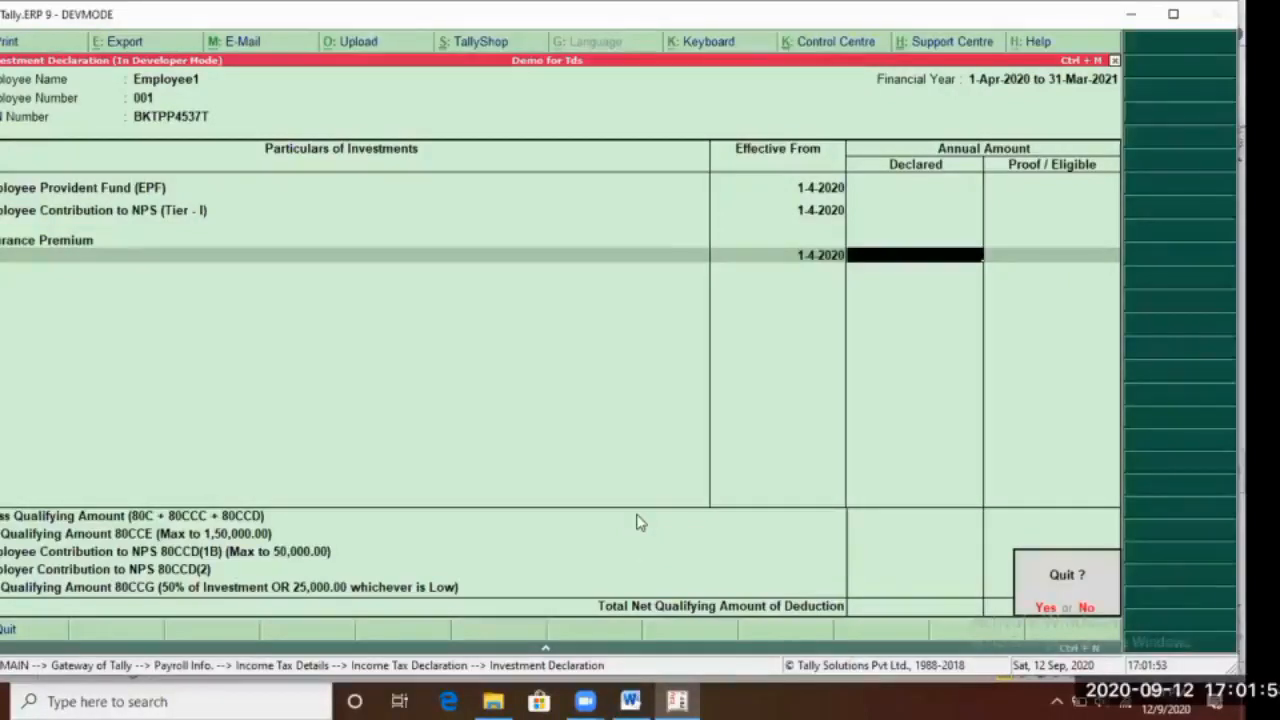
key("Return")
key("Escape")
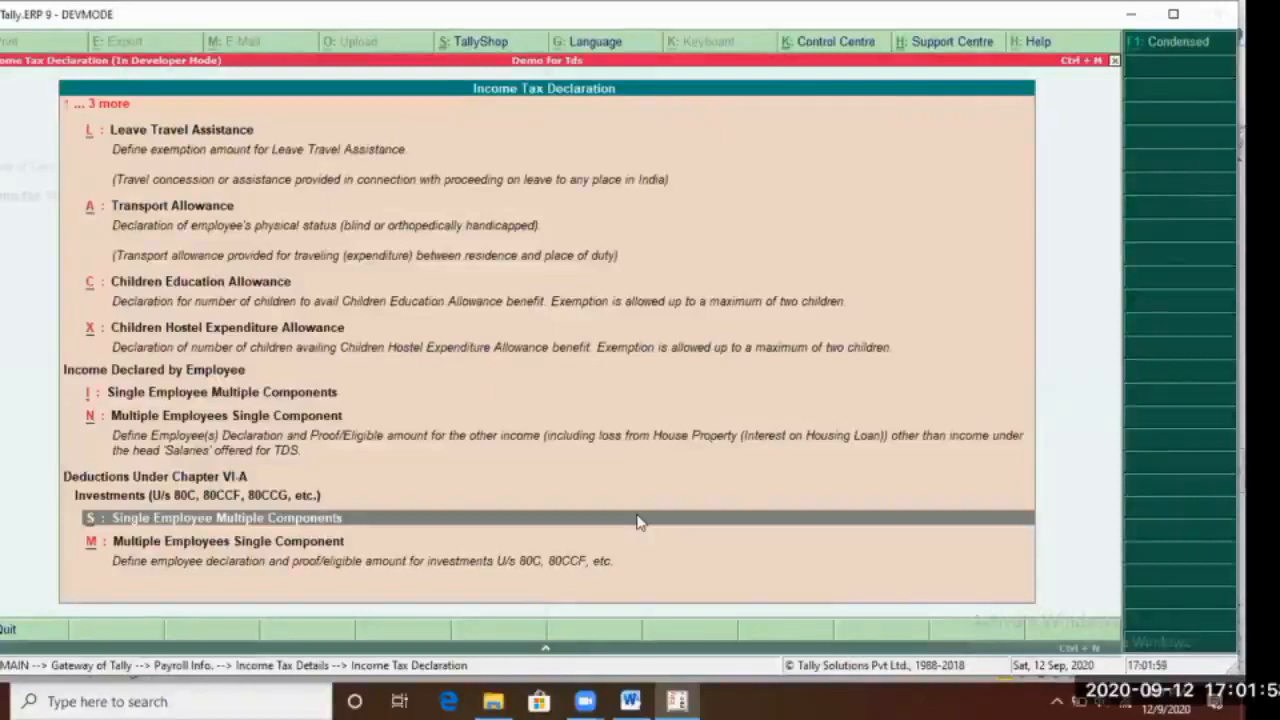
Examine the remaining declaration categories under Others (U/s 80D, 80DD, 80E), and return to the Gateway of Tally
key("Down")
key("Down")
key("Down")
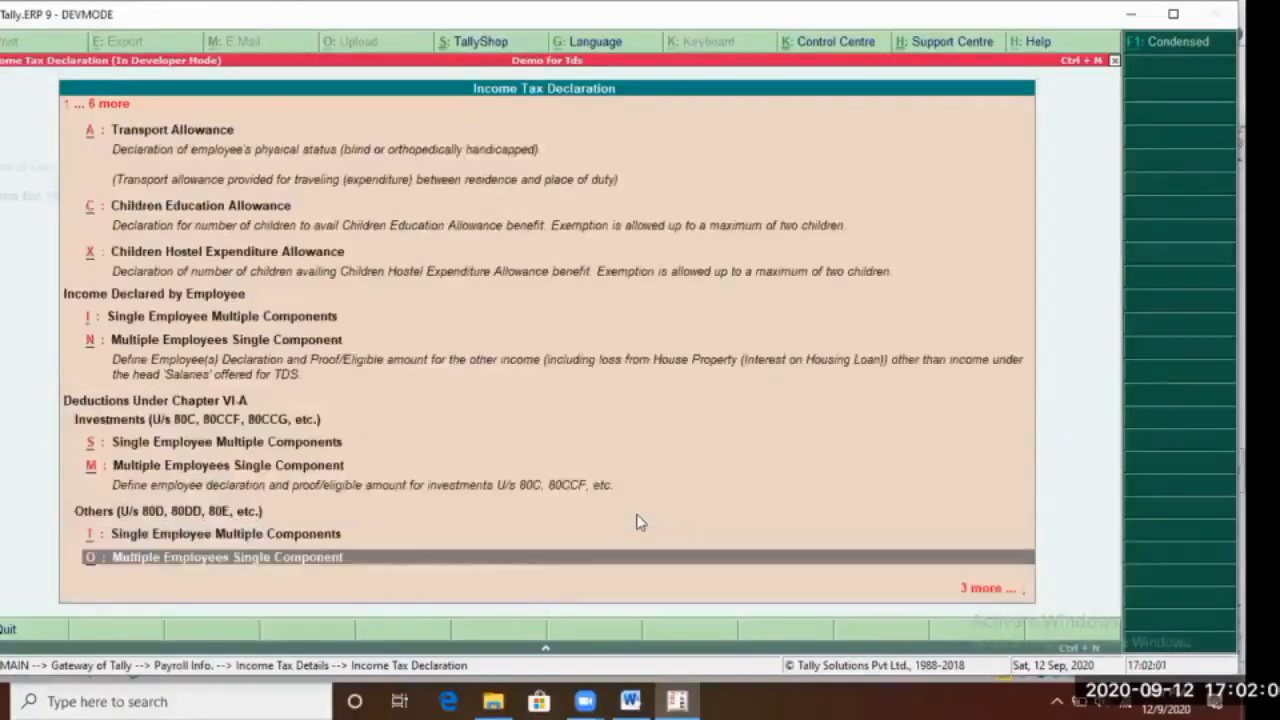
key("Down")
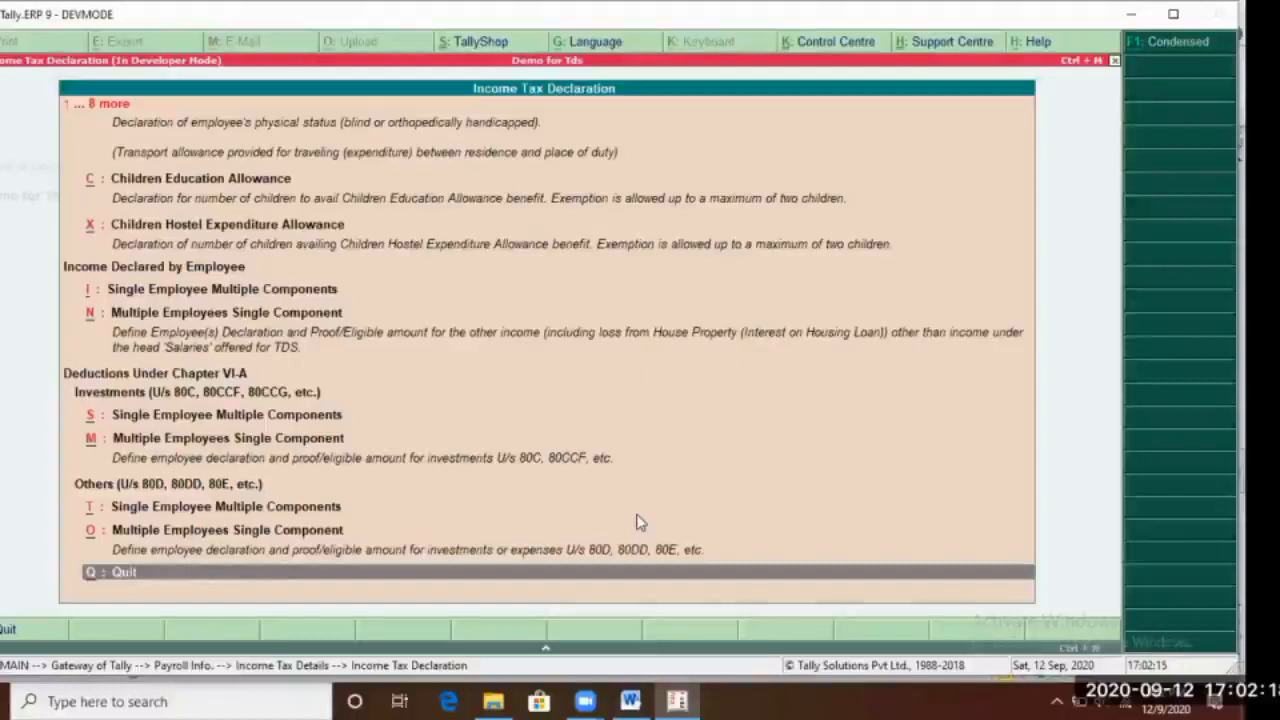
key("Return")
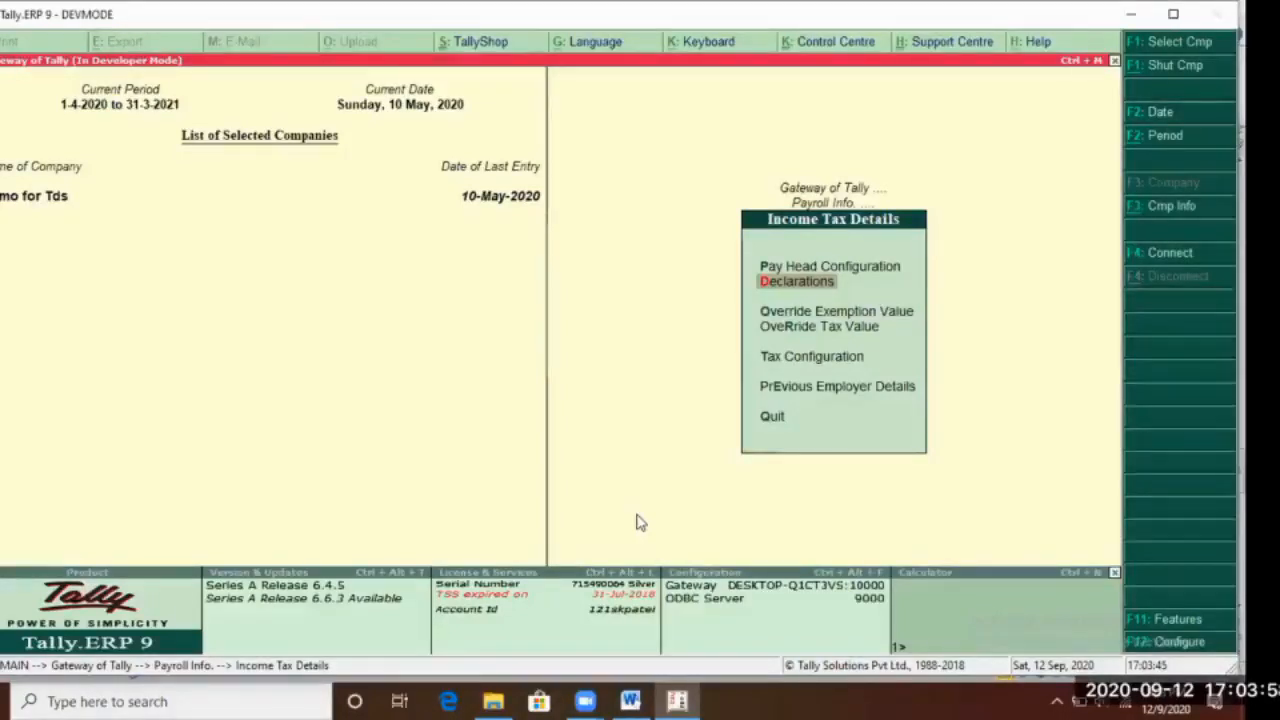
key("Escape")
key("Escape")
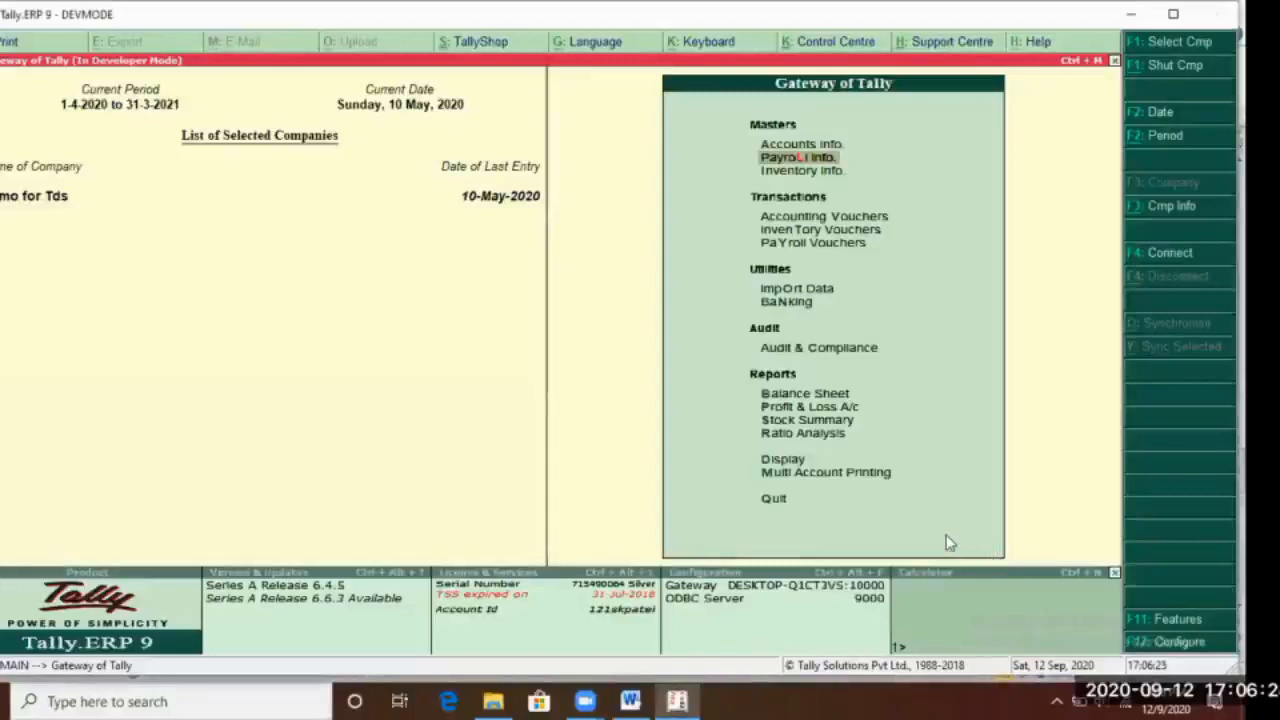
key("Down")
key("Down")
key("Down")
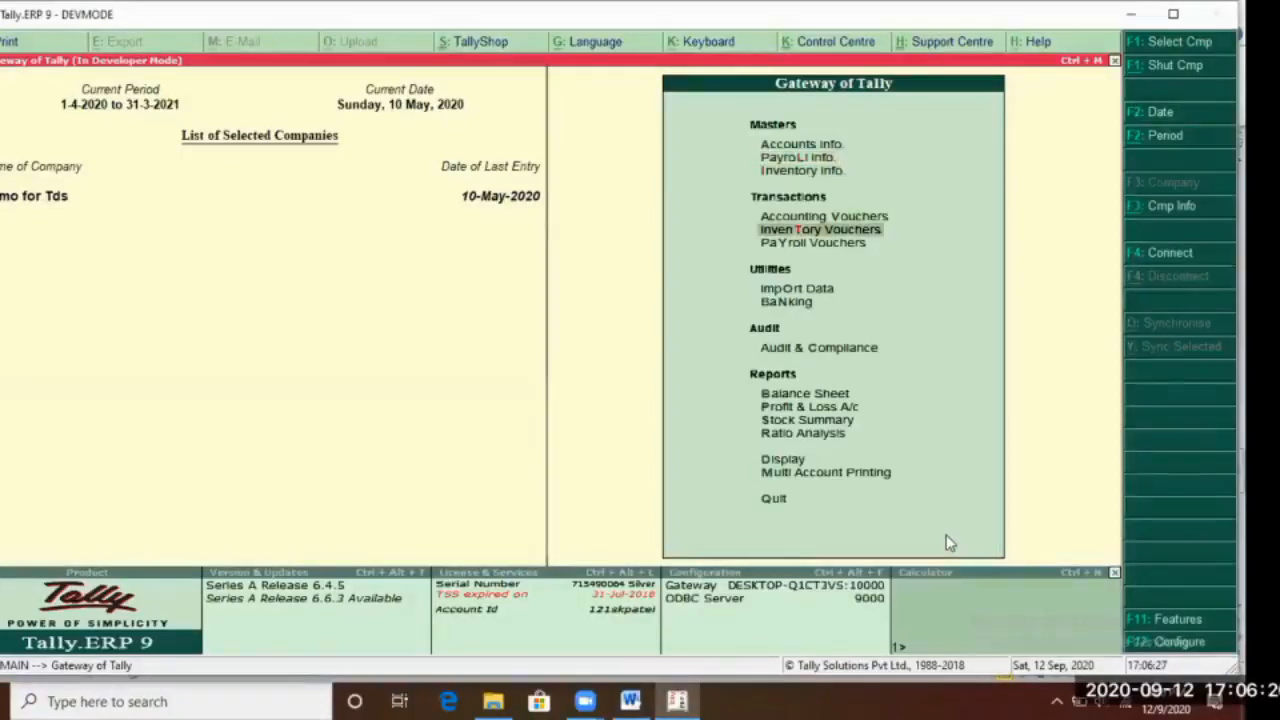